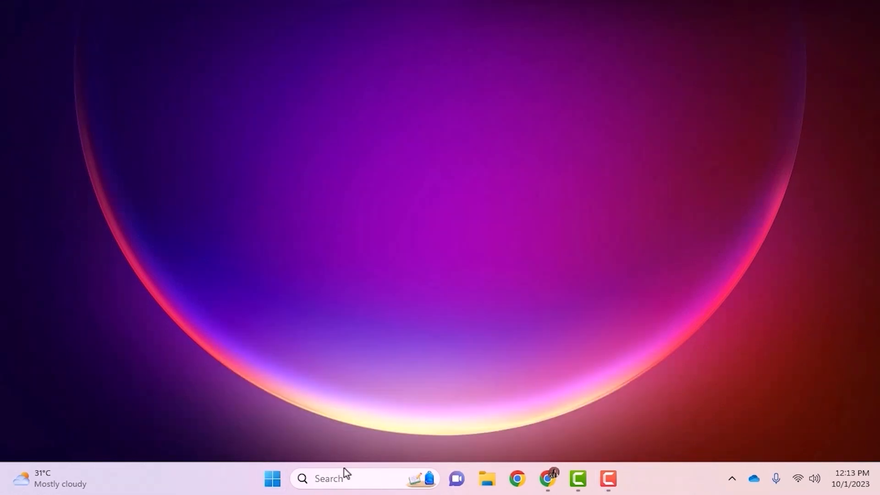
Step: Find the Excel app with a Windows search for "excel" and launch it
left_click(349, 478)
type("excel")
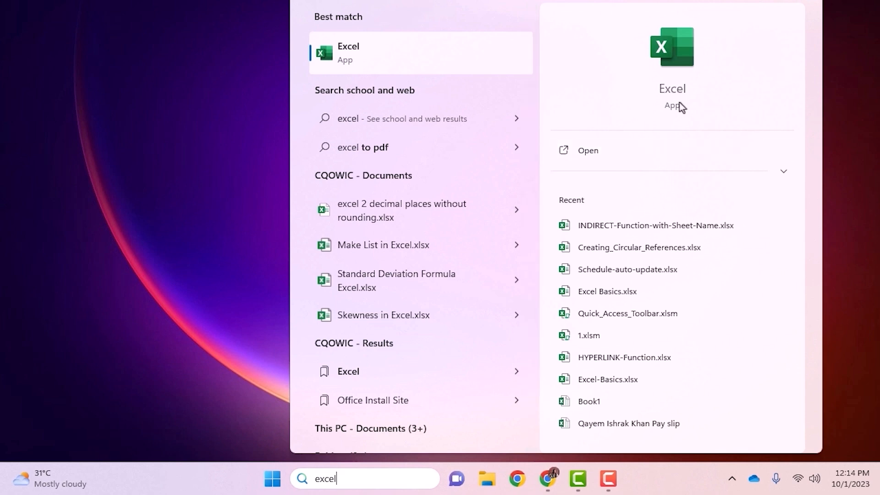
left_click(619, 151)
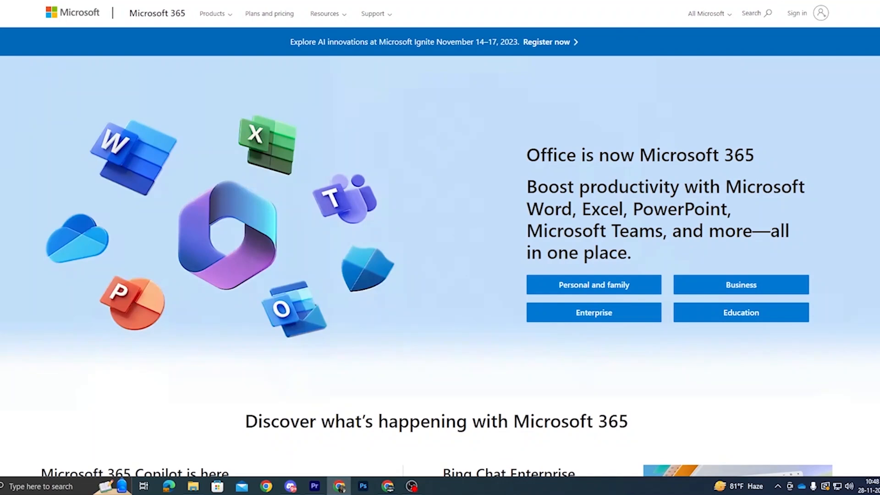
Step: Open the Microsoft Excel product page on the Microsoft 365 website and look through its feature sections
left_click(225, 18)
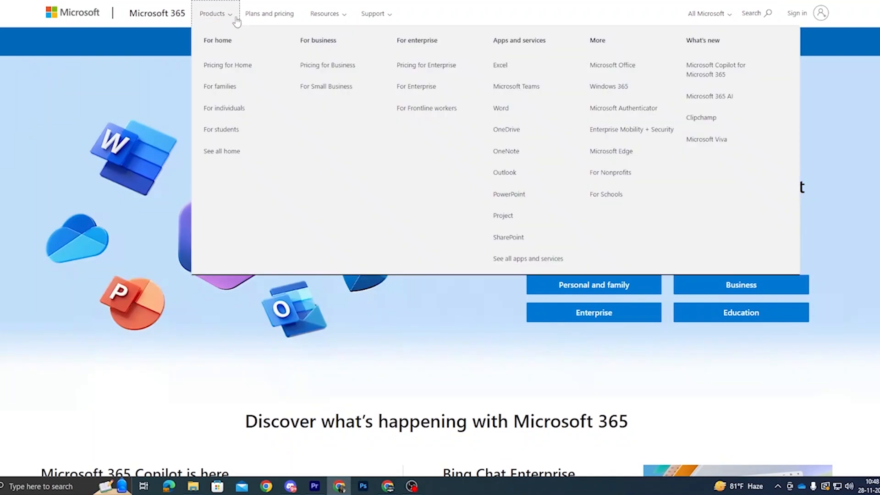
left_click(501, 65)
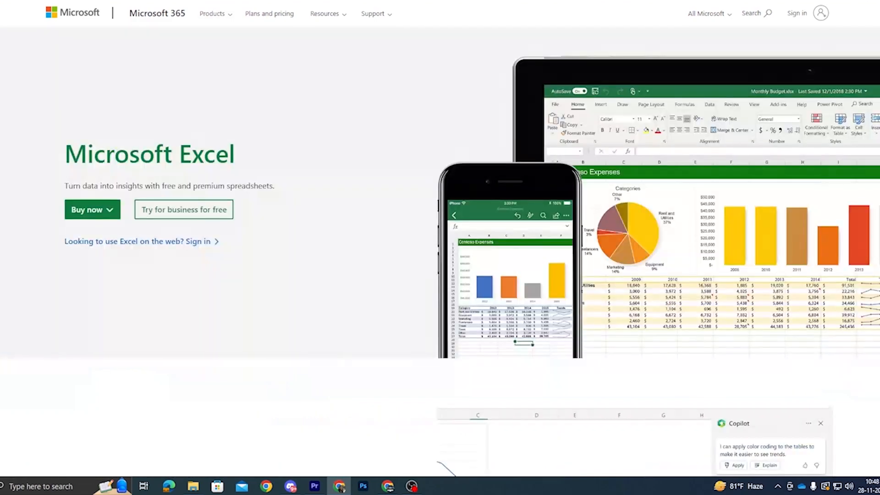
scroll(440, 239, "down", 7)
scroll(819, 258, "down", 20)
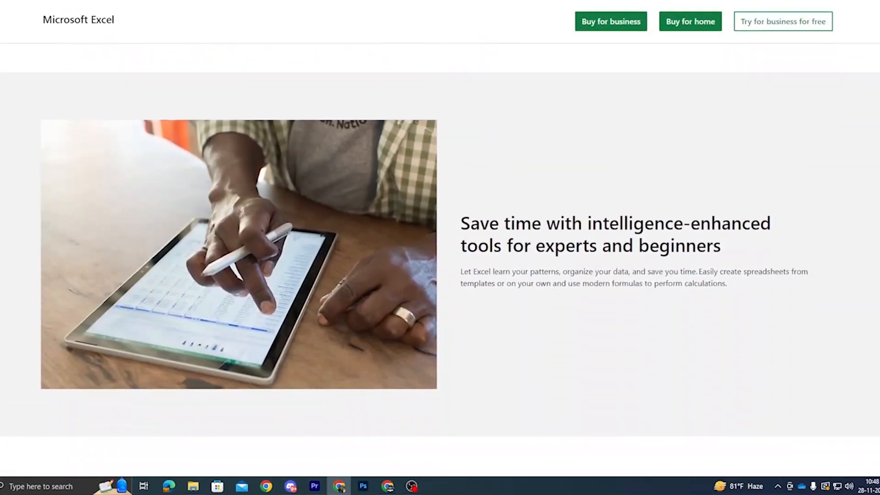
scroll(440, 260, "down", 20)
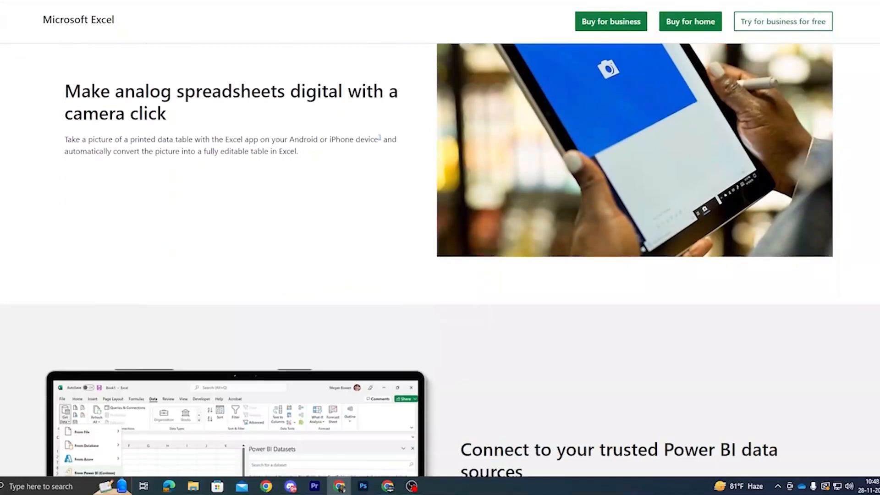
scroll(440, 248, "down", 10)
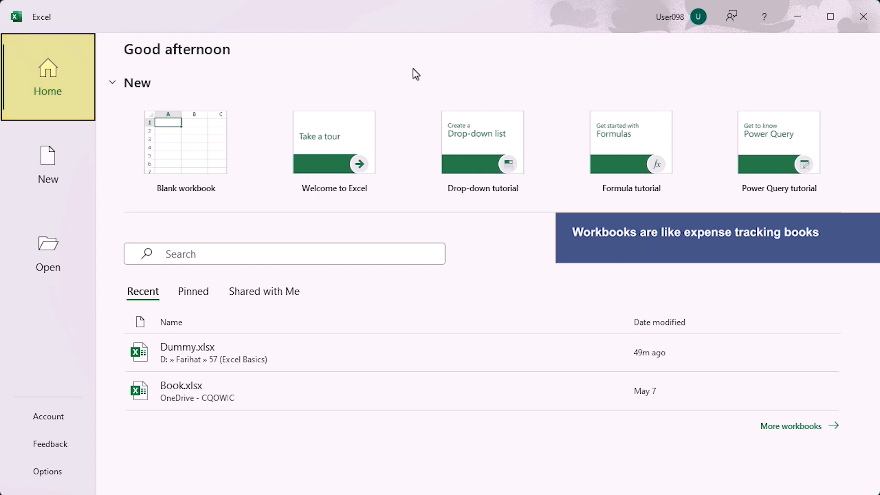
Step: Look at the New, Open and Account pages of the Excel start screen
left_click(44, 175)
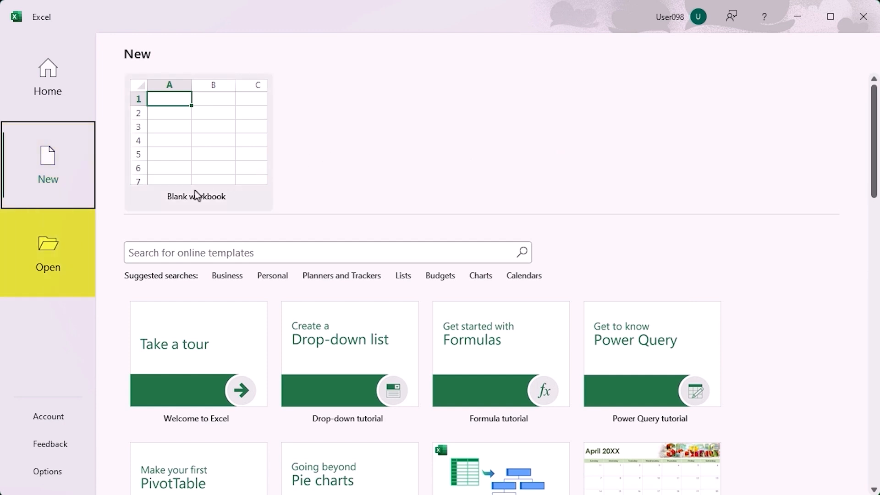
left_click(72, 250)
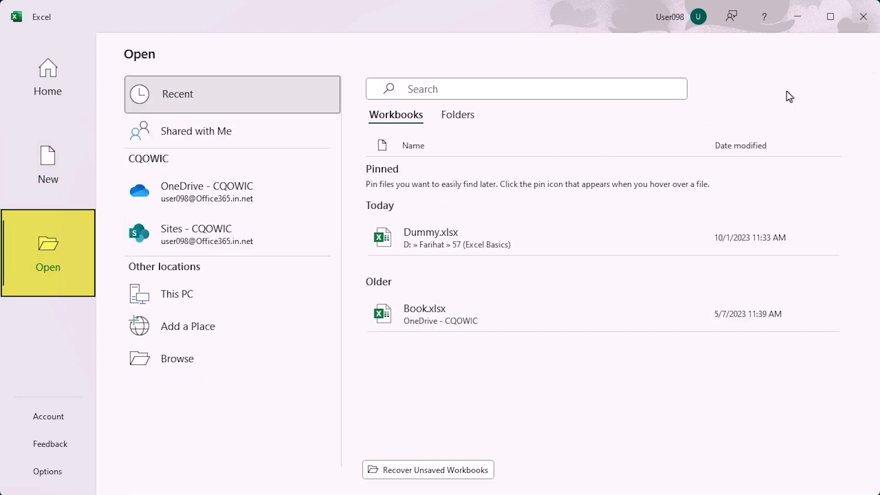
left_click(56, 420)
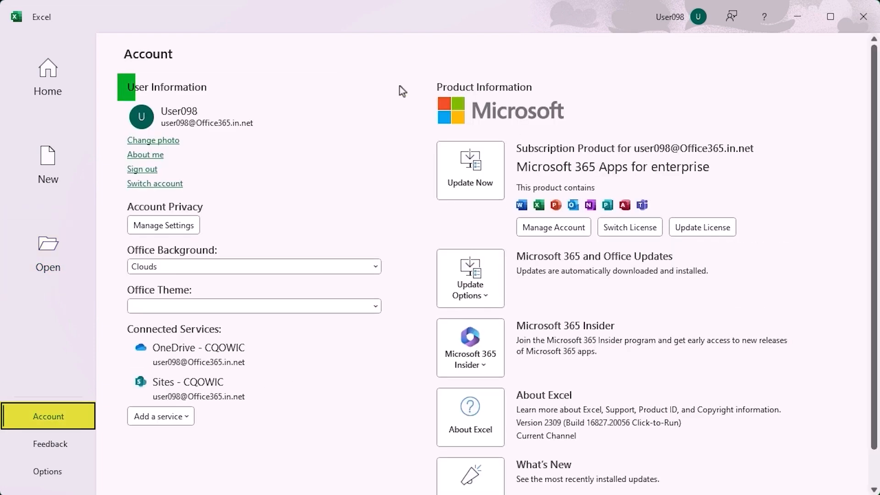
Step: Set the Office Background to No Background and the Office Theme to White in the account settings
left_click(368, 268)
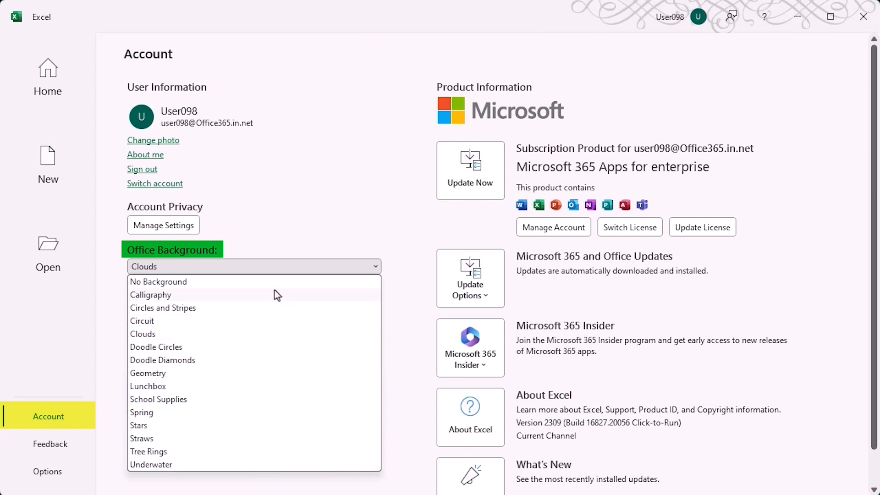
left_click(269, 283)
left_click(371, 307)
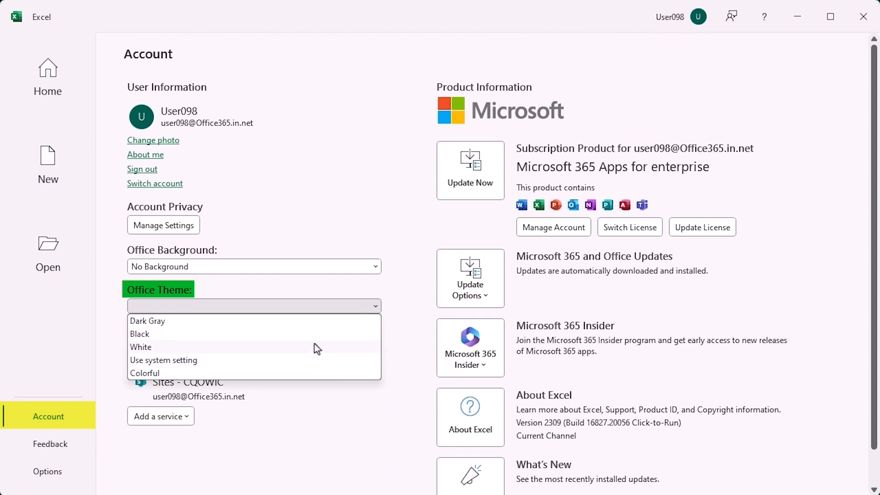
left_click(303, 350)
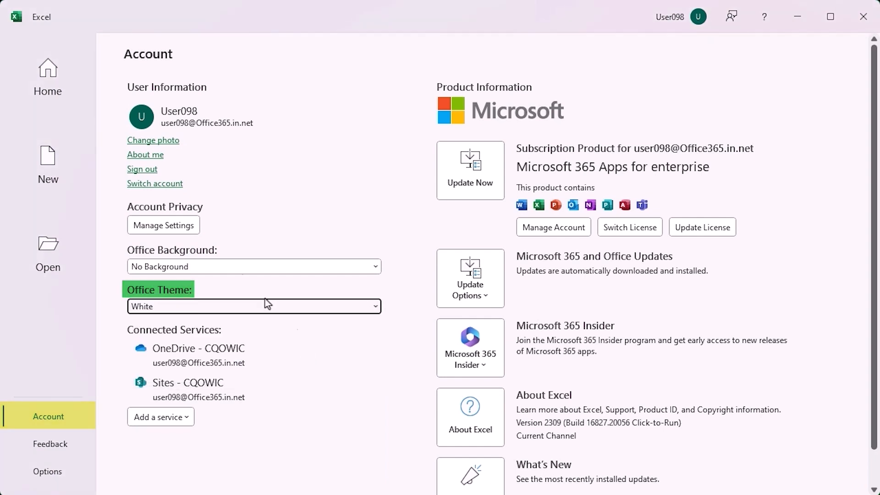
Step: Pin Book.xlsx and Dummy.xlsx from the recent workbooks on the Home page
left_click(36, 72)
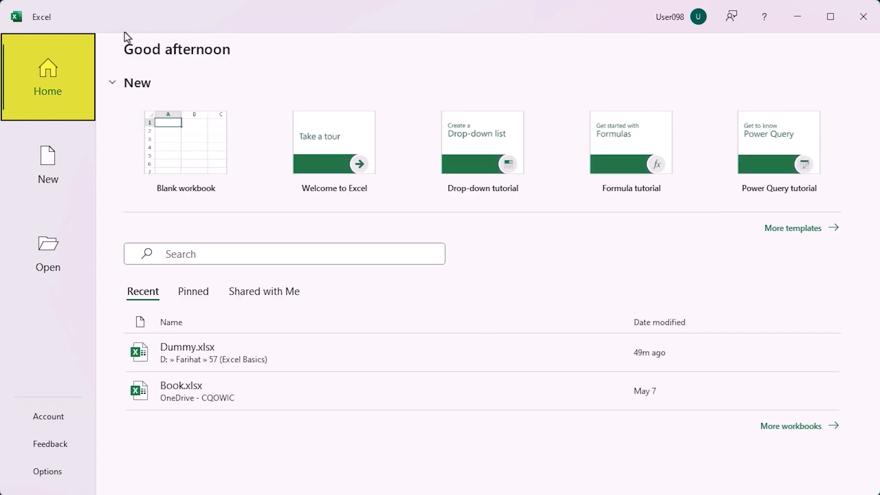
left_click(143, 293)
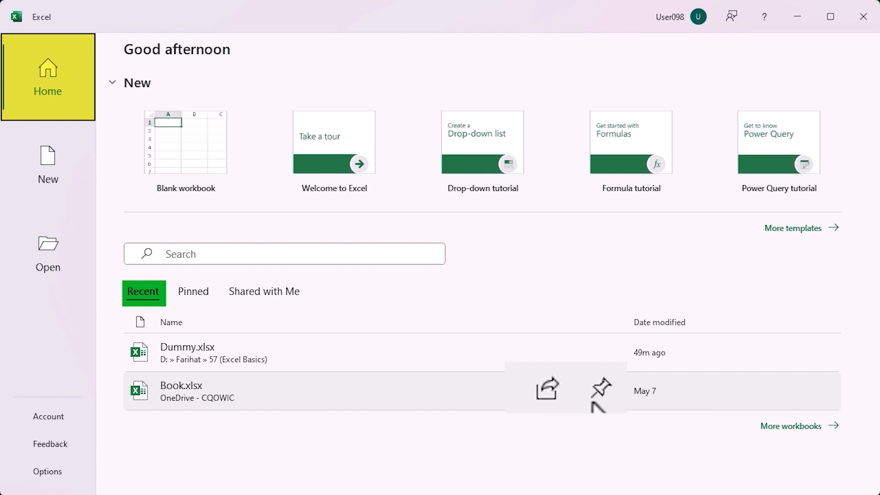
left_click(612, 391)
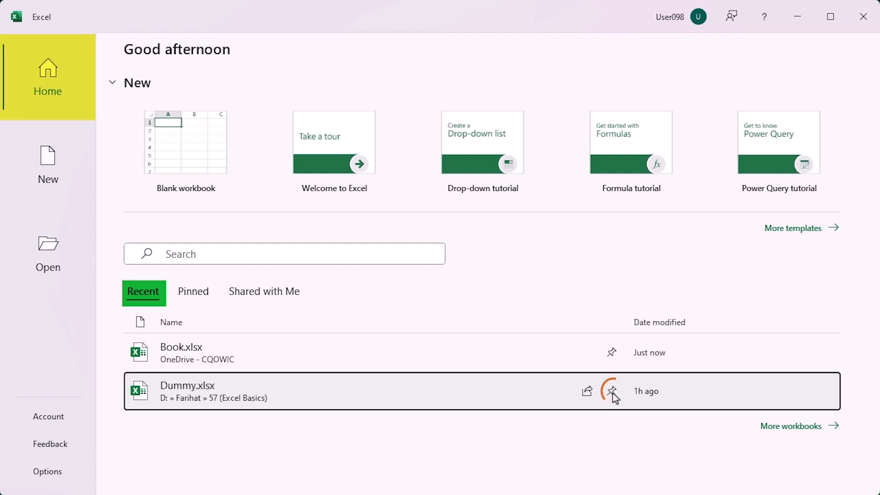
left_click(613, 391)
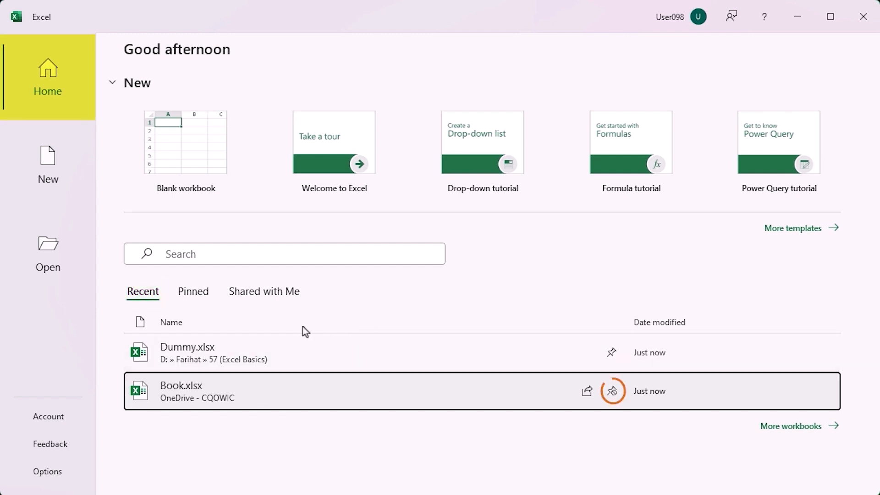
Step: Unpin Dummy.xlsx from the pinned workbooks and check the files shared with the account
left_click(194, 296)
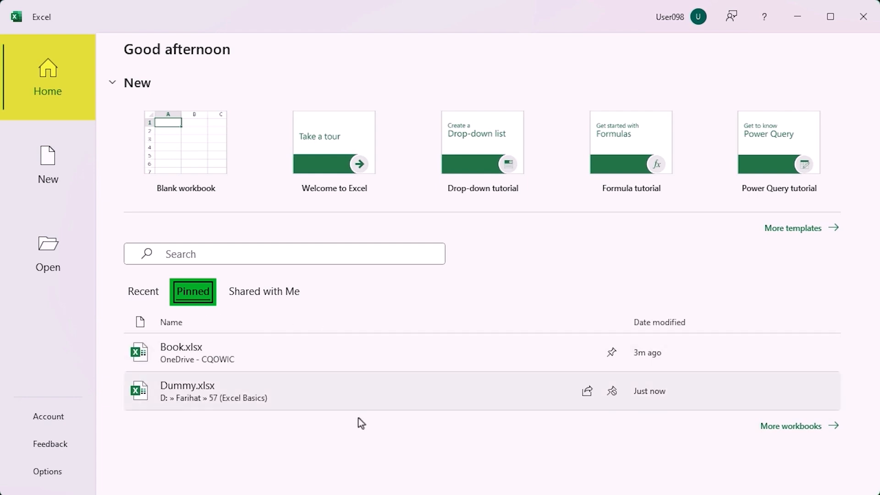
left_click(613, 391)
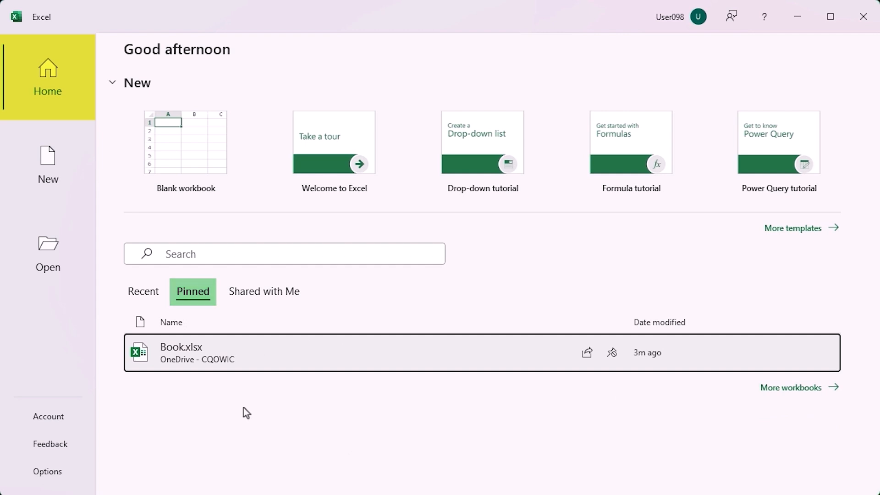
left_click(261, 293)
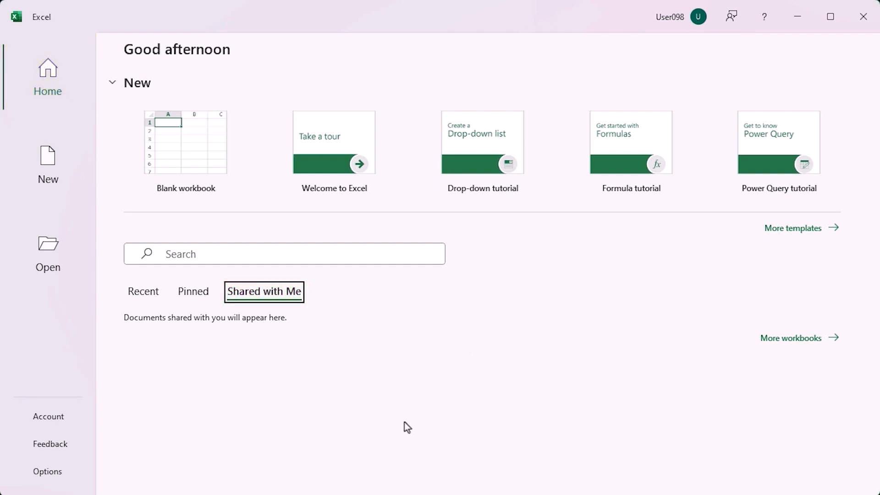
left_click(143, 291)
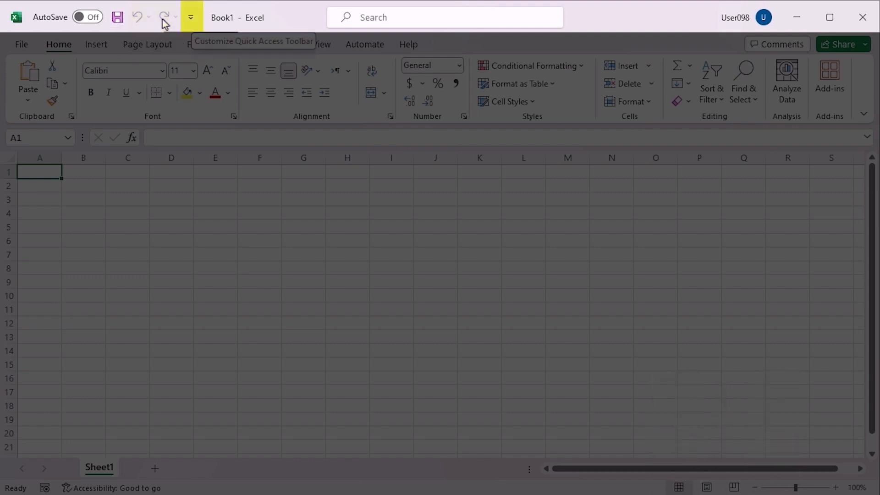
Step: Add Sort Ascending to the Quick Access Toolbar, remove it again, and view the toolbar's customization options
left_click(190, 18)
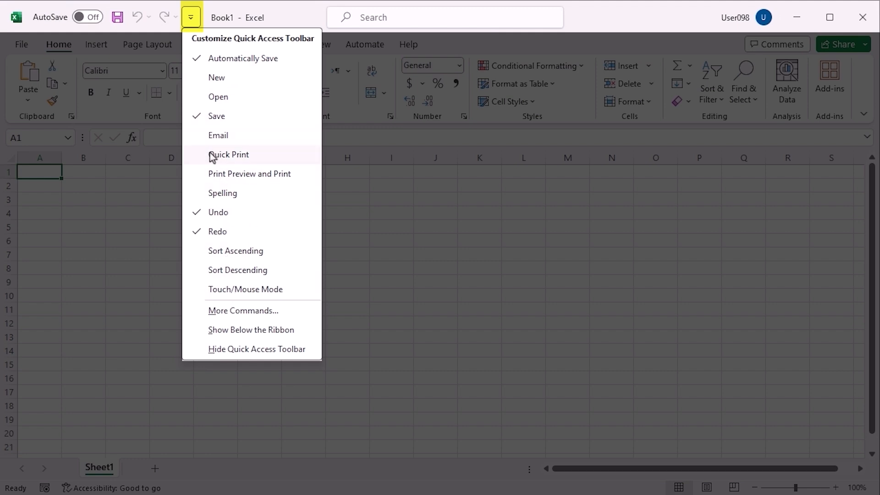
left_click(208, 252)
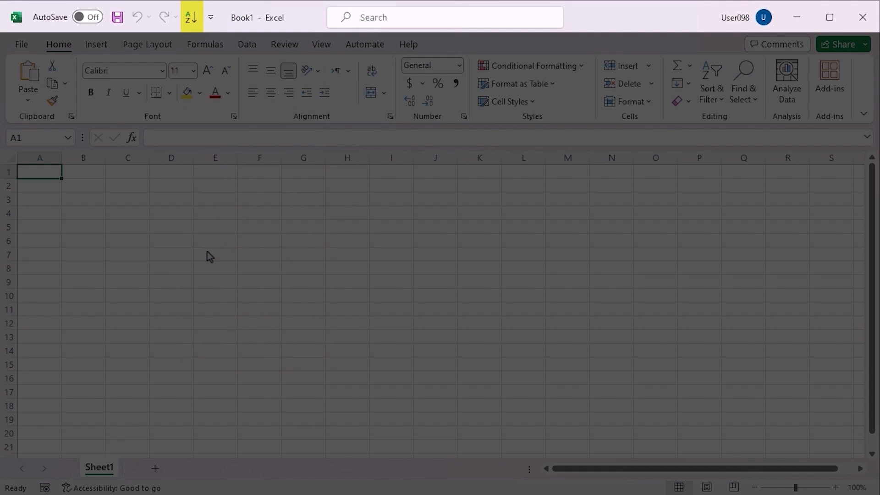
right_click(191, 22)
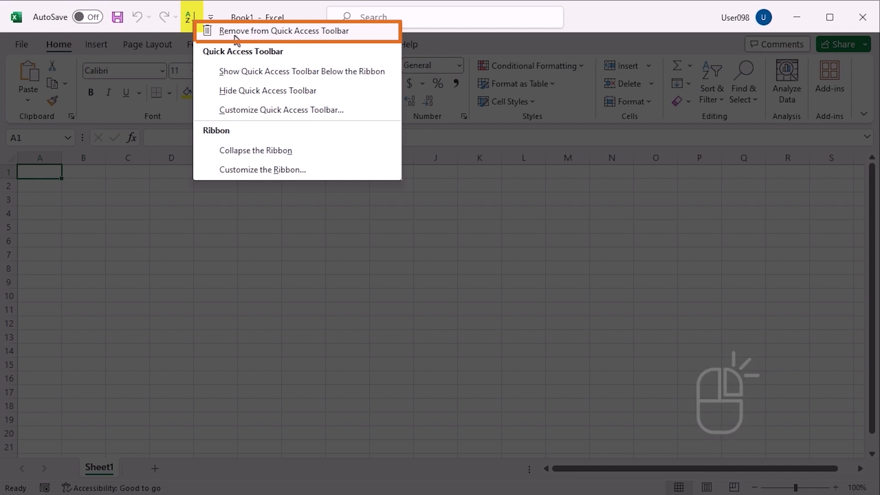
left_click(234, 36)
left_click(190, 17)
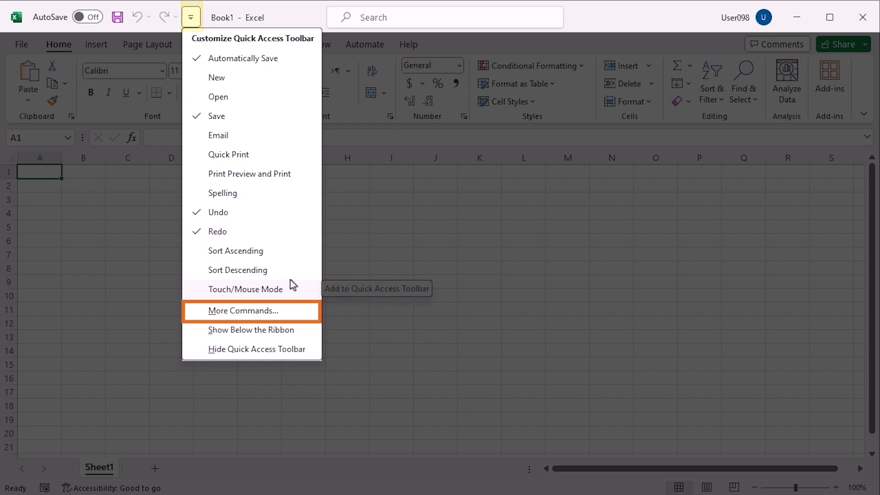
left_click(286, 18)
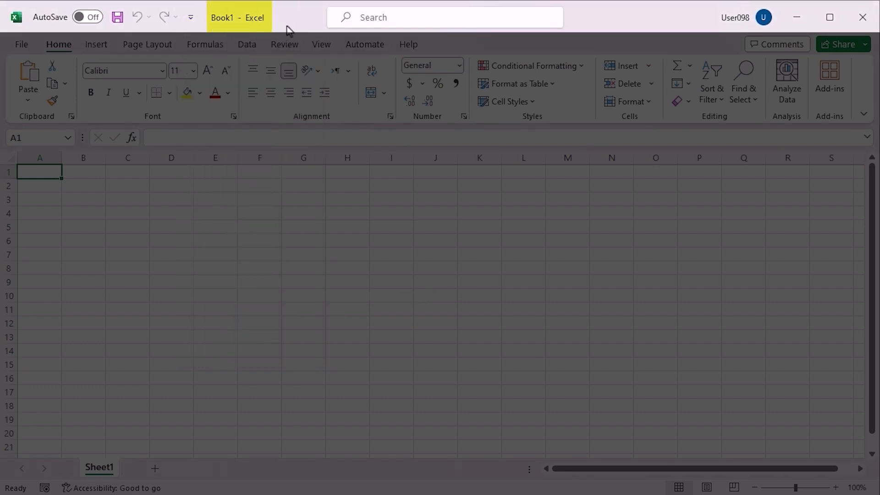
Step: Save the new workbook as Excel Basics in the Documents folder
left_click(242, 20)
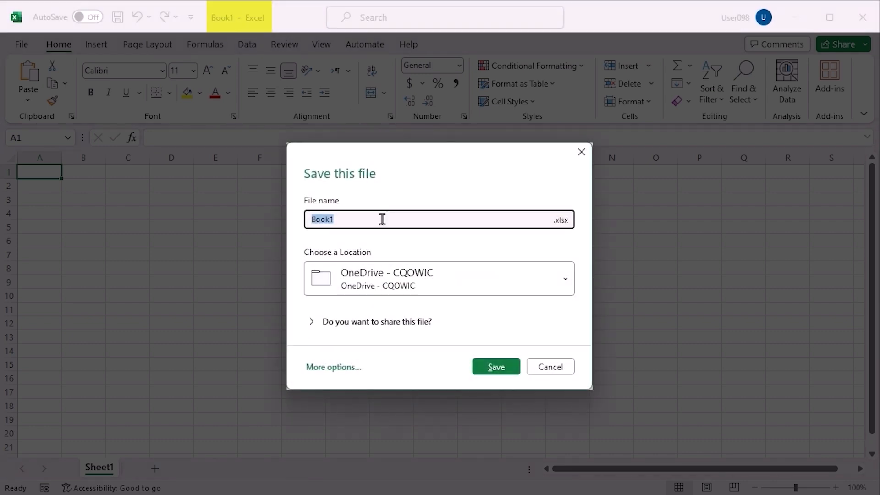
type("Excel Basics")
left_click(564, 280)
left_click(446, 357)
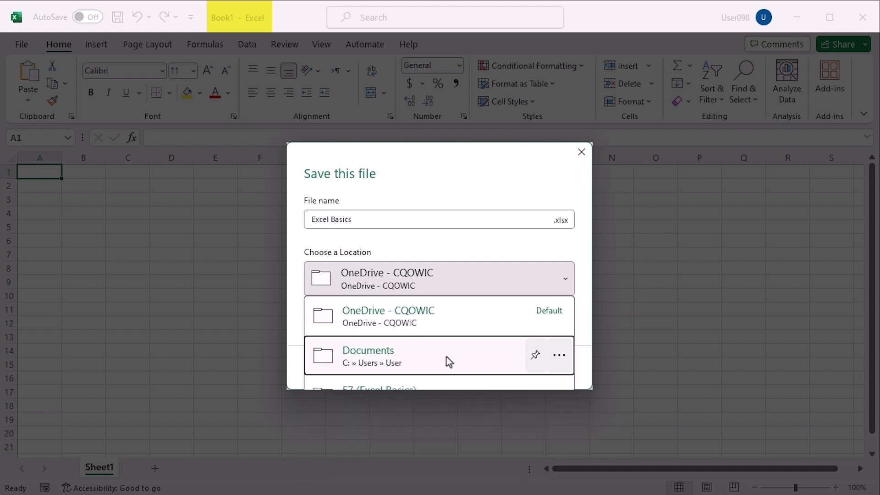
left_click(482, 365)
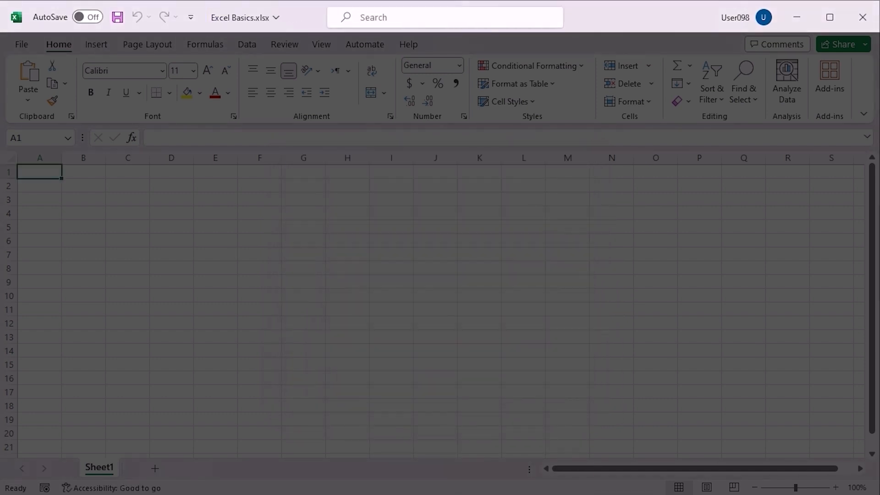
Step: Search the workbook's commands and help for "Delete" and clear the search
left_click(465, 16)
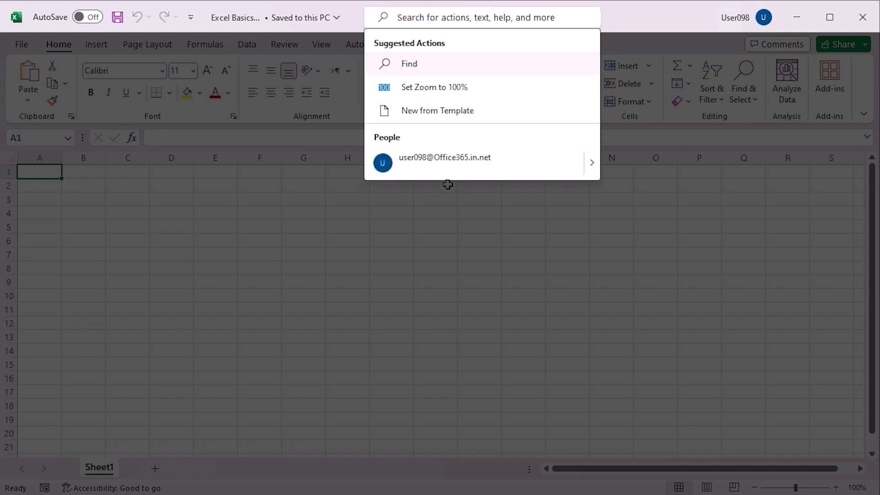
type("Delete")
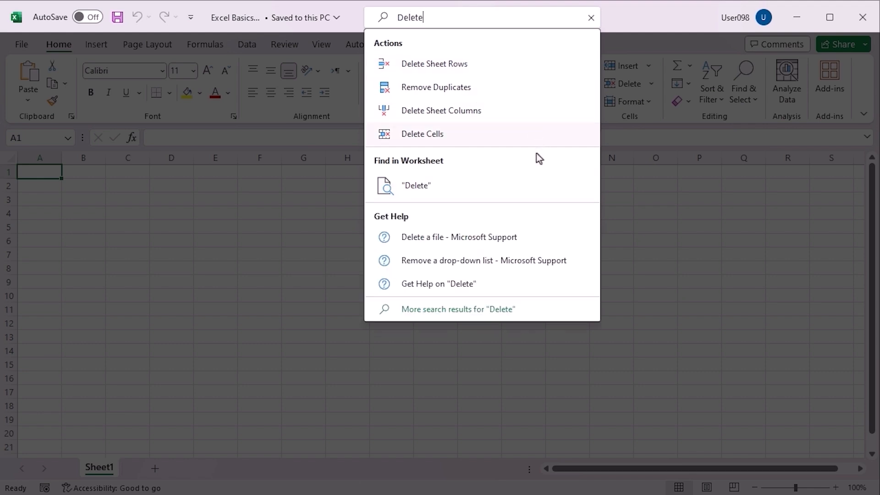
left_click(591, 17)
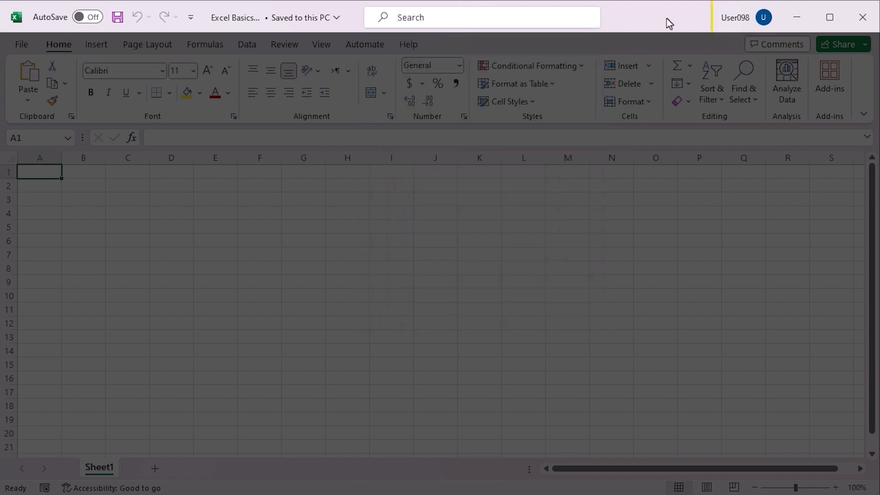
mouse_move(831, 21)
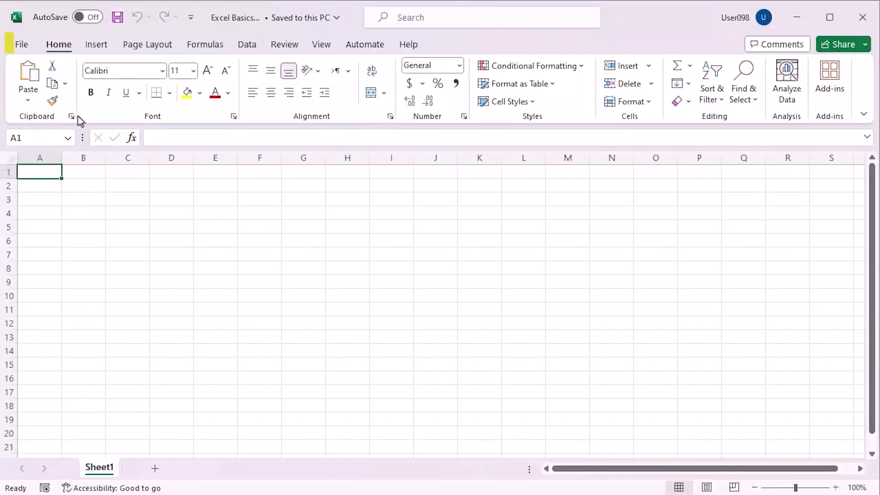
left_click(17, 48)
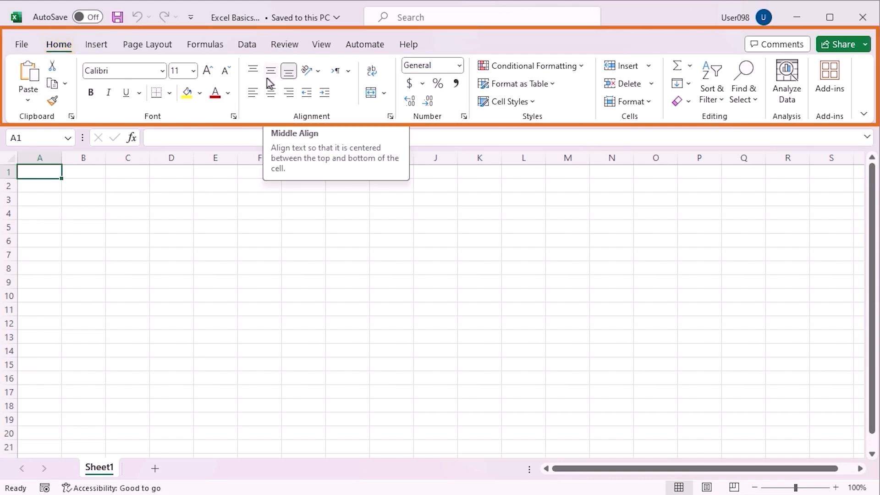
Step: Hide the Quick Access Toolbar, then show it again
right_click(856, 95)
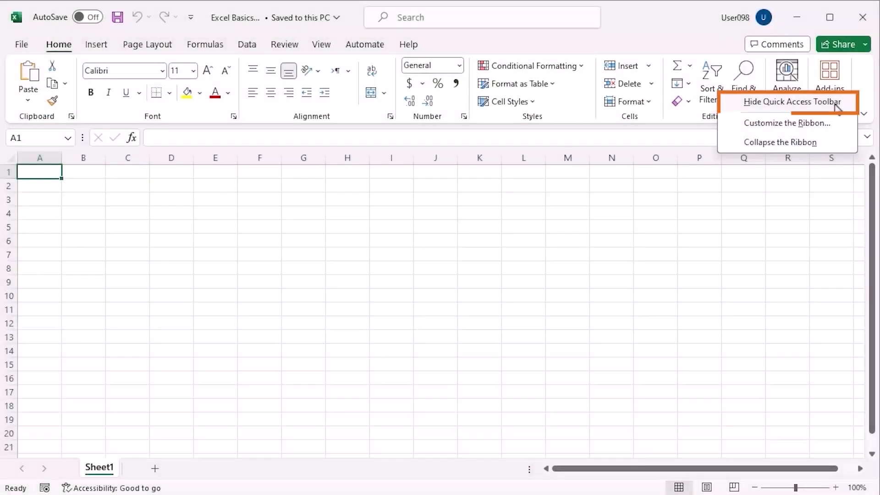
left_click(835, 102)
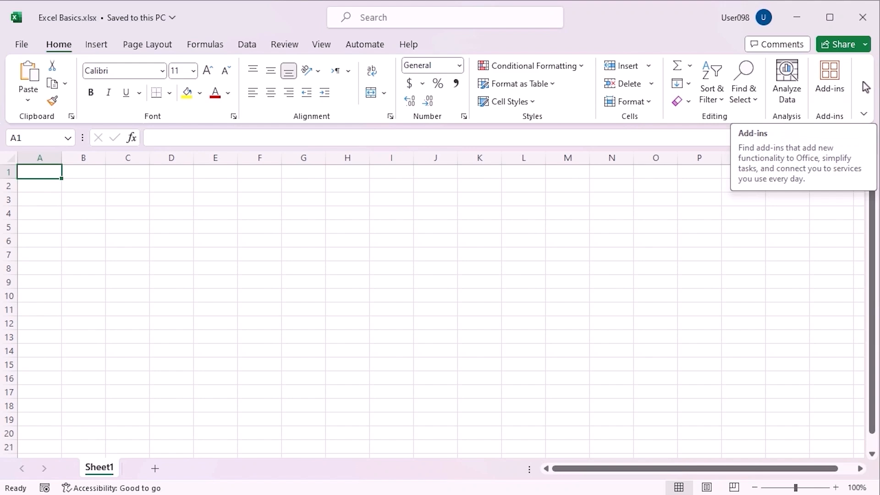
right_click(840, 82)
left_click(841, 93)
Step: Collapse the ribbon to its tab names, then set it to always show
right_click(840, 92)
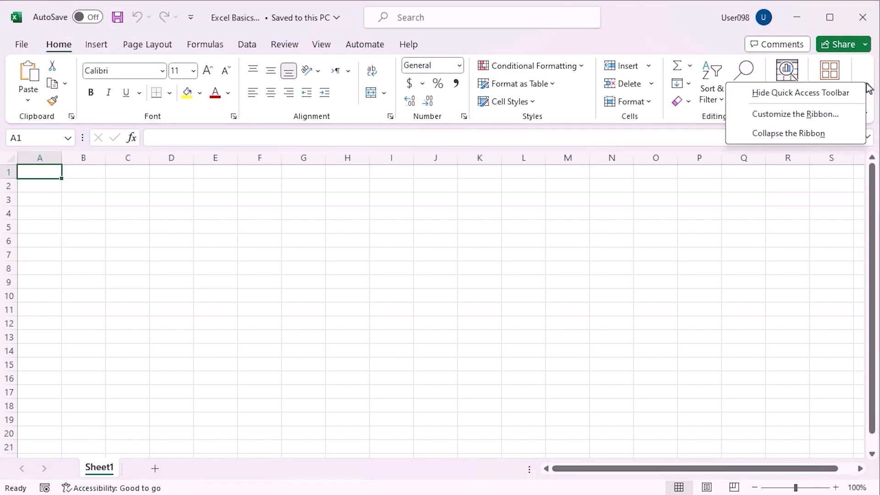
left_click(836, 128)
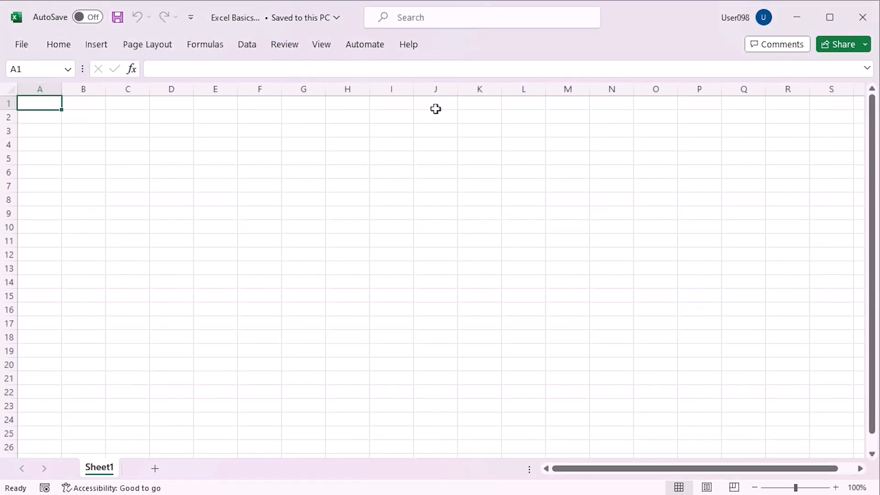
left_click(63, 44)
left_click(866, 114)
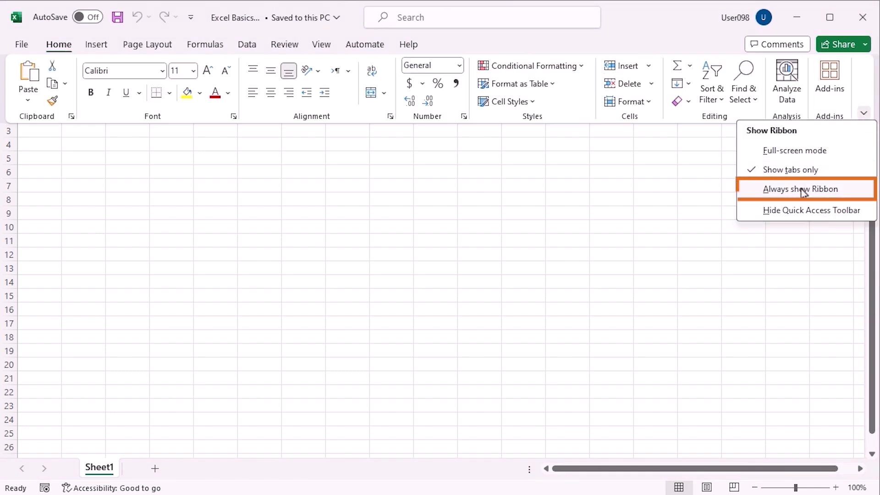
left_click(802, 189)
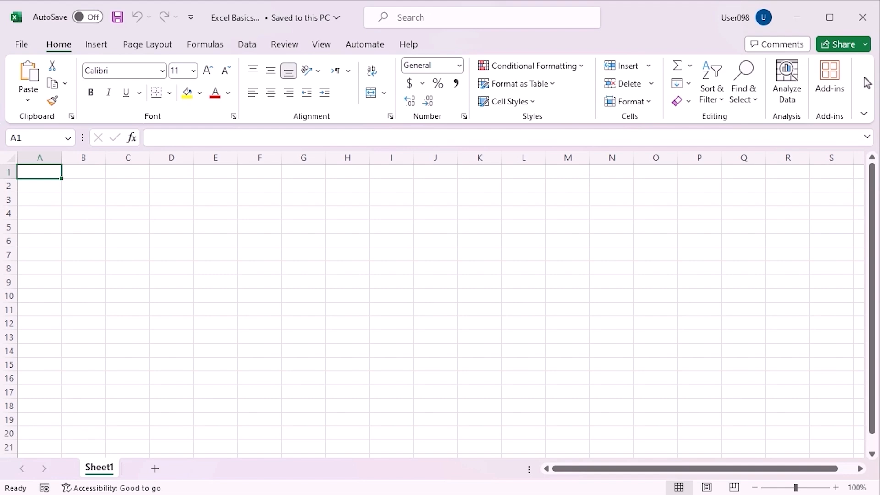
Step: Open the ribbon customization options and view the categories that commands can be chosen from
right_click(866, 82)
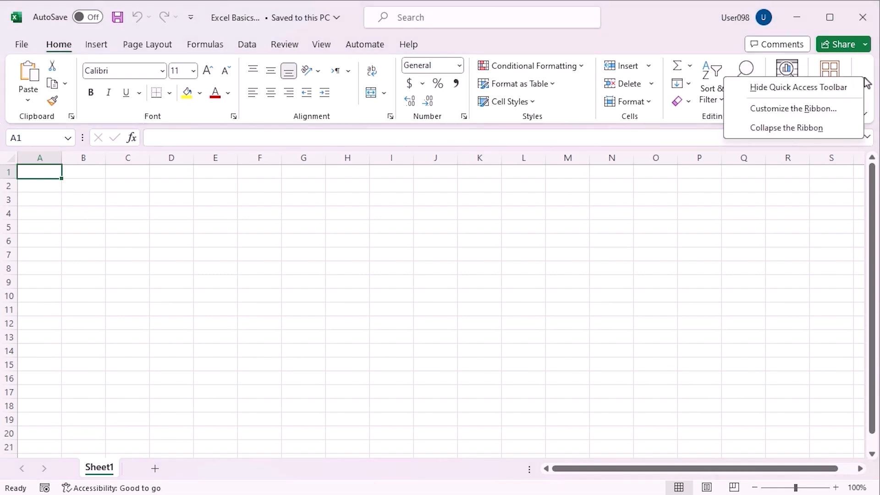
left_click(829, 108)
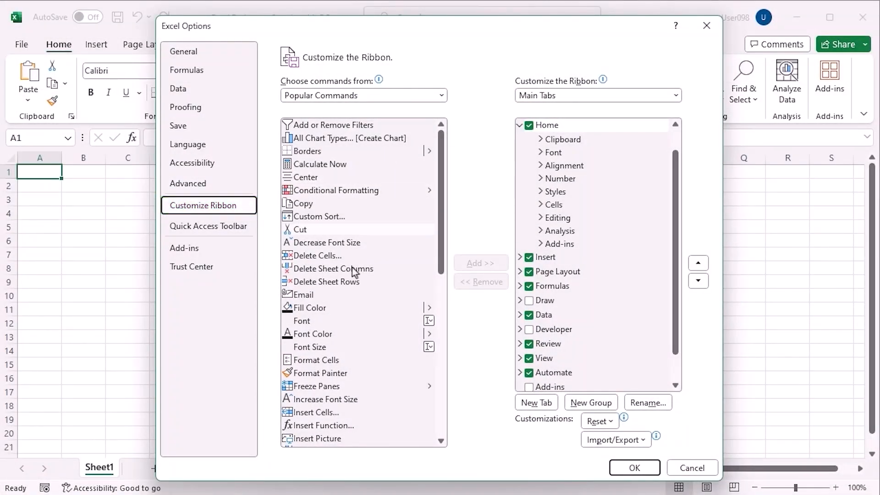
left_click(423, 97)
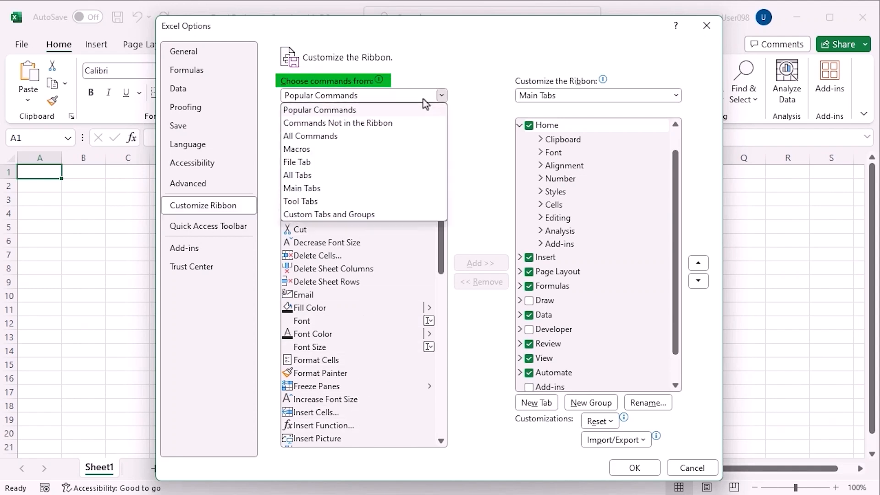
left_click(482, 189)
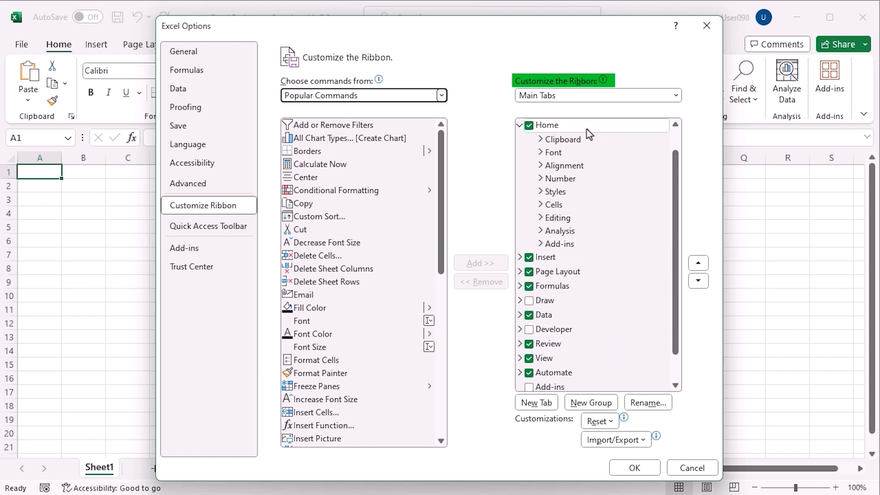
Step: Turn on the Developer tab and turn off the Automate tab in the list of main tabs
scroll(573, 153, "down", 1)
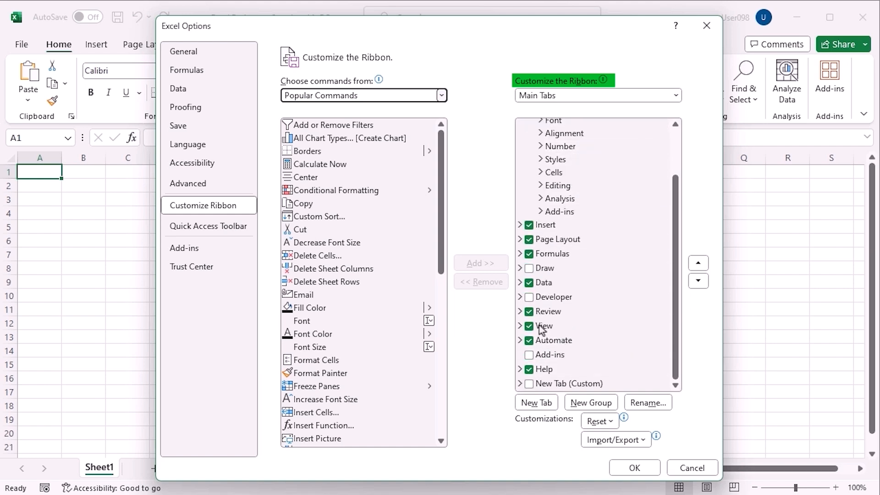
scroll(533, 190, "up", 2)
scroll(536, 187, "down", 2)
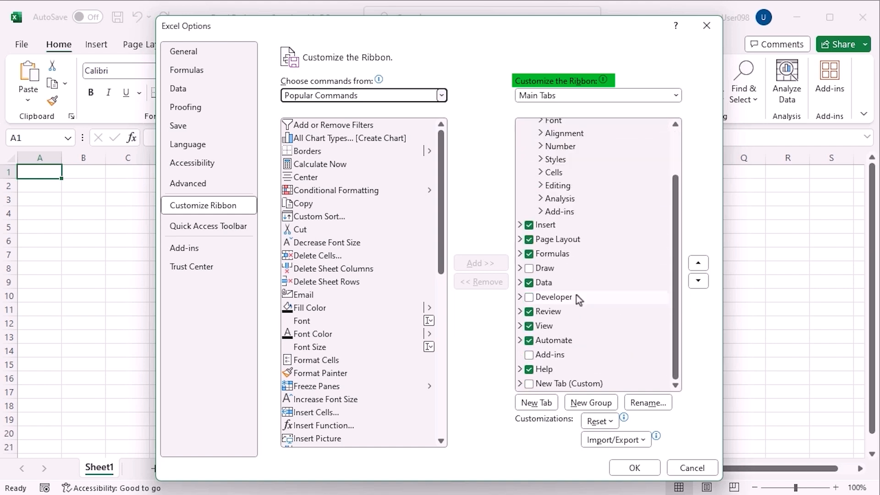
left_click(529, 297)
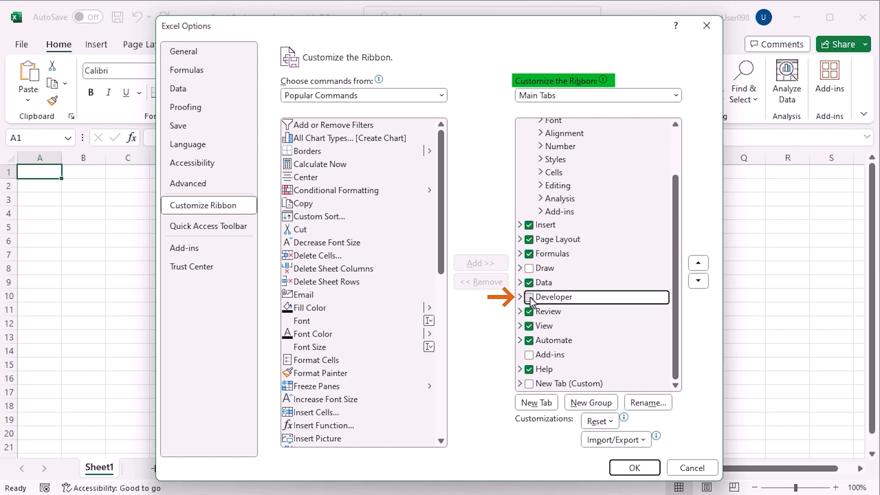
left_click(529, 340)
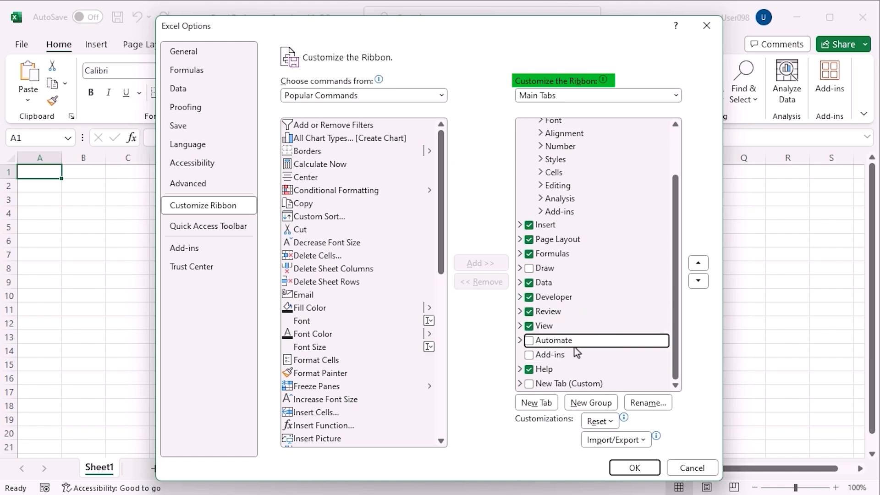
Step: Move the Formulas tab up two places so it comes directly after the Home tab
left_click(610, 257)
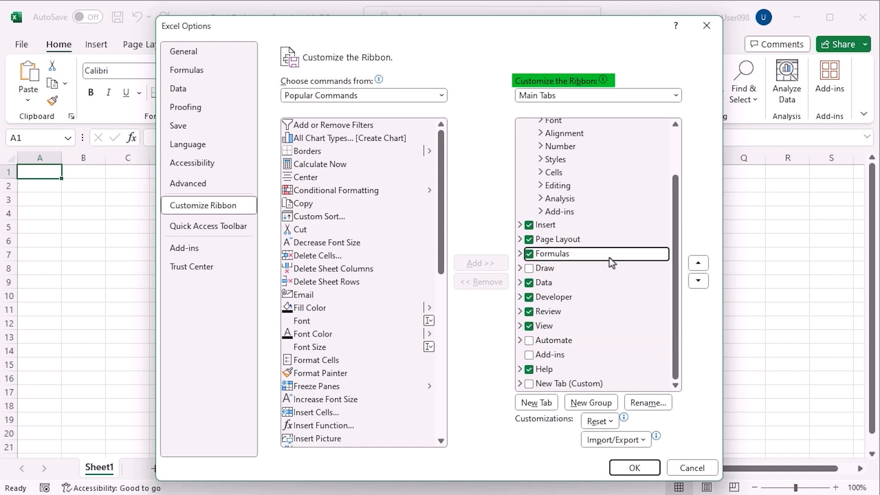
left_click(698, 264)
left_click(698, 264)
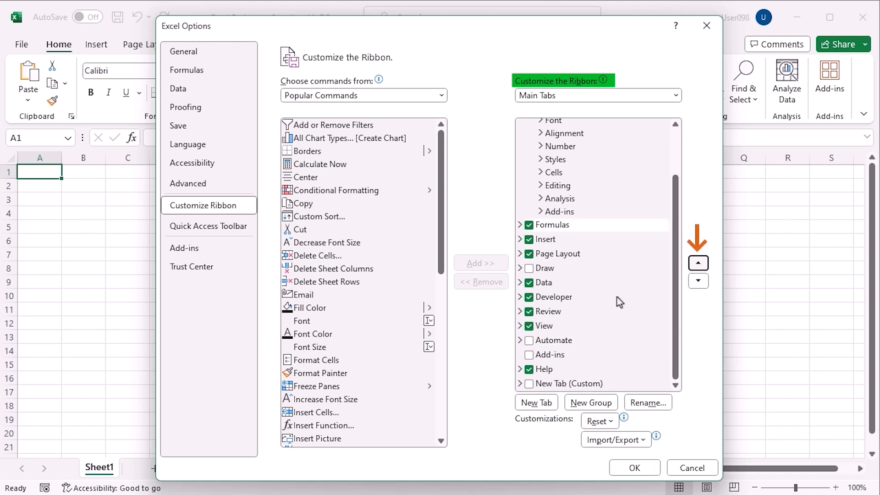
Step: Move the Home tab's Clipboard group below the Number group and apply the ribbon customizations
scroll(615, 296, "up", 2)
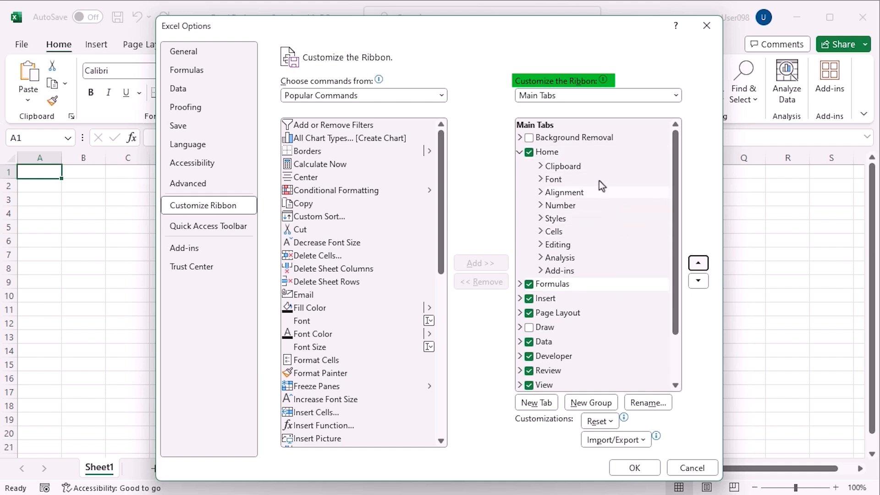
left_click(596, 167)
left_click(697, 281)
left_click(698, 281)
left_click(697, 282)
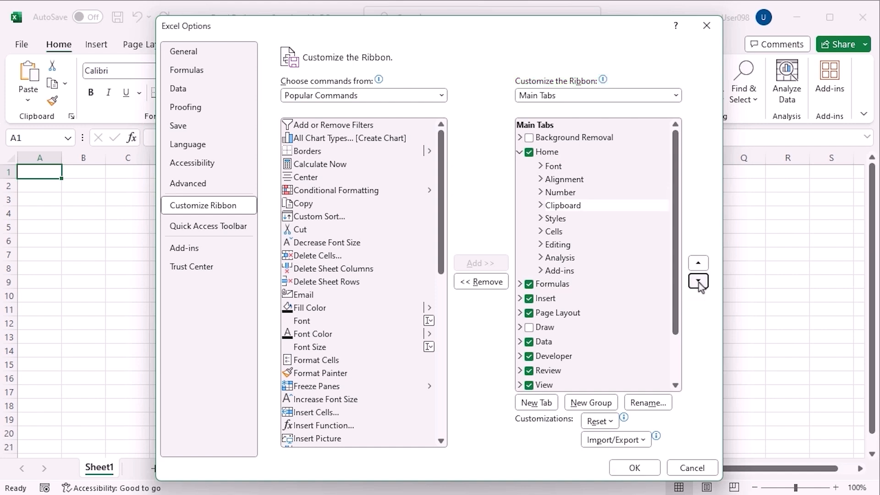
left_click(651, 468)
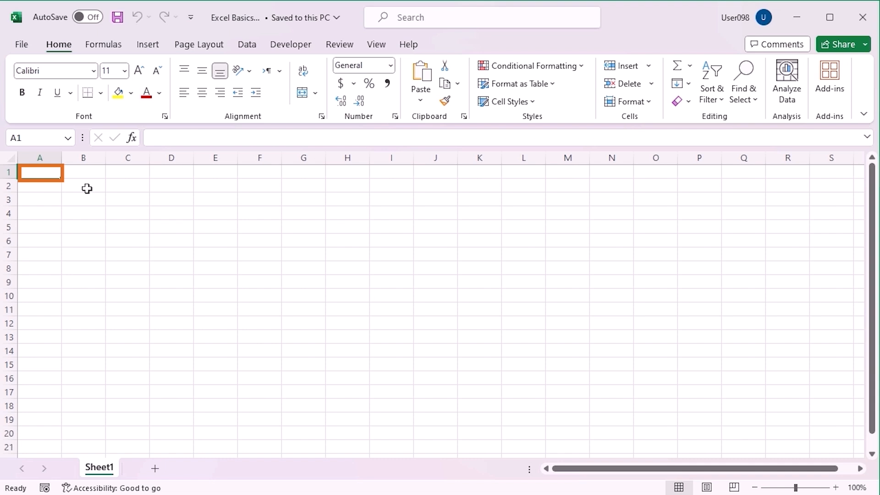
Step: Select cell B1, cell C1 and finally the entire worksheet
left_click(82, 171)
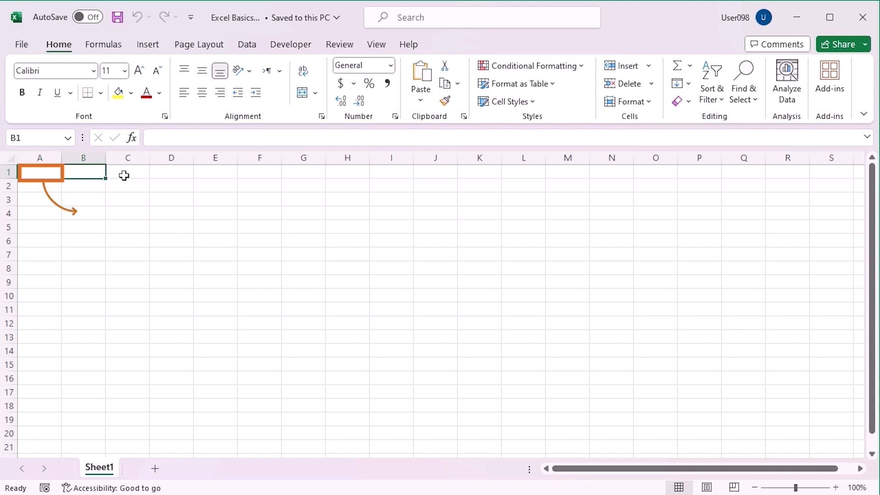
left_click(124, 176)
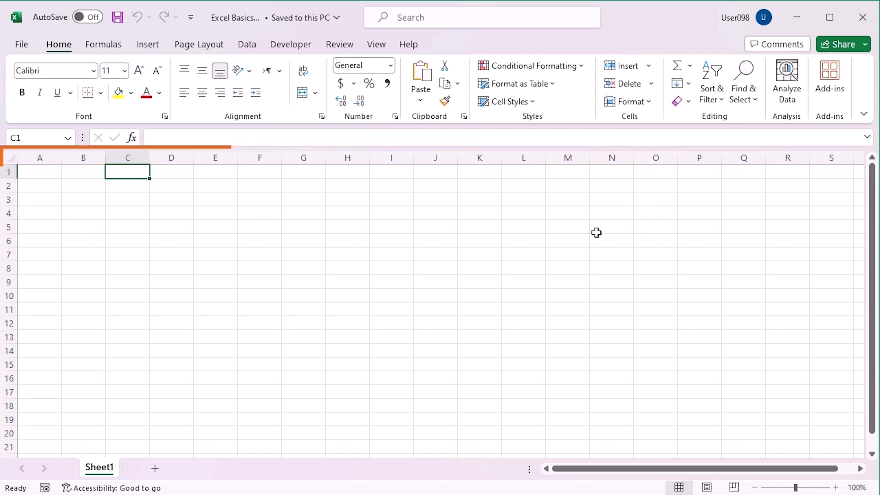
left_click(10, 157)
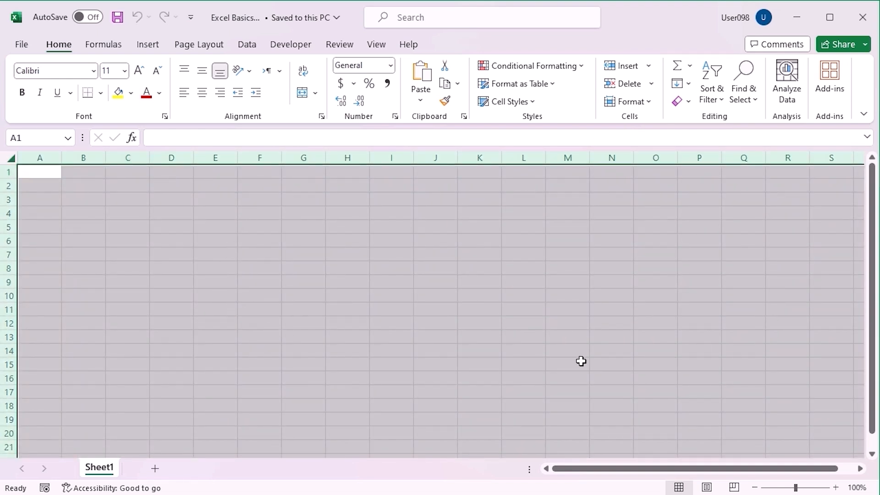
Step: Enter the title "Student Tuition Tracker" in cell B2
left_click(80, 188)
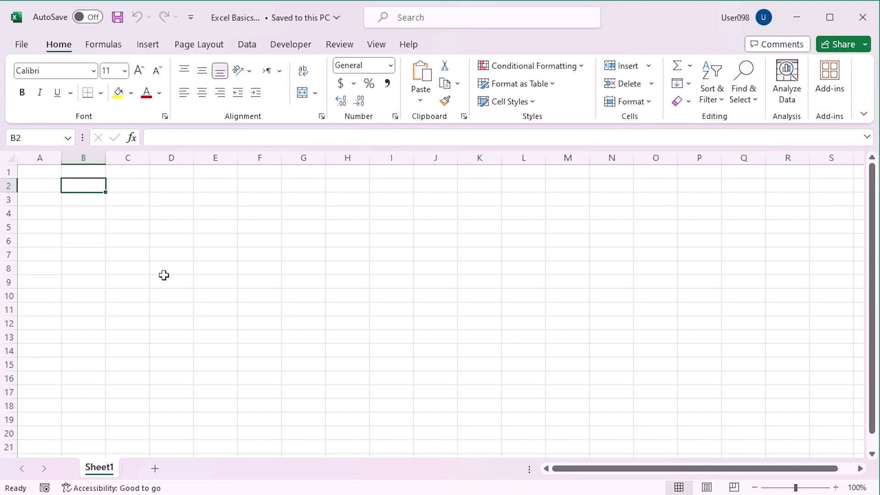
type("Student Tuition Tracker")
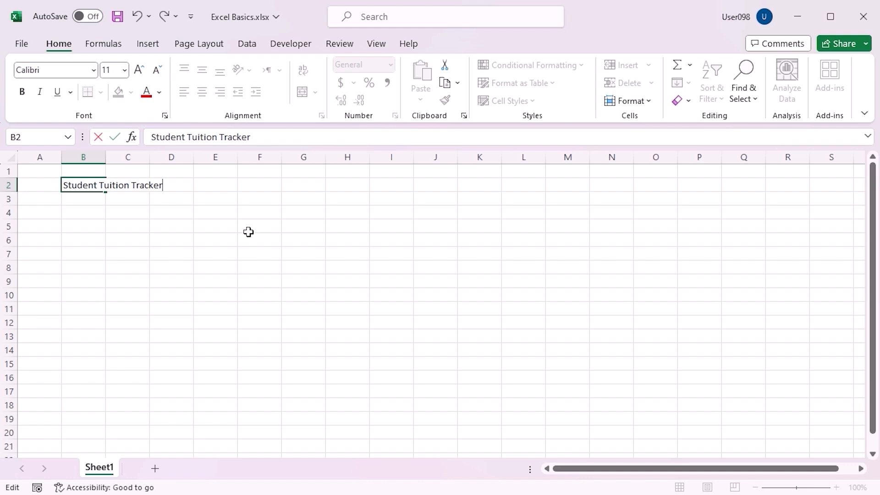
key("Return")
Step: Enter the column headings "First Name" in B4 and "Last Name" in C4
key("Return")
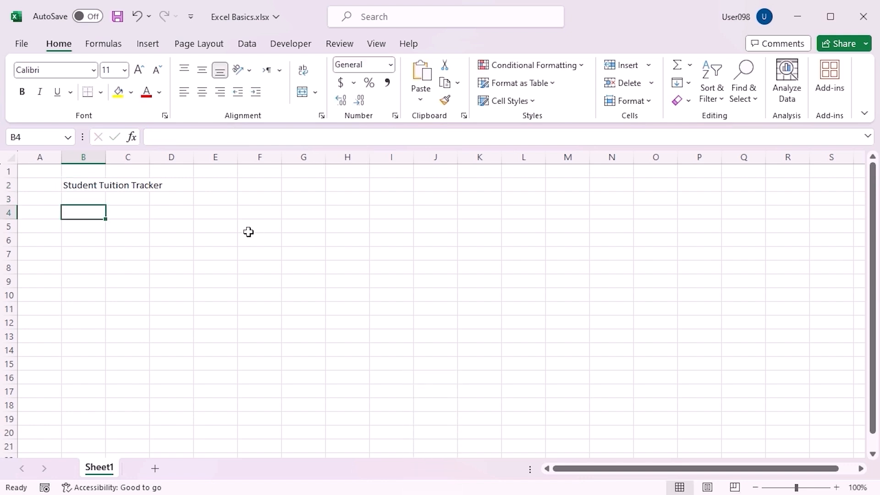
type("F")
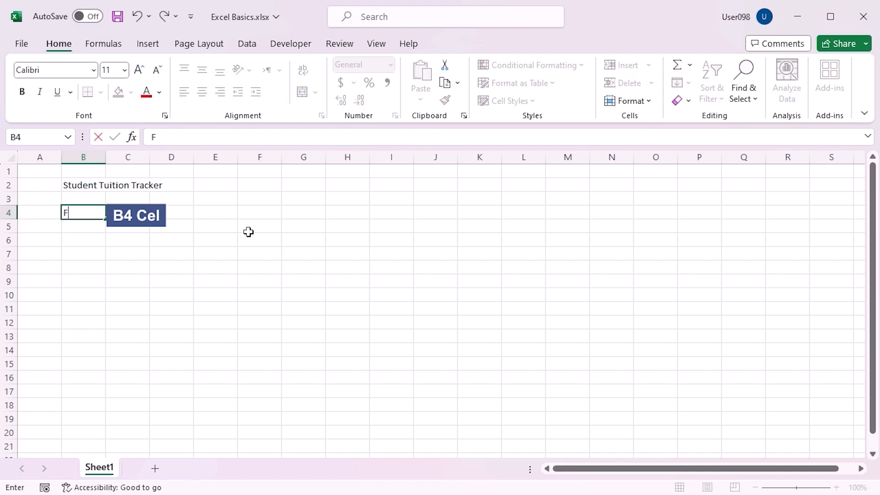
type("irst Name")
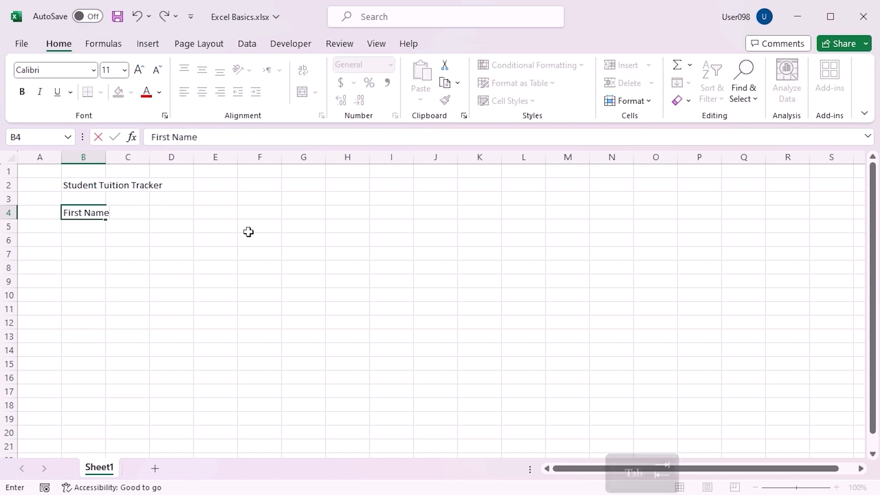
key("Tab")
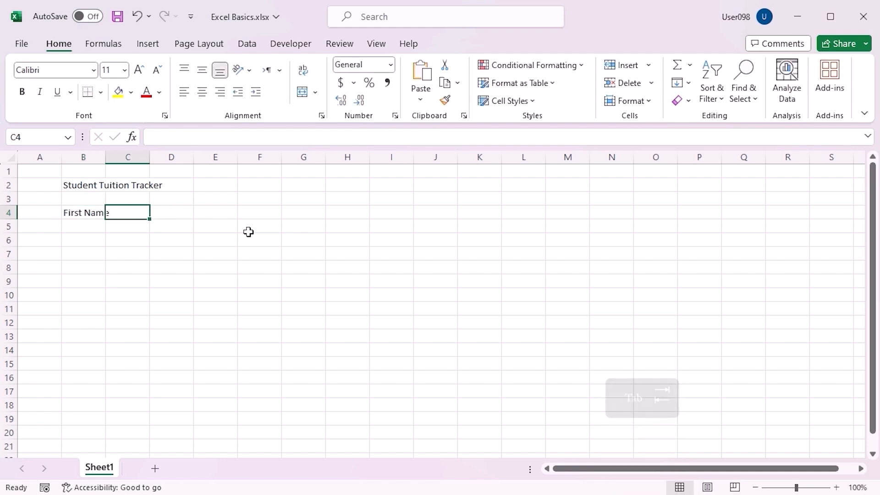
type("Last Name")
key("Tab")
Step: Enter the column headings "Semester Fees" in D4, "Semester No." in E4 and "Total Amount" in F4
type("Seme")
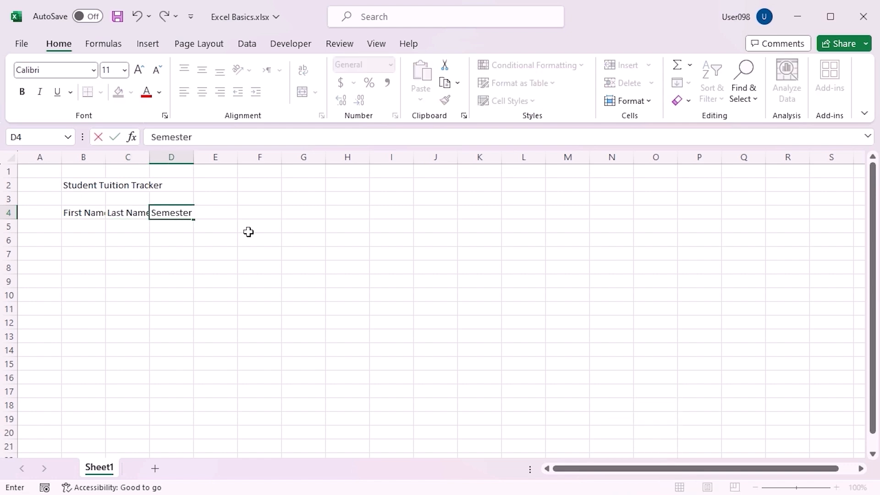
key("Escape")
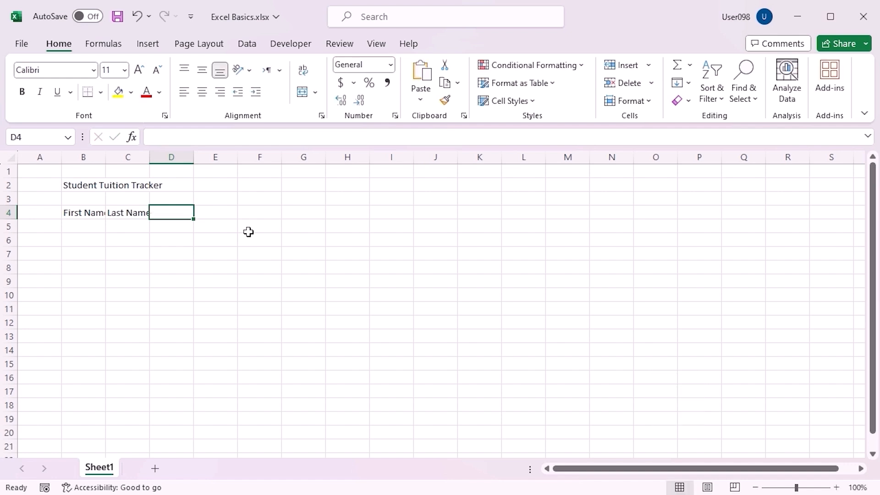
type("Semester Fees")
key("Tab")
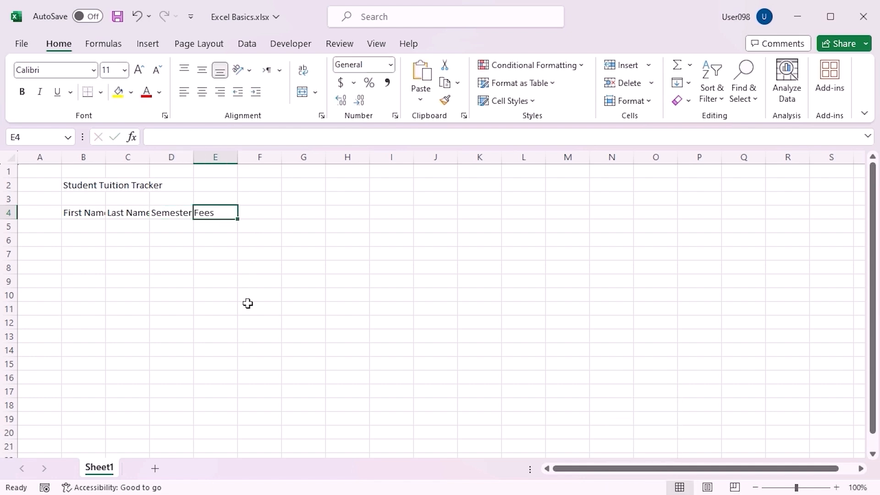
type("Semester No.")
key("Tab")
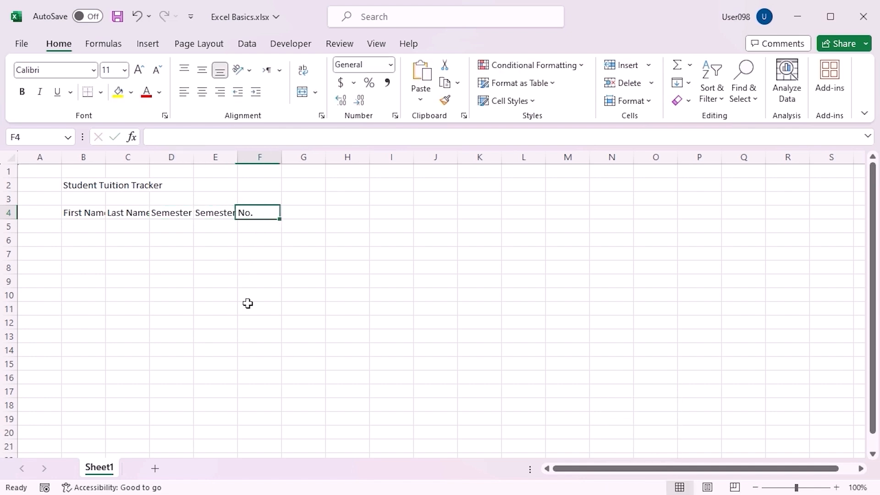
type("Total Amount")
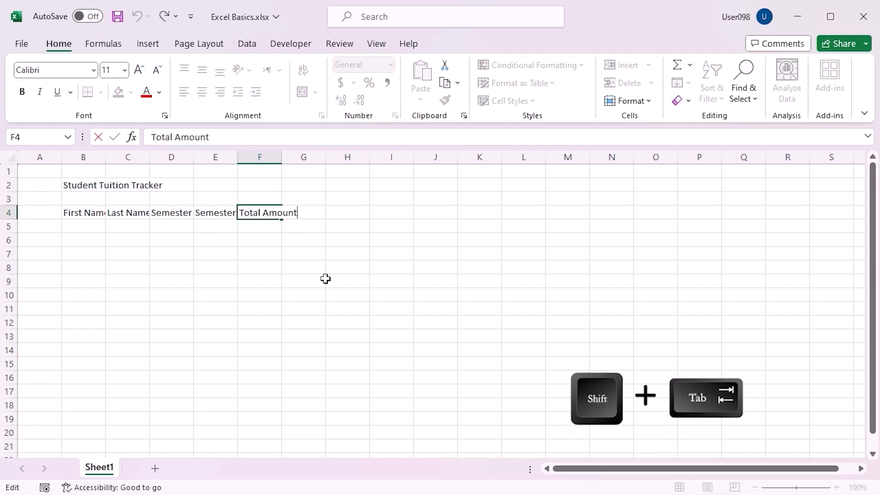
Step: Commit the heading in F4 while moving back to cell E4, and move up to cell E3
key("shift+Tab")
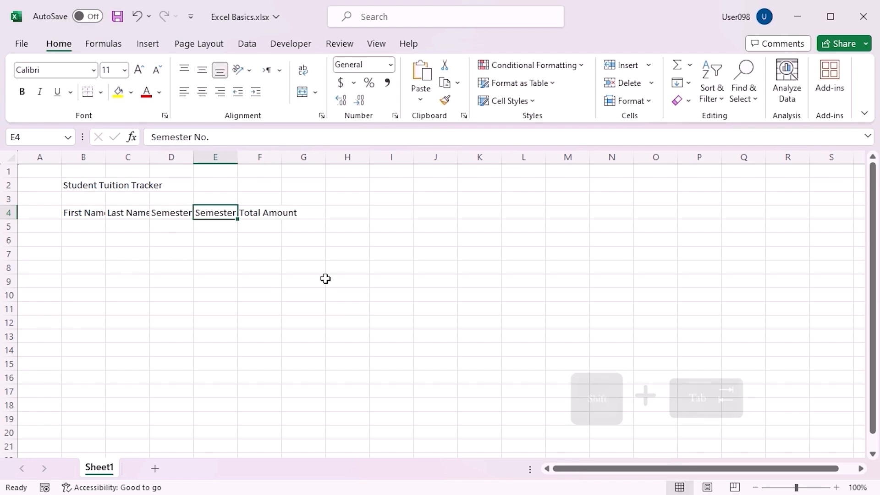
key("shift+Return")
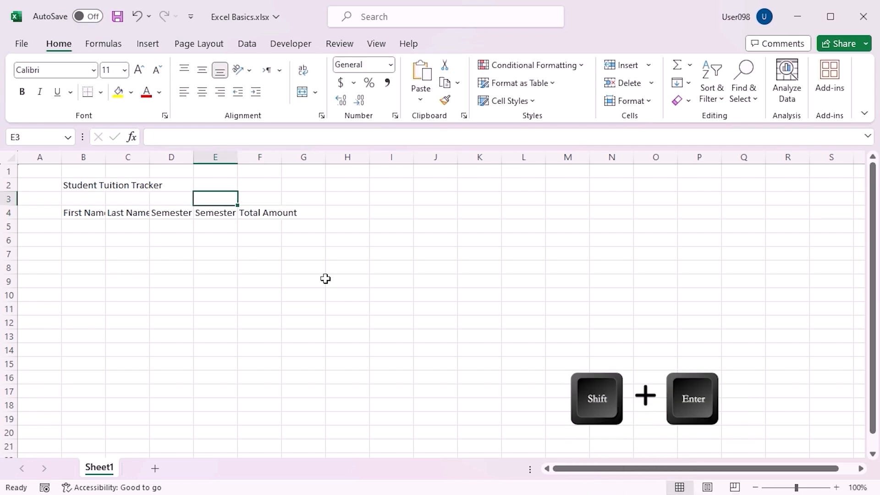
Step: Select the heading range B4:F4, followed by the title cell B2
left_click(86, 212)
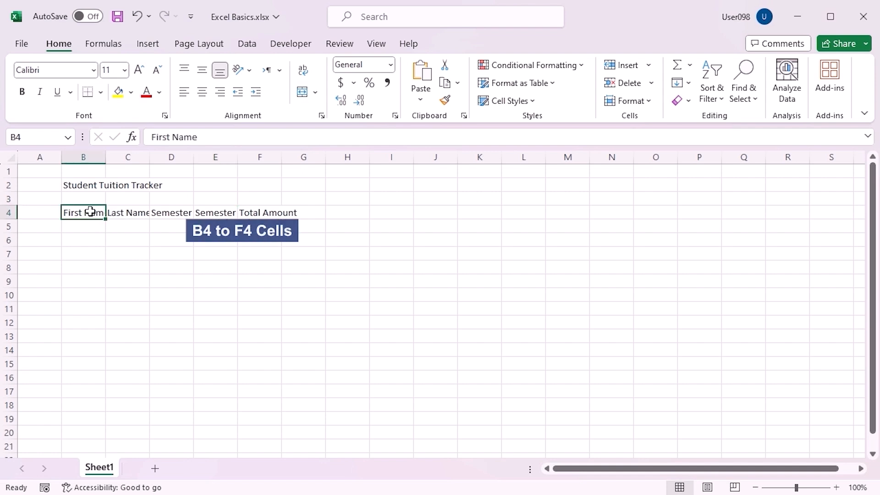
left_click_drag(96, 210, 251, 210)
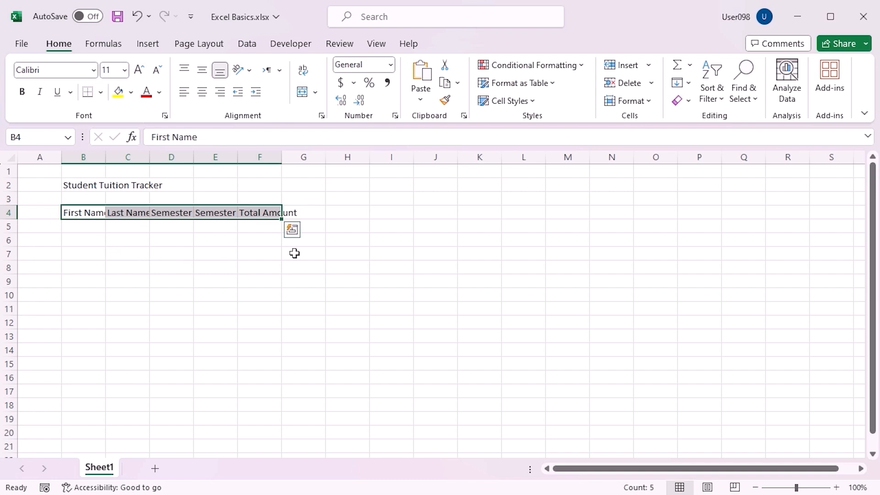
left_click(75, 184)
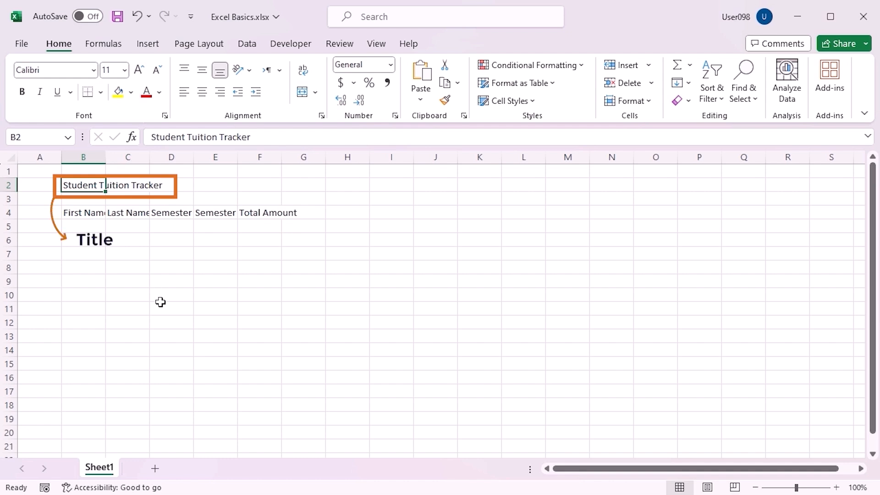
Step: Enter the first student's first and last name in B5 and C5, with semester fees 350 in D5 and semester number 6 in E5
left_click(88, 224)
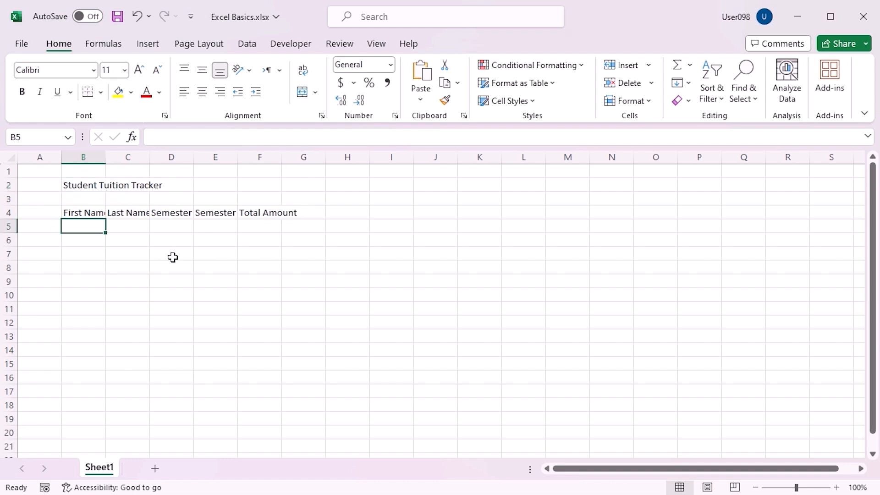
type("Carla")
key("Tab")
type("Stivens")
key("Tab")
type("350")
key("Tab")
type("6")
key("Return")
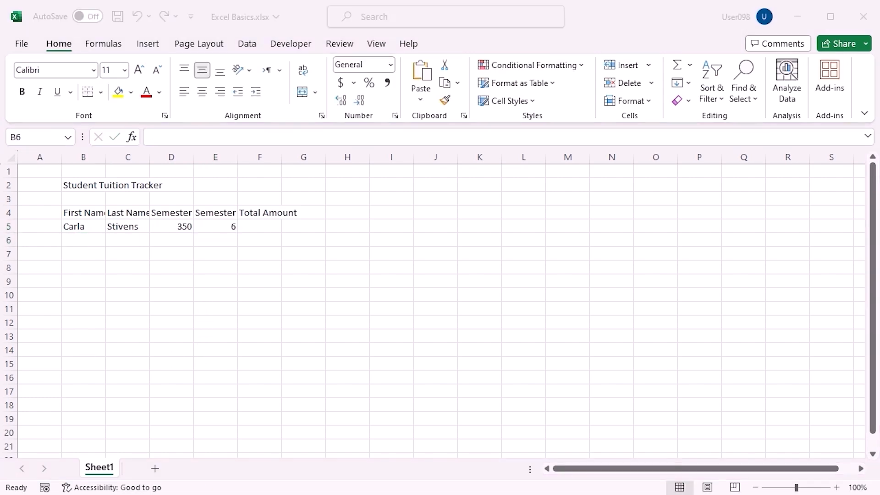
Step: Paste the copied records of the remaining students into the range starting at B6 and clear the copy mode
left_click(83, 238)
key("ctrl+c")
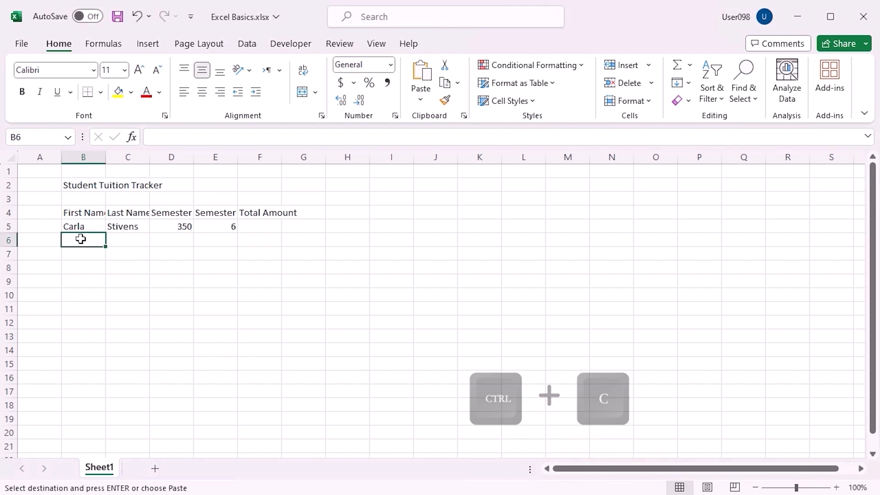
key("ctrl+v")
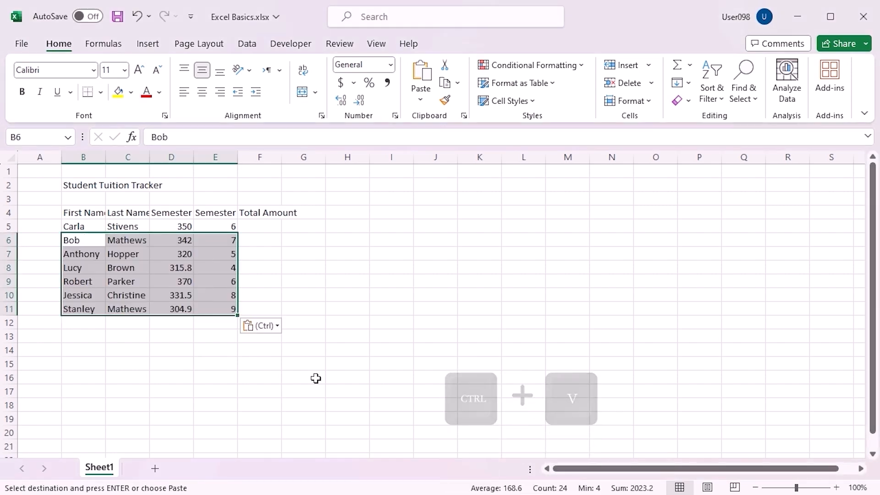
left_click(315, 378)
key("Escape")
Step: Select columns B, C and D one at a time, followed by the entire row 6
left_click(84, 157)
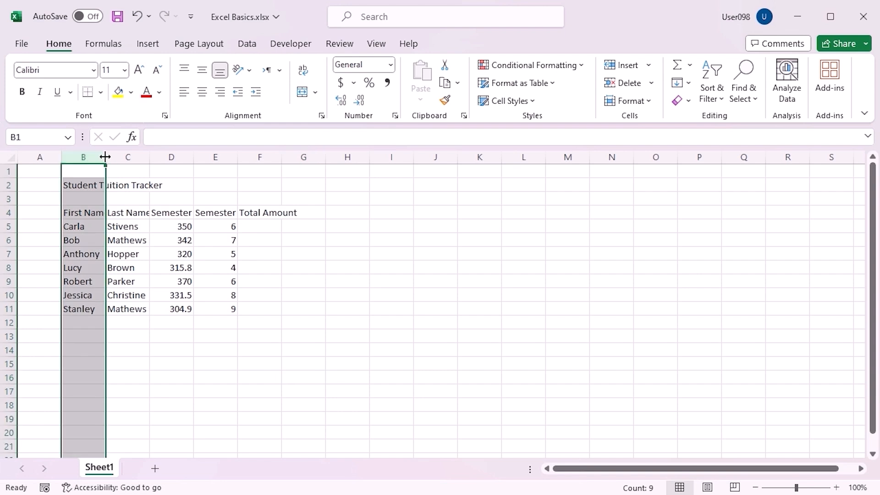
left_click(127, 156)
left_click(171, 157)
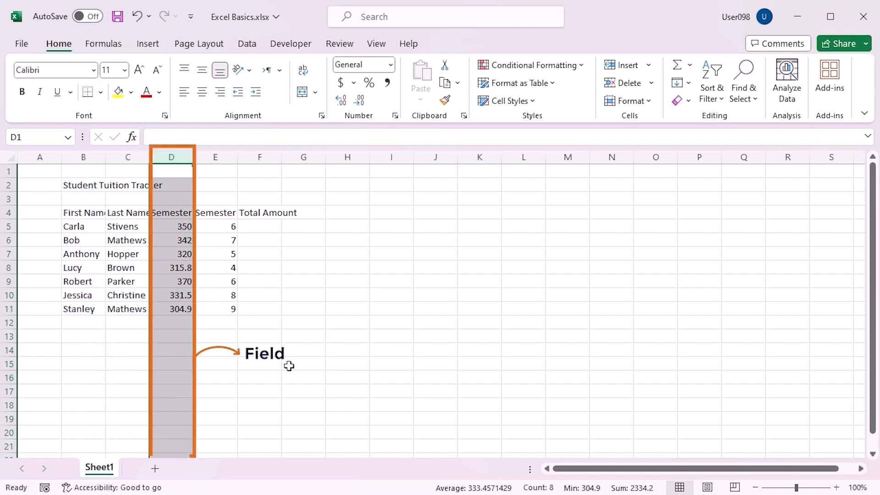
left_click(9, 240)
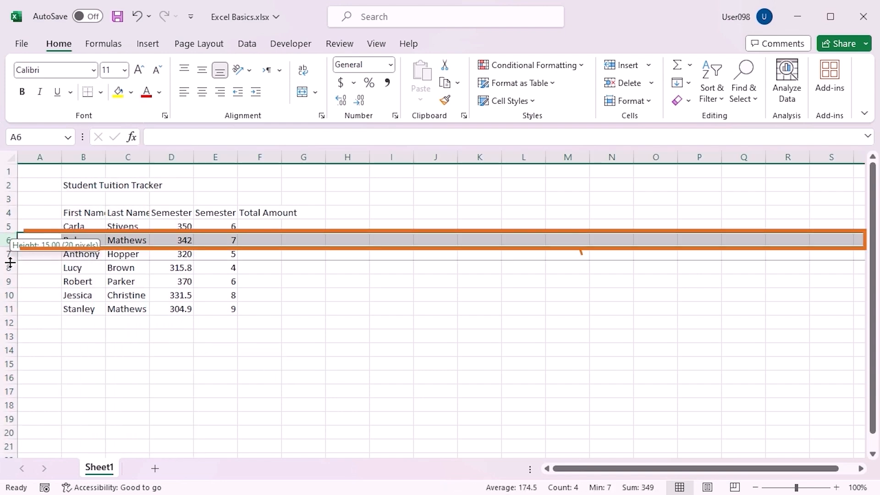
Step: Select the whole dataset B4:E11, followed by each heading cell from B4 to E4
left_click(83, 213)
left_click_drag(106, 219, 221, 308)
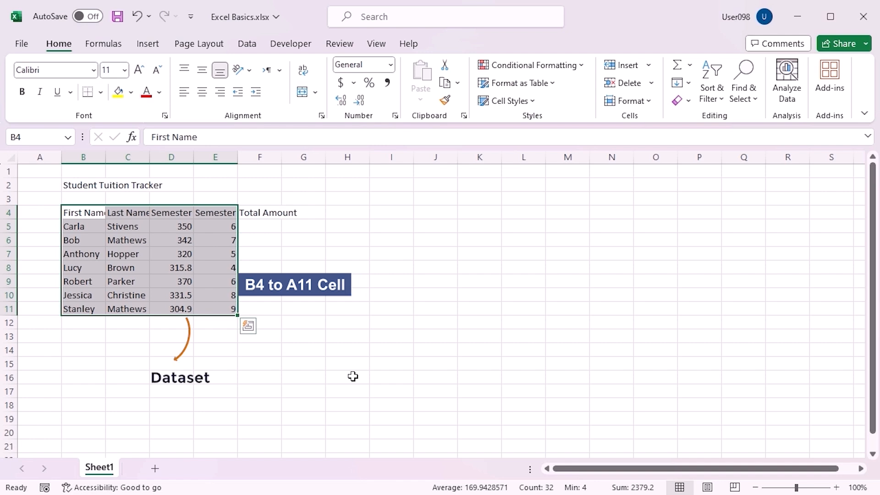
left_click(104, 212)
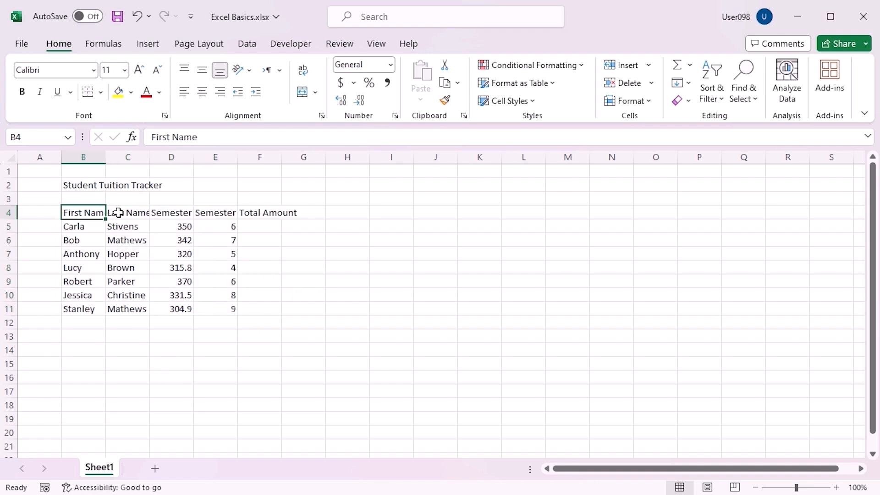
left_click(121, 212)
left_click(191, 213)
left_click(216, 214)
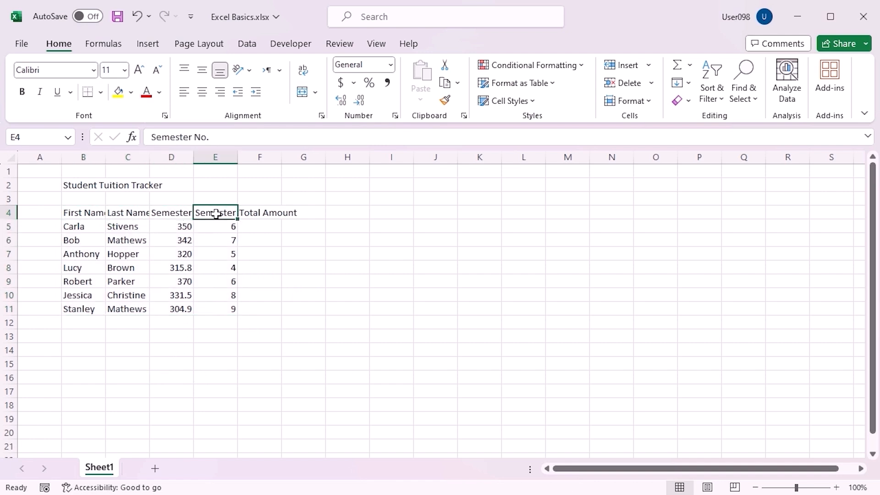
Step: Set the width of columns B through F to 10
left_click_drag(102, 157, 259, 155)
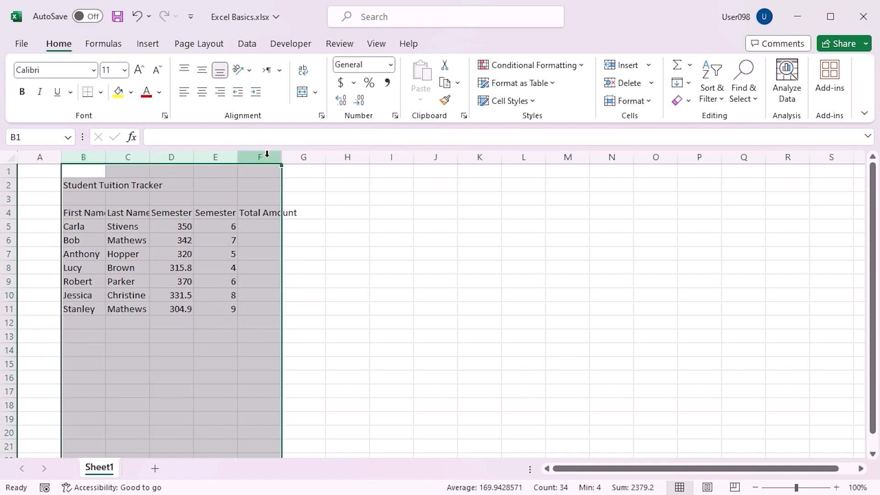
right_click(267, 155)
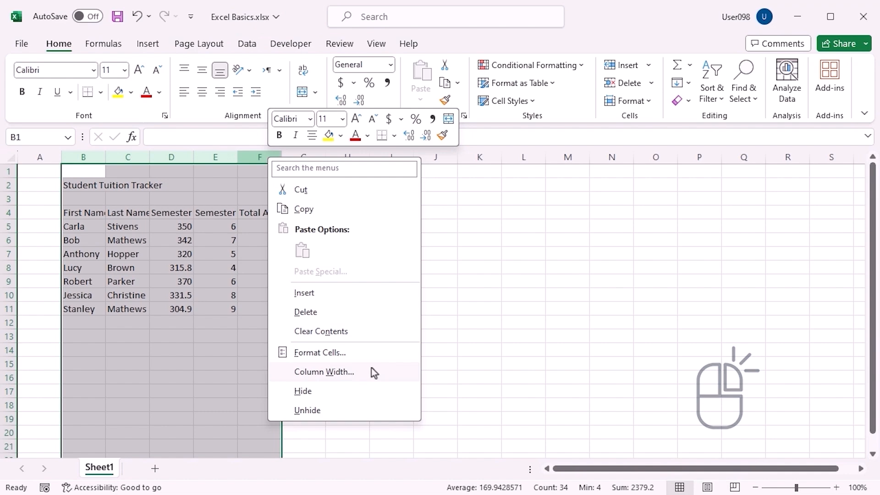
left_click(323, 372)
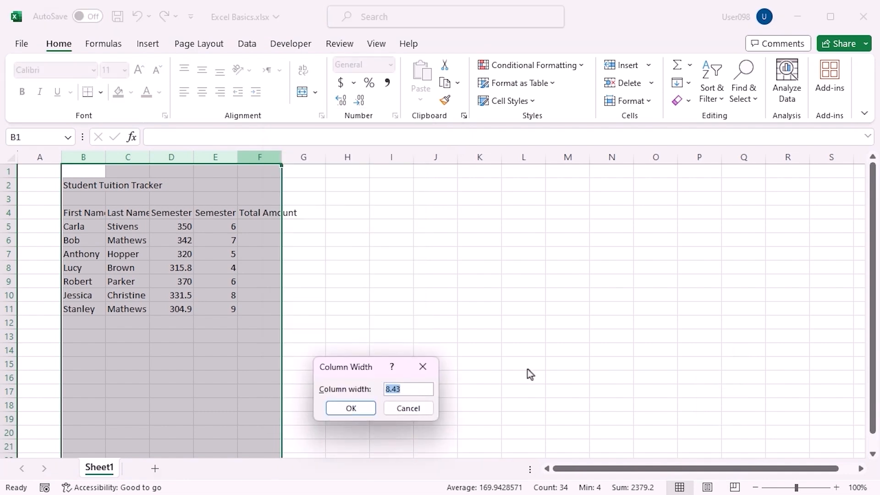
type("10")
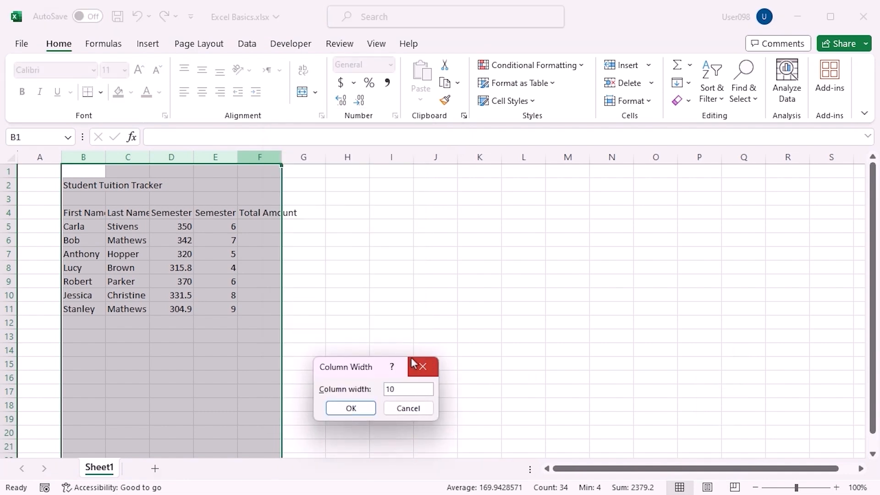
left_click(350, 408)
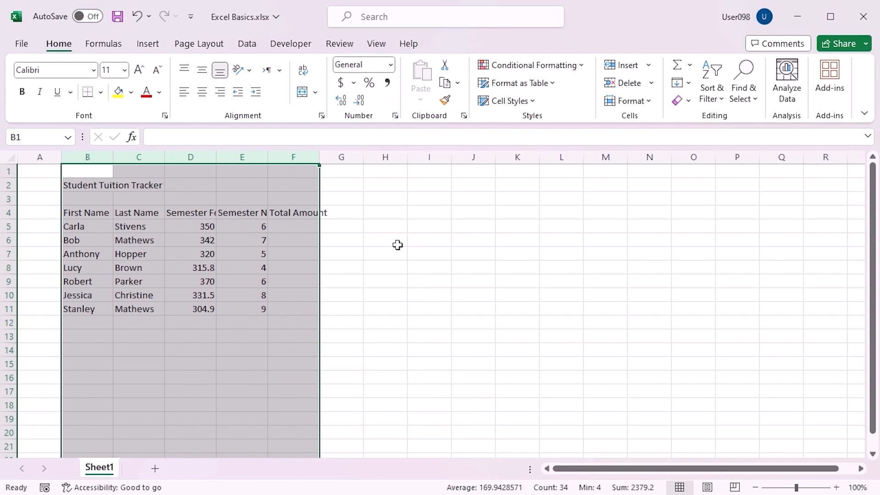
Step: Widen columns B through F slightly by hand, and autofit columns D through F to their contents
left_click_drag(319, 160, 326, 157)
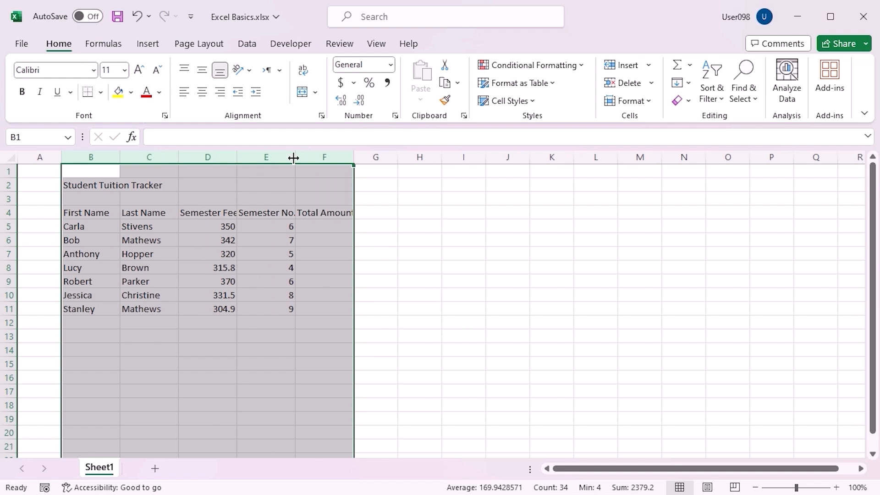
left_click_drag(224, 153, 323, 165)
double_click(353, 157)
left_click(499, 284)
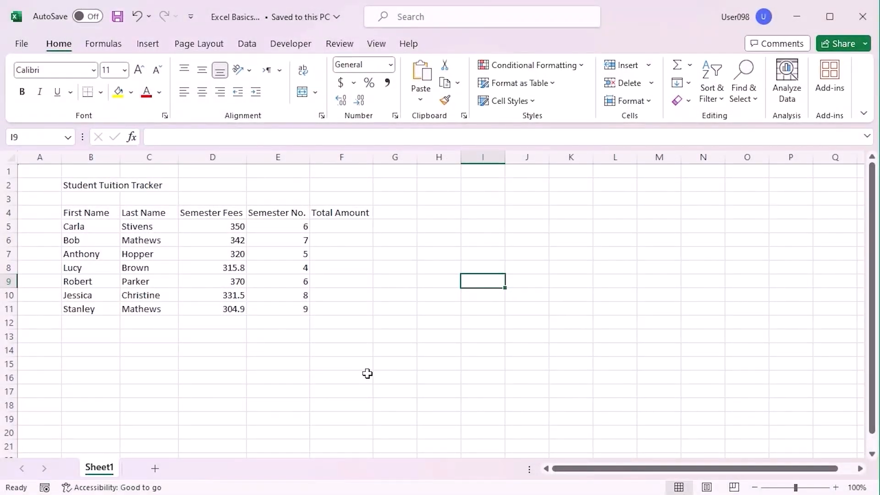
Step: Insert a new column before Semester Fees and enter the heading "Admission Date" in D4
left_click(227, 158)
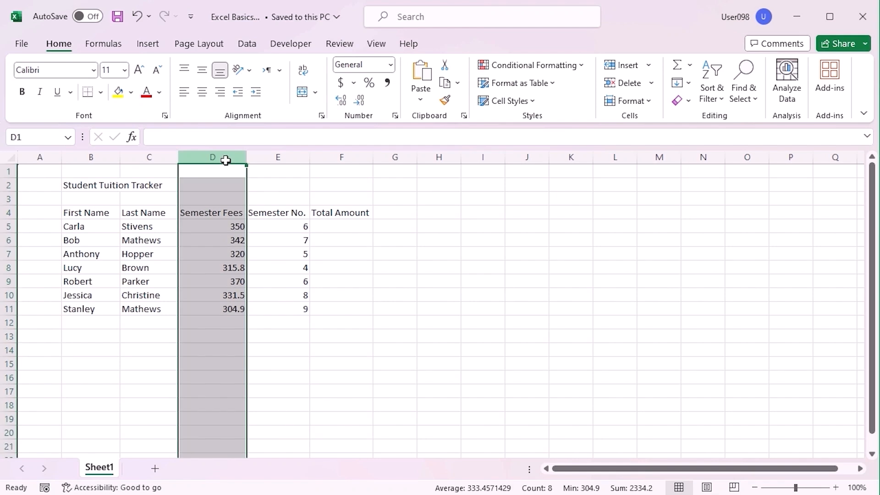
right_click(227, 162)
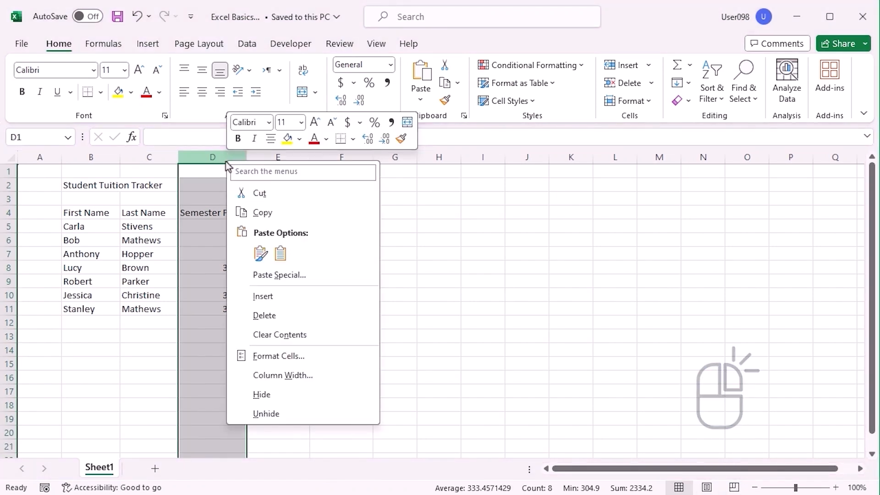
left_click(306, 293)
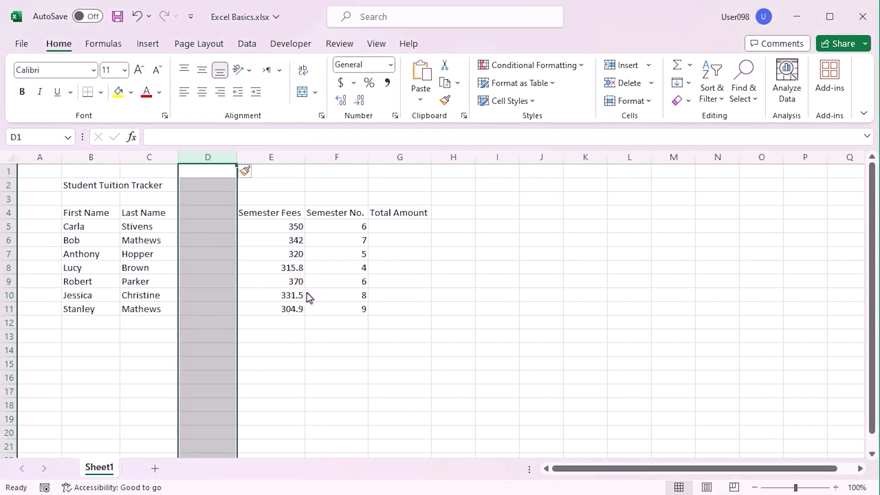
left_click(218, 214)
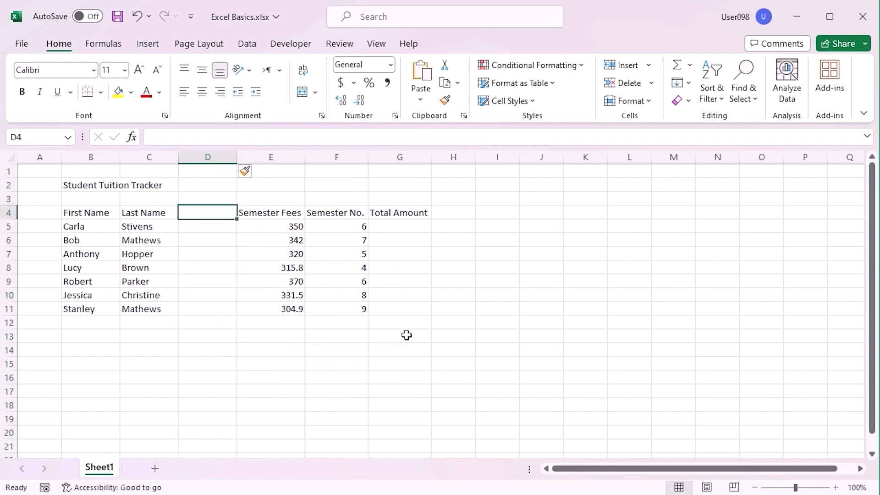
type("Admission Date")
key("Return")
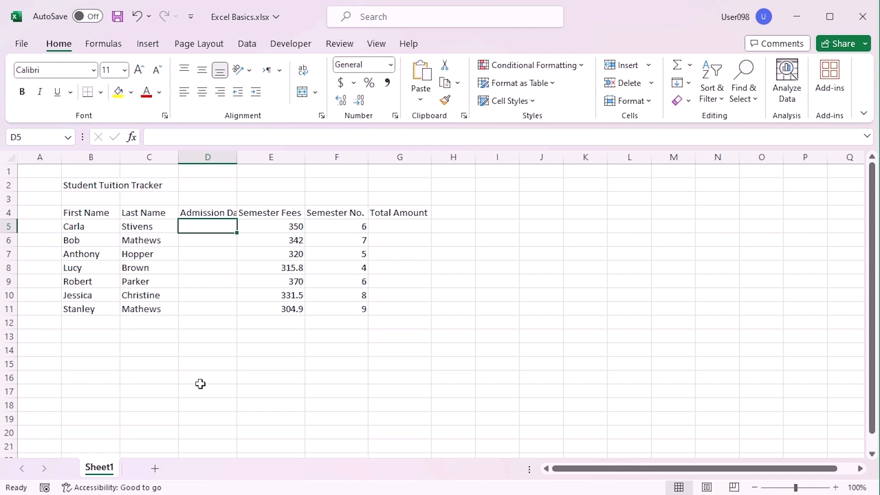
Step: Paste the copied admission dates into D5:D11 and save the workbook
key("ctrl+c")
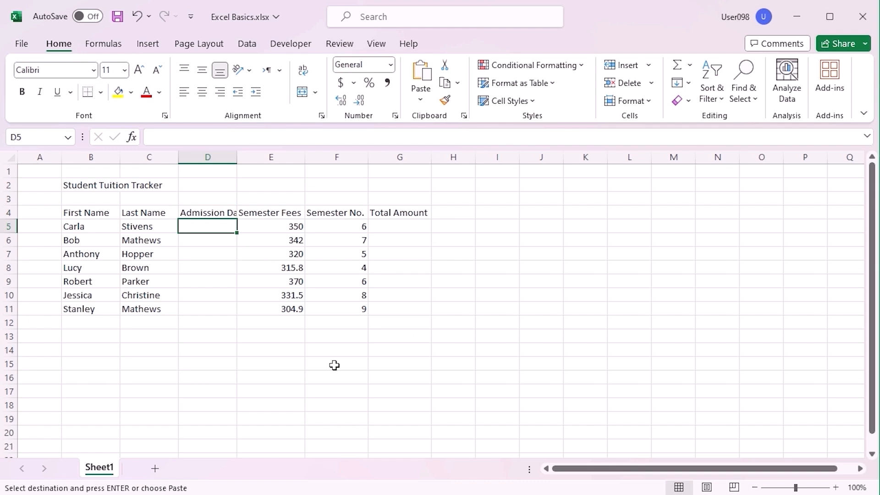
key("ctrl+v")
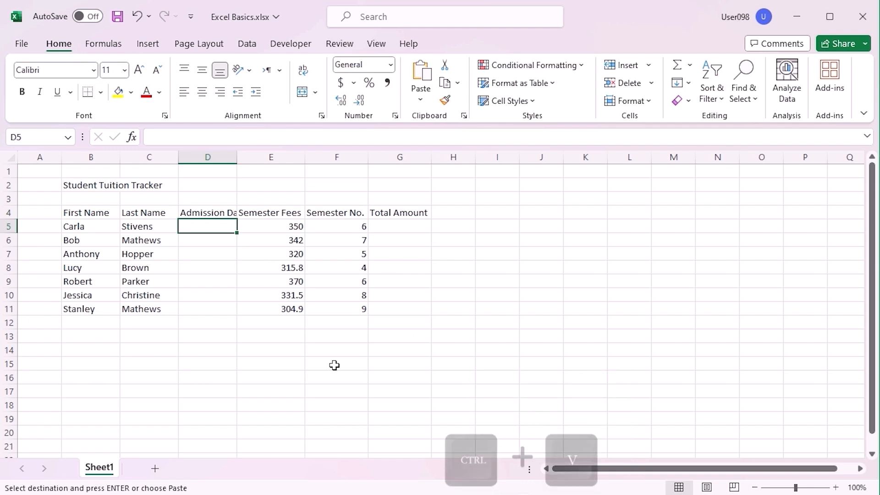
left_click(334, 365)
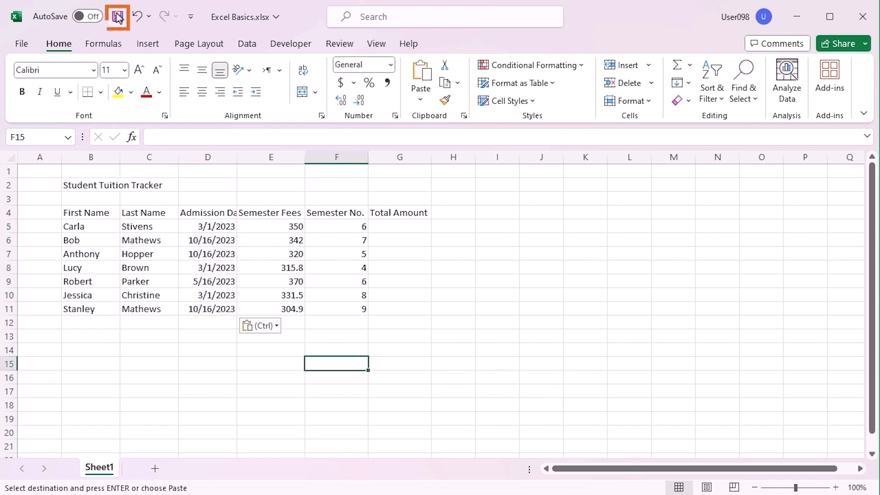
key("ctrl+s")
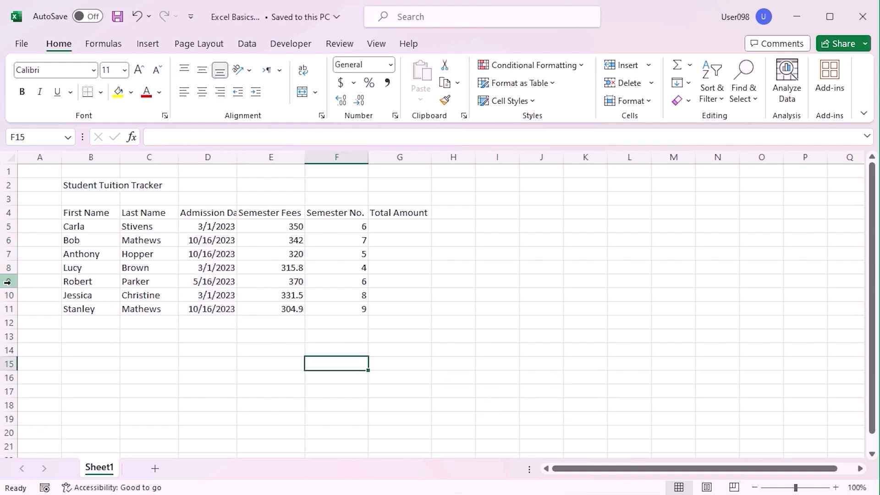
Step: Insert a blank row above the student record in row 9
left_click(7, 281)
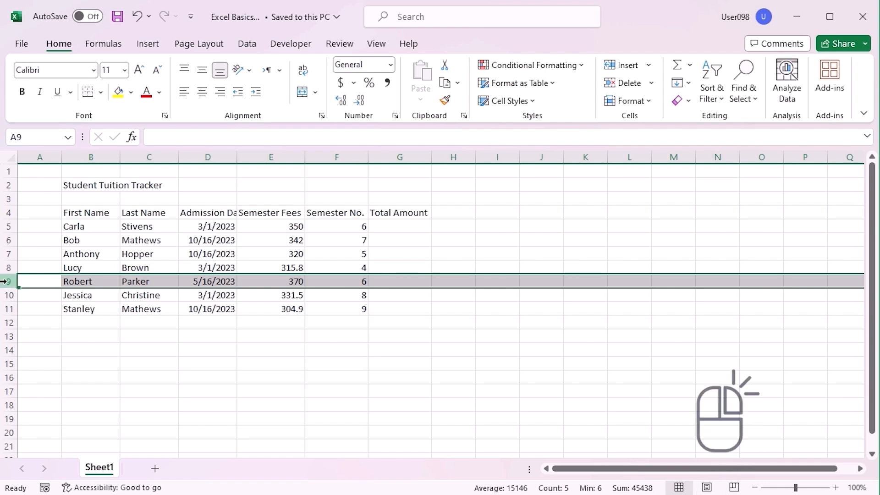
right_click(6, 281)
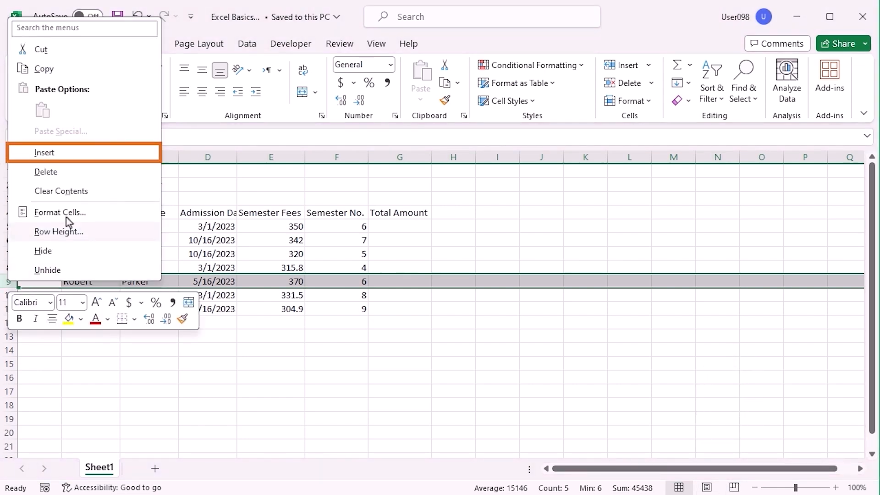
left_click(78, 154)
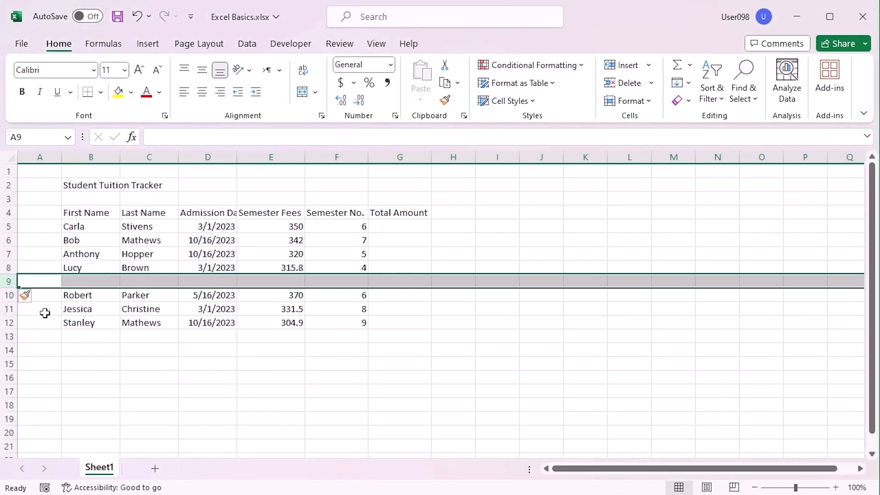
Step: Delete the blank row 9 from the student table
right_click(9, 281)
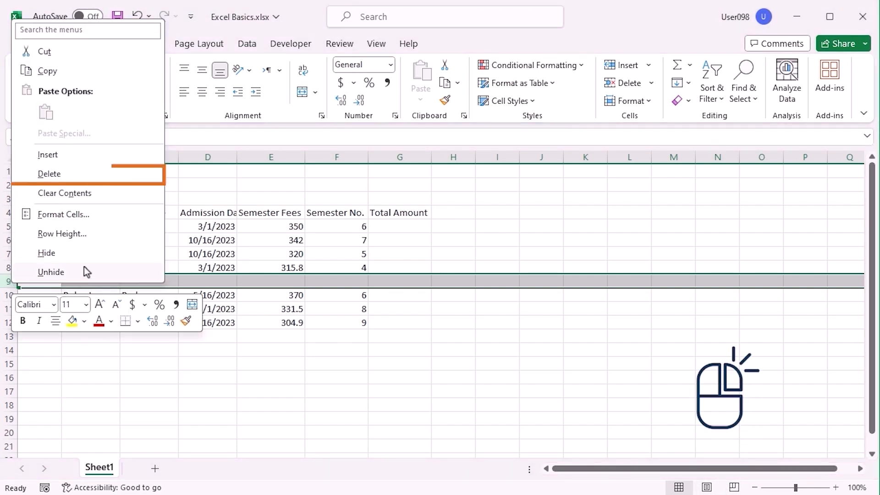
left_click(110, 176)
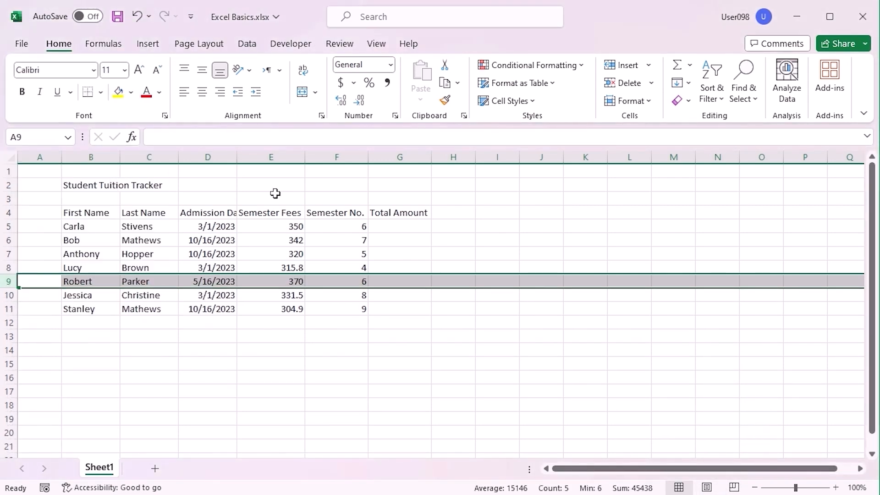
left_click(457, 386)
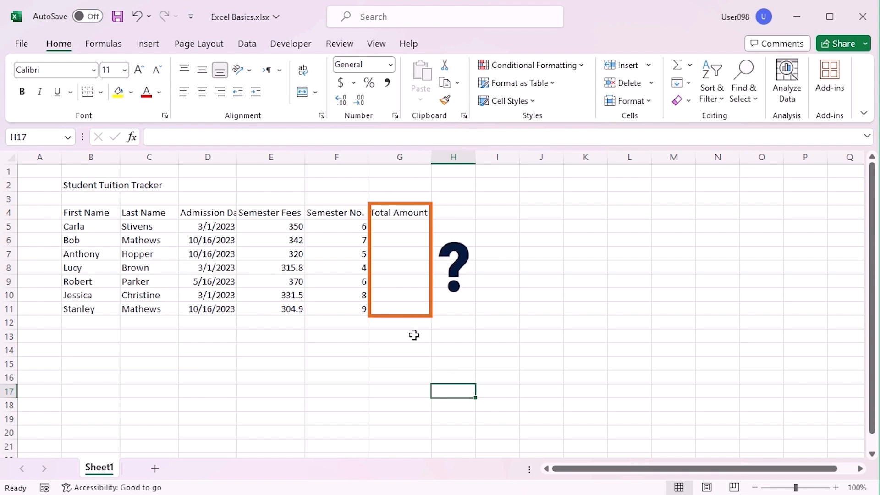
Step: Calculate the first student's Total Amount in G5 with the formula =E5*F5
left_click(416, 228)
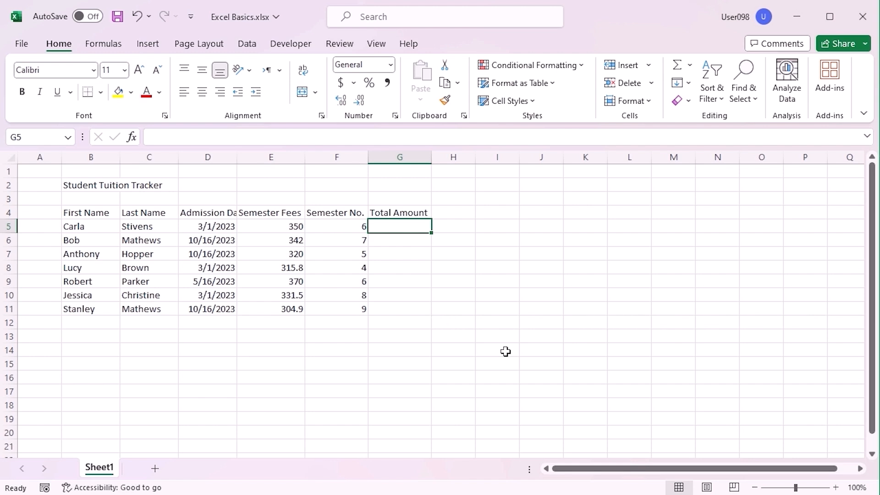
type("=")
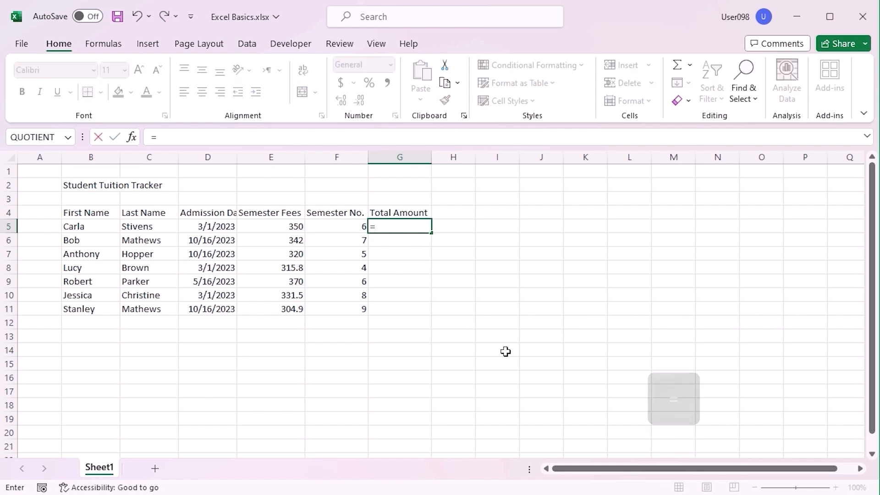
left_click(251, 223)
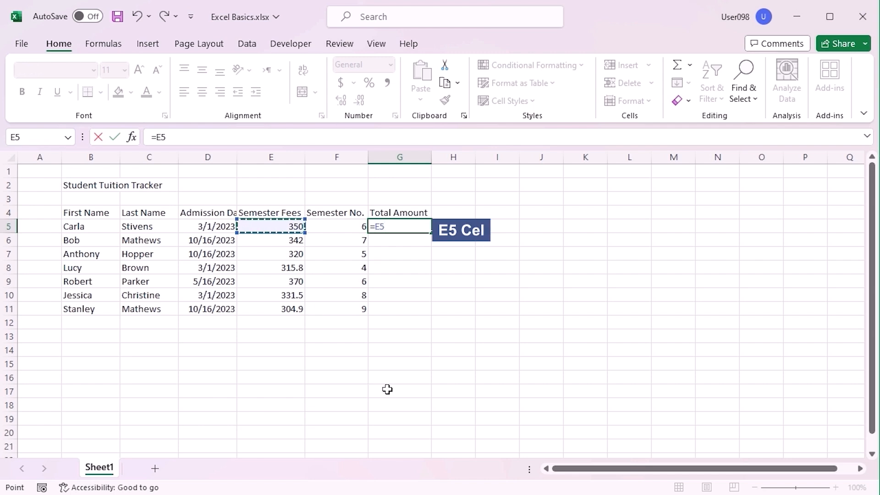
type("*")
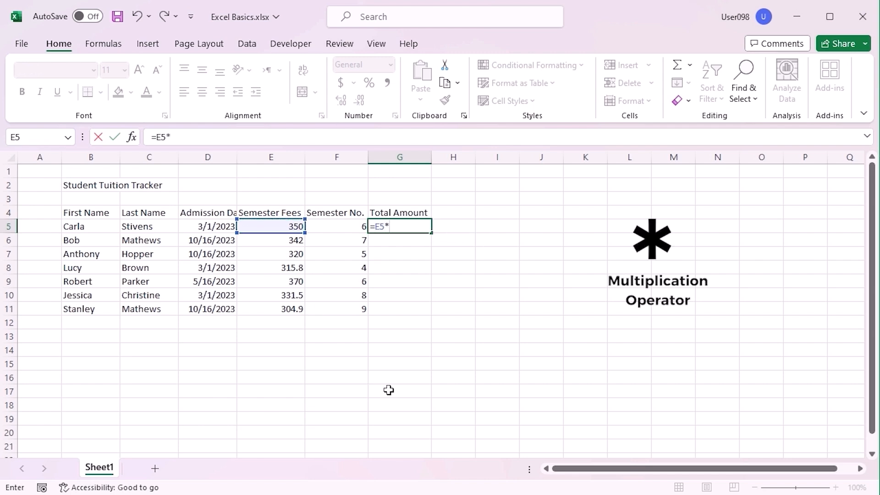
left_click(330, 225)
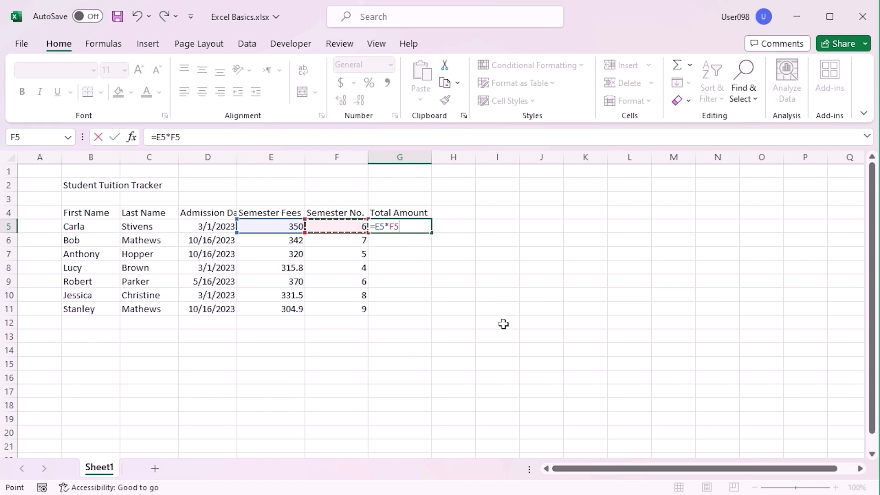
key("Return")
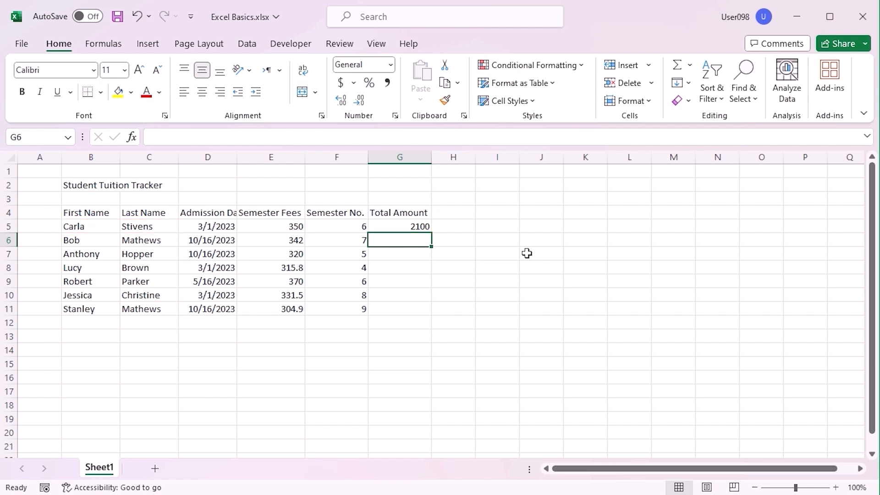
Step: Inspect the formula in G5 and its highlighted cell references, leaving the formula as it is
left_click(388, 221)
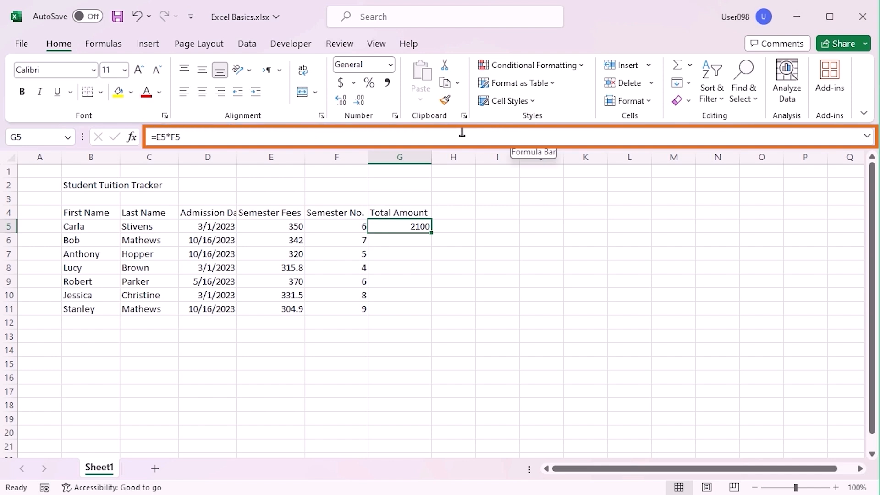
left_click(307, 140)
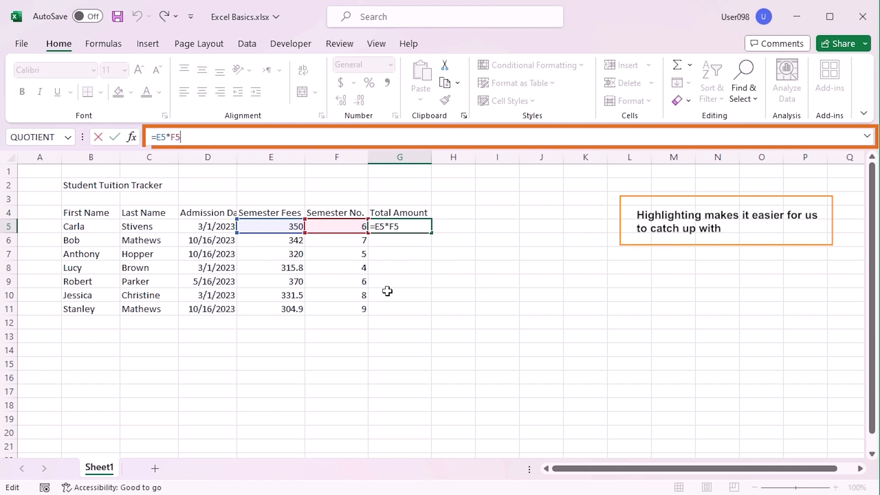
key("Return")
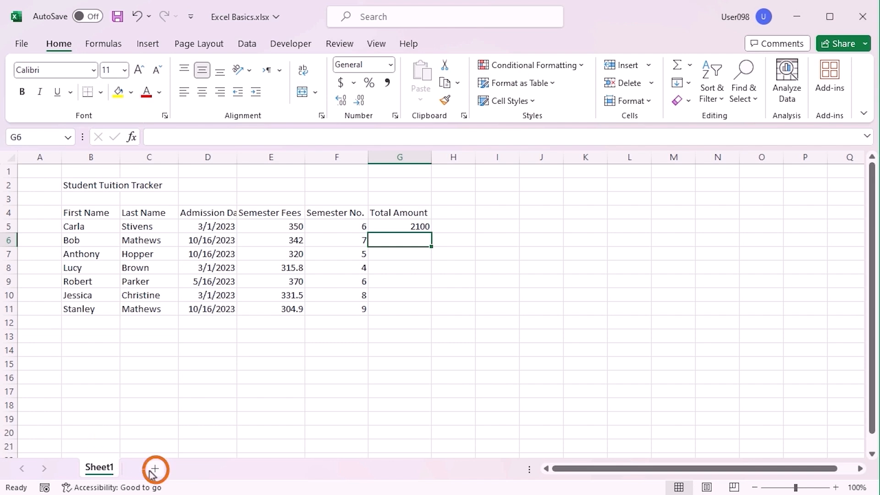
Step: Rename the worksheet Sheet1 as "Dataset"
mouse_move(599, 468)
left_mouse_down()
mouse_move(694, 479)
mouse_move(524, 473)
left_mouse_up()
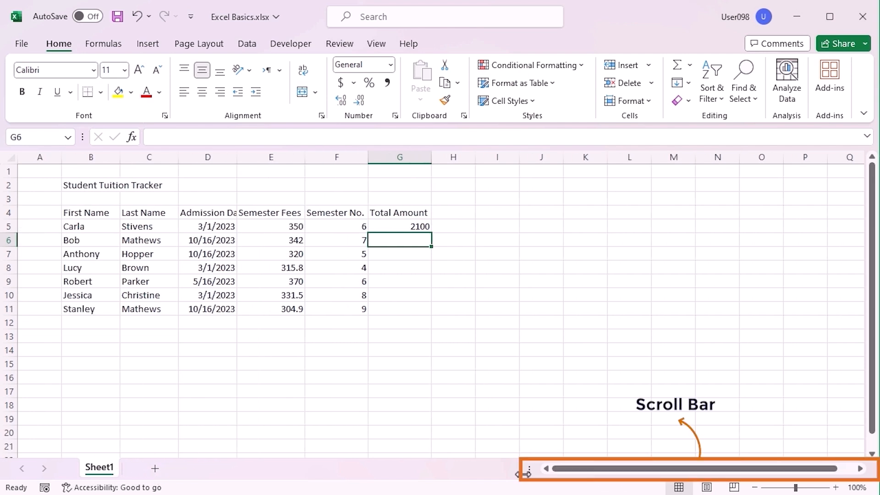
double_click(111, 471)
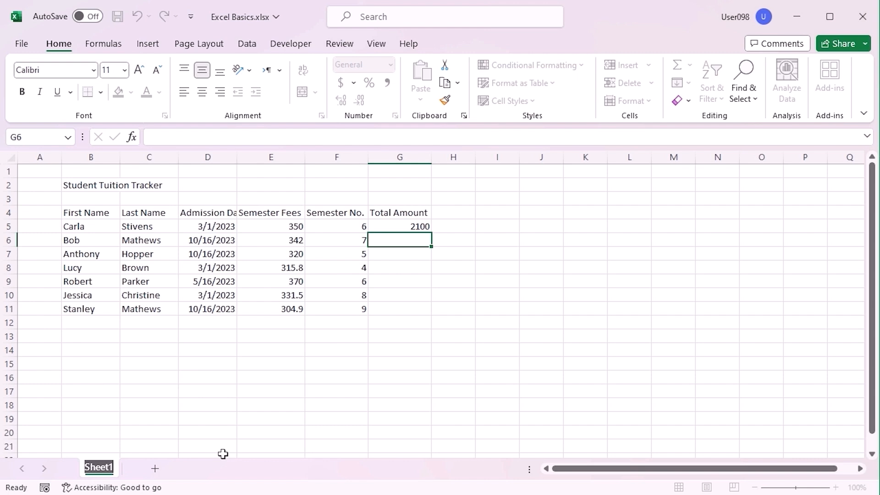
type("Data")
key("Return")
type("set")
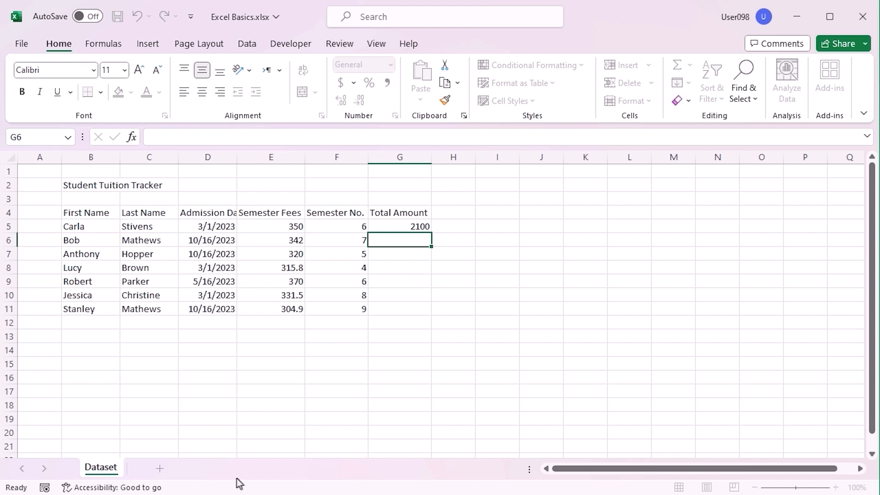
key("Return")
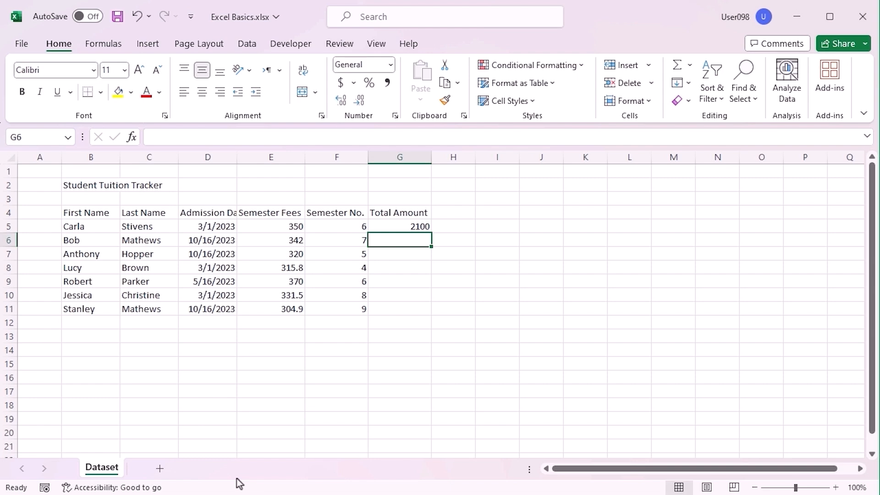
Step: Add a new worksheet after Dataset and delete it again
left_click(159, 468)
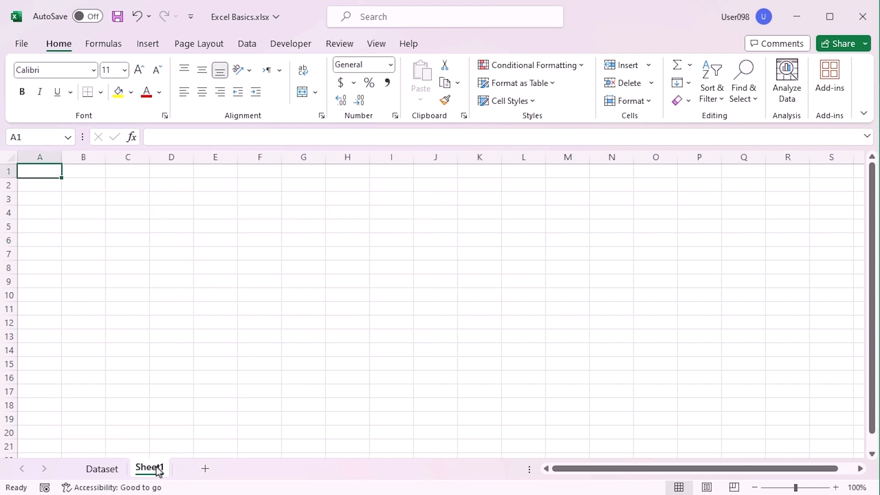
right_click(157, 471)
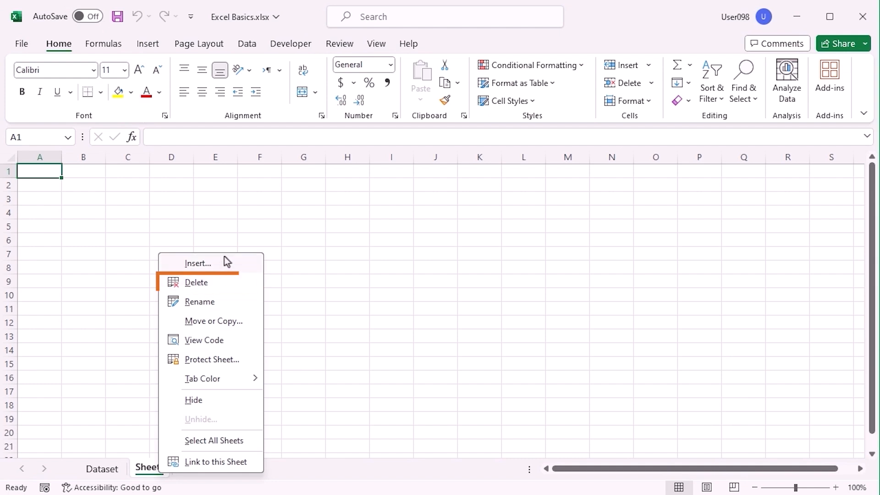
left_click(235, 282)
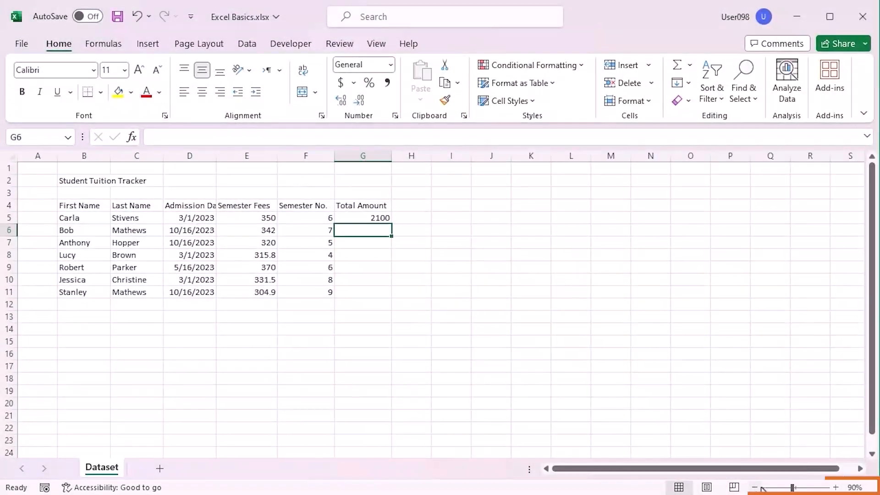
Step: Zoom the worksheet in to 120% and return it to 100%
left_click(840, 487)
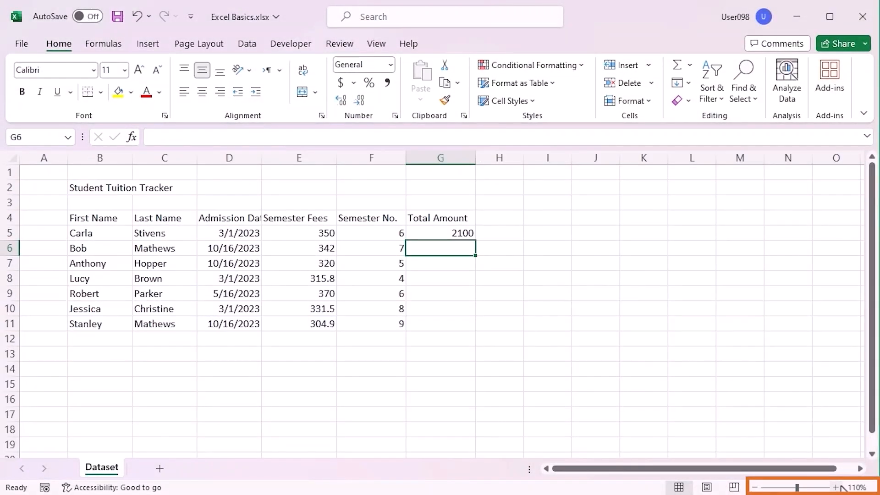
left_click(841, 486)
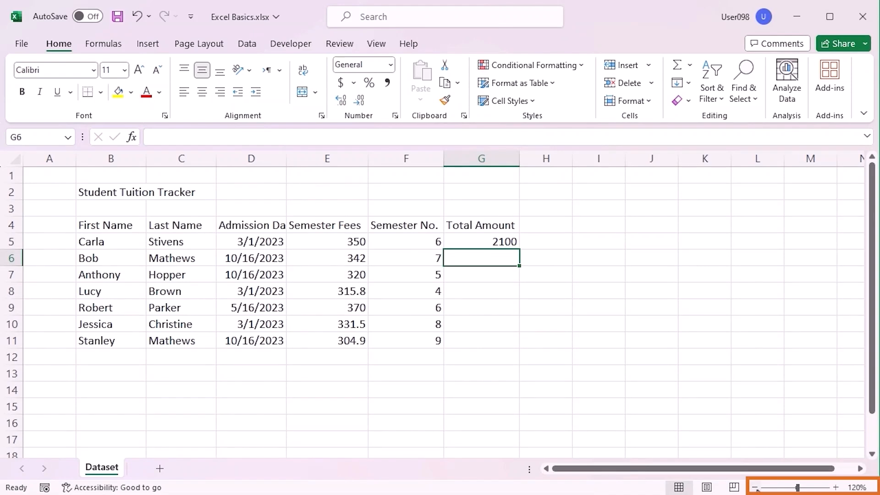
left_click(754, 486)
left_click(754, 487)
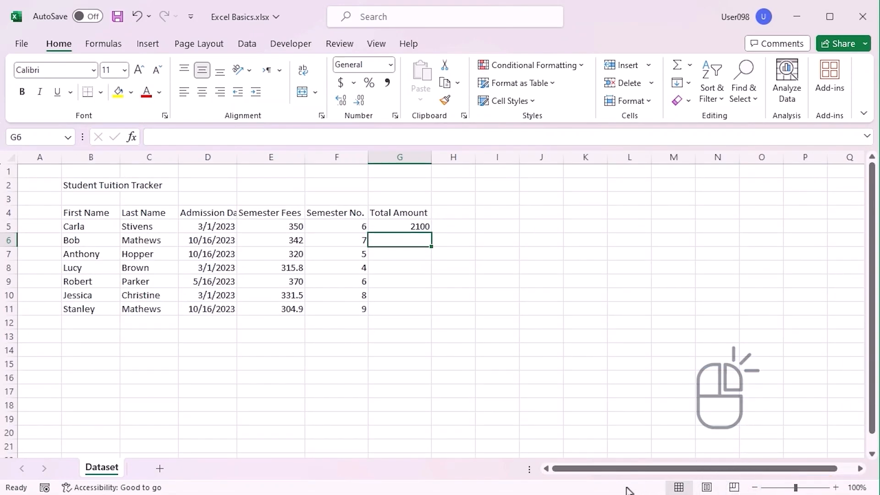
Step: Review the status bar's display options and check the summary statistics for the semester fees in E5:E11
right_click(629, 490)
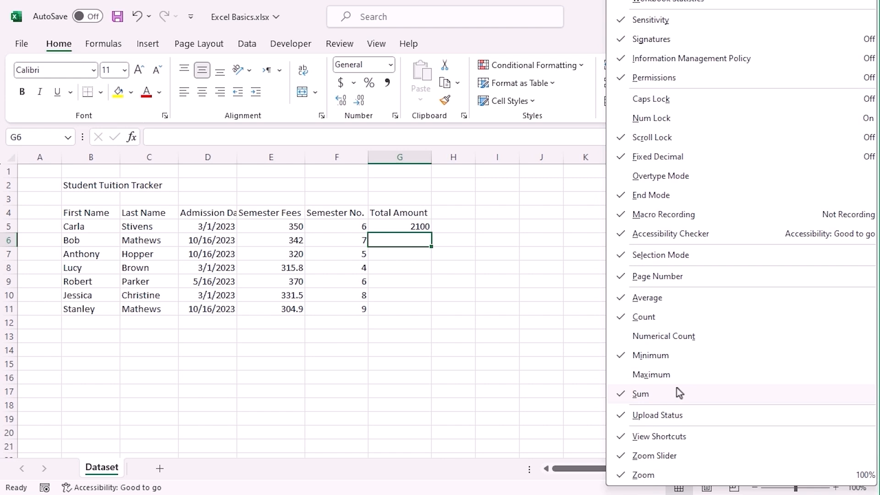
left_click_drag(265, 226, 270, 308)
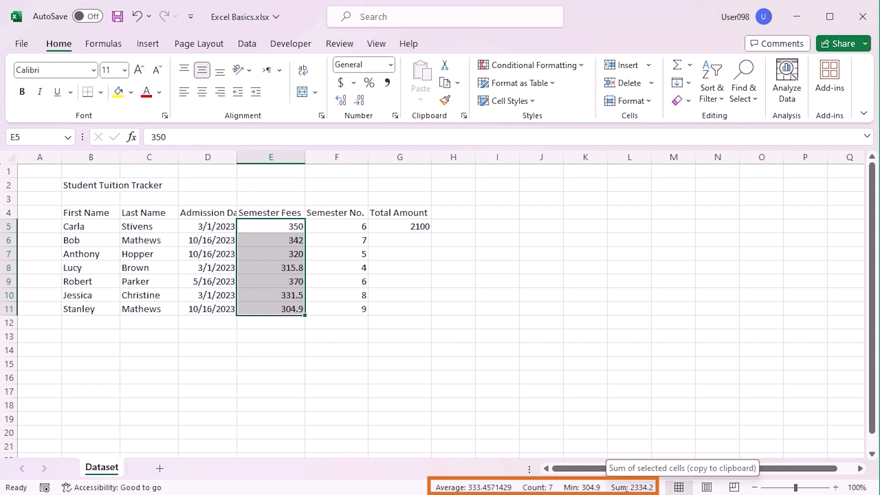
left_click(555, 328)
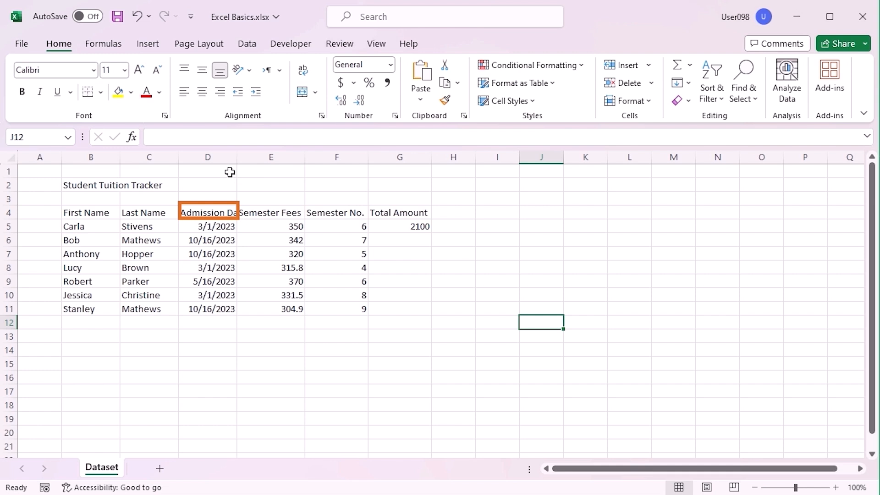
Step: Autofit column D so the full Admission Date heading fits
left_click(229, 157)
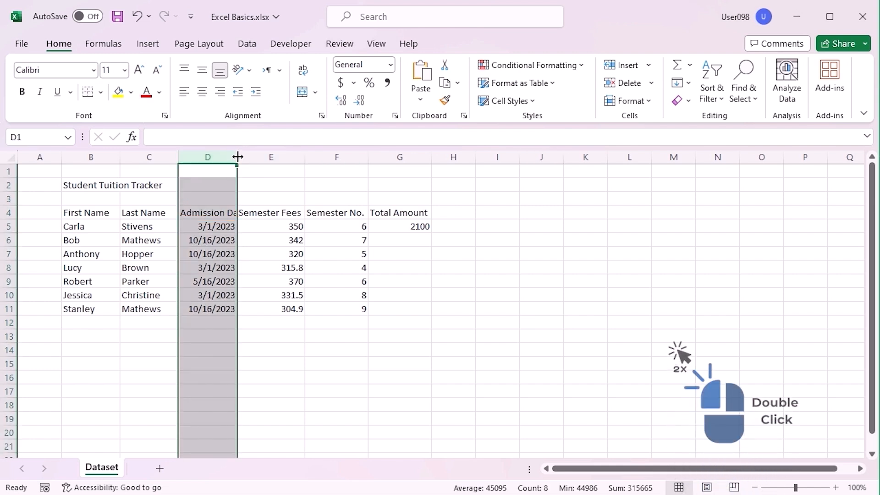
double_click(237, 157)
left_click(338, 393)
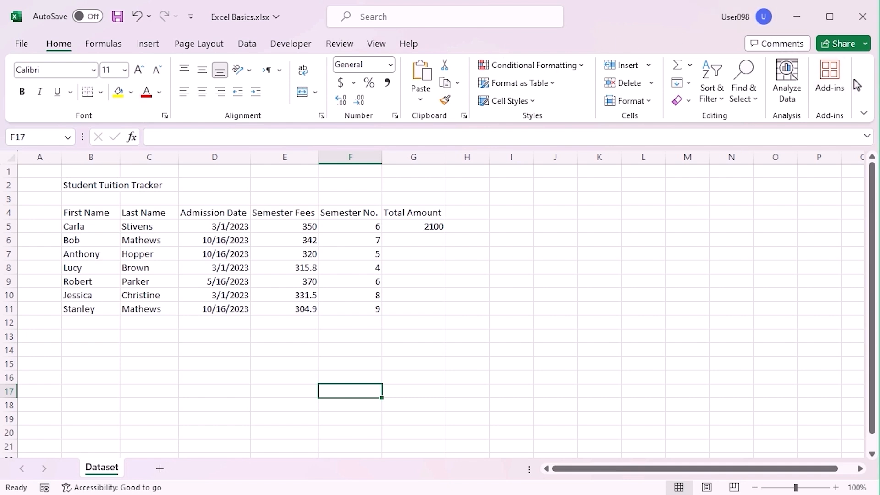
Step: Customize the ribbon's main tab order, placing View before Developer and Page Layout after Review
right_click(867, 88)
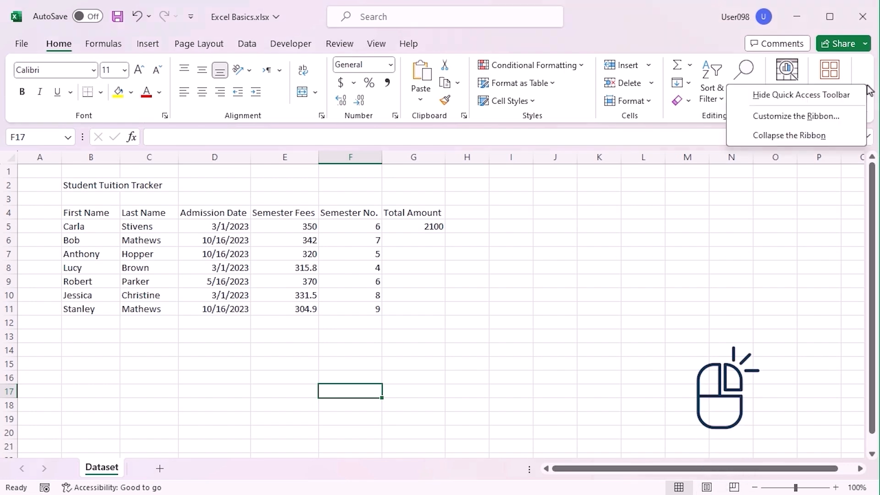
left_click(809, 119)
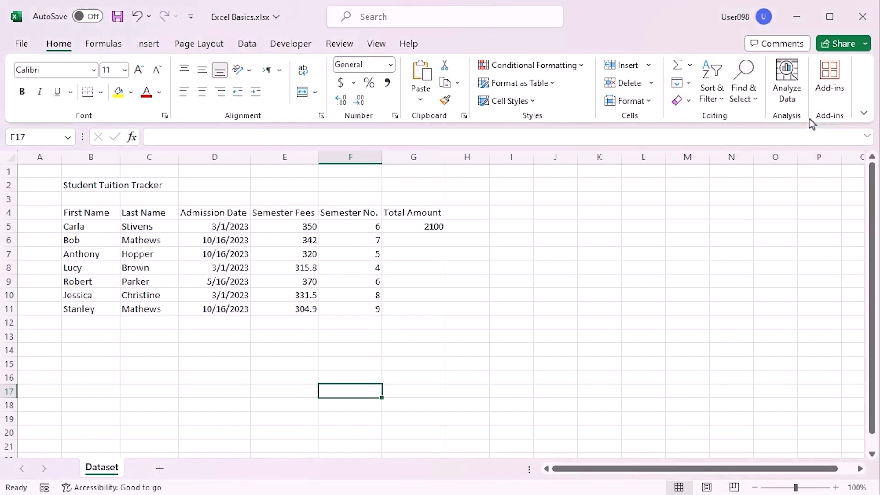
mouse_move(551, 344)
left_mouse_down()
mouse_move(575, 289)
mouse_move(580, 355)
left_mouse_up()
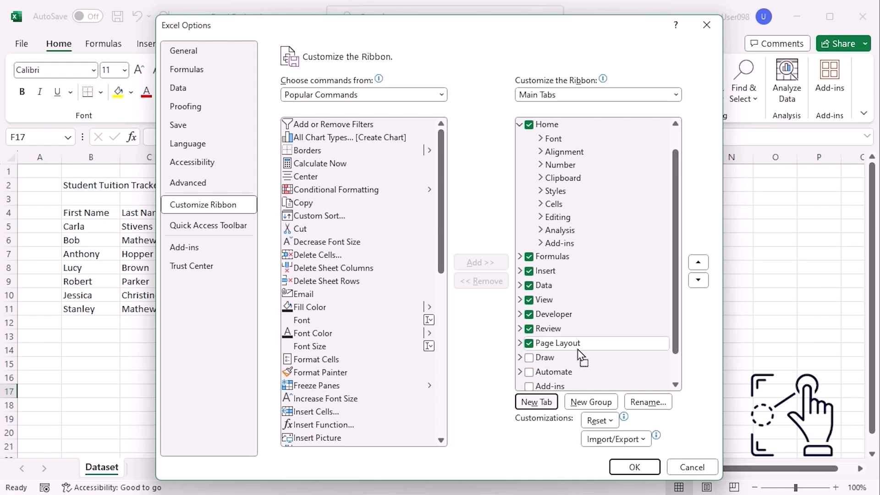
left_click(645, 471)
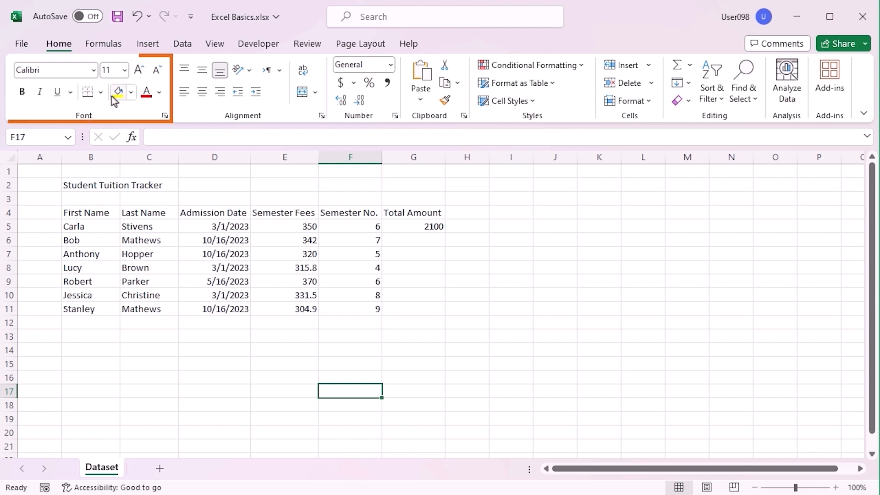
Step: Set the font of the whole student table, B4:G11, to Times New Roman
left_click_drag(62, 213, 406, 307)
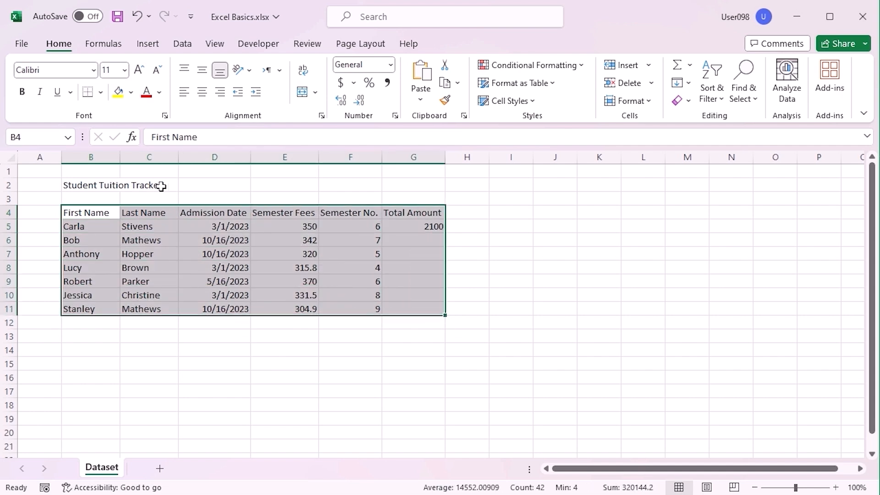
left_click(94, 71)
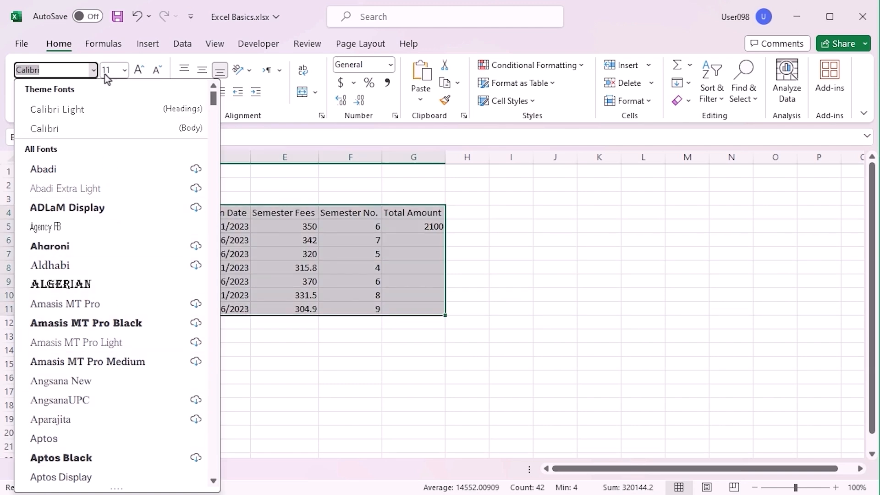
type("Time")
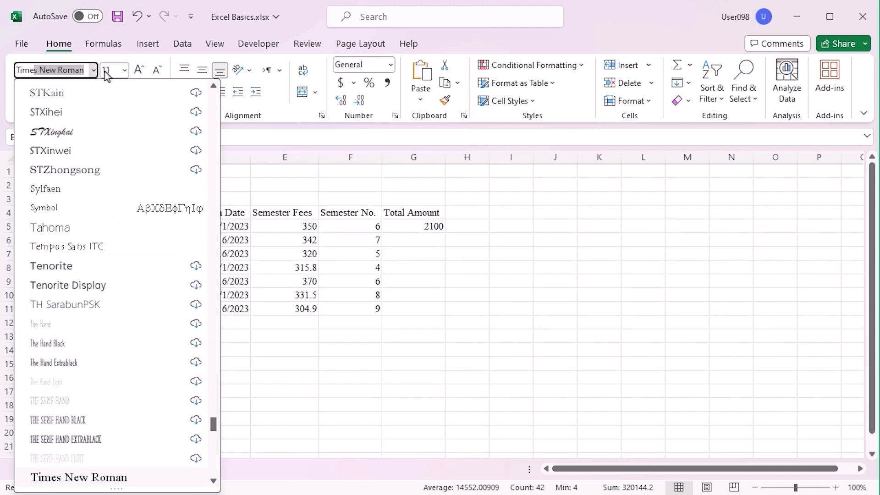
type("s")
key("Return")
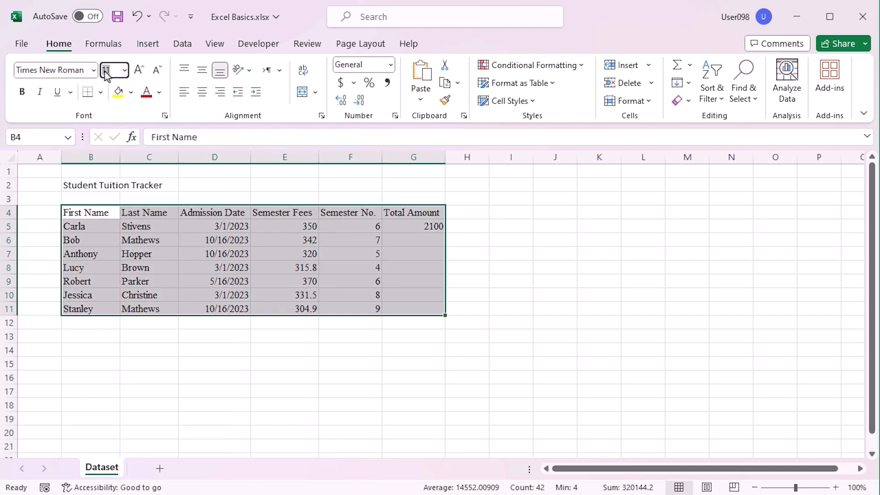
Step: Undo the Times New Roman font change on the student table
left_click(292, 379)
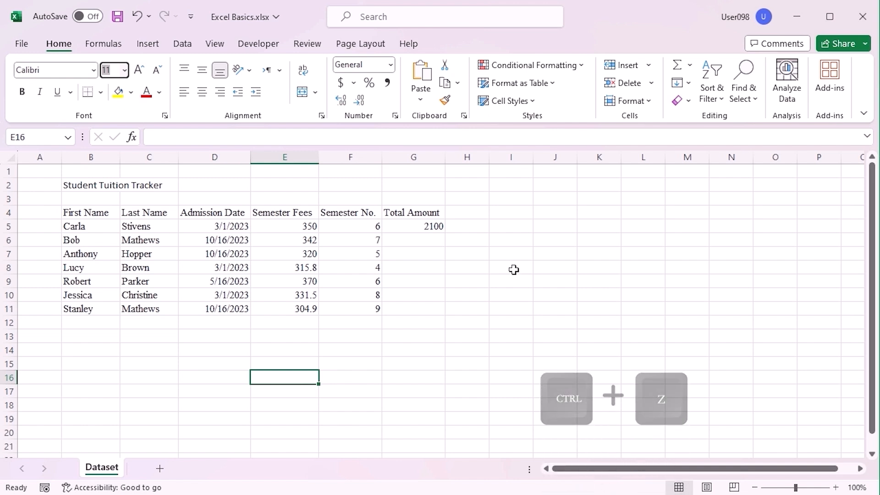
left_click(139, 18)
left_click(190, 350)
Step: Enlarge the font of the student table, B4:G11, to 14 and reduce it back to 11
left_click_drag(87, 213, 399, 306)
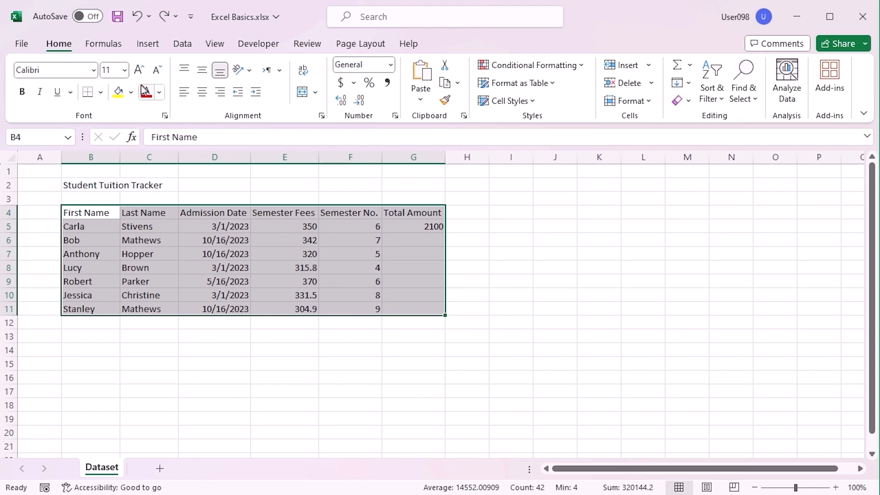
left_click(124, 70)
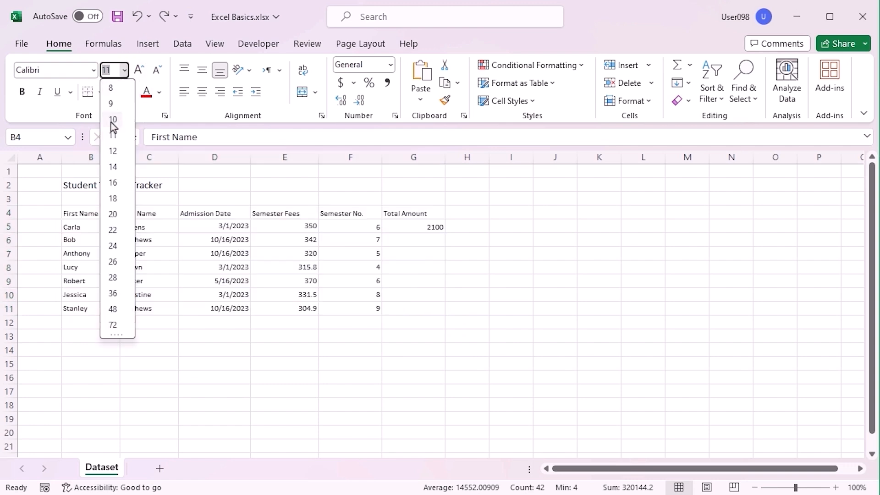
left_click(139, 69)
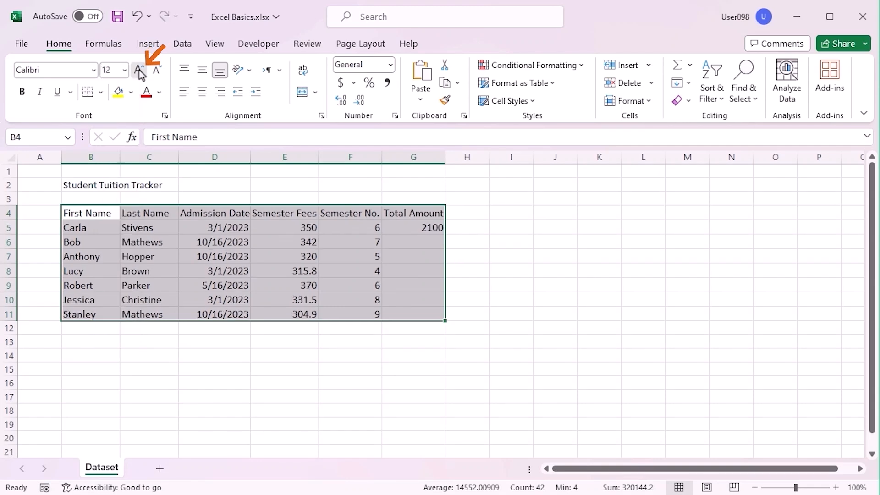
left_click(139, 70)
left_click(139, 70)
left_click(158, 71)
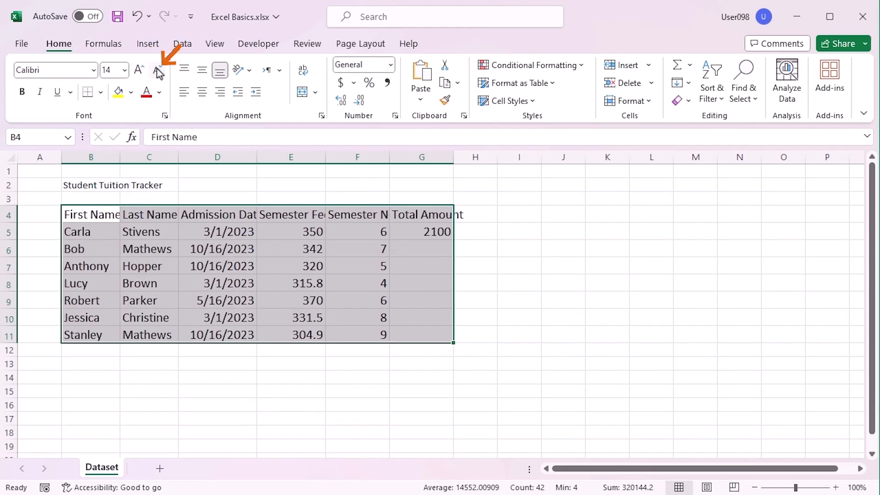
left_click(158, 71)
left_click(159, 71)
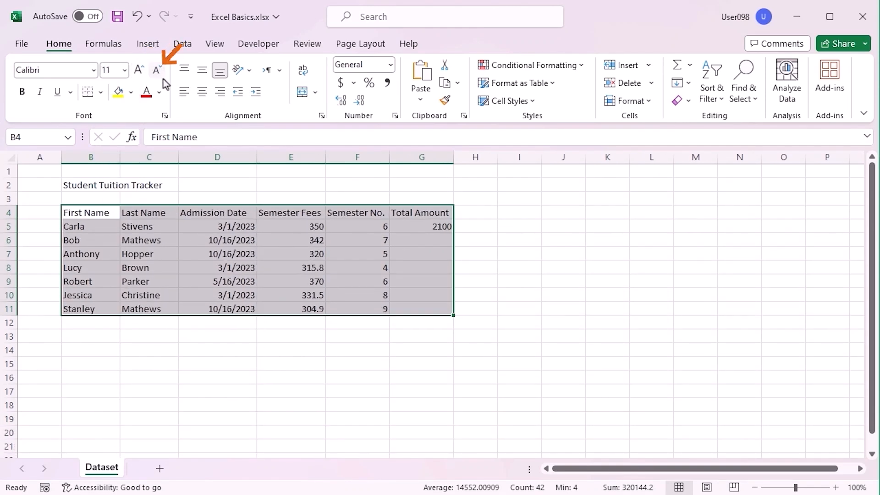
Step: Make the headings in header row B4:G4 bold, italic and underlined
left_click_drag(79, 211, 418, 209)
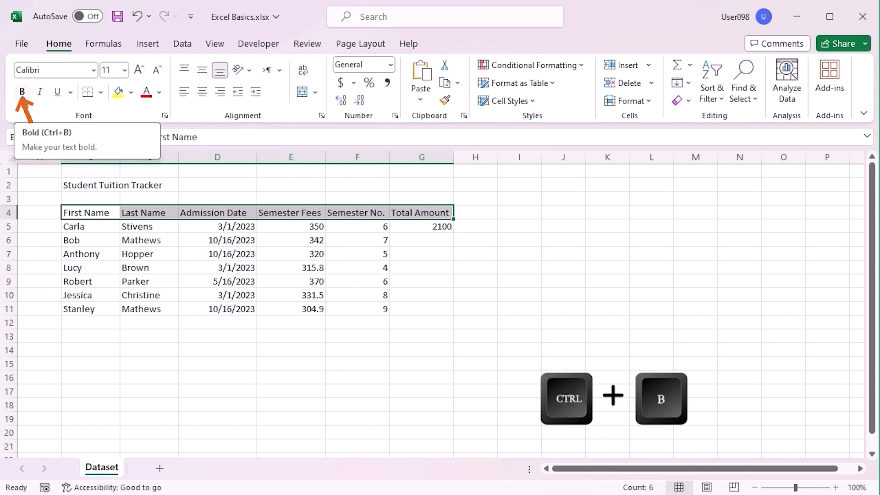
key("ctrl+b")
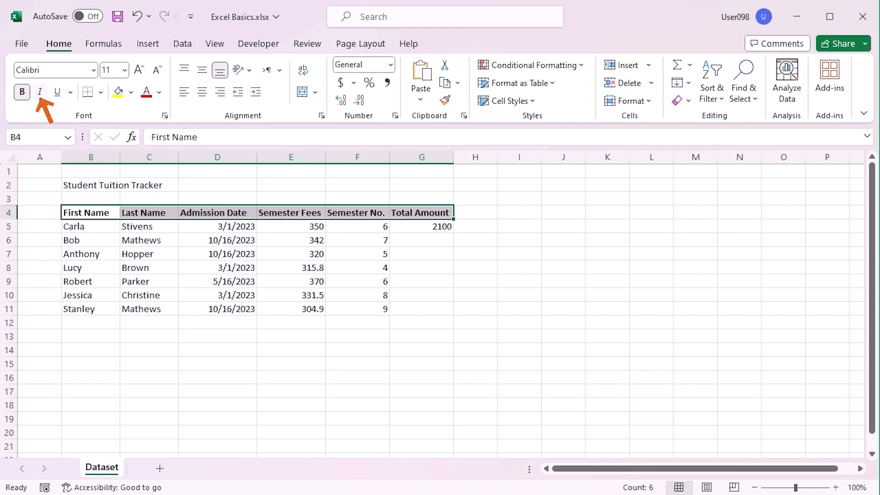
left_click(40, 97)
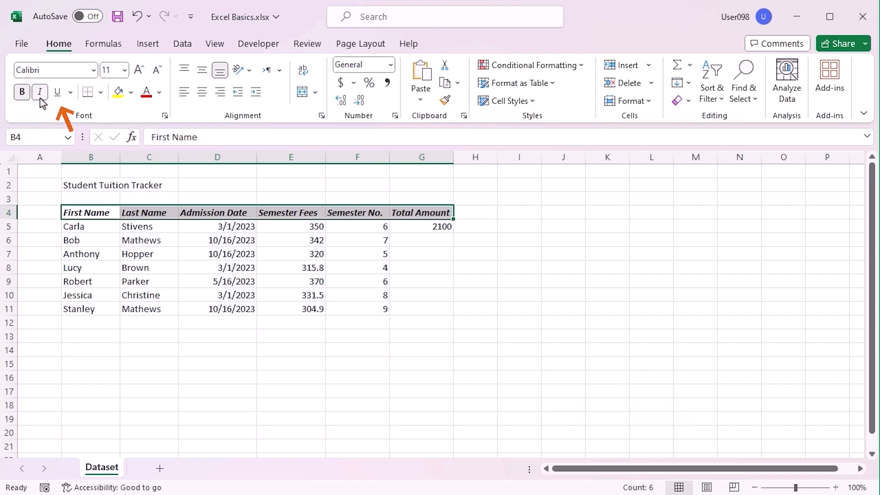
left_click(58, 93)
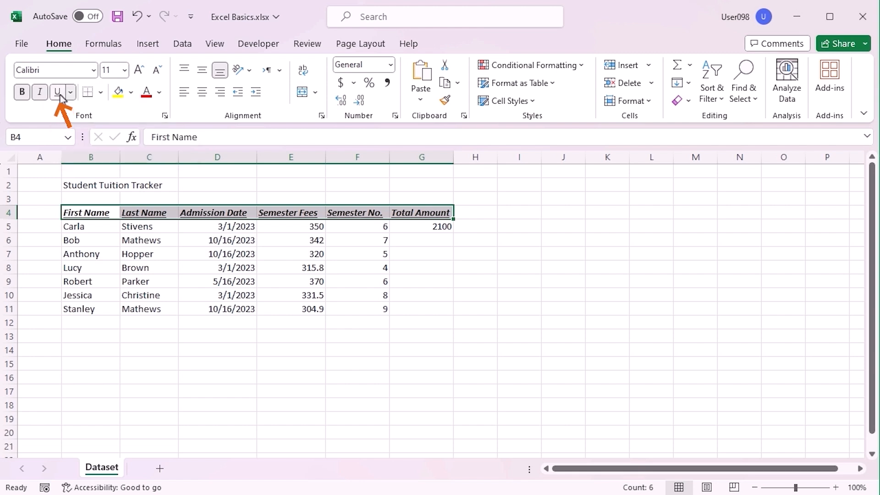
left_click(70, 93)
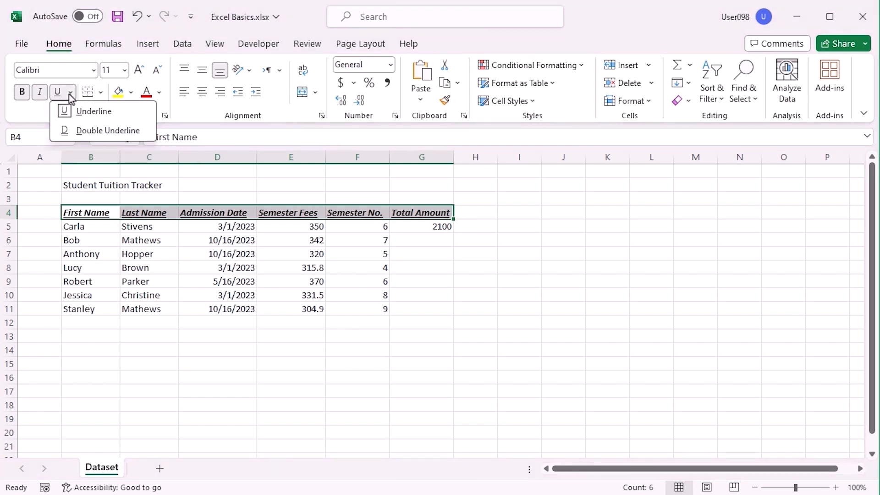
left_click(94, 132)
Step: Apply All Borders to the whole student table, B4:G11
left_click_drag(105, 212, 417, 307)
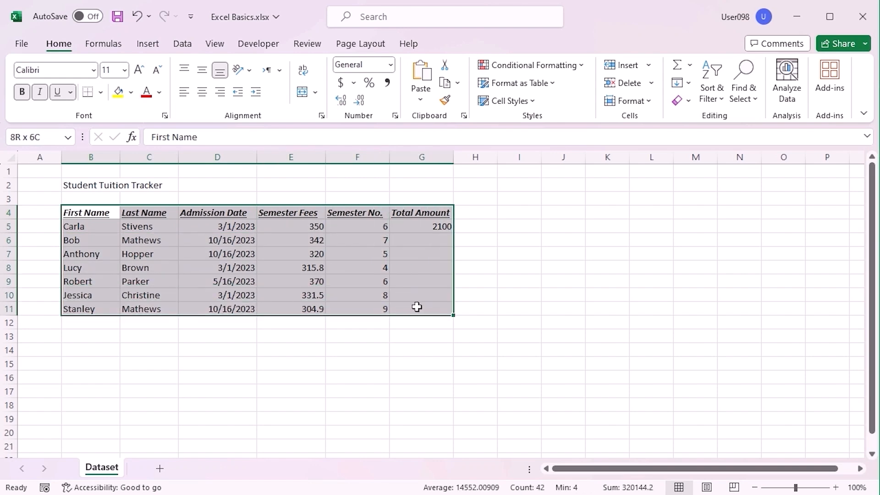
left_click(102, 93)
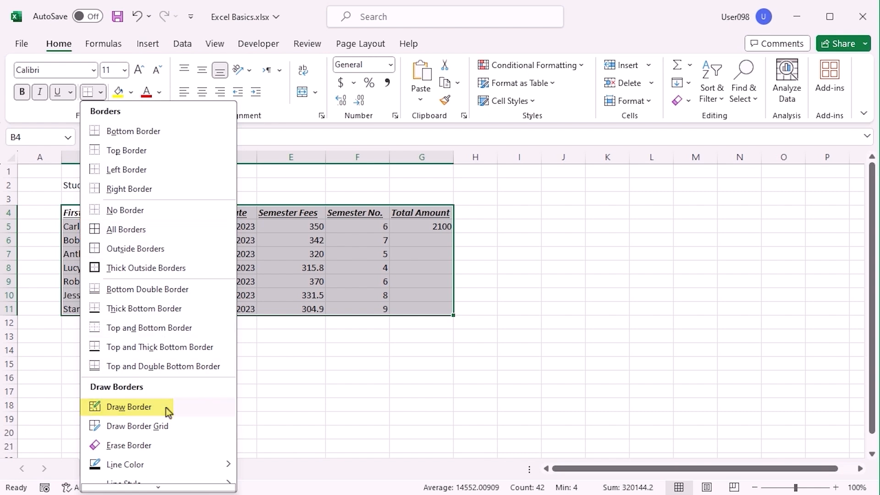
scroll(166, 408, "down", 1)
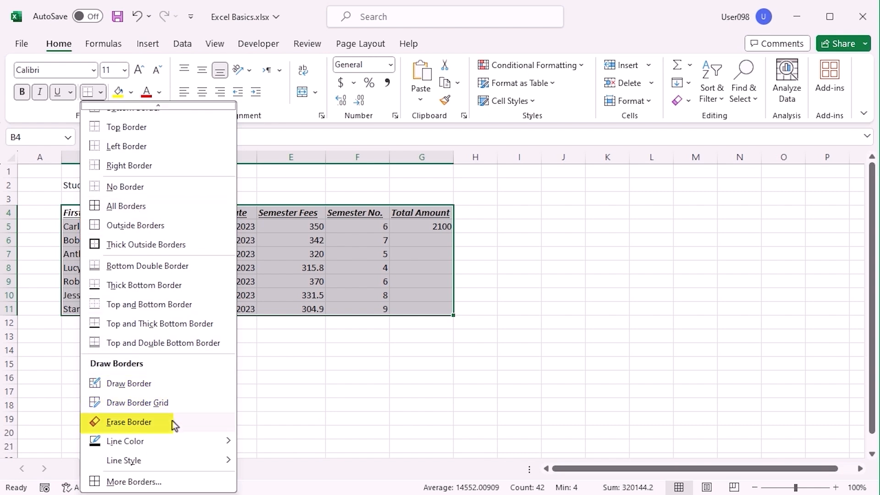
mouse_move(180, 440)
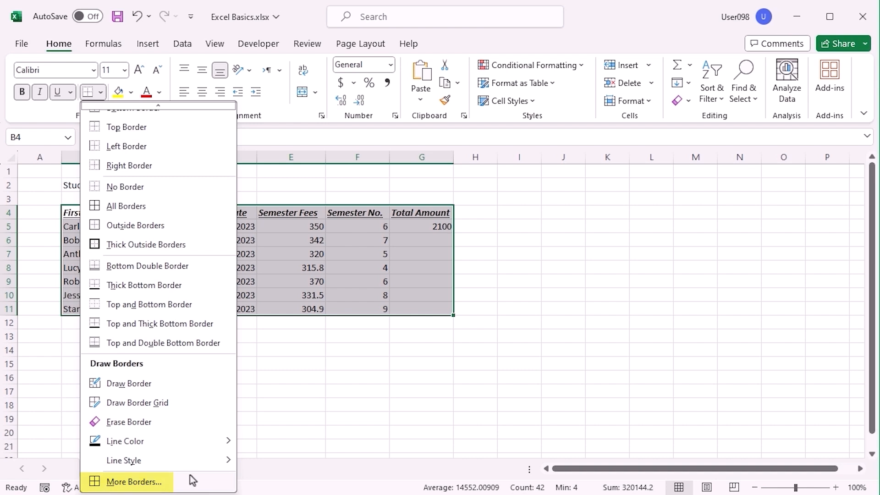
left_click(174, 208)
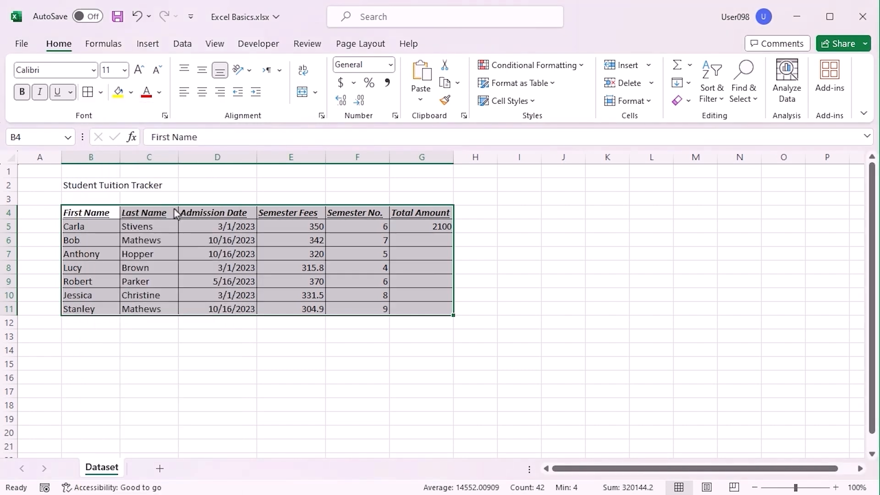
Step: Remove the italic and underline styles from the headings in B4:G4
left_click(159, 387)
left_click_drag(88, 215, 447, 211)
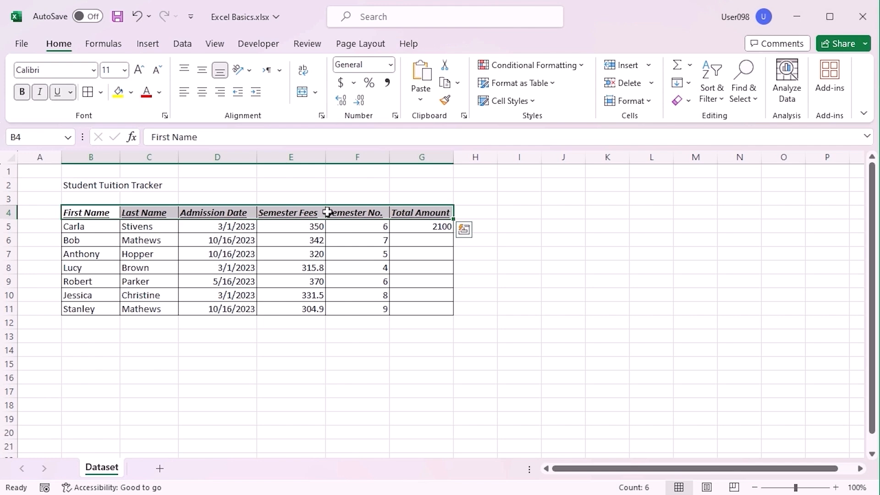
left_click(39, 92)
left_click(57, 92)
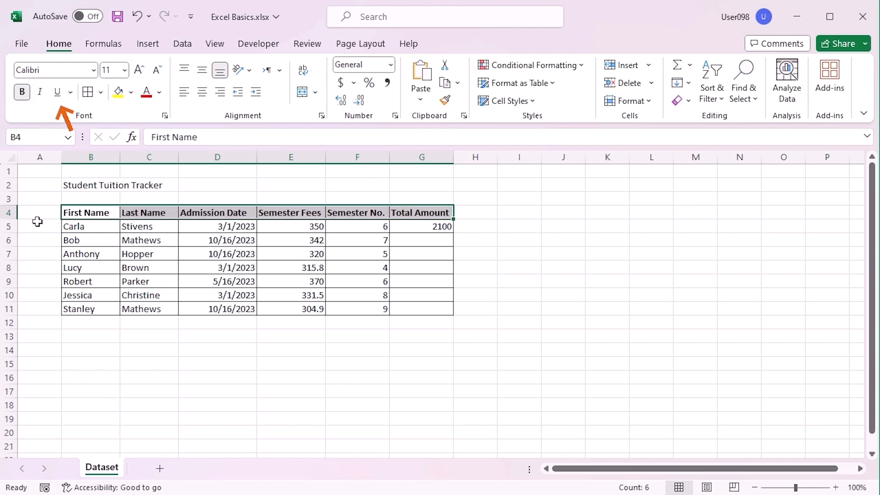
Step: Fill header row B4:G4 with the lightest blue theme tint and set its font color to black
left_click(132, 93)
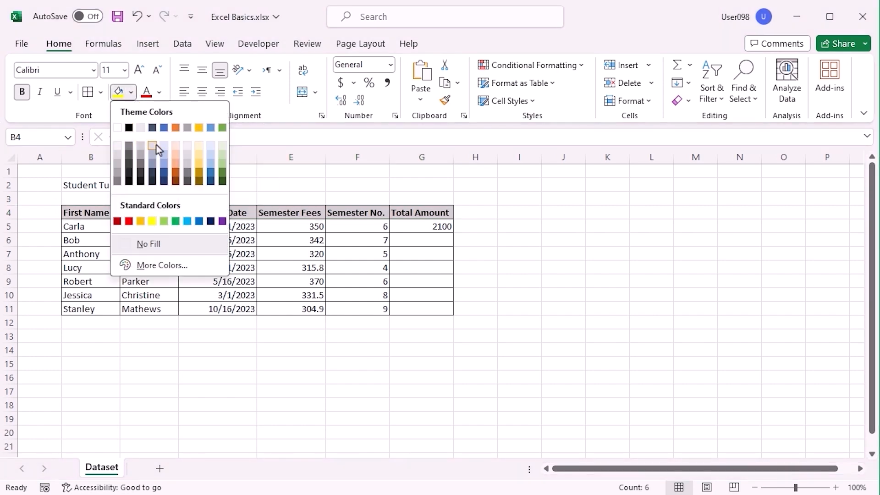
left_click(210, 145)
left_click(160, 94)
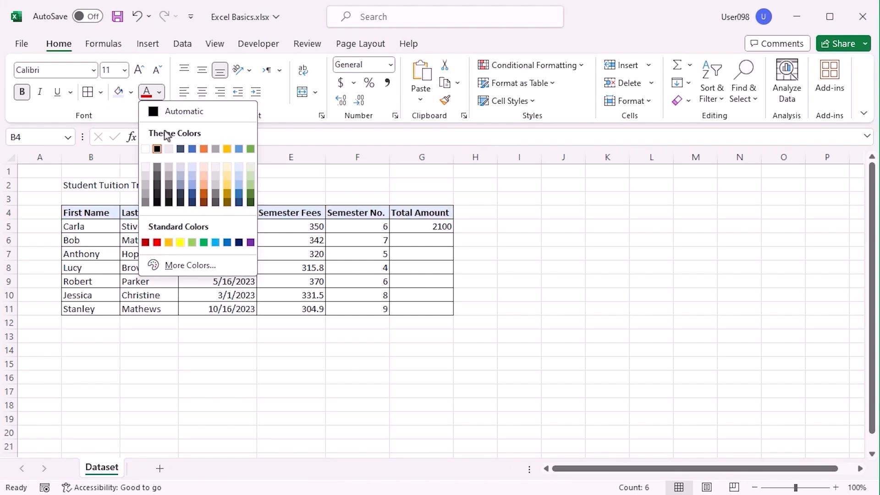
left_click(157, 149)
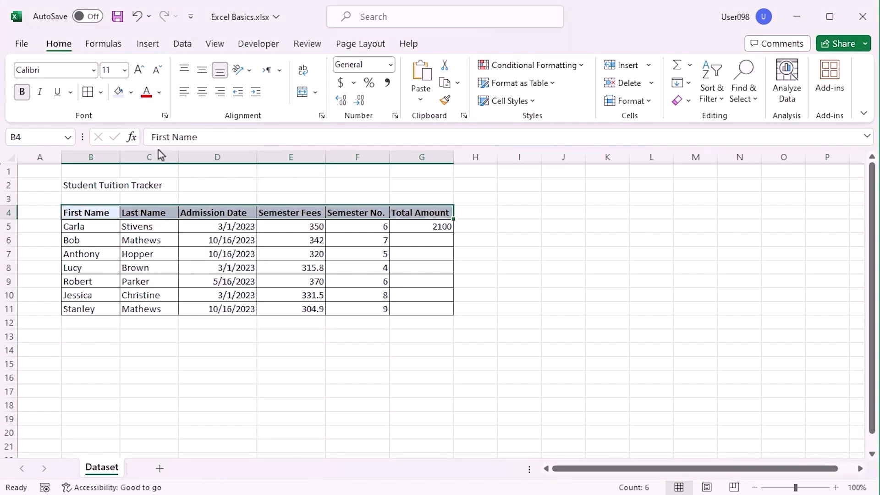
Step: Try No Fill on the header row and undo the fill removal
left_click(132, 90)
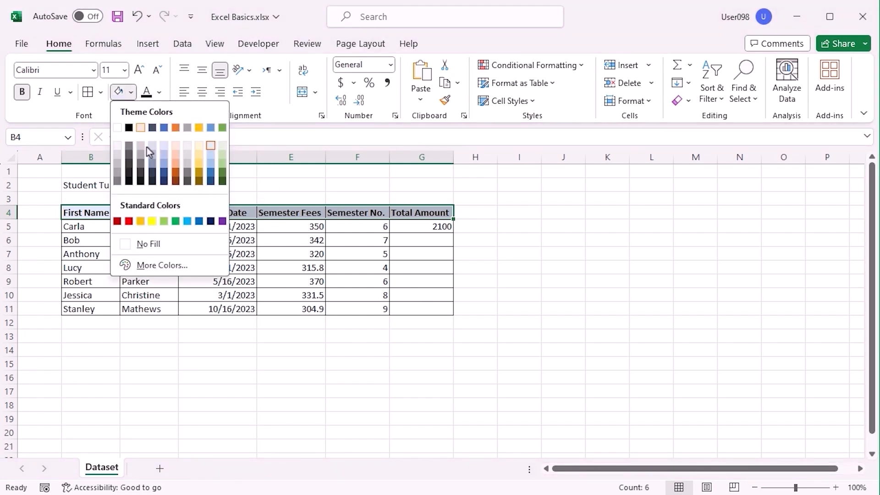
left_click(176, 248)
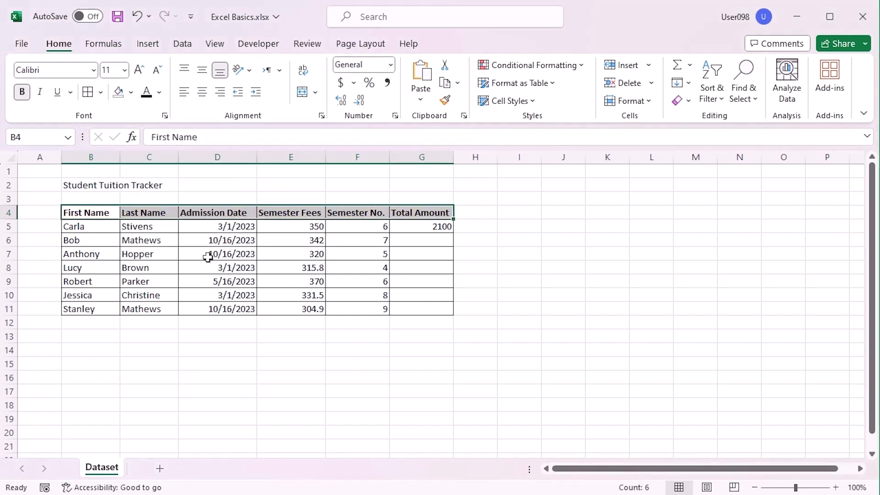
key("ctrl+z")
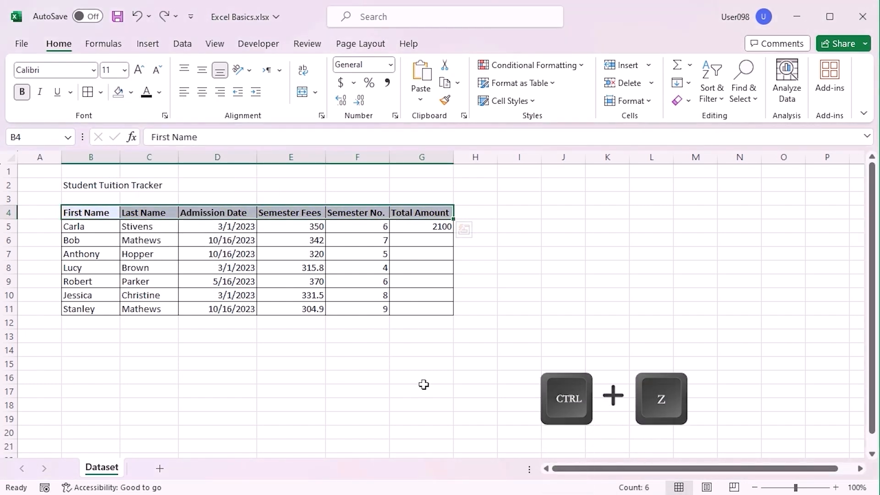
left_click(422, 388)
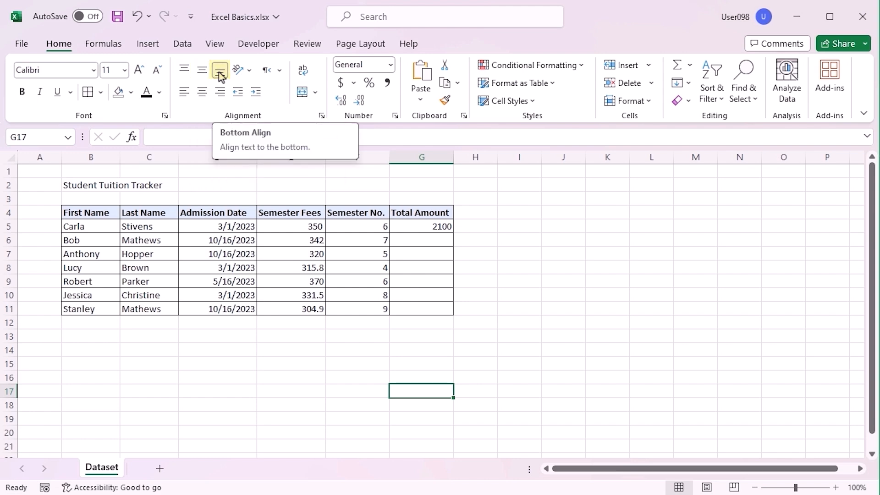
Step: Middle-align the entire sheet vertically and center the headings in B4:G4 horizontally
left_click(9, 157)
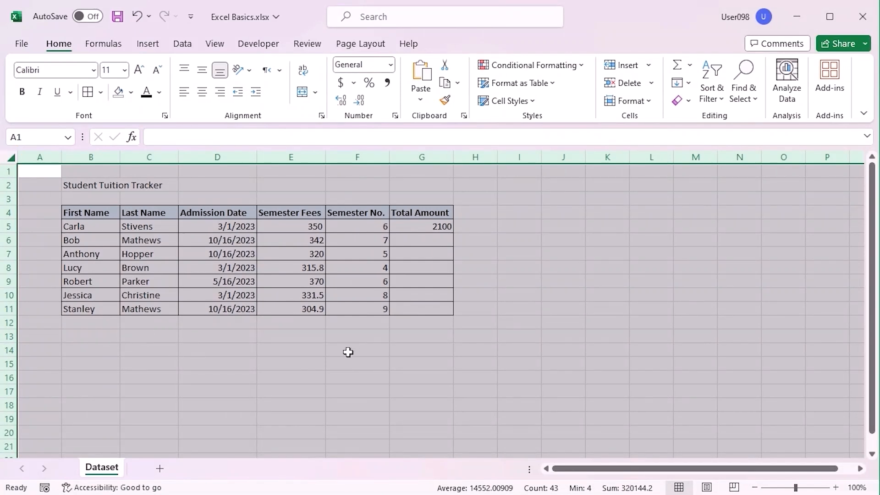
left_click(203, 73)
left_click_drag(76, 212, 418, 206)
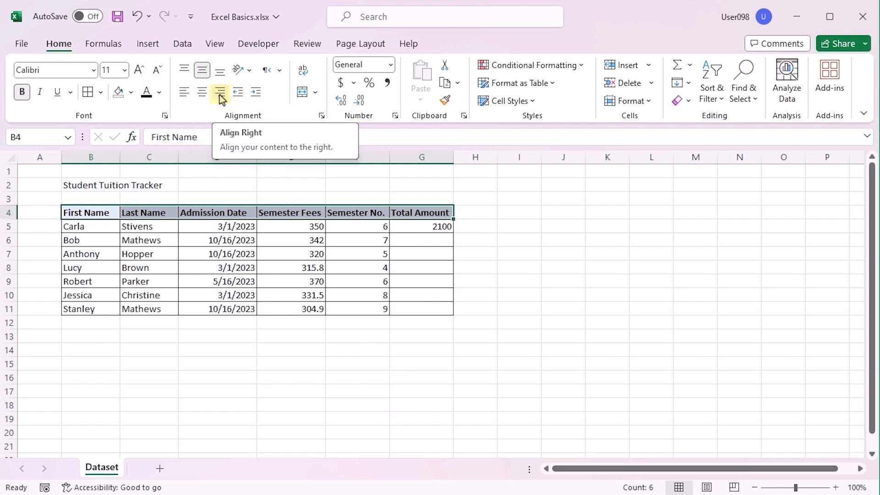
left_click(201, 94)
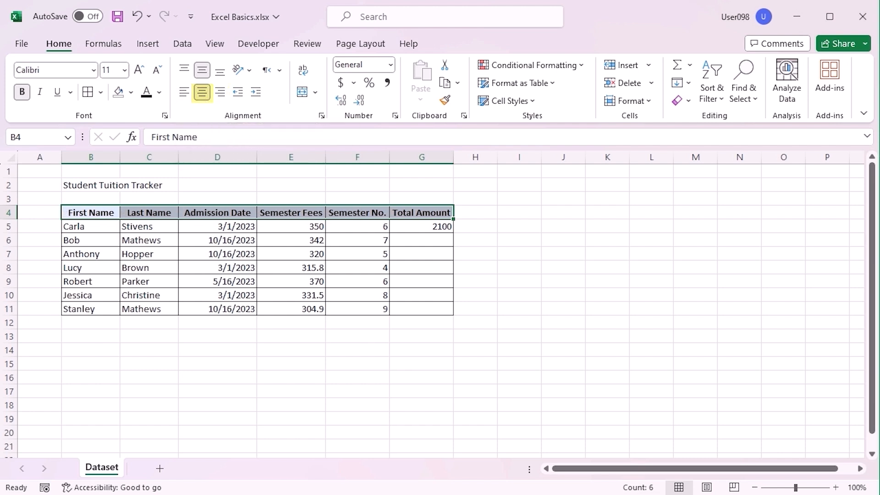
Step: Try the Angle Counterclockwise and Rotate Text Up orientations on the headings in B4:G4
left_click(249, 71)
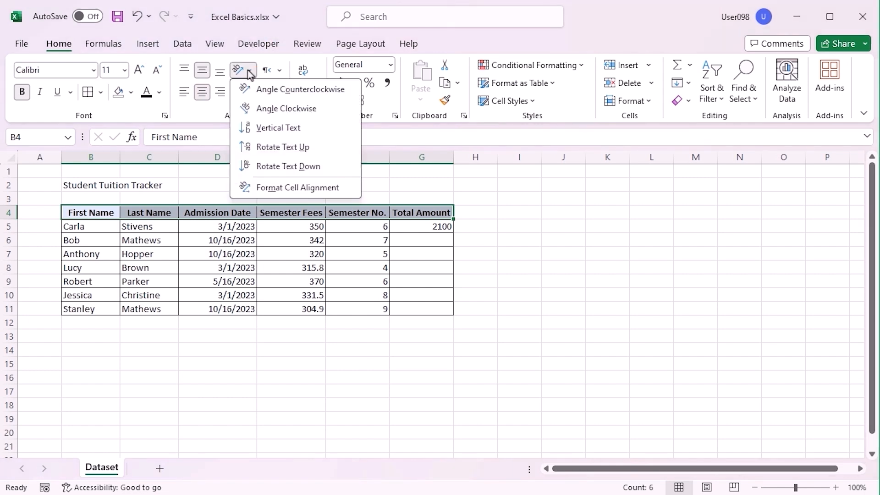
left_click(284, 89)
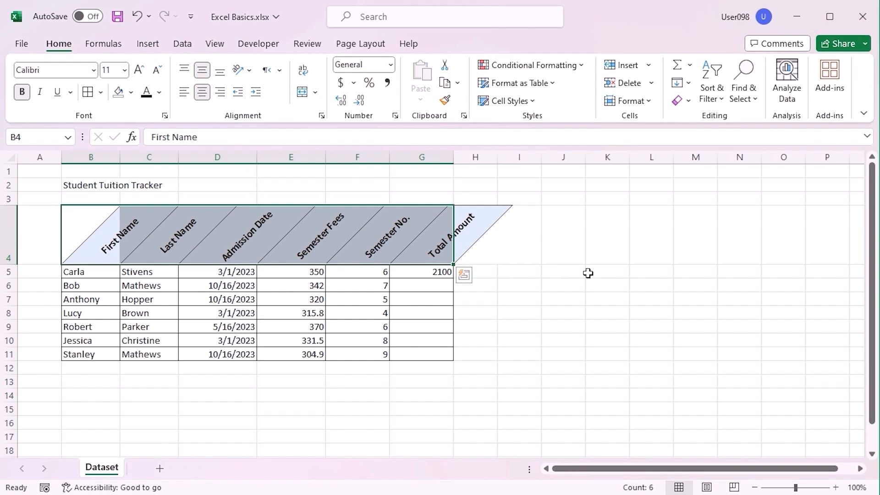
left_click(249, 71)
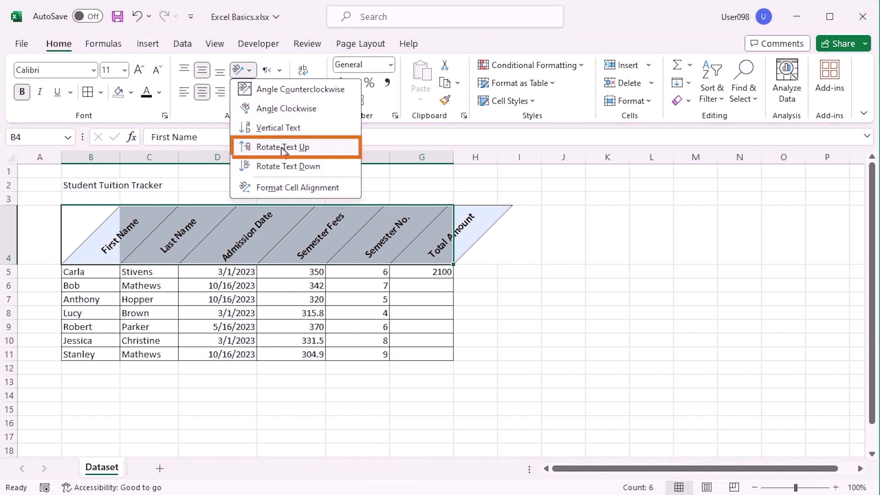
left_click(314, 147)
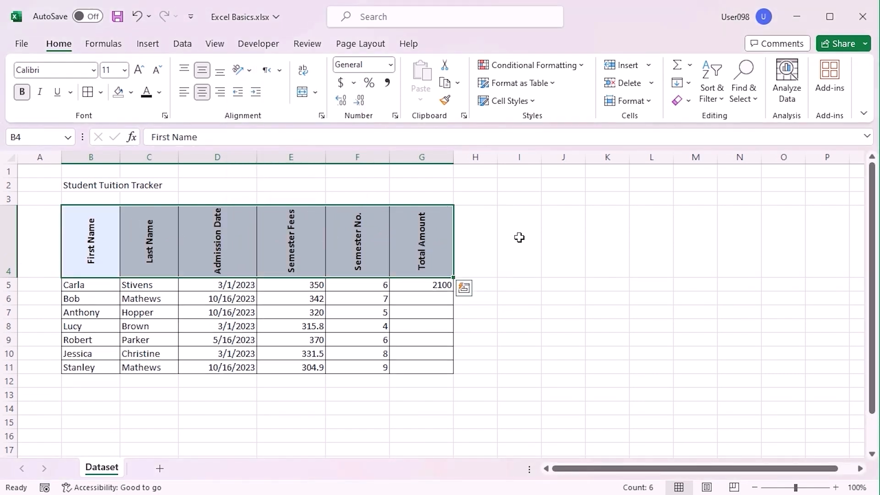
Step: Turn off Rotate Text Up for the headings in B4:G4 to restore horizontal text
left_click(250, 70)
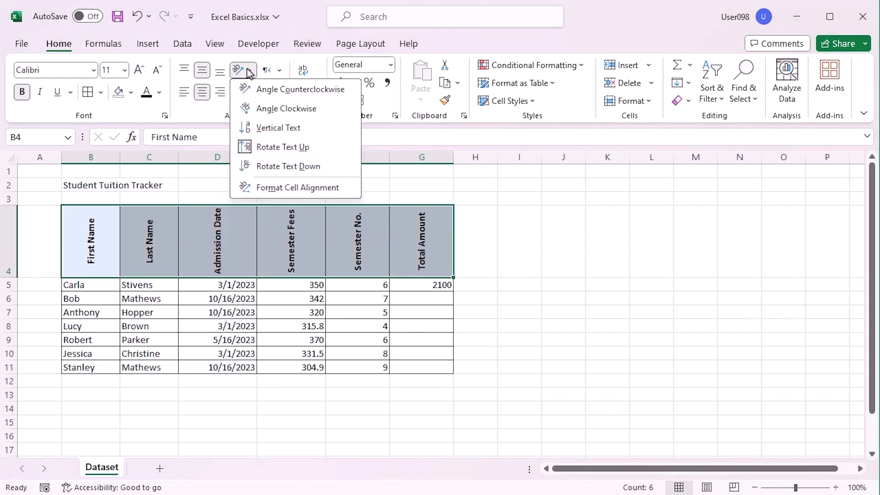
left_click(295, 149)
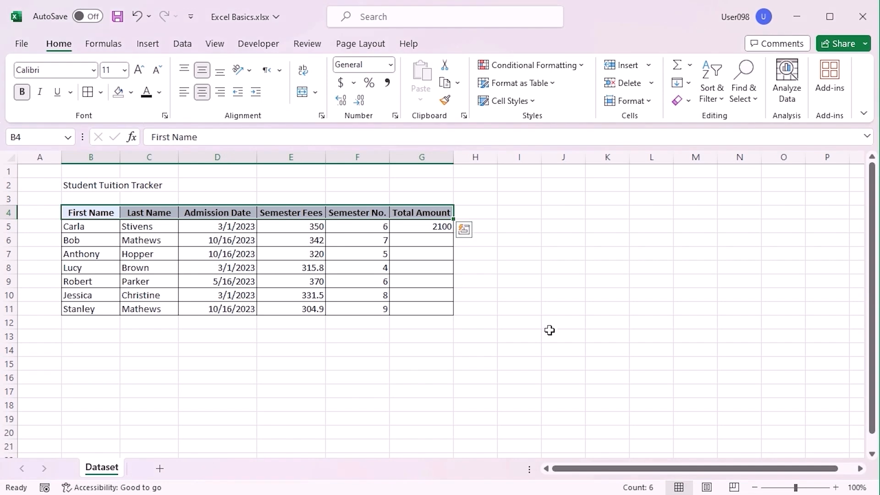
left_click(549, 330)
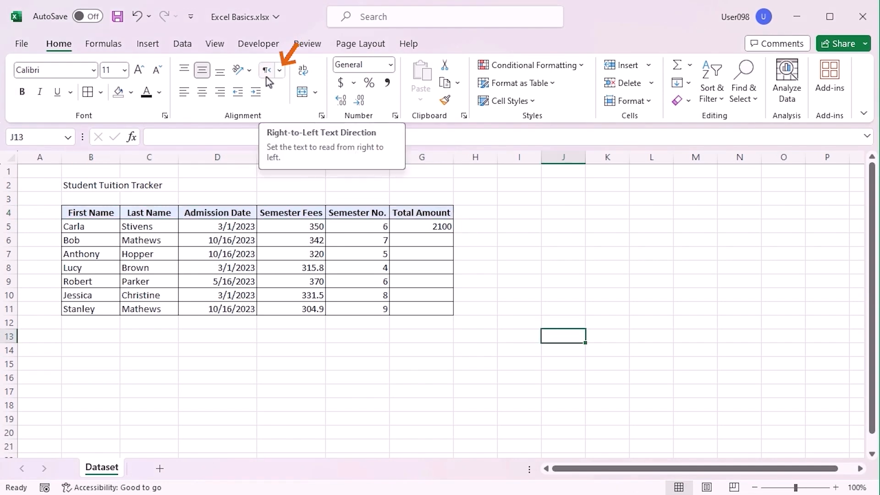
Step: Increase the indent of the names in B5:C6 by three levels
left_click(280, 71)
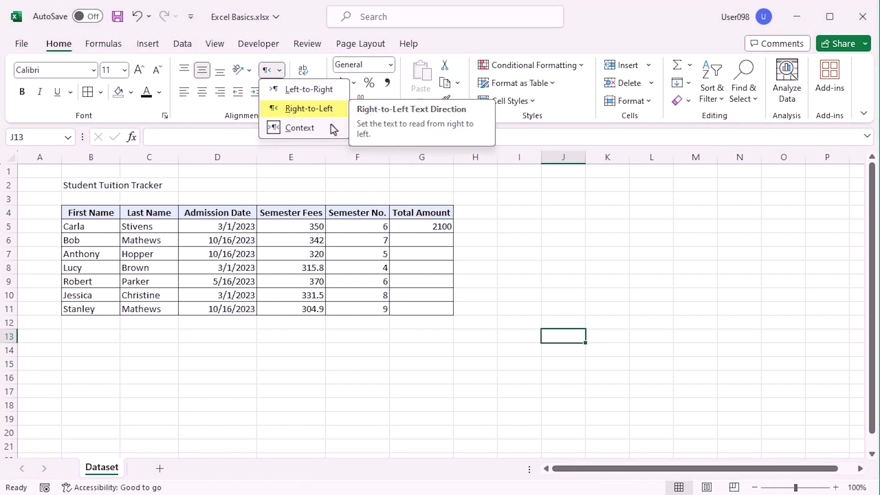
left_click(78, 228)
left_click_drag(78, 228, 153, 239)
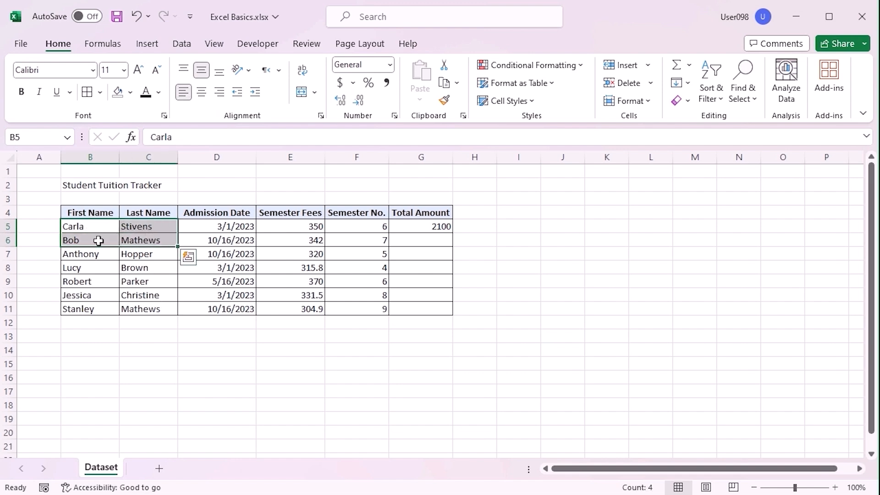
left_click(256, 98)
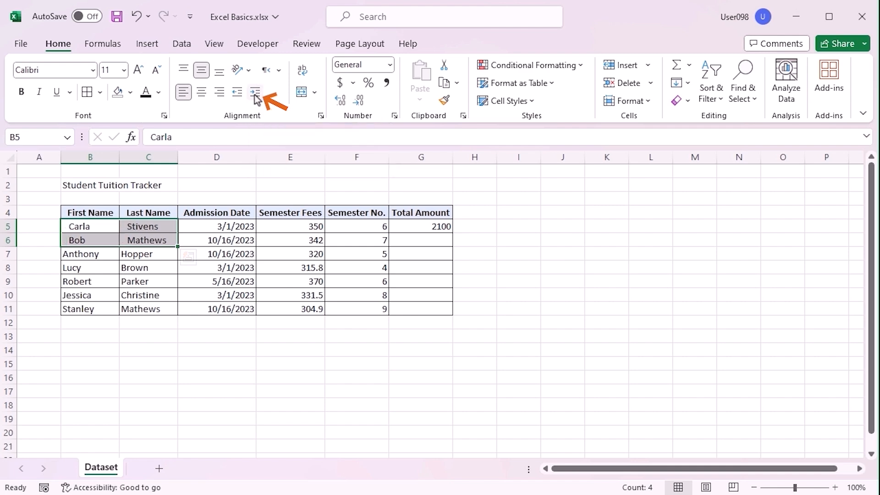
left_click(256, 99)
left_click(256, 98)
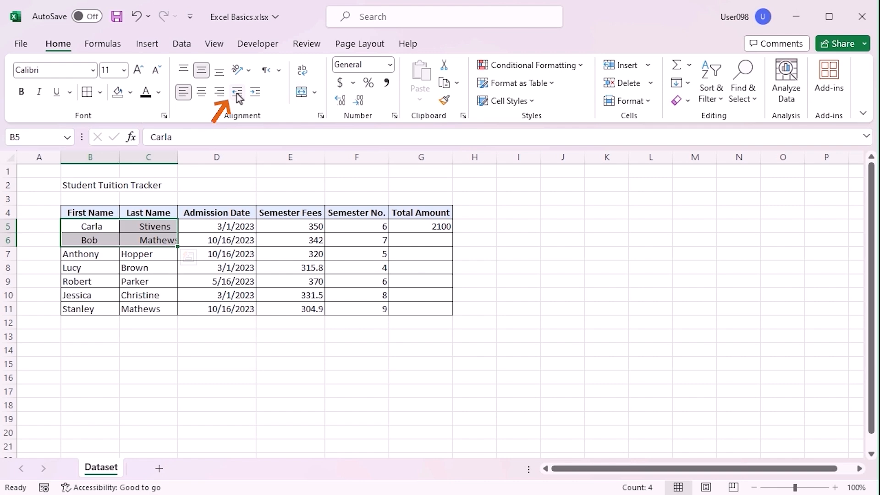
Step: Decrease the indent of the names in B5:C6 by three levels
left_click(237, 96)
left_click(237, 96)
left_click(237, 96)
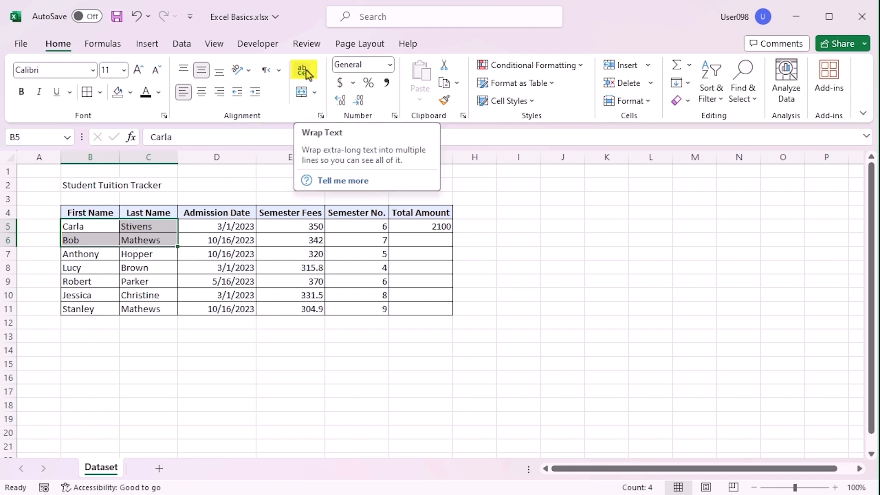
Step: Try Wrap Text on the Student Tuition Tracker title in B2 and turn it off again
left_click(87, 185)
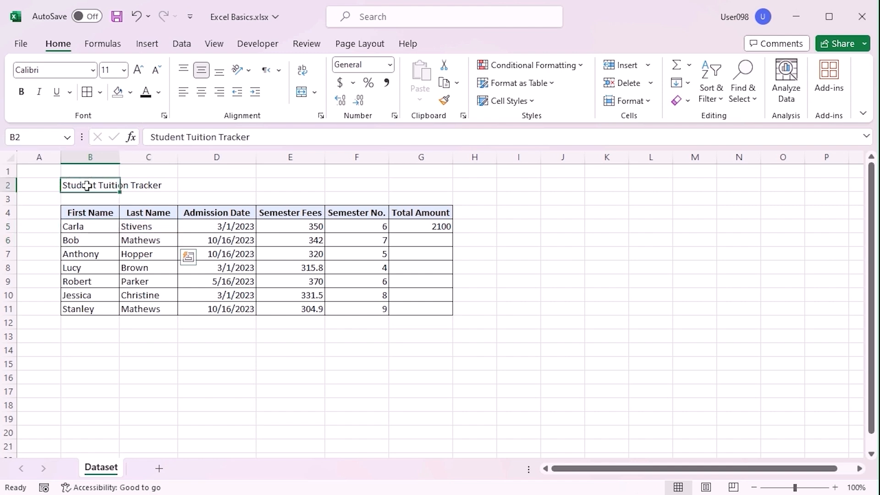
left_click(304, 73)
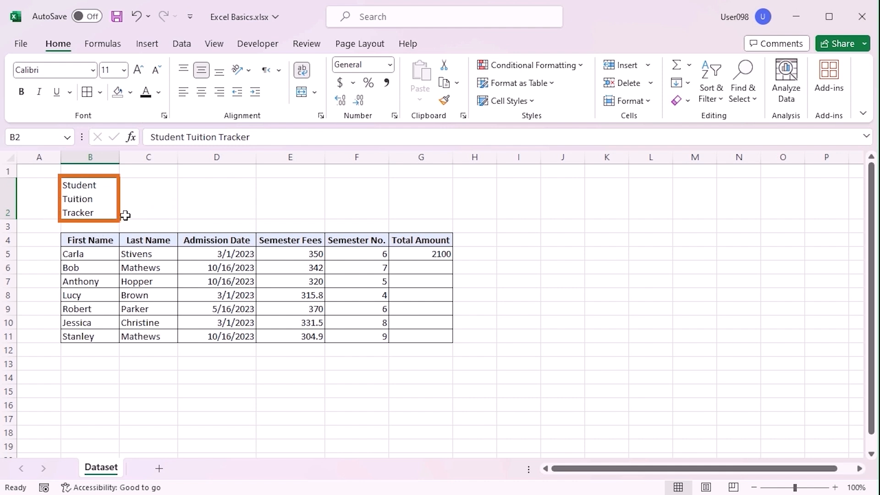
left_click(301, 70)
left_click(255, 185)
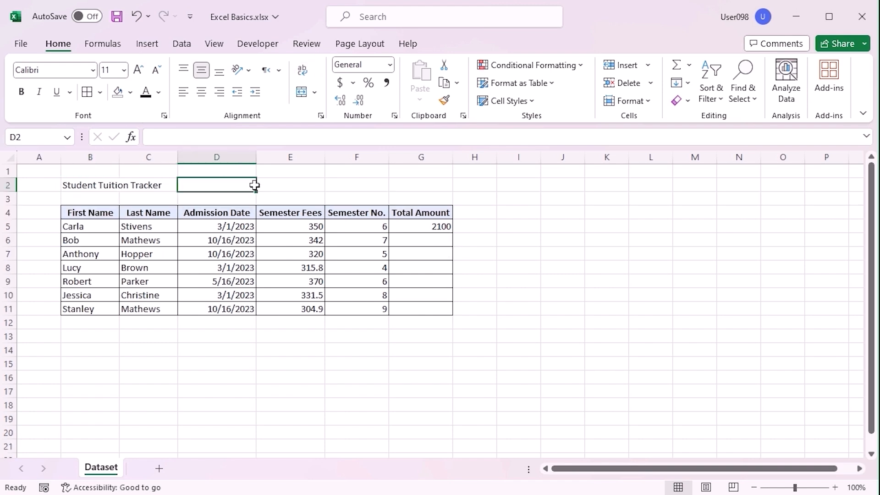
Step: Merge and center the Student Tuition Tracker title across B2:G2
left_click_drag(80, 185, 407, 185)
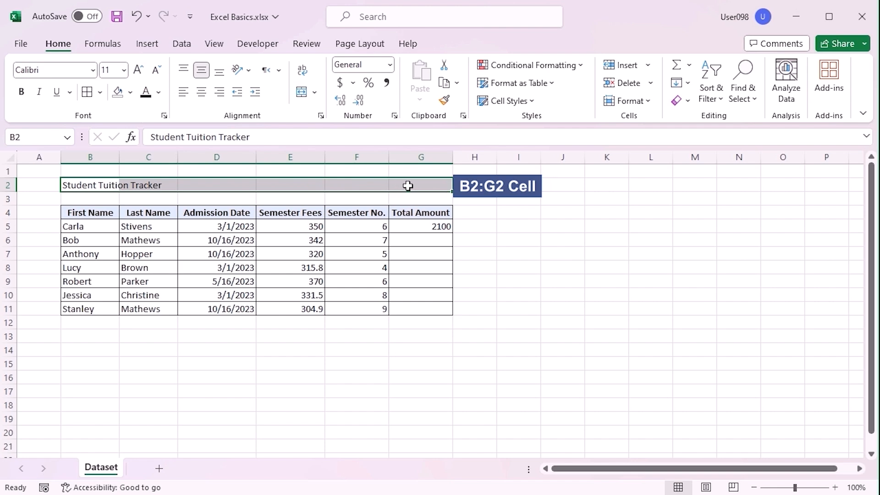
left_click(301, 95)
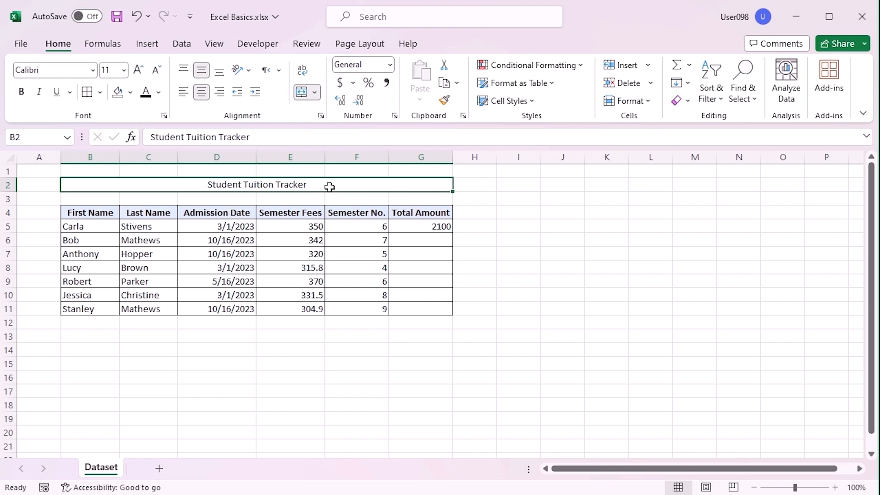
left_click(316, 95)
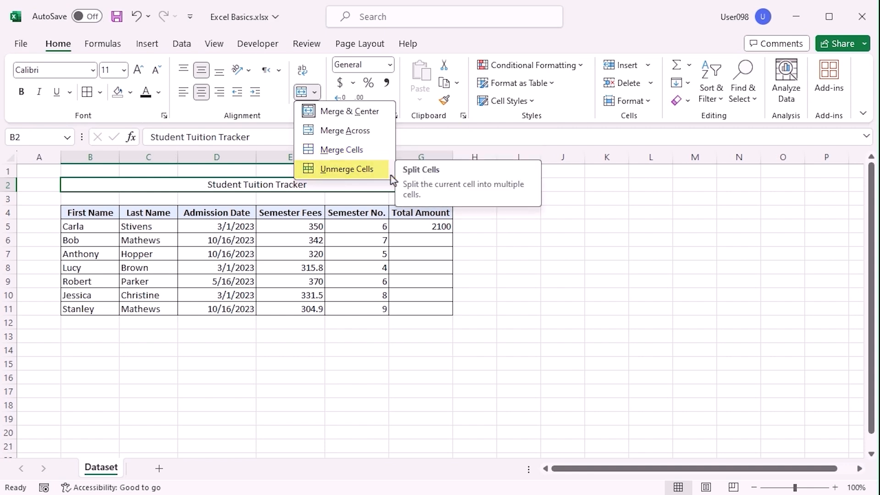
left_click(653, 370)
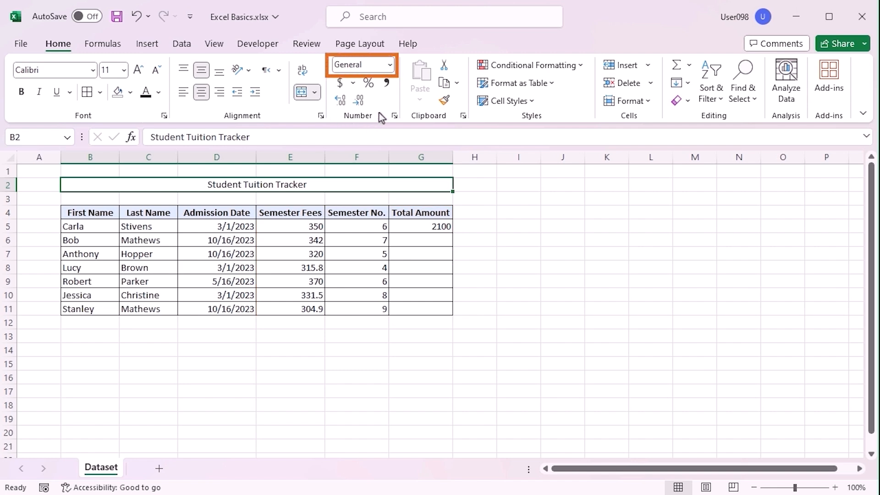
Step: Apply the Short Date number format to the entire Admission Date column (D)
left_click(390, 66)
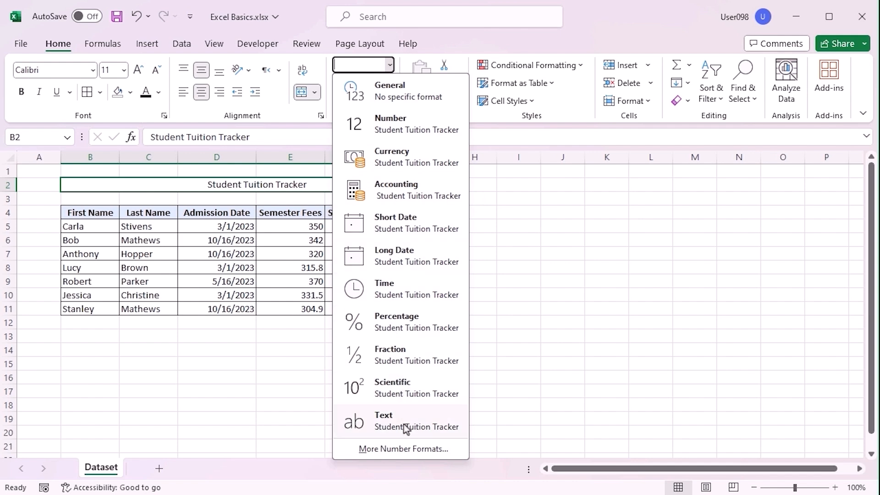
left_click(100, 226)
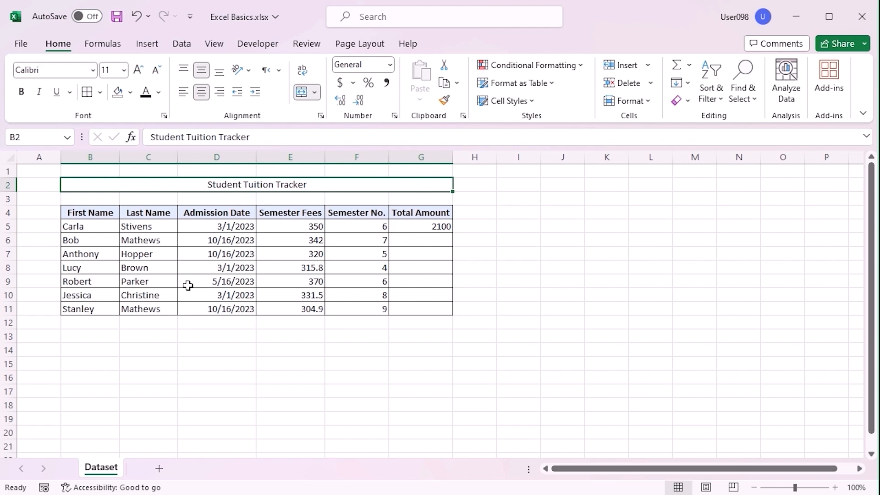
left_click_drag(200, 226, 206, 308)
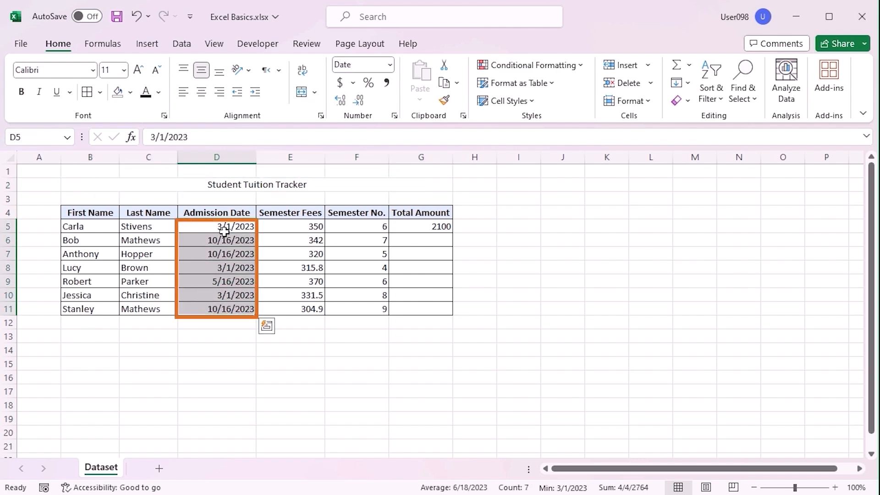
left_click(222, 157)
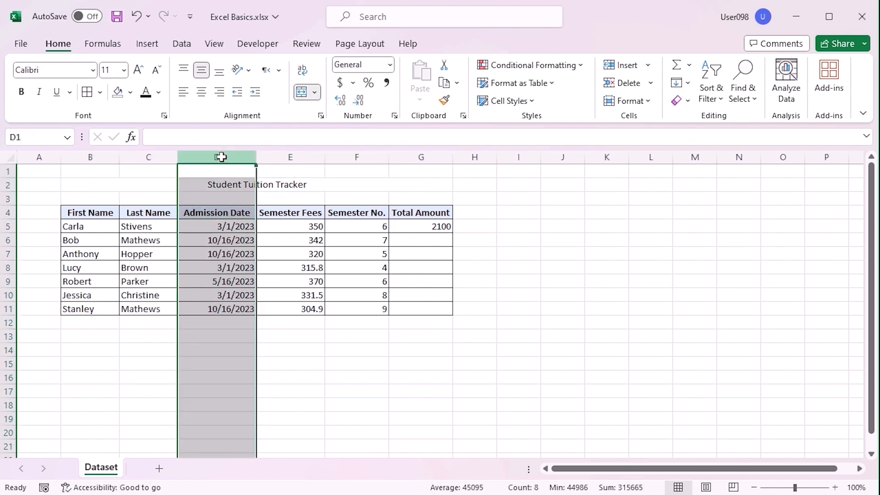
left_click(389, 65)
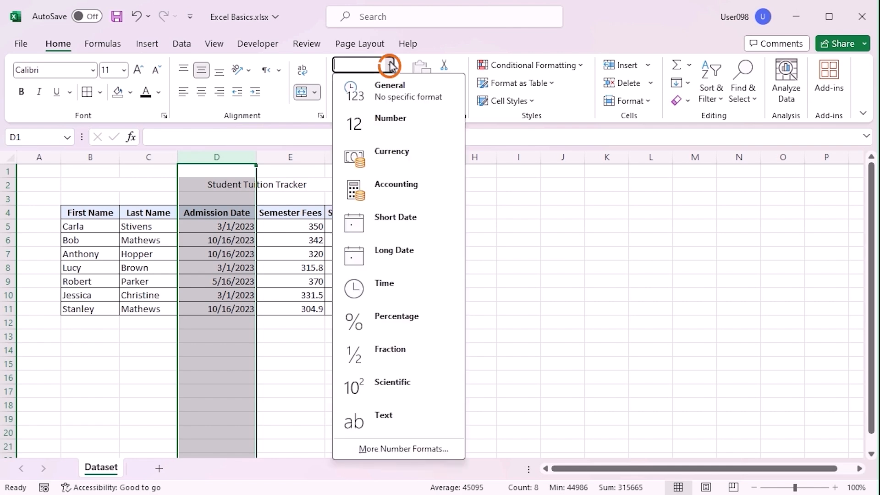
left_click(406, 222)
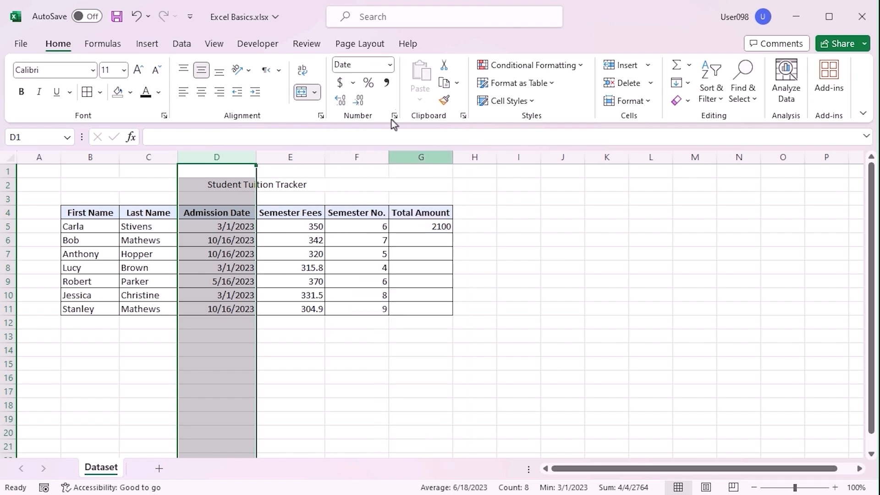
Step: Try the Long Date format on the Admission Date column, and restore Short Date with the column width autofitted
left_click(390, 66)
left_click(389, 247)
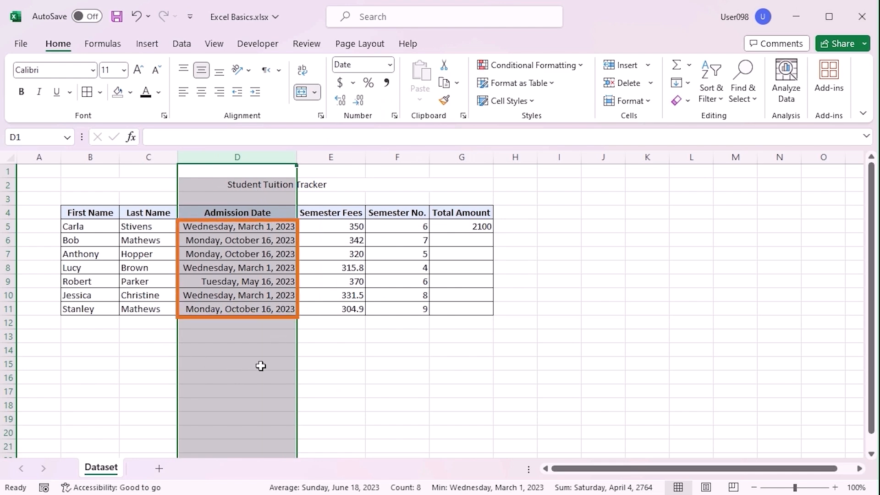
left_click(390, 64)
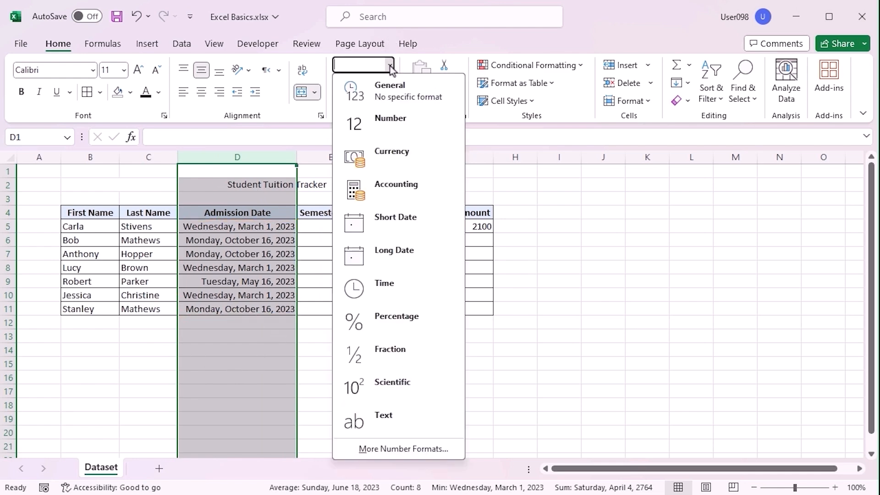
left_click(392, 226)
double_click(296, 156)
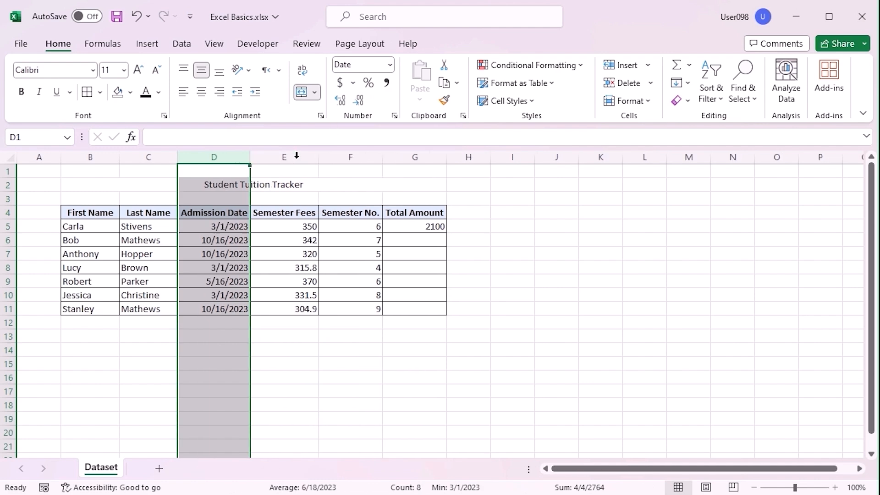
Step: Apply the Currency format to the Semester Fees and Total Amount columns (E and G) together
left_click(287, 157)
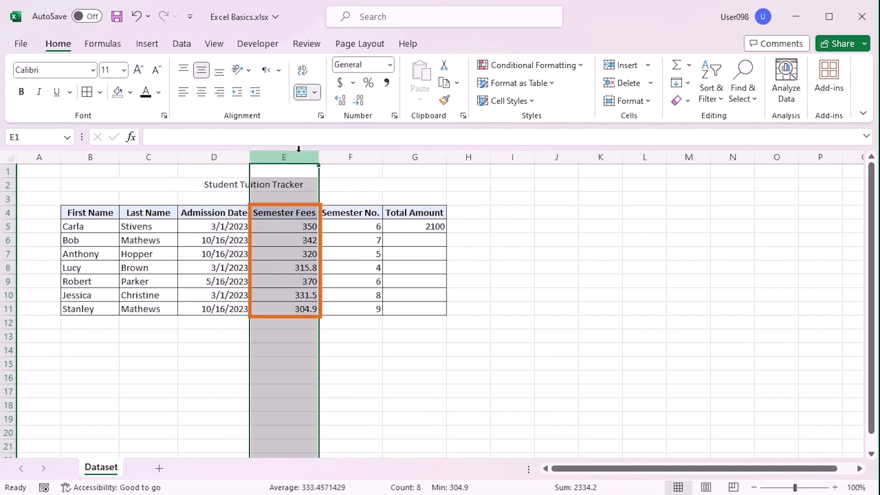
left_click(423, 155, "ctrl")
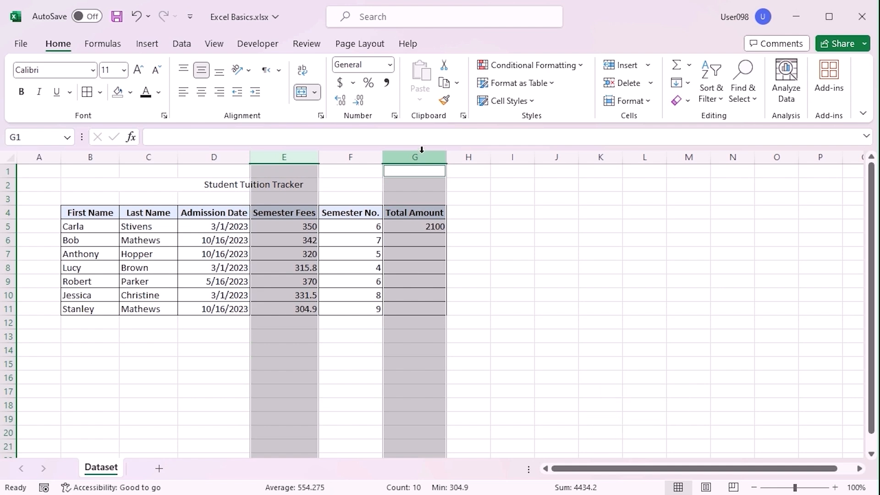
left_click(390, 68)
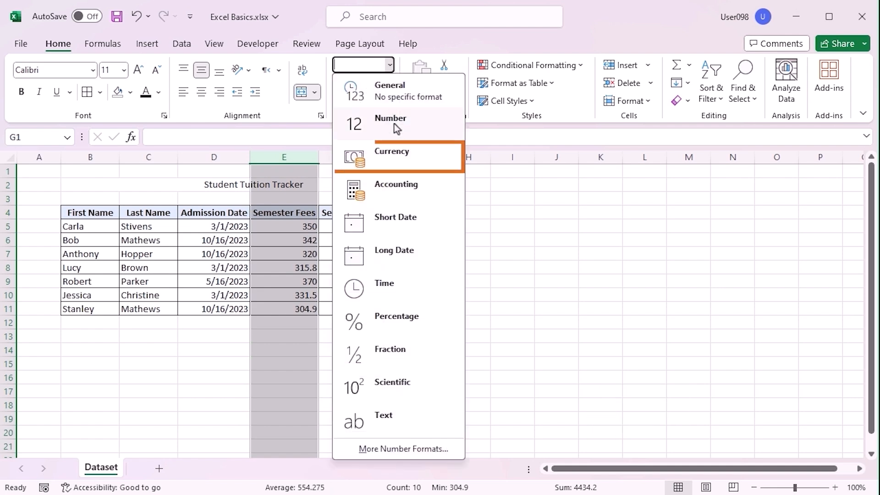
left_click(395, 152)
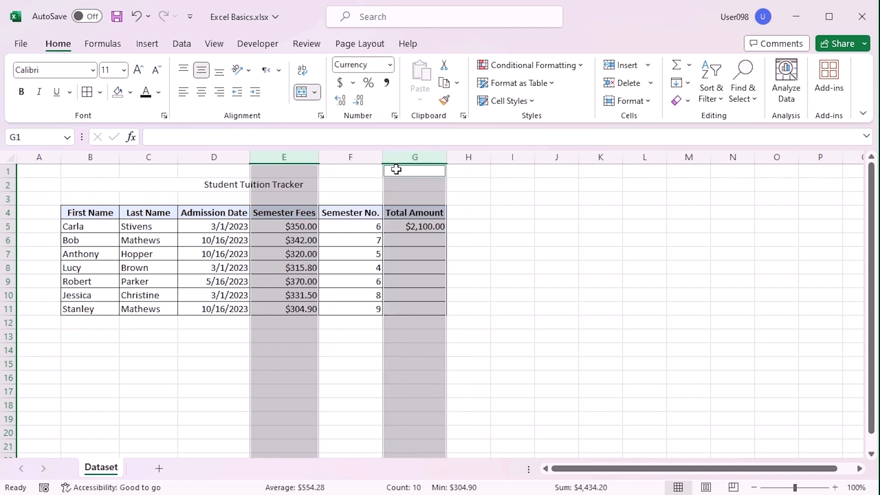
Step: Switch the Semester Fees and Total Amount columns to the Accounting number format with the $ symbol
left_click(342, 86)
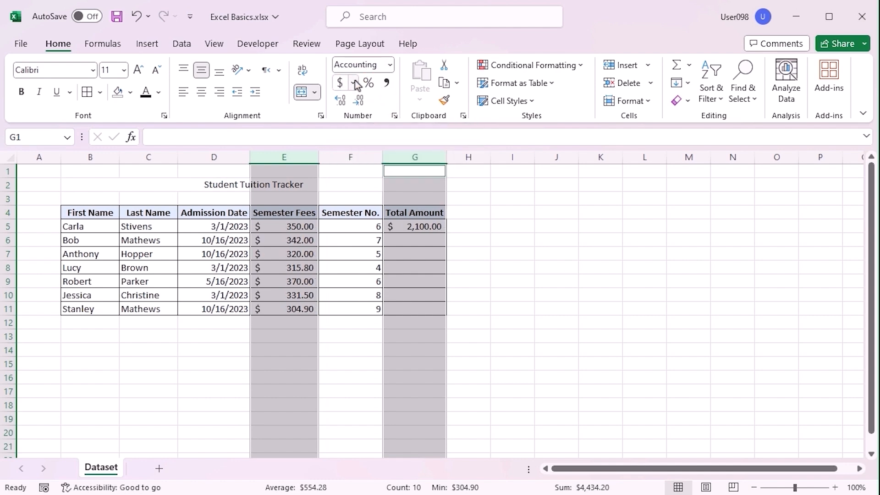
left_click(352, 83)
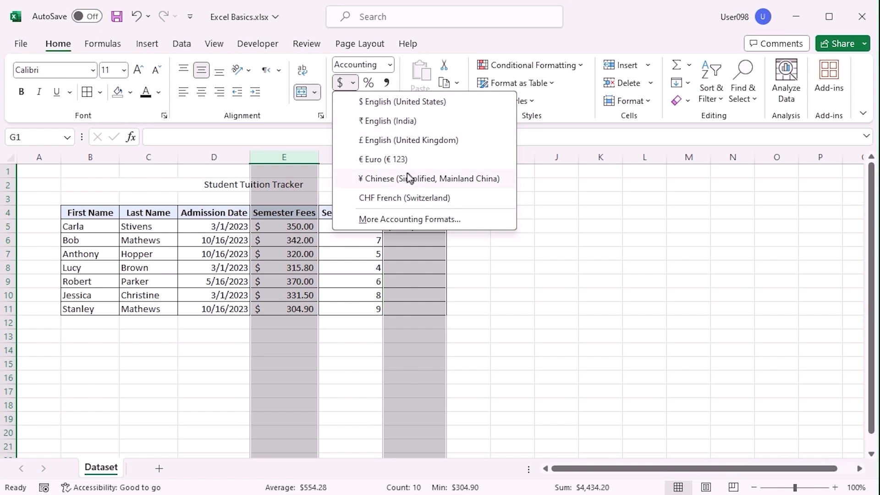
left_click(573, 256)
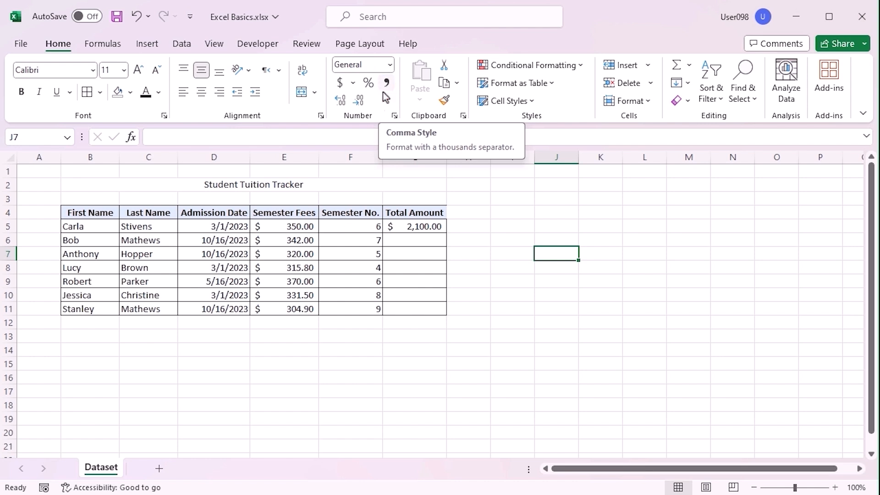
Step: Apply the Number format to the Semester No. column (F) and reduce it to zero decimal places
left_click(345, 156)
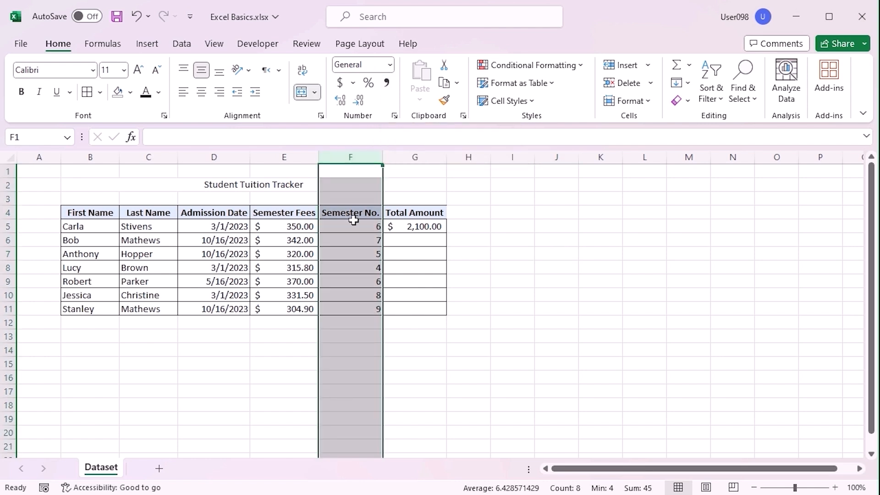
left_click(390, 65)
left_click(389, 122)
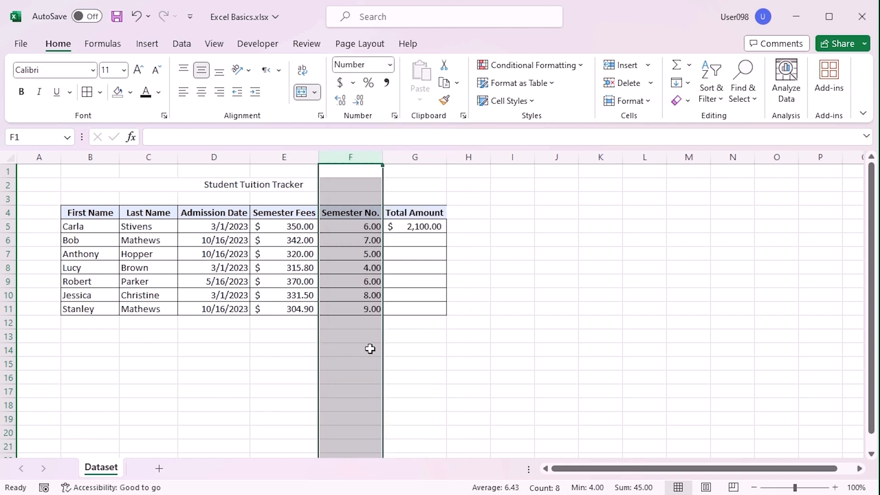
left_click(356, 101)
left_click(356, 102)
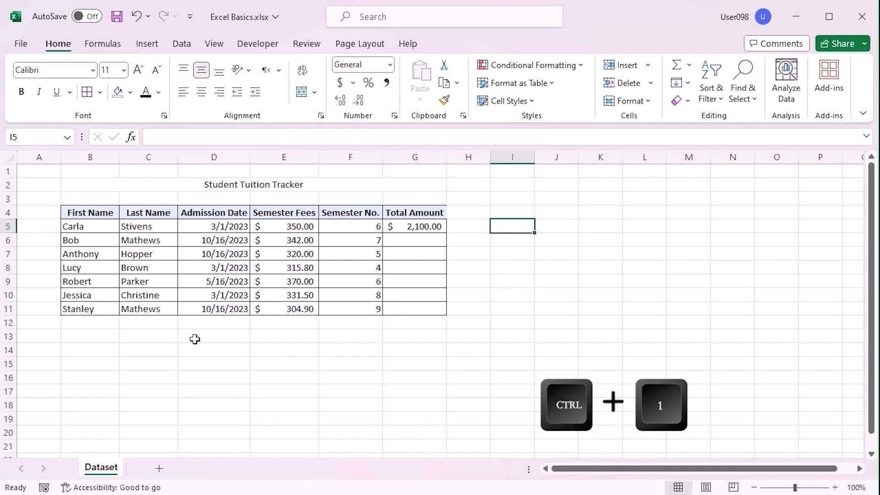
Step: Examine the number categories in the Format Cells dialog for cell I5, including Accounting and Number, and keep General
key("ctrl+1")
left_click_drag(441, 111, 638, 127)
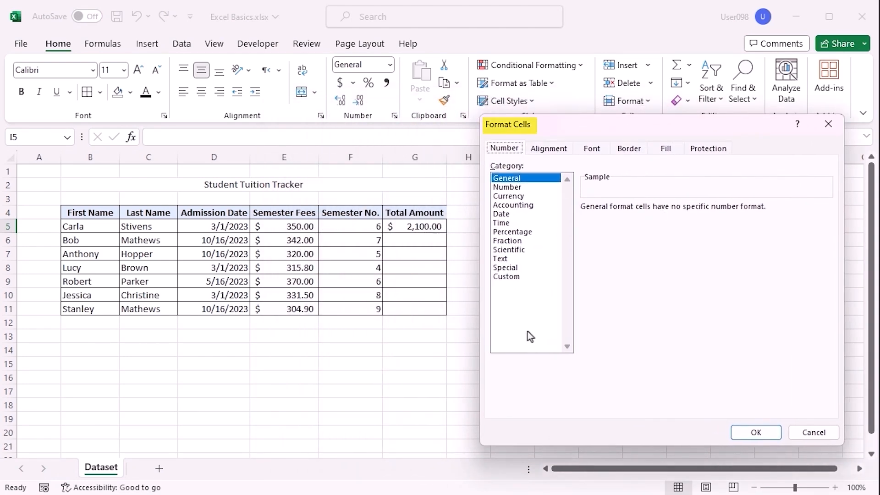
left_click_drag(515, 279, 510, 208)
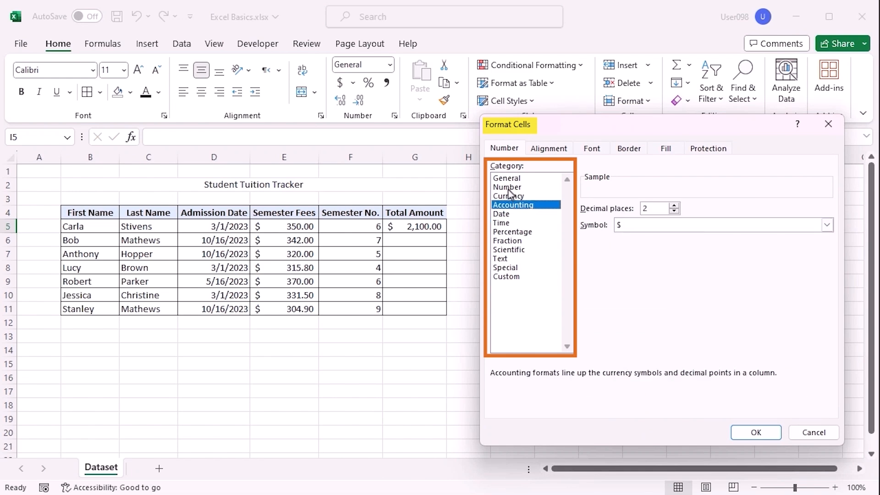
left_click(509, 190)
left_click(509, 178)
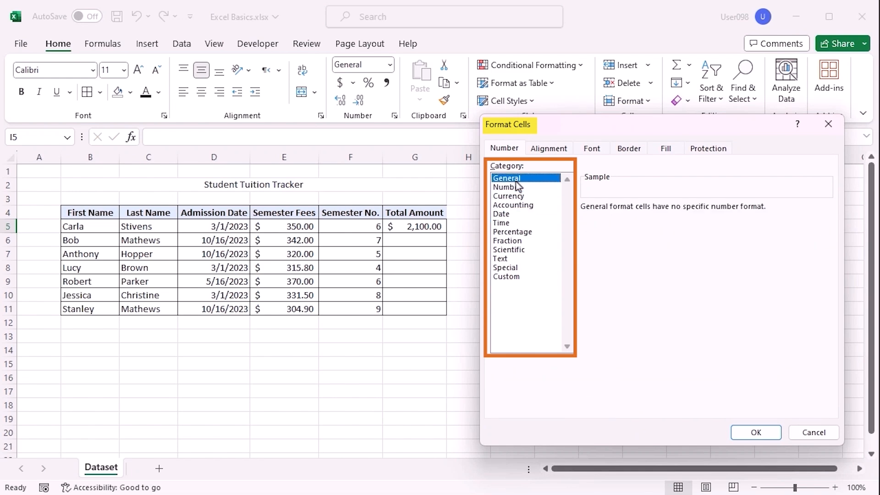
left_click(755, 432)
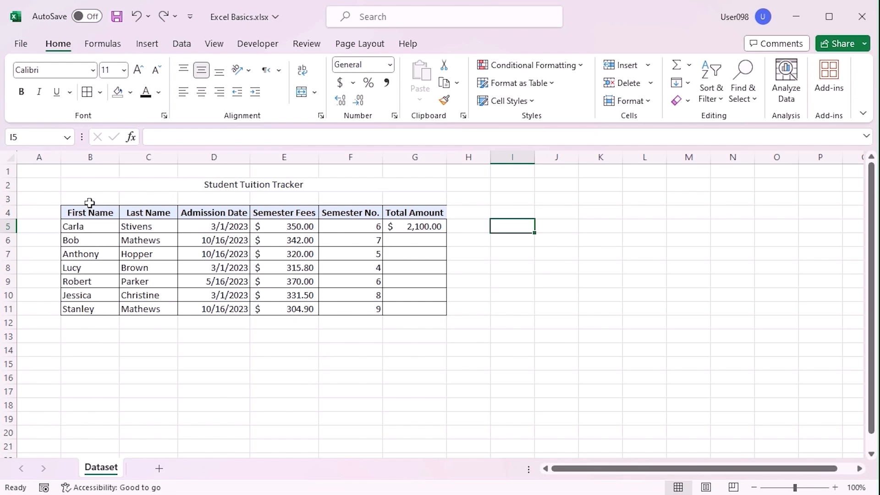
Step: AutoFit the widths of columns B through G to their contents
left_click_drag(101, 157, 414, 134)
double_click(447, 157)
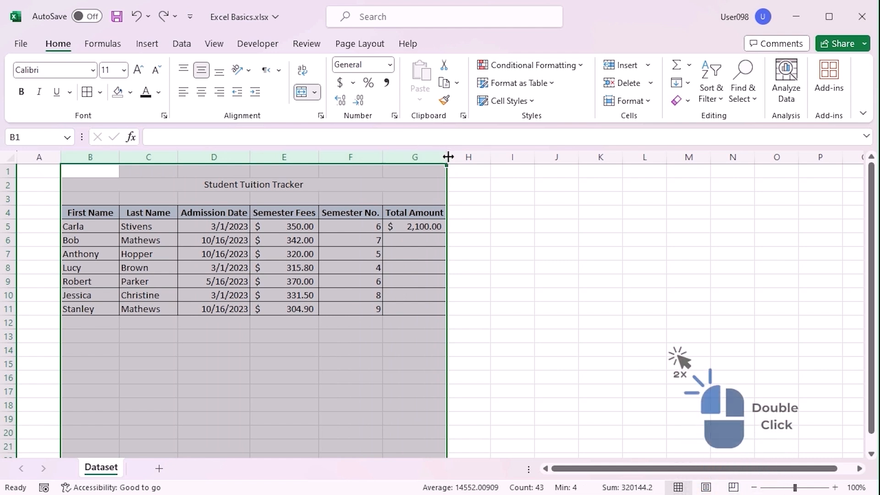
left_click(470, 355)
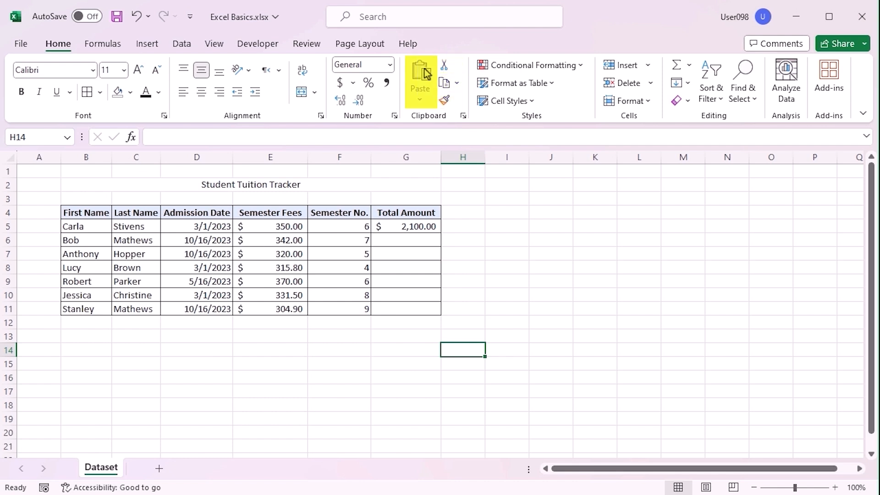
Step: Move the student record in B7:G7 to row 12, starting at cell B12, by cutting and pasting it
left_click_drag(80, 253, 433, 254)
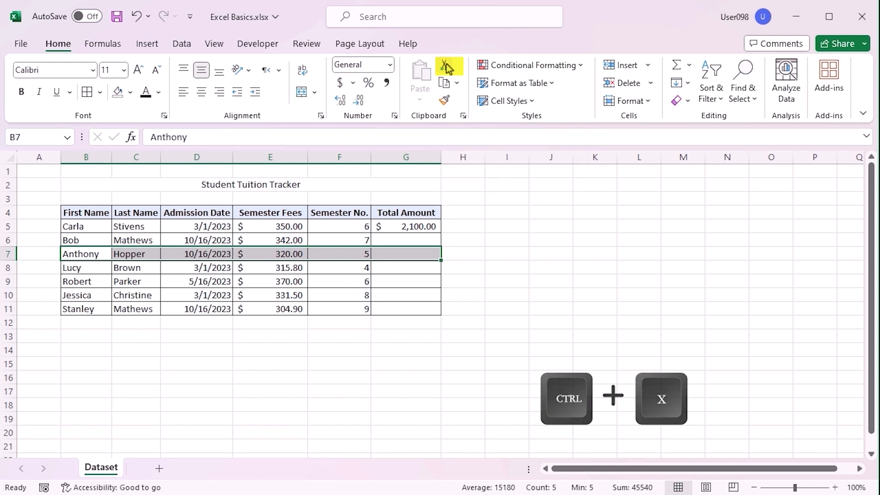
key("ctrl+x")
left_click(84, 322)
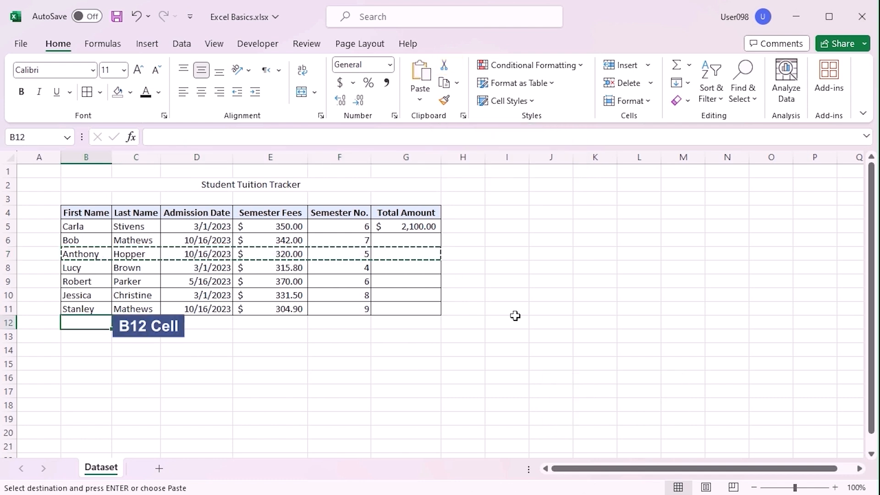
key("ctrl+v")
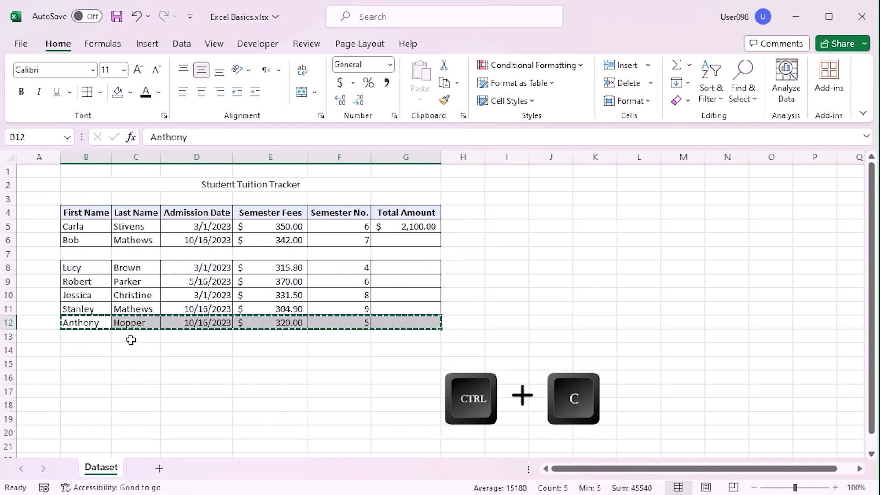
Step: Copy the student record from row 12 into row 7, starting at B7, keeping the default paste result
key("ctrl+c")
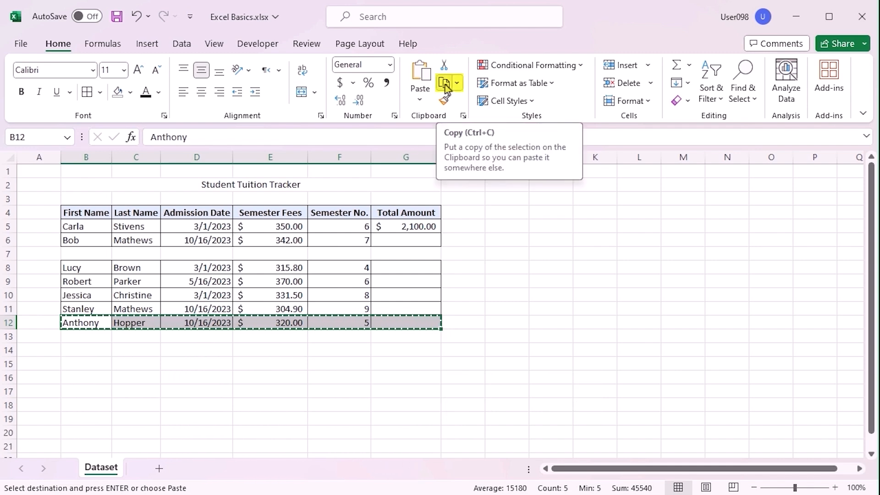
left_click(73, 253)
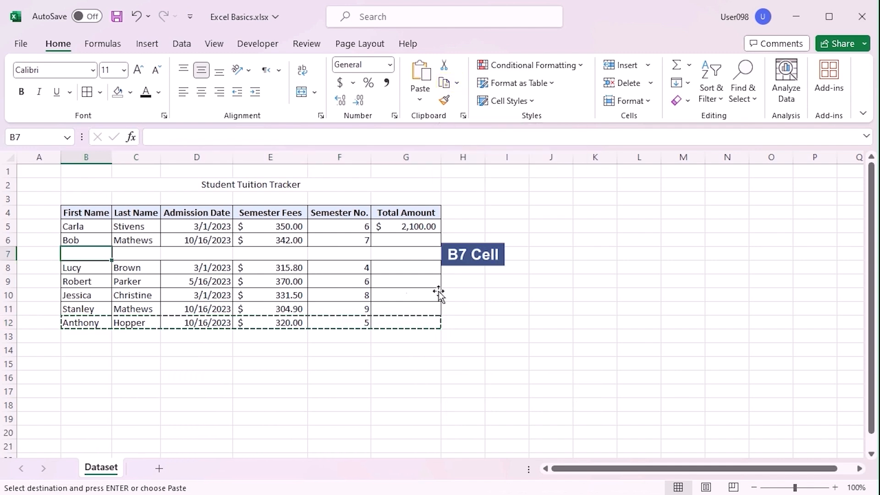
key("ctrl+v")
key("ctrl")
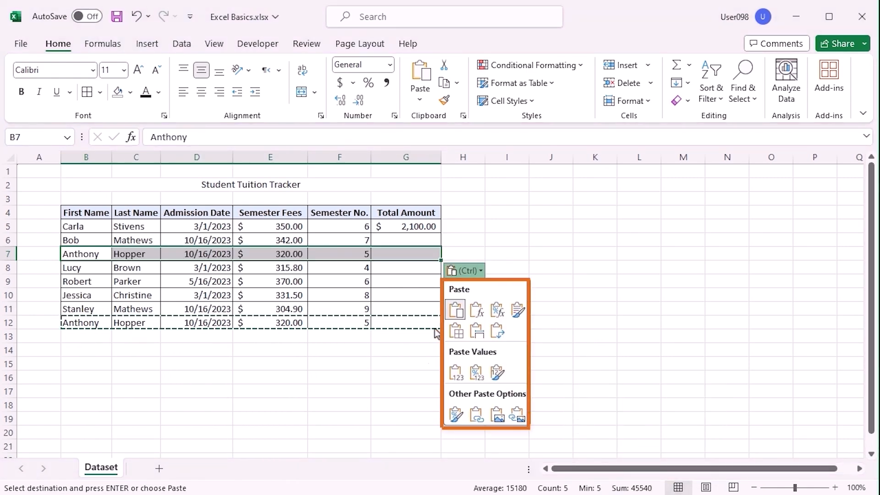
key("Escape")
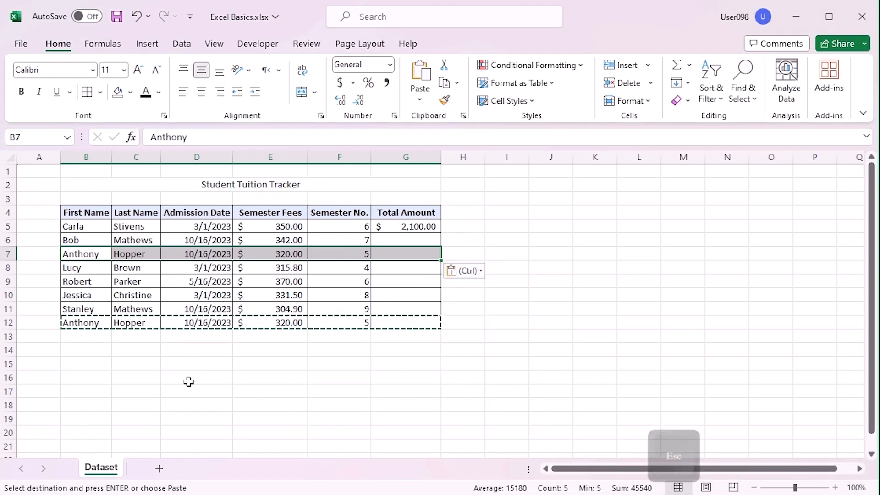
key("Escape")
left_click(128, 364)
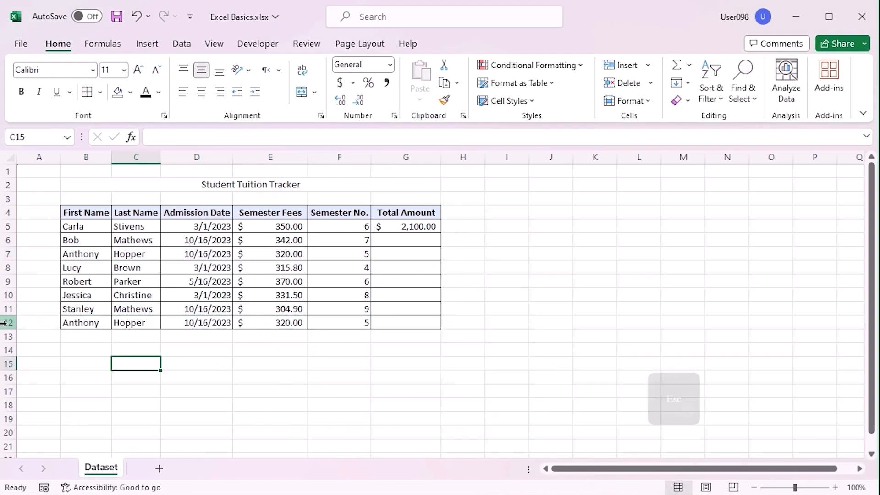
Step: Delete the duplicate student record's entire row 12
right_click(5, 322)
key("Escape")
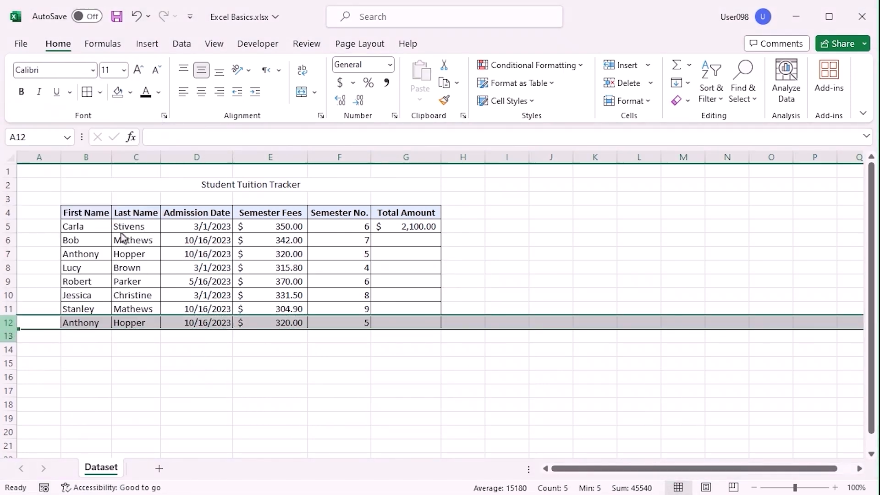
key("Delete")
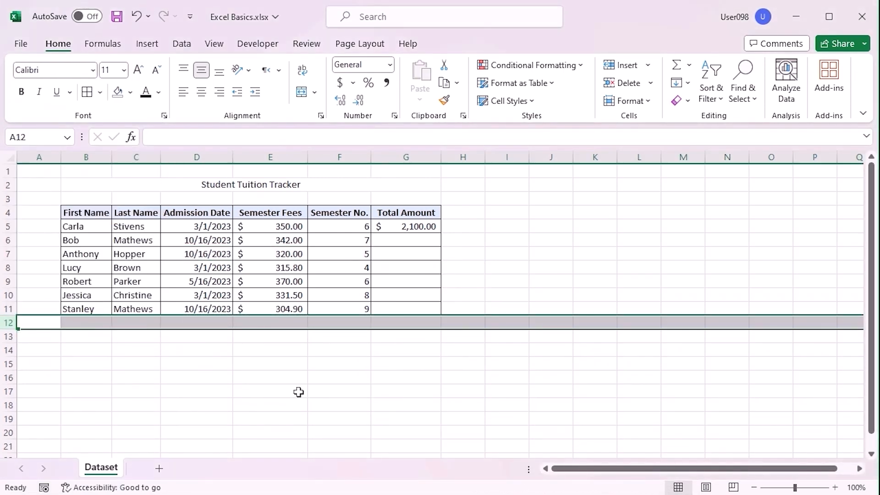
Step: Copy the First Name header's formatting from B4 to B8 with Format Painter, and undo it
left_click(83, 212)
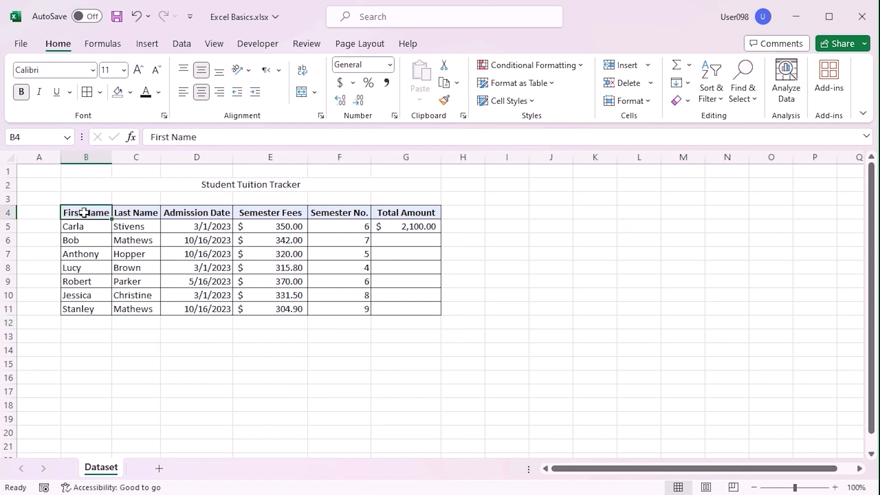
left_click(446, 100)
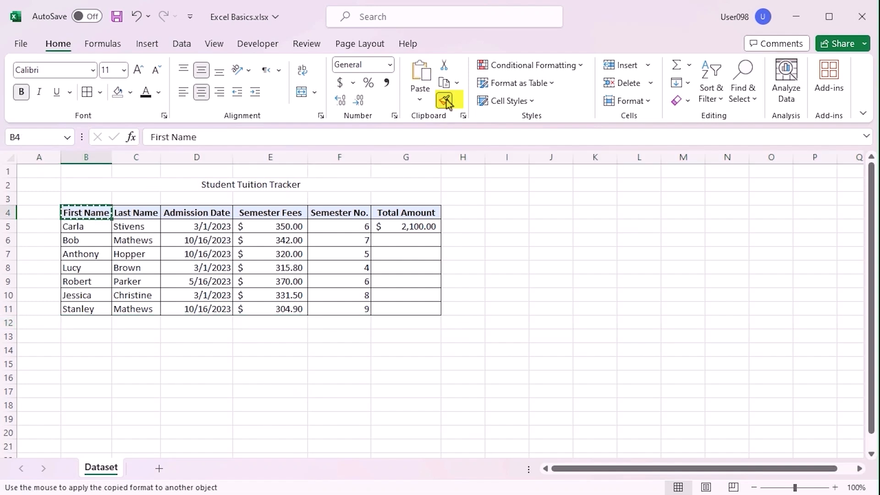
left_click(93, 266)
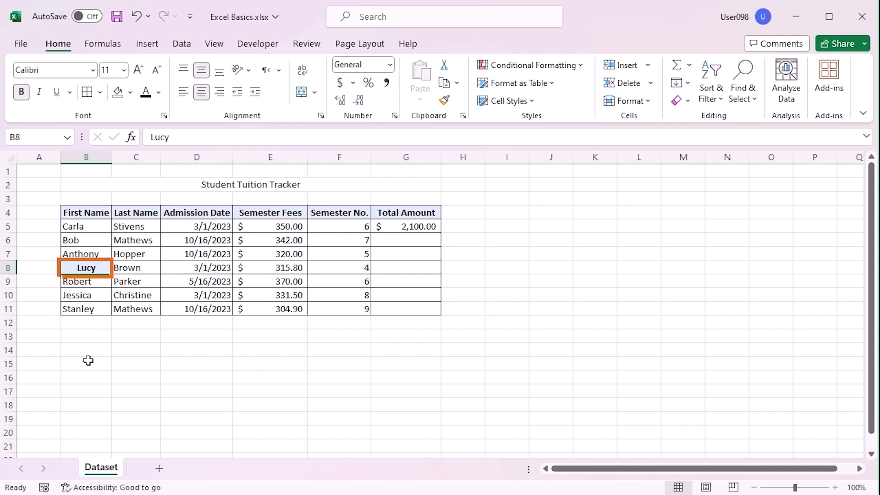
left_click(136, 16)
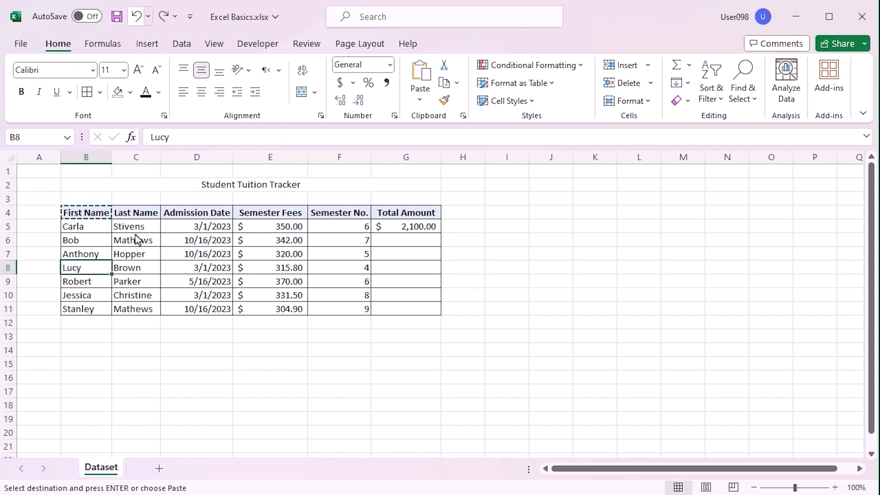
key("Escape")
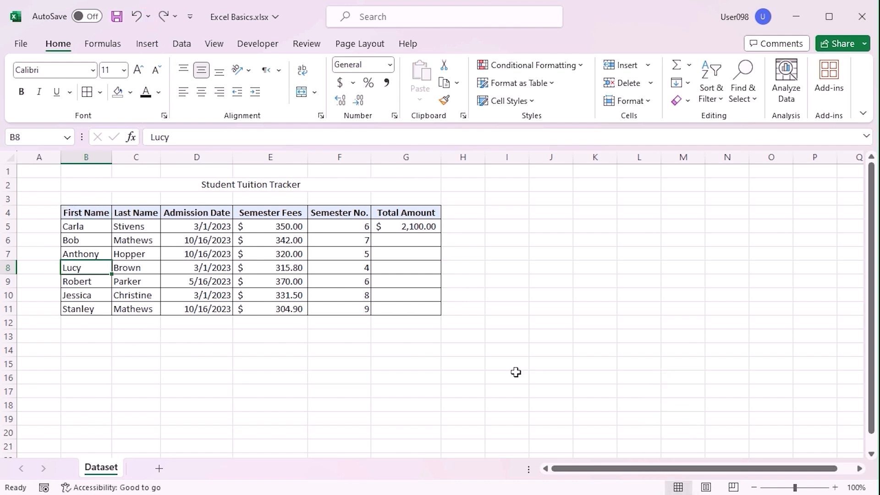
Step: Copy the First Name header in B4 and examine the paste options for cell B13, such as Formatting, without pasting
left_click(91, 212)
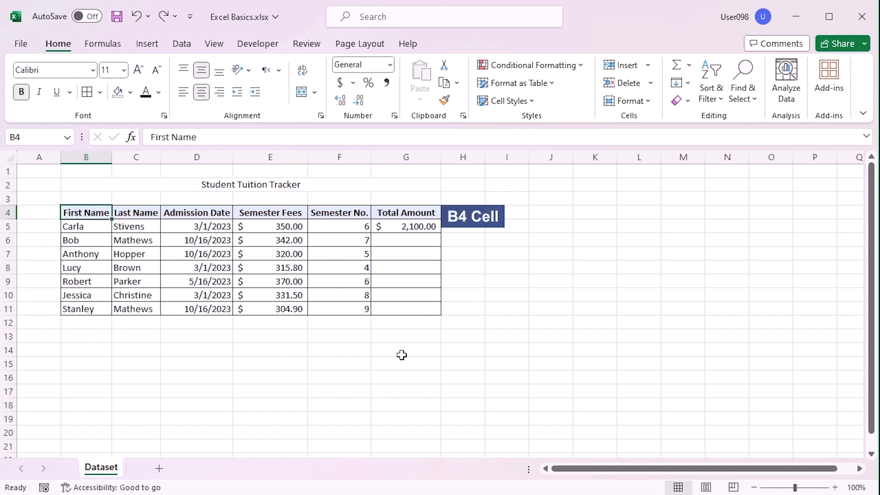
left_click(443, 83)
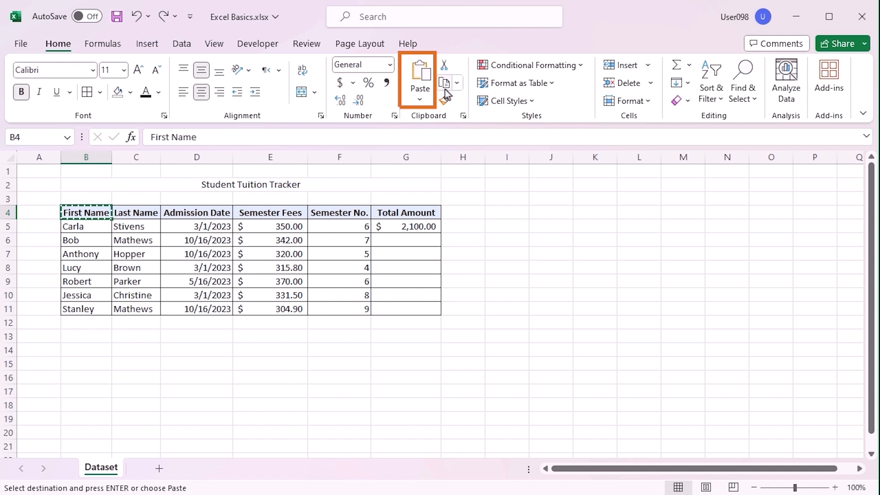
left_click(96, 335)
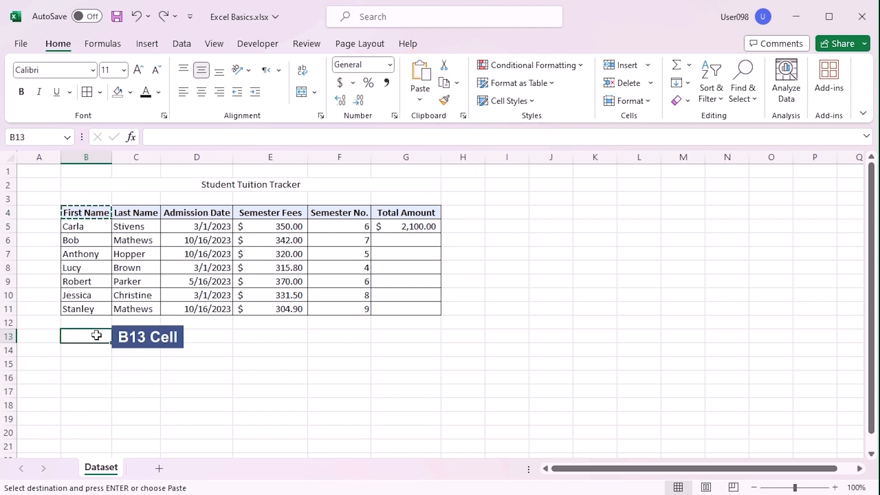
left_click(425, 98)
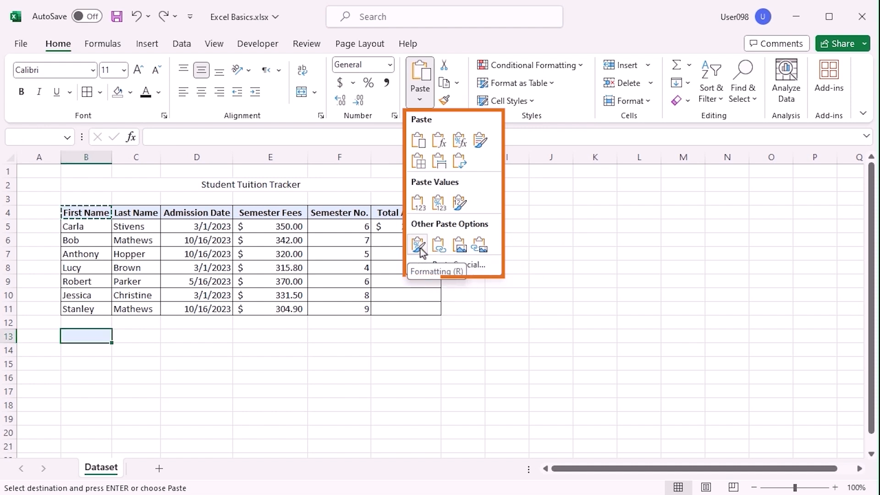
key("Escape")
key("Escape")
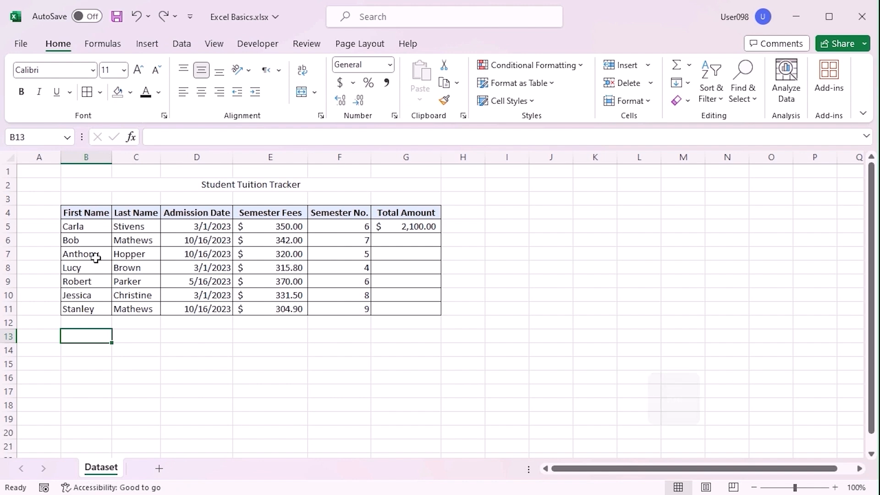
Step: Increase the header row B4:G4 to font size 12 and AutoFit columns B through G
left_click_drag(93, 212, 421, 207)
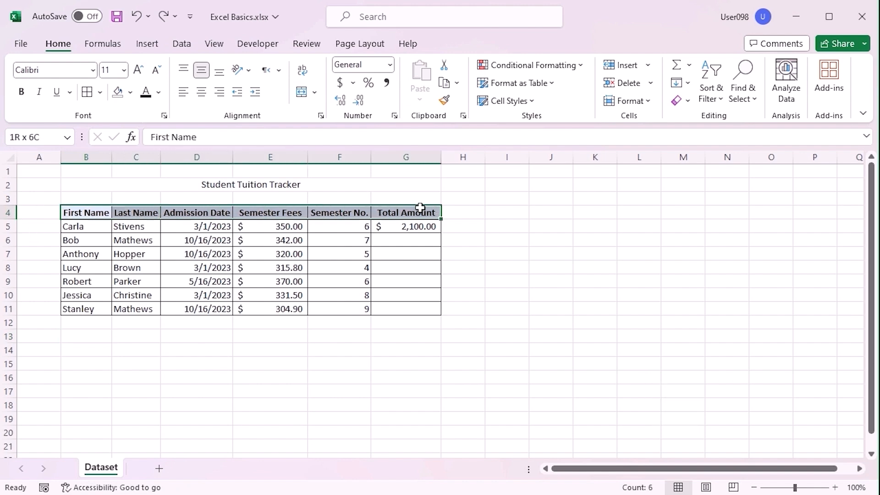
left_click(136, 71)
left_click_drag(109, 157, 400, 139)
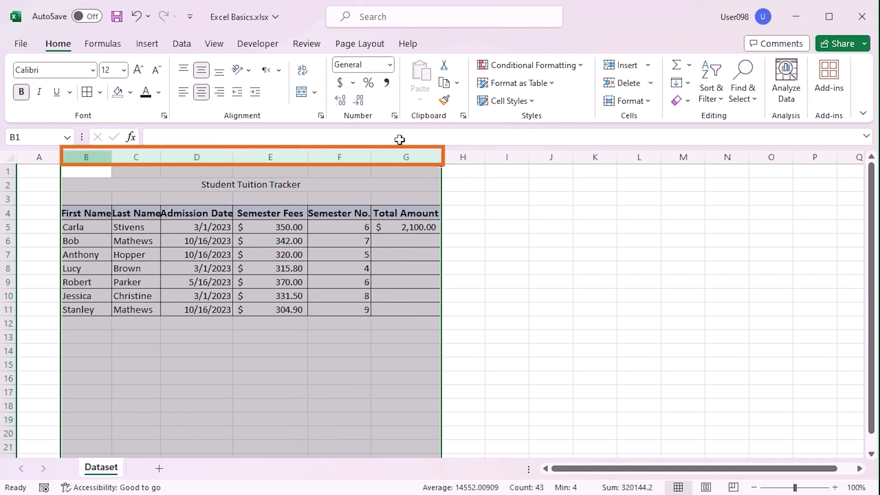
double_click(442, 157)
left_click(548, 309)
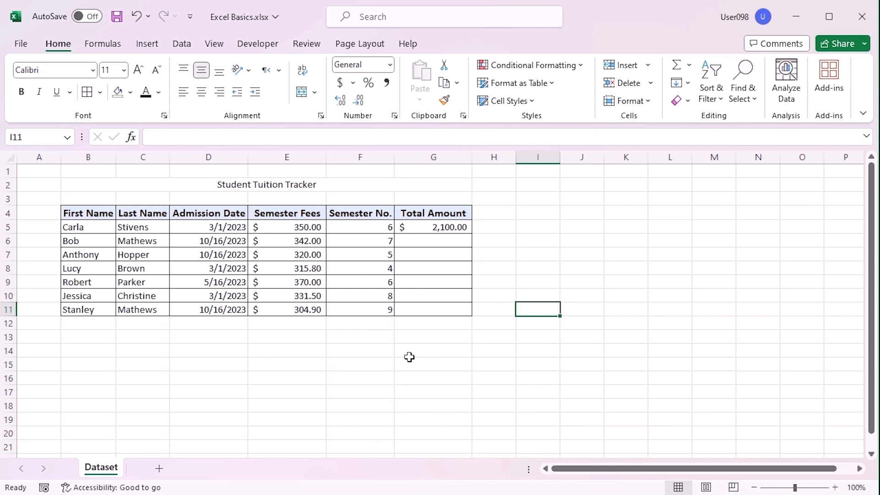
Step: Copy the Total Amount formula from G5 into G6
left_click(422, 225)
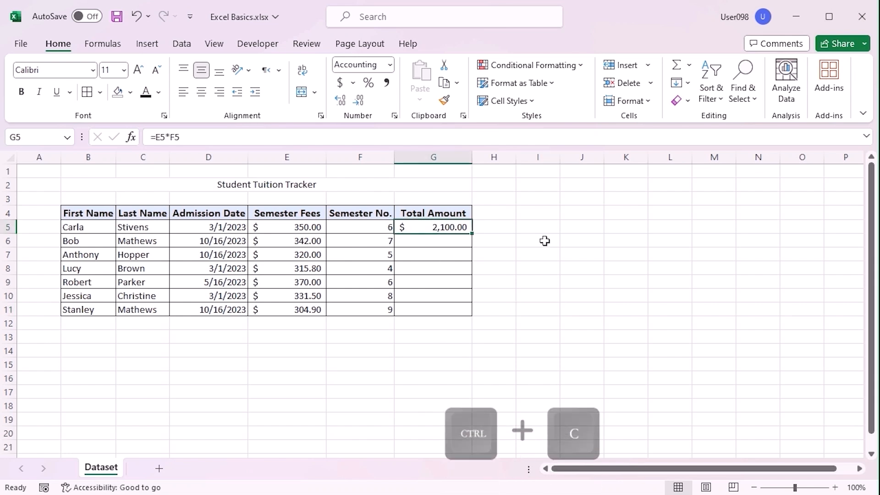
key("ctrl+c")
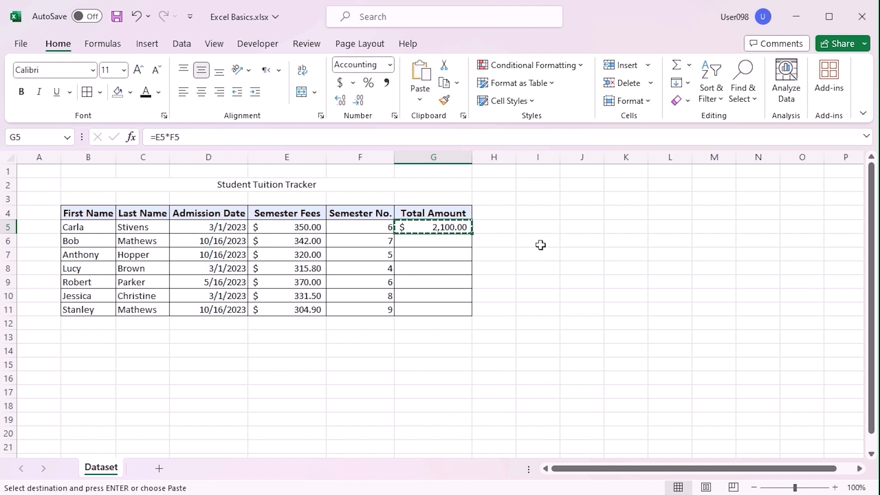
left_click(431, 241)
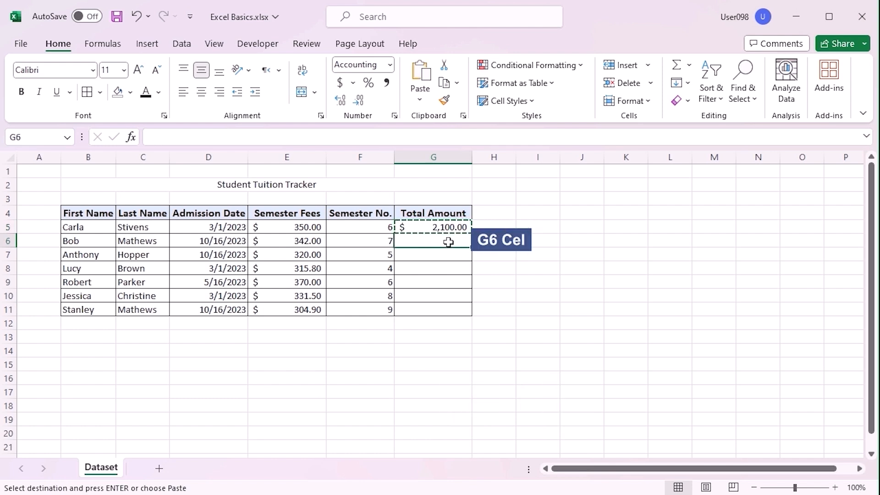
key("ctrl+v")
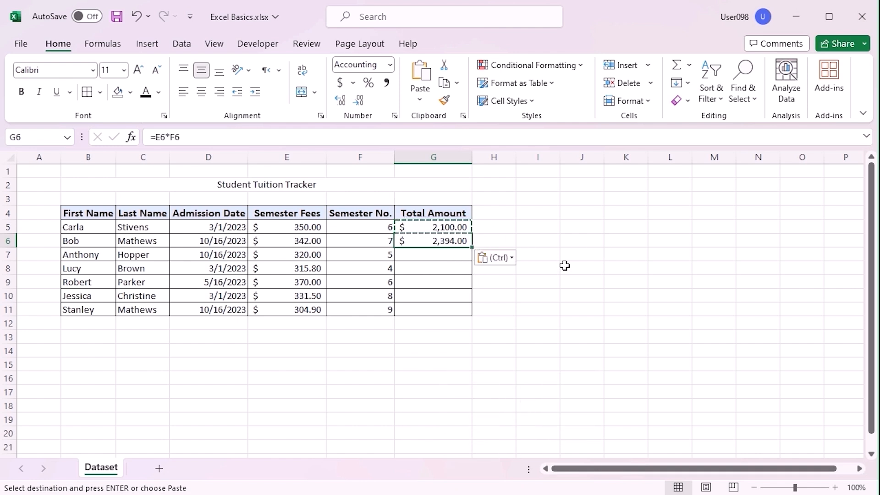
key("Escape")
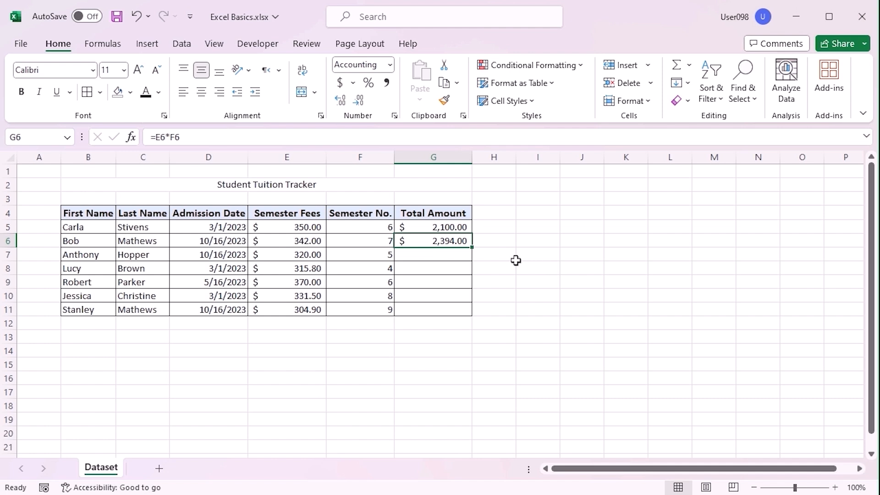
Step: Fill the Total Amount formula from G6 down to G8, and extend it from G8 through G11
left_click_drag(472, 247, 472, 248)
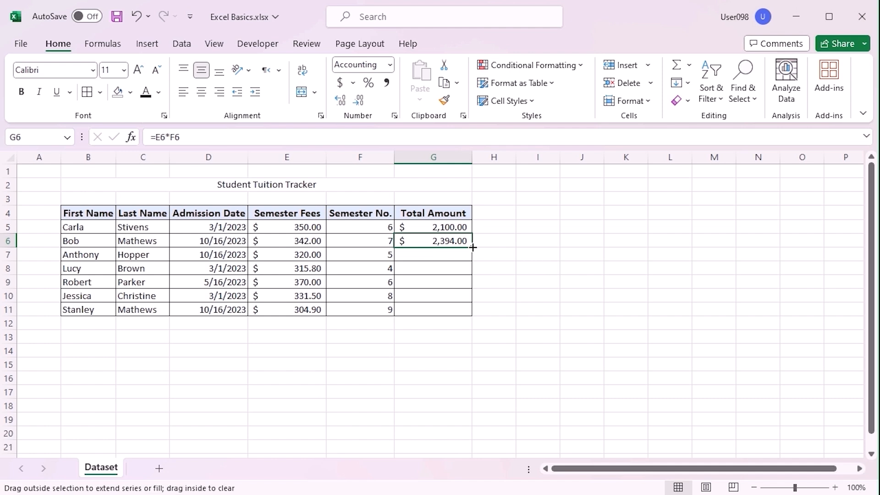
left_click_drag(472, 248, 471, 275)
left_click(444, 255)
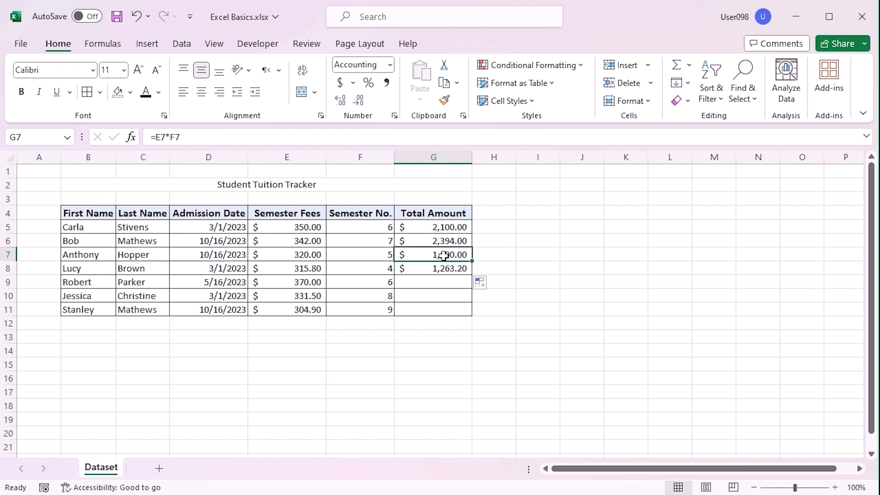
left_click(446, 269)
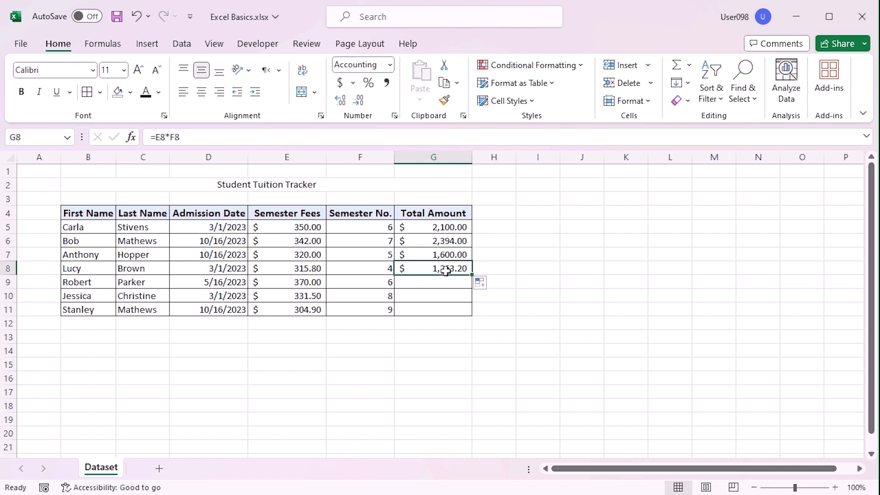
double_click(473, 274)
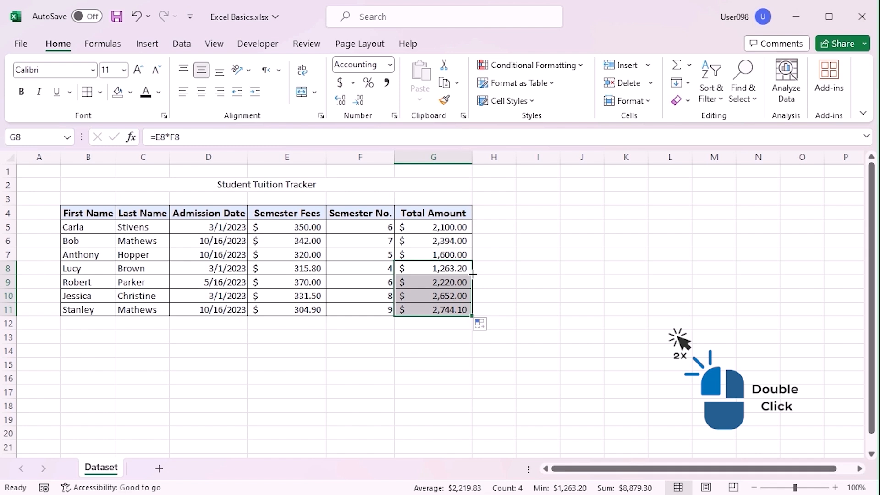
left_click(428, 336)
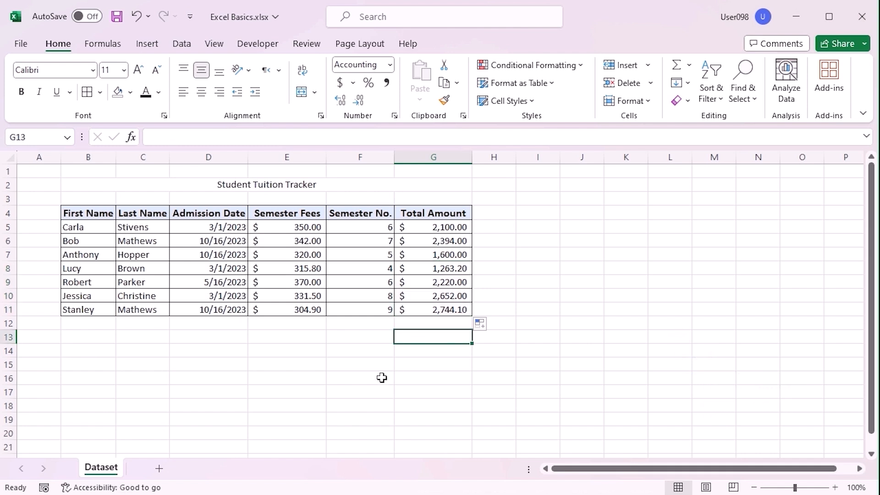
Step: Apply the Heading 2 cell style to the Student Tuition Tracker title in B2 and increase its font size by one increment
left_click(133, 186)
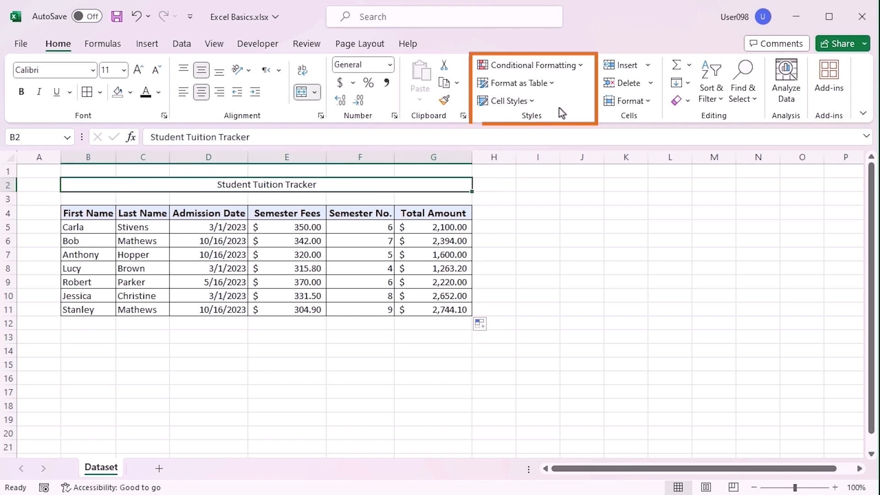
left_click(533, 102)
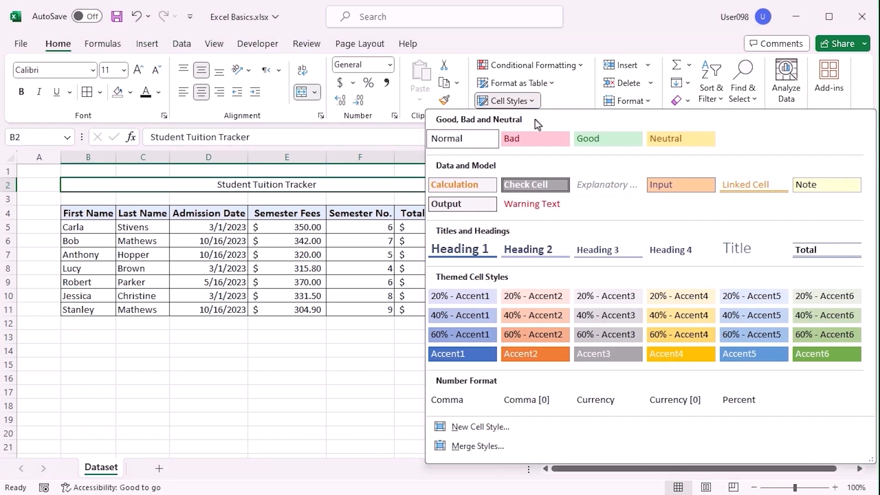
left_click(533, 250)
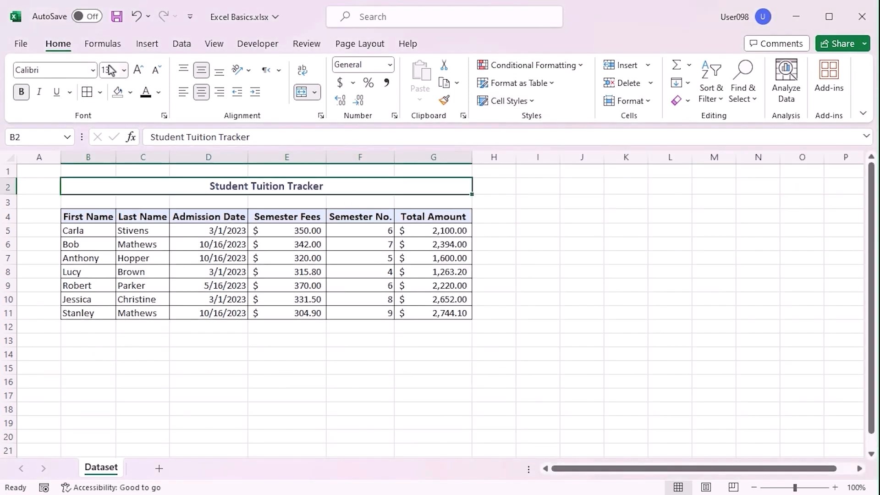
left_click(138, 70)
left_click(609, 343)
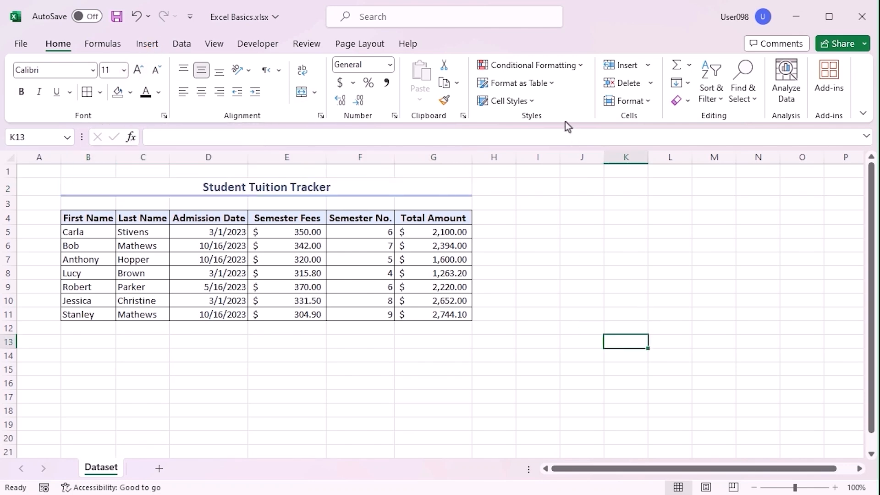
left_click(547, 87)
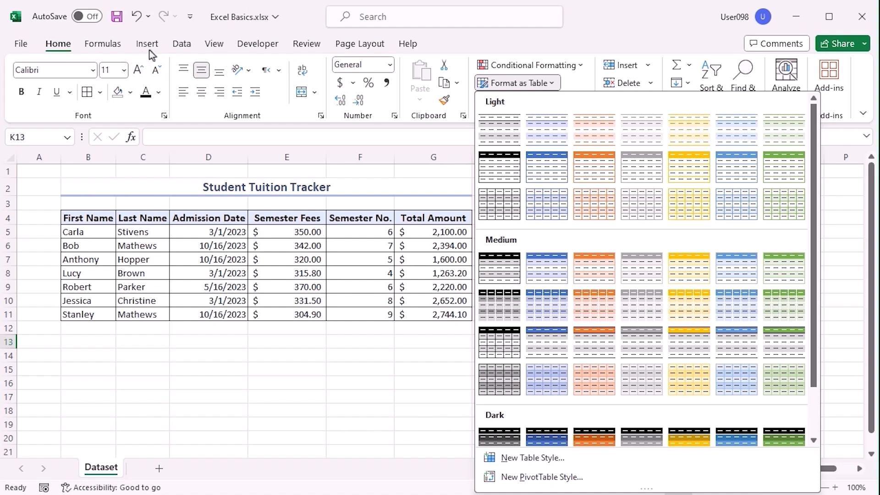
left_click(385, 358)
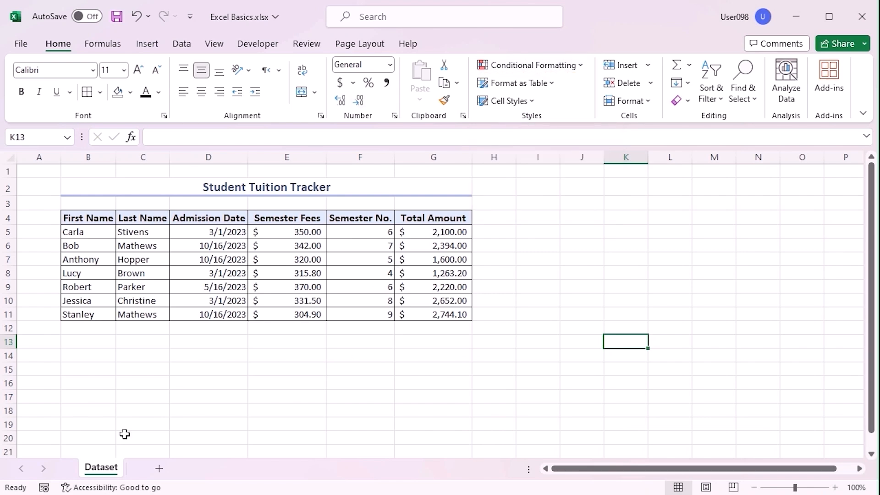
Step: Create a copy of the Dataset sheet at the end of the Excel Basics.xlsx workbook
right_click(106, 472)
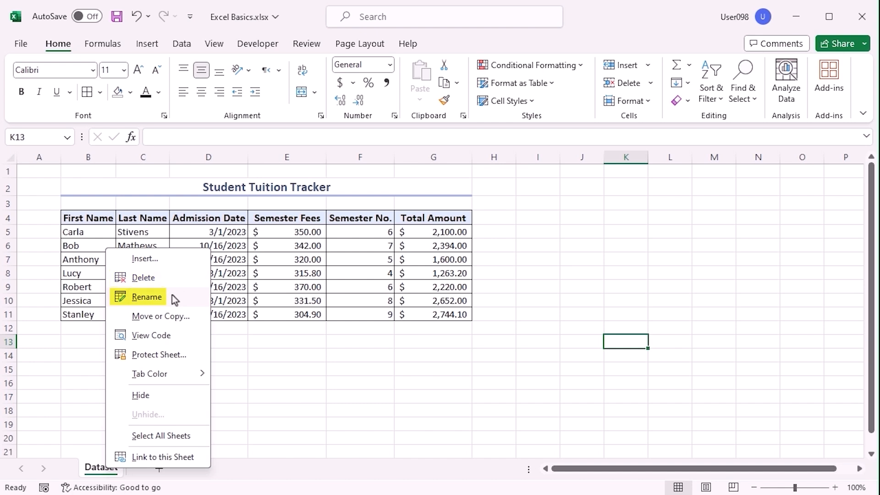
left_click(175, 319)
left_click_drag(492, 246, 603, 246)
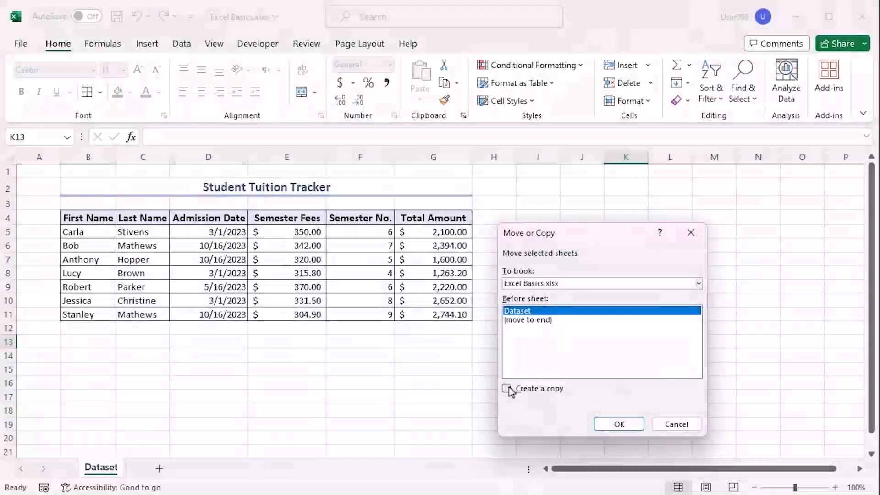
left_click(506, 389)
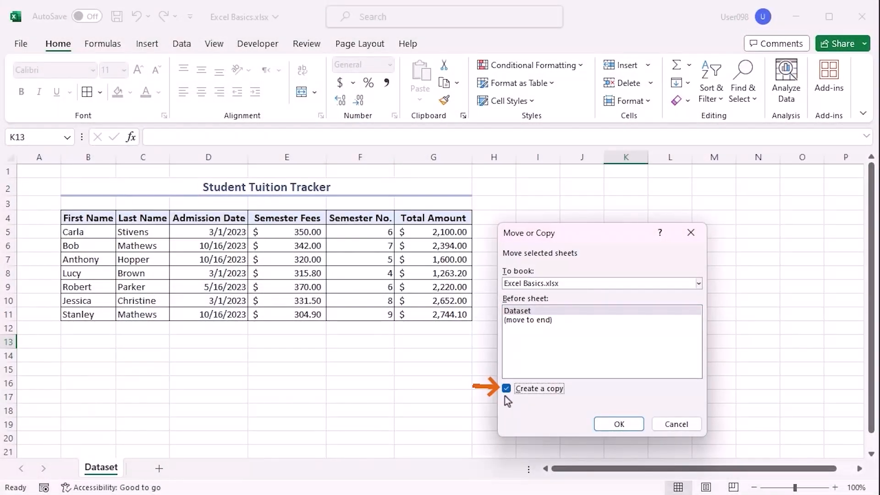
left_click(543, 323)
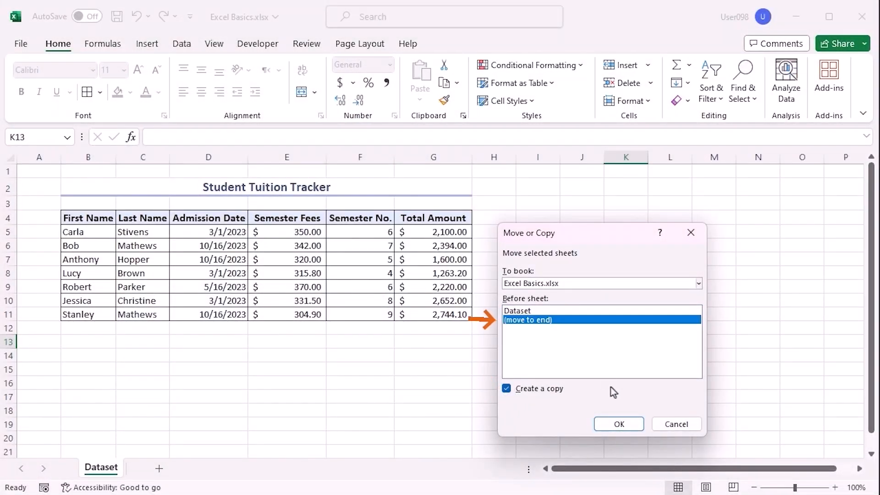
left_click(619, 423)
left_click(123, 470)
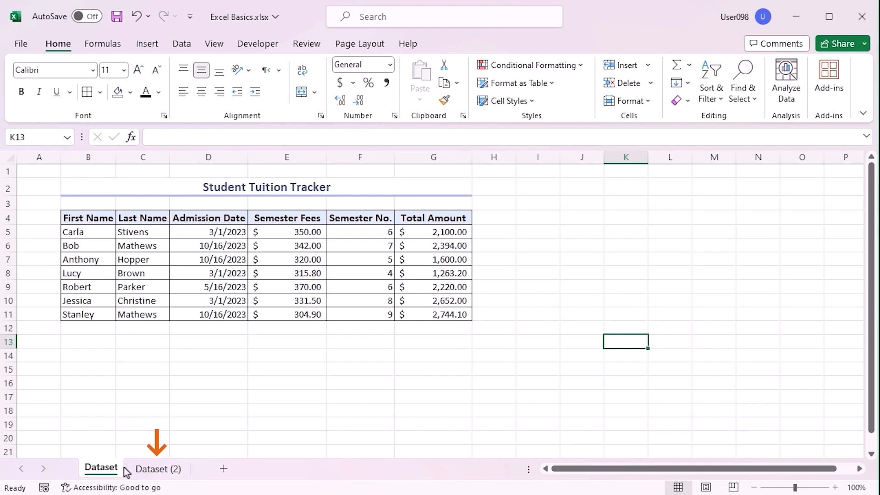
Step: Rename the copied sheet Dataset (2) as Conditional Formatting
left_click(165, 469)
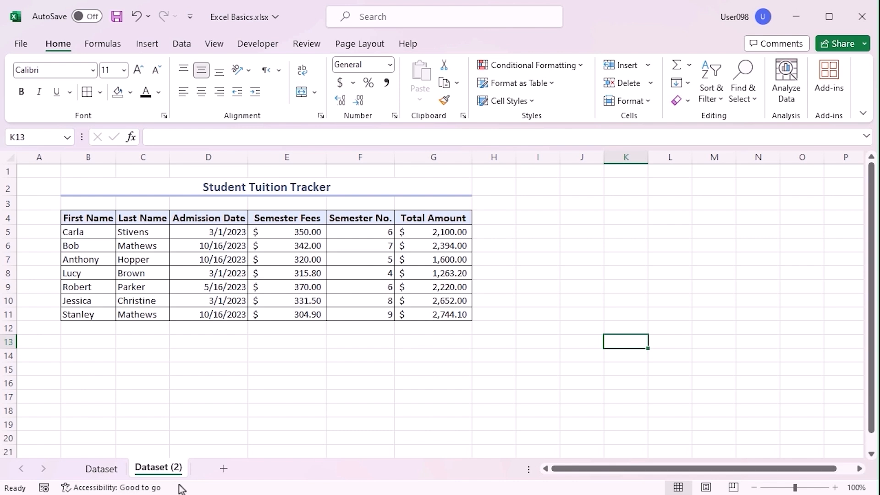
double_click(150, 468)
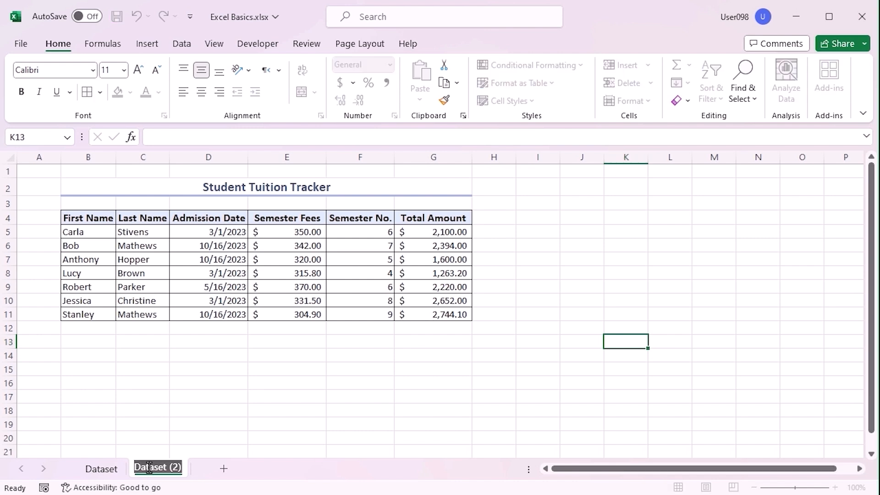
type("Cond")
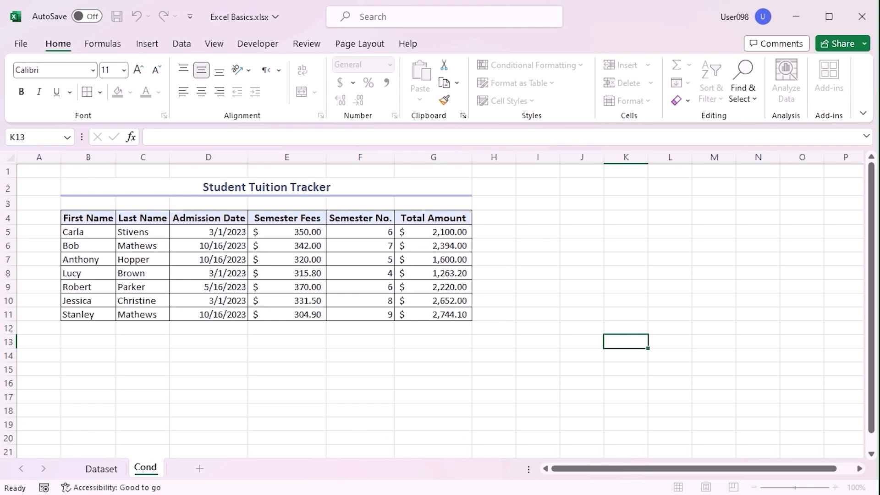
type("itional Formatting")
key("Return")
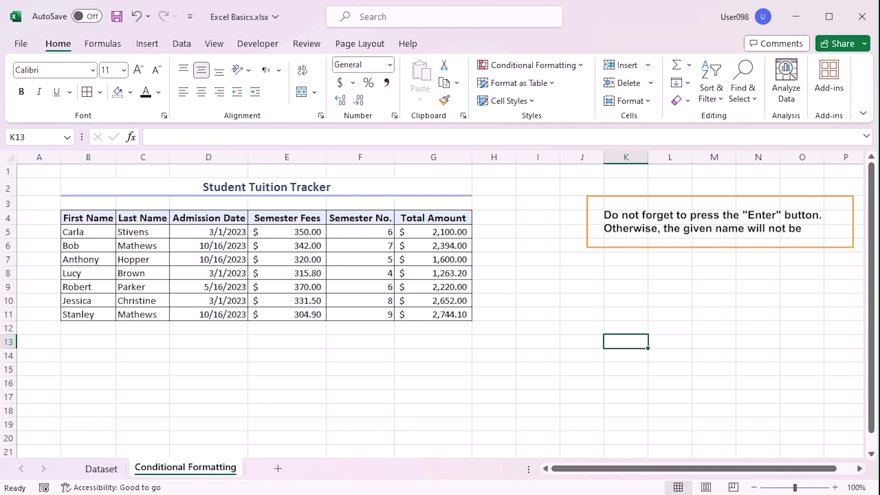
Step: Hide the Conditional Formatting sheet and unhide it again
right_click(218, 467)
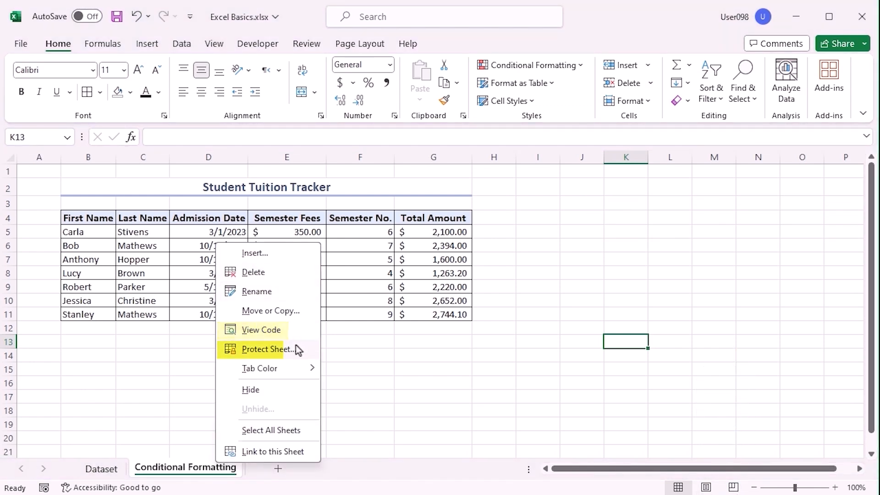
mouse_move(307, 371)
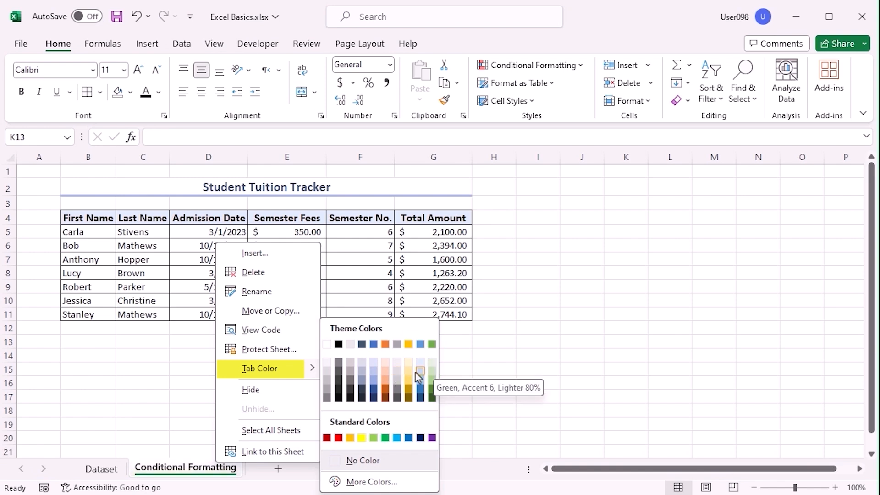
left_click(274, 392)
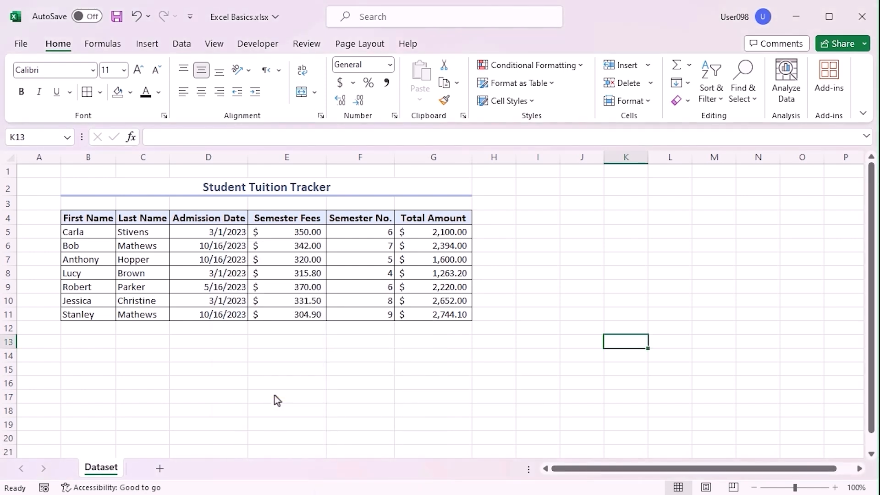
right_click(110, 469)
left_click(147, 414)
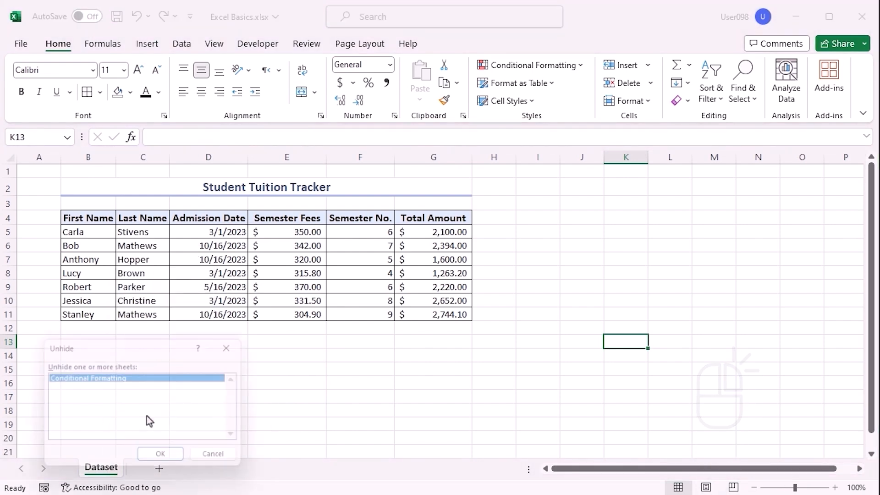
left_click(190, 462)
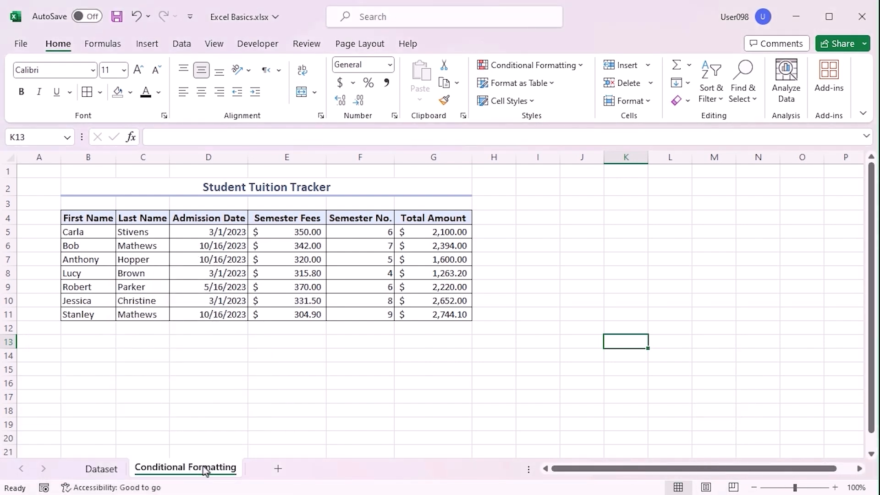
right_click(205, 470)
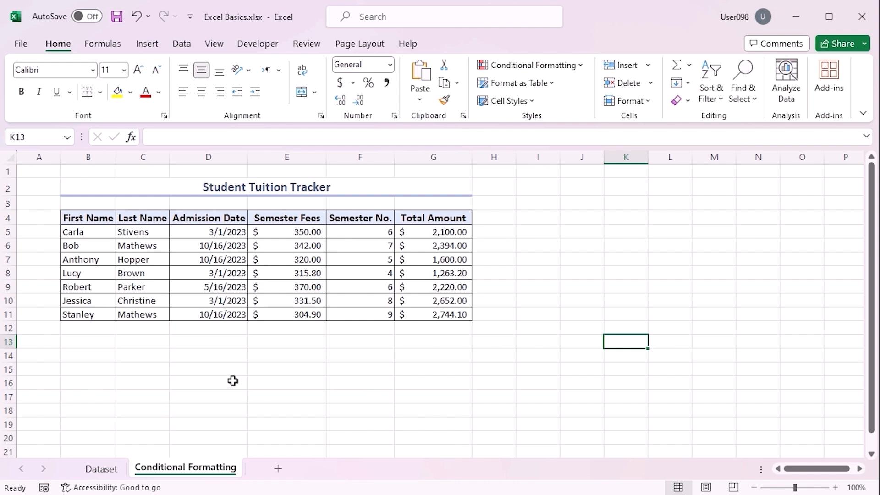
Step: Group the Dataset and Conditional Formatting sheets, narrow columns A and H on both to slim equal margins, and ungroup the sheets
left_click(106, 461, "ctrl")
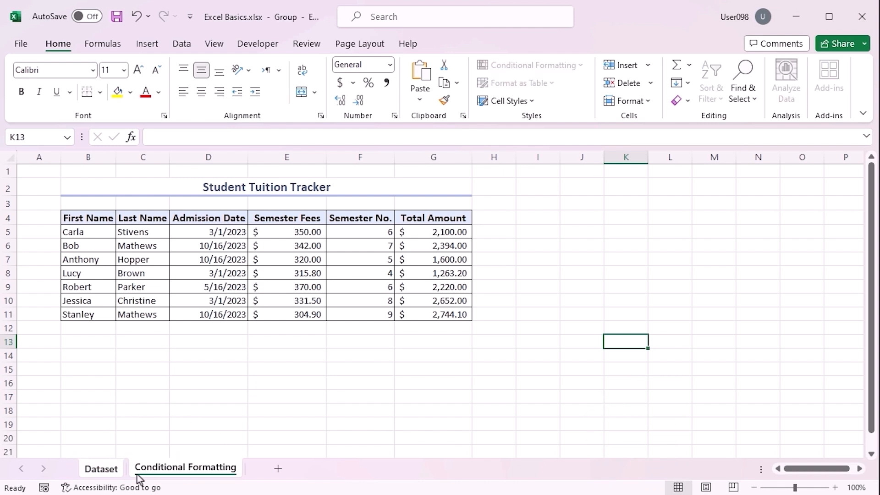
left_click(41, 157)
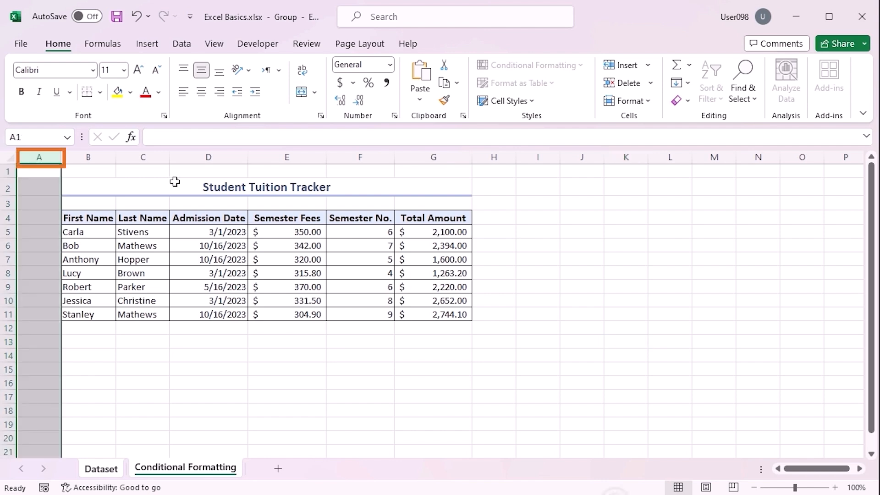
left_click(492, 158, "ctrl")
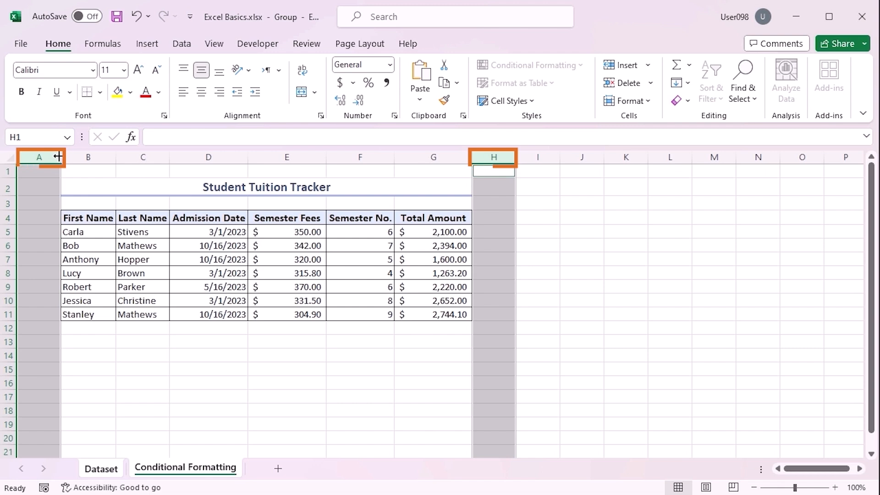
left_click_drag(58, 156, 32, 159)
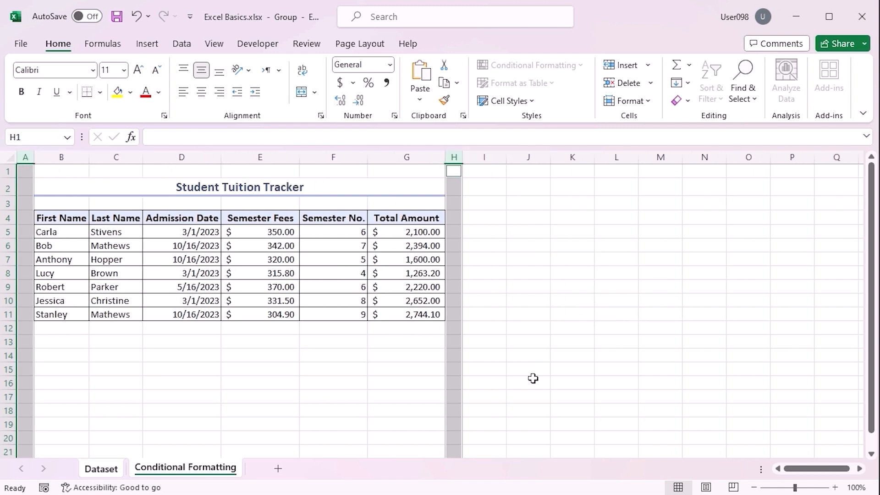
left_click(533, 377)
left_click(110, 468, "ctrl")
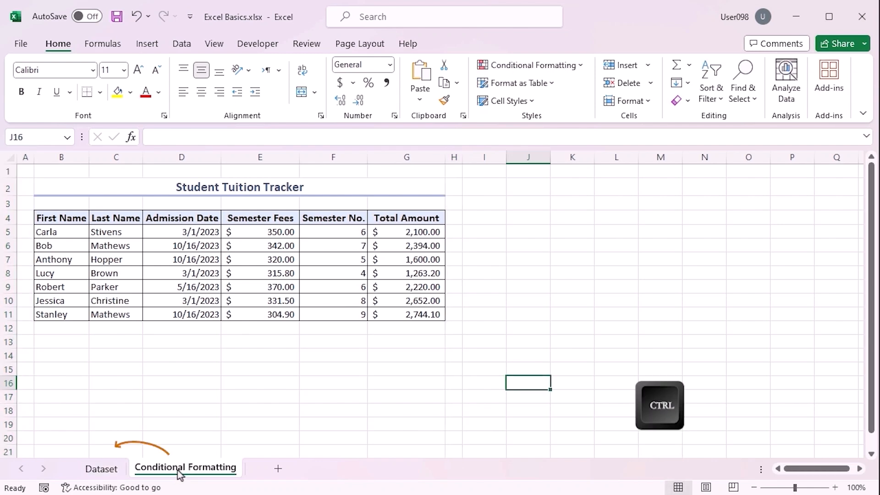
left_click(103, 470)
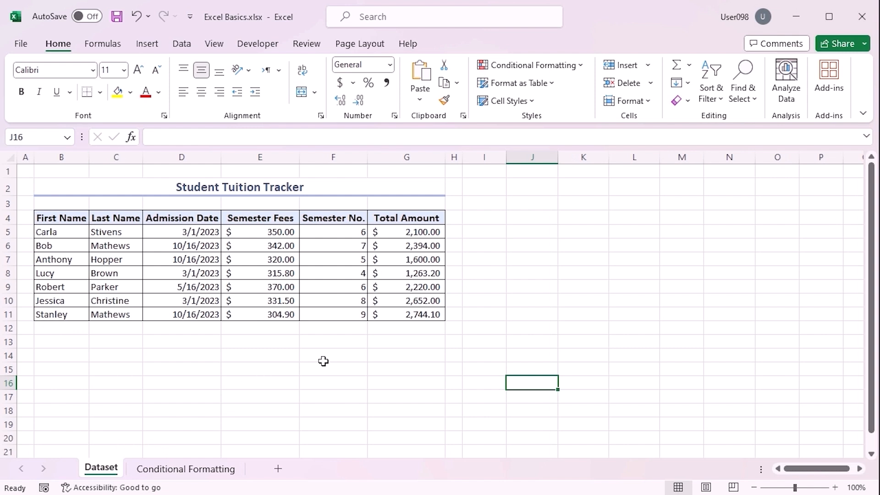
Step: On the Conditional Formatting sheet, highlight Semester Fees in E5:E11 greater than 340 with Green Fill with Dark Green Text
left_click(188, 470)
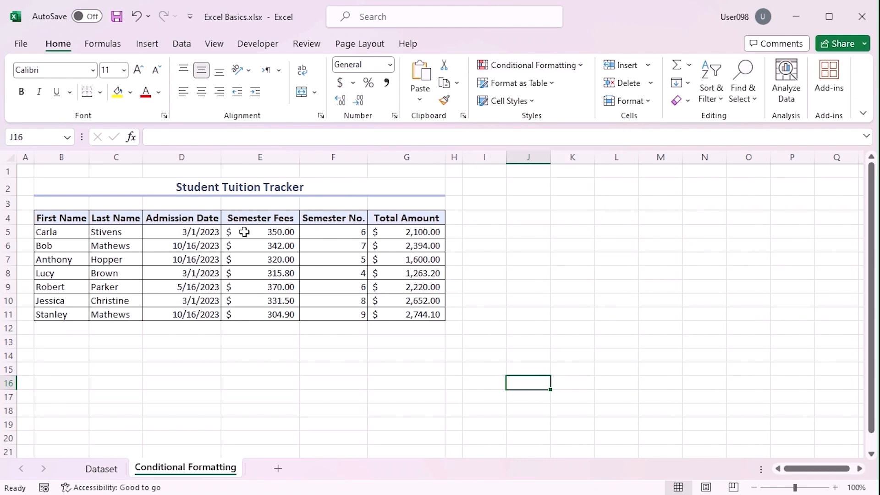
left_click_drag(244, 232, 247, 312)
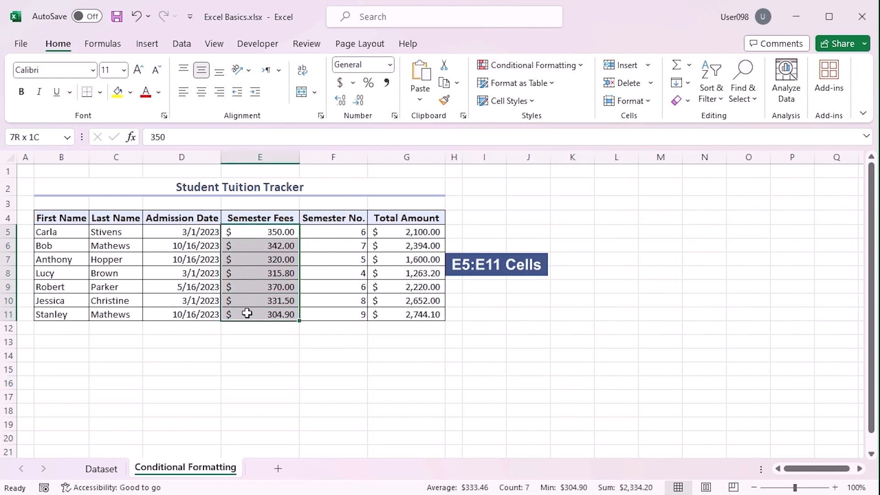
left_click(581, 69)
mouse_move(582, 95)
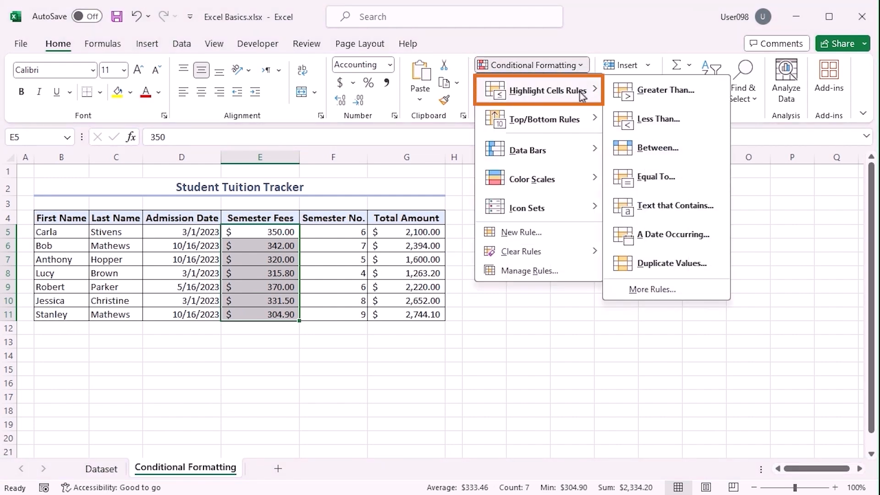
left_click(677, 92)
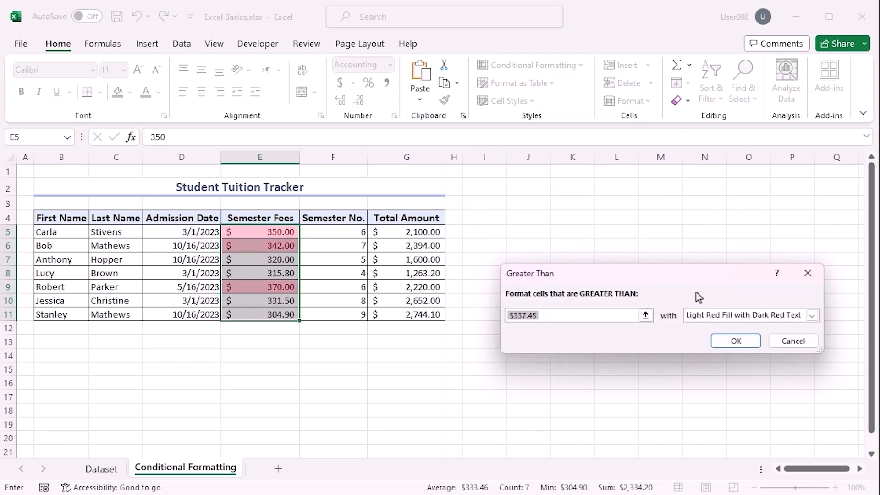
type("3")
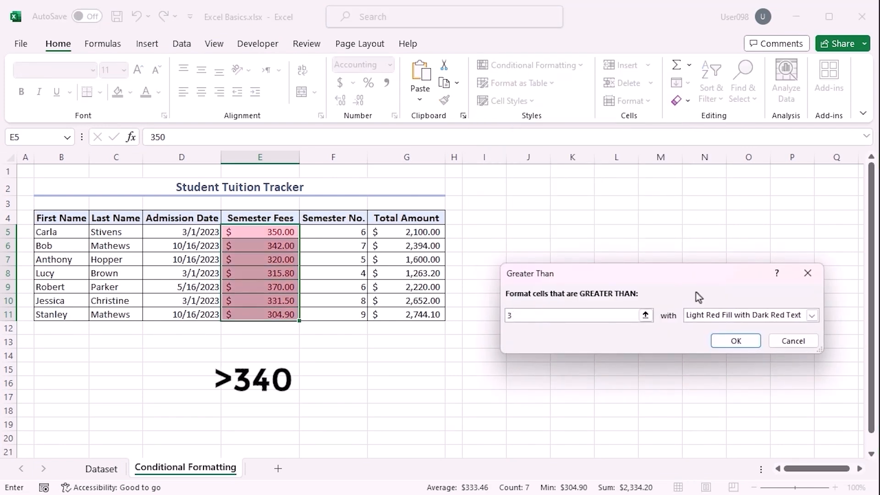
type("40")
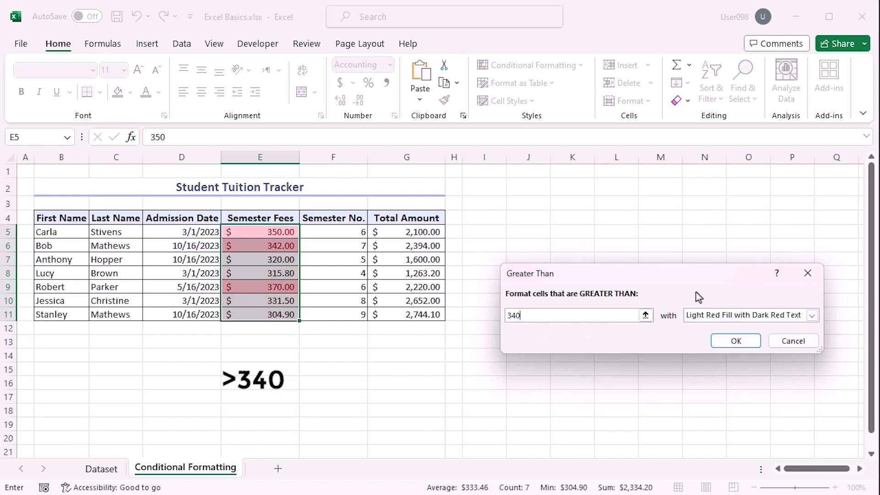
left_click(811, 315)
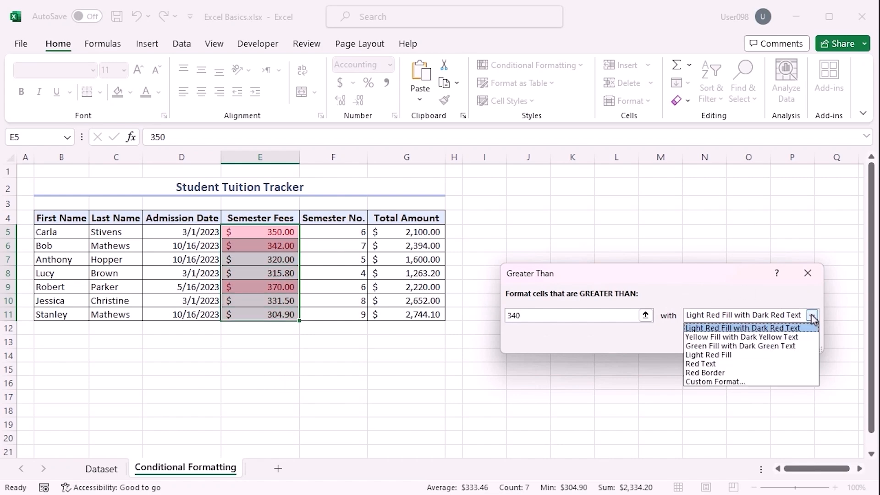
left_click(797, 346)
left_click(745, 343)
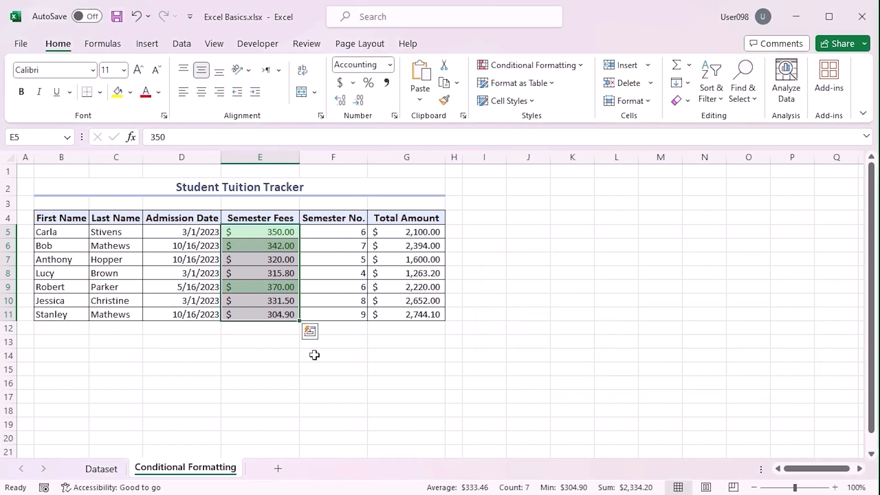
Step: Highlight the top 10% of Semester No. values in F5:F11 with Light Red Fill with Dark Red Text
left_click(254, 380)
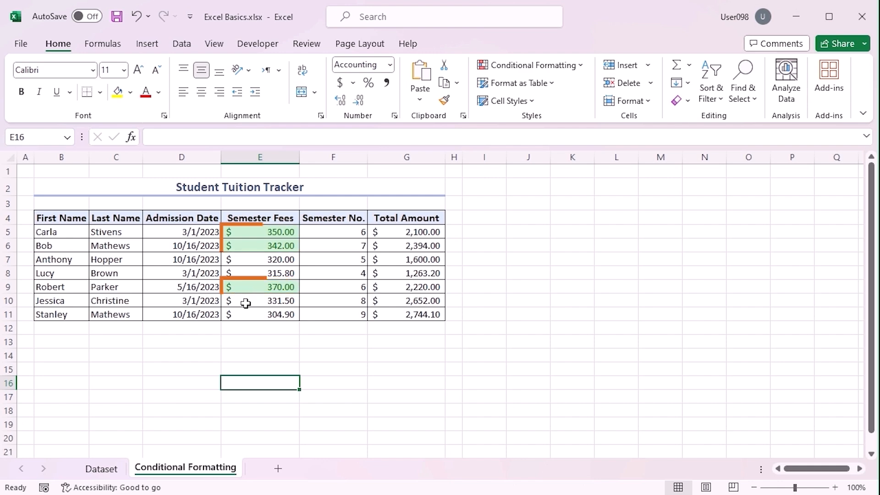
left_click_drag(320, 230, 329, 317)
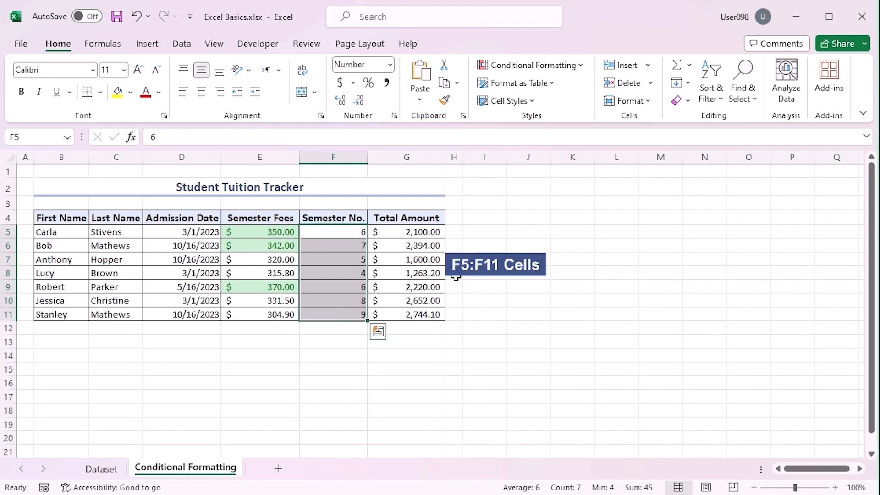
left_click(534, 65)
mouse_move(594, 124)
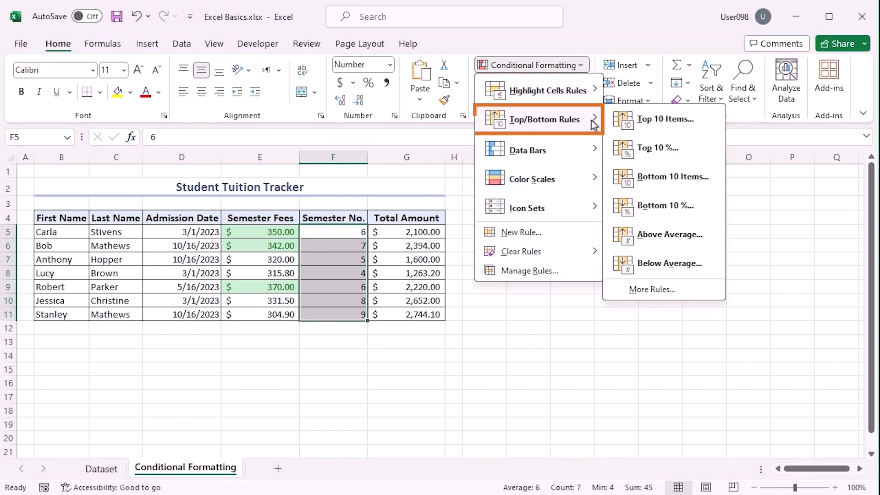
left_click(707, 147)
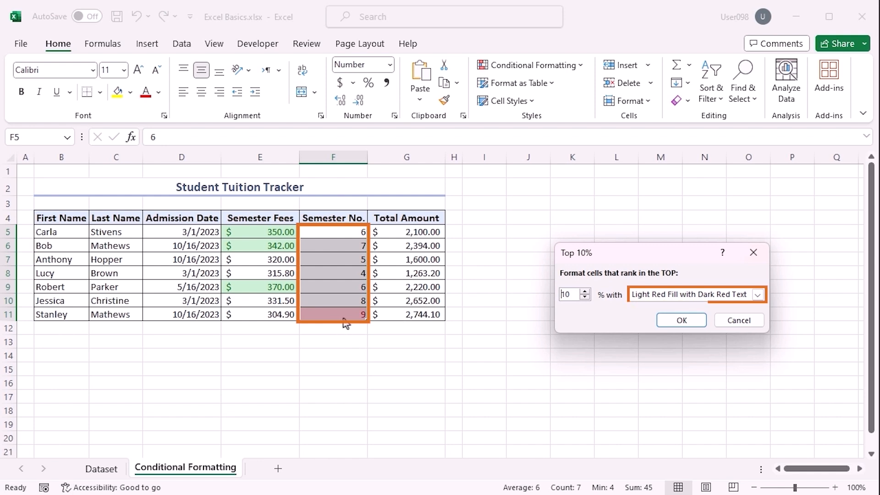
left_click(673, 319)
Step: Add blue Gradient Fill data bars to the Total Amount values in G5:G11
left_click_drag(395, 230, 405, 314)
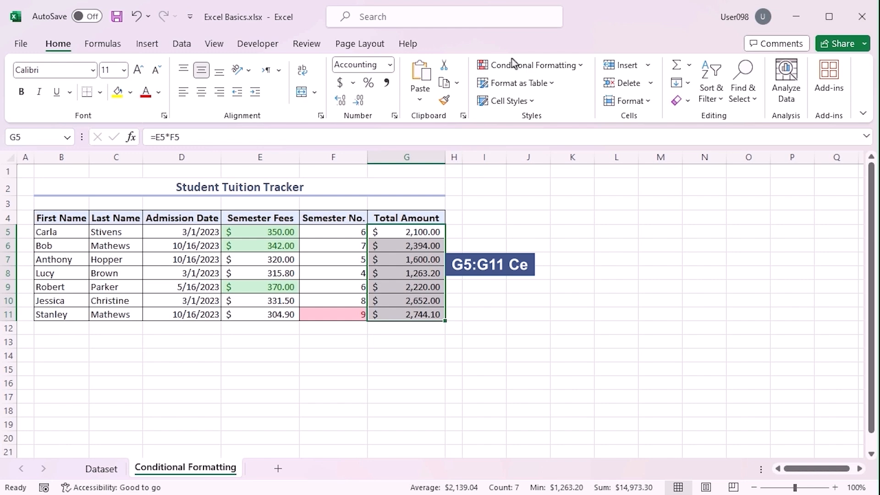
left_click(554, 65)
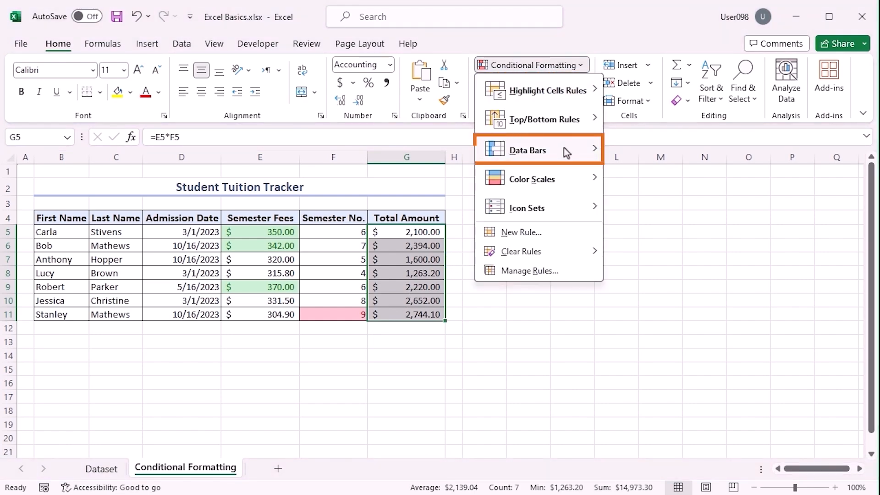
mouse_move(564, 148)
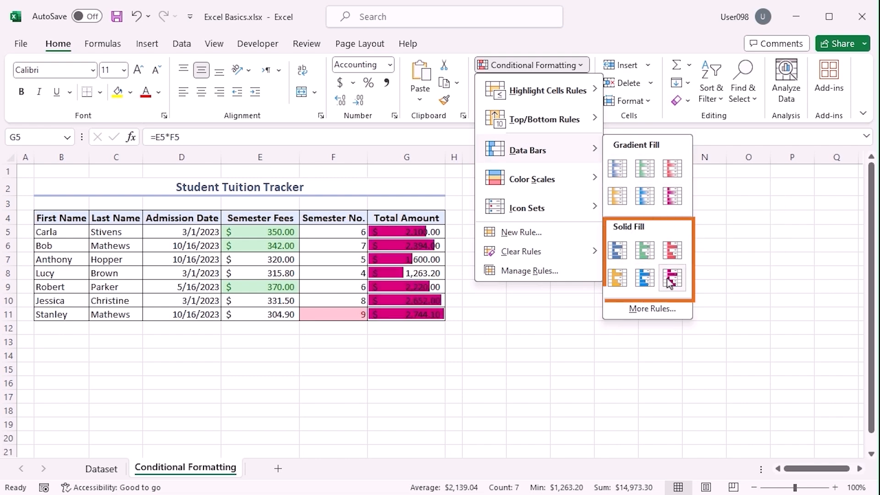
left_click(619, 169)
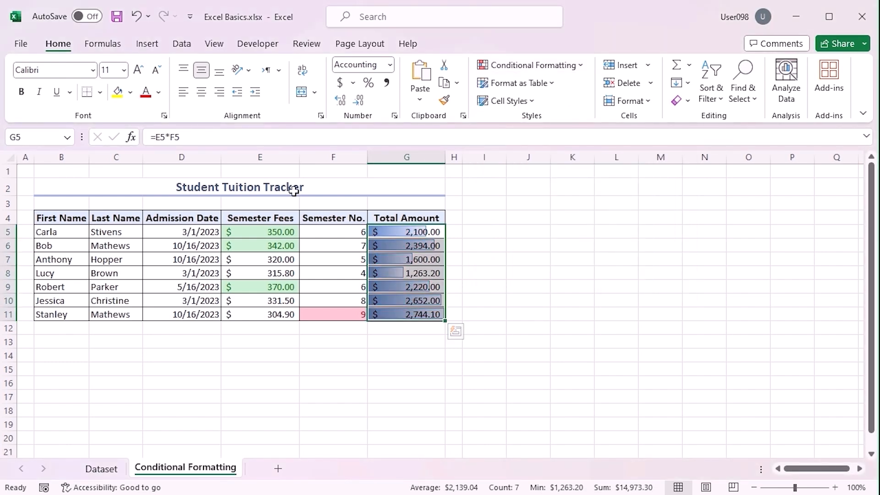
Step: Clear the conditional formatting rules from Semester Fees and Semester No. in E5:F11
left_click_drag(235, 229, 337, 311)
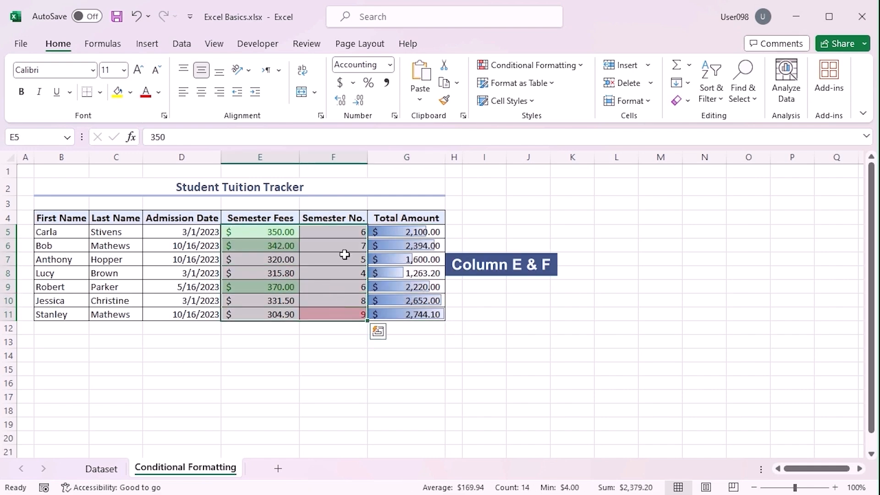
left_click(571, 68)
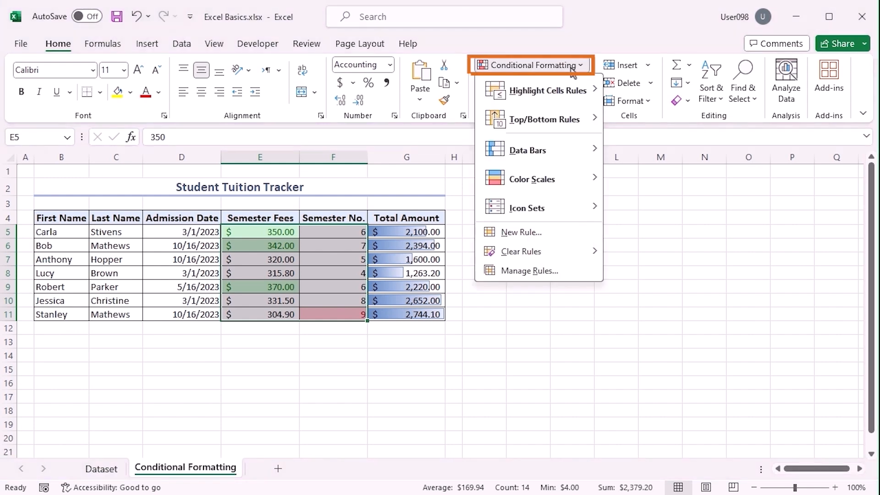
mouse_move(560, 254)
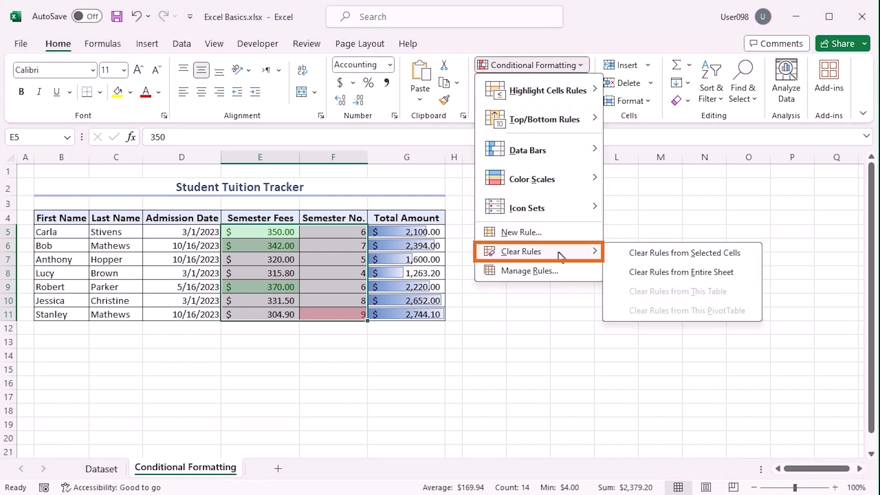
left_click(635, 259)
Step: Apply a red-yellow-green color scale to Semester Fees in E5:E11, with red for the highest values
left_click_drag(246, 233, 252, 314)
left_click(537, 69)
mouse_move(587, 184)
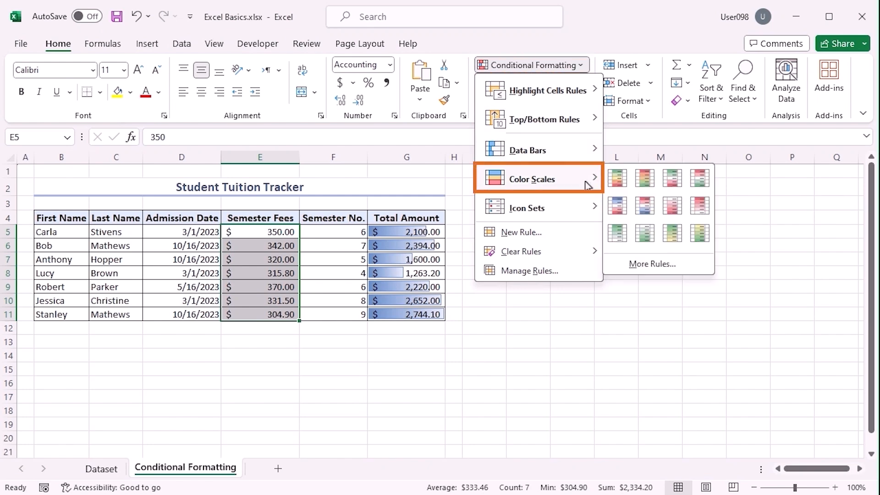
left_click(650, 180)
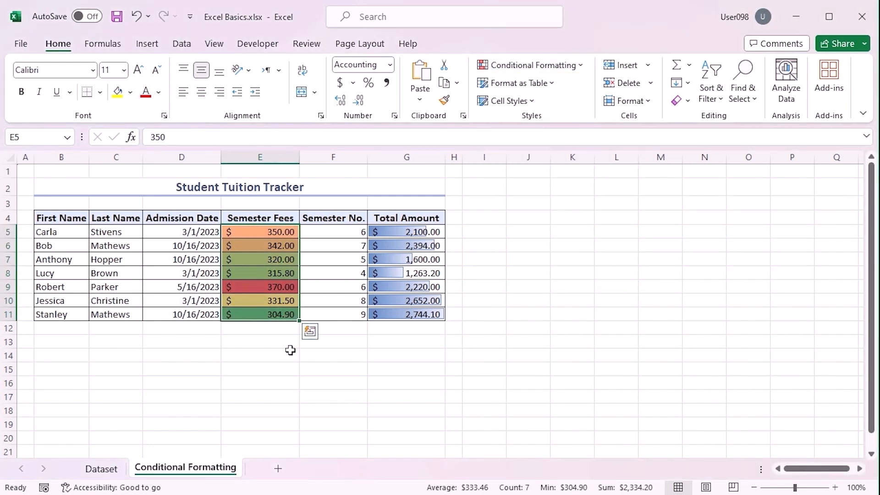
left_click(290, 350)
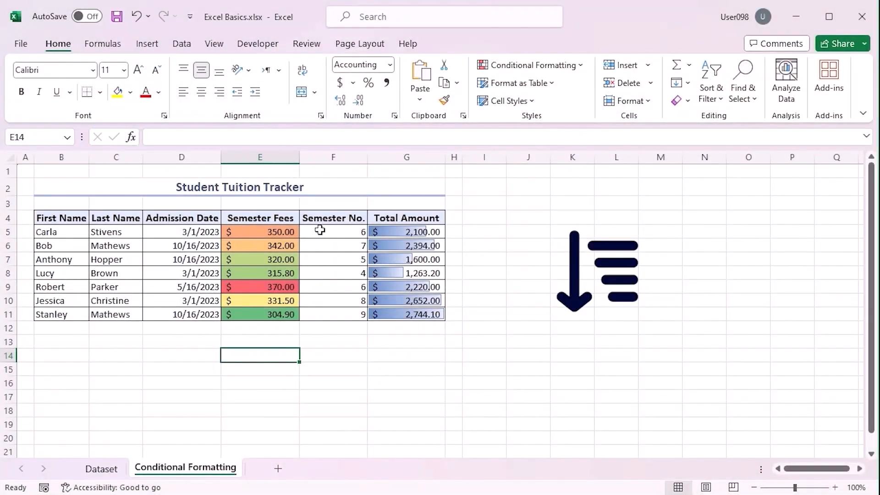
Step: Apply the three-flag Indicators icon set to the Semester No. values in F5:F11
left_click_drag(319, 230, 336, 312)
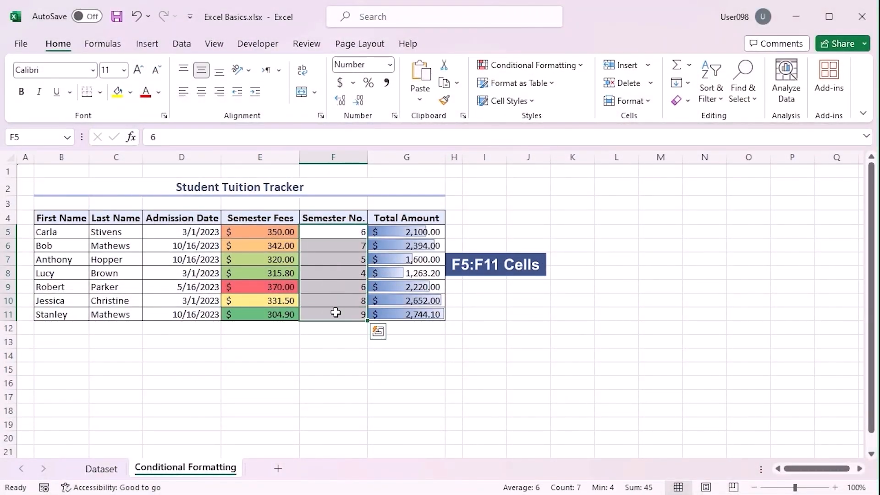
left_click(549, 73)
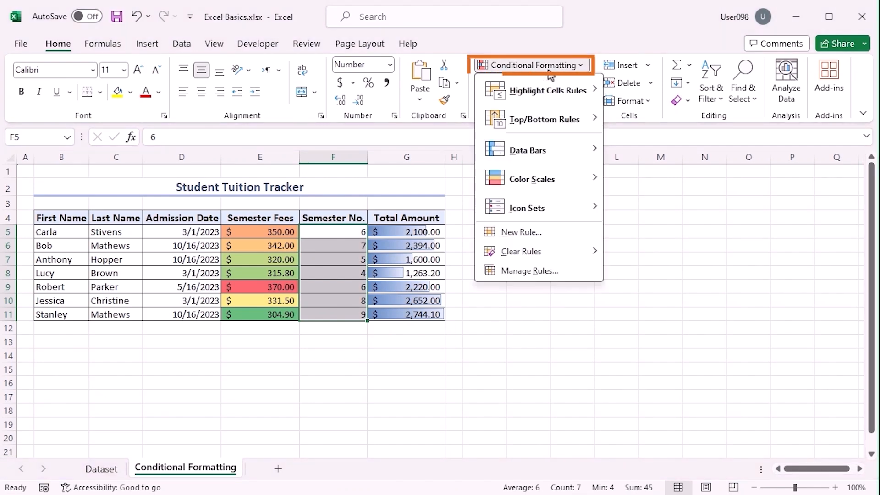
mouse_move(570, 209)
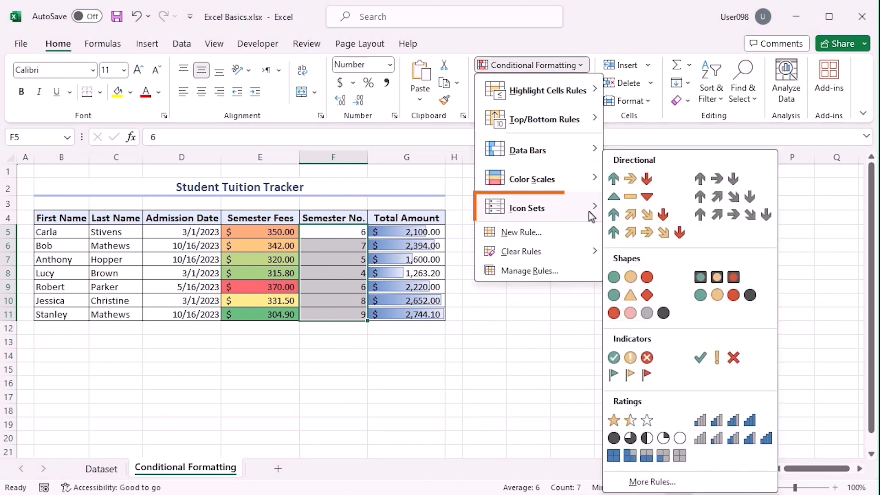
left_click(655, 376)
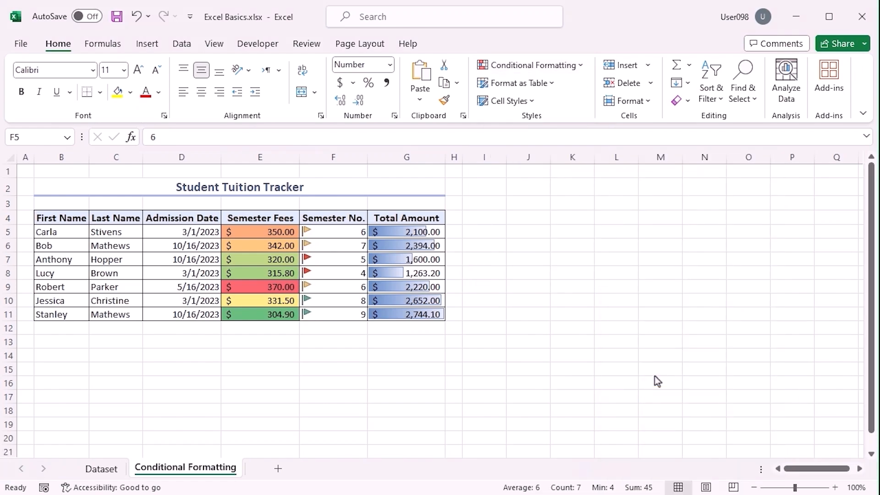
left_click(333, 355)
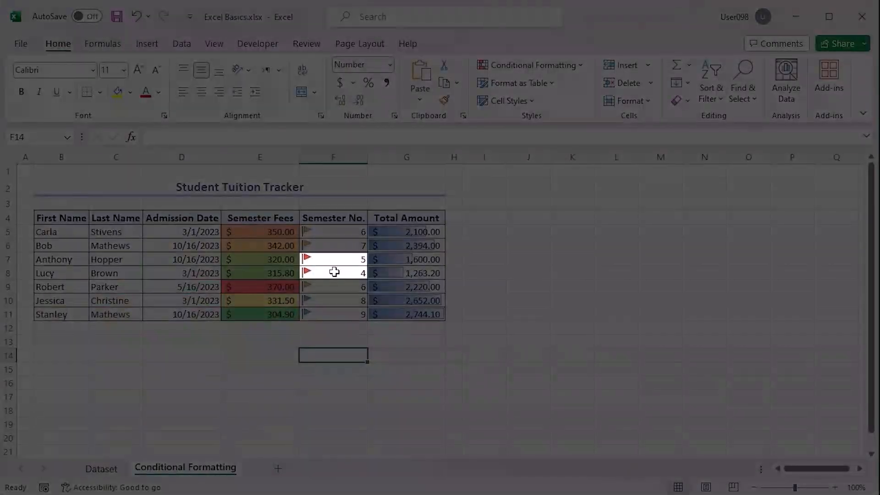
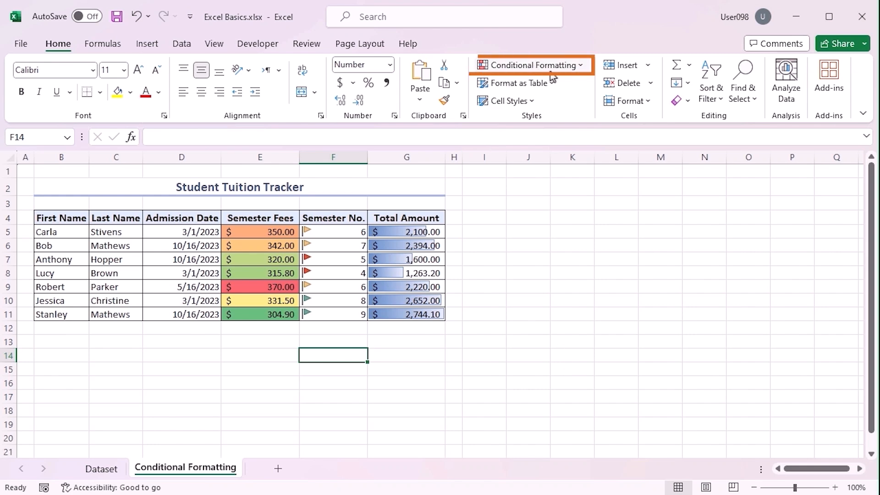
Step: Create a conditional formatting rule on F14 that formats by value with a 2-Color Scale from Lowest Value to Highest Value
left_click(530, 65)
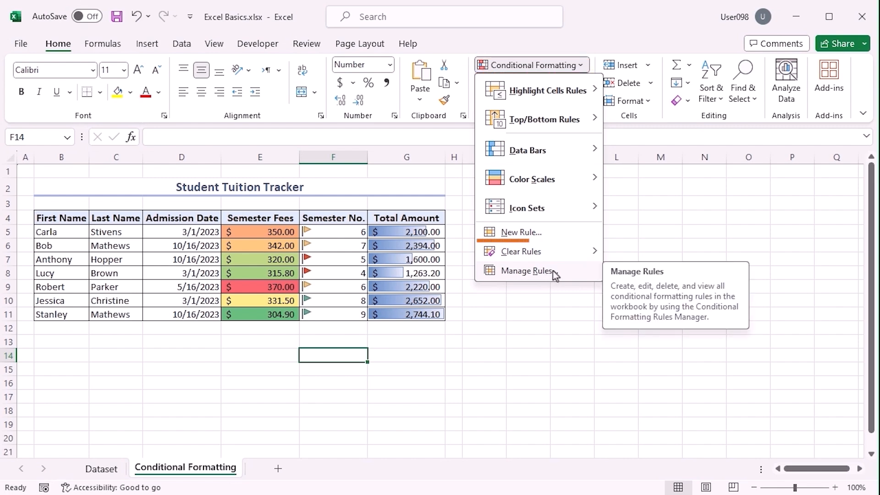
left_click(561, 237)
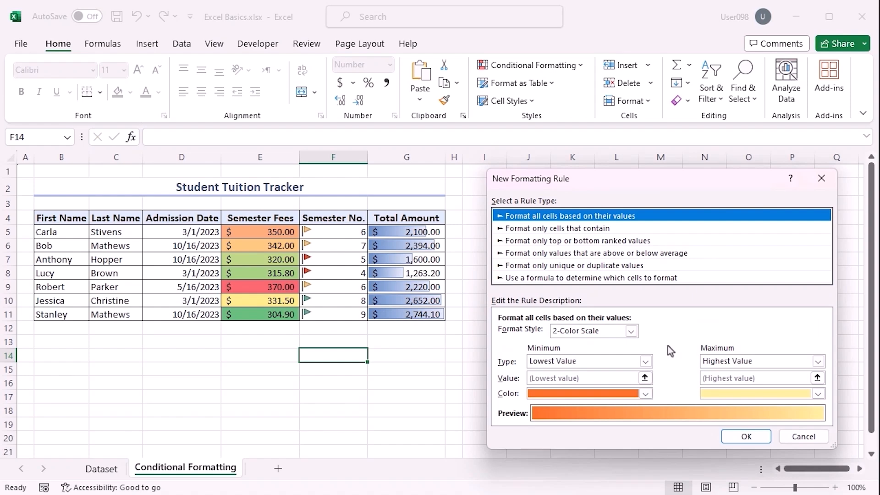
left_click(747, 436)
Step: Review the conditional formatting rule applied to F14 in the Rules Manager
left_click(502, 71)
left_click(558, 273)
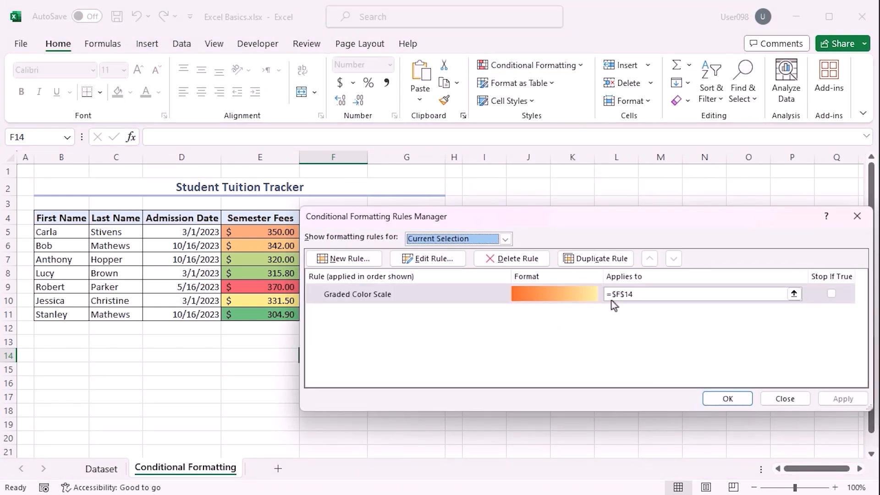
left_click_drag(546, 216, 522, 293)
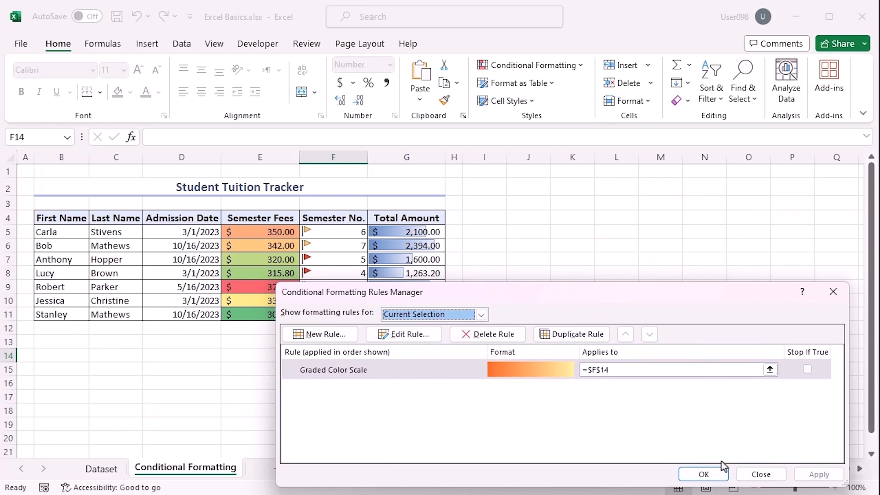
left_click(717, 473)
Step: Examine the Quick Analysis options for F5:G9, covering formatting, charts, totals, tables and sparklines
left_click_drag(320, 229, 407, 290)
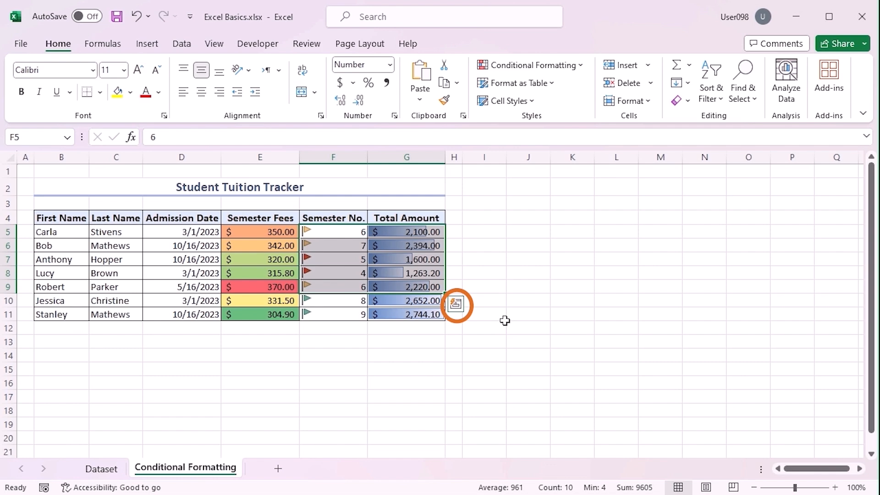
left_click(456, 308)
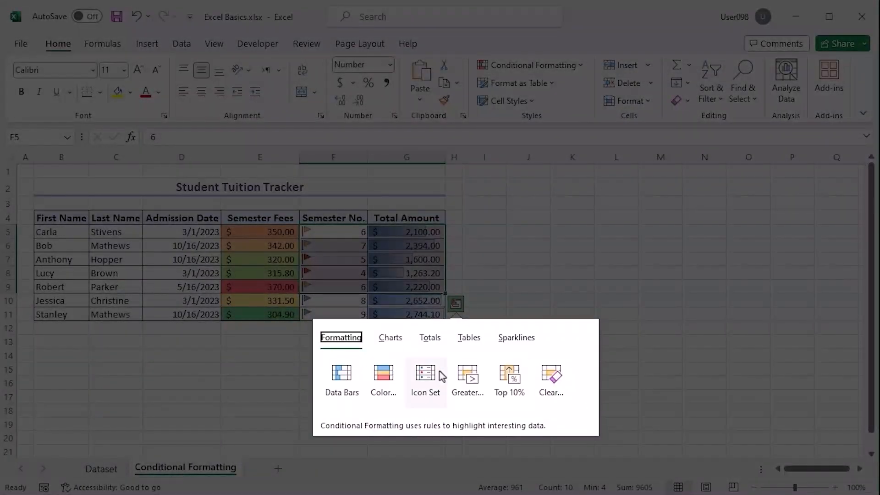
left_click(389, 338)
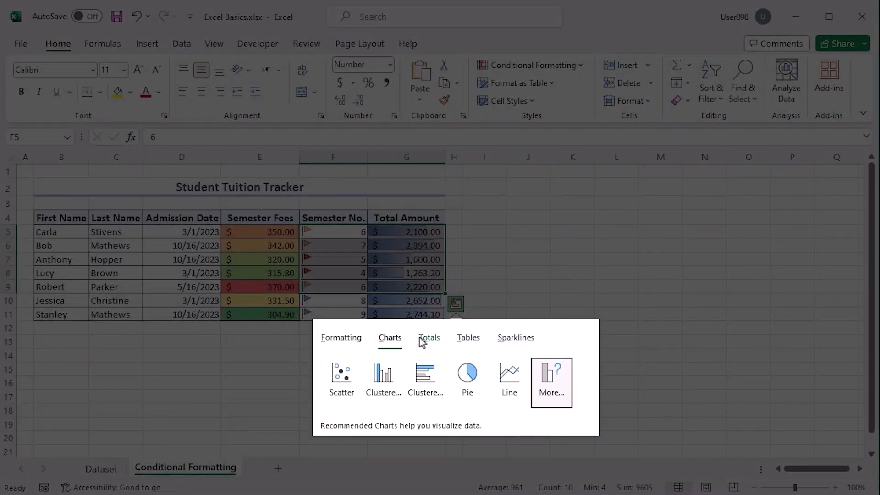
left_click(423, 339)
left_click(468, 339)
left_click(515, 339)
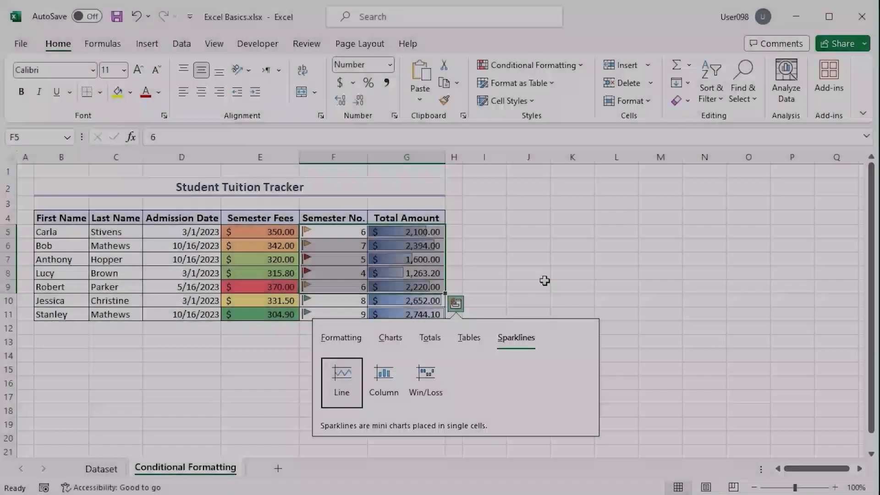
left_click(531, 289)
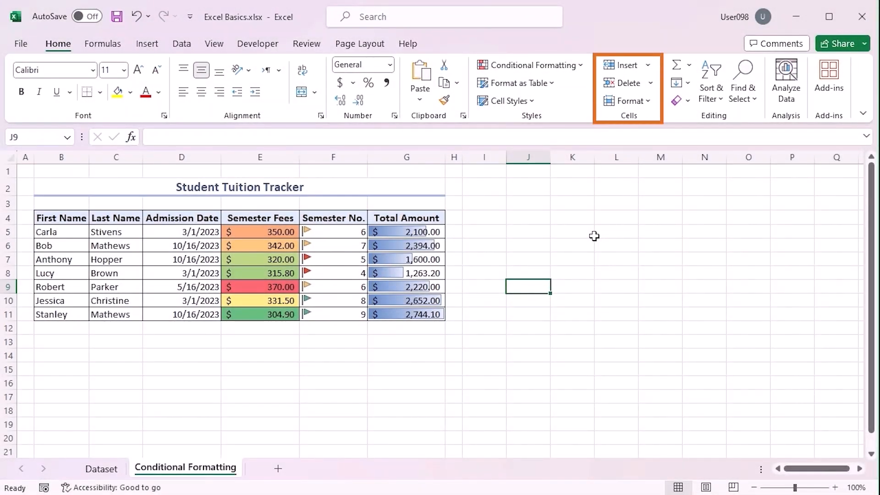
left_click(646, 66)
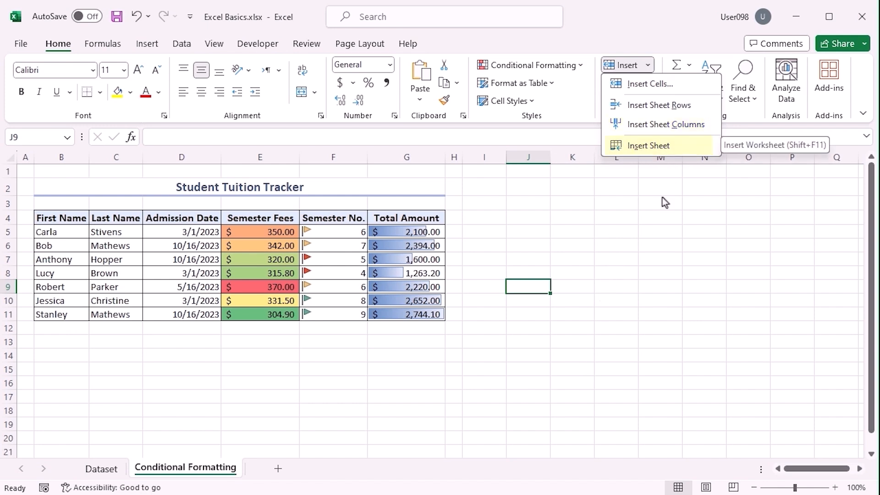
left_click(650, 83)
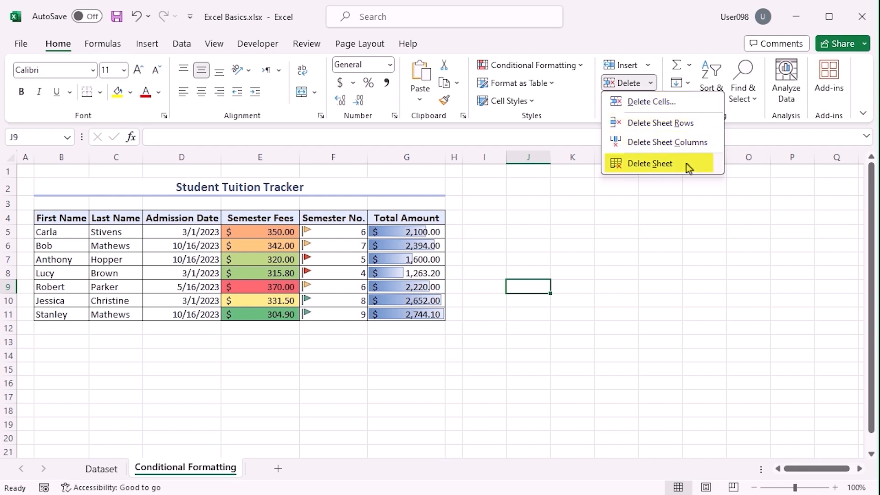
left_click(620, 218)
left_click(647, 101)
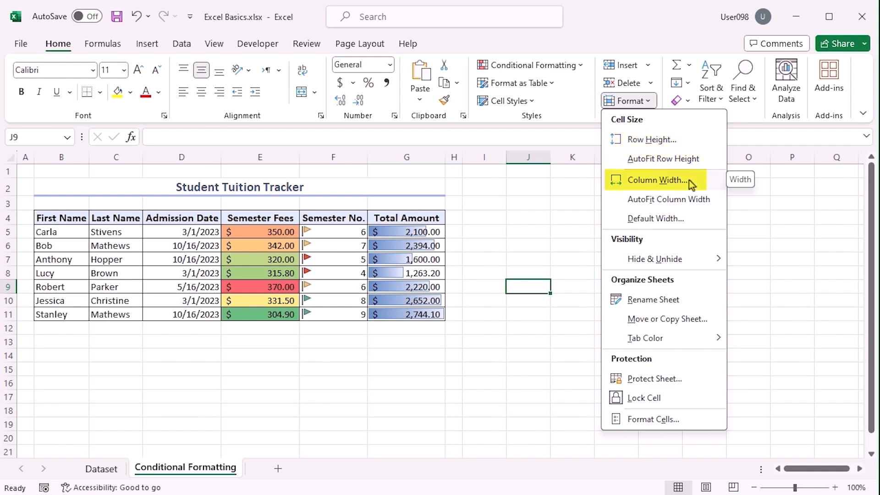
mouse_move(683, 261)
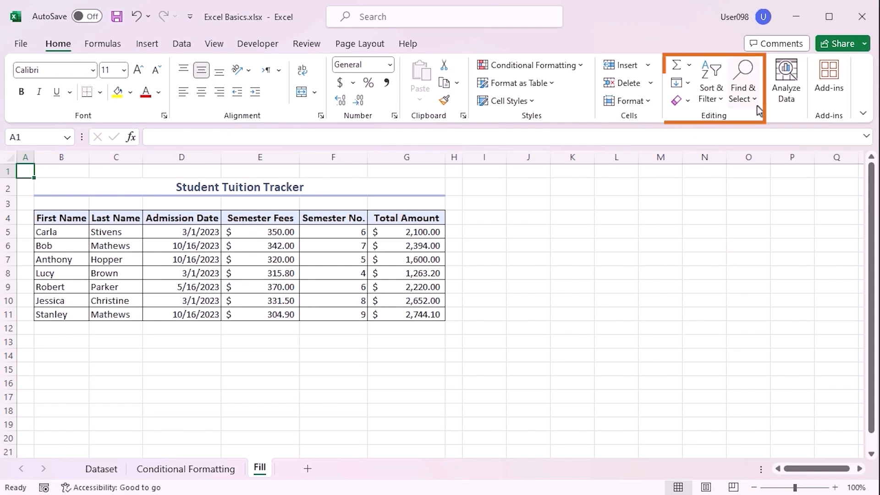
Step: Total the Total Amount values G5:G11 in cell G12 with AutoSum
left_click(415, 326)
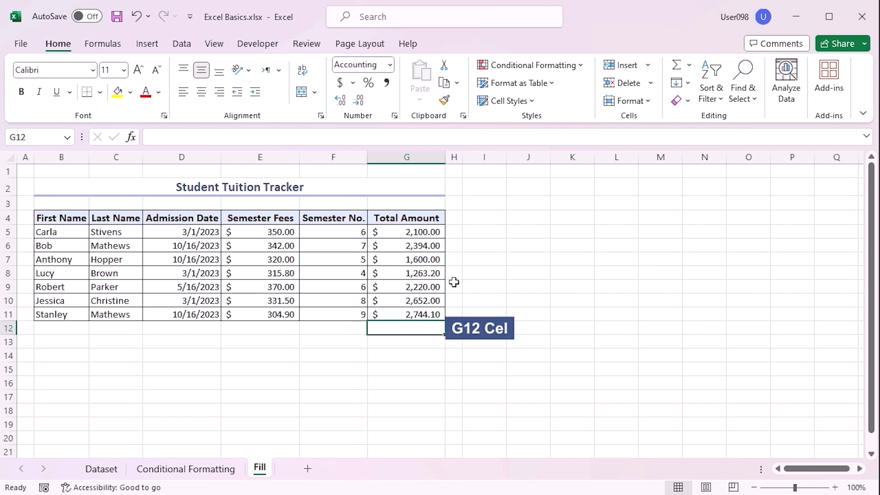
left_click(677, 69)
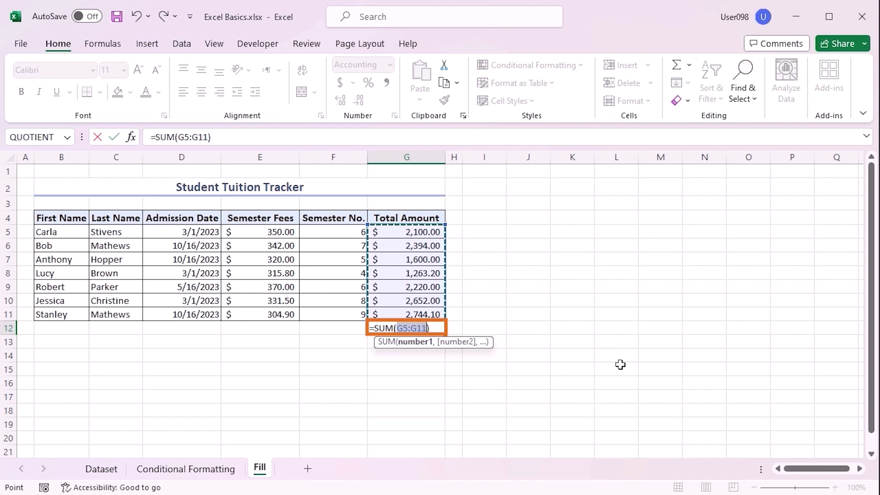
key("Return")
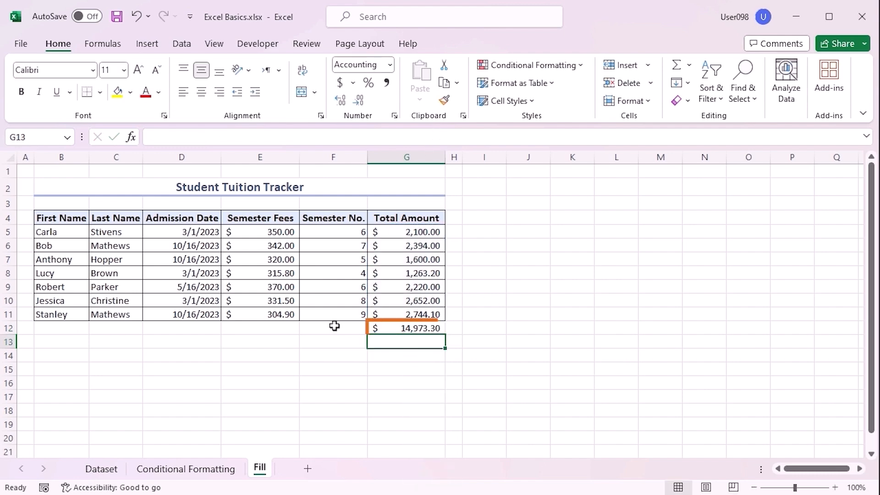
Step: Calculate the average of the Semester No. values in cell F12 using the AutoSum Average function
left_click(328, 325)
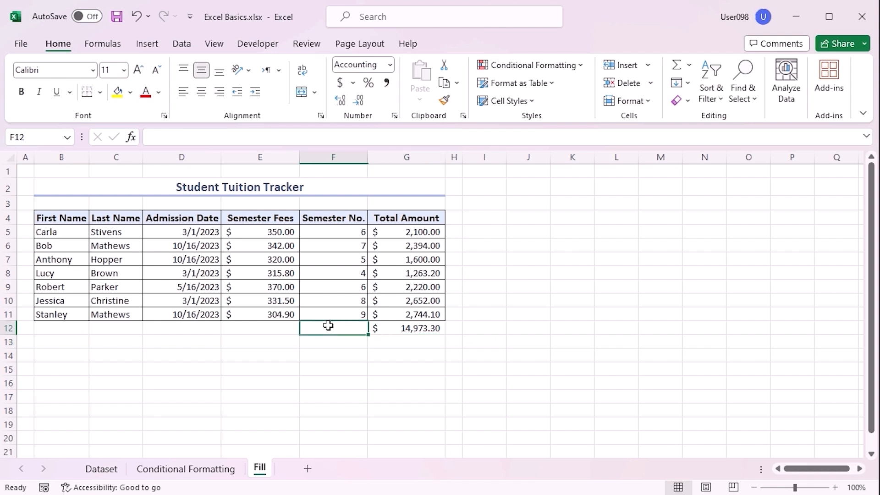
left_click(689, 68)
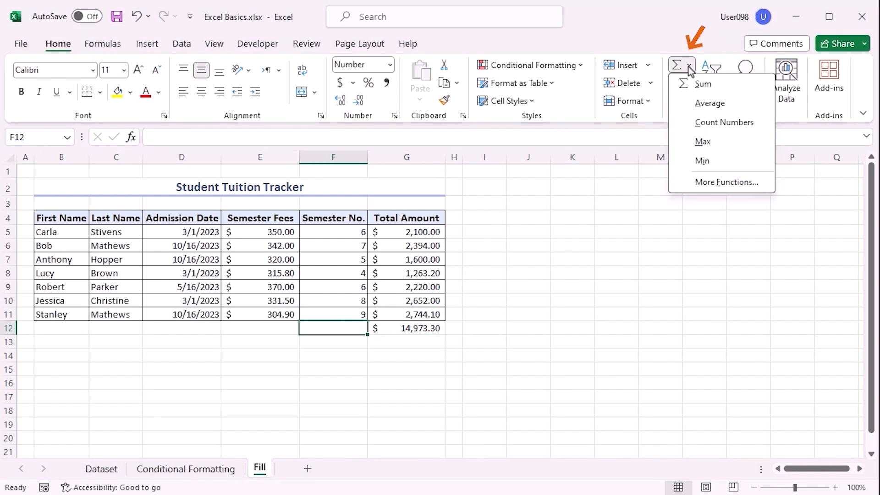
left_click(709, 104)
key("Return")
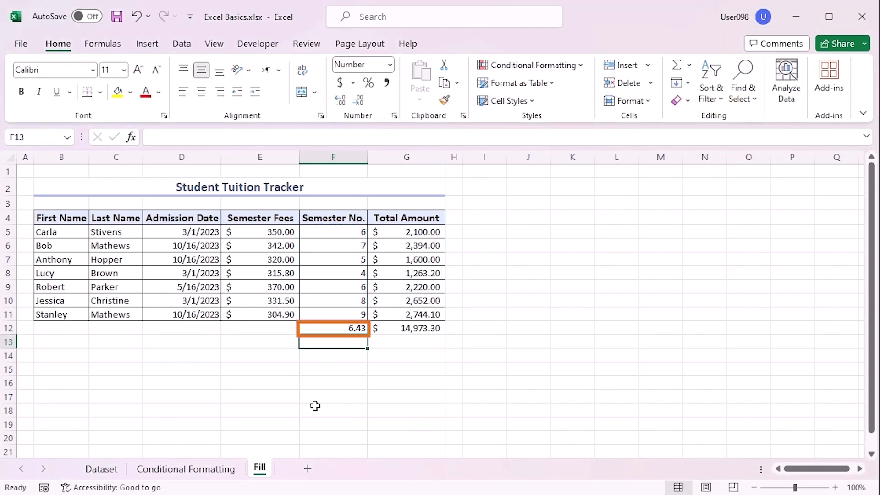
Step: Find the maximum of the Semester Fees values in cell E12 using the AutoSum Max function
left_click(268, 333)
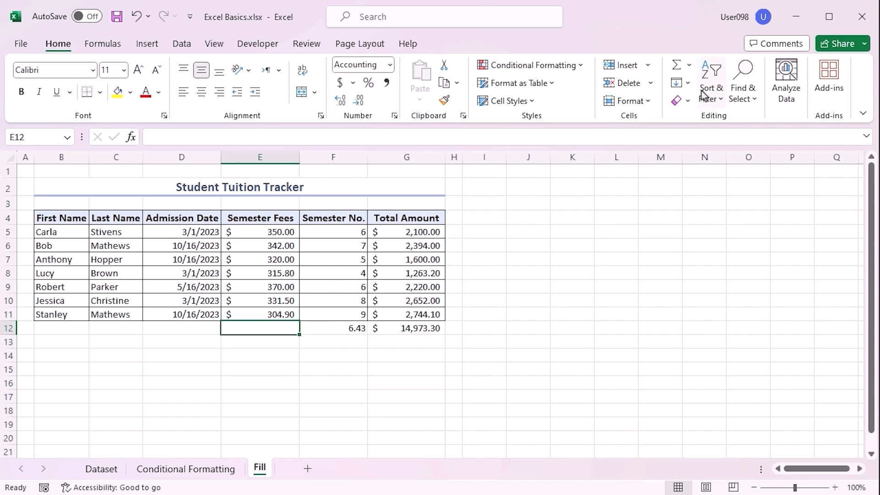
left_click(690, 65)
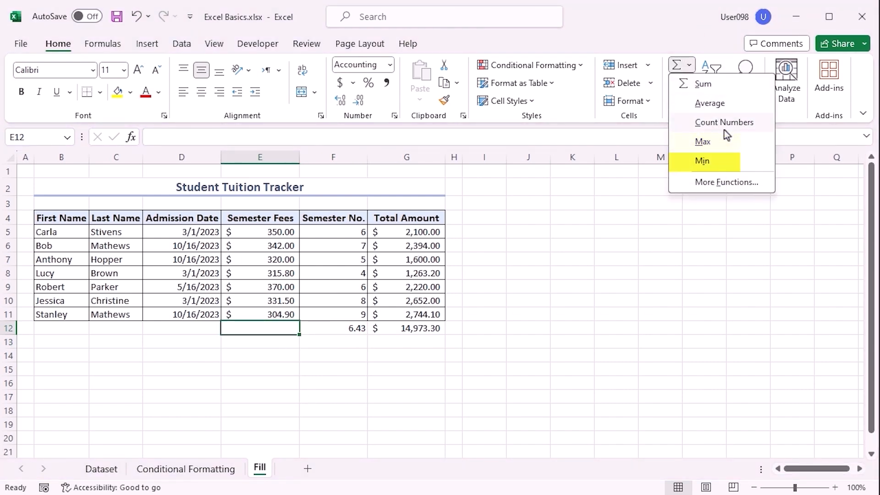
left_click(727, 143)
key("Return")
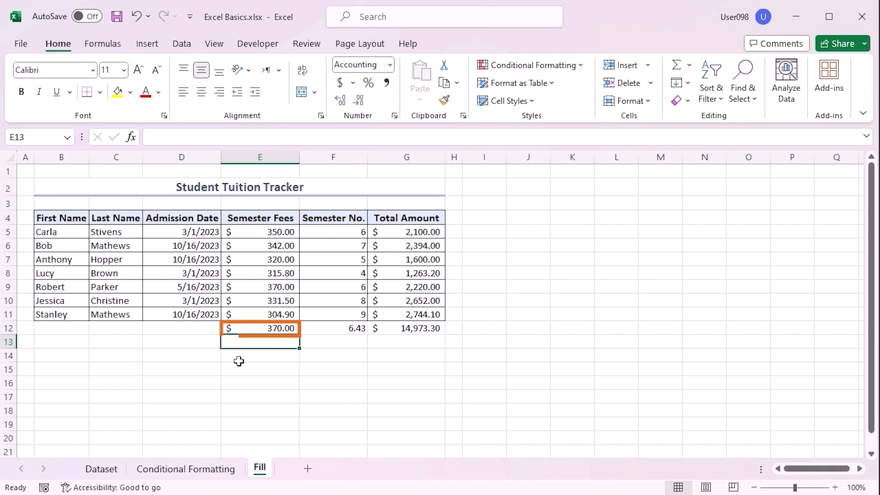
Step: Fill cell B12 down from the first name in the cell above it
left_click(62, 331)
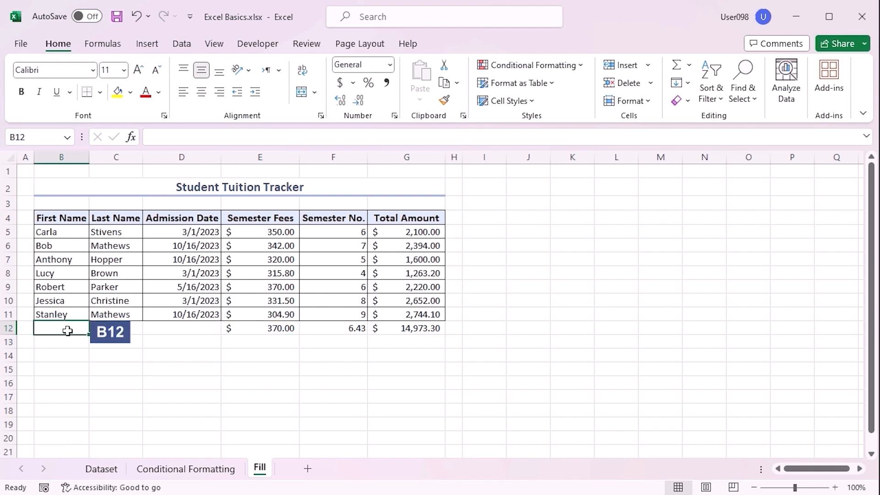
left_click(682, 81)
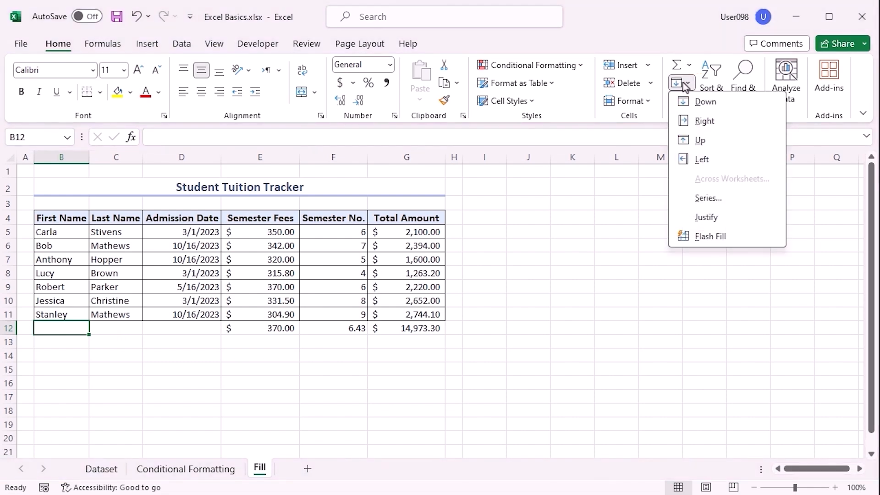
left_click(734, 102)
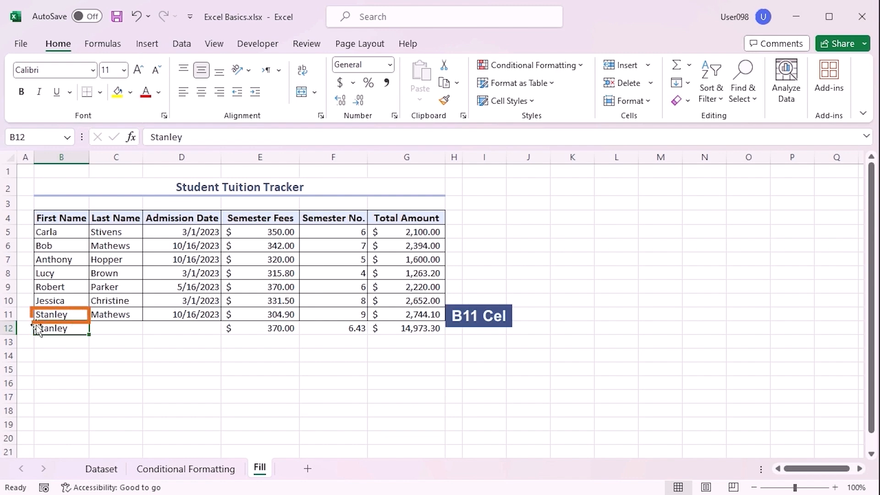
Step: Fill cell H5 from the Total Amount cell beside it with Fill Right, and autofit the width of column H
left_click(452, 232)
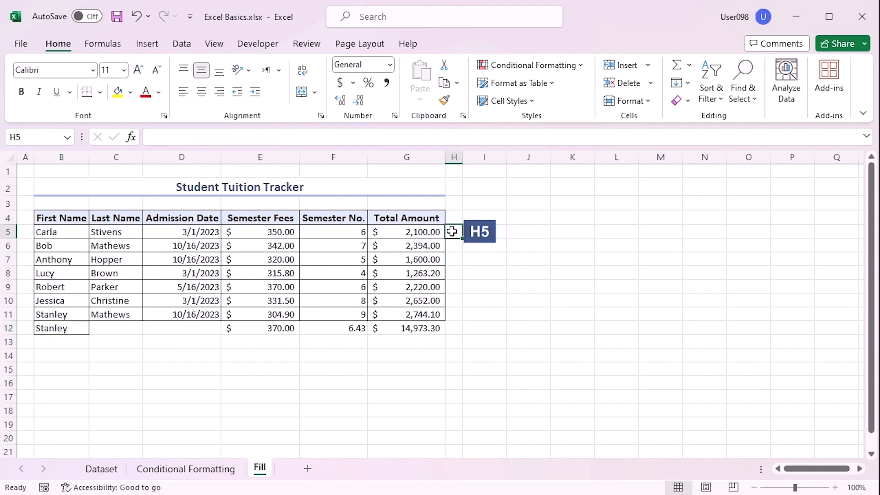
left_click(680, 85)
left_click(736, 122)
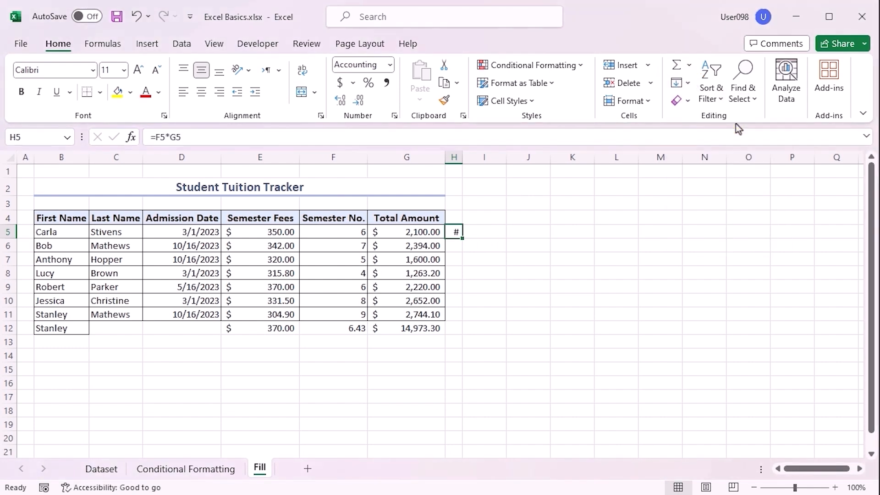
double_click(466, 156)
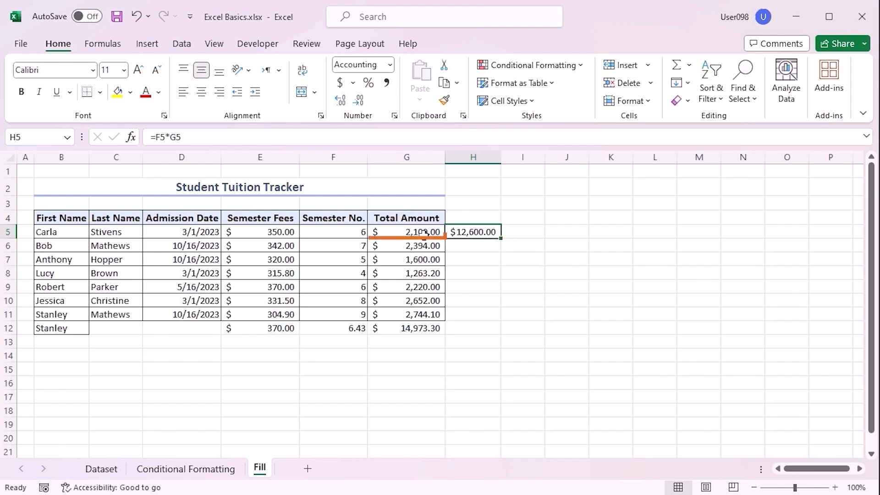
left_click(424, 234)
left_click(493, 233)
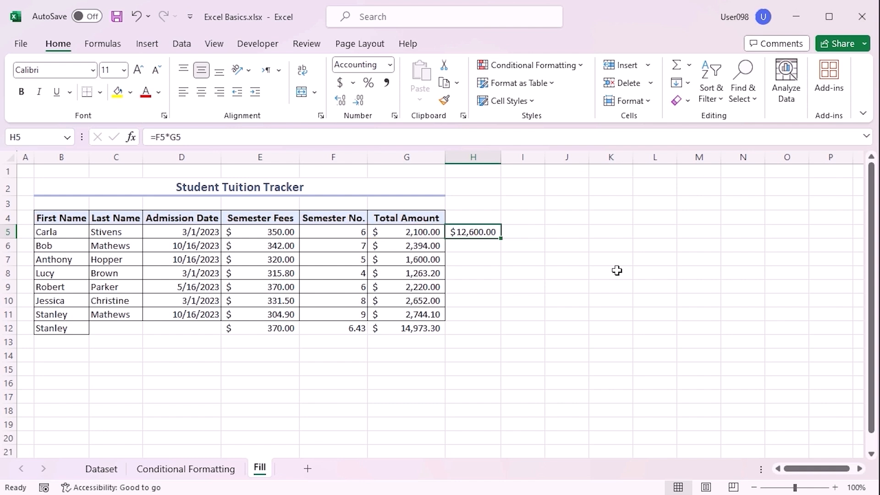
Step: Undo the column H width change and the fills in H5 and B12, and check the list of undoable actions
key("ctrl+z")
key("ctrl+z")
key("ctrl+z")
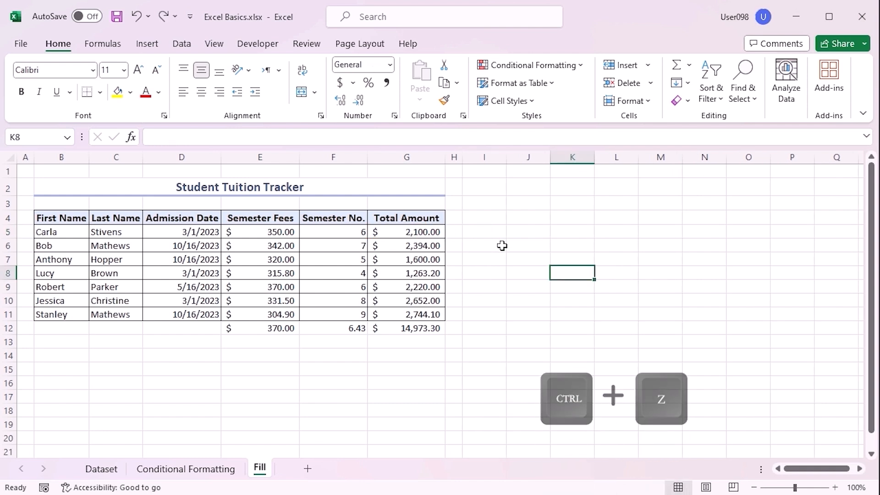
left_click(149, 19)
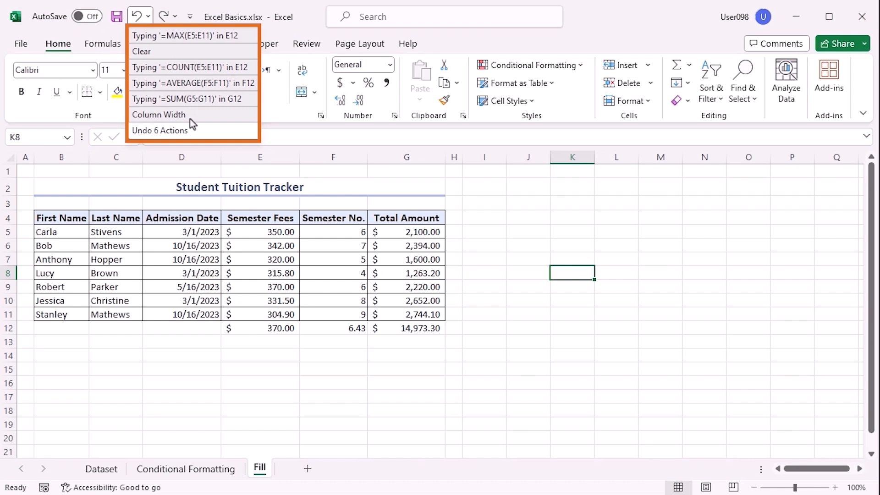
key("Escape")
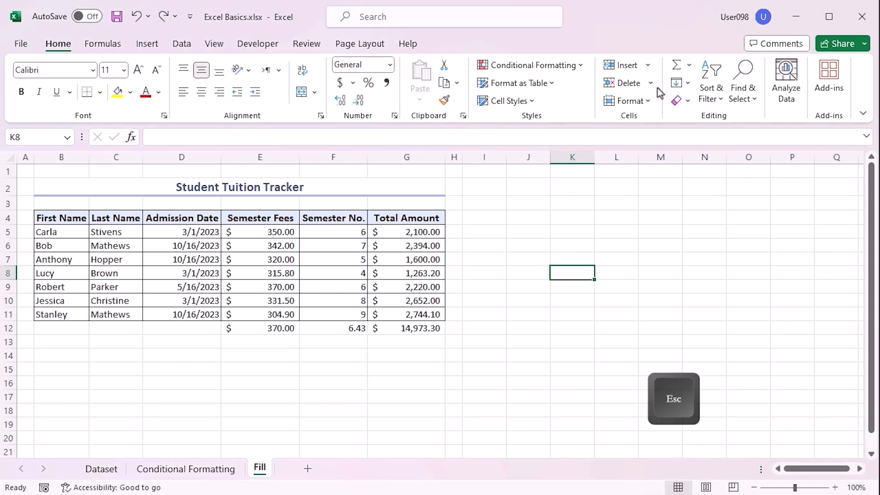
Step: Insert a blank column before the First Name column and enter 1 in cell B5
left_click(687, 84)
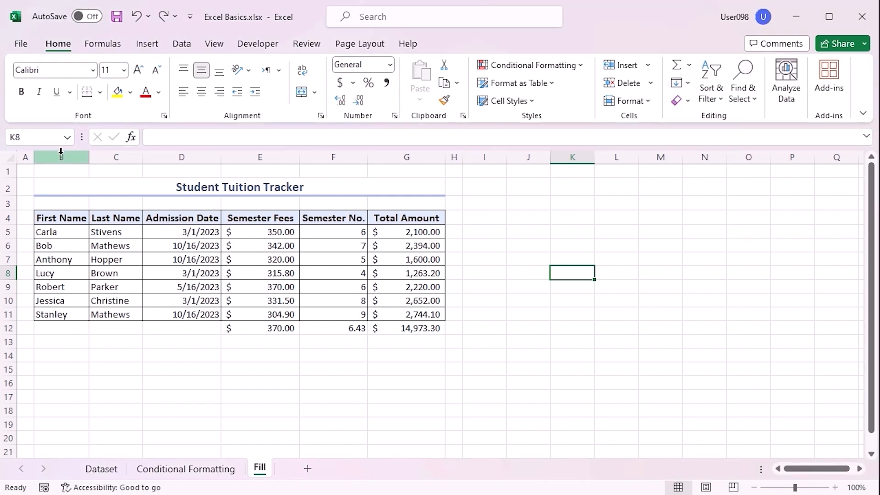
right_click(61, 152)
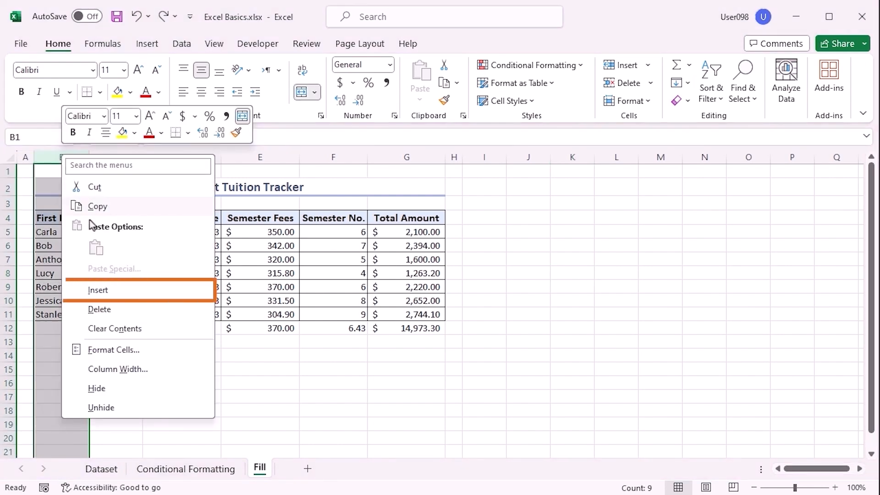
left_click(112, 292)
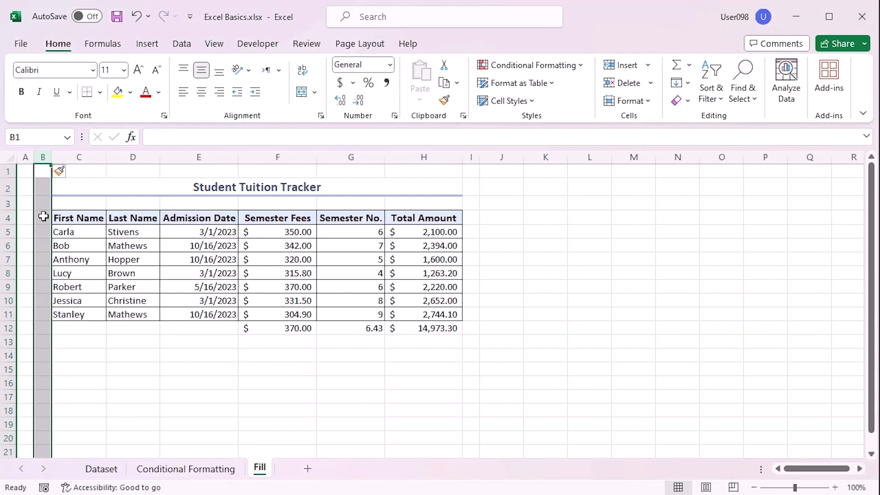
left_click(41, 231)
type("1")
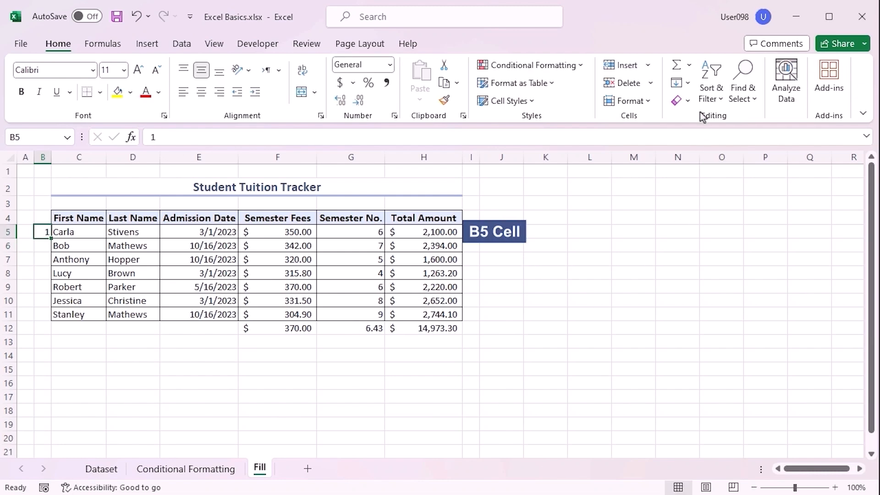
Step: Fill a linear series down the column from B5 with a step value of 5 and a stop value of 60
left_click(689, 81)
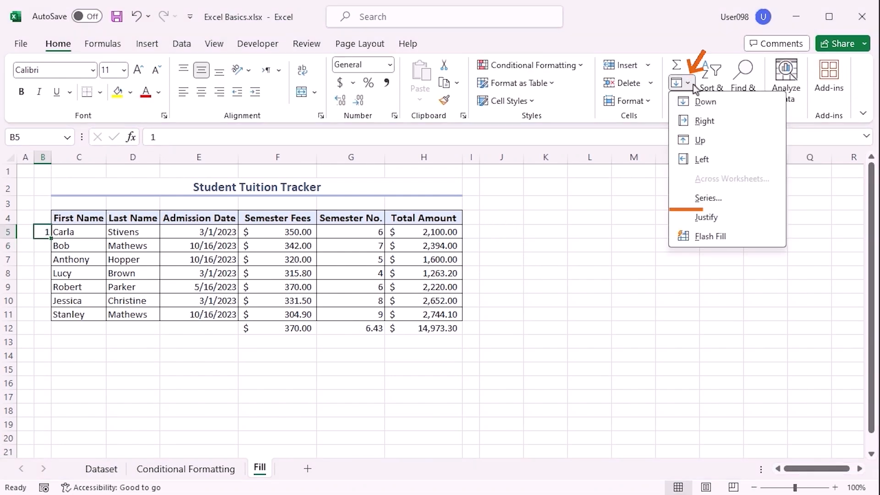
left_click(721, 199)
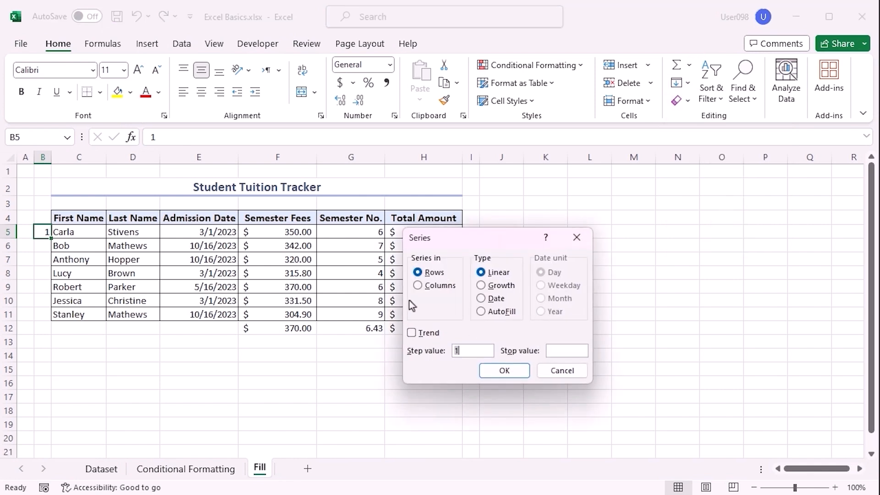
left_click(417, 288)
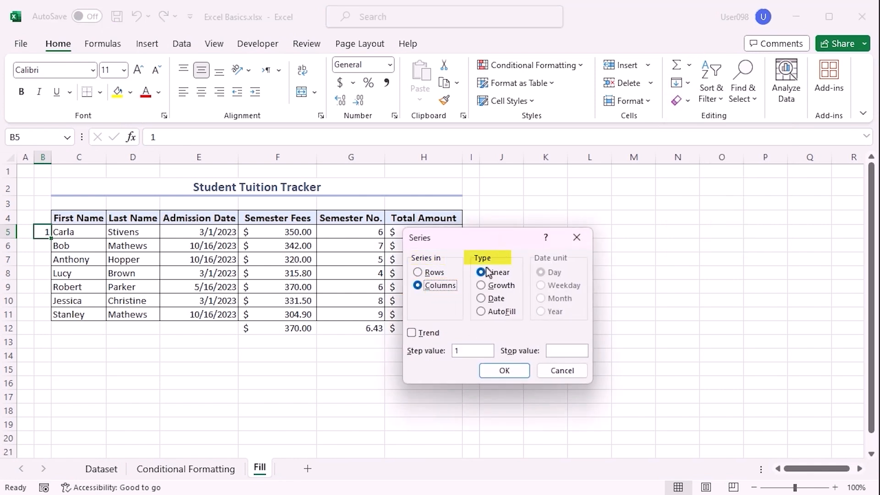
left_click(469, 351)
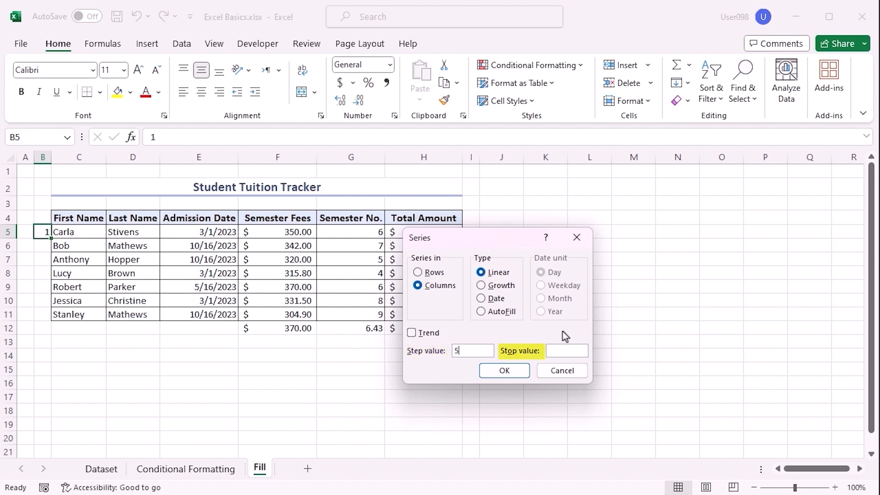
left_click(569, 350)
type("60")
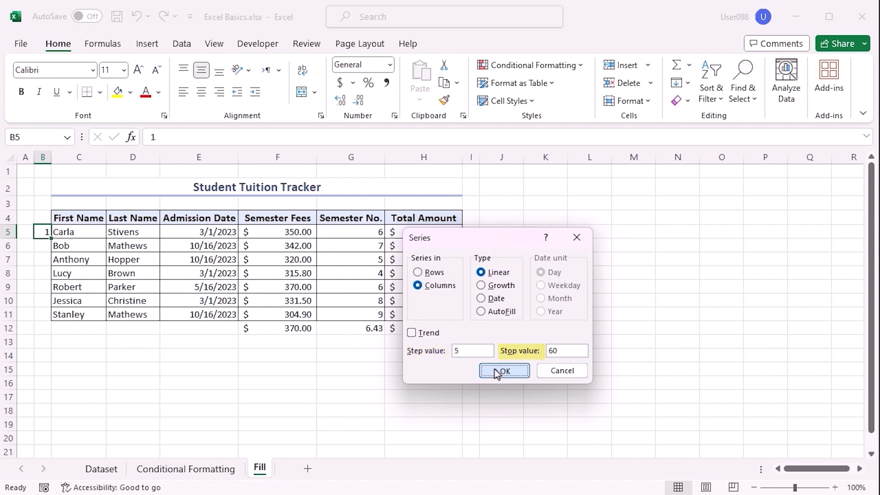
left_click(493, 369)
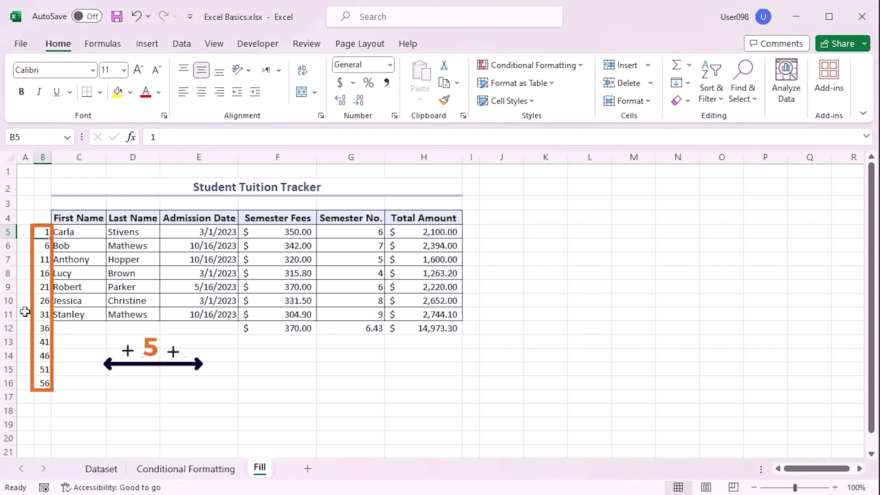
Step: Insert a blank column between the Last Name and Admission Date columns
left_click(683, 83)
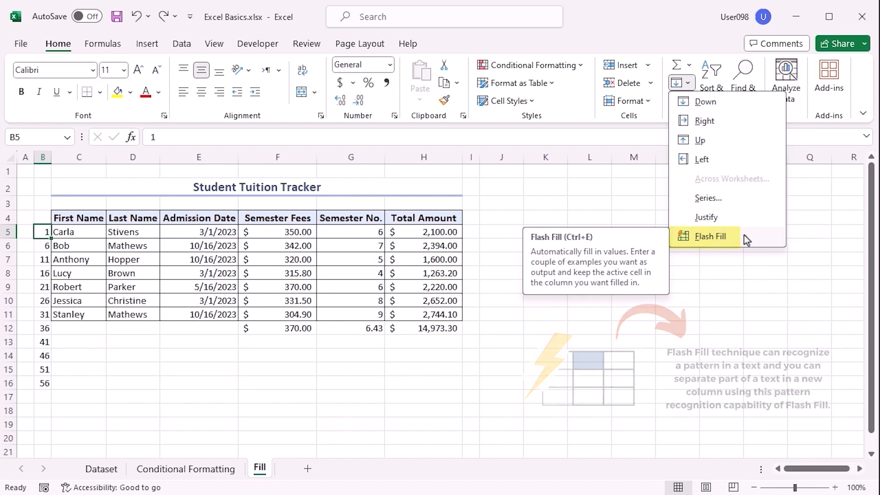
left_click(185, 153)
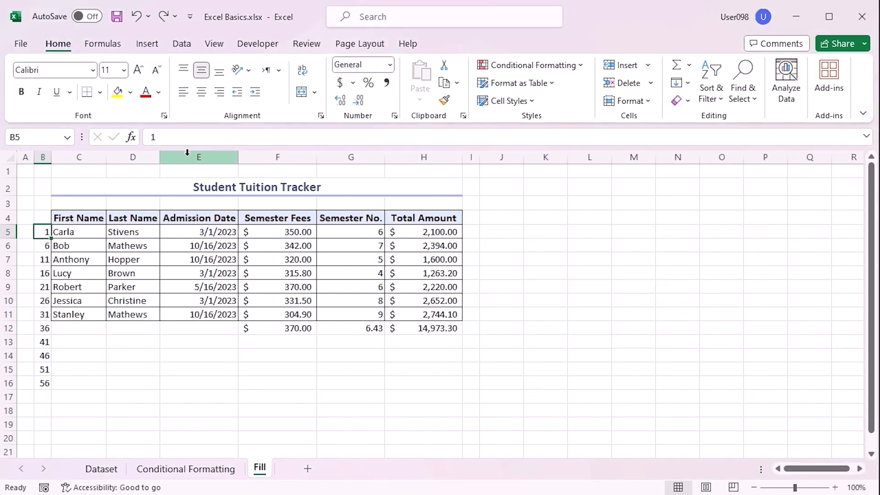
right_click(187, 153)
left_click(236, 289)
Step: Enter the first student's full name in cell E5 and autofit the width of column E
left_click(167, 230)
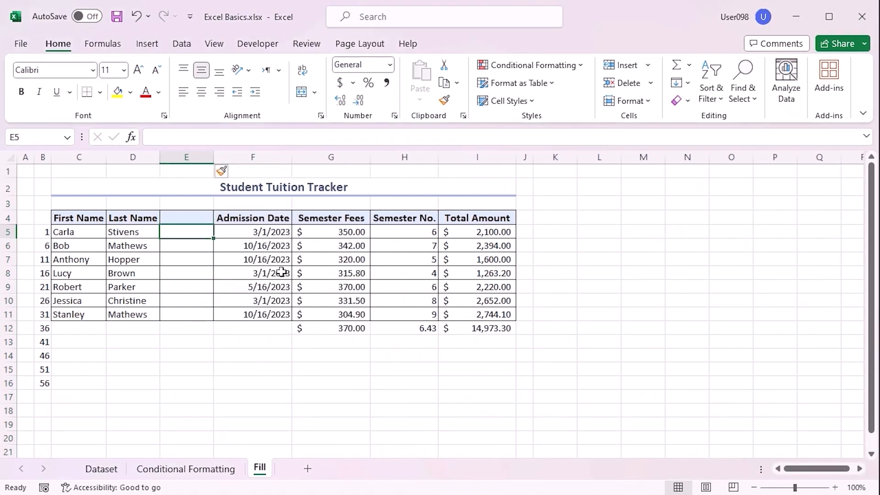
type("Carla")
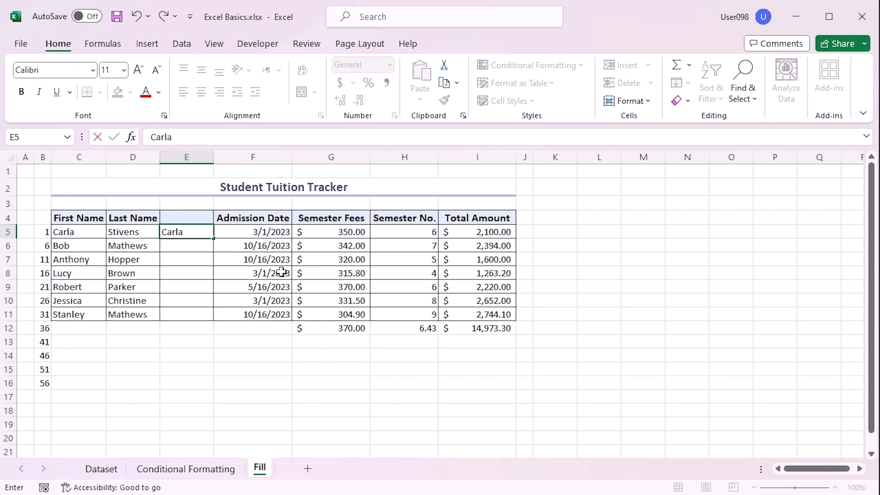
type(" Stivens")
key("Return")
double_click(213, 157)
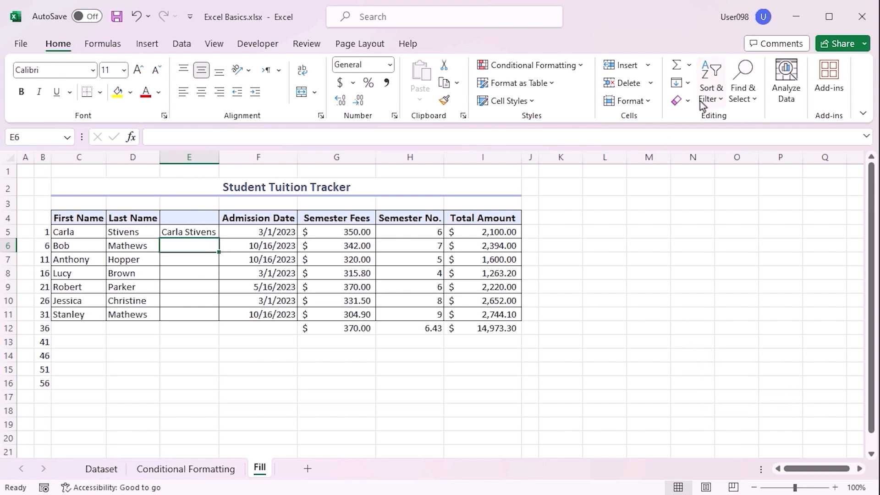
Step: Flash Fill the remaining full names in column E and autofit the column width
left_click(683, 82)
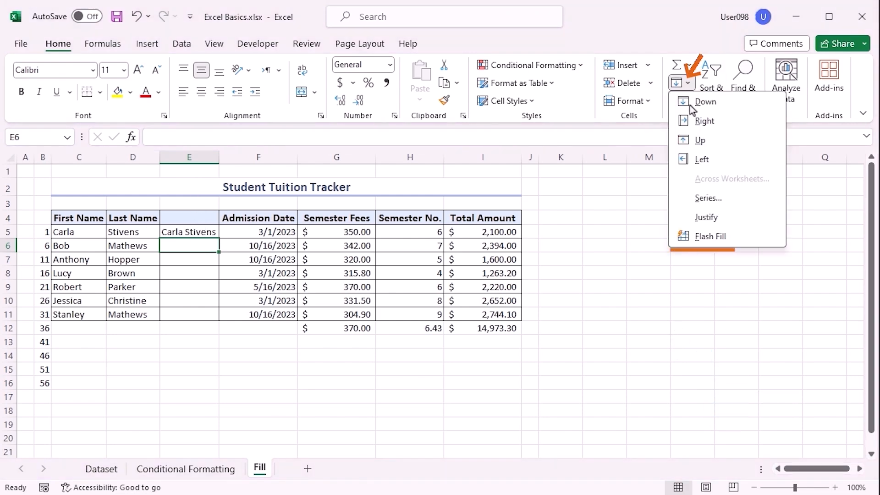
left_click(727, 236)
double_click(217, 157)
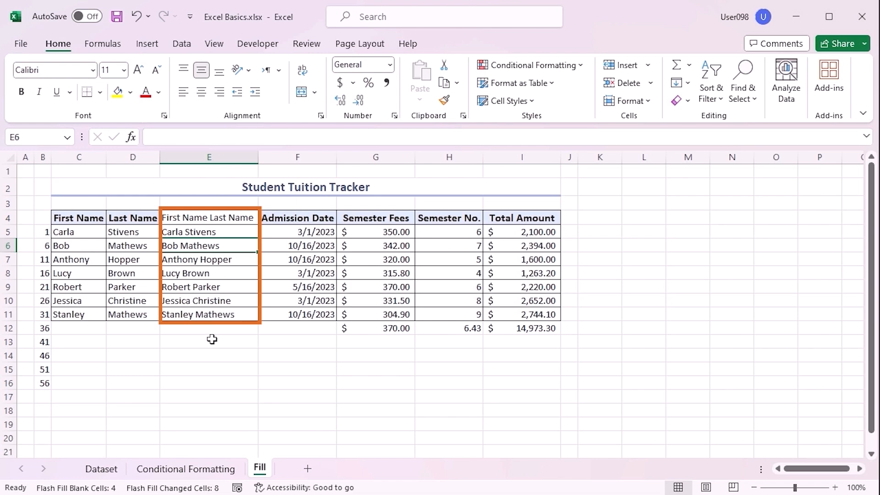
Step: Delete the full-name column E and clear both contents and formats from cells B12:B16
right_click(215, 157)
left_click(288, 312)
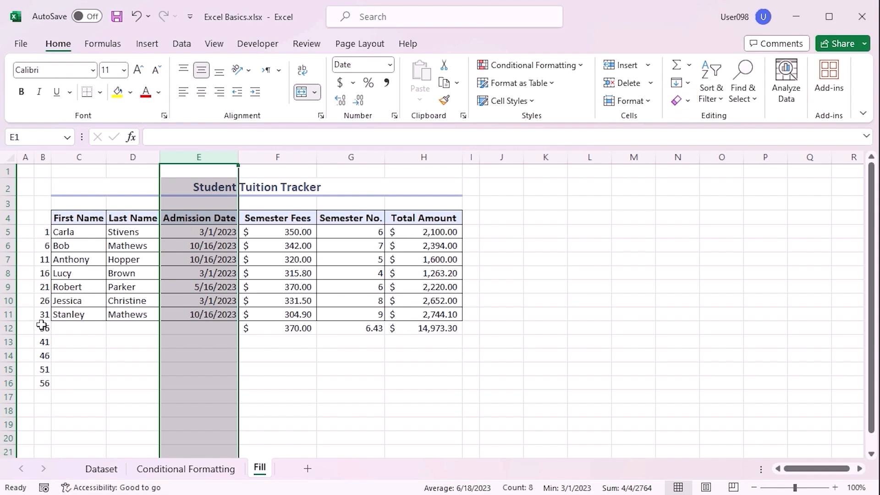
left_click_drag(44, 326, 43, 381)
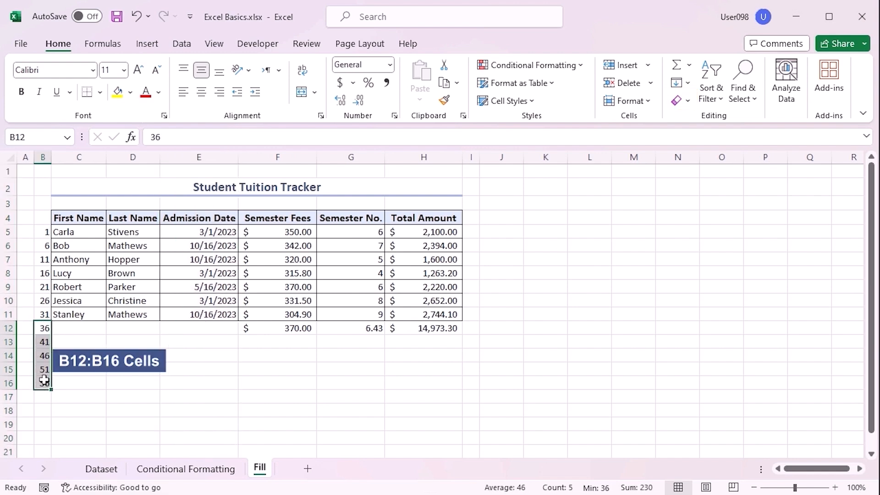
left_click(689, 100)
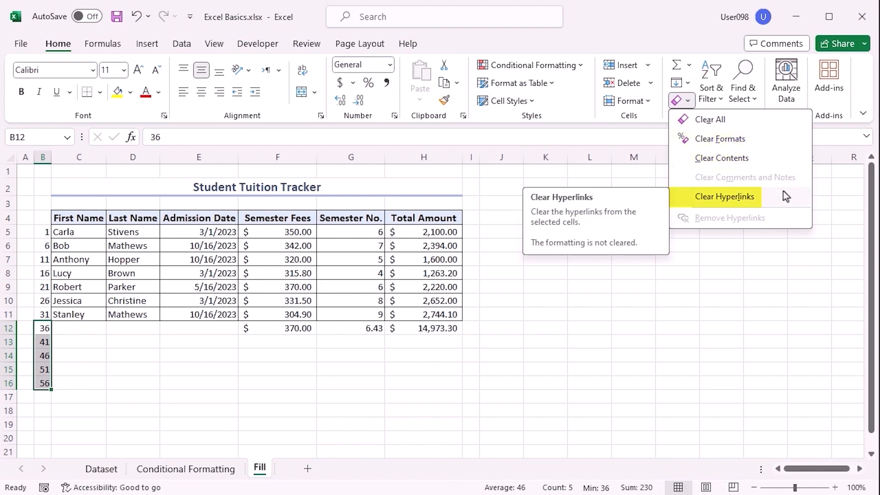
left_click(710, 119)
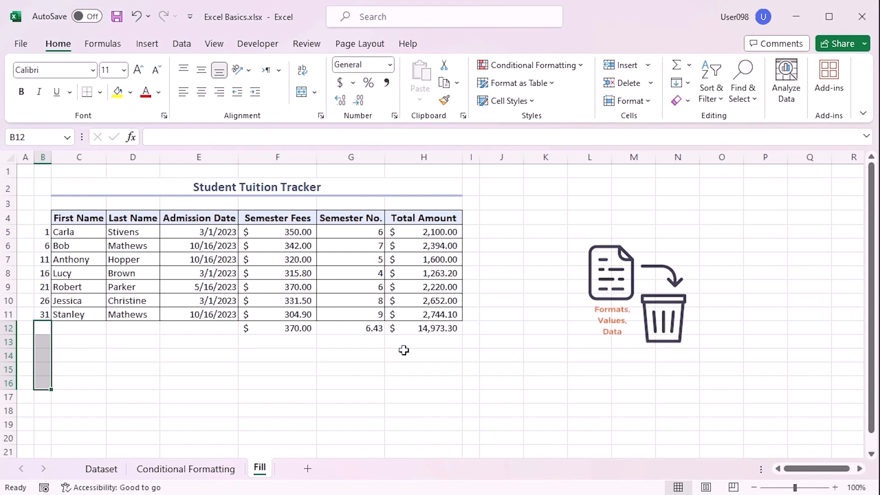
Step: Sort the student rows by First Name from A to Z using C4:C11 with the selection expanded, and undo the sort
key("ctrl+Home")
left_click(81, 157)
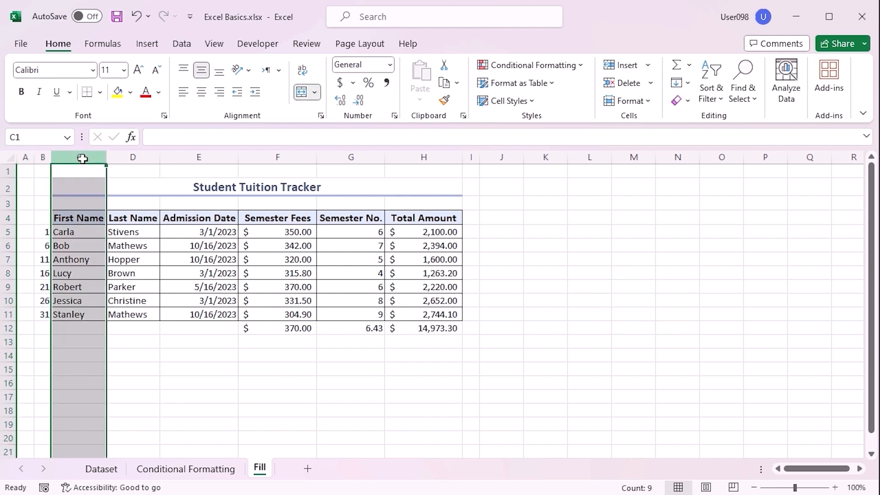
left_click_drag(78, 217, 78, 313)
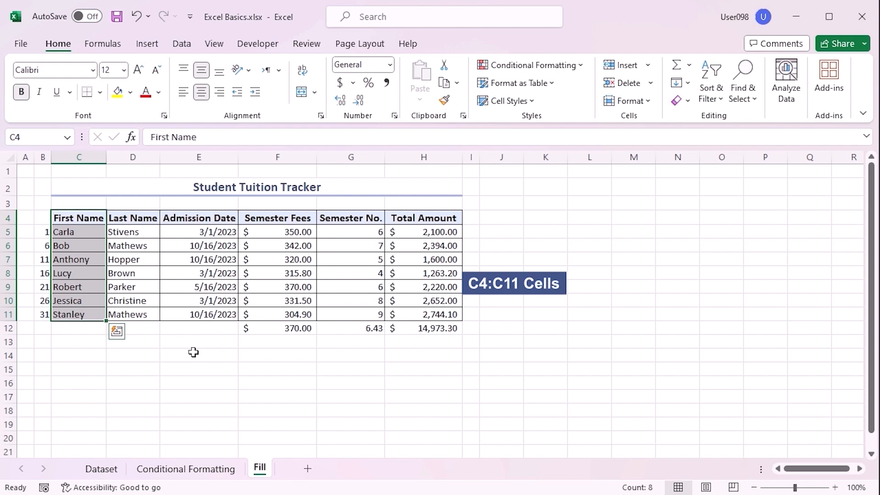
left_click(712, 99)
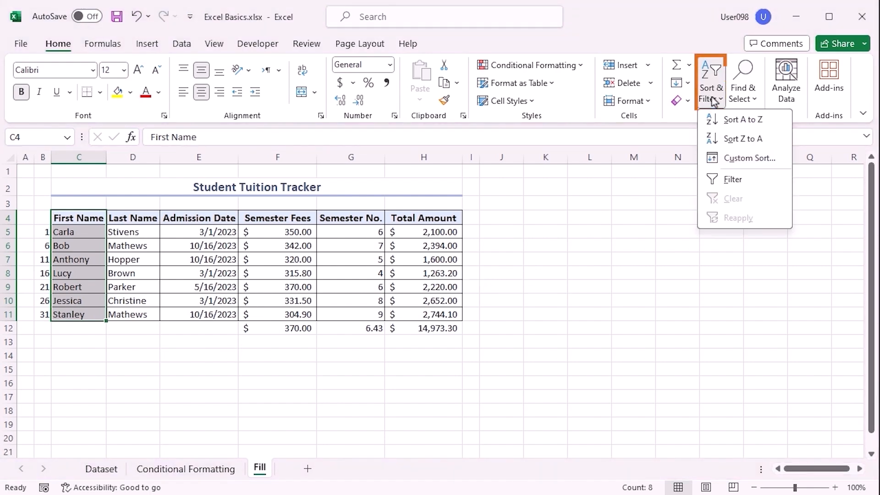
left_click(768, 120)
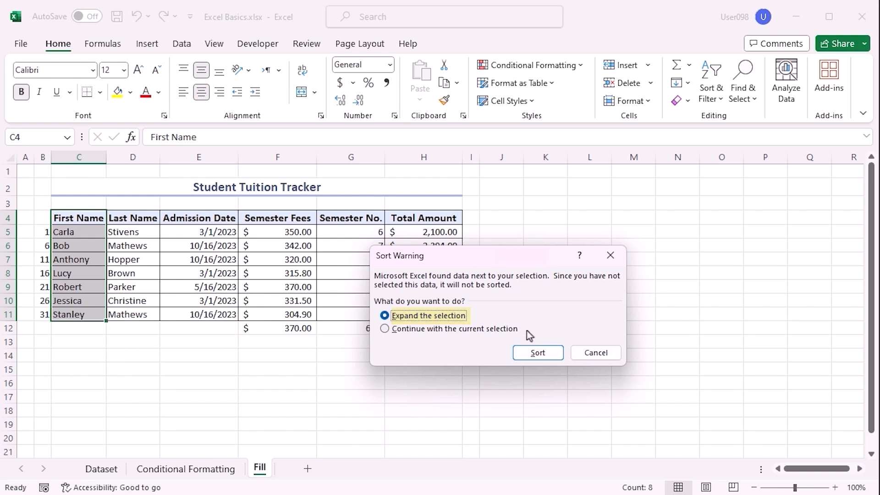
left_click(537, 352)
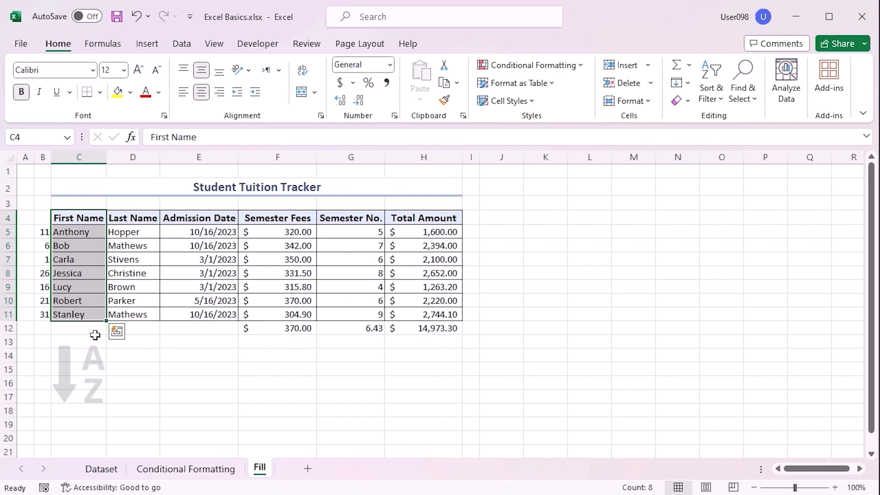
key("ctrl+z")
Step: Sort the rows by Total Amount from smallest to largest using H5:H11 with the selection expanded, and undo the sort
left_click_drag(413, 232, 411, 317)
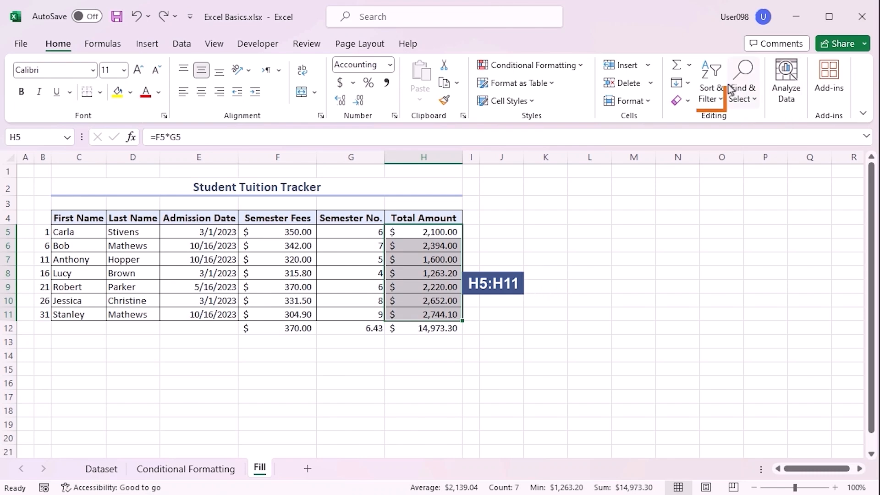
left_click(709, 95)
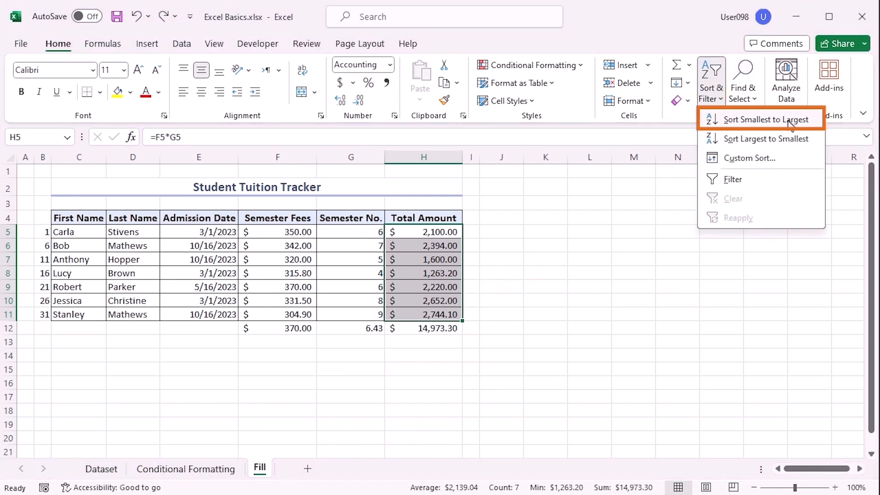
left_click(736, 120)
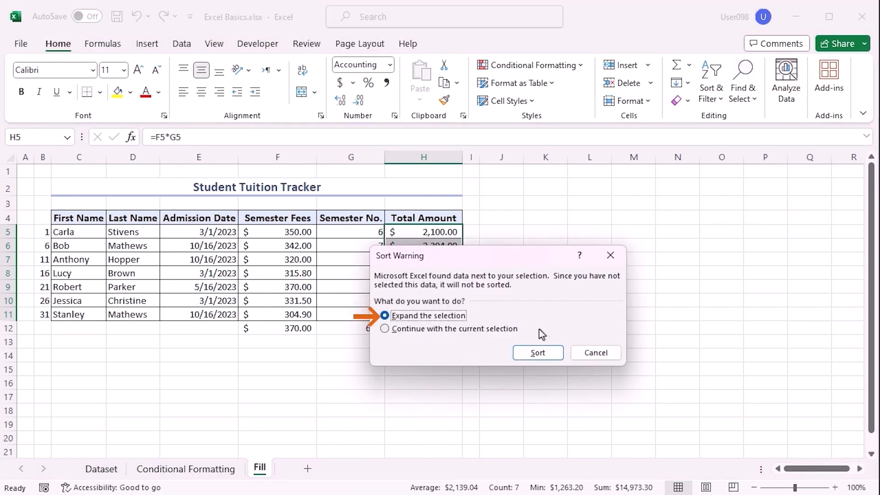
left_click(543, 351)
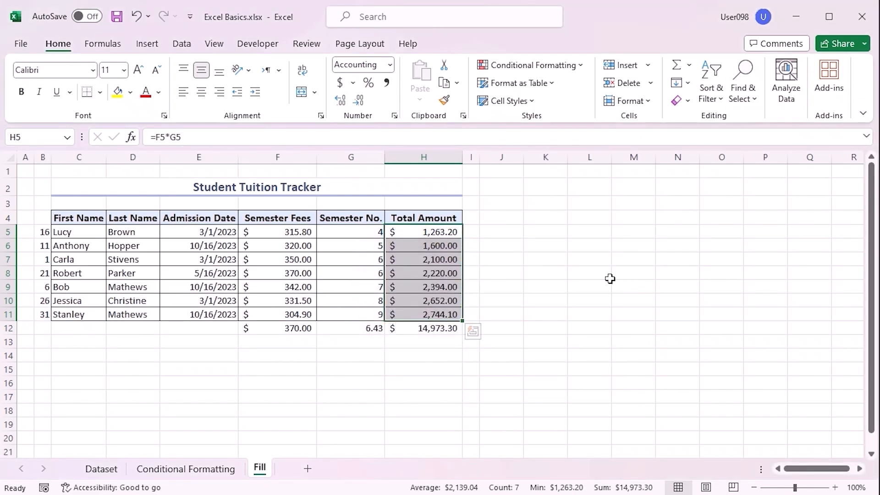
key("ctrl+z")
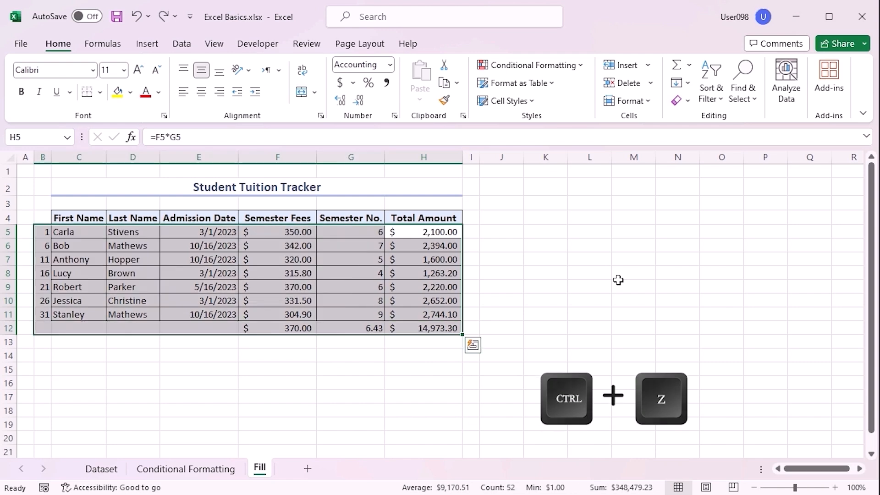
left_click(545, 273)
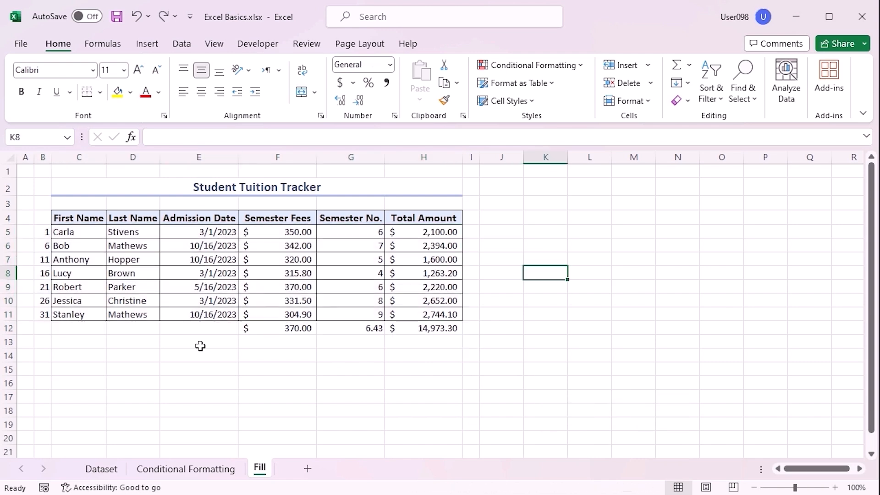
Step: Add a filter to the Admission Date range E4:E11 and autofit the width of column E
left_click_drag(200, 218, 213, 314)
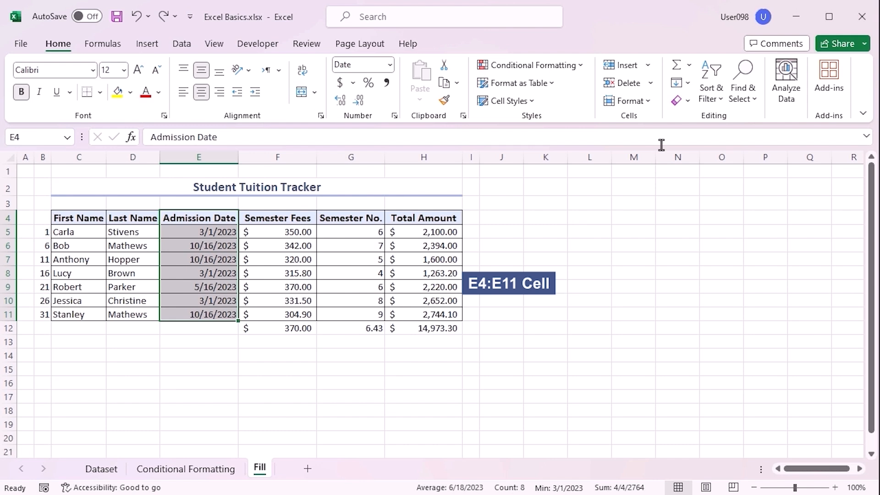
left_click(707, 98)
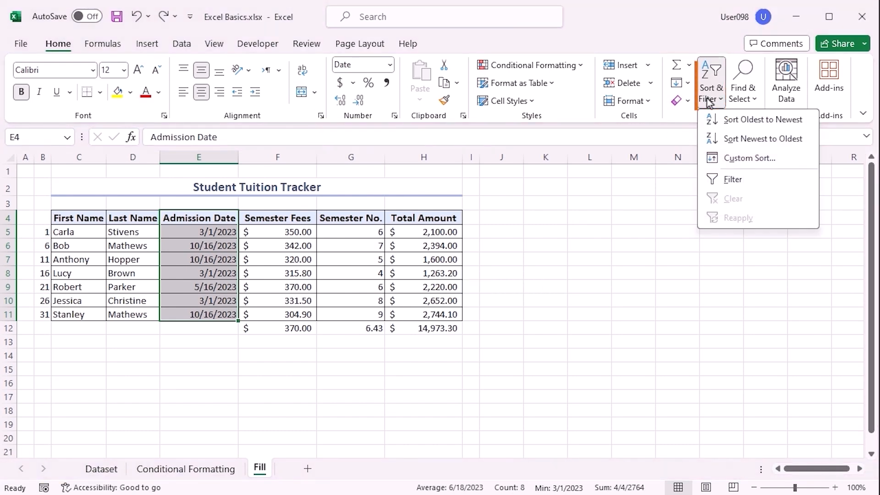
left_click(742, 177)
double_click(238, 161)
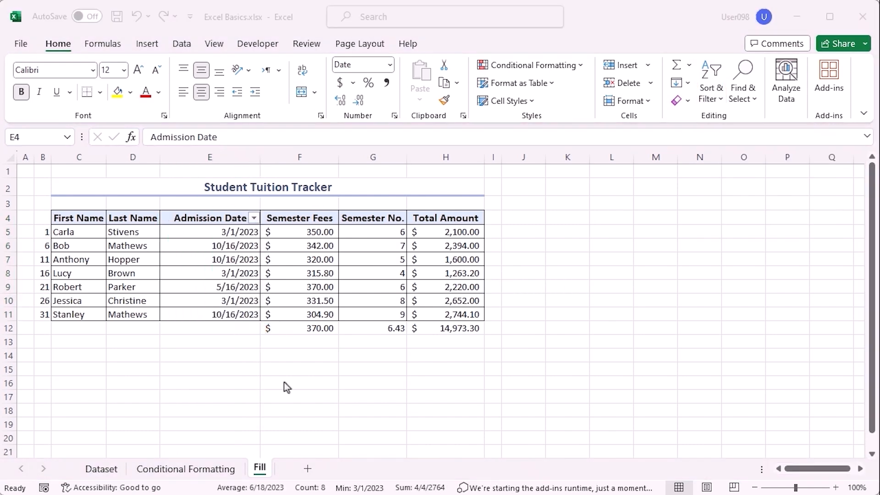
Step: Filter the Admission Date column to show only March 2023, and undo the filtering, the column width change and the added filter
left_click(255, 218)
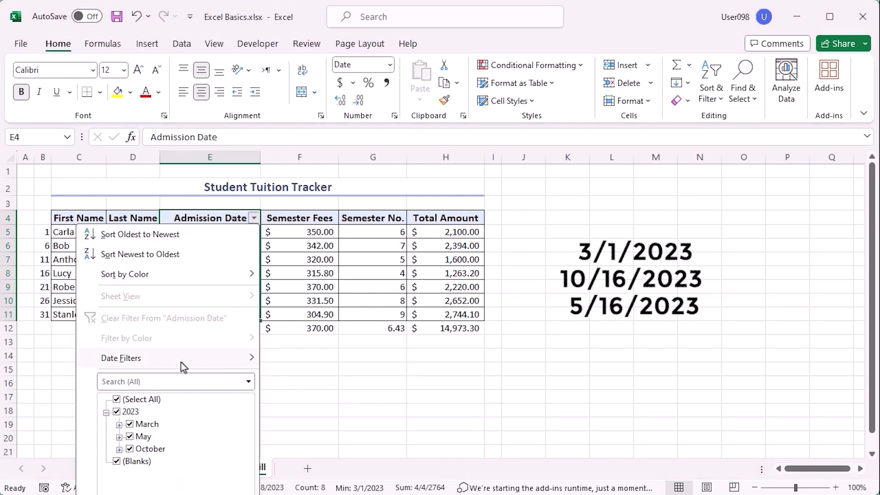
left_click(117, 400)
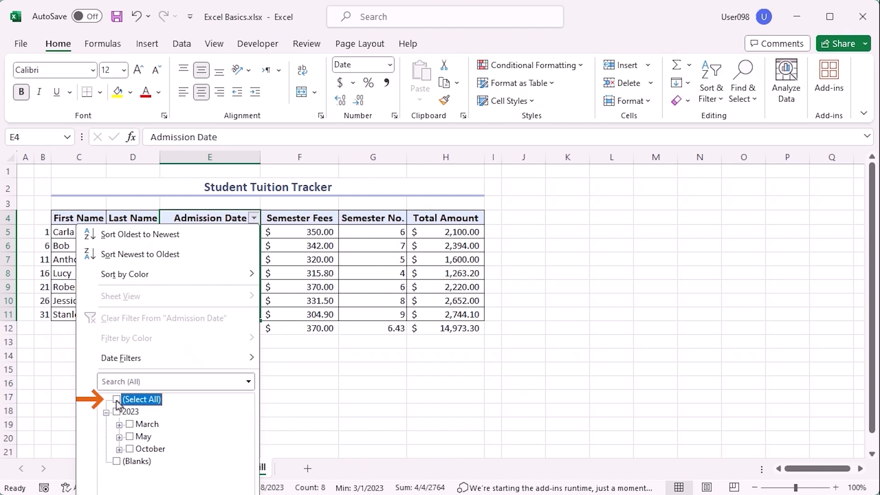
left_click(131, 425)
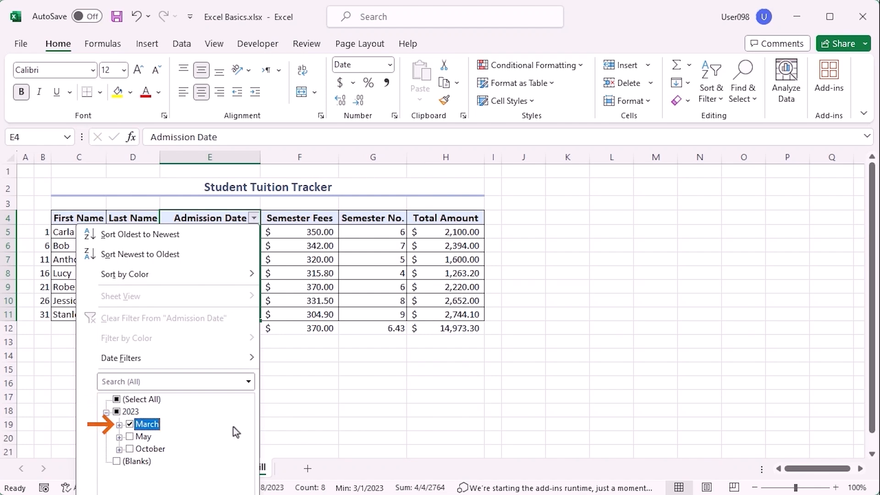
key("Return")
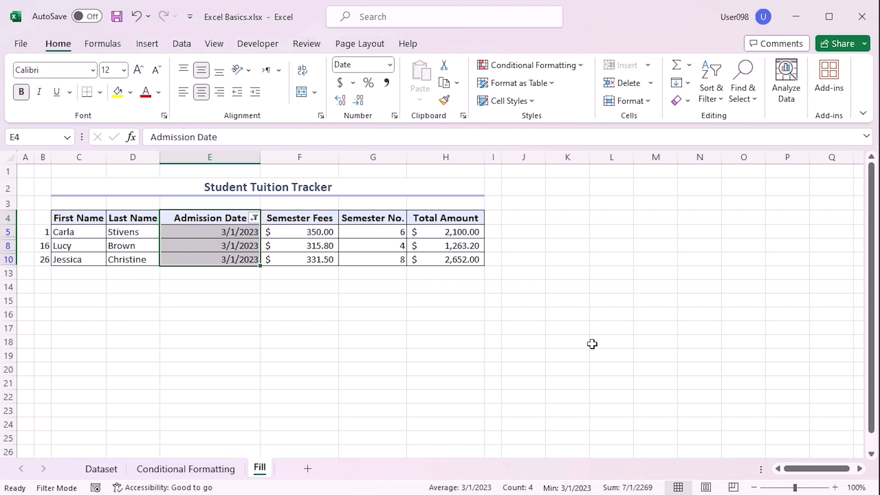
key("ctrl+z")
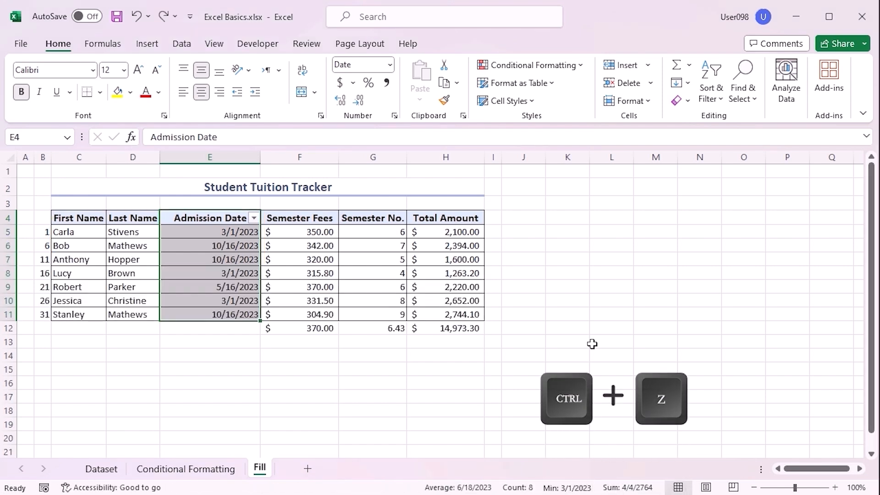
key("ctrl+z")
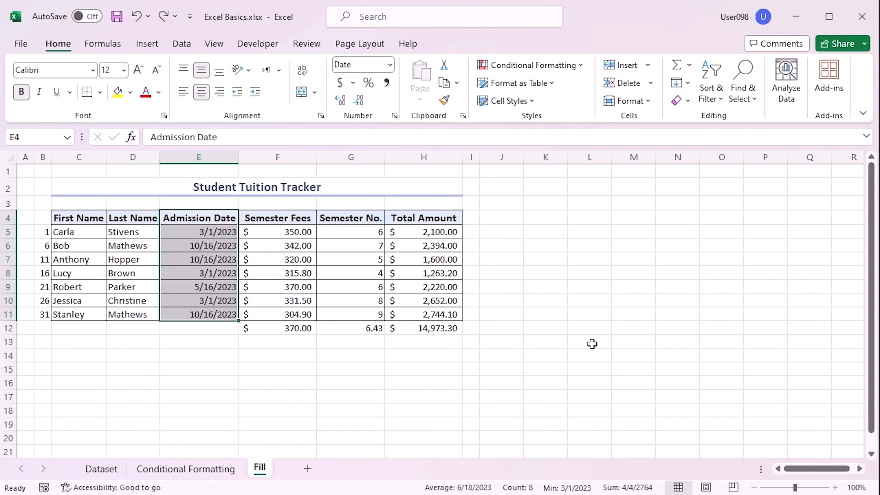
Step: Find all occurrences of the last name in cell D6 within the table range C4:H11
left_click(745, 97)
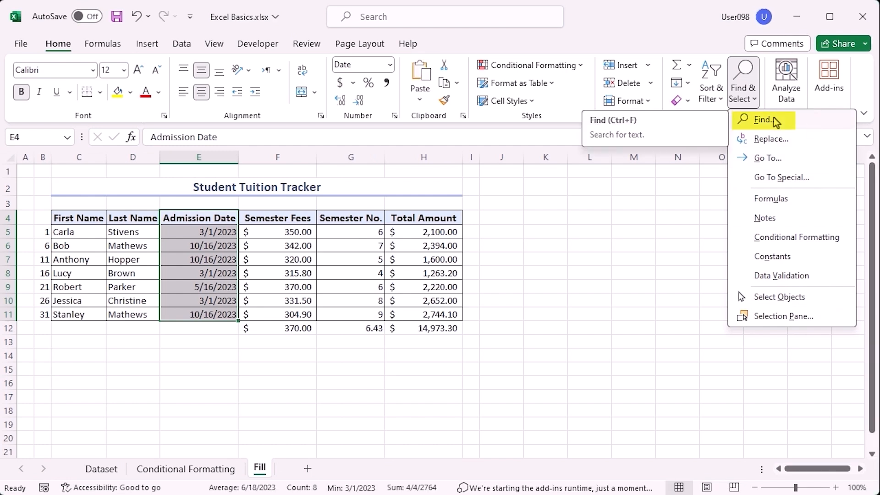
left_click(78, 216)
left_click_drag(78, 216, 431, 315)
left_click(743, 96)
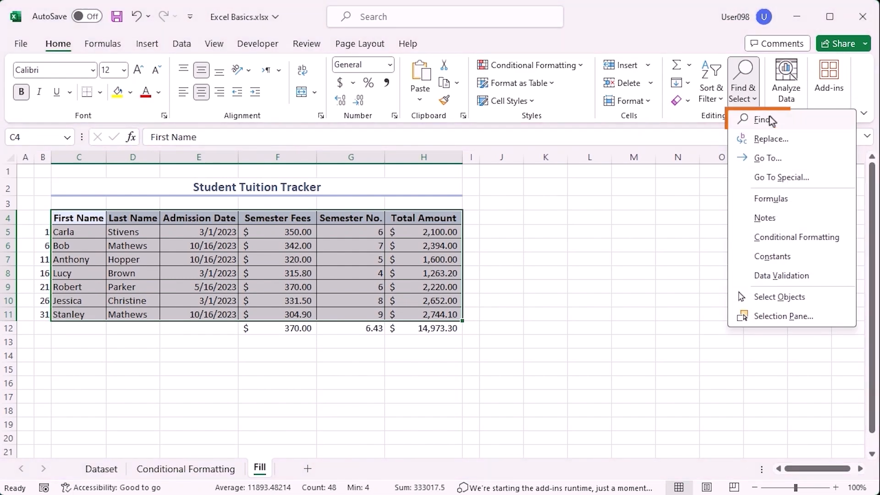
left_click(754, 119)
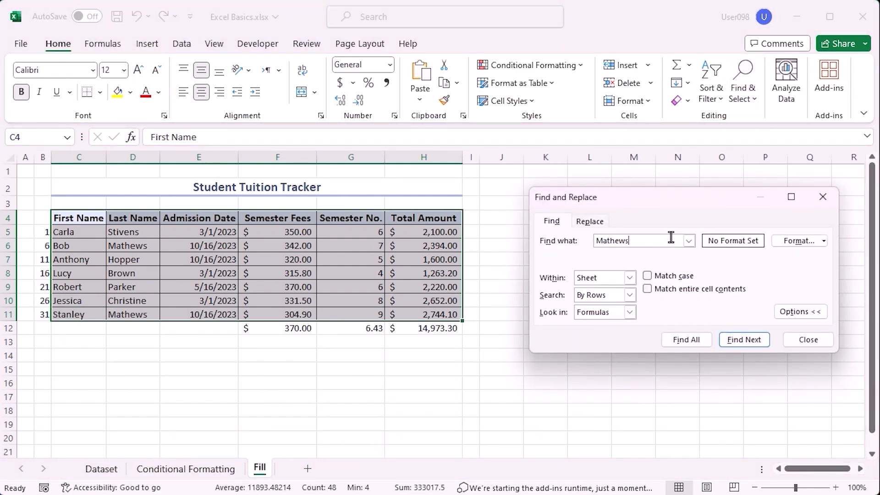
left_click(686, 340)
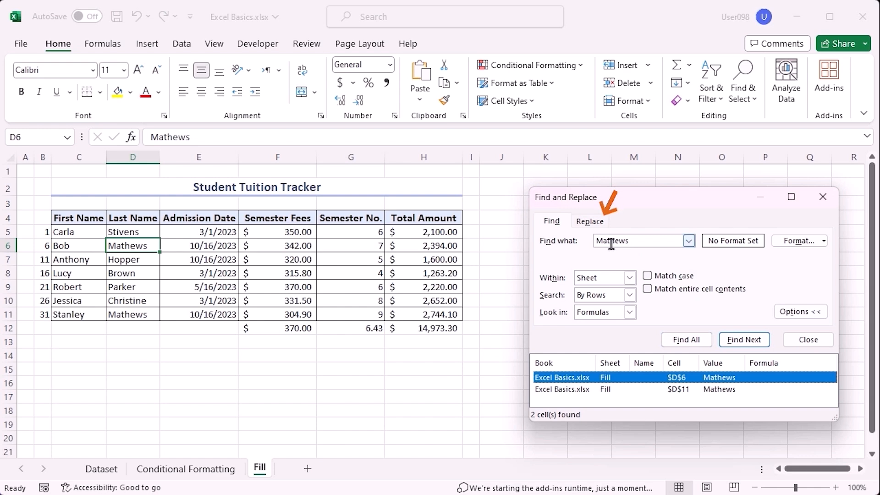
Step: Switch from finding to replacing the searched last name
left_click(593, 222)
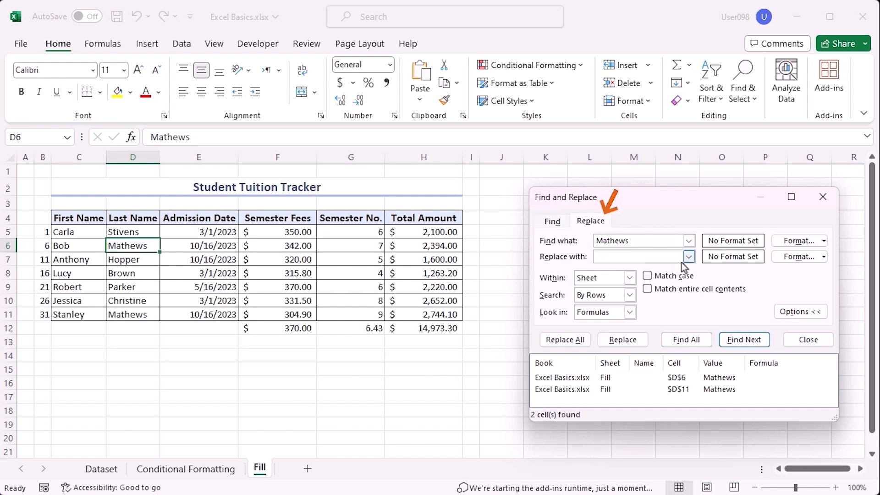
Step: Replace every occurrence of the searched last name with the new last name throughout the sheet, and finish with Find and Replace
left_click(657, 258)
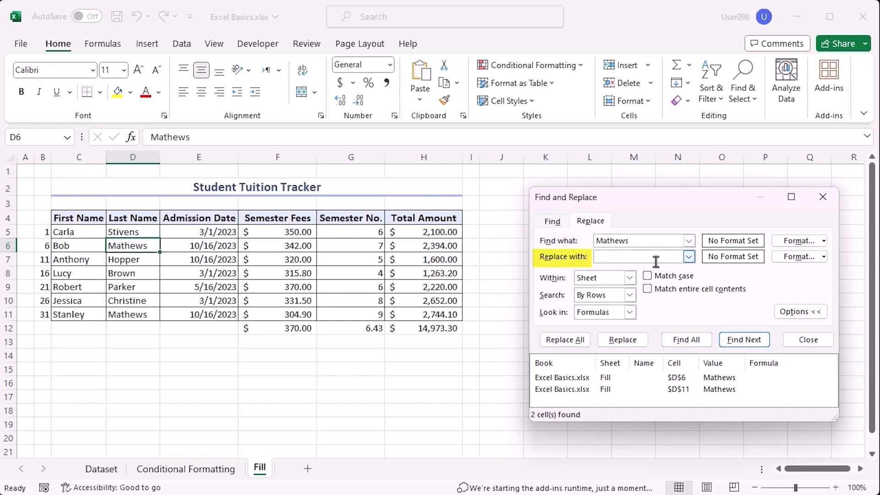
type("win")
left_click(565, 339)
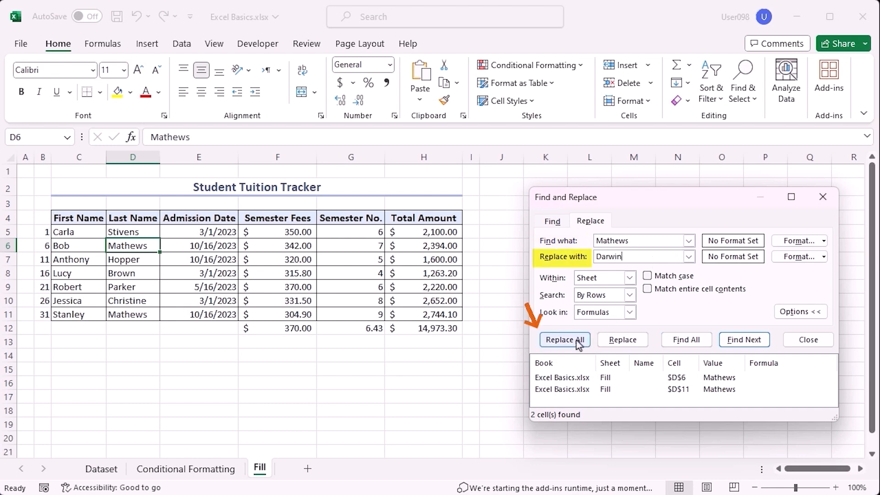
left_click_drag(266, 325, 271, 368)
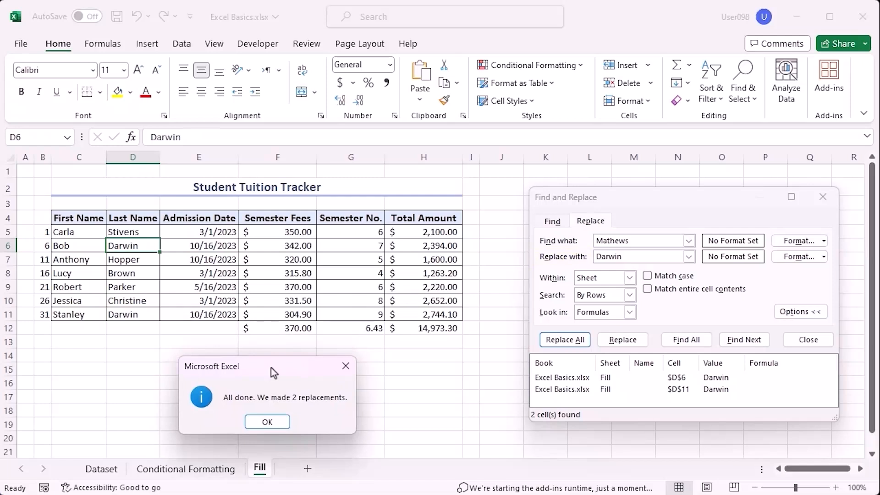
left_click(287, 422)
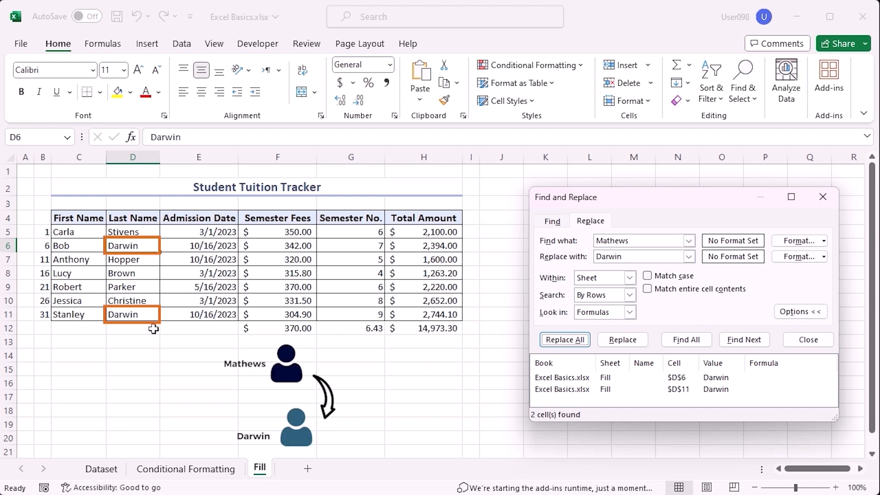
left_click(820, 196)
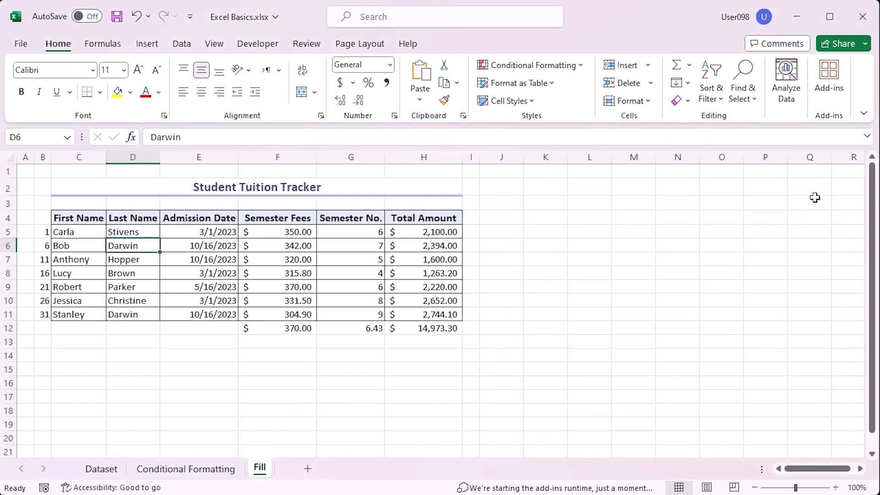
Step: View the Go To dialog and dismiss it without choosing a destination
left_click(742, 85)
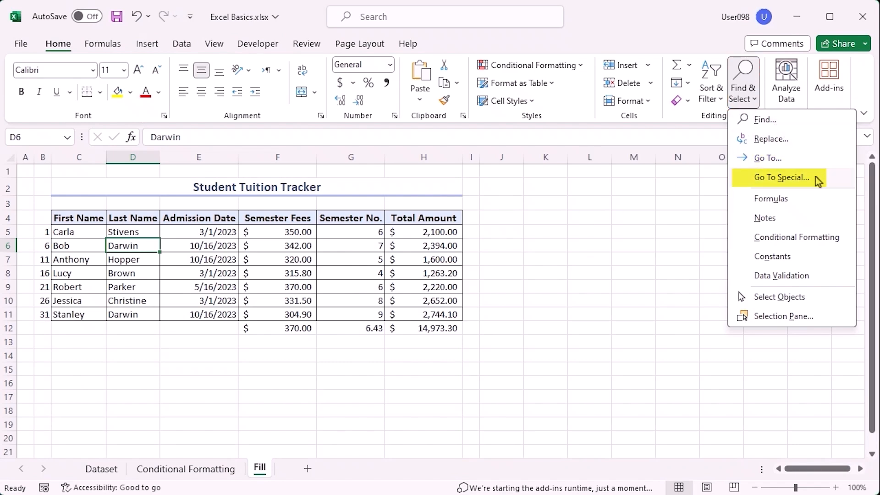
left_click(815, 160)
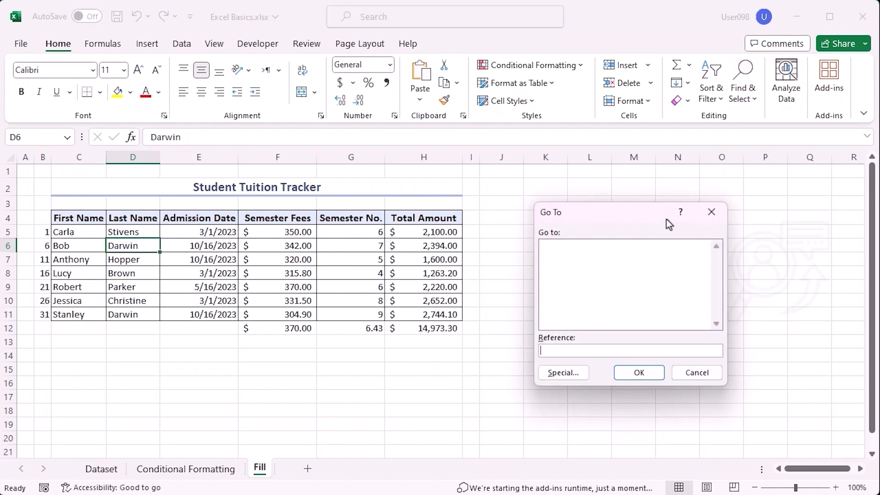
left_click(710, 373)
Step: Use Go To Special to select only the constants that are numbers, excluding text, logicals and errors
left_click(742, 91)
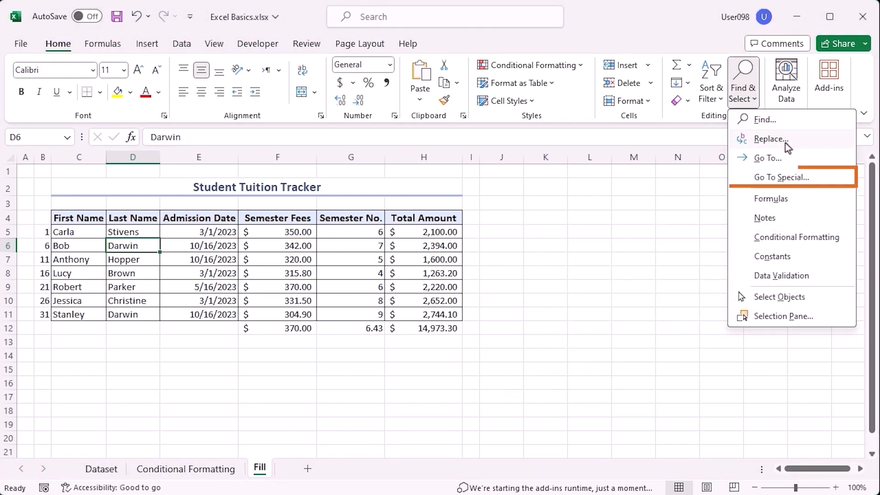
left_click(783, 177)
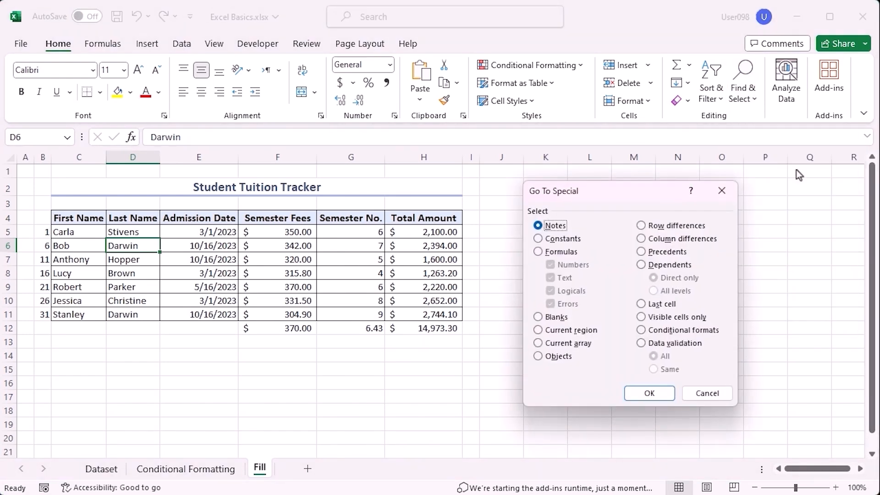
left_click(542, 240)
left_click(549, 278)
left_click(550, 291)
left_click(550, 304)
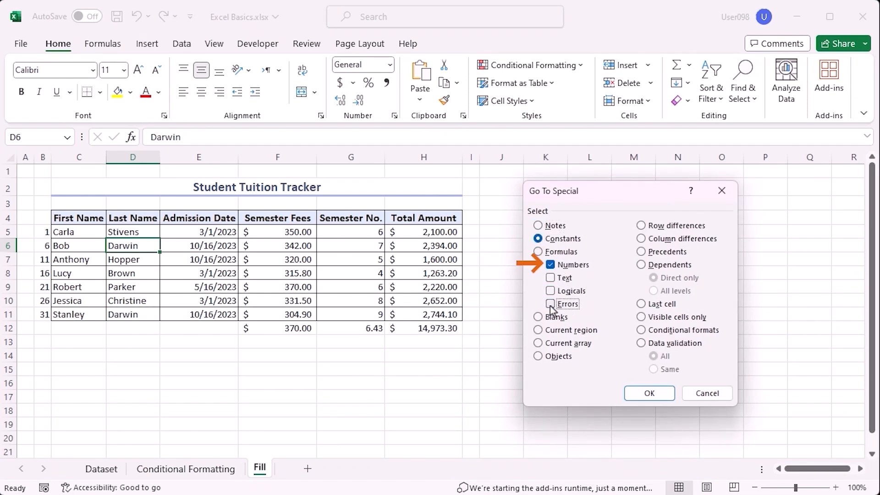
left_click(670, 396)
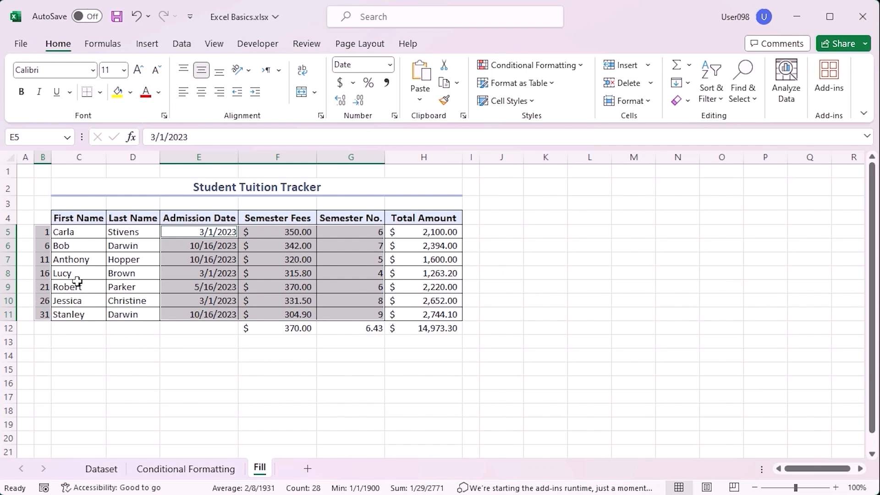
Step: Review the Go To Special options and the direct Find & Select commands without applying any of them
left_click(742, 87)
left_click(761, 176)
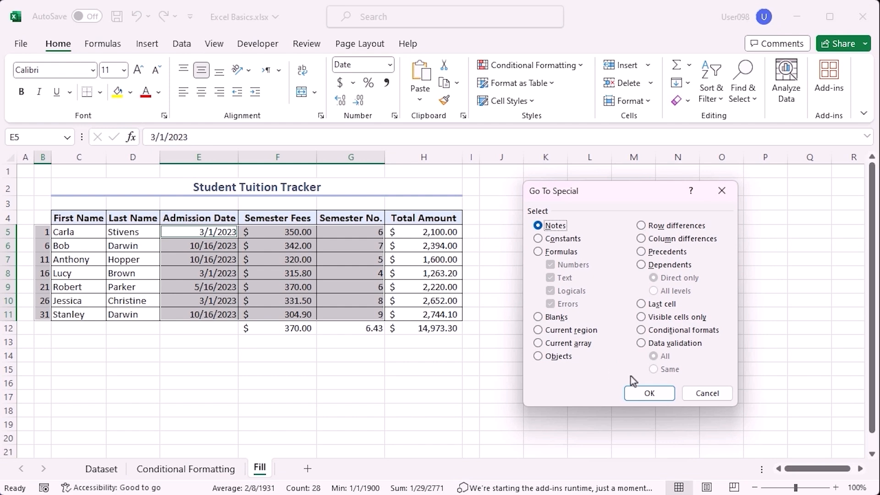
left_click(701, 391)
left_click(743, 92)
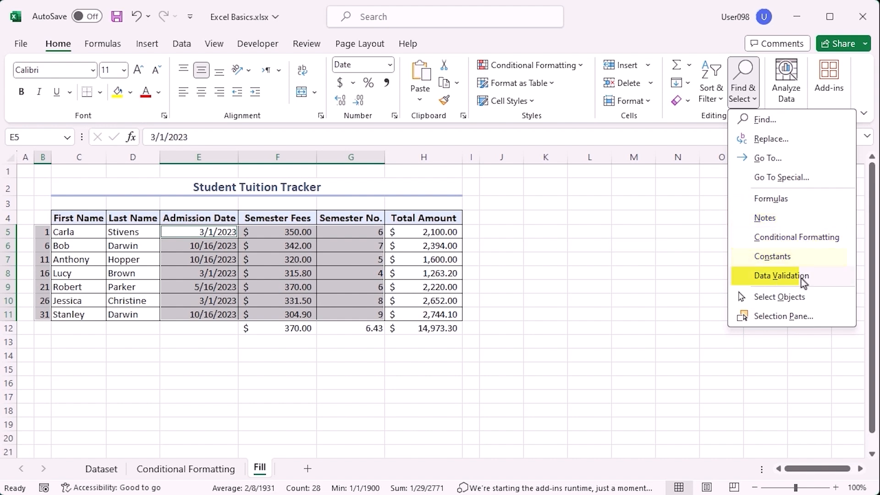
left_click(653, 318)
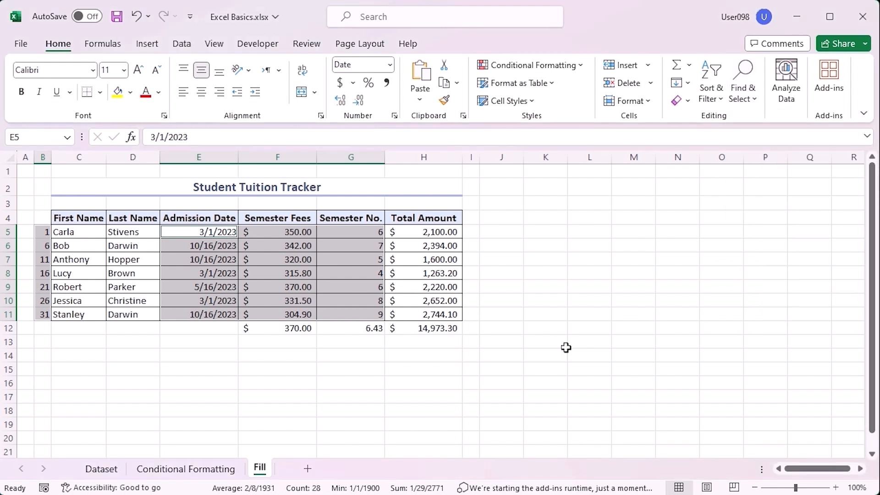
left_click(360, 390)
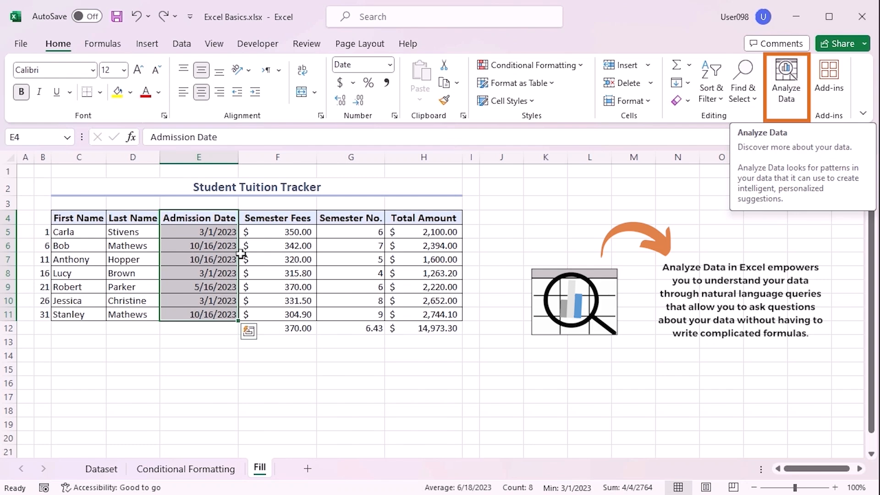
Step: Run Analyze Data on the student table C4:H11, browse the suggested insights, and close the results
left_click_drag(82, 215, 445, 311)
left_click(788, 97)
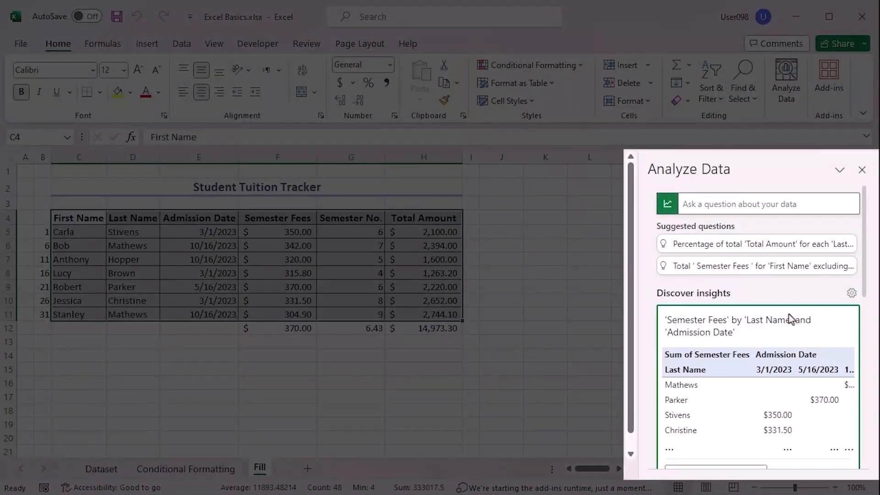
scroll(790, 317, "down", 5)
scroll(779, 323, "down", 10)
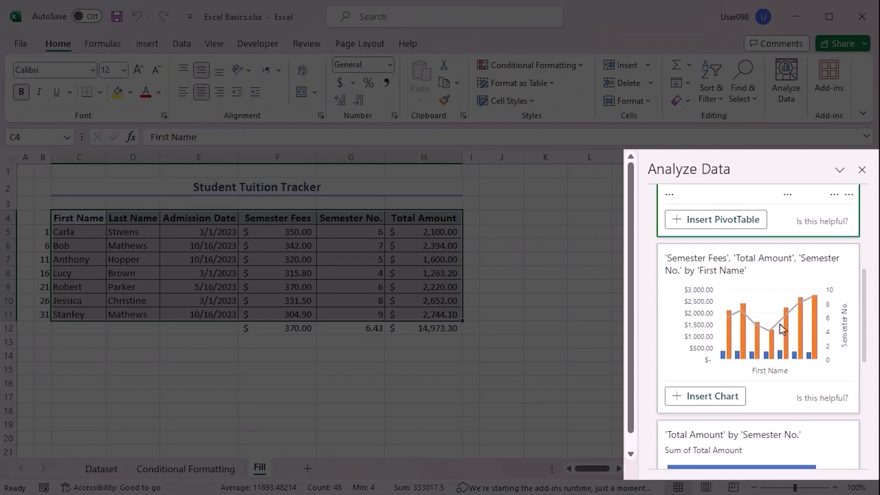
scroll(780, 323, "down", 2)
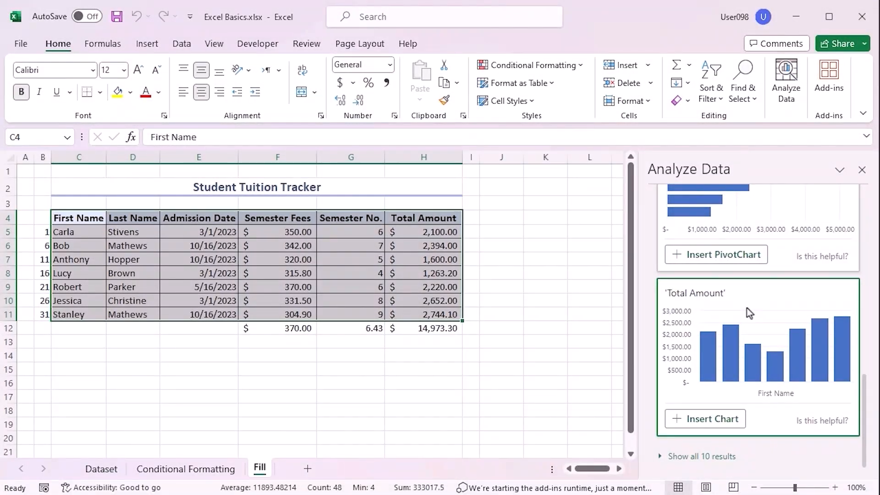
left_click(863, 171)
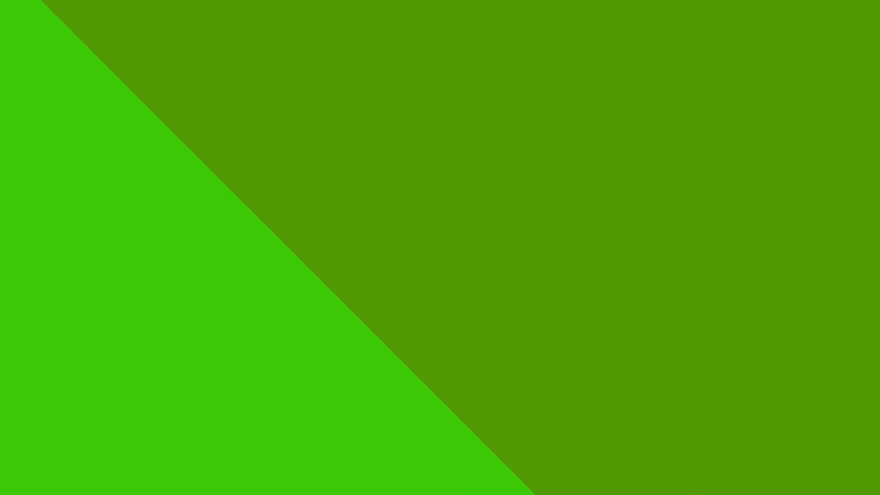
Step: Enter the formula =J4*I5 in cell J5 of the Absolute Ref. times table on the Mathematical Formula sheet
left_click(103, 44)
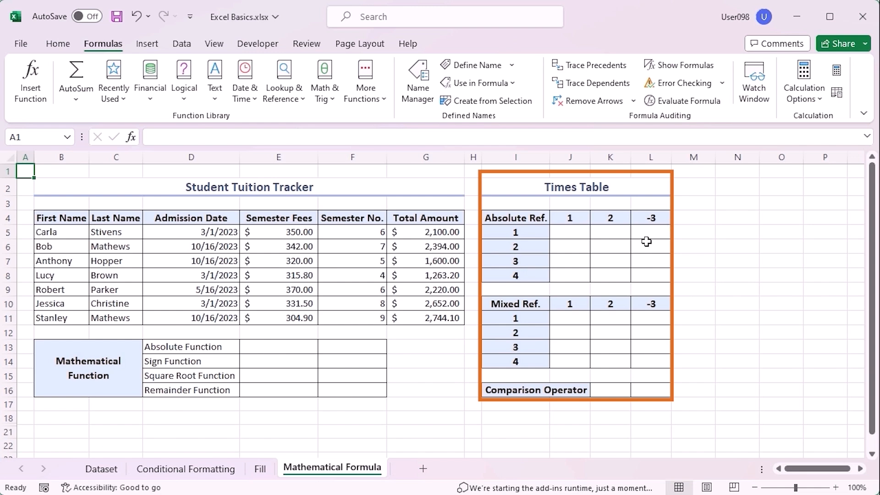
left_click(568, 233)
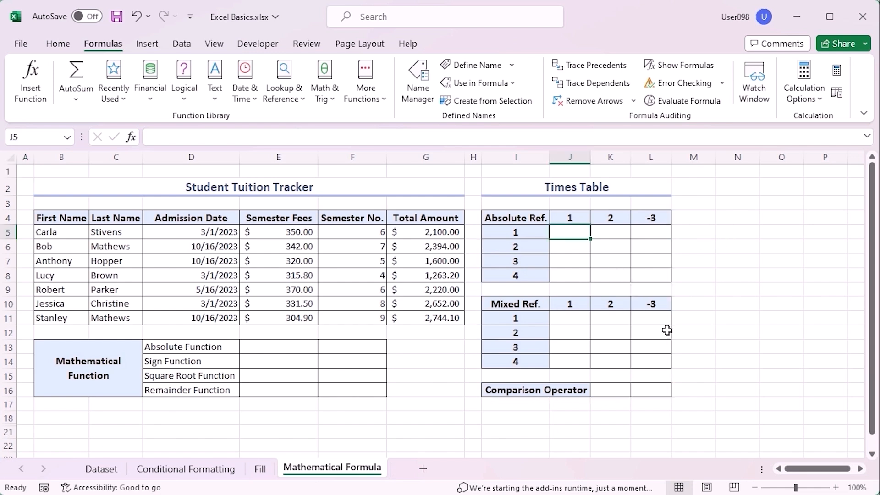
type("=")
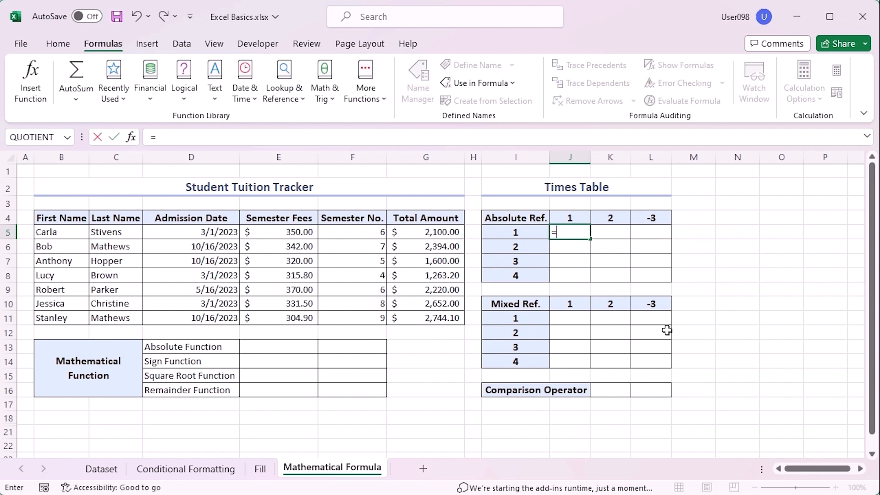
left_click(563, 220)
type("*")
key("Left")
key("Return")
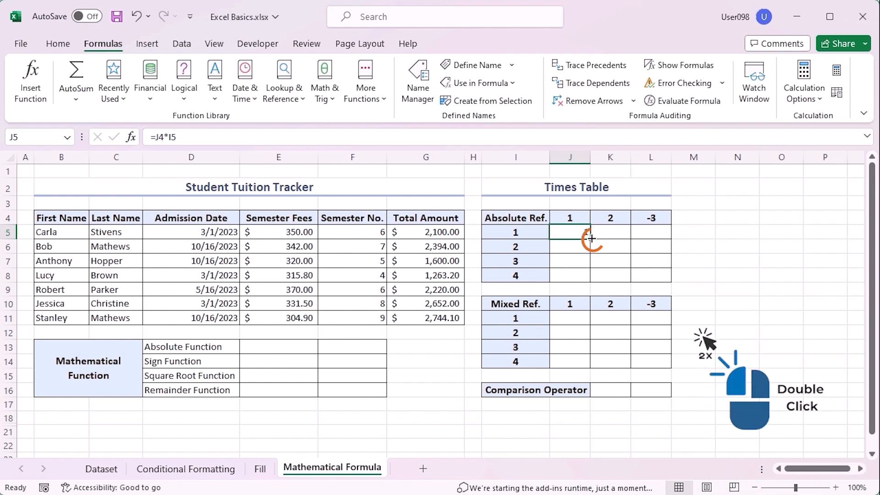
Step: Fill the J5 formula down through J8 and check the references in the copied formulas
double_click(591, 237)
left_click(573, 246)
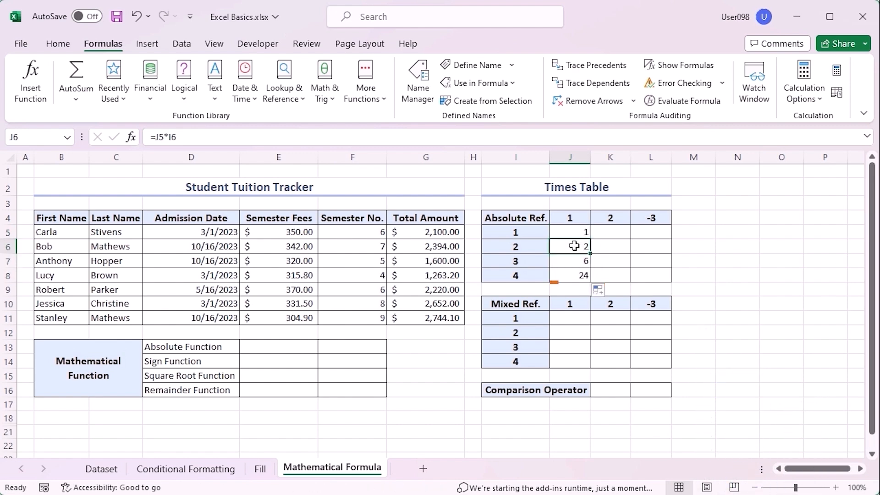
left_click(572, 261)
left_click(571, 276)
left_click(574, 247)
left_click(574, 263)
left_click(574, 280)
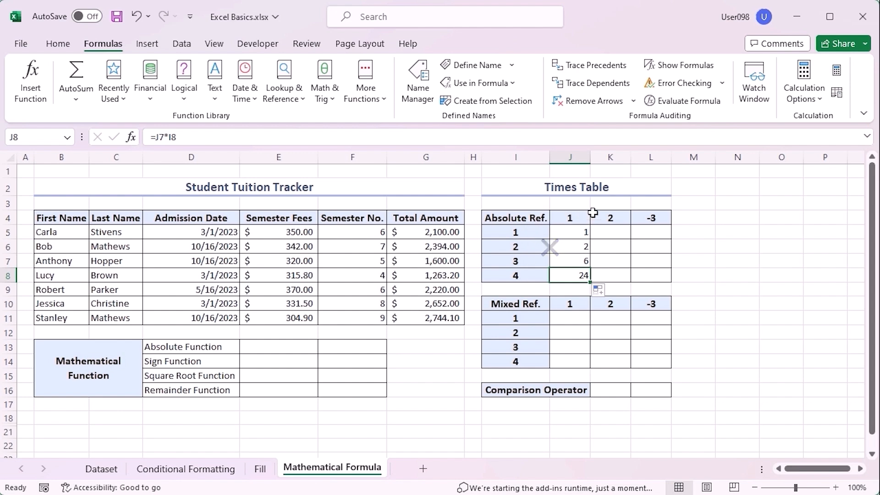
Step: Make the J4 reference absolute so J5 contains =$J$4*I5, and fill the formula down through J8
left_click(573, 231)
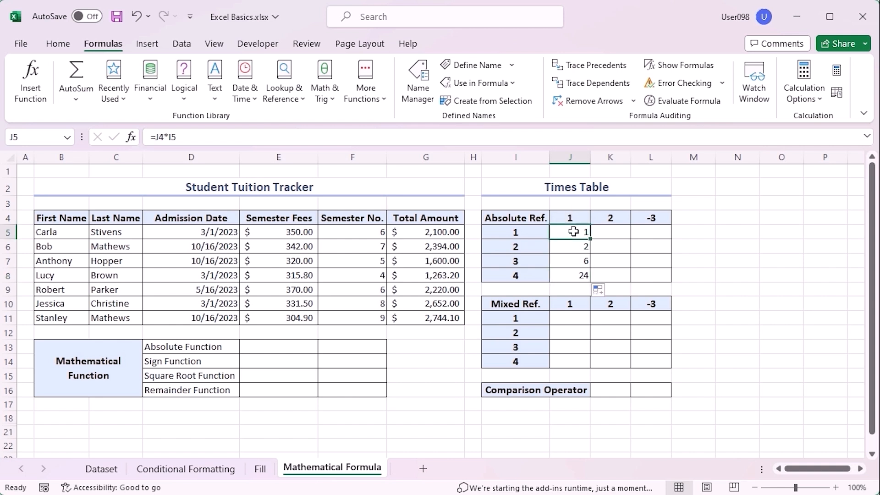
double_click(160, 137)
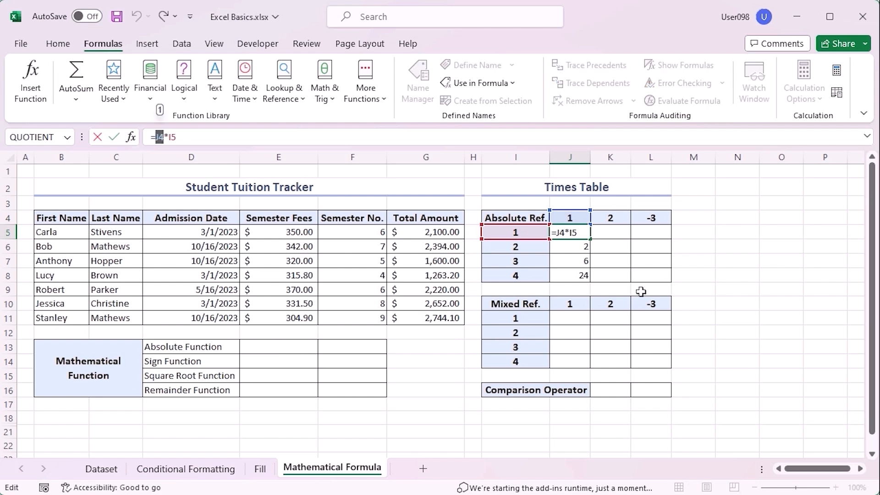
key("F4")
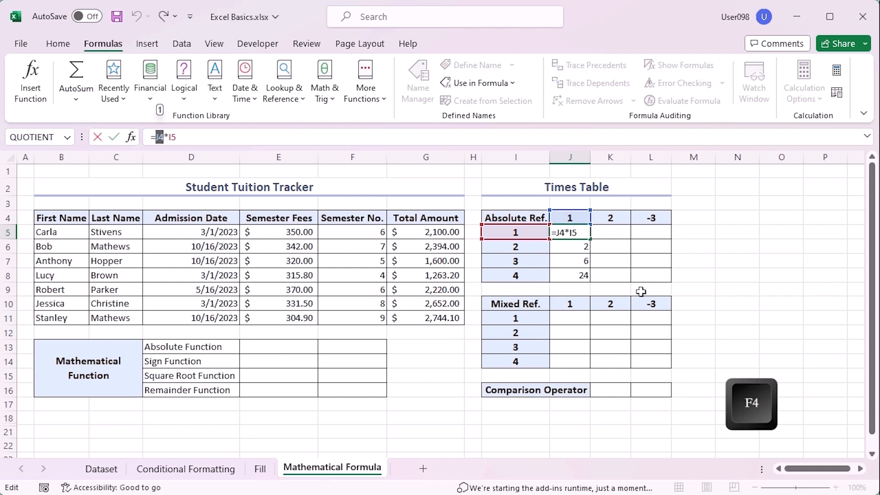
key("F4")
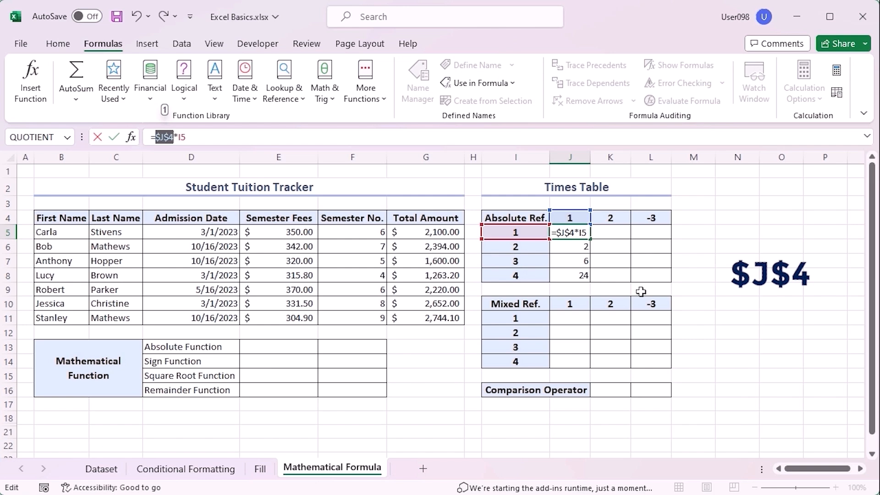
key("Return")
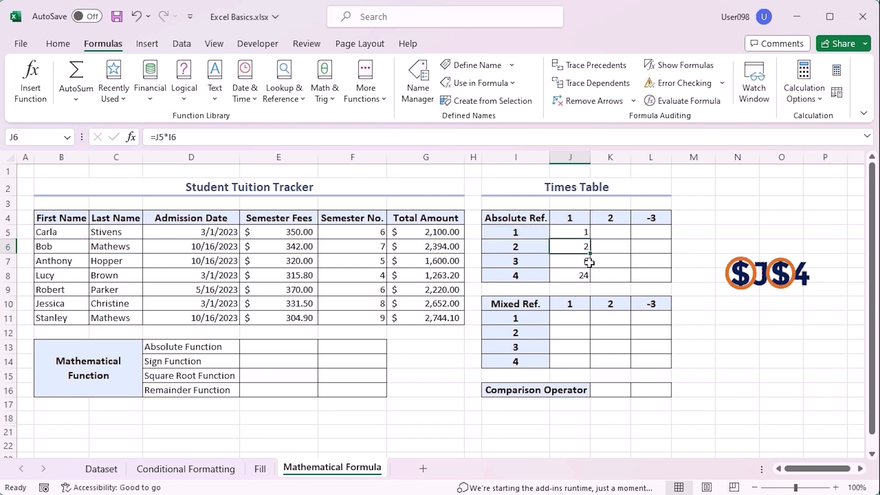
left_click(574, 232)
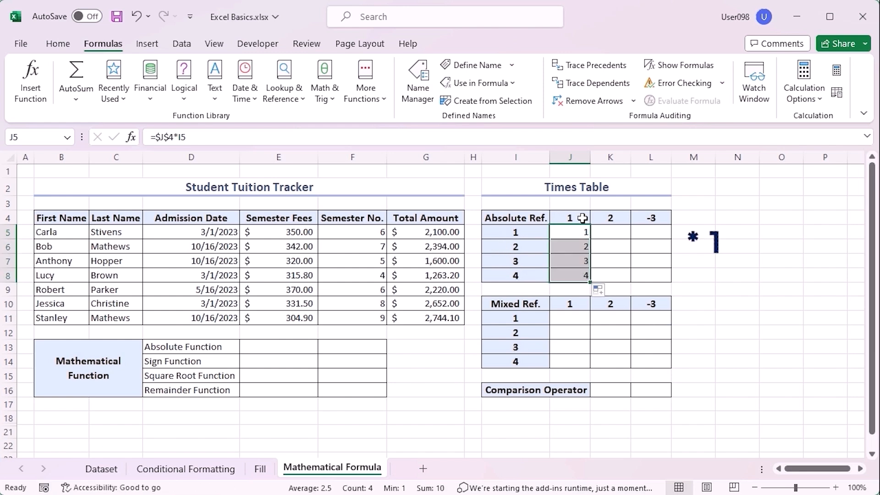
Step: Fill the formulas in J5:J8 across to column L and check the copied formula in K5
left_click(622, 232)
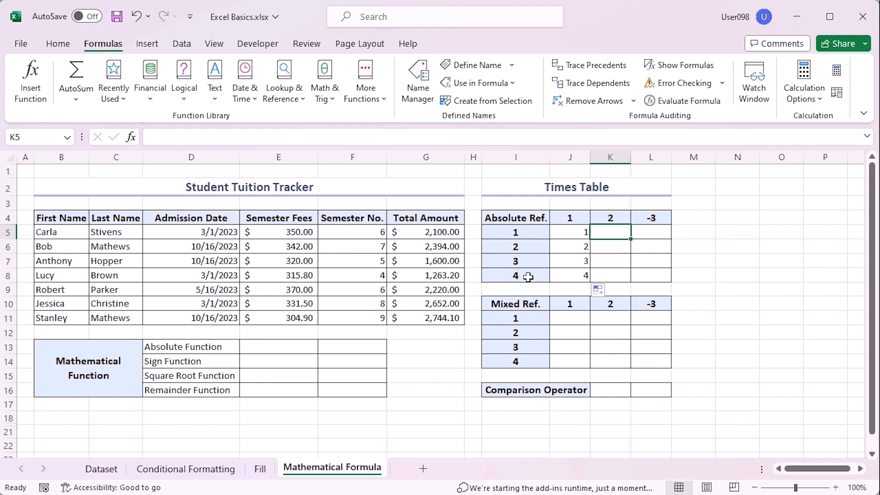
left_click_drag(573, 233, 669, 280)
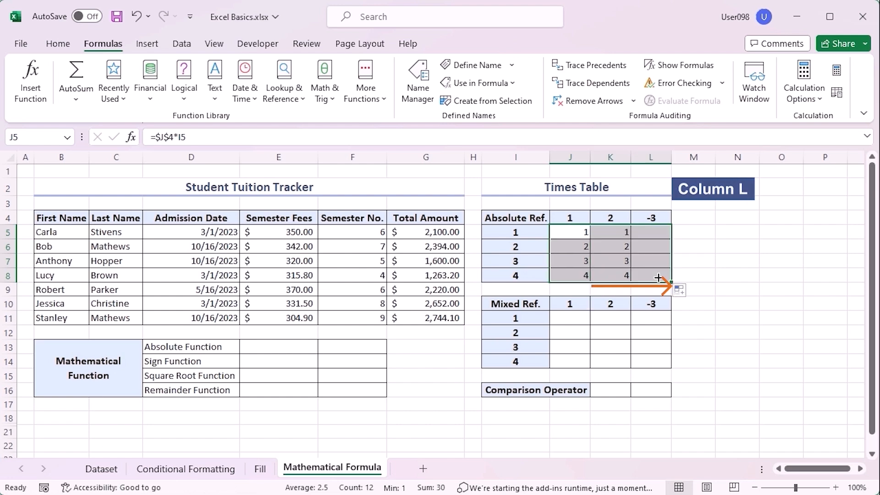
left_click(616, 231)
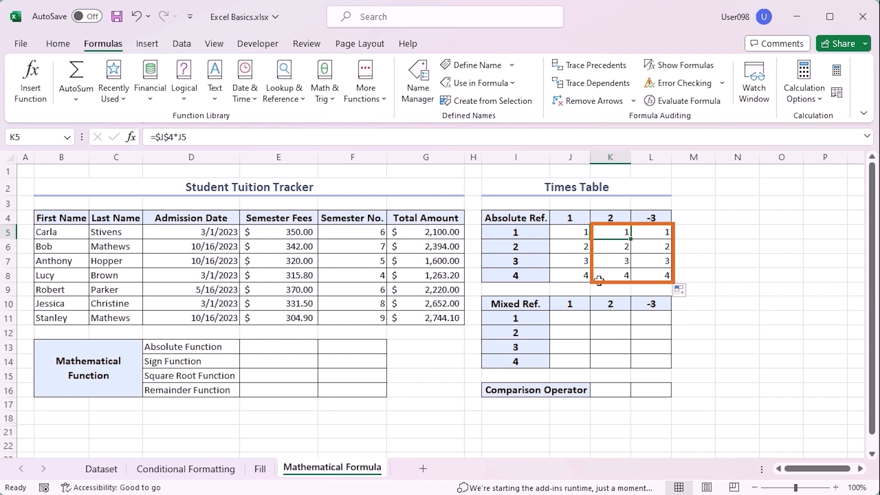
Step: Start the formula =J10*I11 in cell J11 of the Mixed Ref. times table
left_click(573, 315)
type("=")
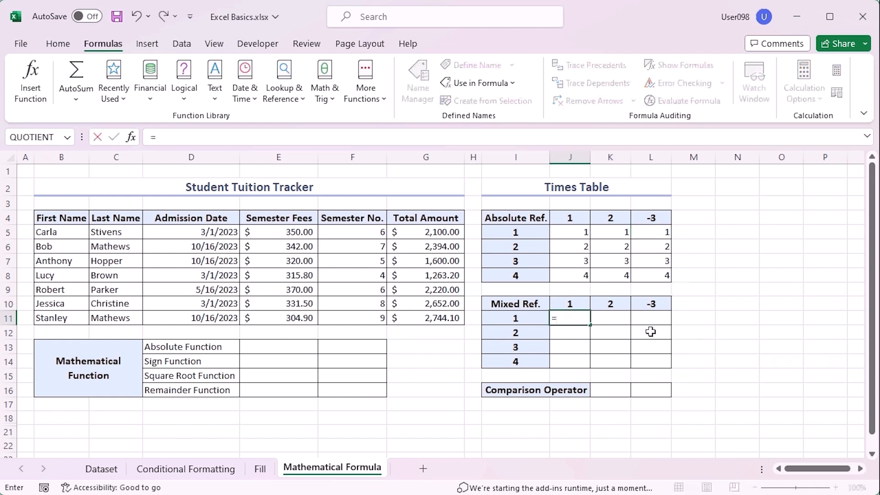
left_click(568, 304)
type("*")
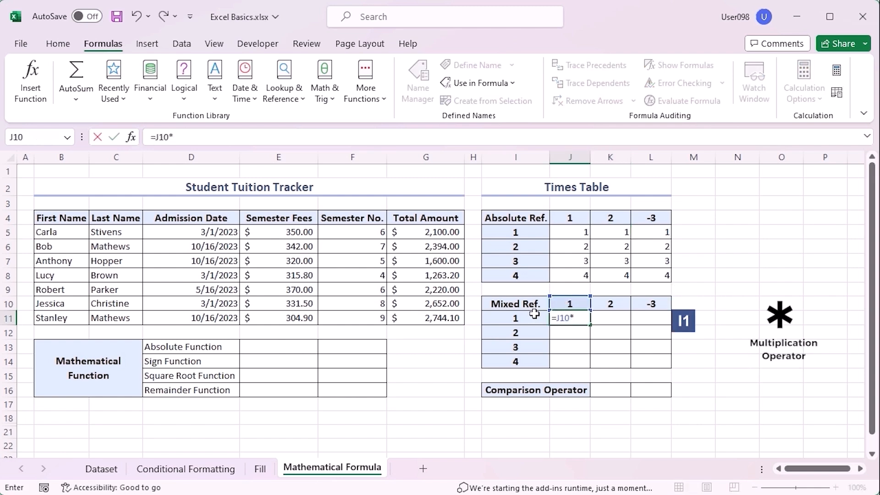
key("Left")
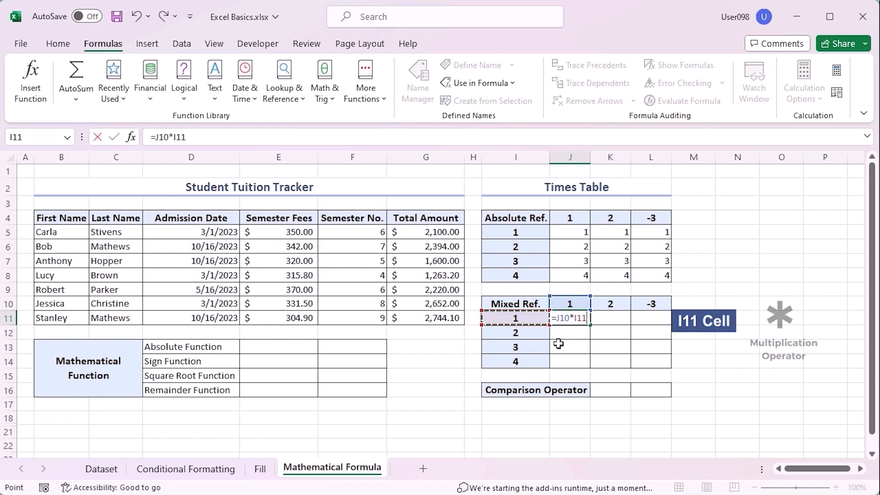
Step: Cycle the J10 reference in J11 through its absolute and mixed forms, and enter the formula as =J$10*I11
double_click(561, 318)
key("F4")
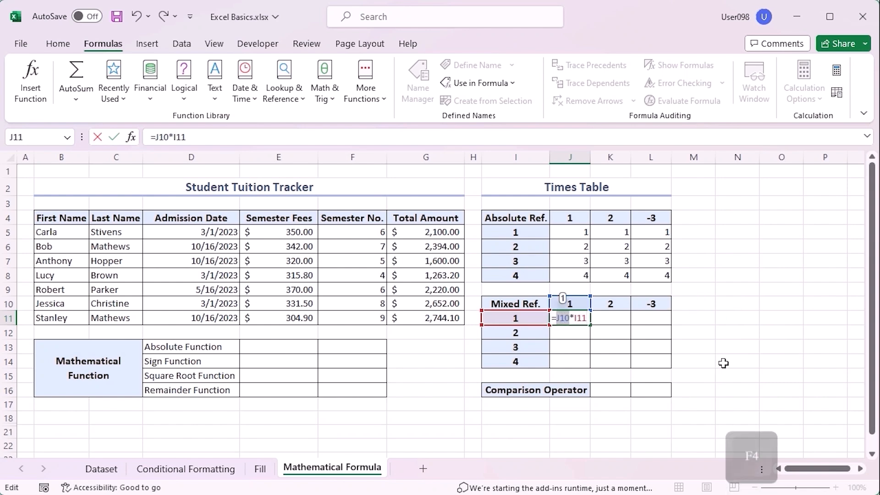
key("F4")
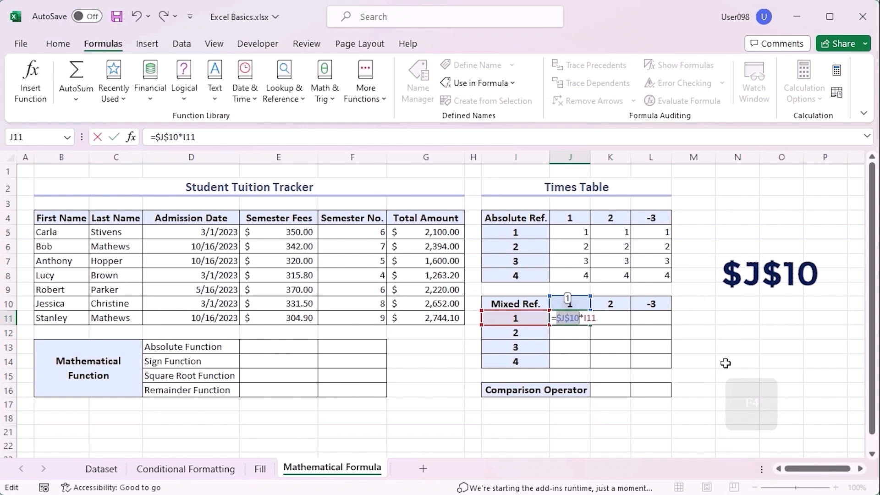
key("F4")
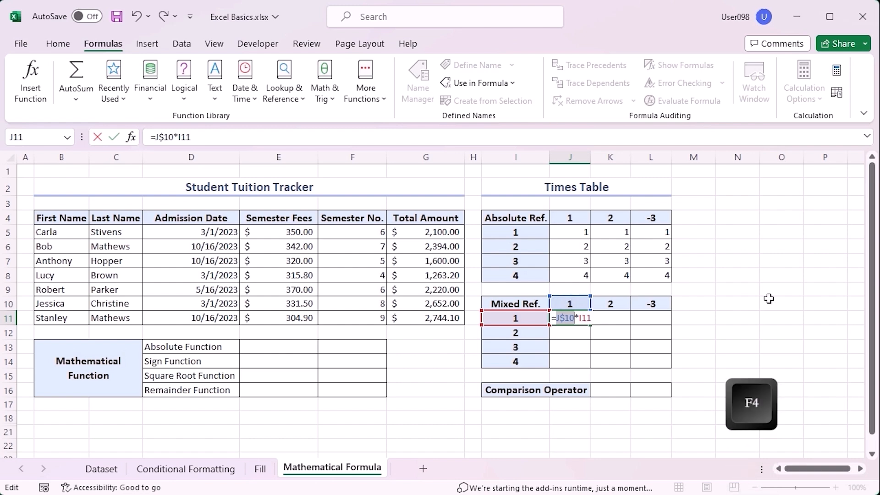
key("F4")
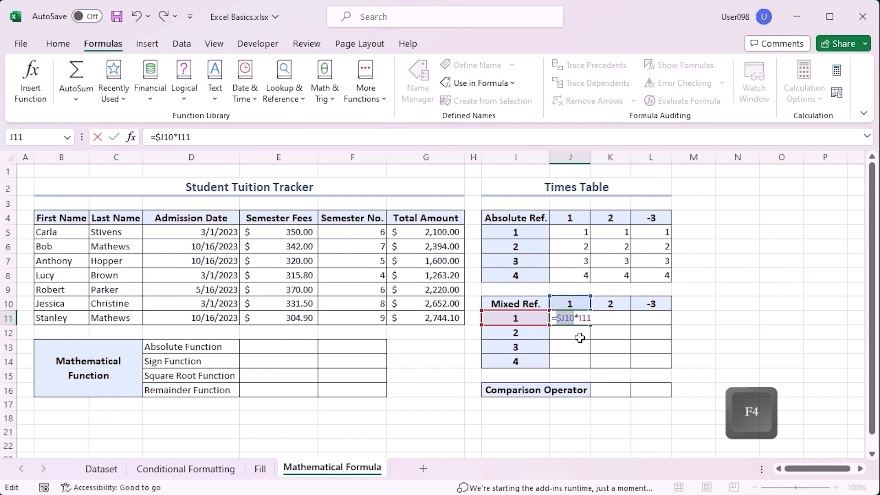
key("F4")
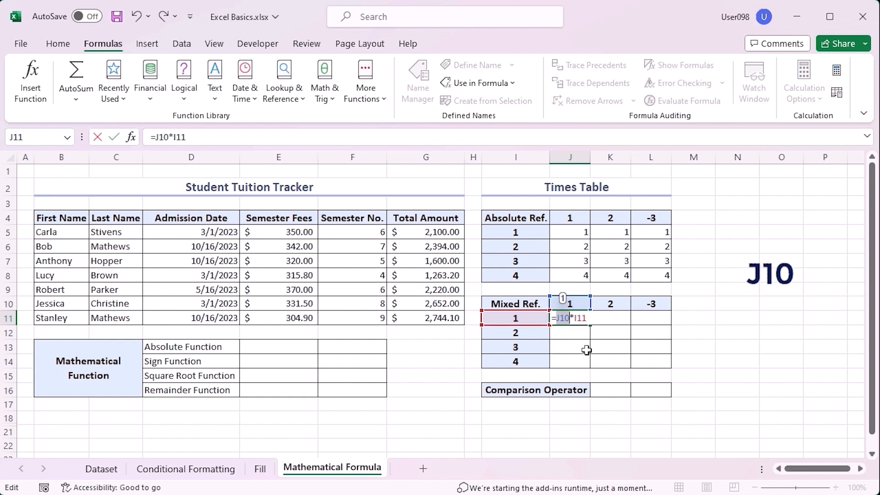
key("F4")
key("F4")
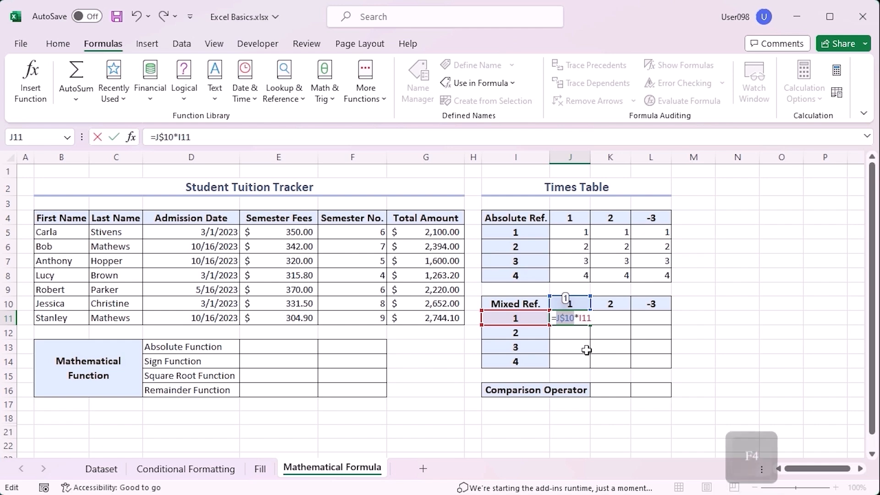
key("Return")
Step: Fill the J11 formula down through J14 and across to column L, and check the copied formulas in K11:K14
left_click(579, 322)
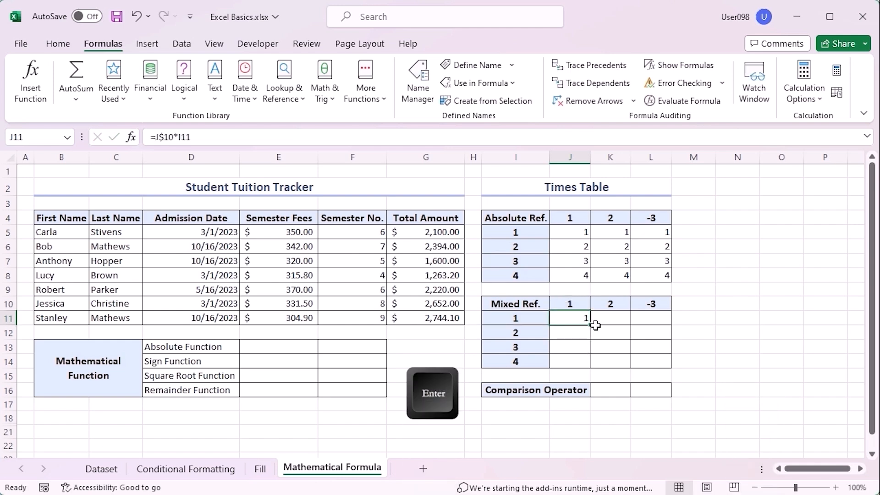
double_click(590, 324)
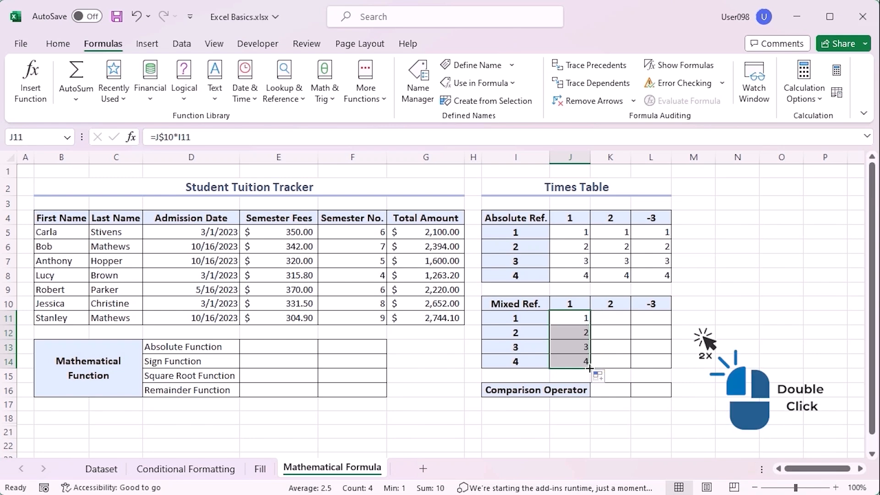
left_click_drag(590, 367, 666, 366)
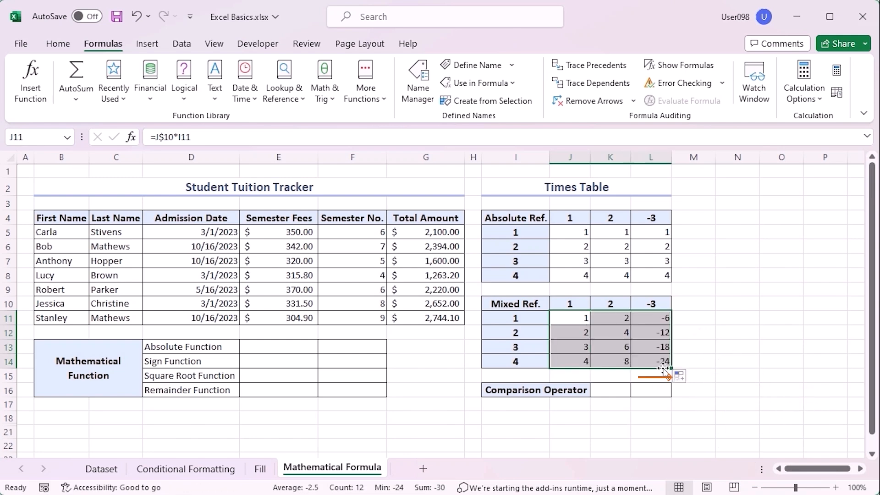
left_click(605, 315)
left_click(612, 335)
left_click(611, 351)
left_click(613, 361)
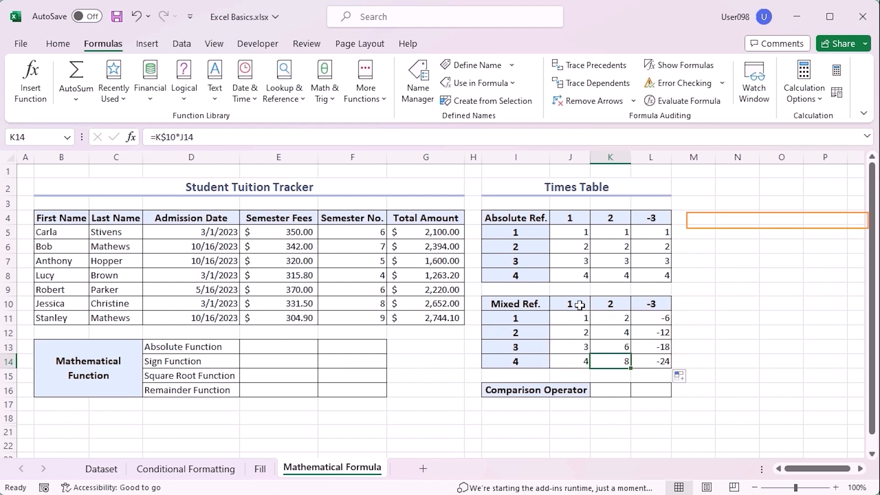
left_click(568, 320)
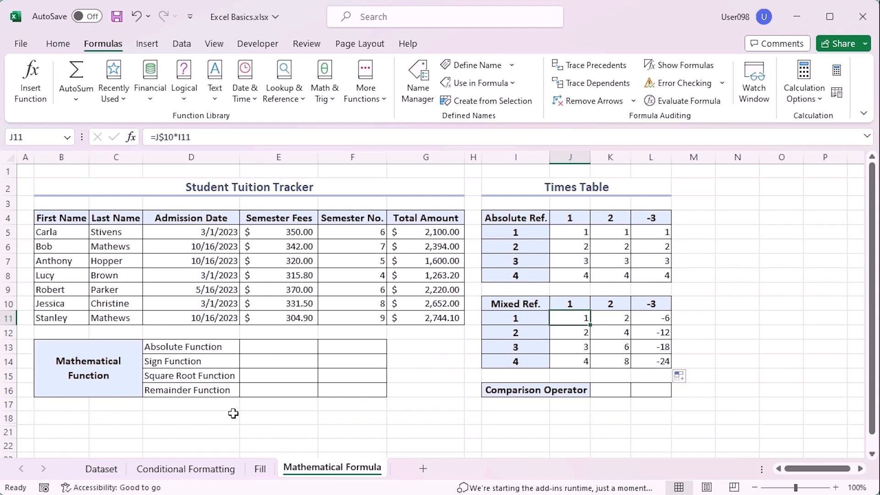
Step: Enter =ABS(L12) in cell E13 of the Absolute Function row
left_click(288, 347)
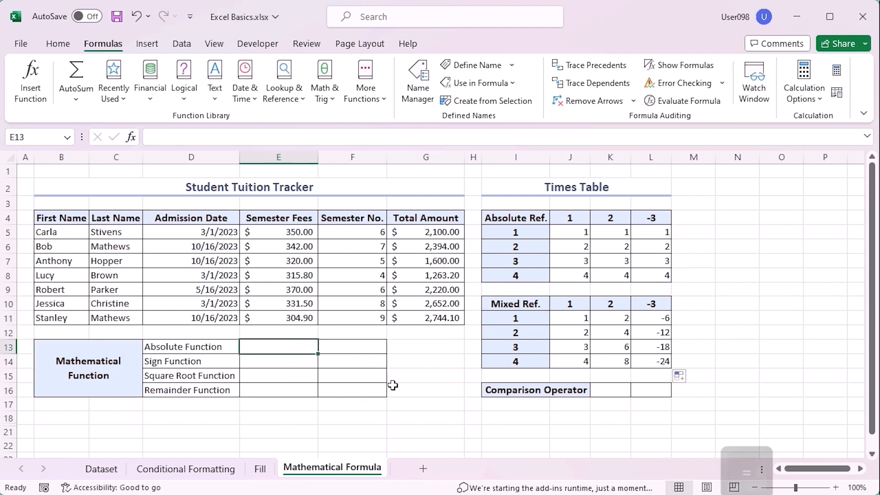
type("=abs")
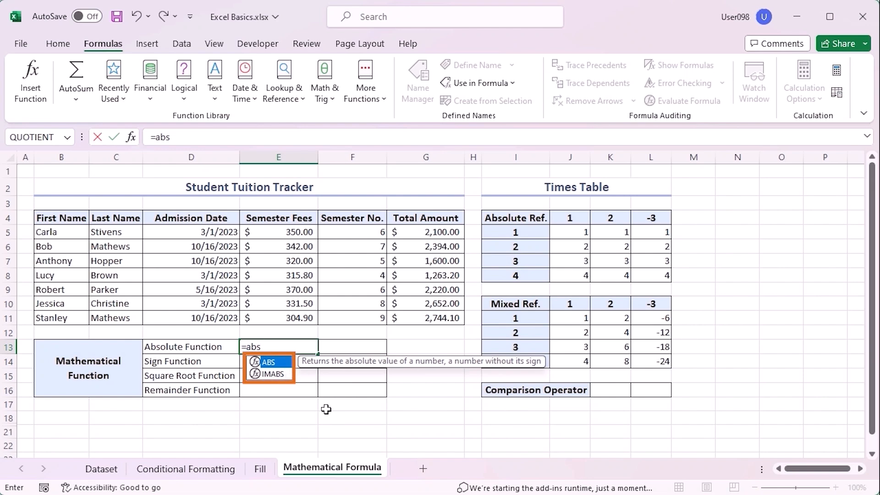
key("Tab")
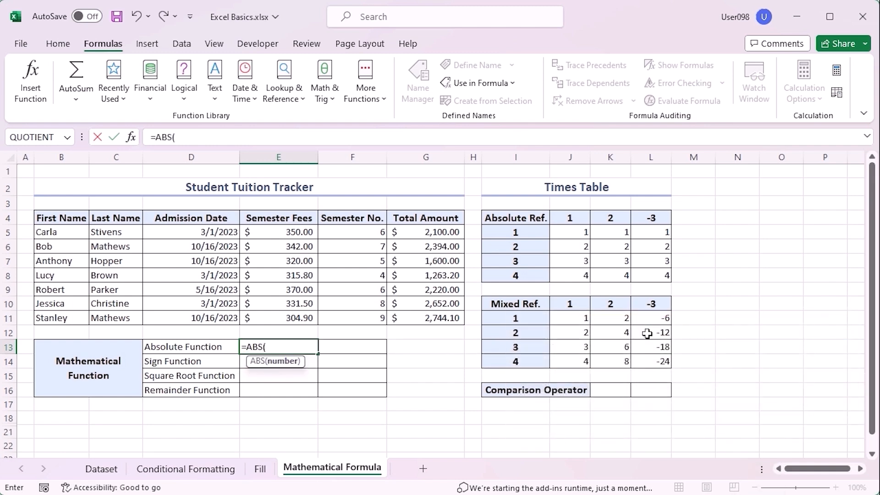
left_click(649, 332)
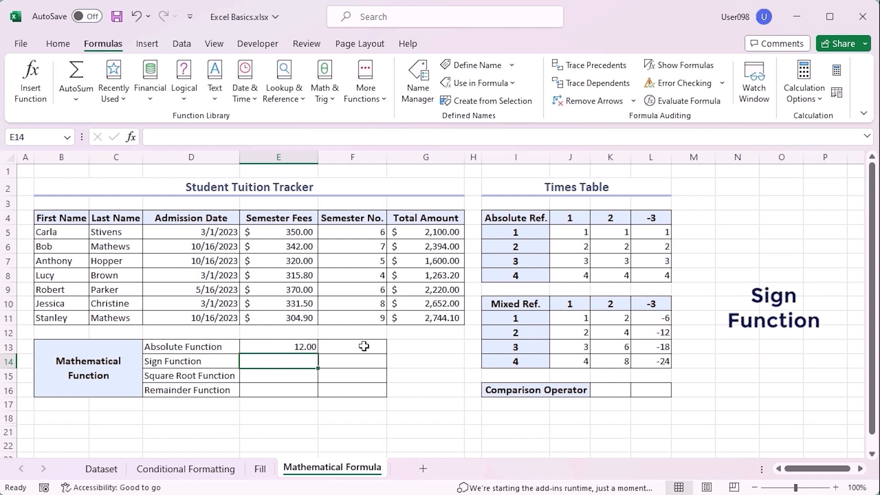
Step: Enter the SIGN function on cell L14 in cell E14 of the Sign Function row
type("=si")
key("Tab")
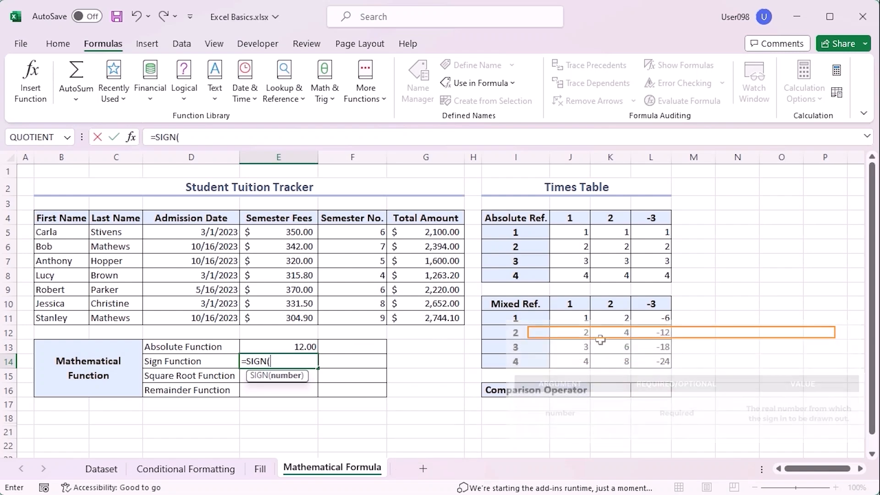
left_click(653, 364)
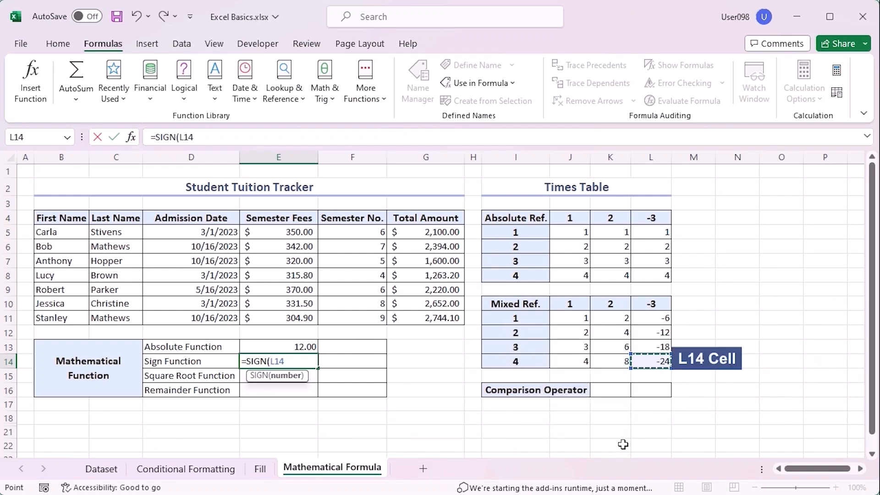
key("Return")
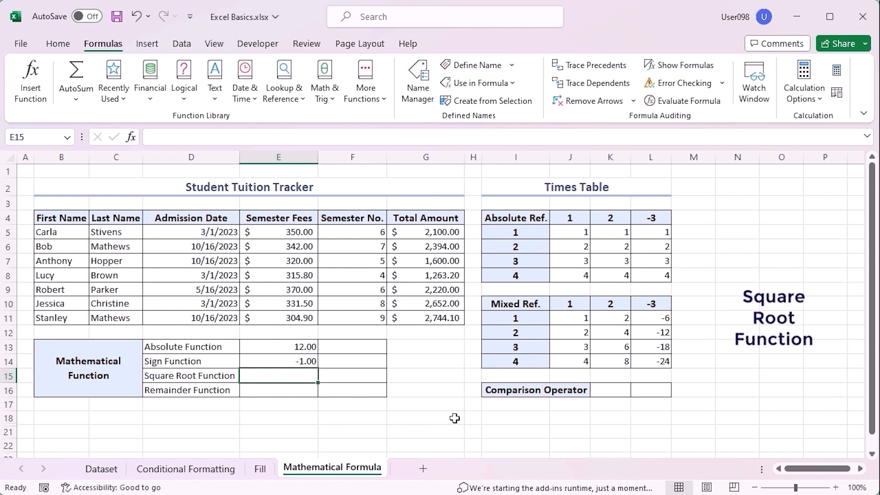
Step: Enter the SQRT function on cell E6 in cell E15 of the Square Root Function row
type("=sqrt")
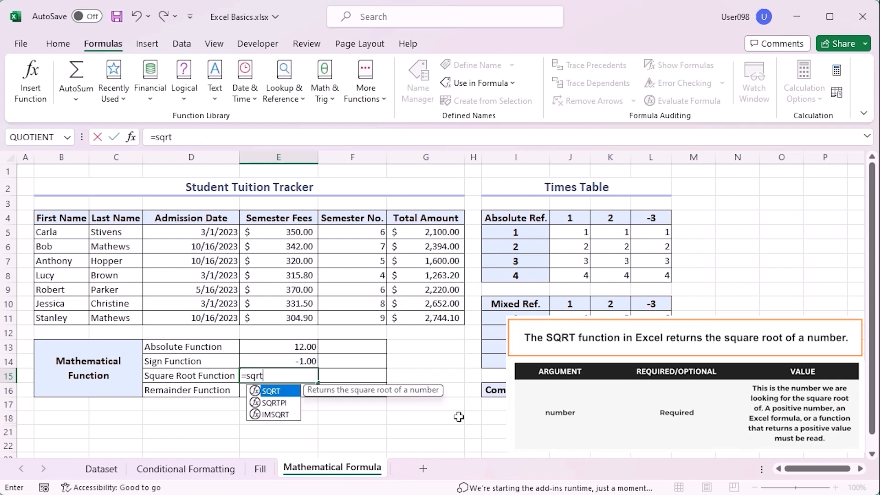
key("Tab")
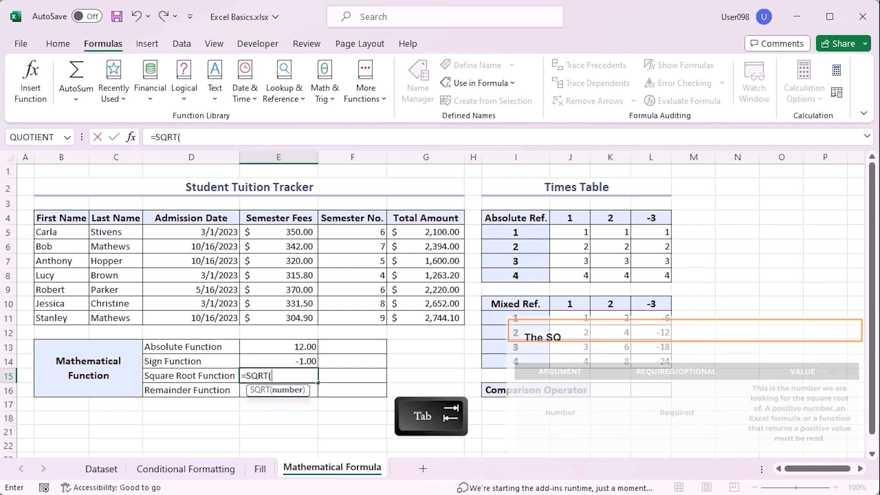
left_click(271, 247)
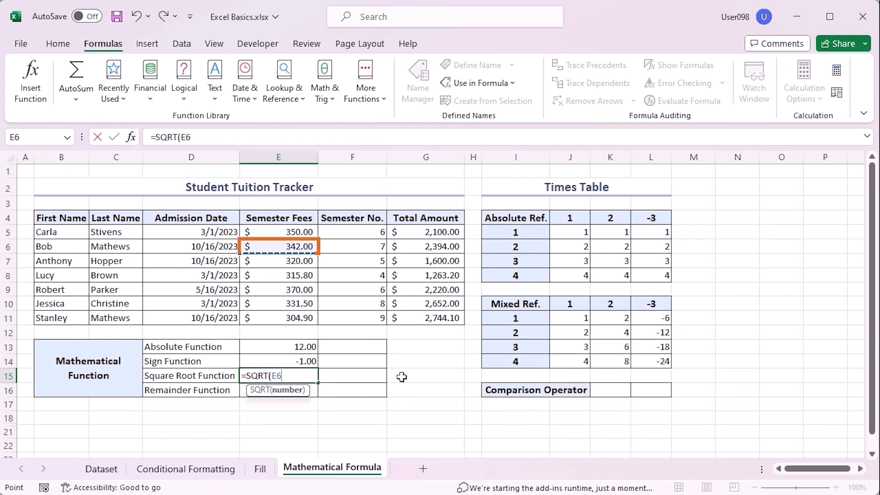
key("Return")
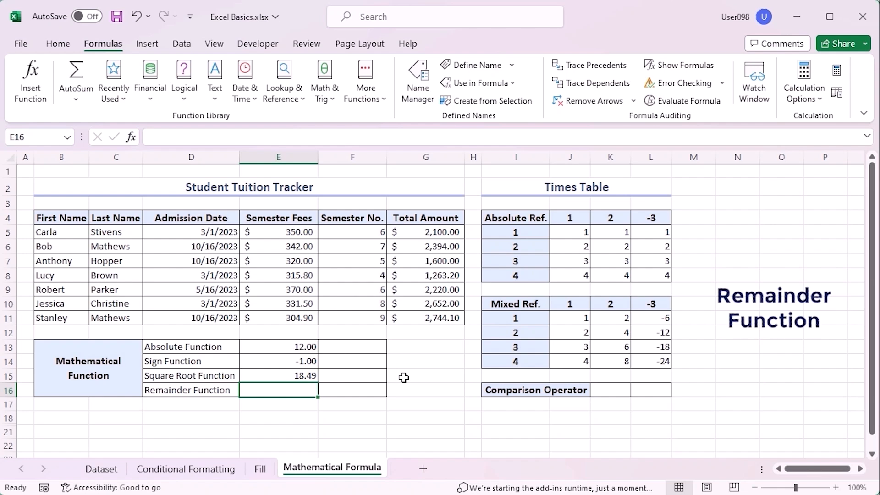
Step: Enter =MOD(E10,F10) in cell E16 of the Remainder Function row
type("=")
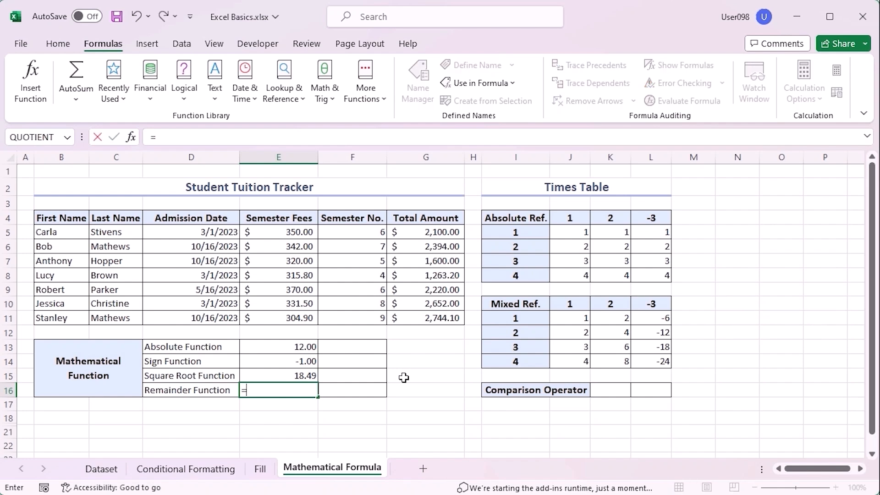
type("mod")
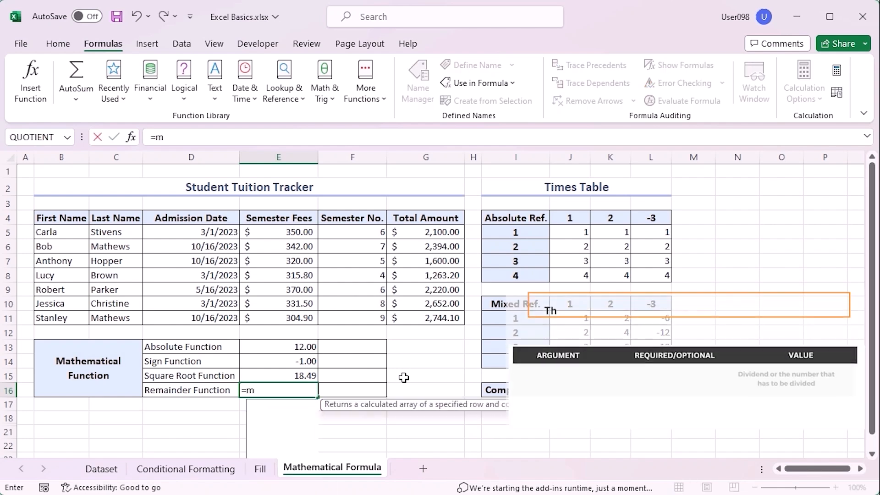
key("Tab")
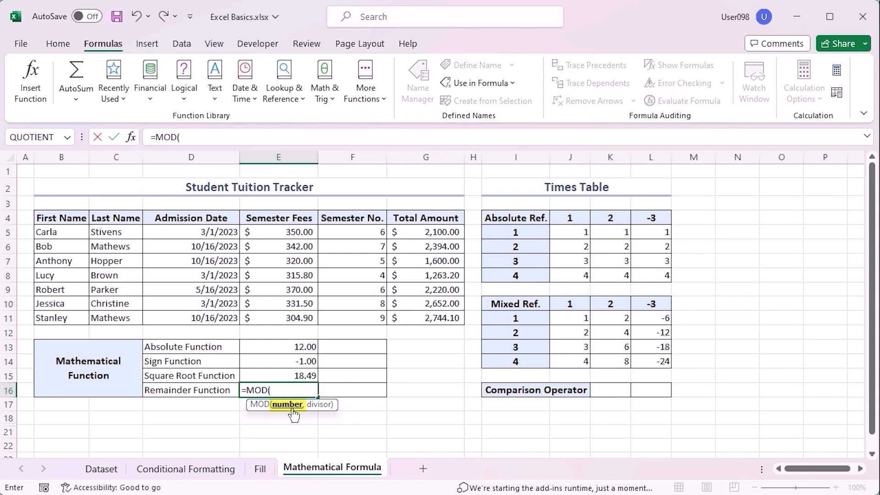
left_click(279, 304)
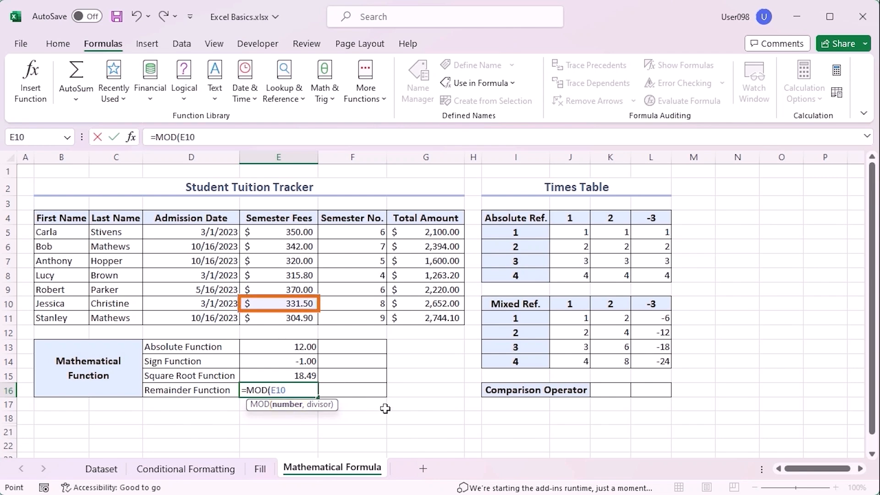
type(",")
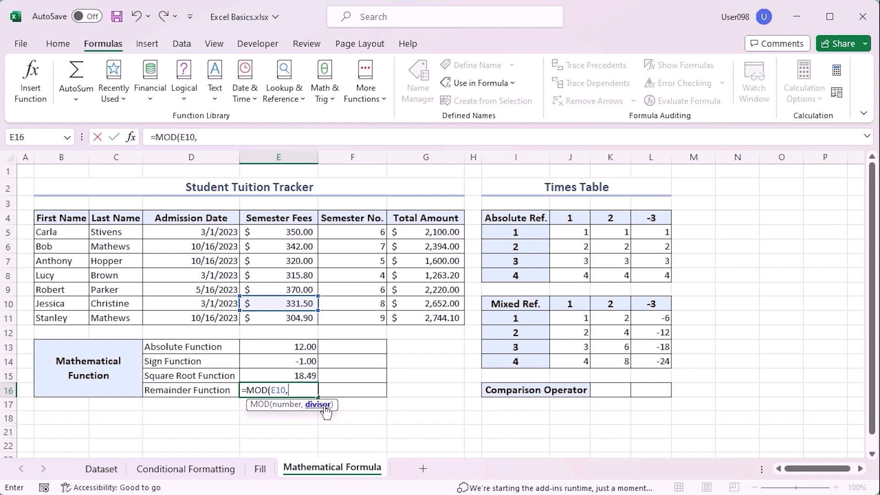
left_click(353, 303)
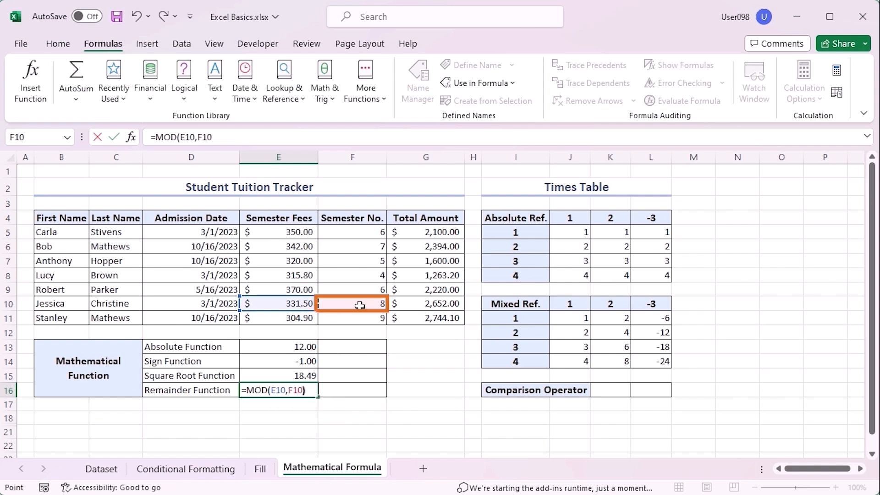
key("Return")
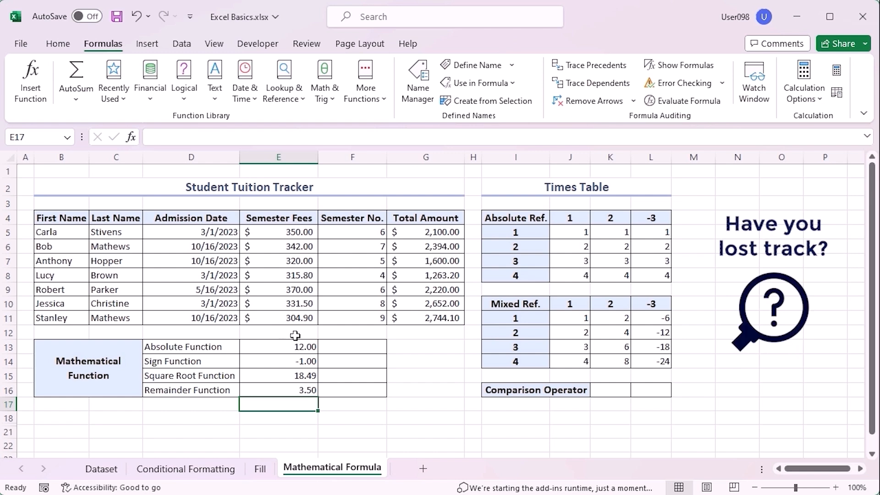
Step: Enter =FORMULATEXT(E13) in cell F13 beside the Absolute Function result
left_click(347, 344)
type("=")
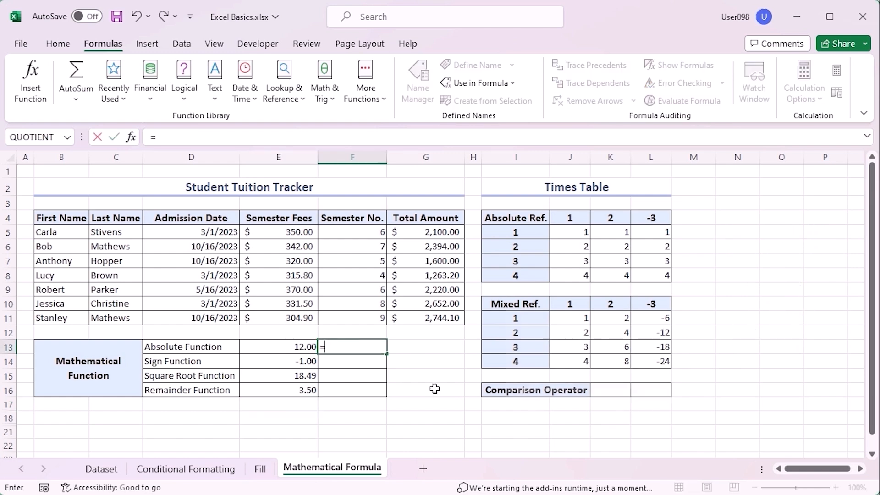
type("formul")
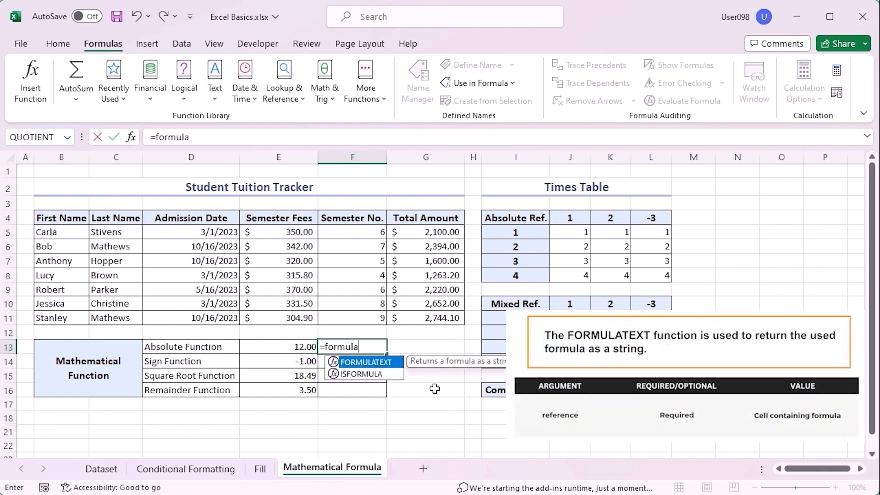
type("a")
key("Tab")
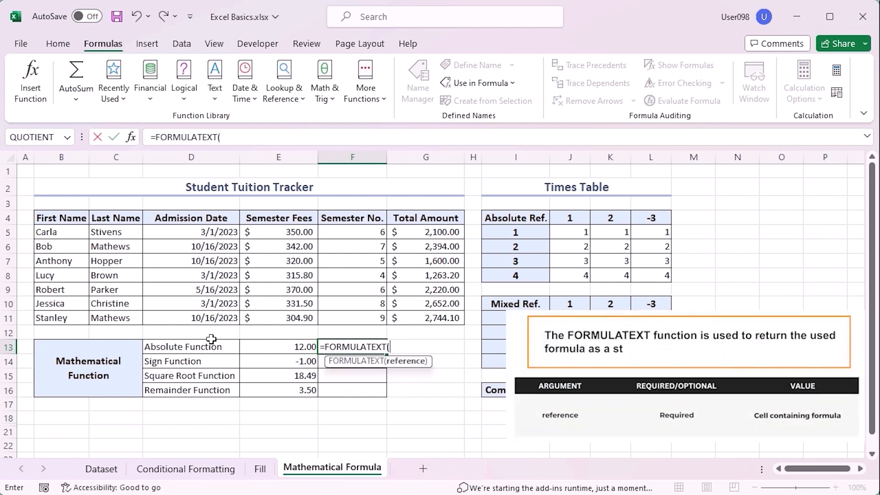
left_click(262, 343)
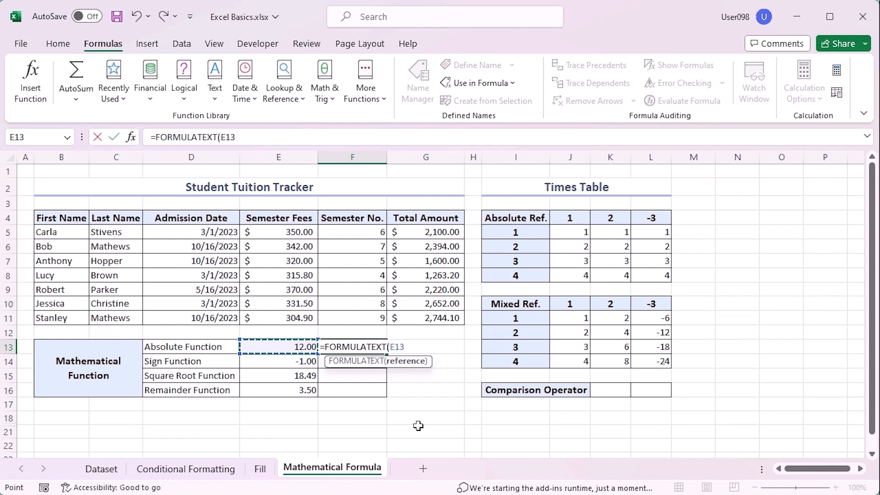
key("Return")
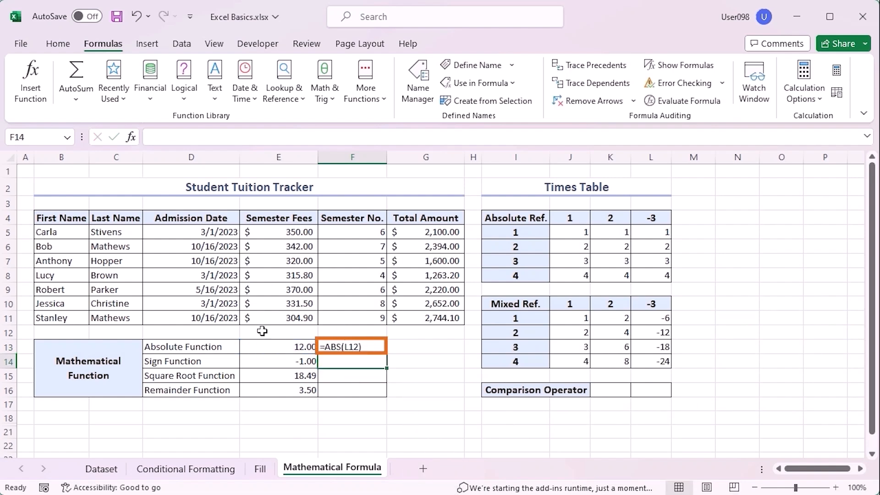
Step: Fill the FORMULATEXT formula from F13 down through F16
left_click(369, 346)
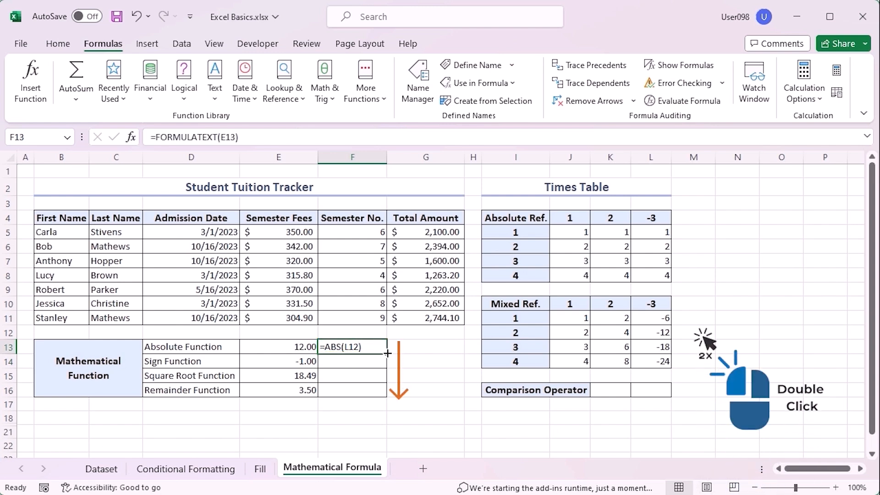
double_click(387, 352)
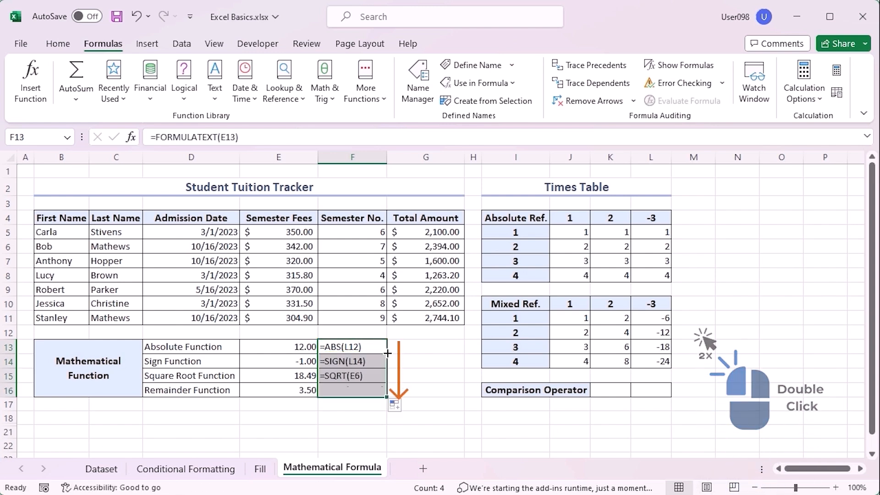
left_click(384, 427)
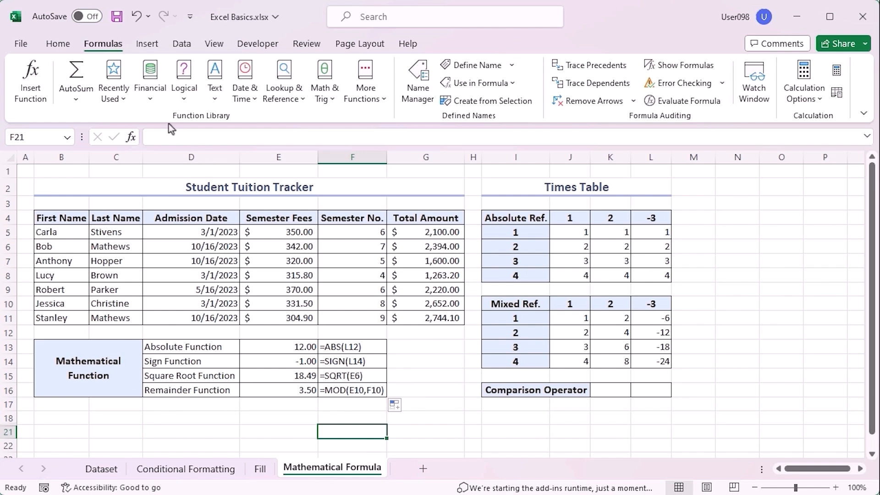
left_click(77, 101)
left_click(123, 102)
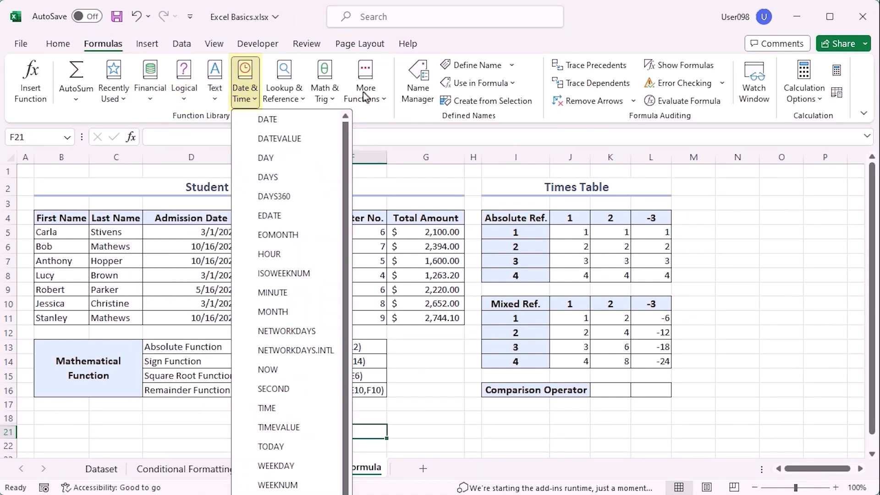
mouse_move(372, 96)
mouse_move(393, 219)
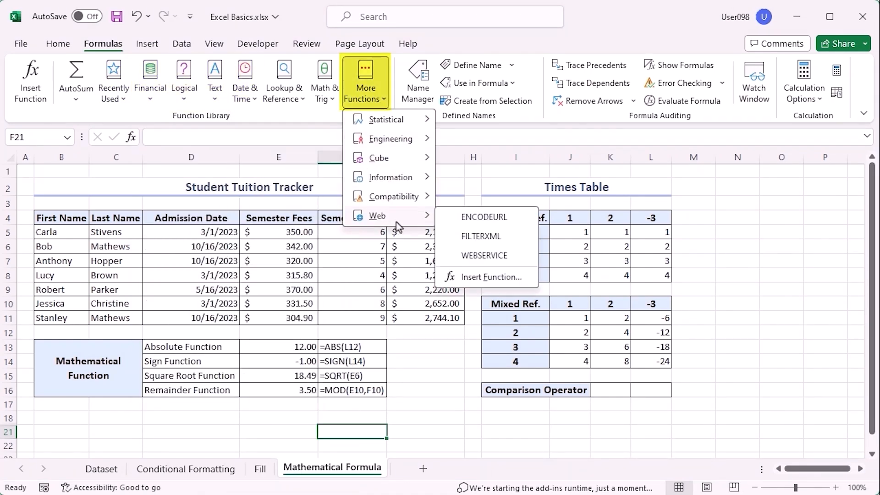
left_click(439, 378)
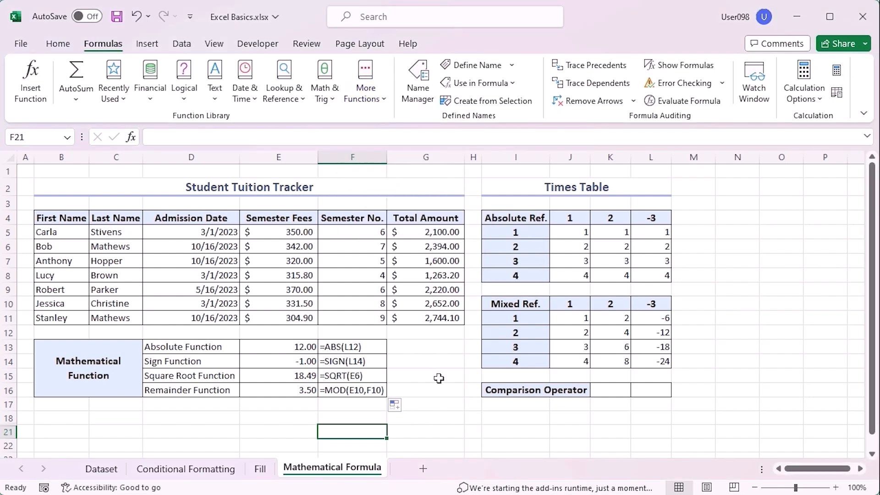
Step: Enter the comparison formula =5>8 in cell K16 of the Comparison Operator row
left_click(619, 391)
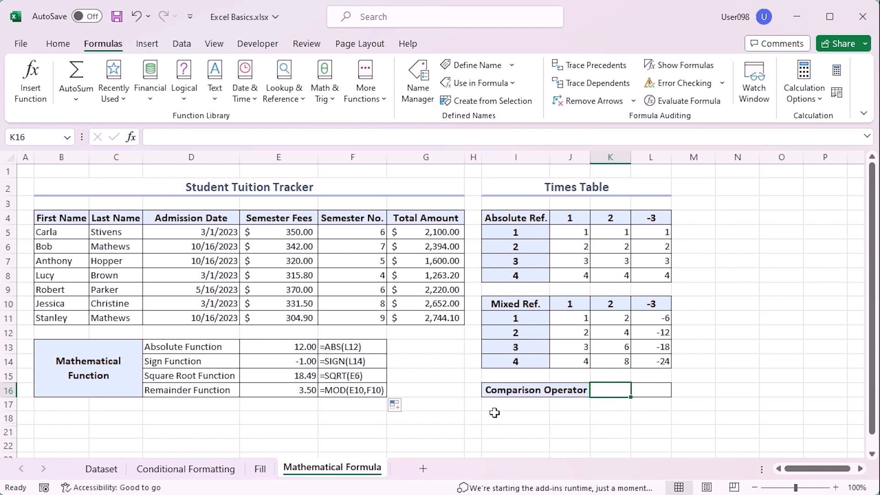
type("=5>8")
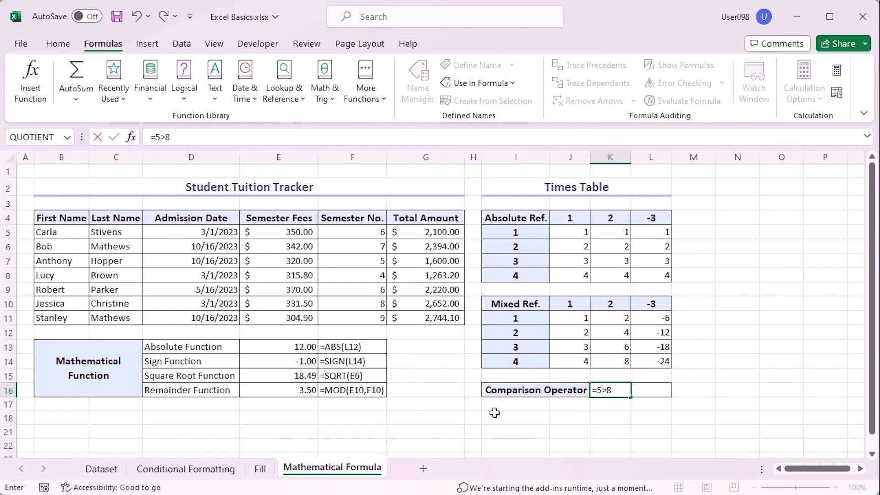
key("Return")
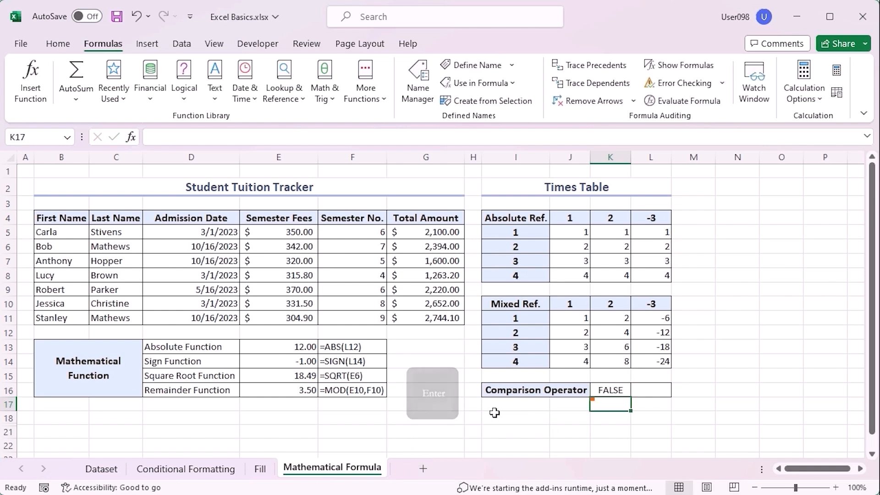
Step: Enter a FORMULATEXT formula referencing K16 in cell L16 of the Comparison Operator row
left_click(645, 386)
type("=formu")
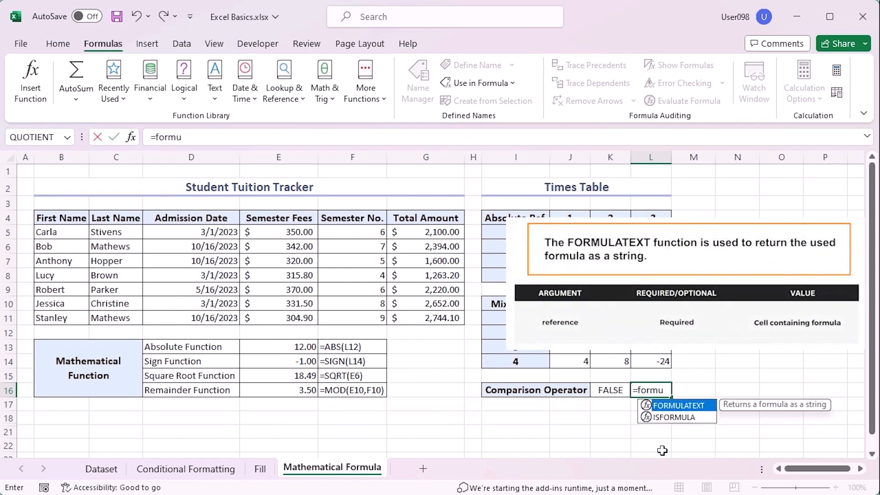
key("Tab")
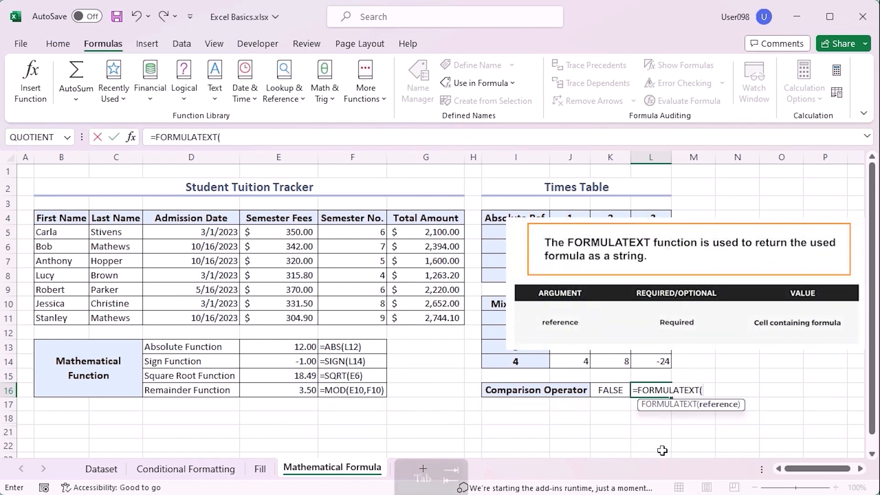
left_click(594, 393)
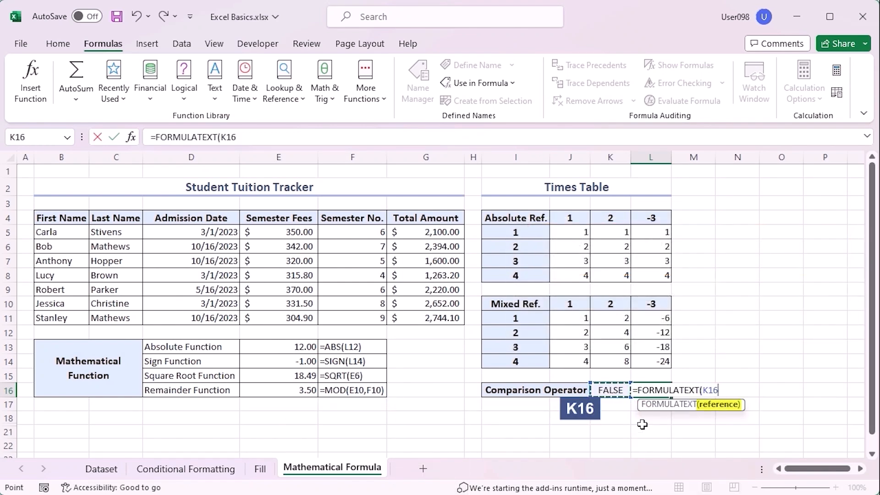
key("Return")
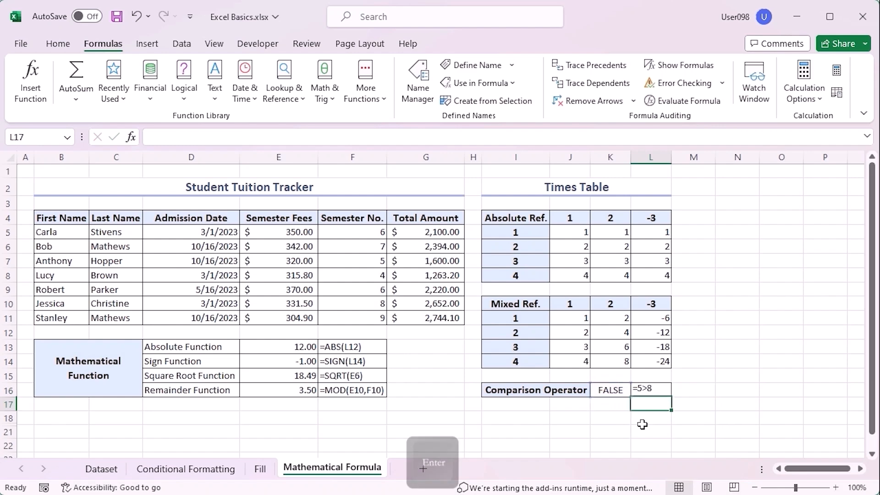
Step: Change the comparison formula in K16 to =5<8
left_click(624, 388)
left_click(165, 137)
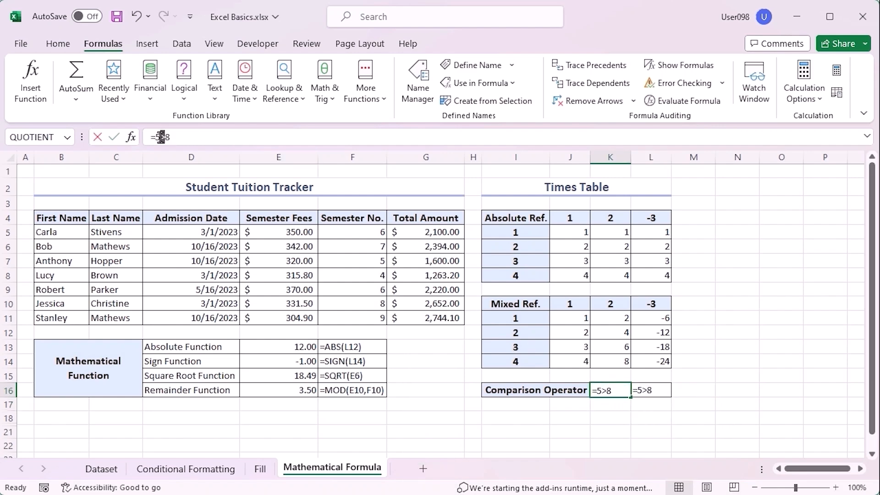
key("Return")
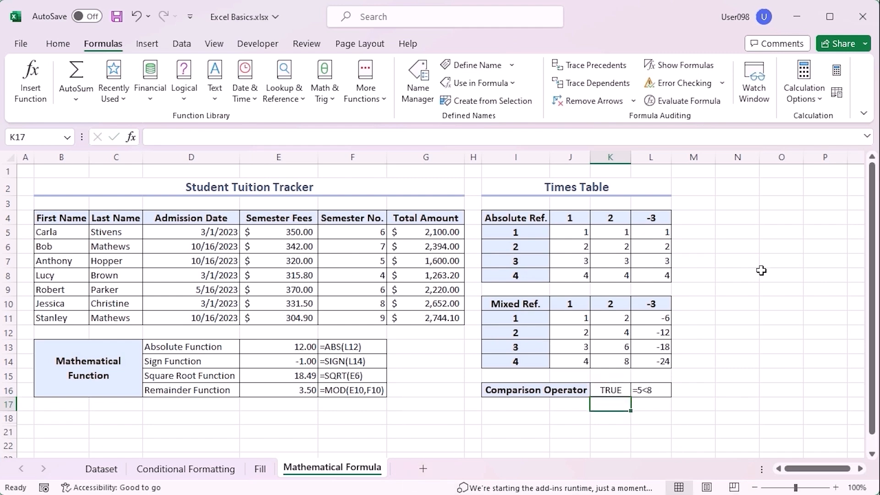
Step: Unhide the practice section rows hidden between rows 18 and 21
left_click_drag(9, 418, 9, 426)
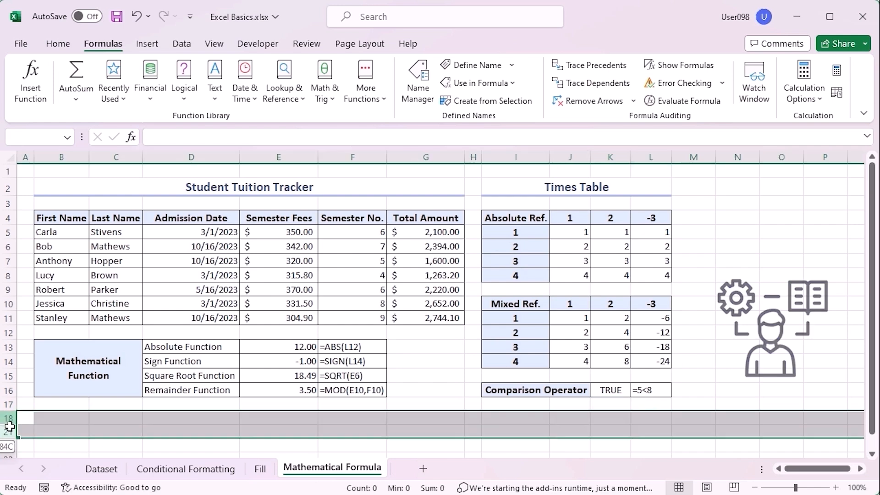
right_click(10, 426)
left_click(68, 414)
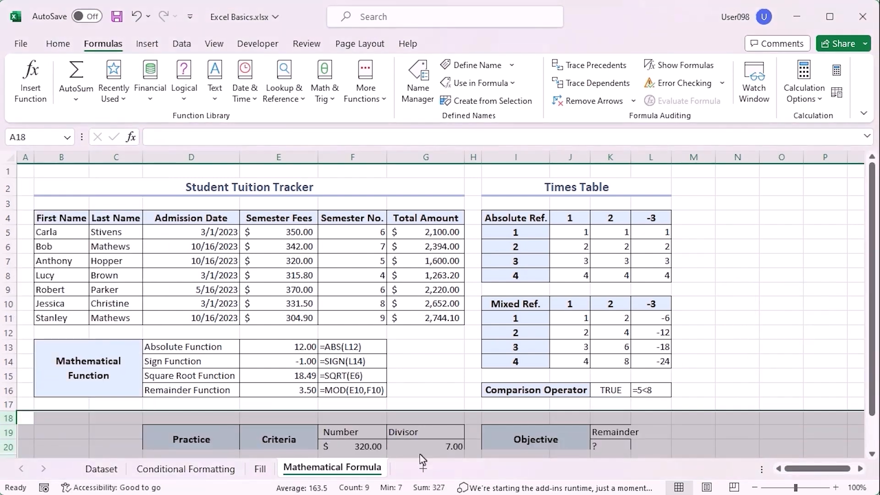
left_click(731, 431)
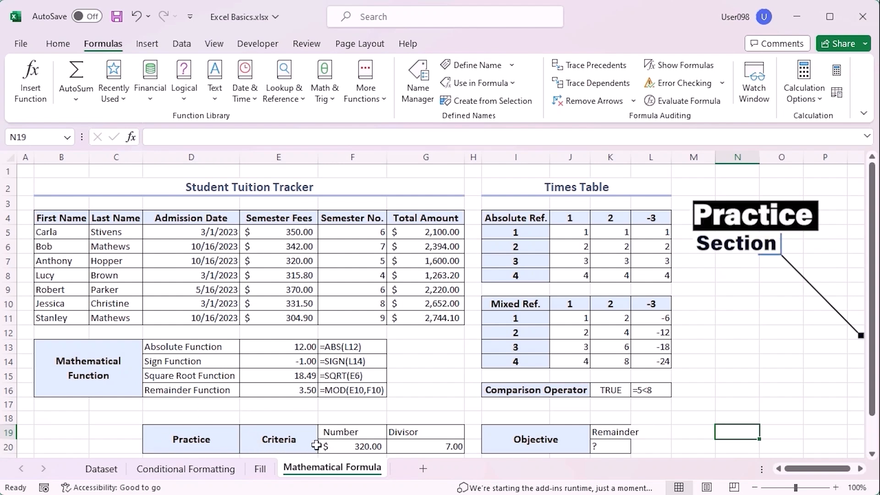
Step: Go over the practice section's number, divisor and remainder cells, and autofit column K to its contents
left_click_drag(378, 432, 370, 441)
left_click(344, 447)
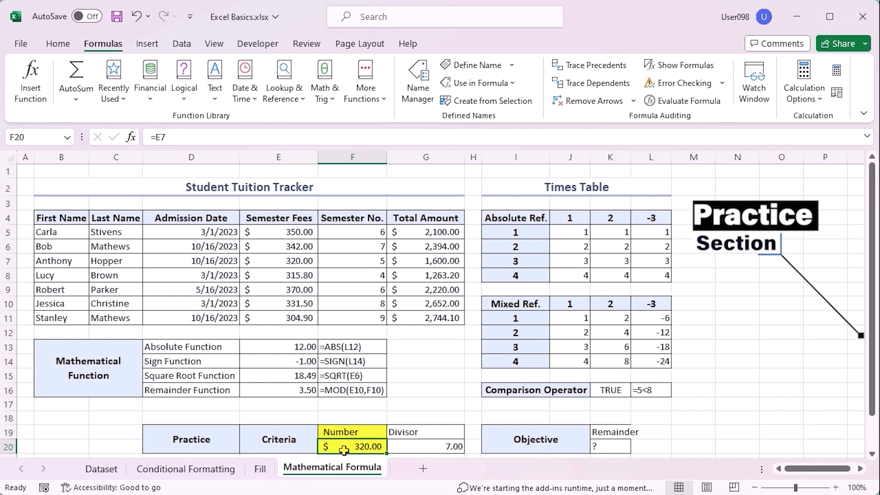
left_click(434, 432)
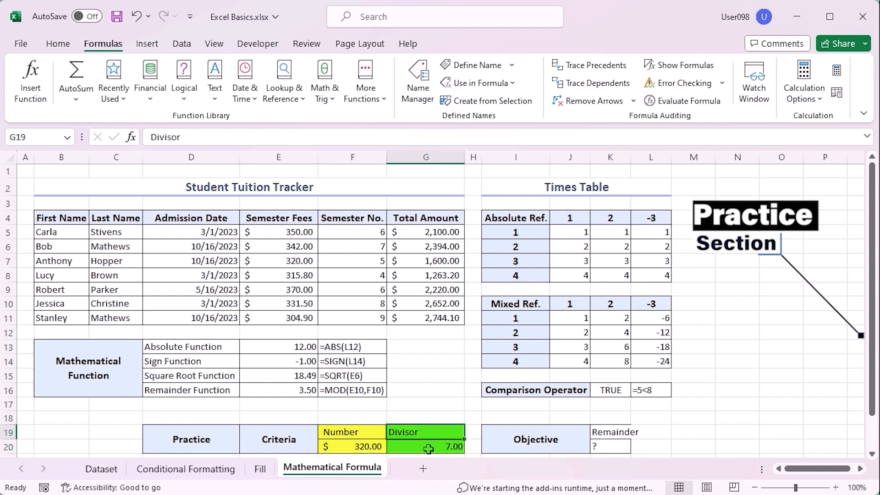
left_click(623, 434)
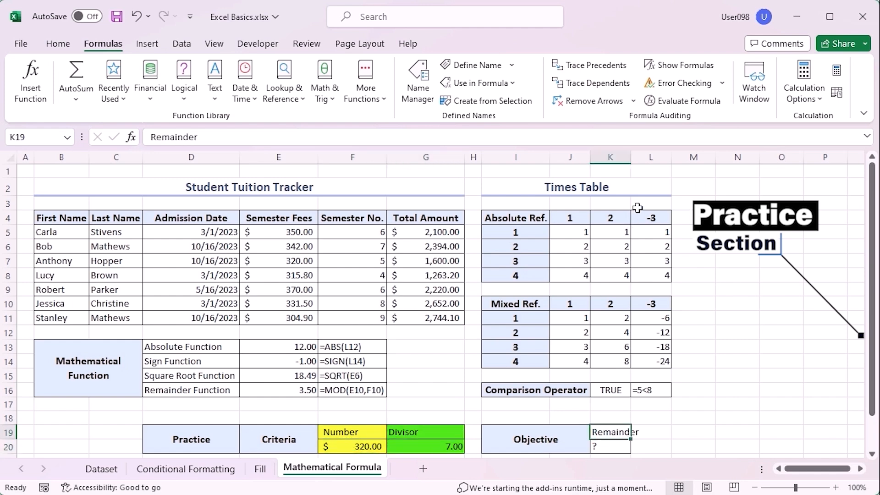
double_click(627, 158)
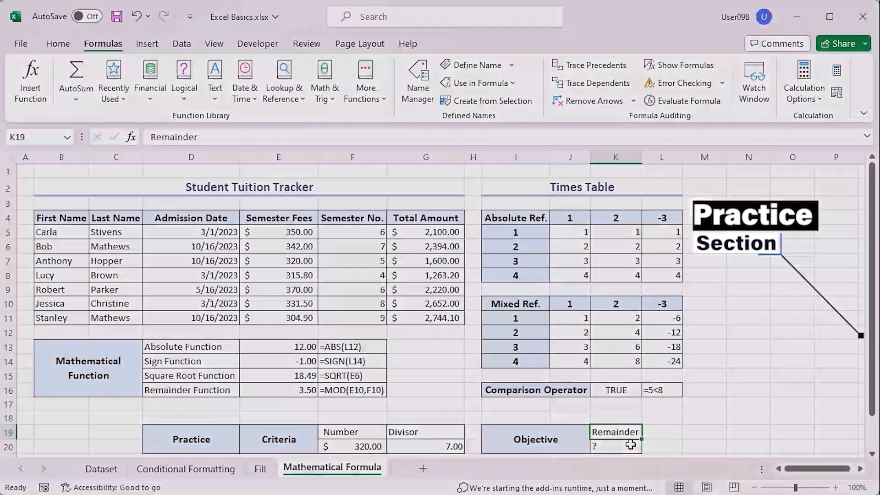
left_click(631, 445)
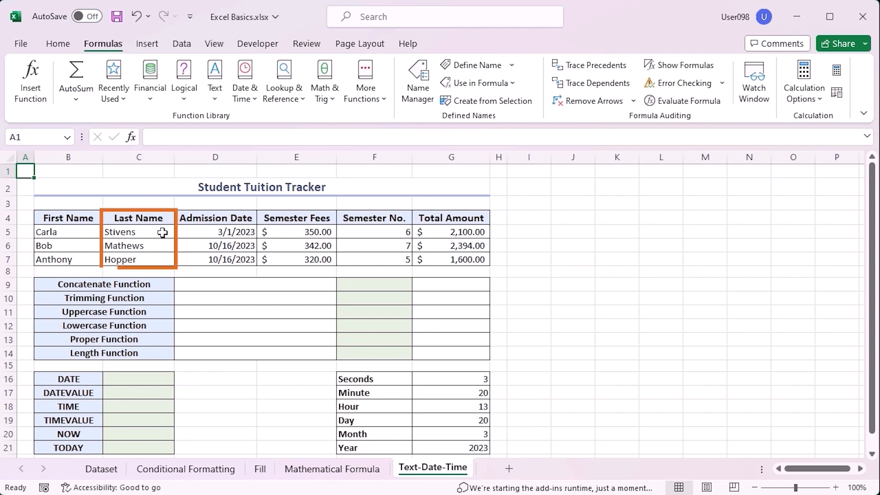
Step: Enter =CONCATENATE(B5,C5) in cell G9 of the Concatenate Function row to join the first and last name
left_click(432, 284)
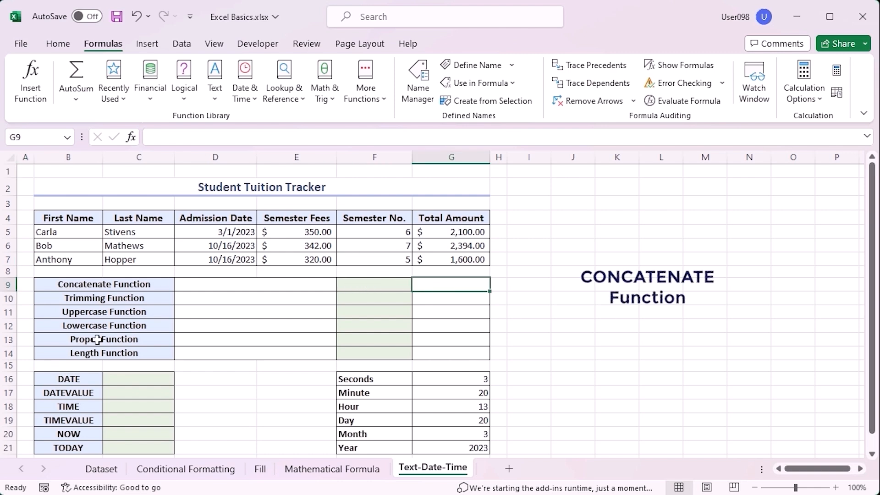
type("=co")
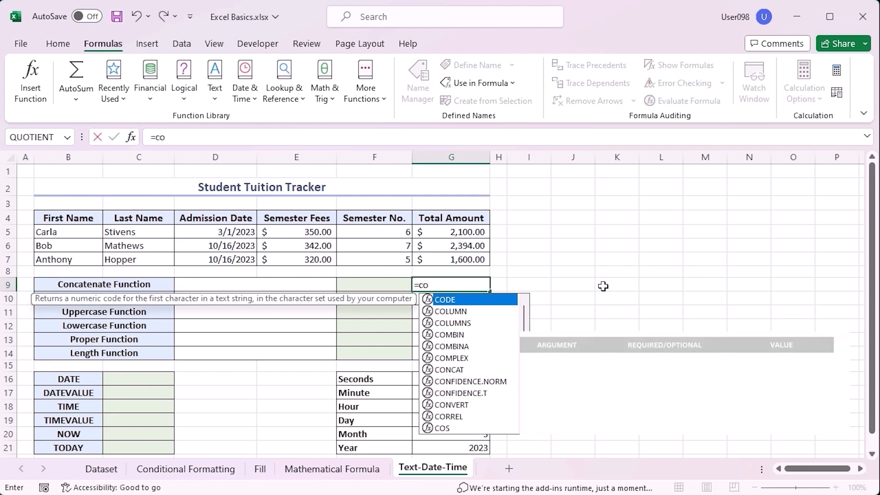
type("nca")
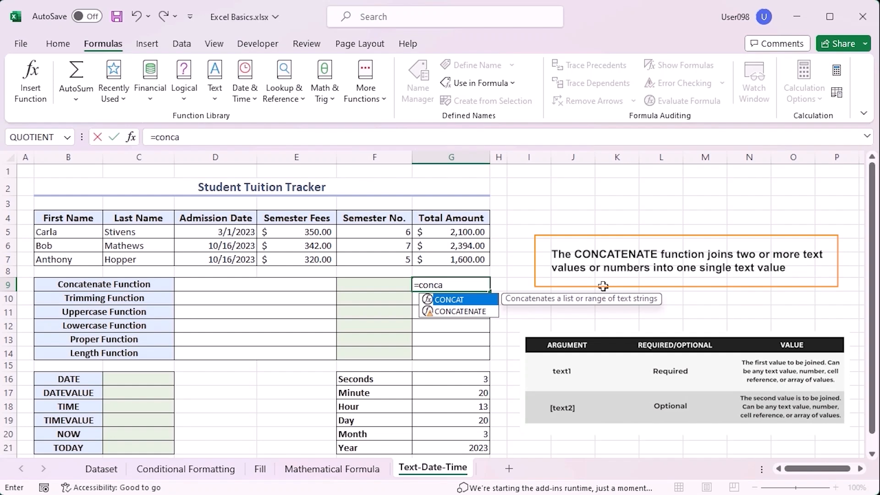
key("Down")
key("Tab")
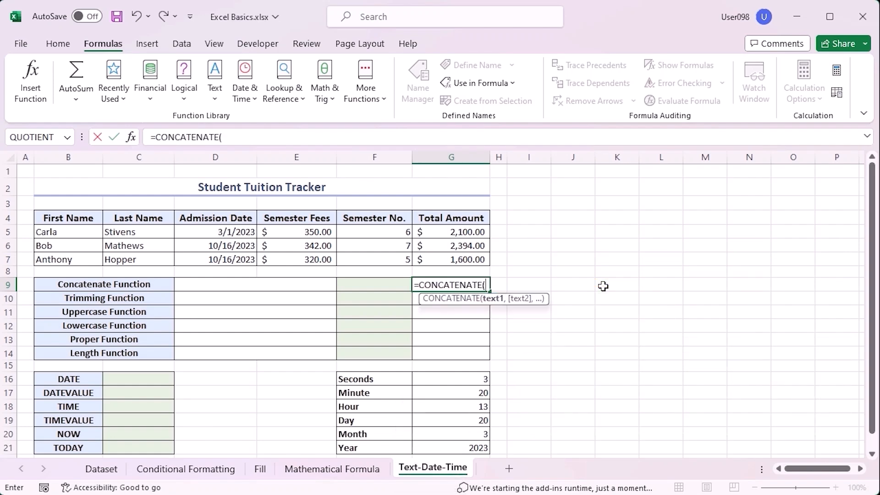
left_click(69, 230)
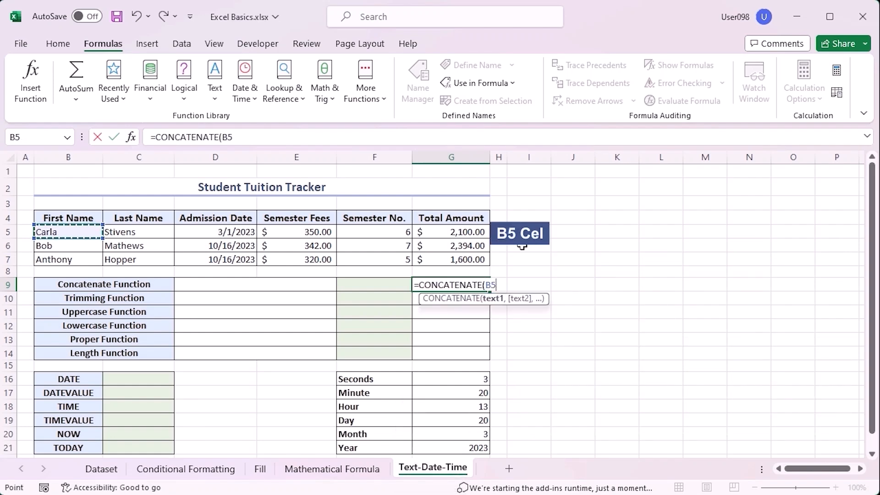
type(",")
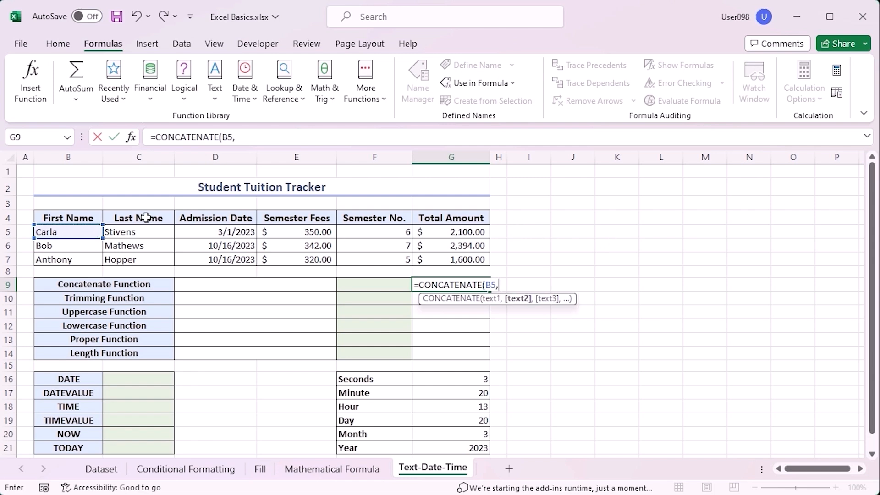
left_click(129, 232)
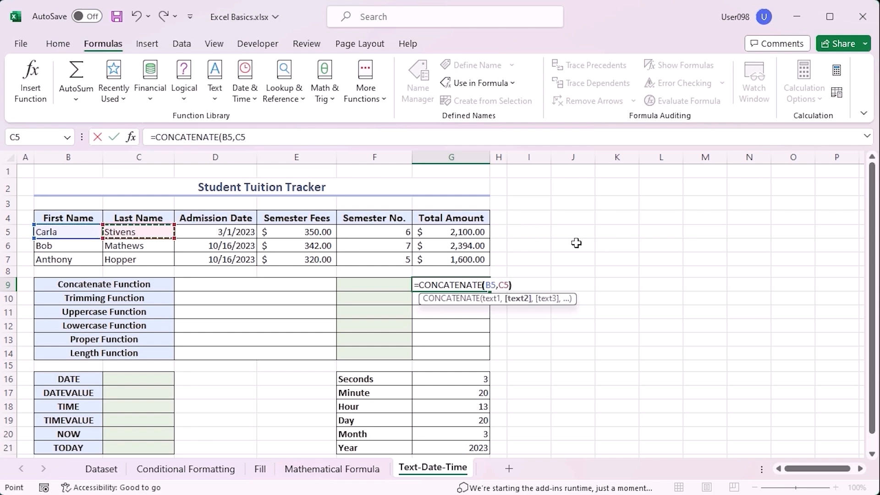
type(")")
key("Return")
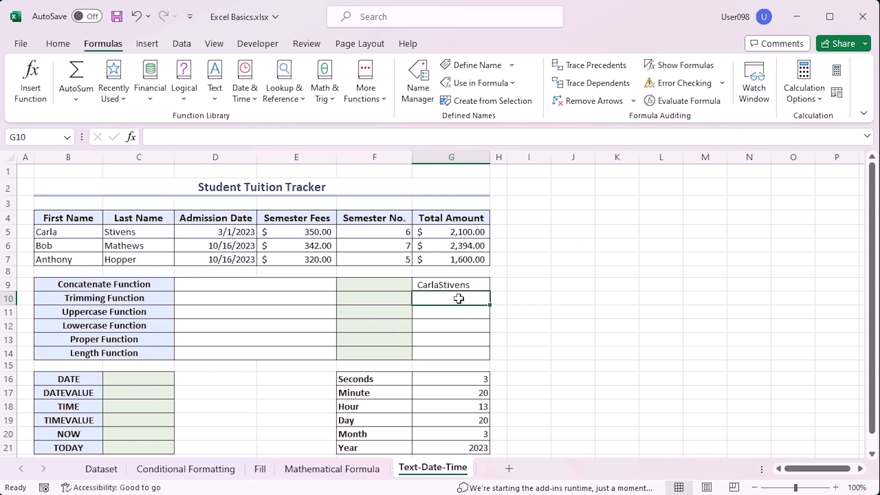
Step: Enter =CONCATENATE(B5," ",C5) in cell F9 to join the first and last name with spaces between them
left_click(376, 285)
type("=")
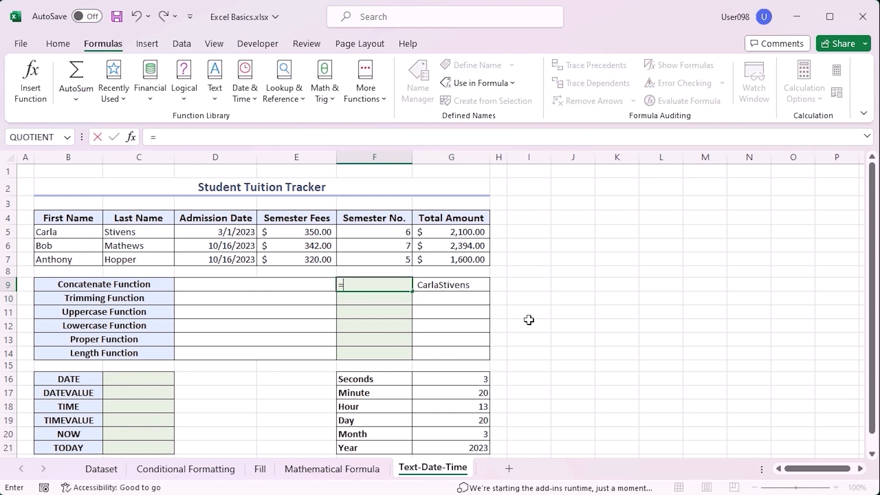
type("concate")
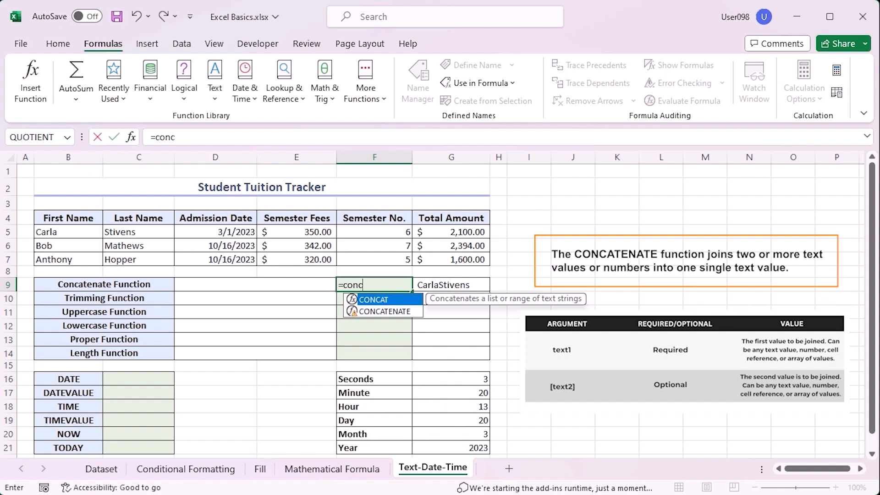
key("Tab")
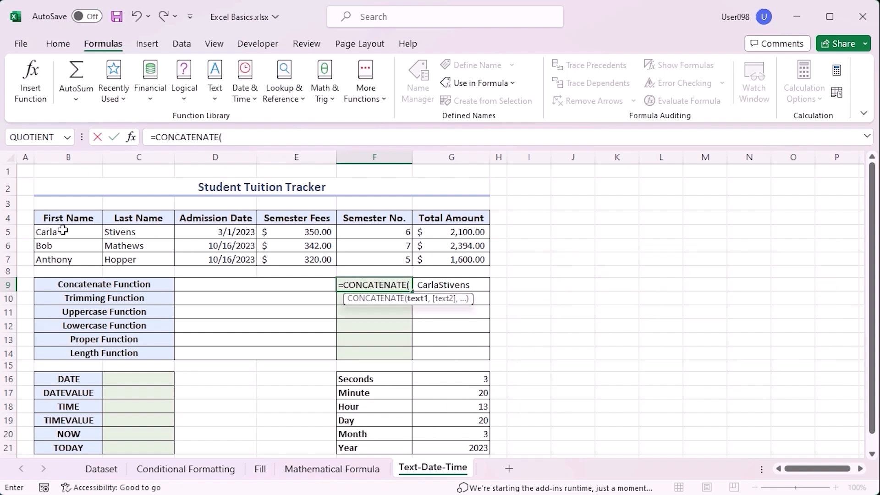
left_click(63, 231)
type(",")
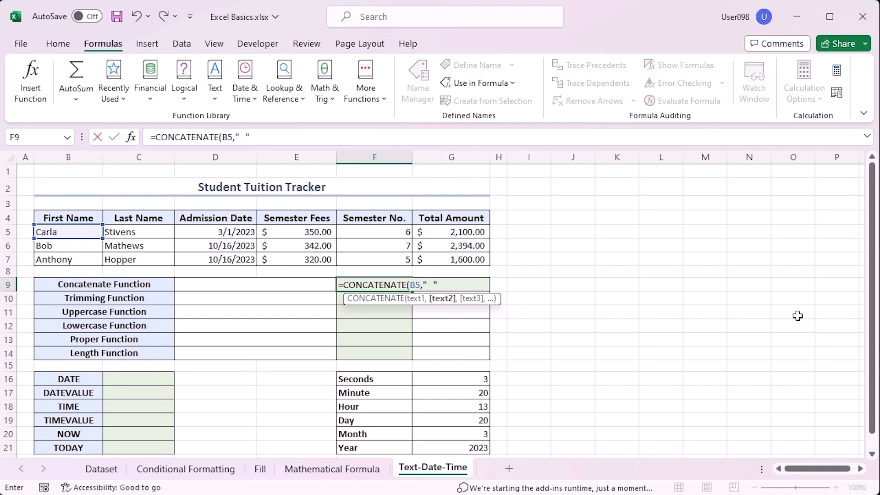
type(",")
left_click(145, 233)
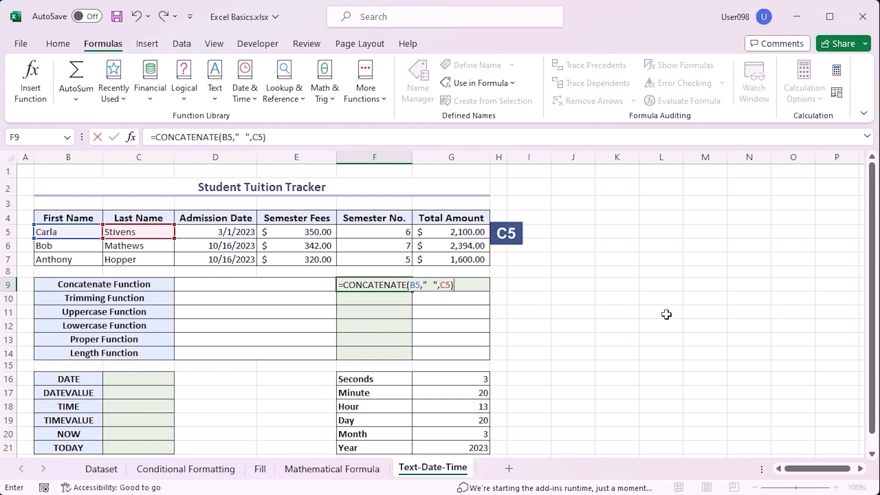
key("Return")
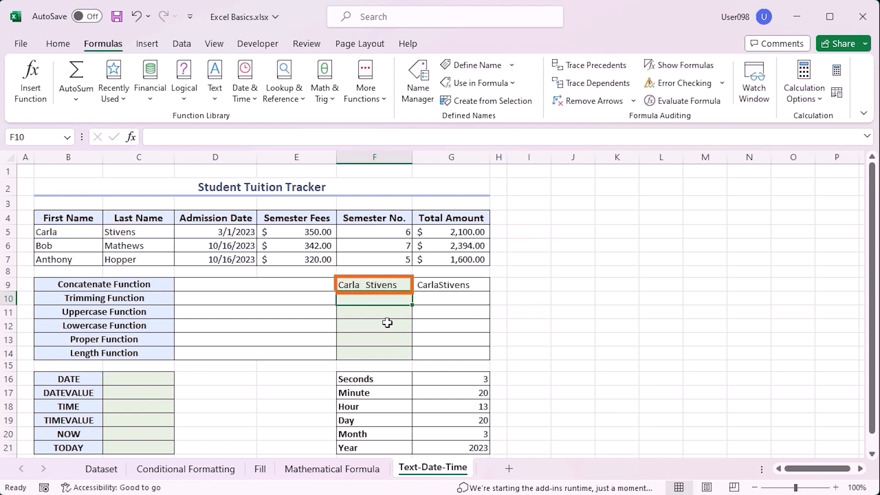
left_click(362, 285)
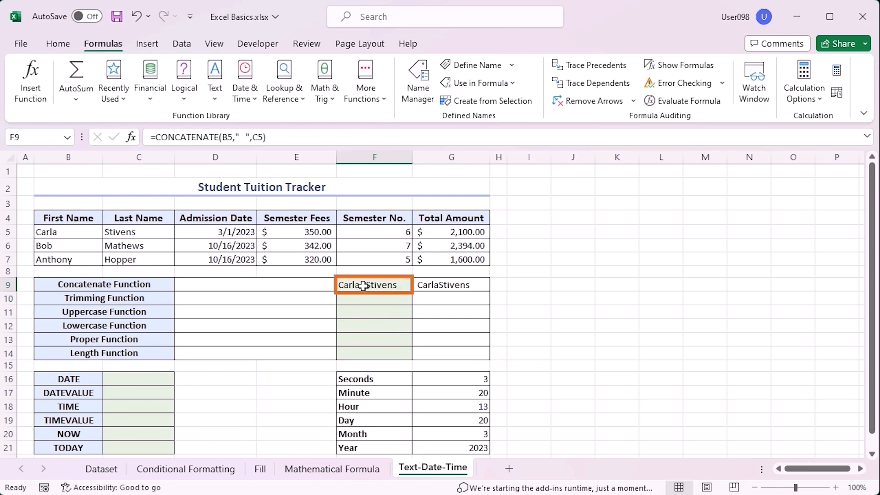
Step: Enter =TRIM(F9) in cell F10 of the Trimming Function row to remove the extra spaces
left_click(391, 299)
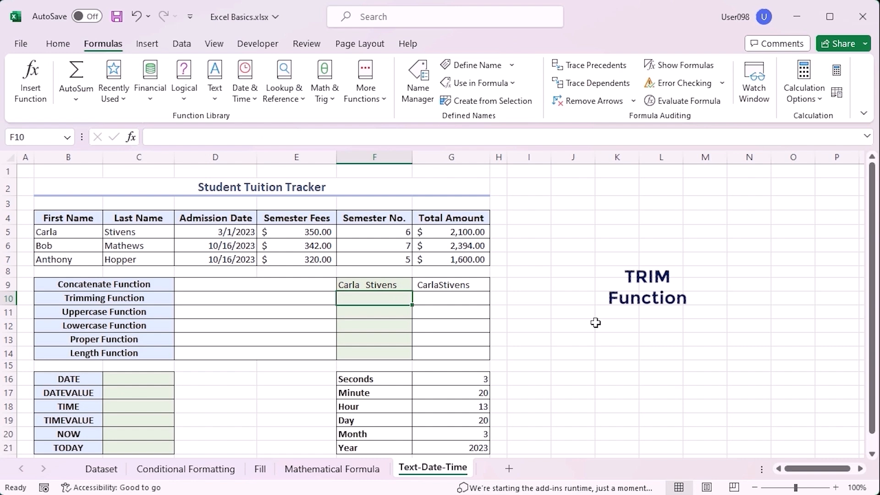
type("=trim")
key("Tab")
left_click(395, 285)
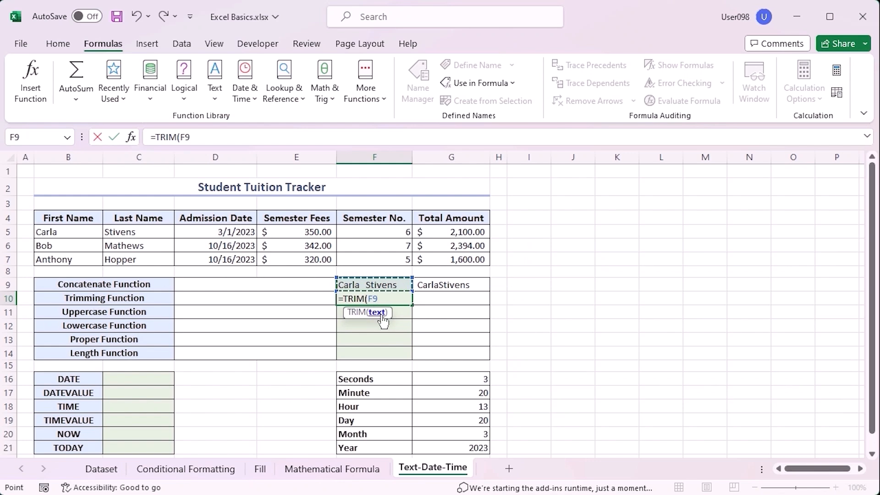
type(")")
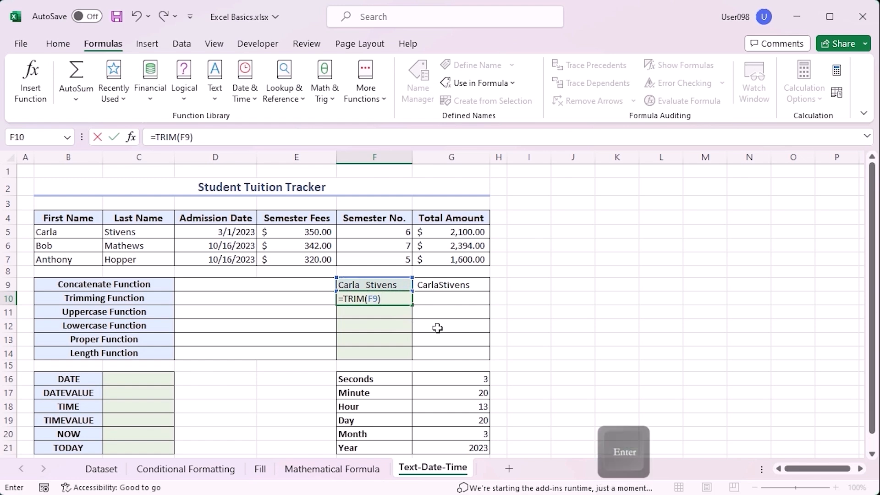
key("Return")
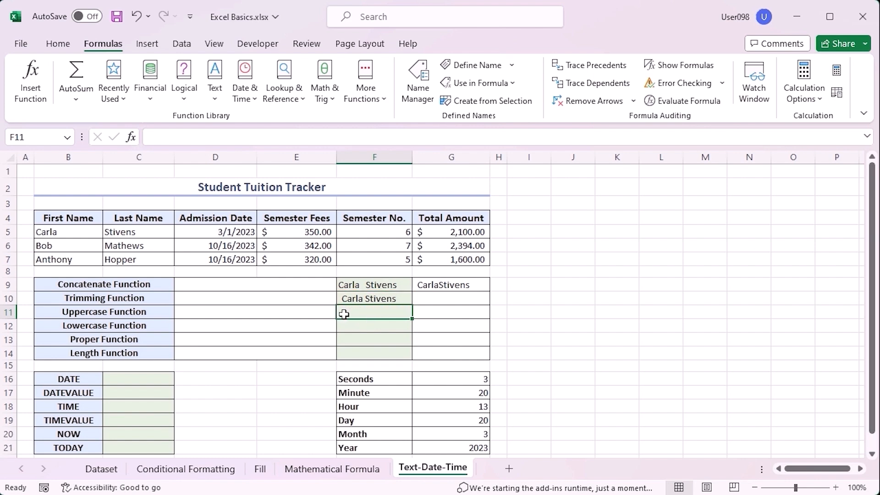
Step: Enter =UPPER(F10) in cell F11 of the Uppercase Function row
type("=")
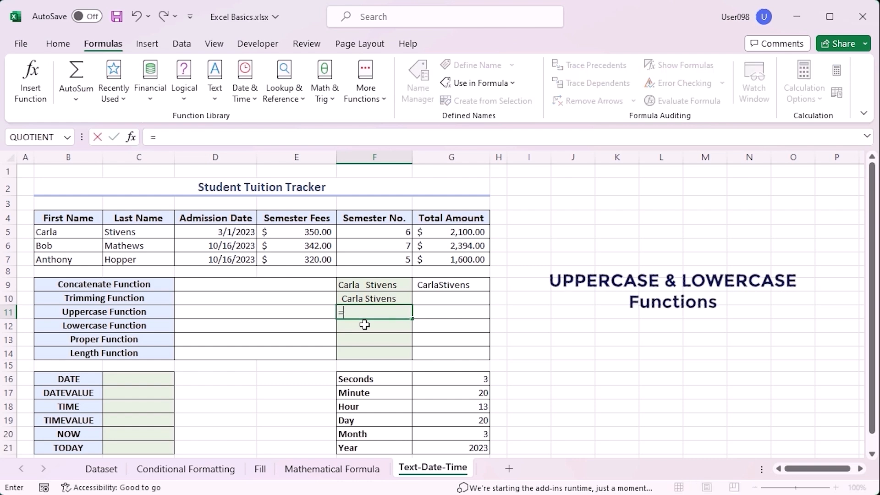
type("u")
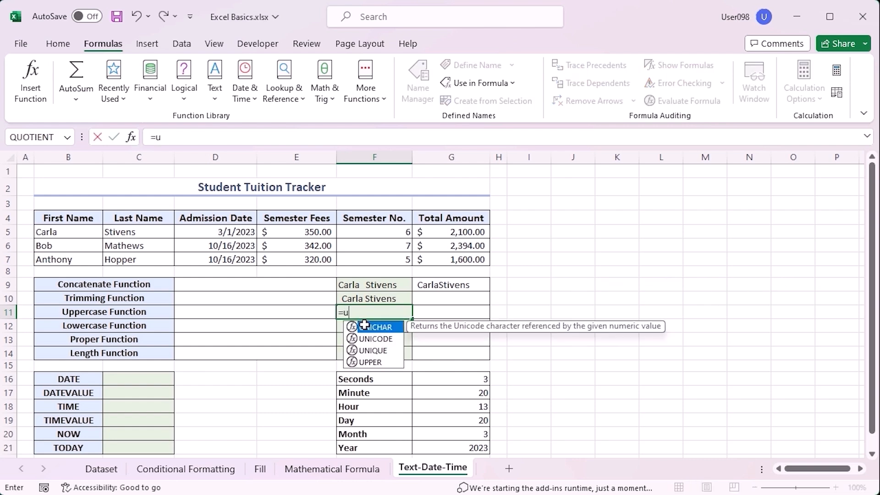
type("pper")
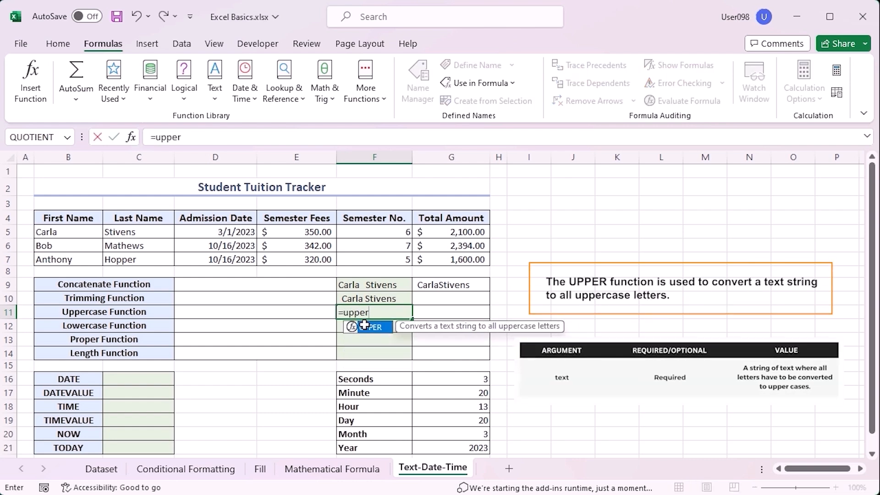
key("Tab")
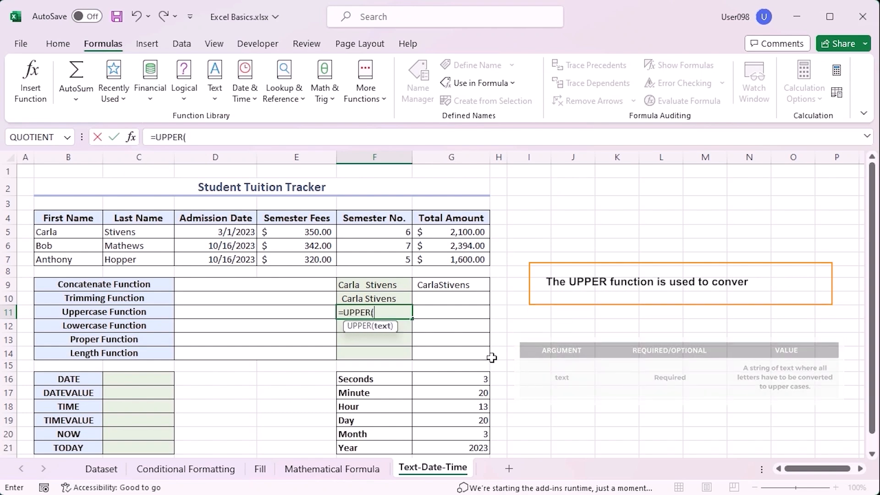
left_click(395, 299)
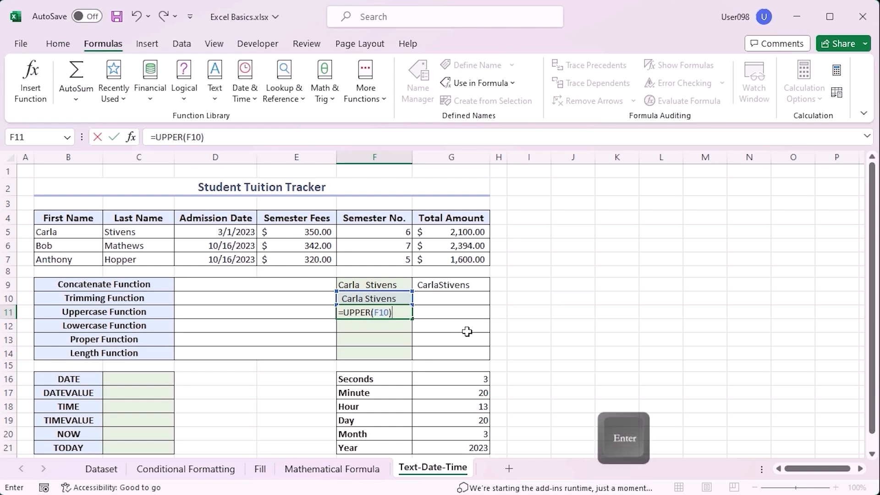
key("Return")
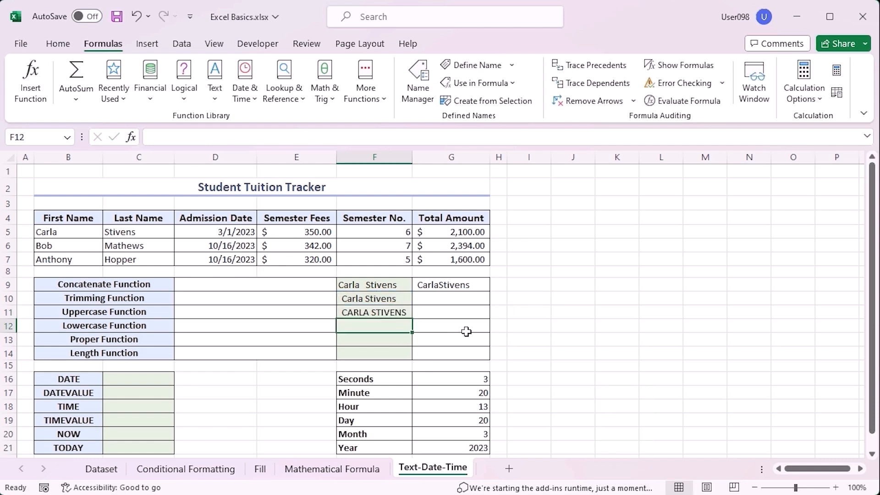
Step: Enter =LOWER(F11) in cell F12 of the Lowercase Function row
type("=lower")
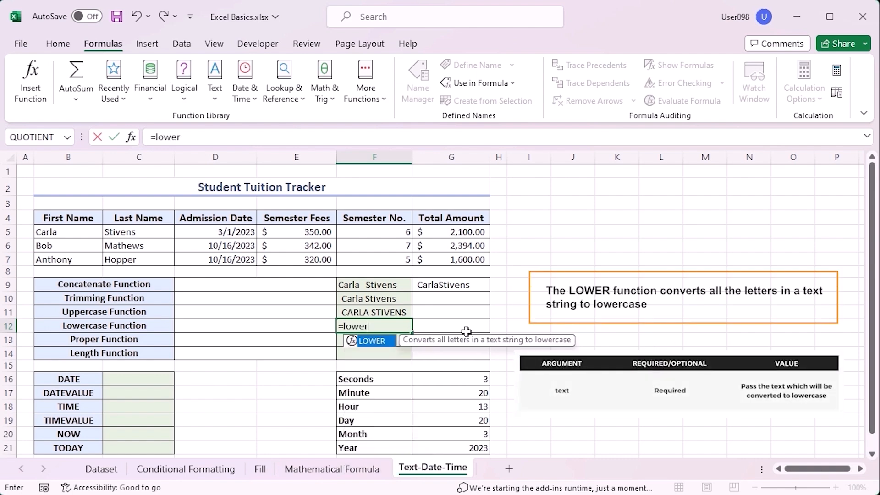
key("Tab")
left_click(400, 313)
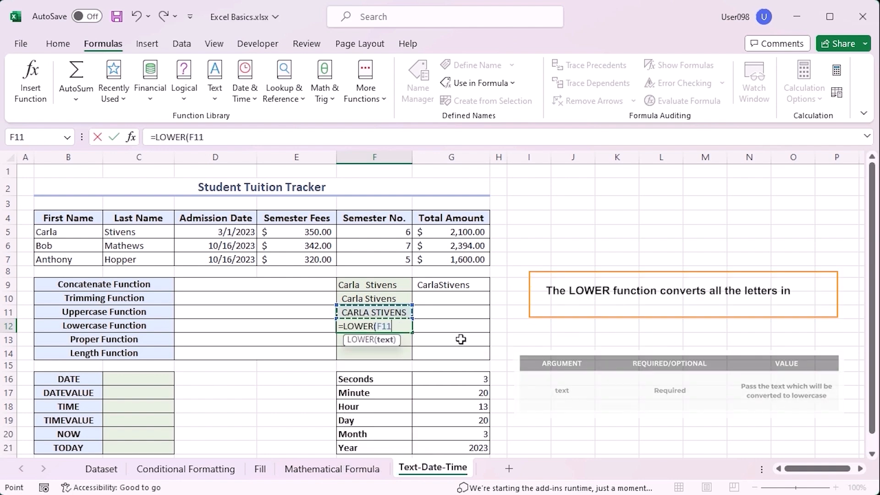
type(")")
key("Return")
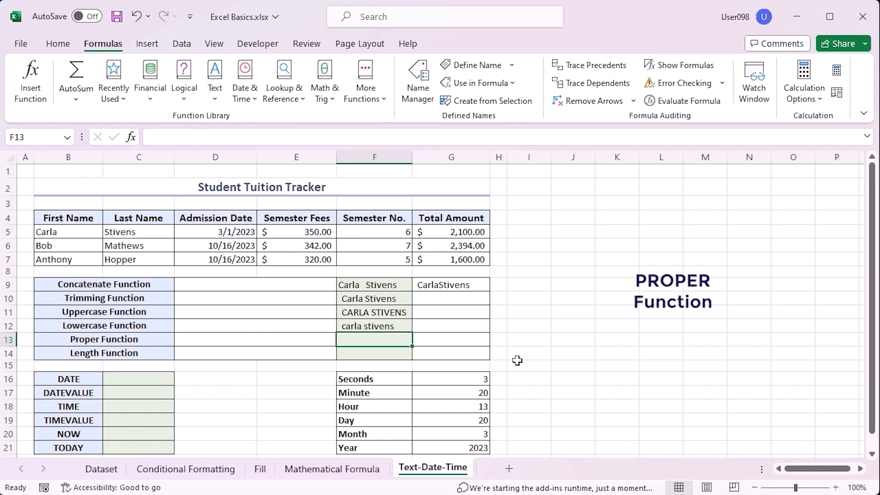
Step: Enter =PROPER(F12) in cell F13 of the Proper Function row to capitalize each word
type("=")
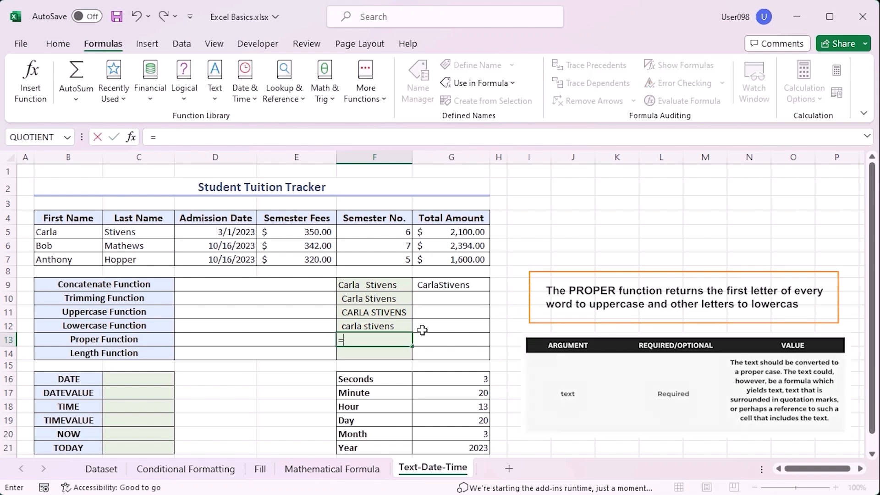
type("proper")
key("Tab")
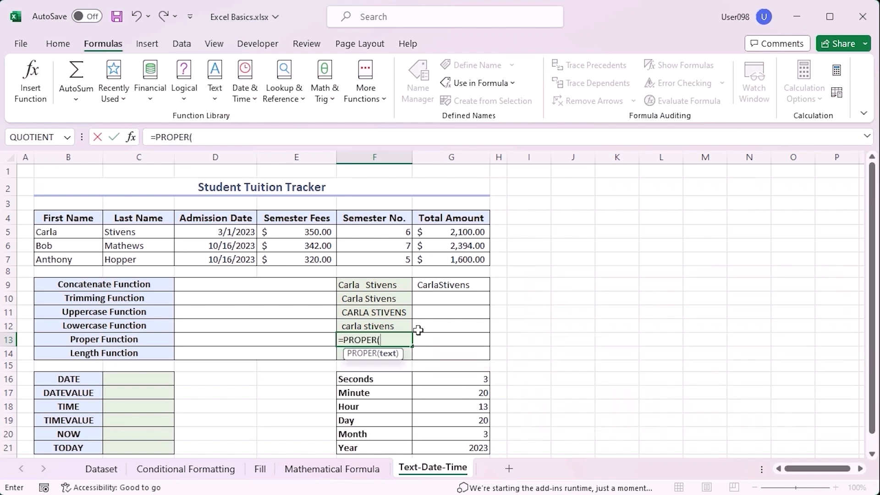
left_click(399, 324)
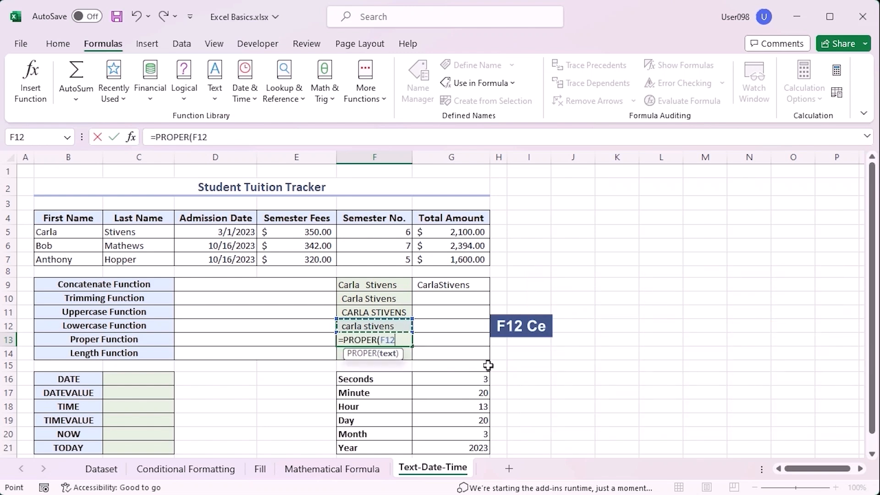
type(")")
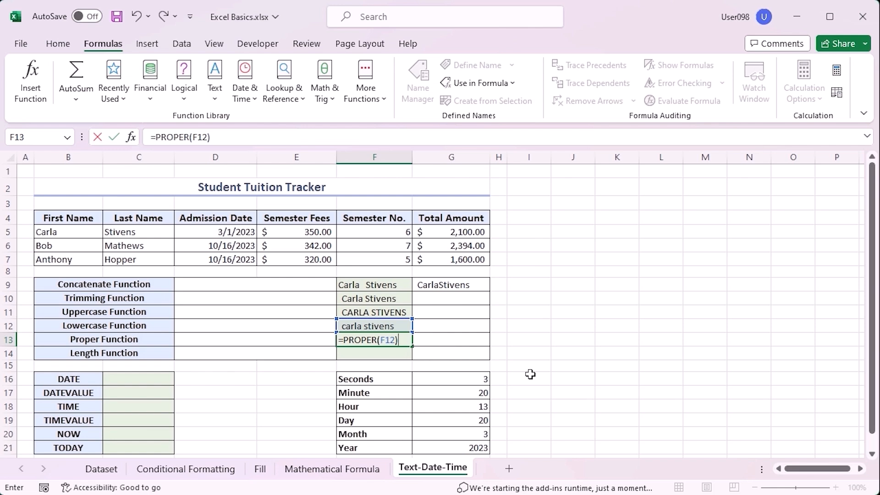
key("Return")
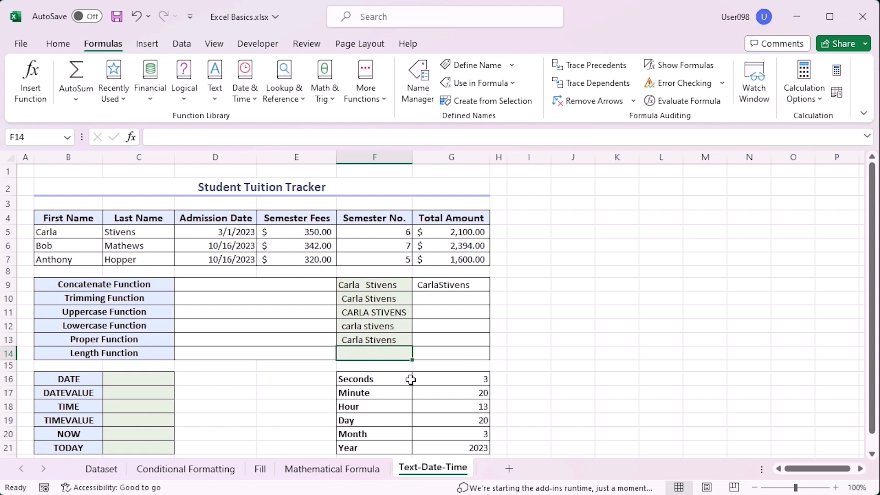
Step: Enter =LEN(F13) in cell F14 of the Length Function row to count the characters of the proper-case name
type("=len")
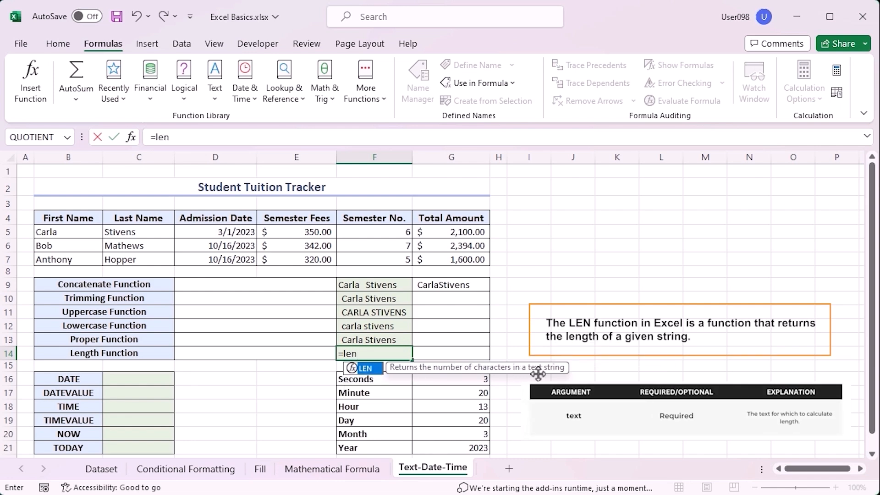
key("Tab")
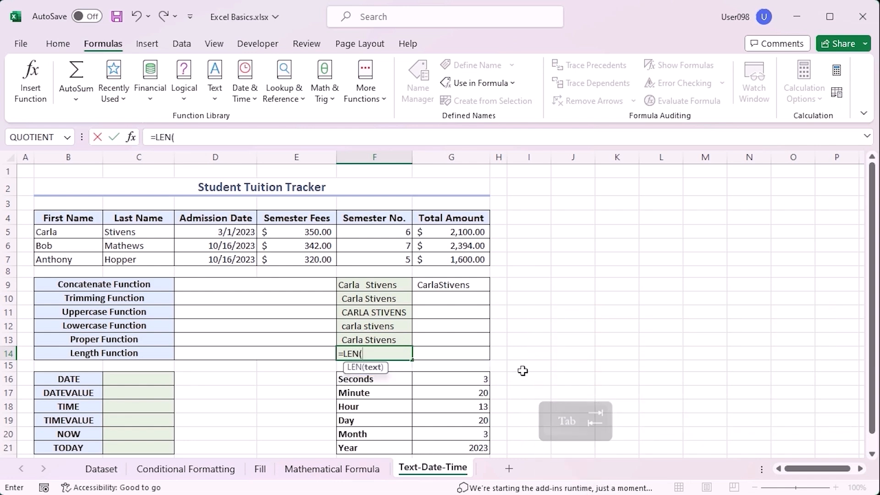
left_click(393, 337)
type(")")
key("Return")
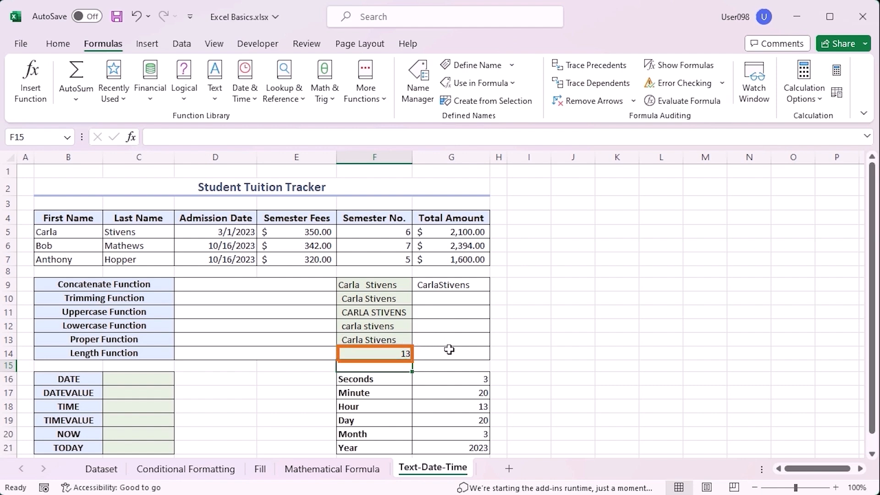
Step: Enter =LEN(G9) in cell G14 to count the characters of the name joined without spaces
left_click(453, 353)
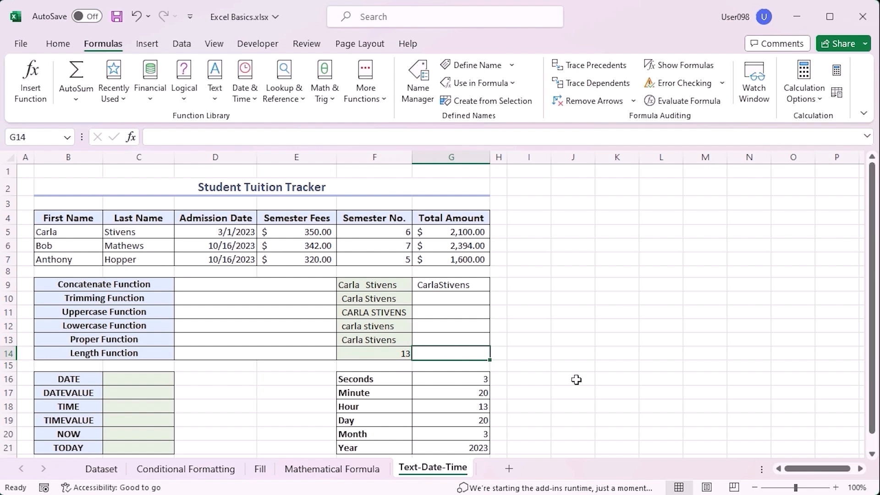
type("=len")
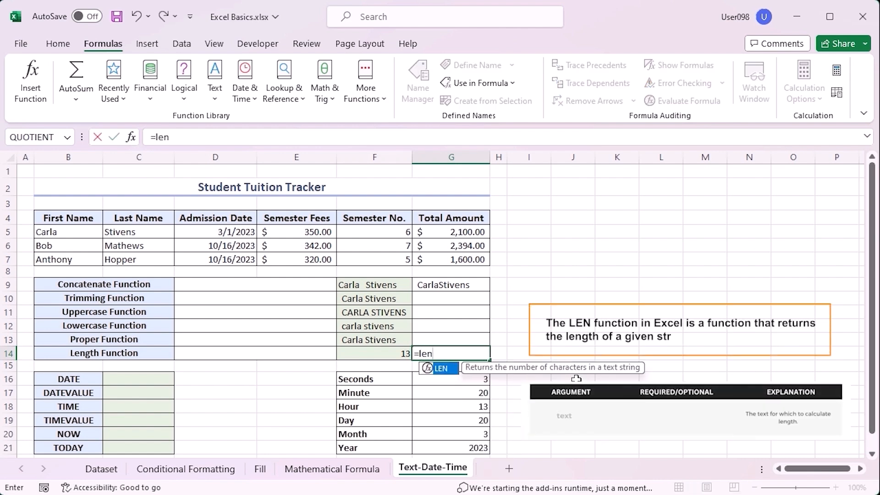
key("Tab")
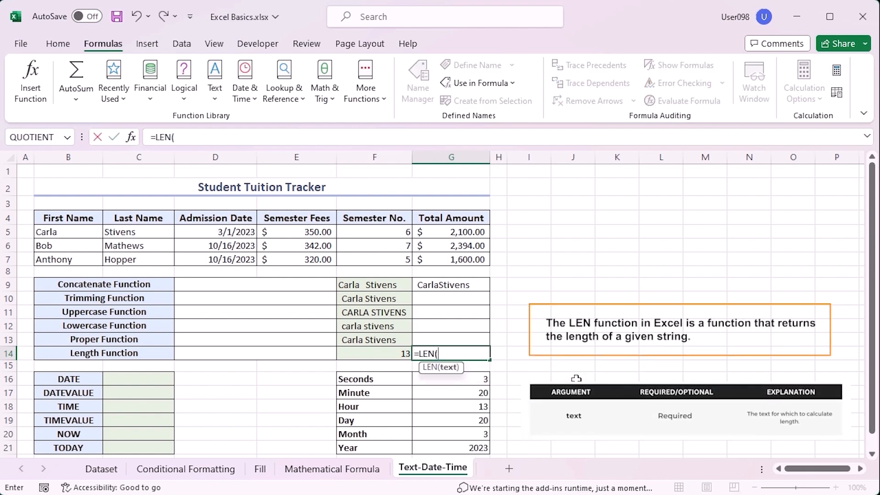
left_click(473, 283)
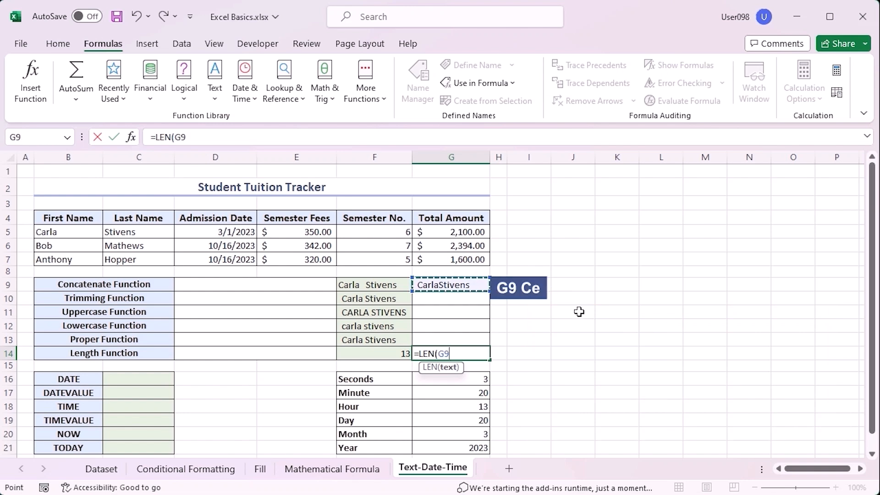
type(")")
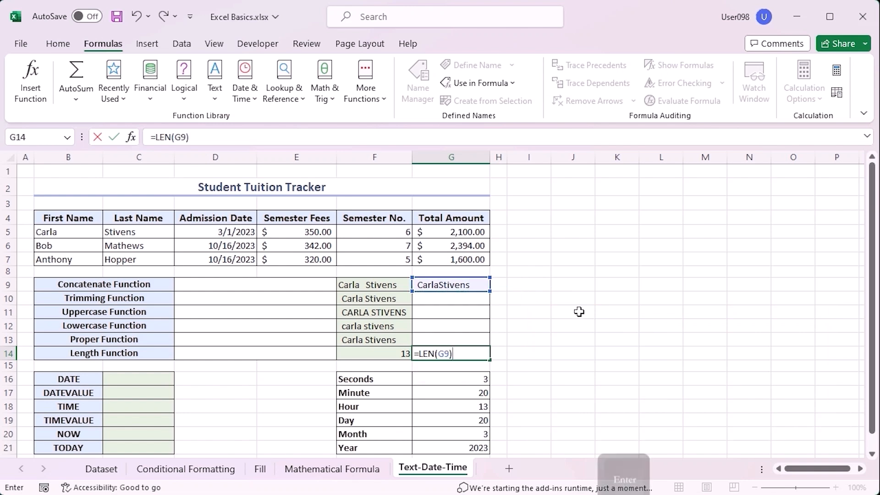
key("Return")
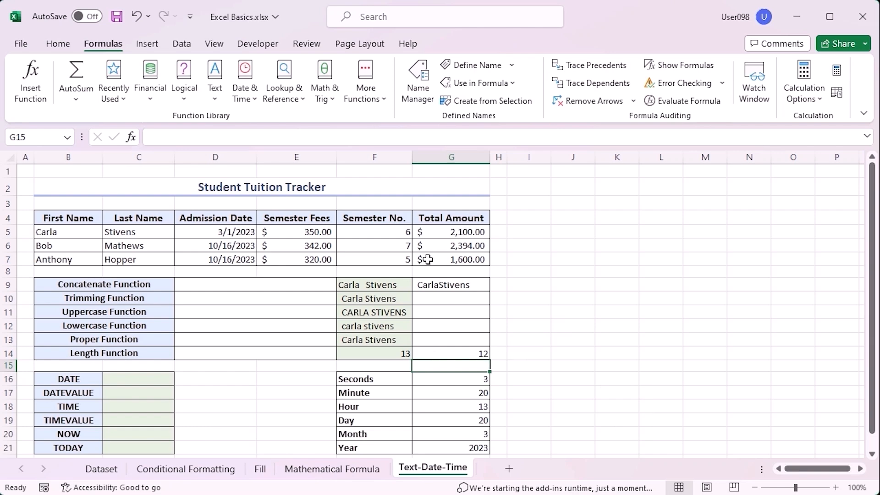
Step: Enter =FORMULATEXT(F9) in cell D9 of the Concatenate Function row to show the formula used there
left_click(298, 285)
type("=formu")
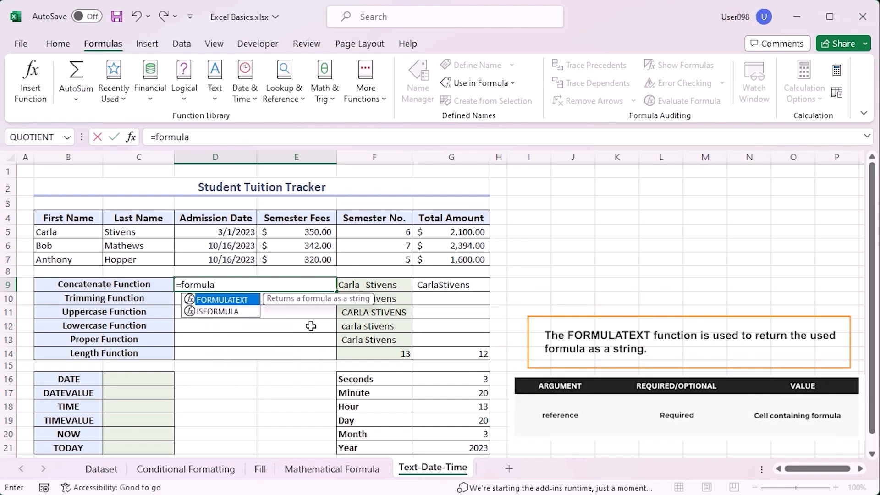
type("la")
key("Tab")
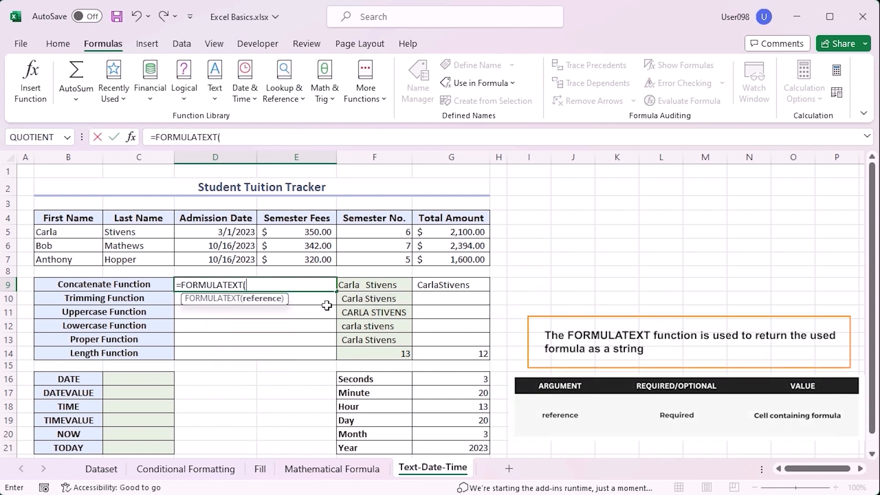
left_click(372, 289)
key("Return")
Step: Fill the FORMULATEXT formula from D9 down through the Length Function row
key("Up")
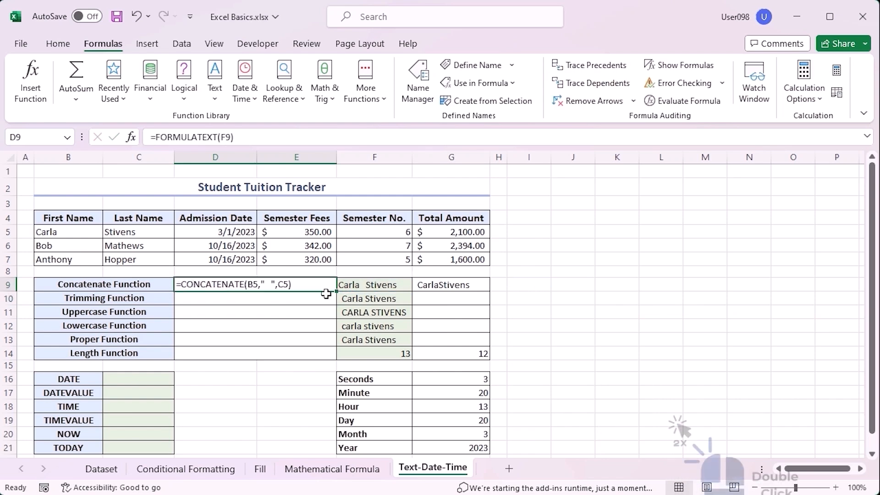
double_click(337, 291)
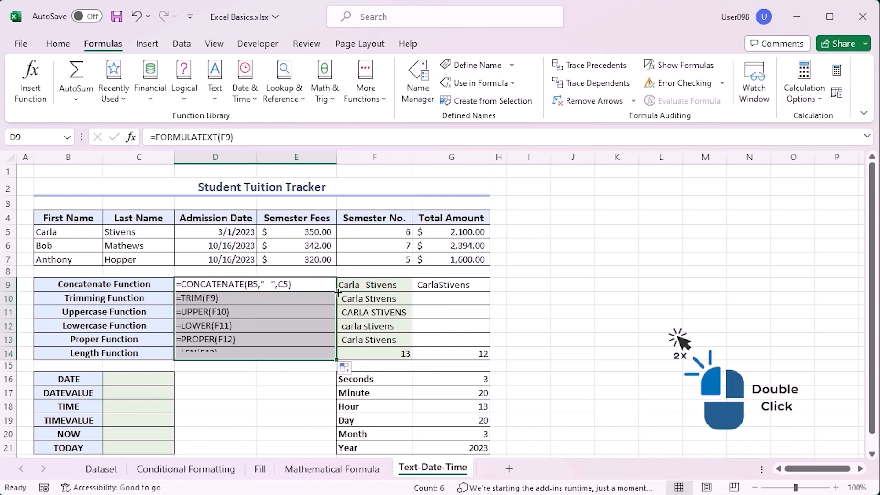
left_click(598, 324)
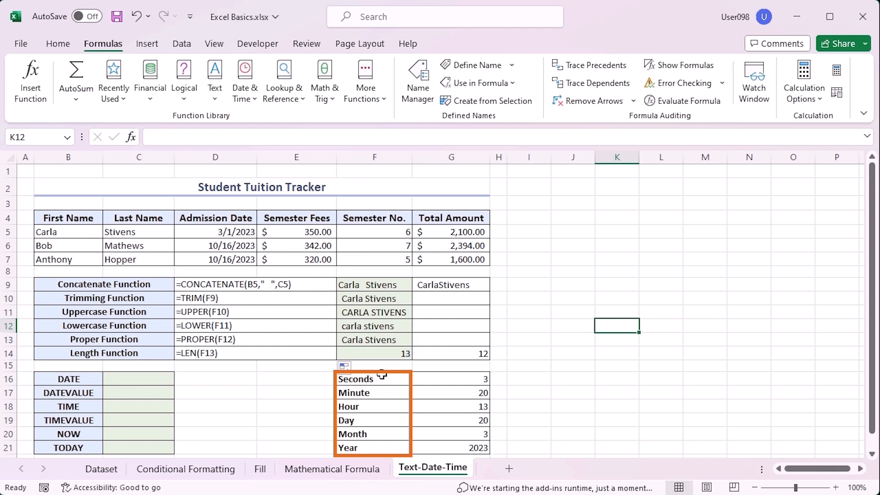
Step: Enter =DATE(G21,G20,G19) in cell C16 of the DATE row, using the Year, Month and Day values
left_click(158, 377)
type("=da")
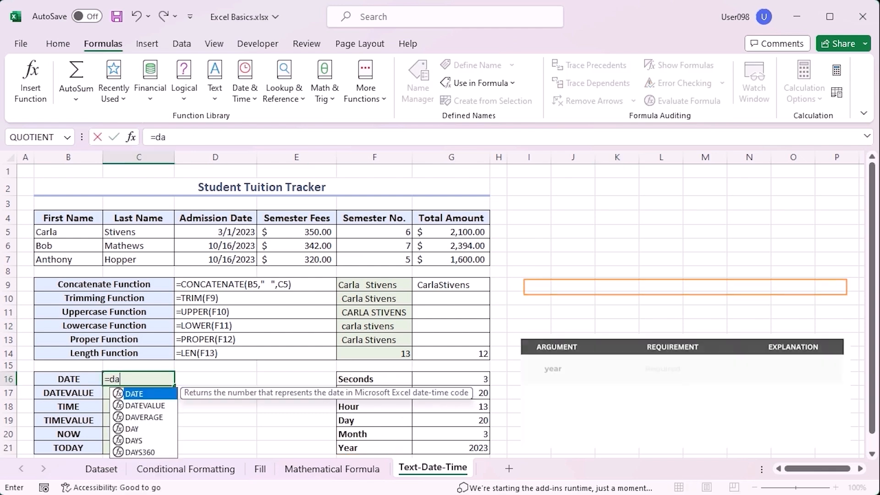
type("te")
key("Tab")
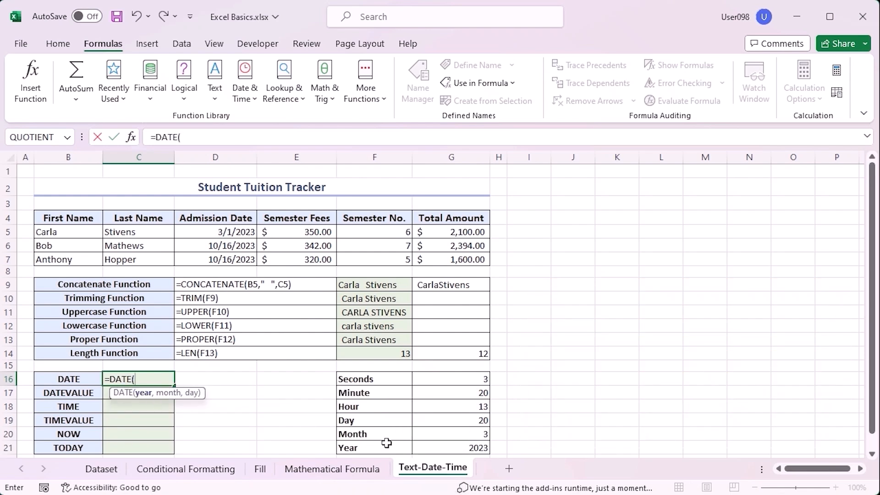
left_click(427, 449)
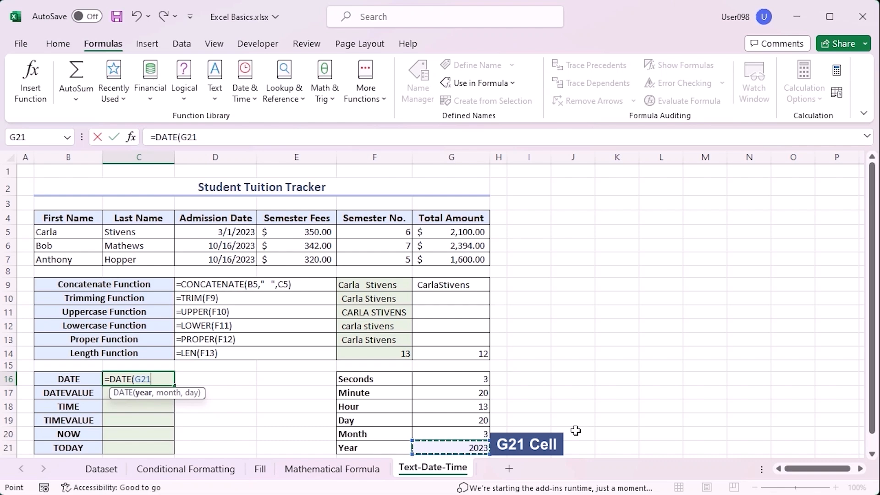
type(",")
left_click(449, 431)
type(",")
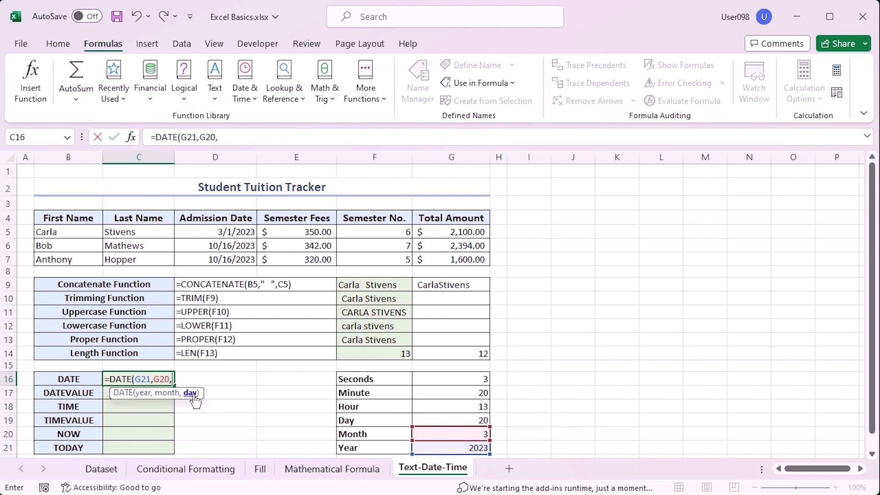
left_click(448, 420)
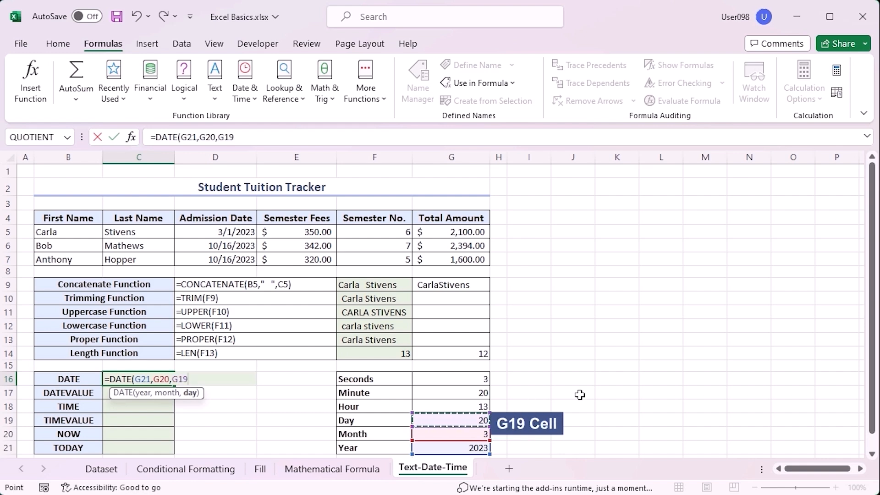
key("Return")
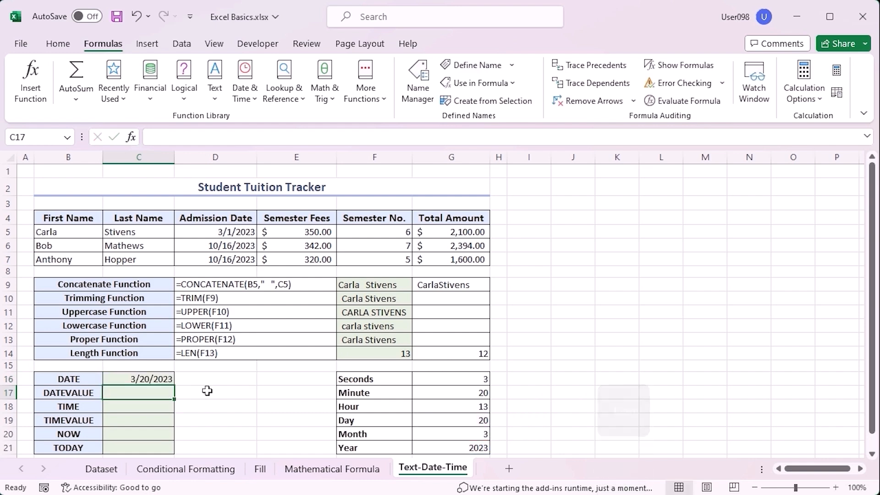
Step: Enter =DATEVALUE("3/20/2023") in cell C17 of the DATEVALUE row
type("=date")
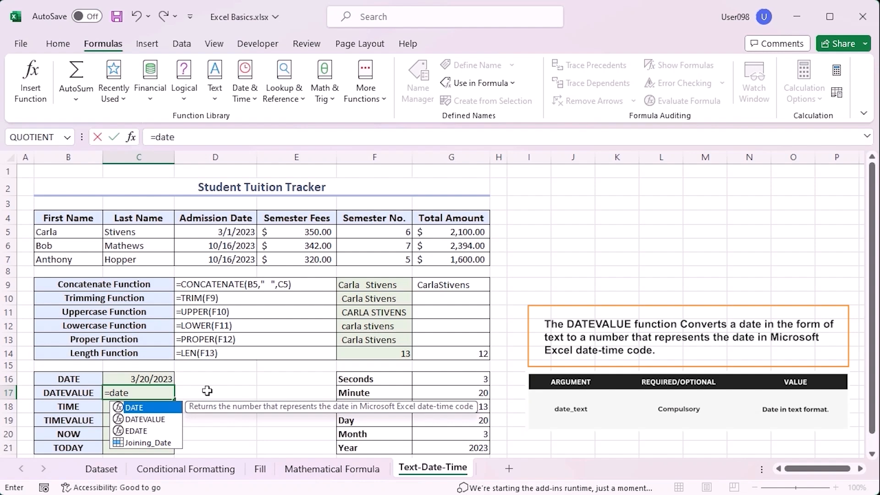
key("Down")
key("Tab")
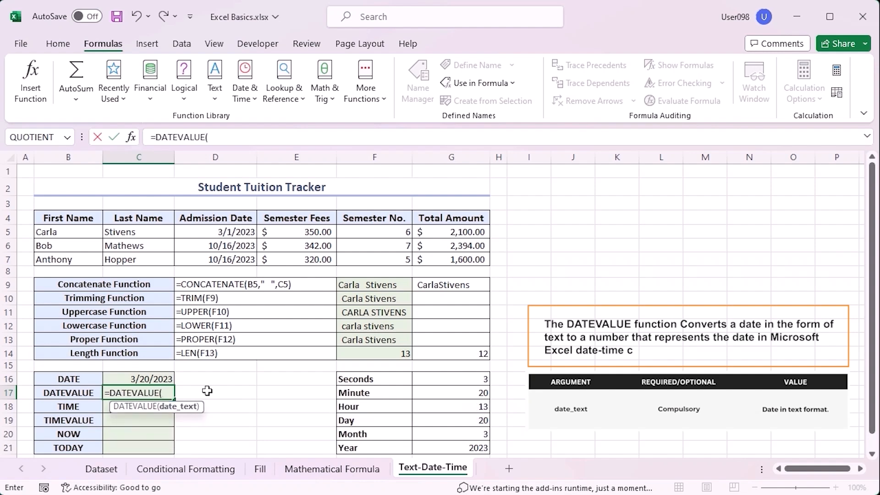
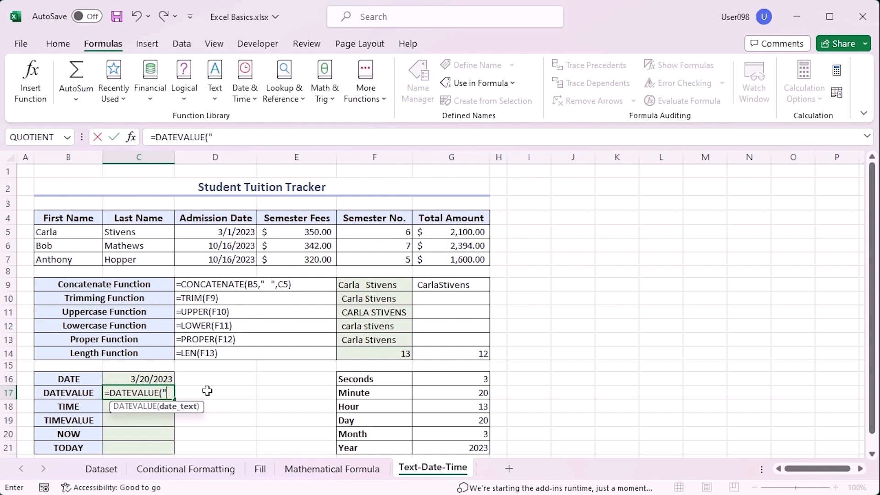
type("/20/2023")
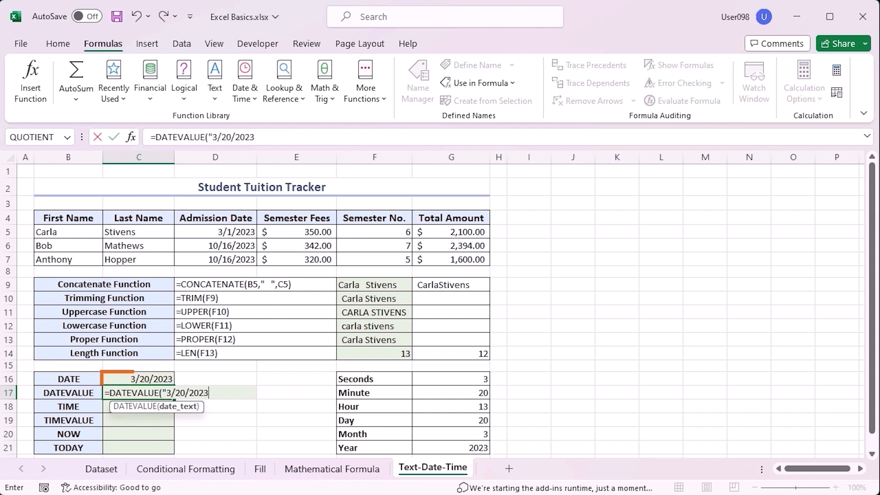
type("\")")
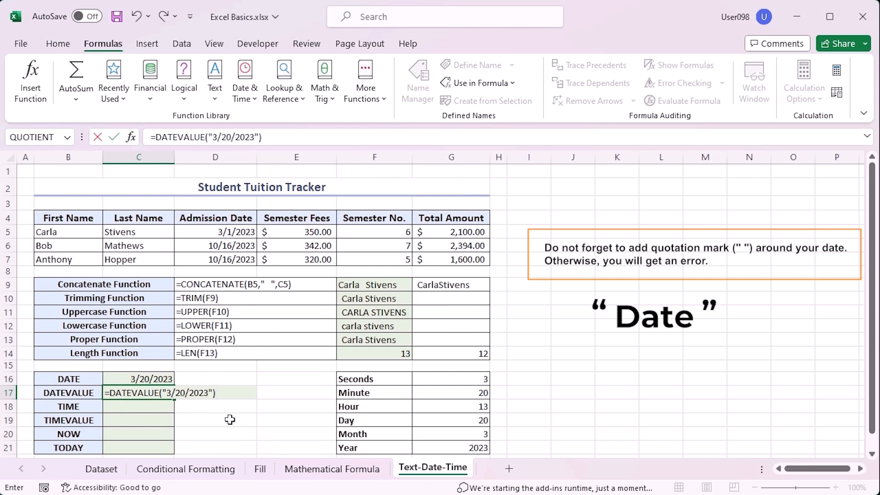
key("Return")
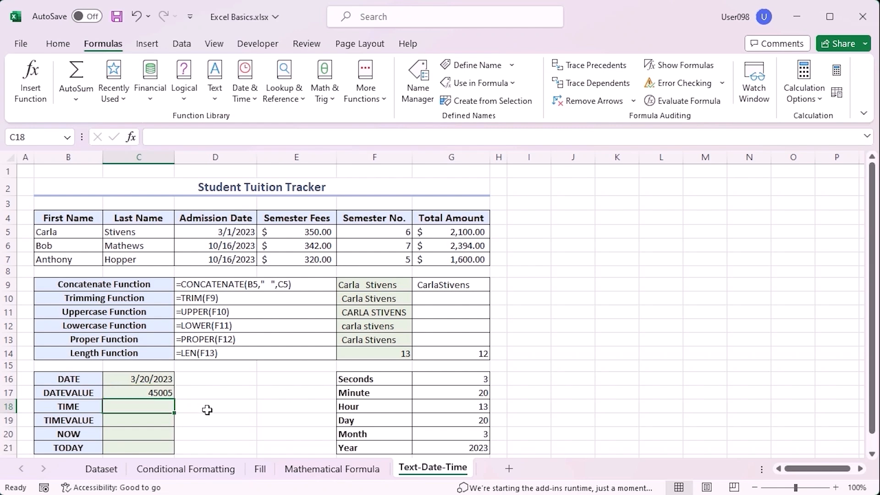
Step: Enter =TIME(G18,G17,G16) in cell C18 of the TIME row, using the Hour, Minute and Seconds values
type("=time")
key("Tab")
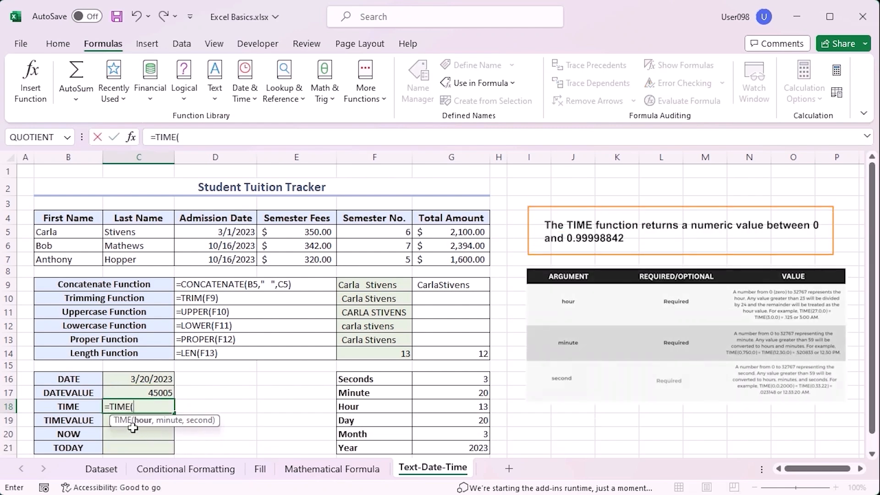
left_click(437, 406)
type(",")
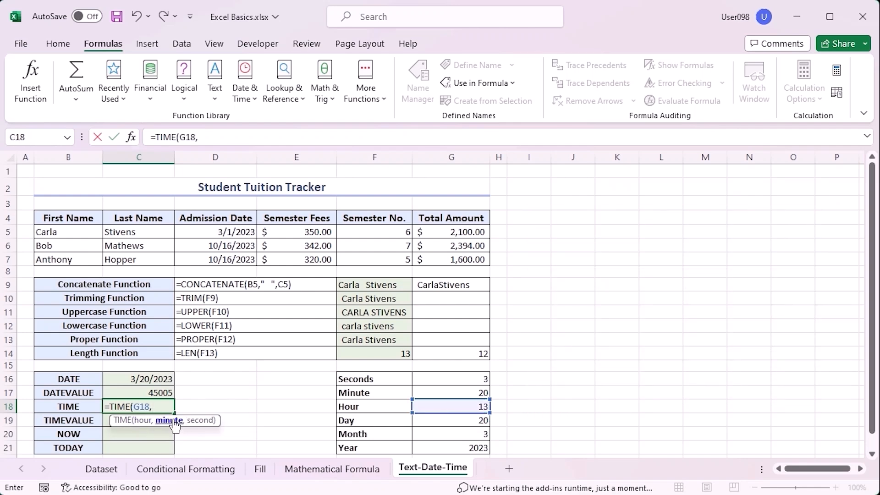
left_click(433, 393)
type(",")
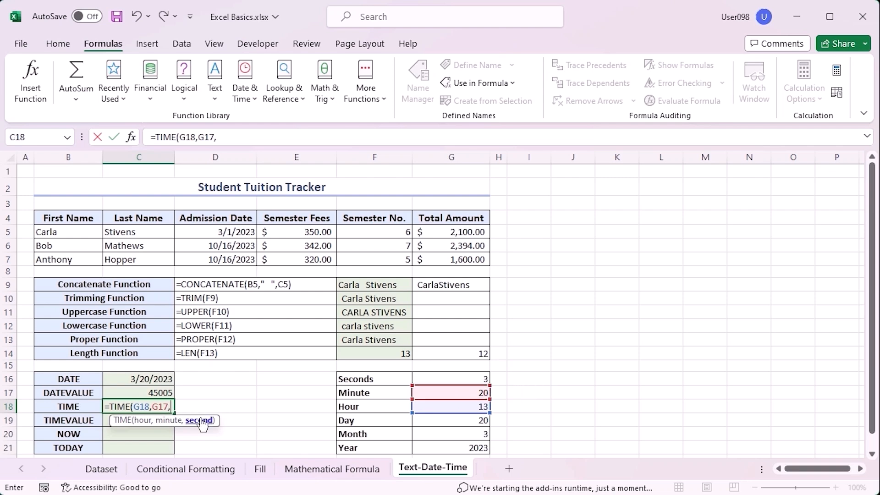
left_click(466, 374)
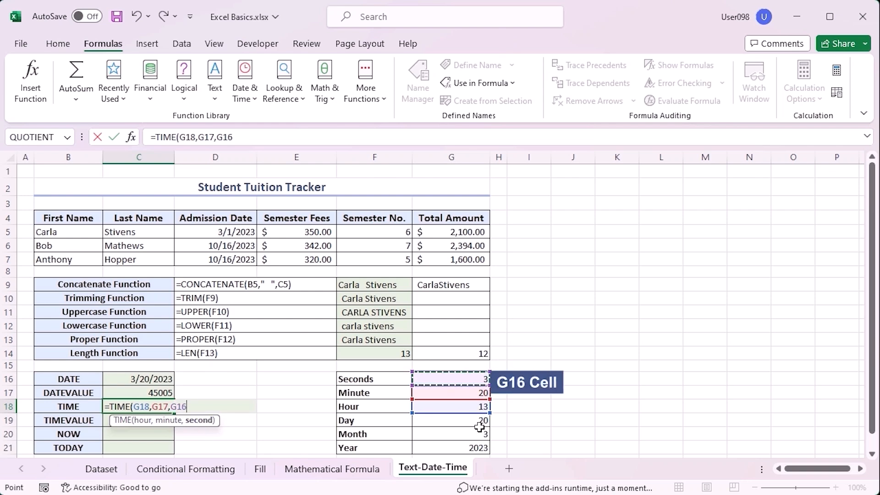
type(")")
key("Return")
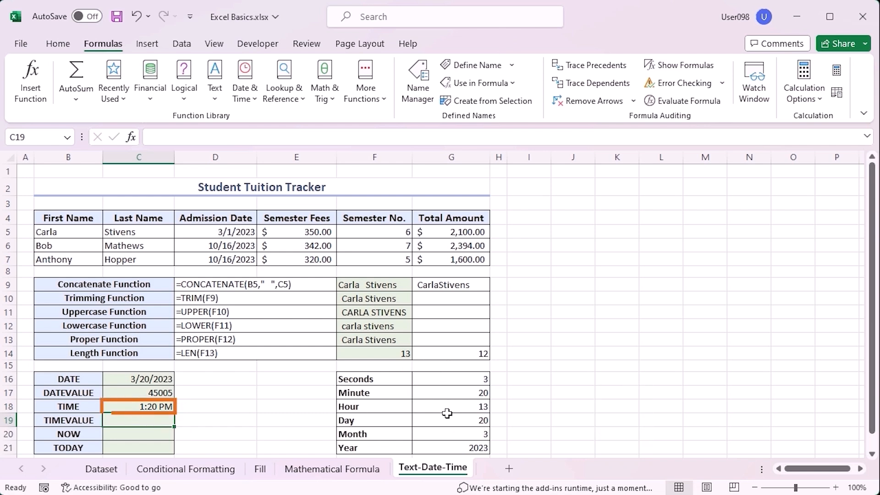
Step: Enter =TIMEVALUE("1:20 PM") in cell C19 of the TIMEVALUE row
type("=")
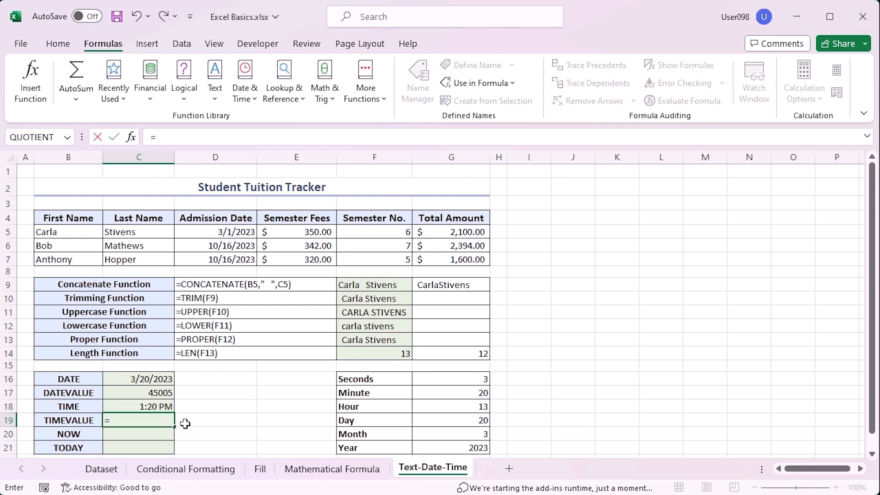
type("time")
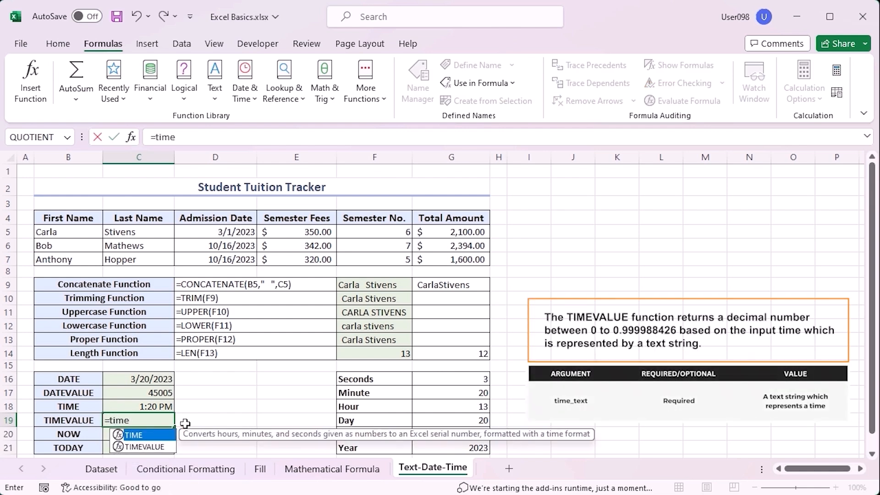
key("Down")
key("Tab")
type("\"1:20 P")
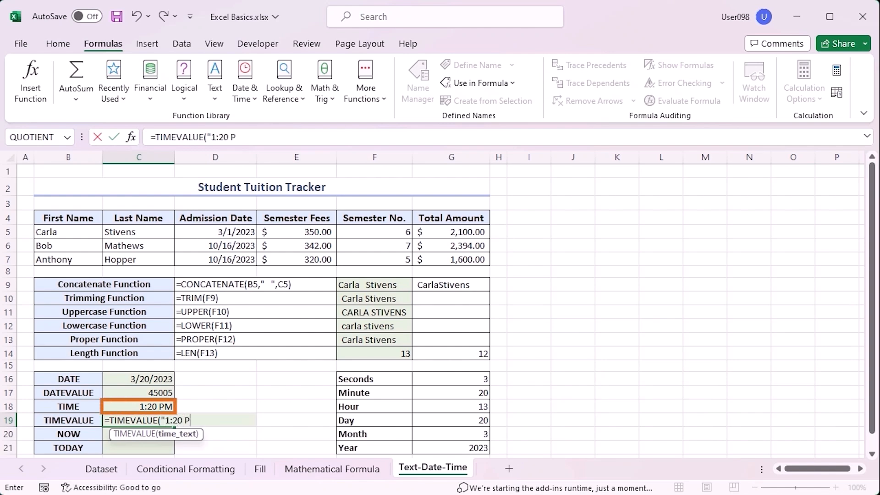
type("M\"")
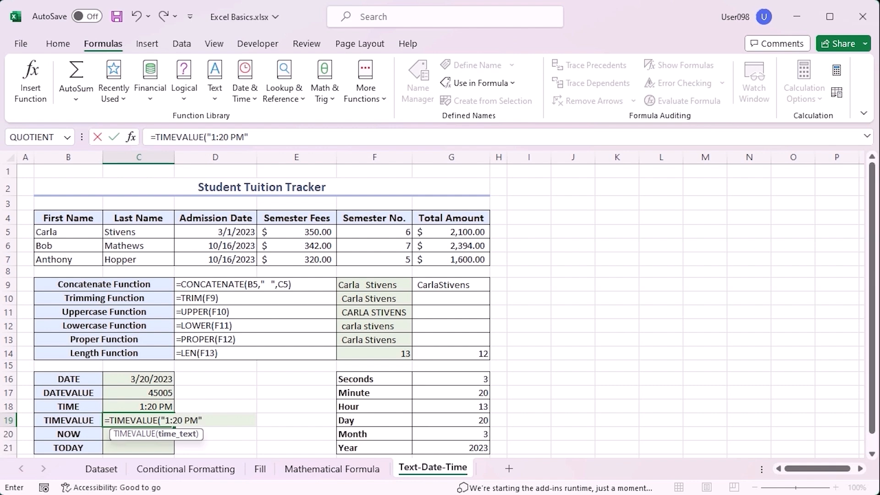
key("Return")
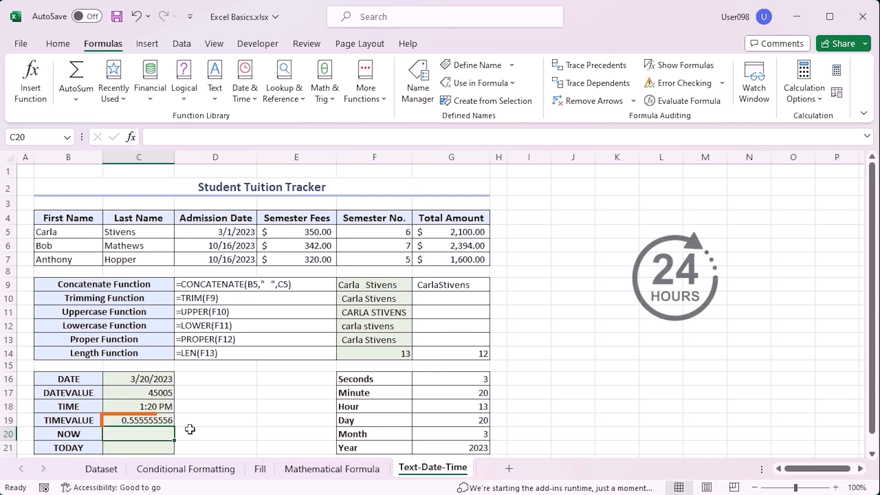
Step: Enter =NOW() in cell C20 of the NOW row
type("=now")
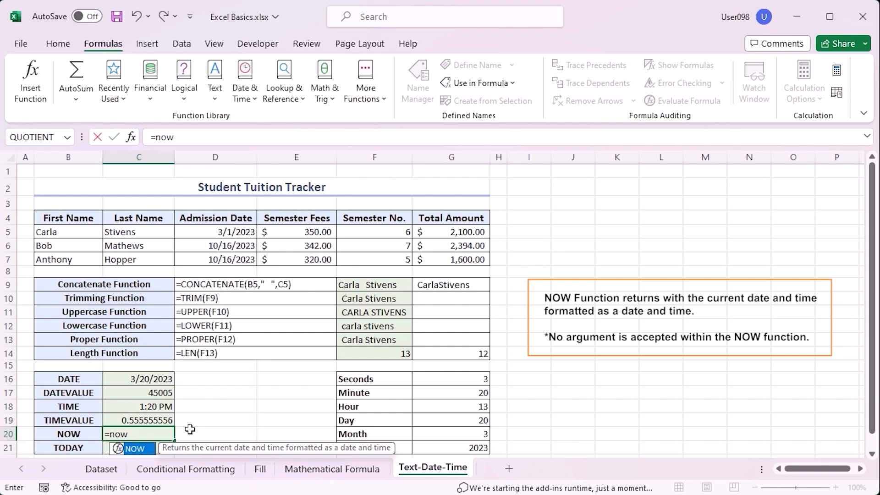
type("()")
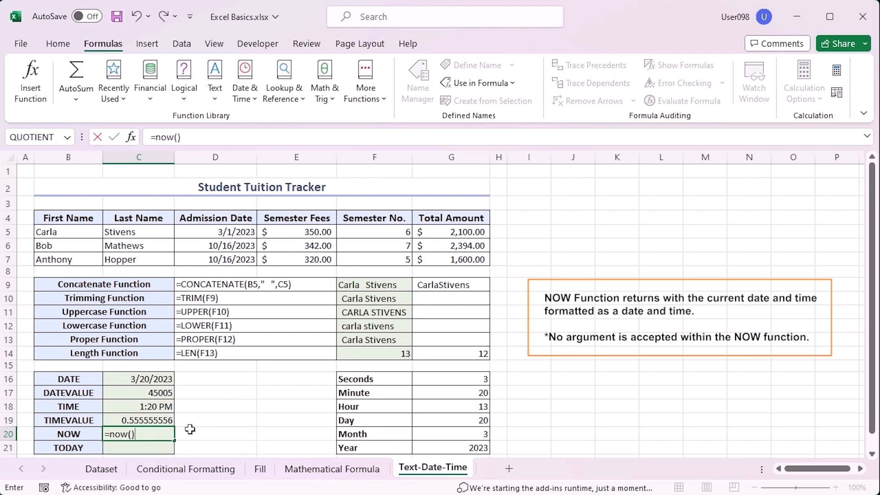
key("Return")
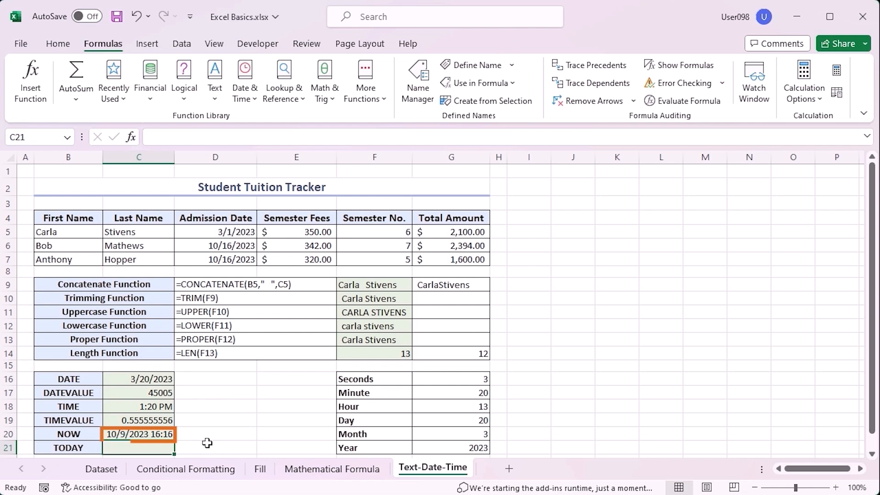
Step: Enter =TODAY() in cell C21 of the TODAY row
type("=today")
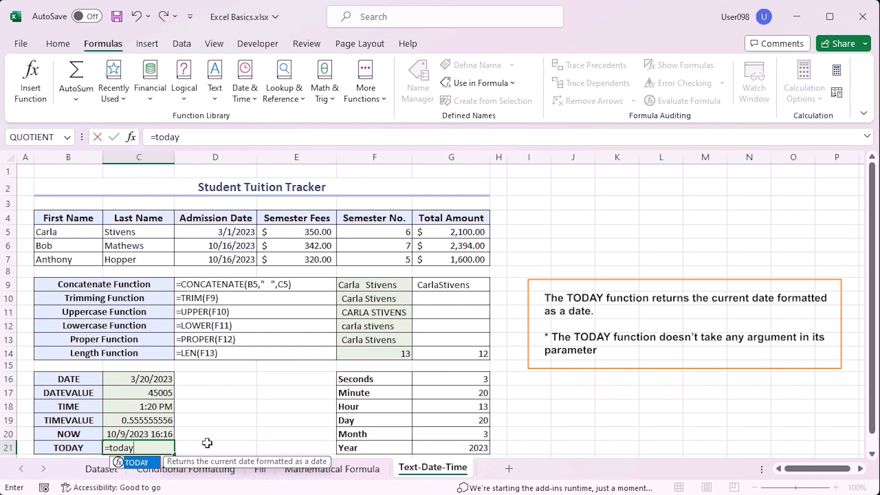
type("()")
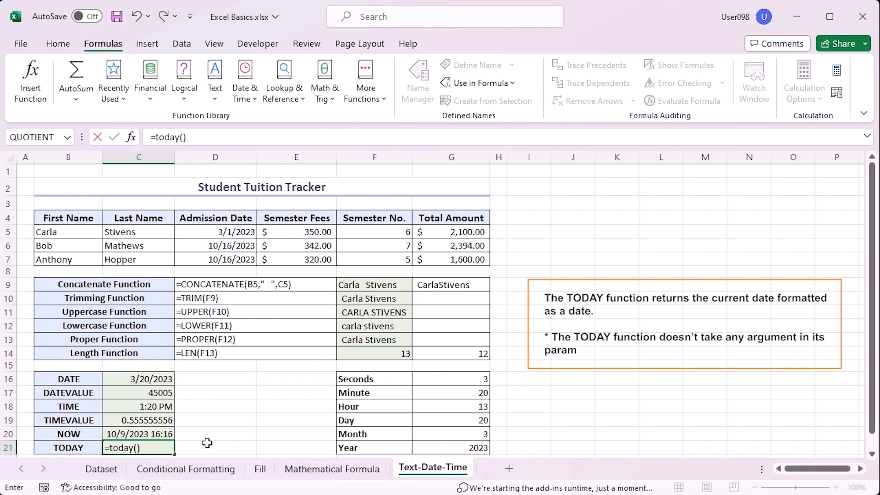
key("Return")
left_click(235, 435)
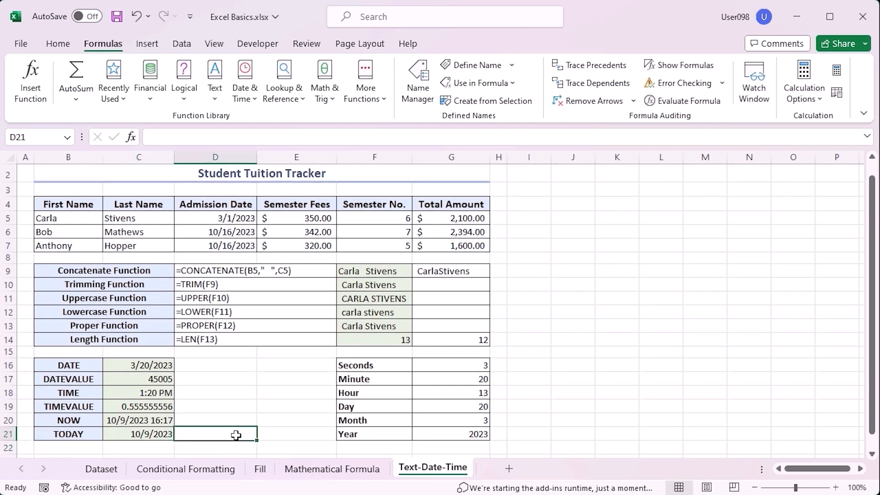
scroll(236, 435, "up", 1)
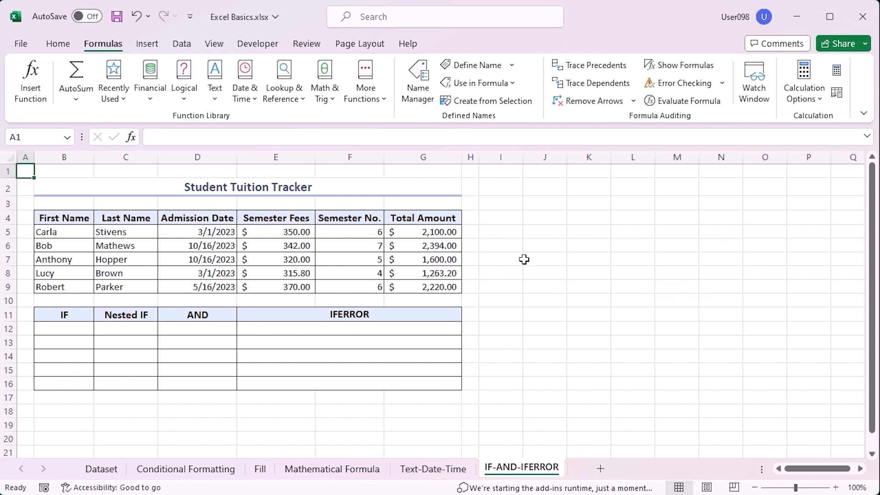
Step: Enter =IF(G5>2000,"High","Low") in cell B12 of the IF column on the IF-AND-IFERROR sheet and fill it down to B16
left_click(65, 328)
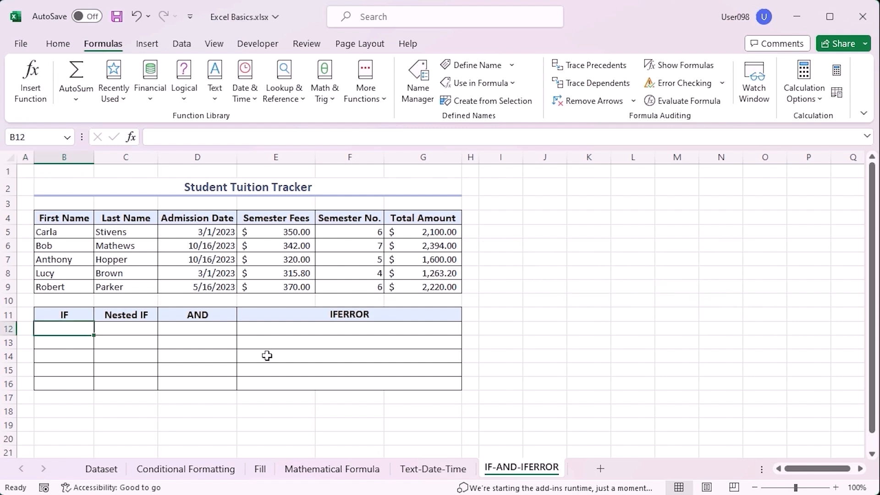
type("=")
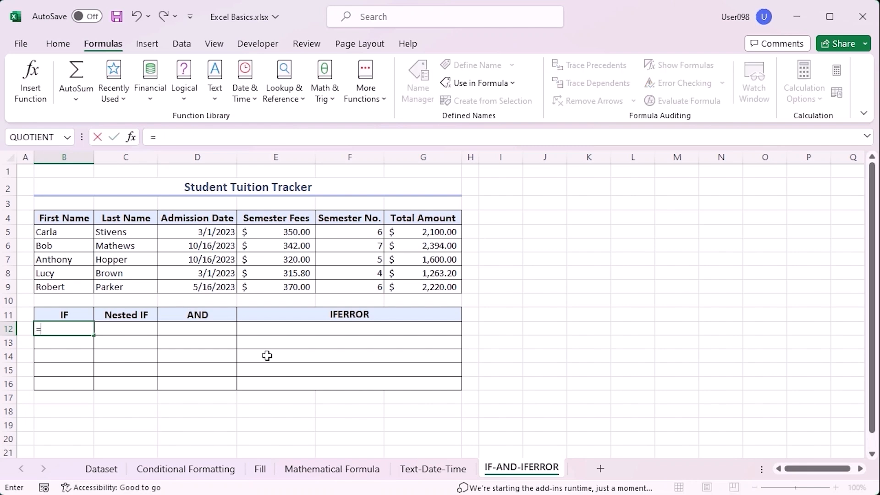
type("if")
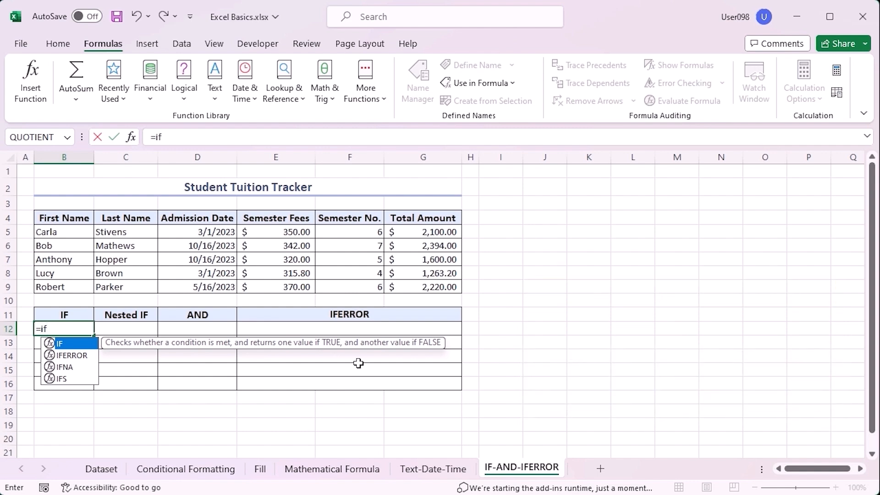
key("Tab")
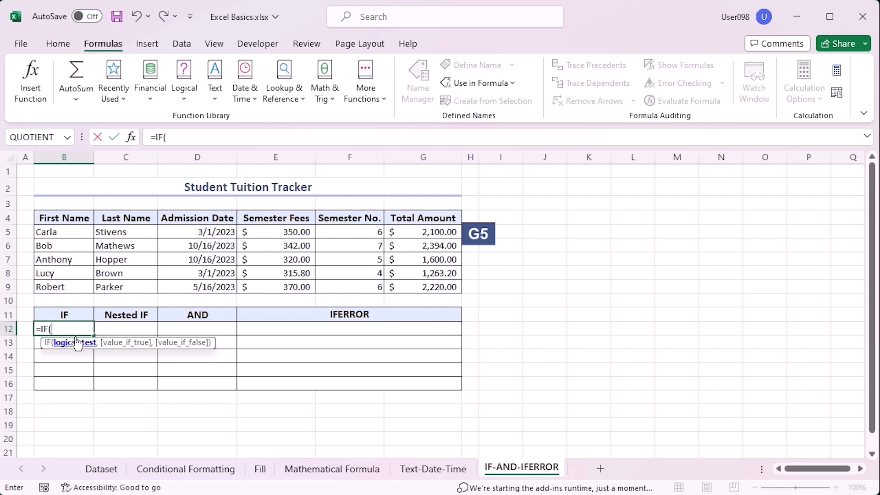
left_click(406, 231)
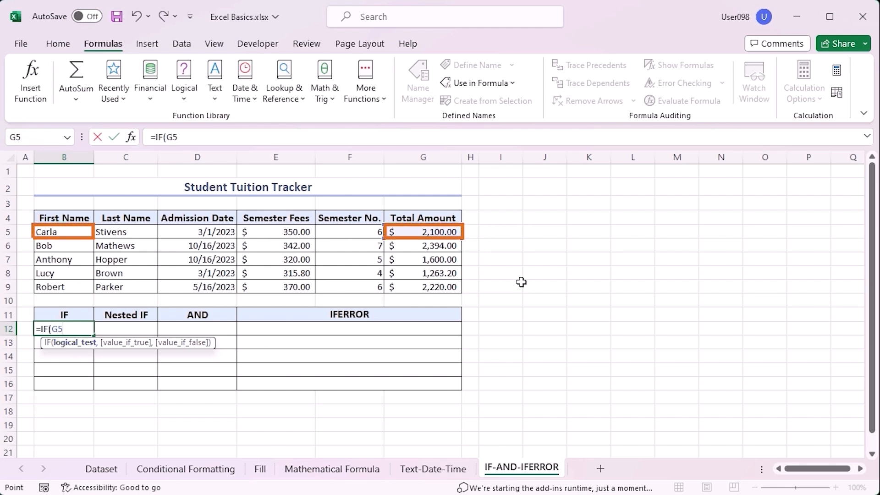
type(">2000")
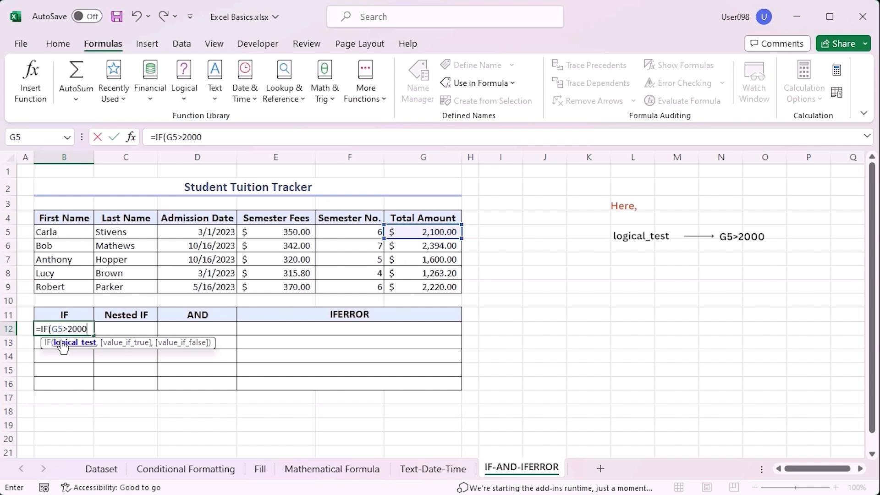
type(",")
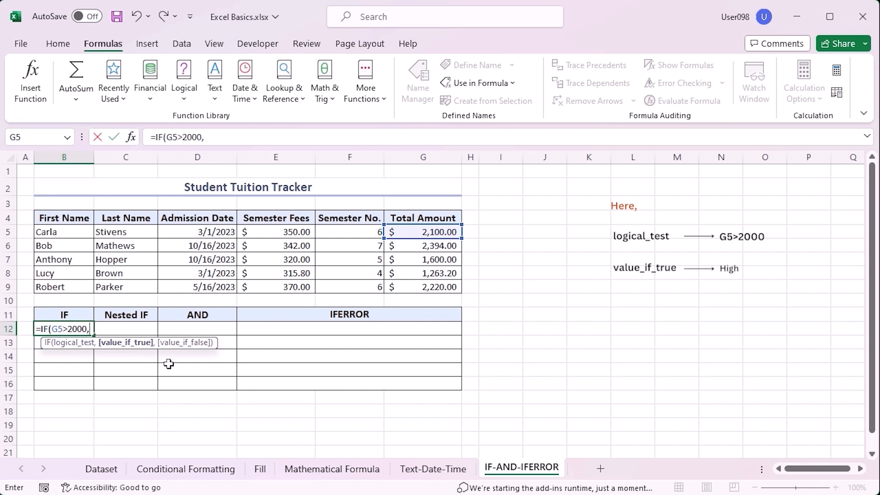
type("\"High\",")
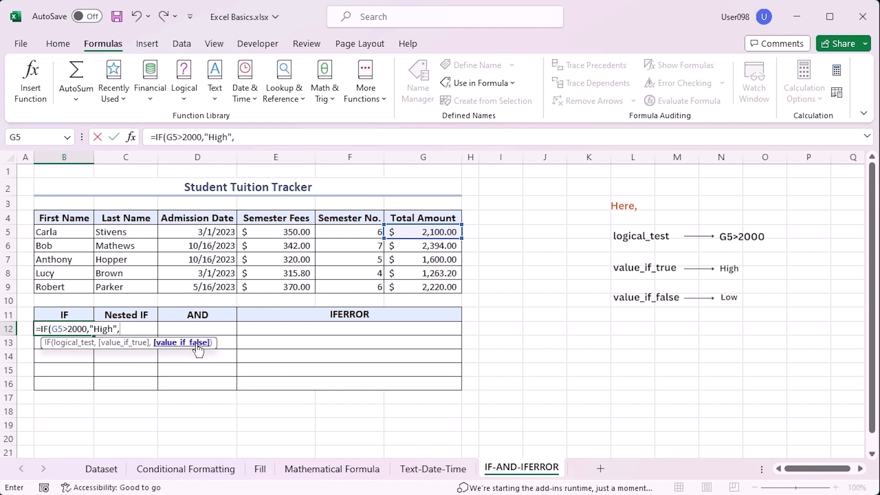
type("\"Low")
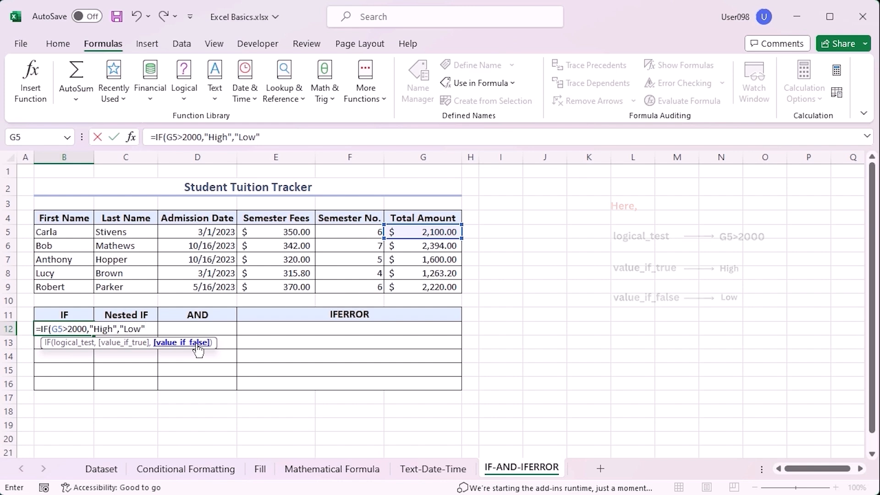
type("\")")
key("Return")
left_click(78, 329)
left_click_drag(94, 336, 95, 389)
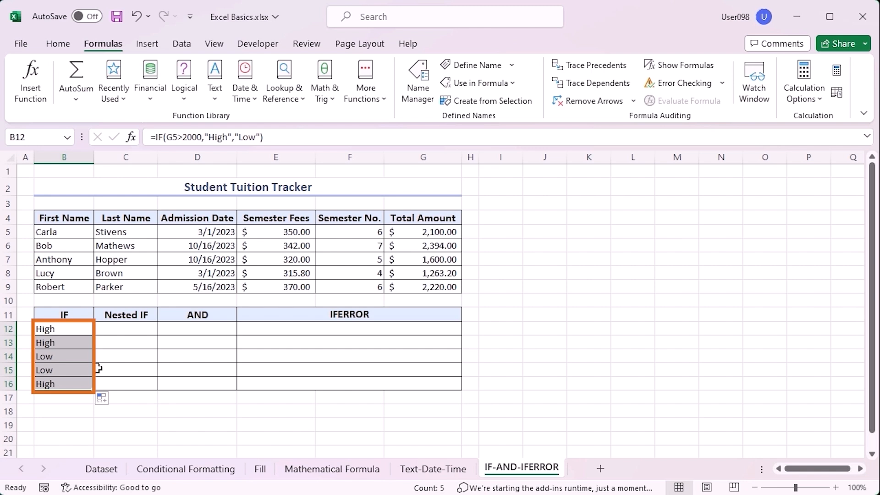
Step: Enter =IF(G5>2100,High,IF(G5<1500,"Low","Medium")) in cell C12 of the Nested IF column
left_click(126, 331)
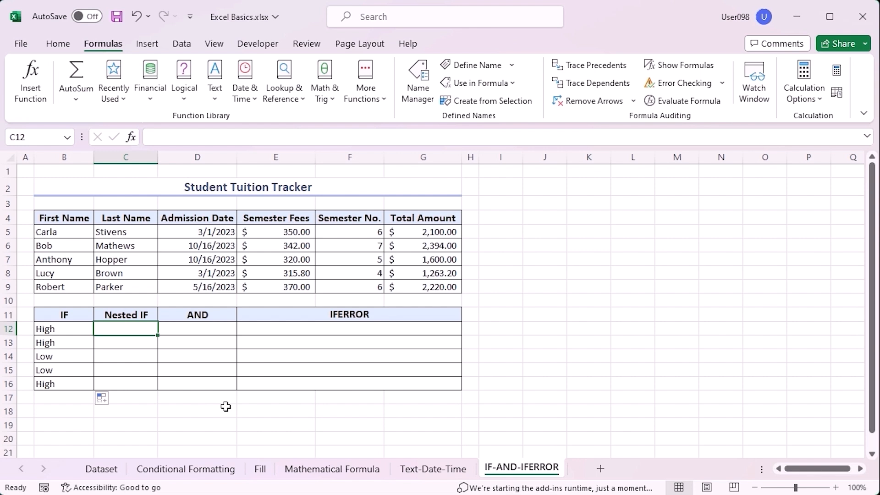
type("=IF")
key("Tab")
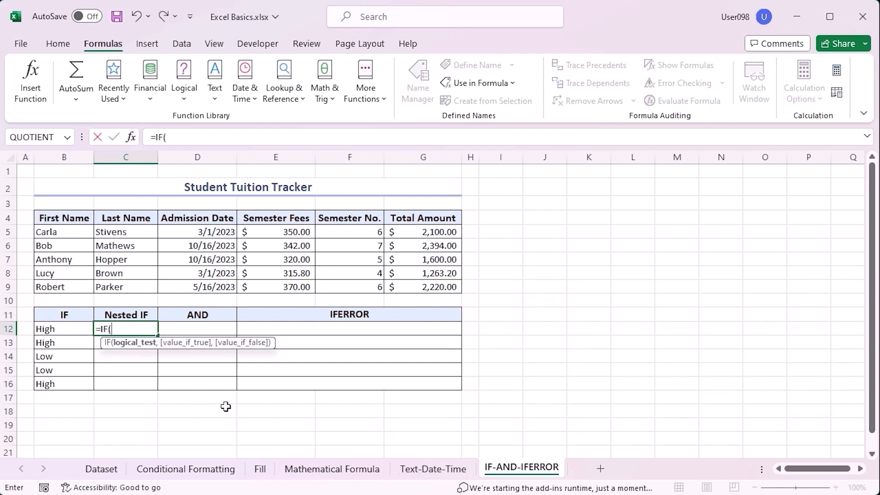
left_click(416, 234)
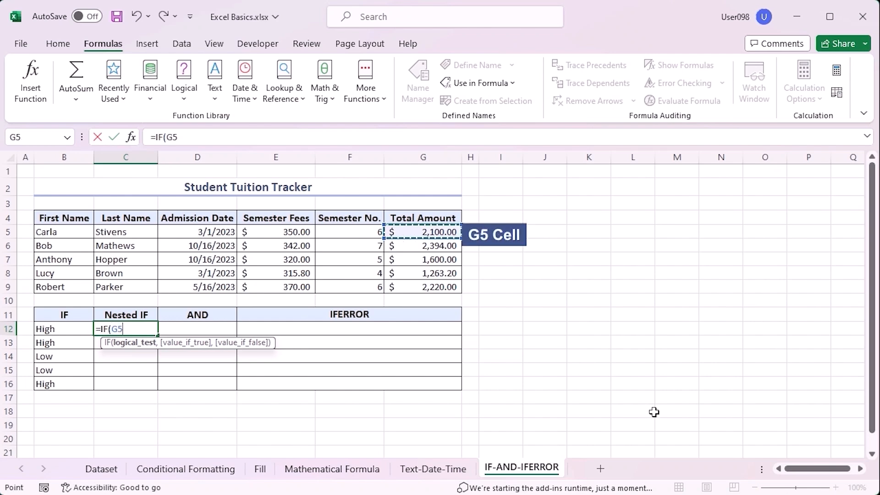
type(">21")
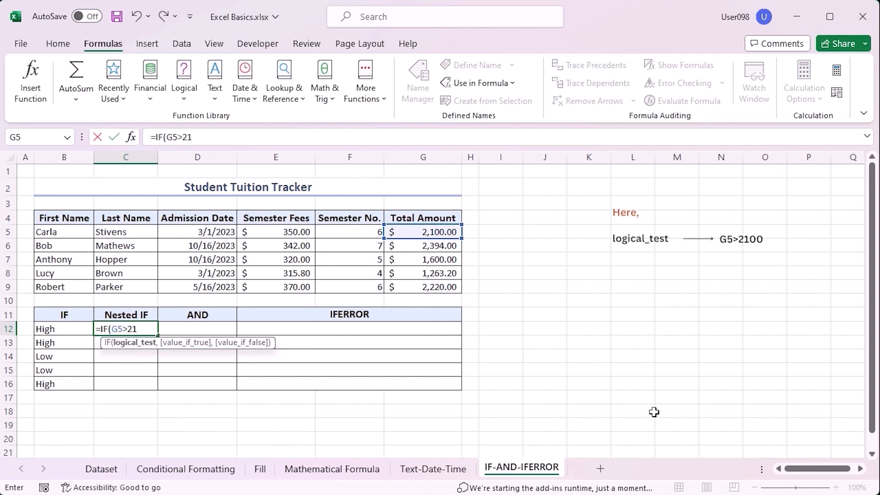
type("00,")
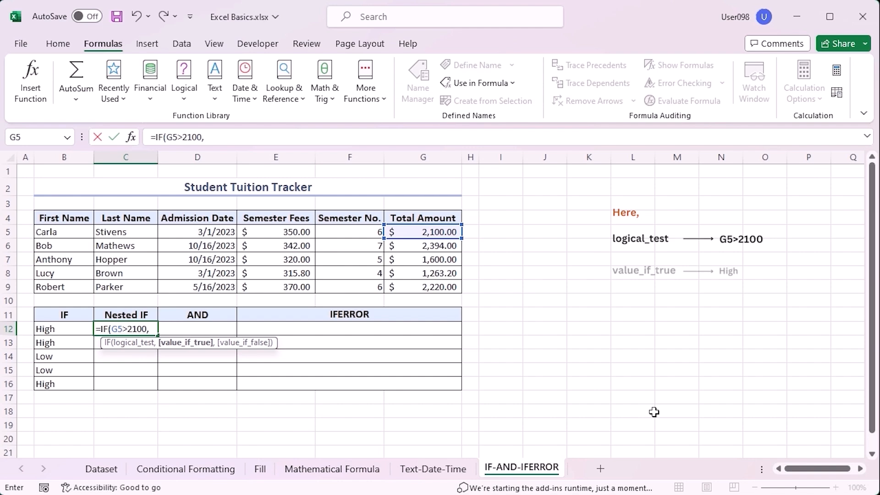
type("High,")
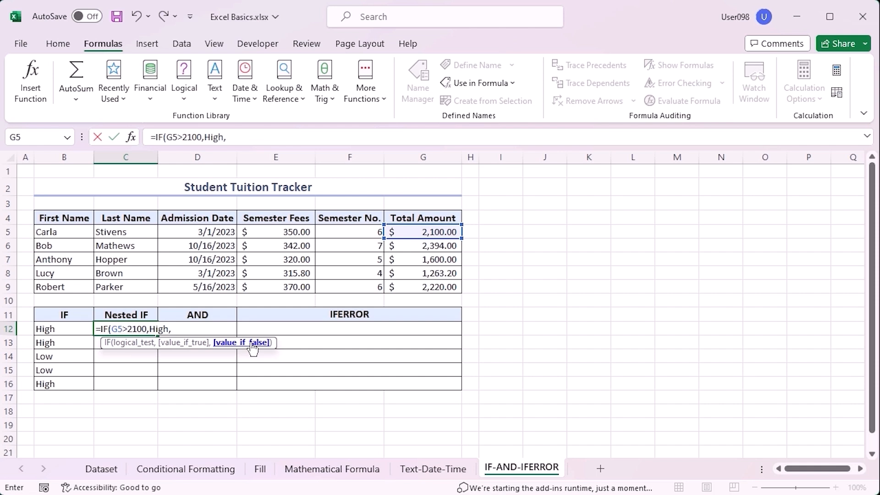
type("IF")
key("Tab")
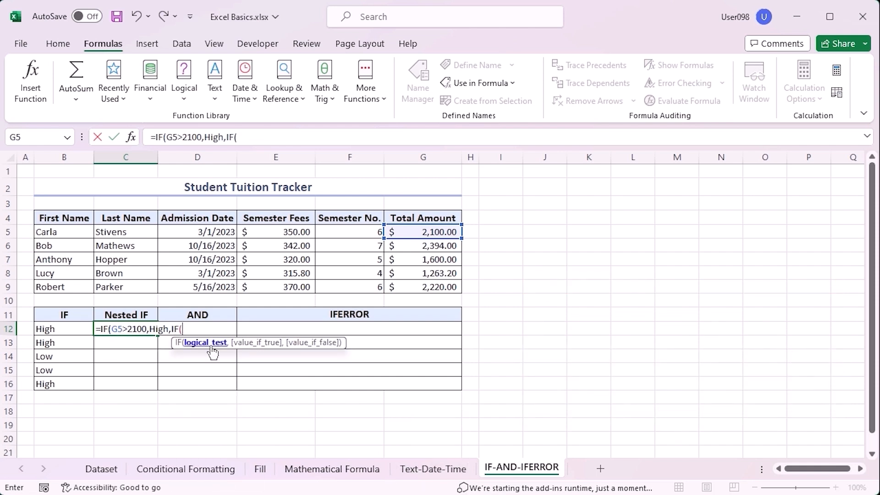
type("G5")
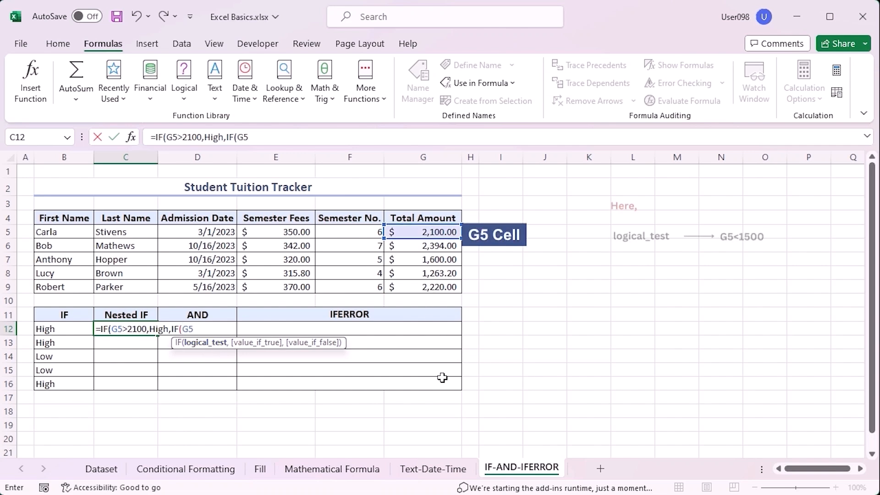
type("<1500,")
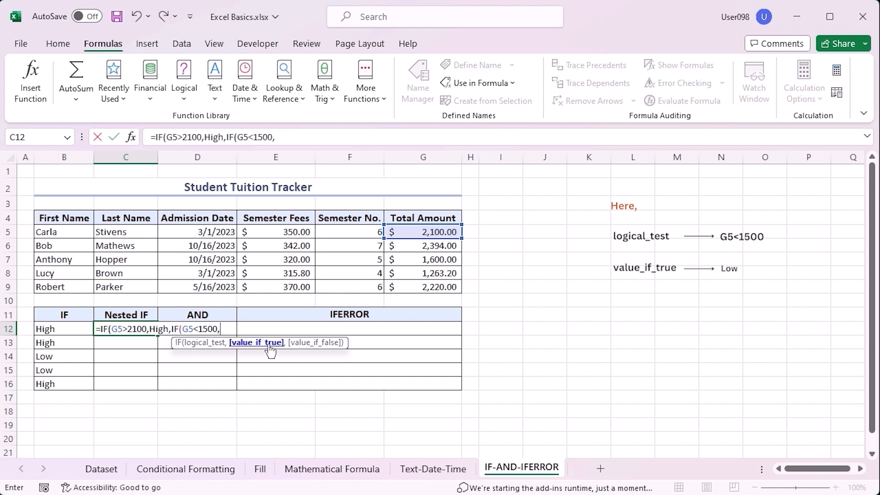
type("\"Low\",")
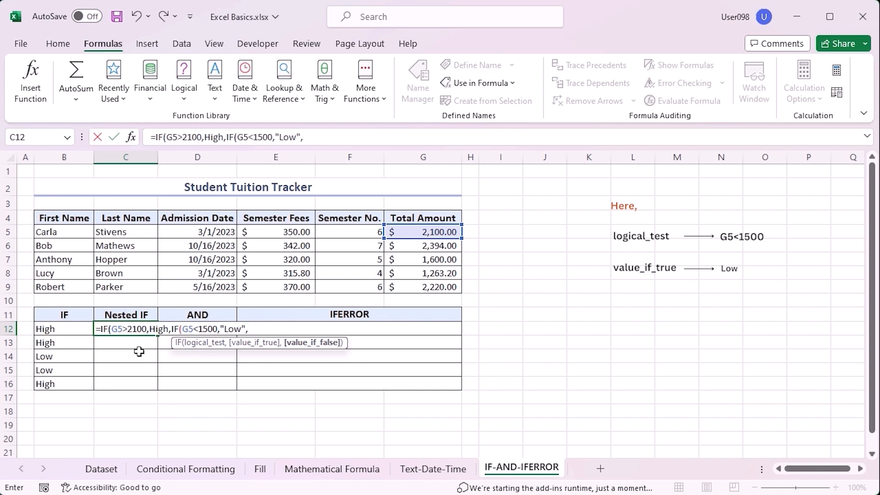
type("Medium\"")
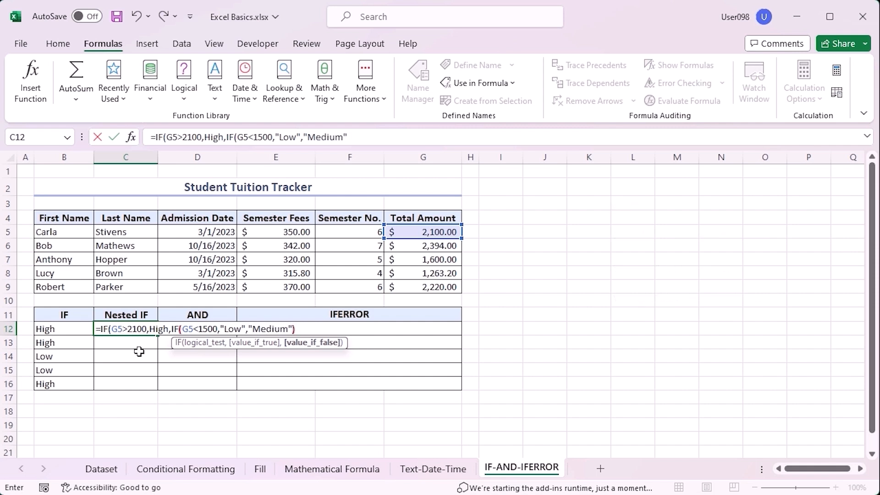
type(")")
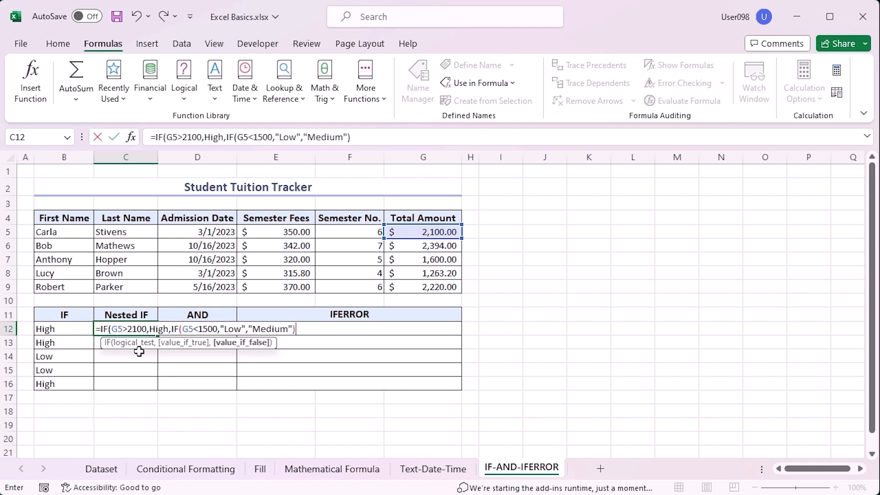
type(")")
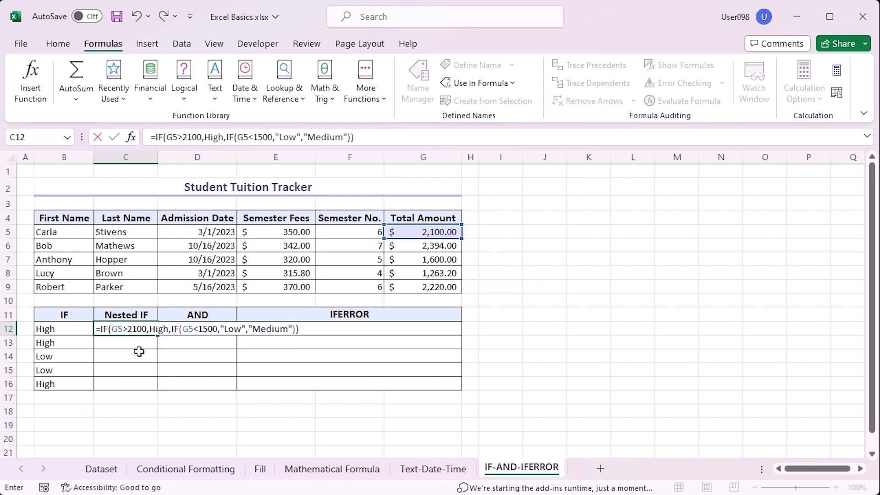
key("Return")
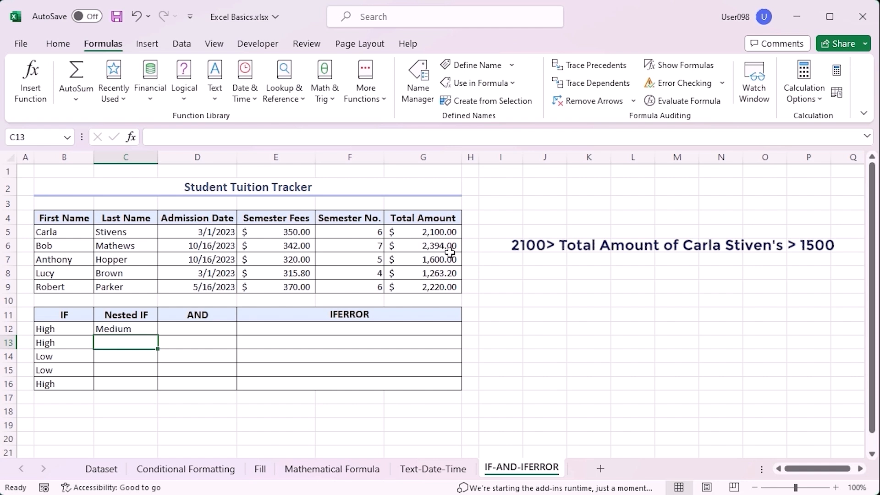
Step: Fill the nested IF formula from C12 down to C16
left_click(146, 330)
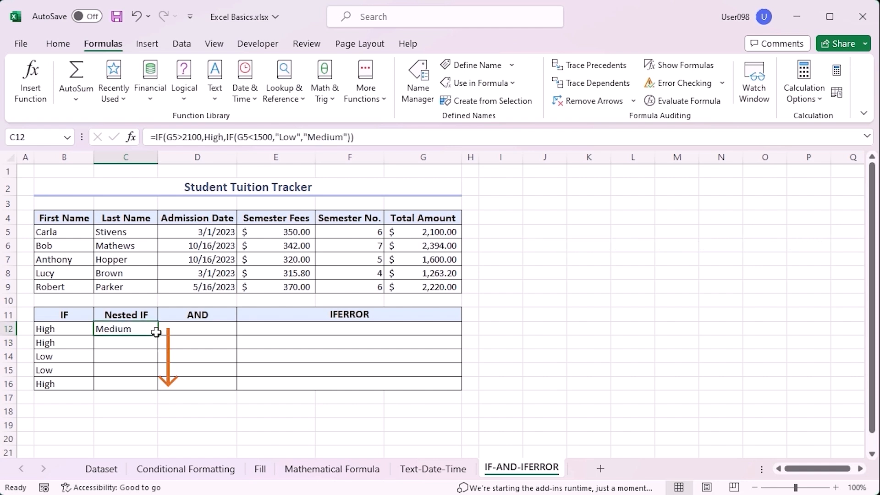
double_click(161, 335)
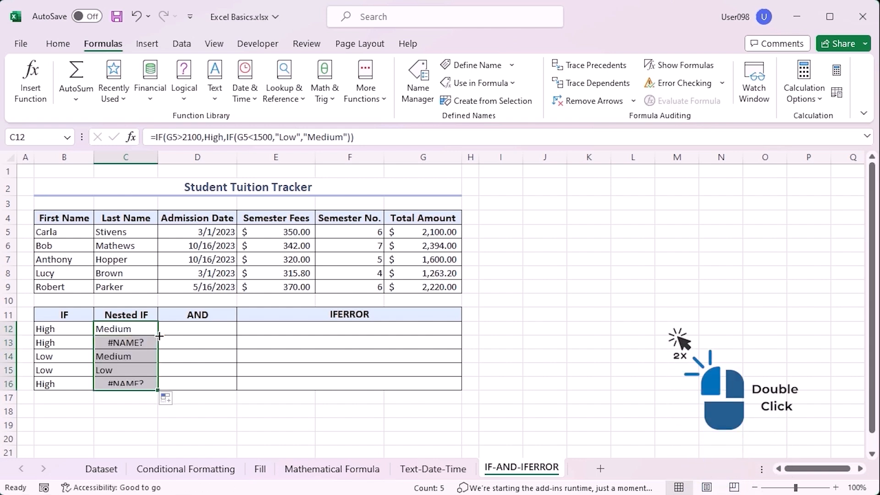
left_click(122, 409)
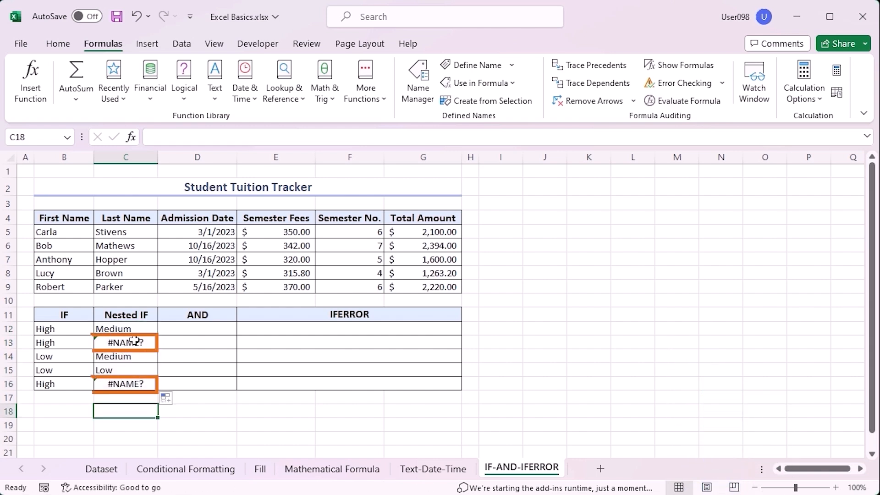
Step: Inspect the formula and the error-checking explanation for cell C13 in the Nested IF column
left_click(150, 341)
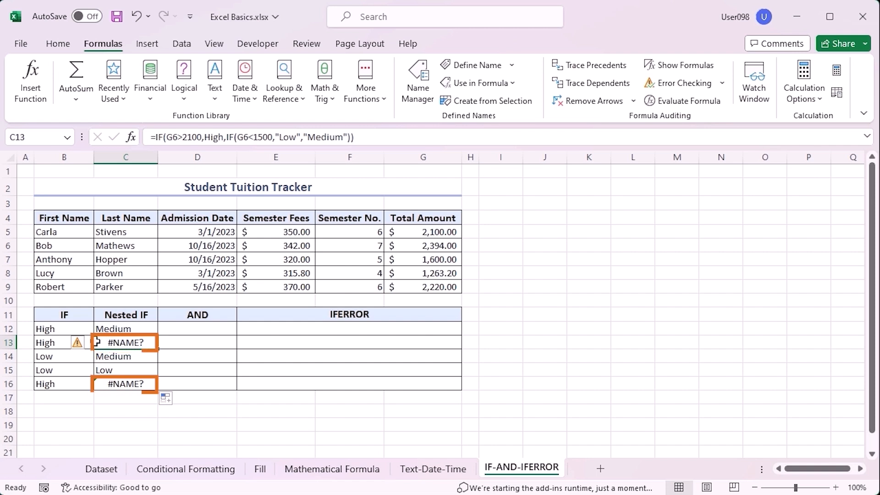
left_click(78, 344)
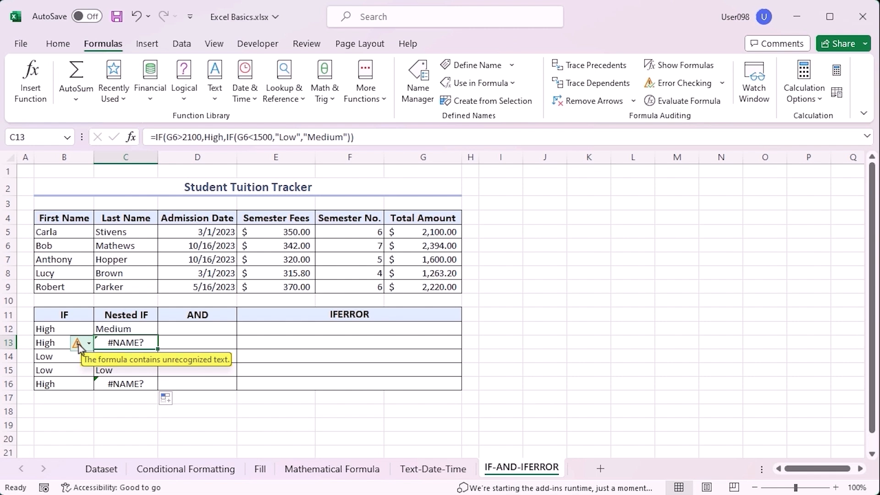
left_click(79, 345)
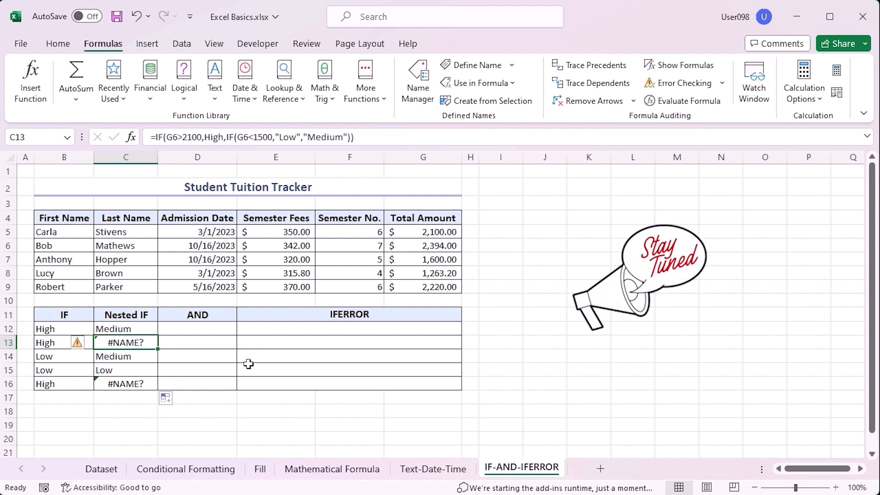
Step: Enter =AND(E5>340,F5>5) in cell D12 of the AND column
left_click(211, 329)
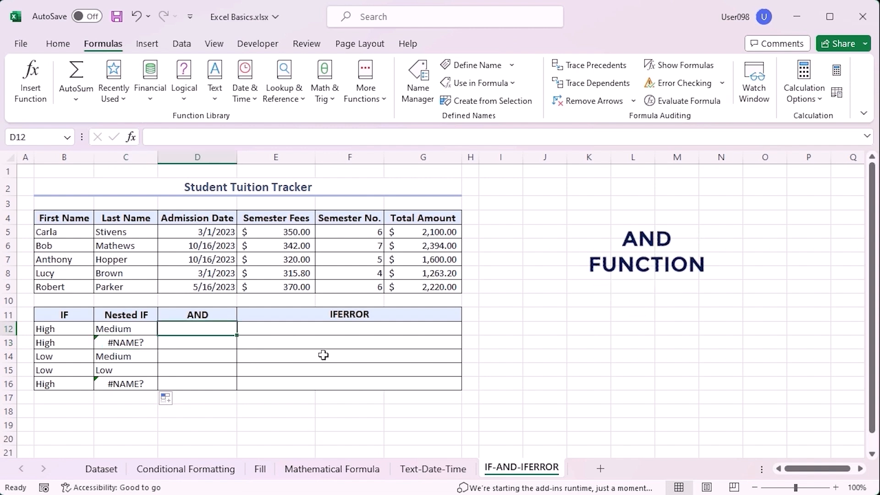
type("=and")
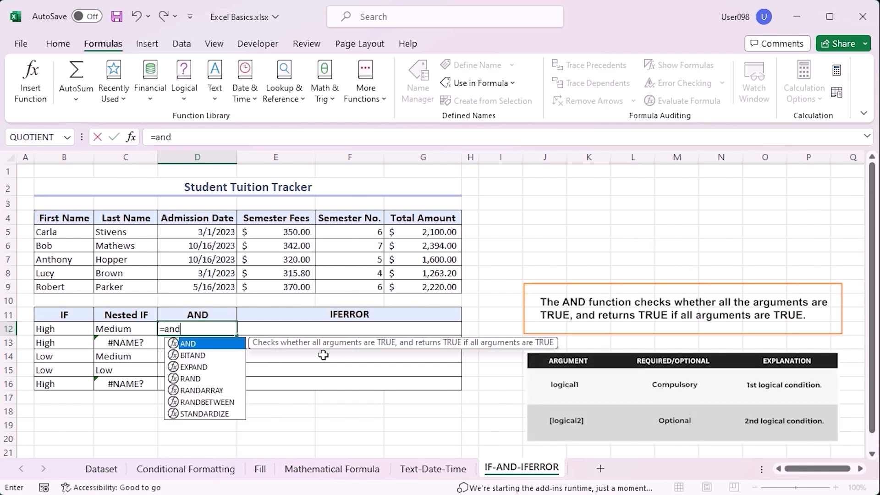
key("Tab")
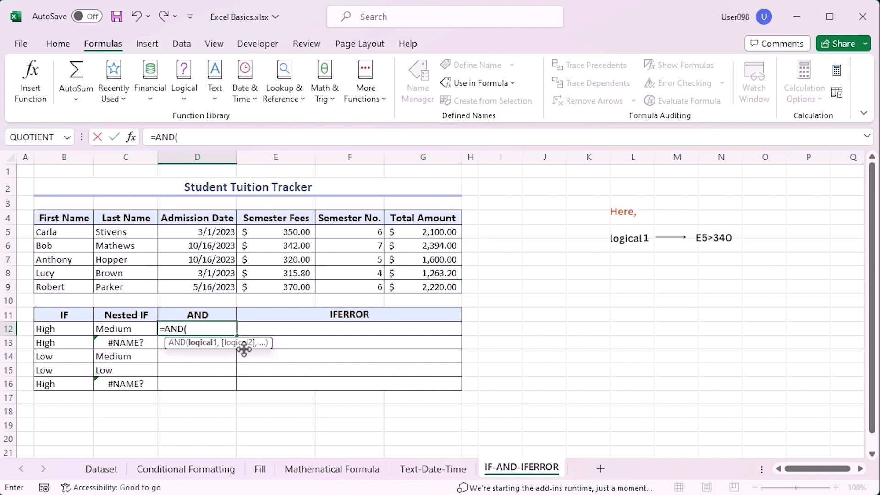
left_click(269, 231)
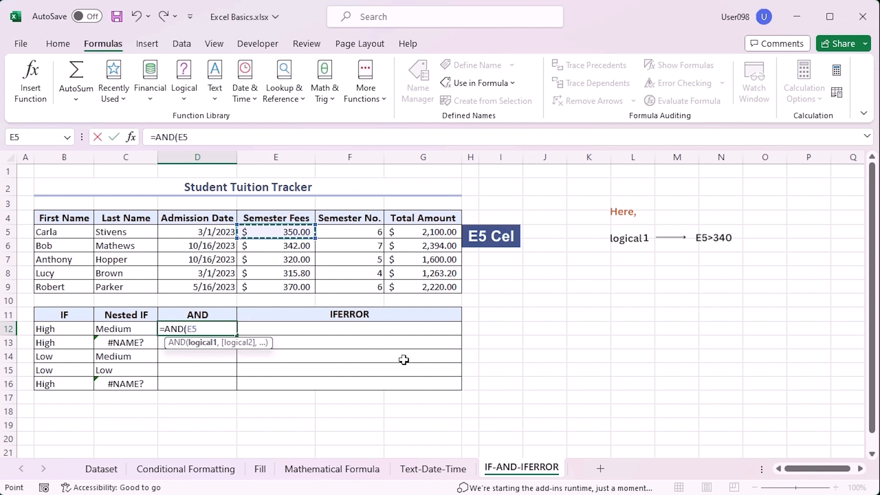
type(">340")
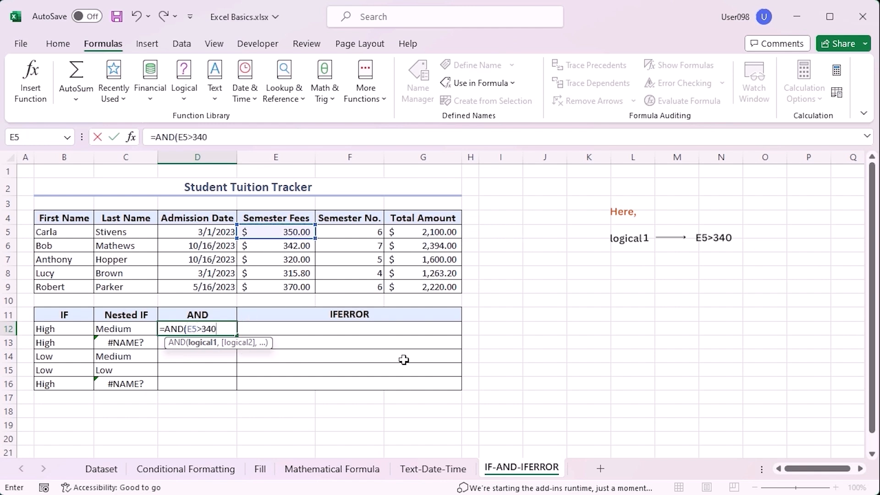
type(",")
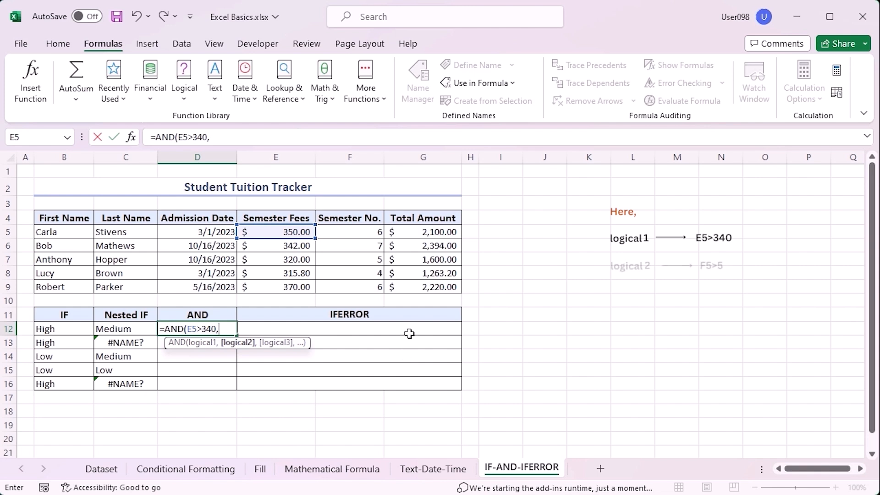
left_click(358, 231)
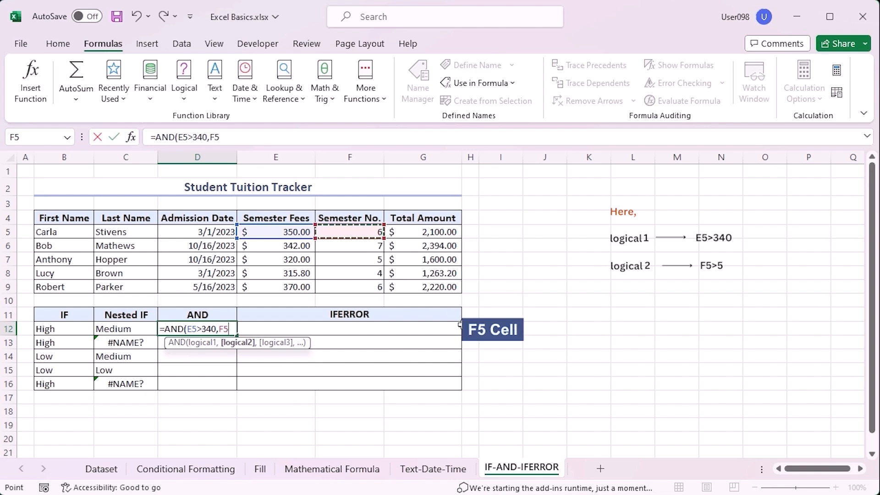
type(">5")
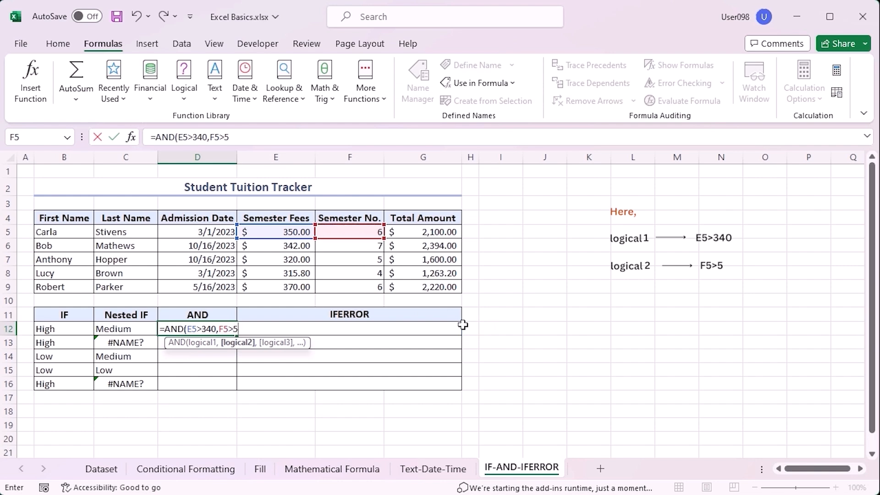
key("Return")
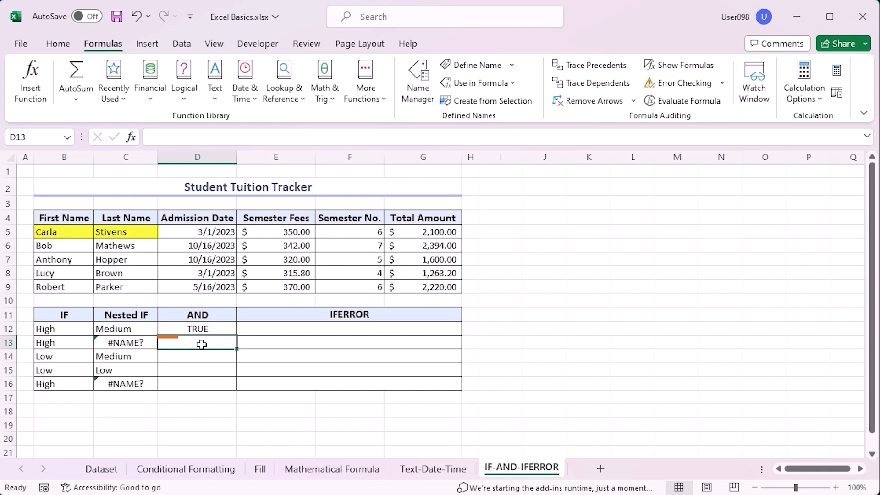
Step: Fill the AND formula from D12 down to D16 and check the copied formula in D14
left_click(224, 329)
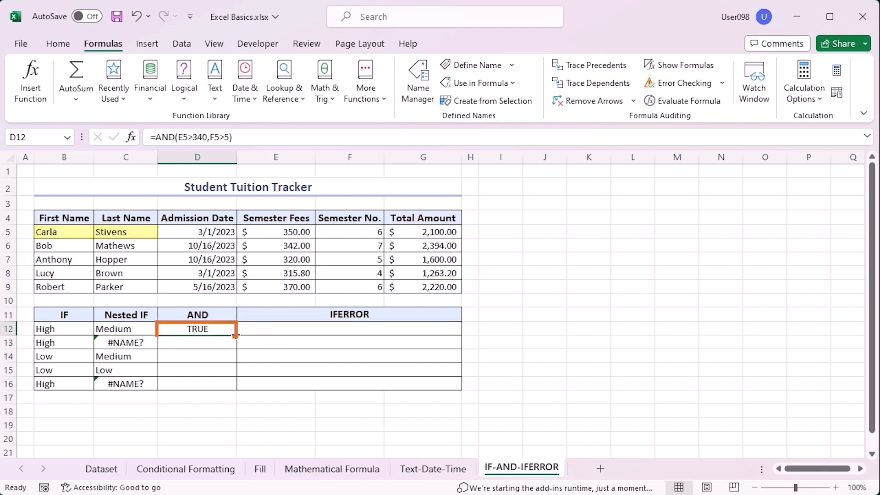
double_click(236, 335)
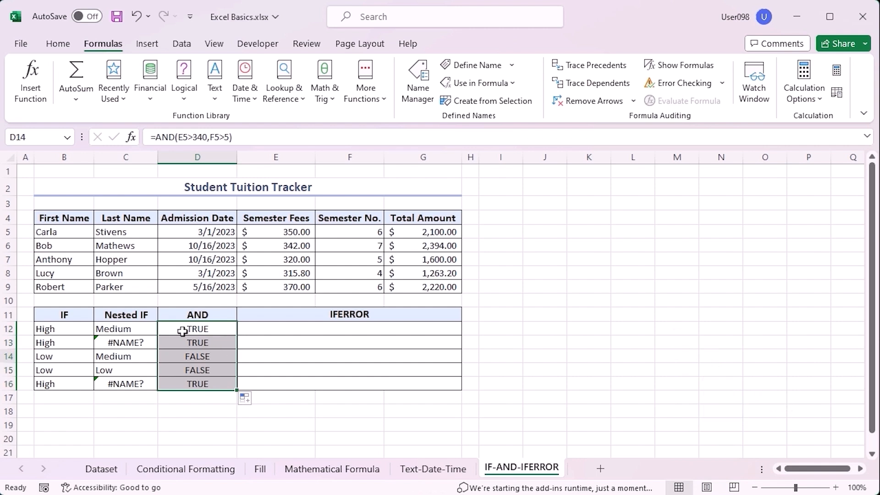
left_click(197, 356)
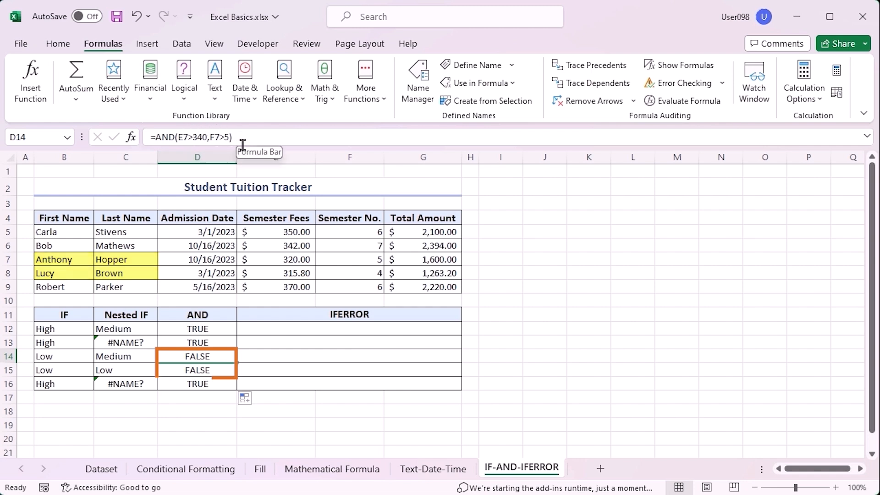
Step: Enter =IFERROR(C12,"Check The Double Quotation Marks!") in cell E12 of the IFERROR column
left_click(296, 327)
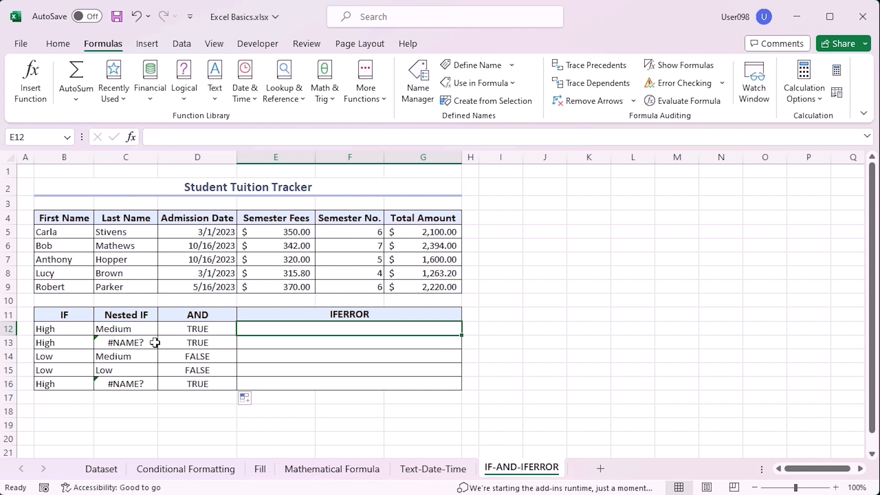
type("=")
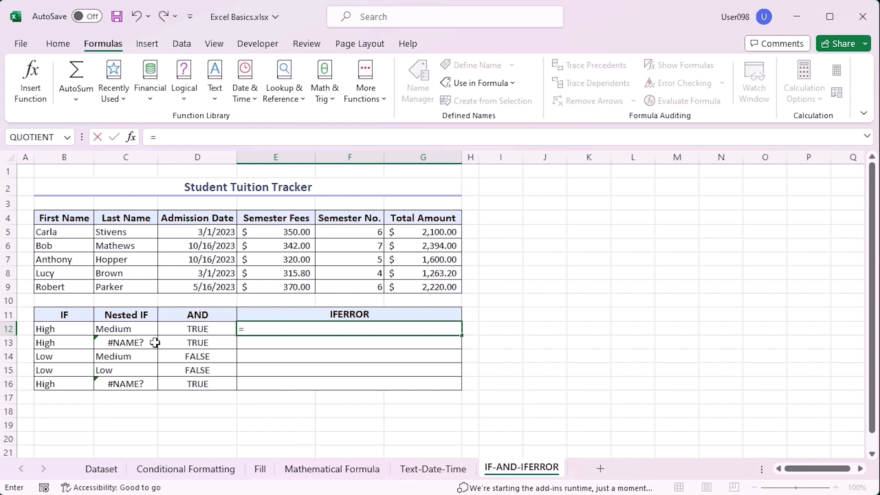
type("ifer")
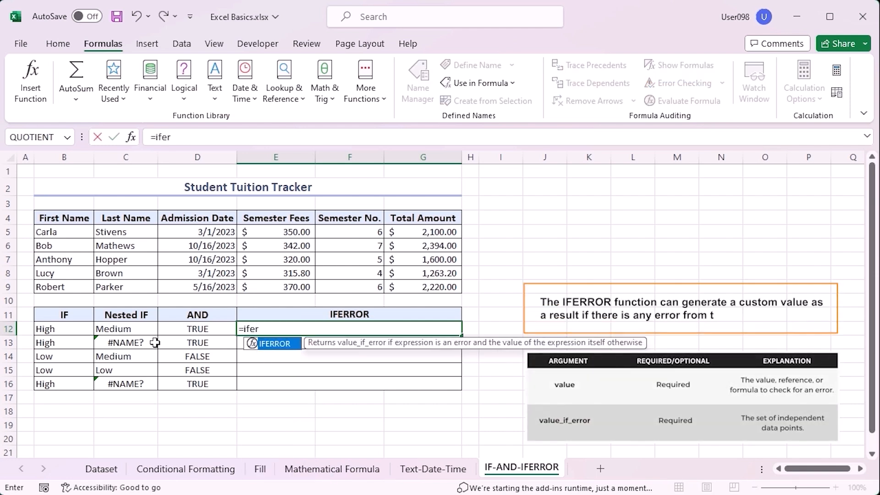
type("ror")
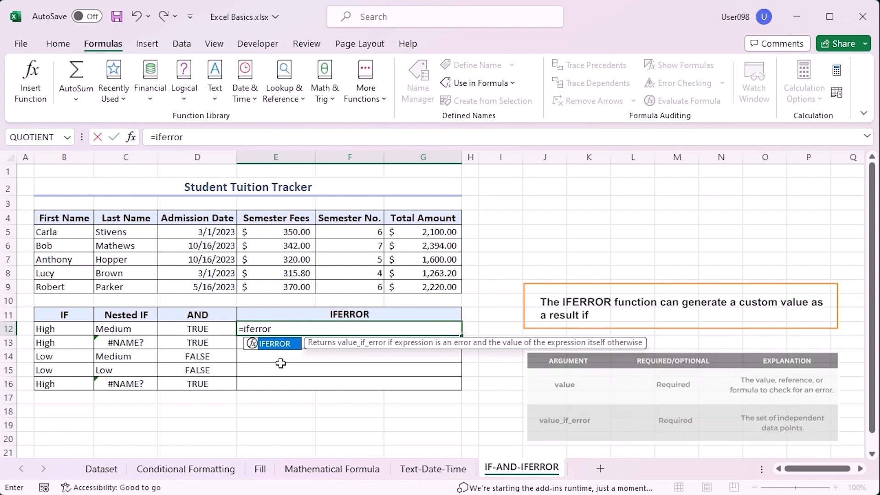
key("Tab")
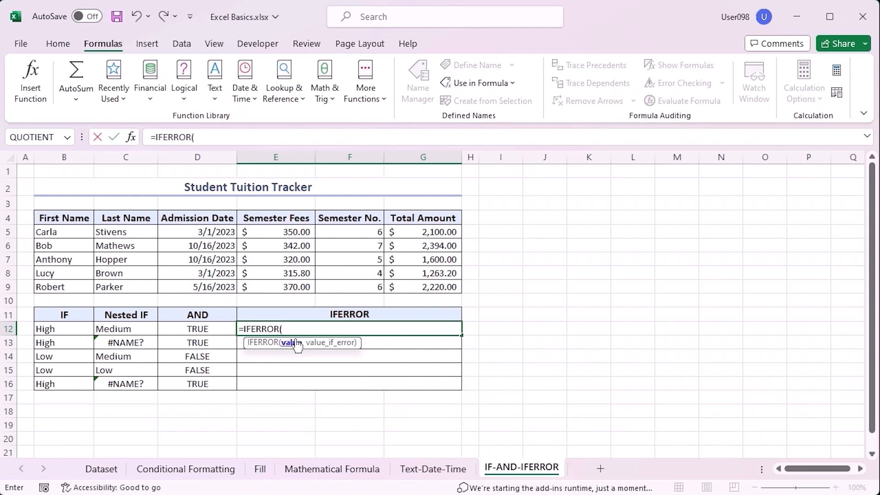
left_click(131, 329)
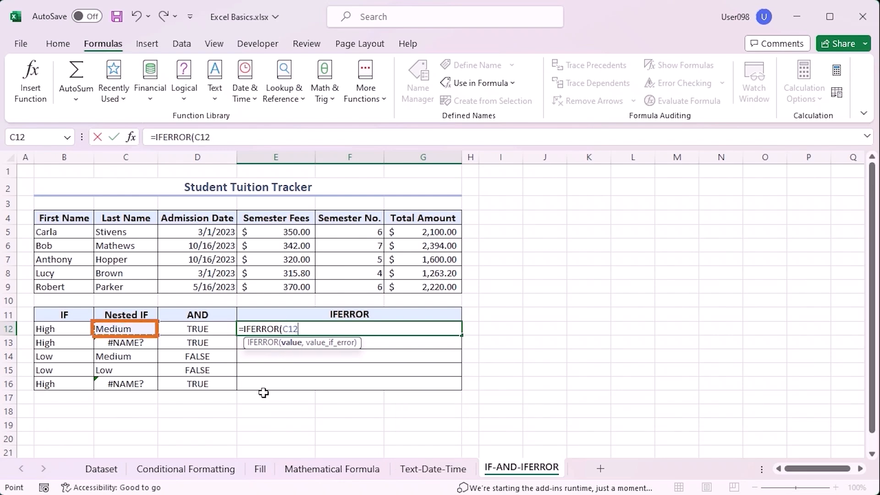
type(",")
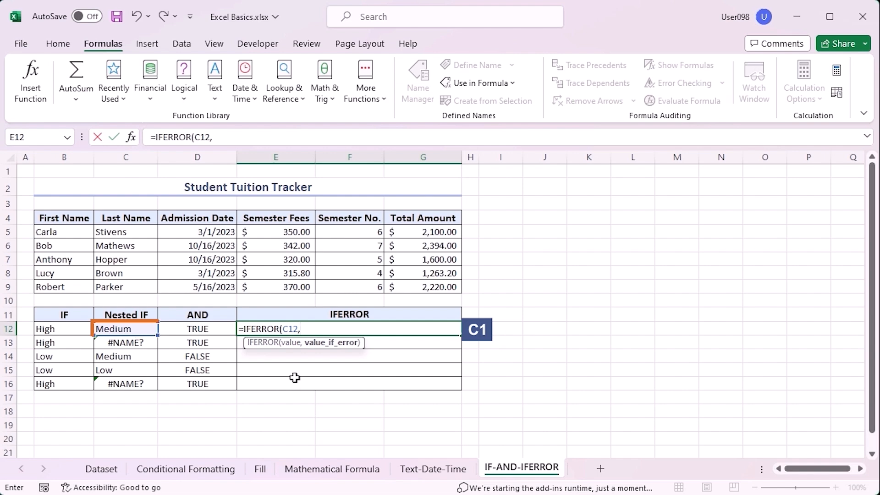
type("\"")
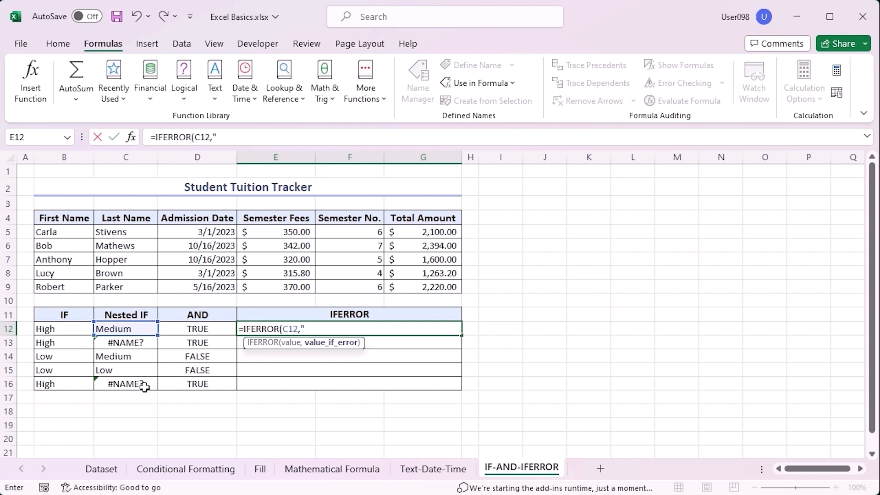
type("Check The Double Quotation M")
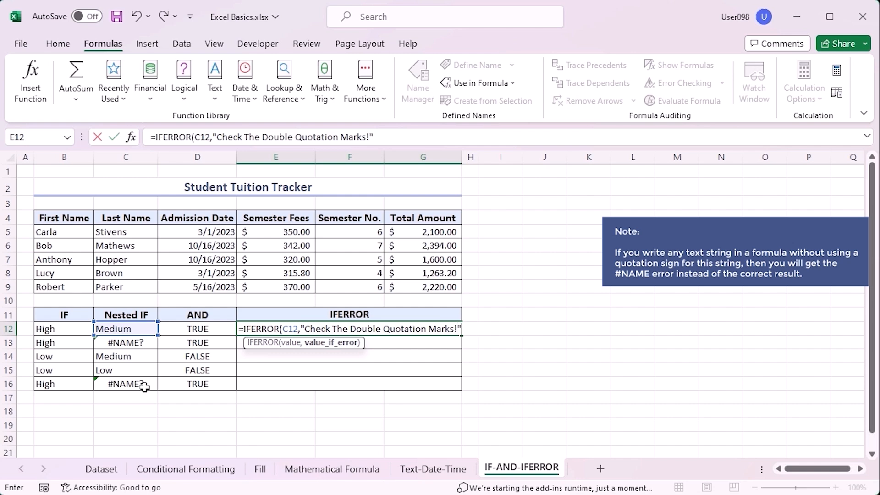
type("arks!\")")
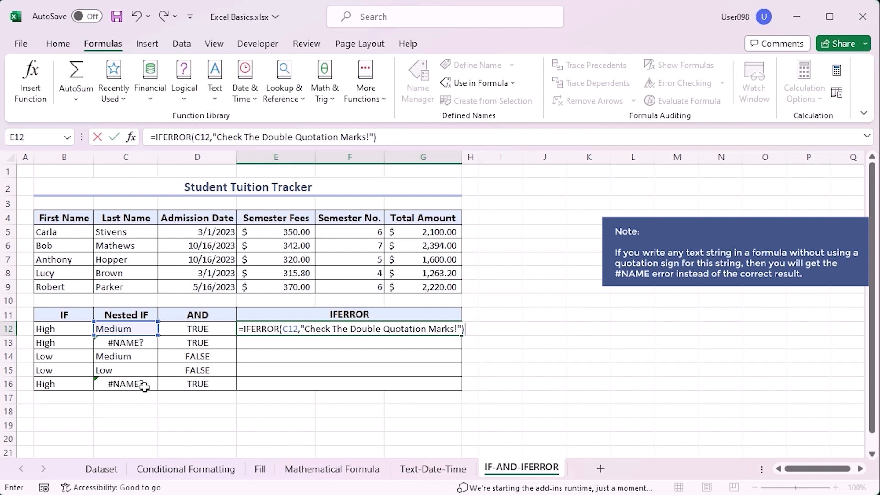
key("Return")
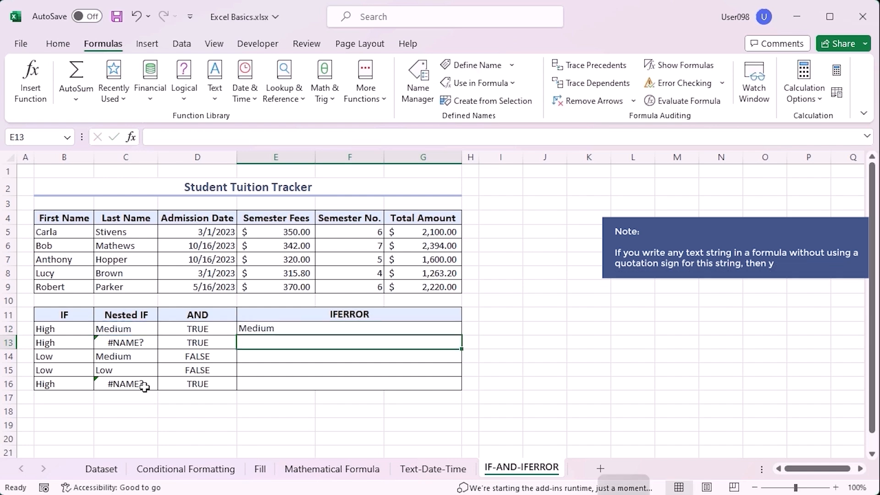
Step: Fill the IFERROR formula from E12 down to row 16 and check the nested IF formula in C16
left_click(346, 326)
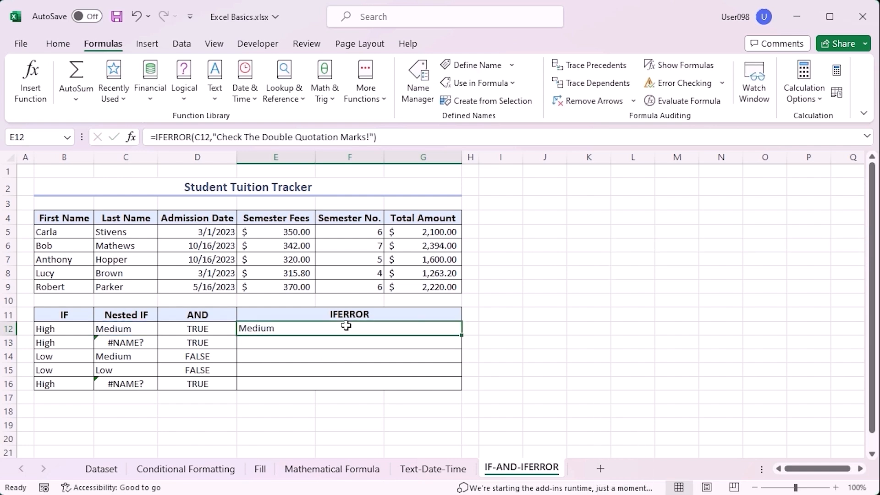
double_click(462, 334)
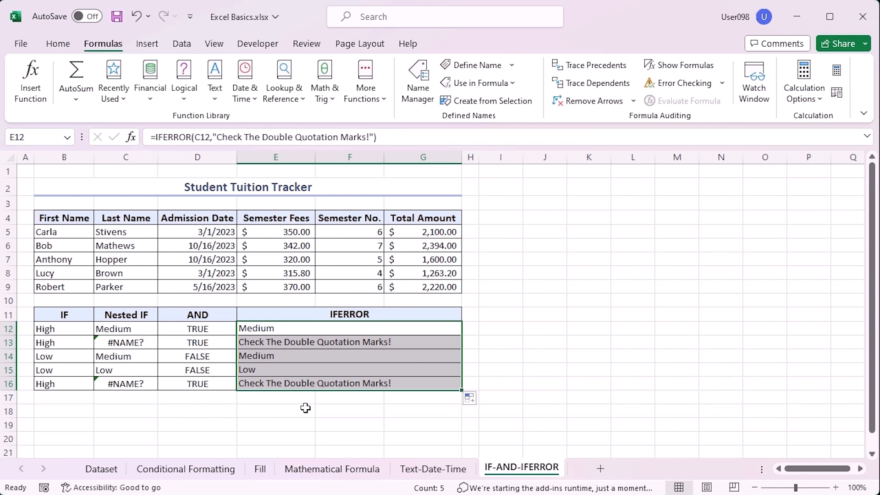
left_click(147, 382)
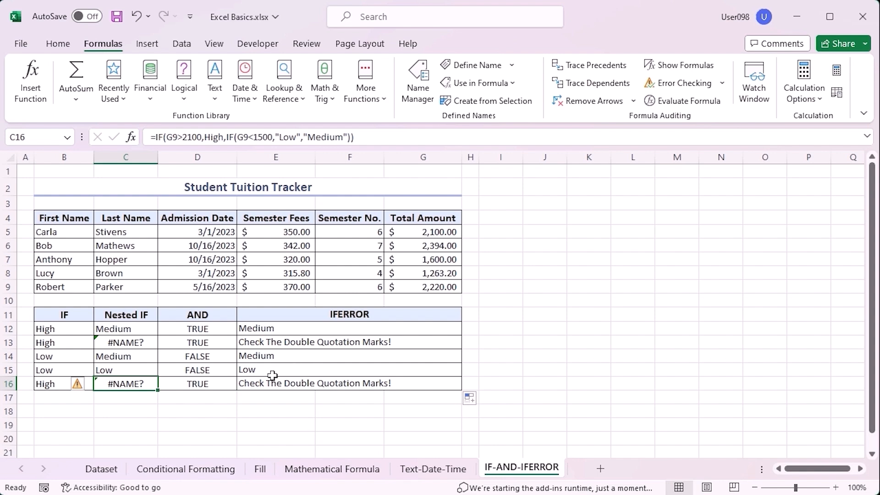
Step: Enter =FORMULATEXT(B12) in cell B17 below the IF column
left_click(69, 397)
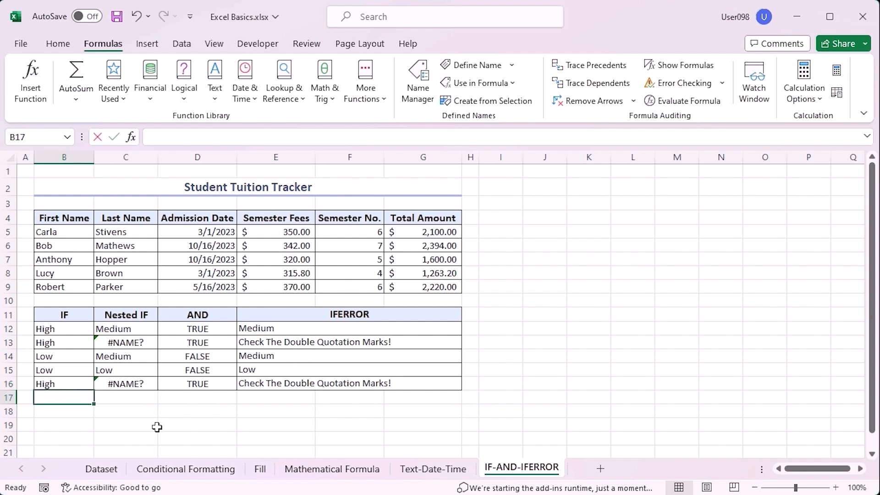
type("=formulat")
key("Tab")
left_click(63, 328)
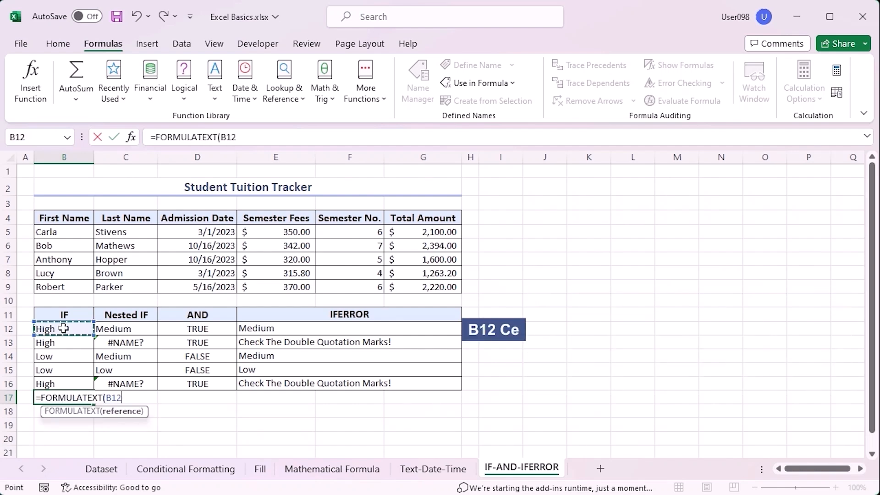
key("Return")
Step: Fill the FORMULATEXT formula from B17 across to E17
left_click(73, 397)
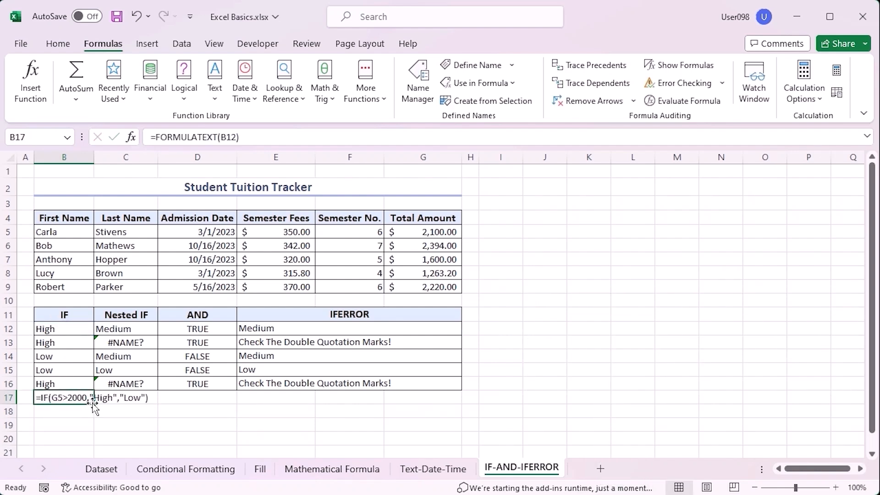
left_click_drag(145, 397, 302, 396)
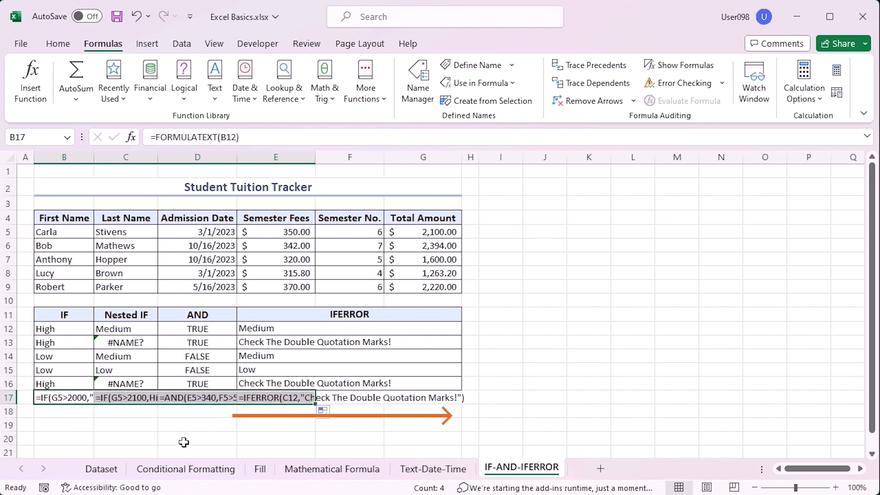
left_click(140, 426)
Step: Move the formula texts in C17:E17 down to row 18, and those of the AND and IFERROR columns on to row 19
left_click_drag(136, 394, 266, 396)
key("ctrl+x")
left_click(128, 411)
key("ctrl+v")
left_click_drag(176, 412, 267, 406)
key("ctrl+x")
left_click(185, 424)
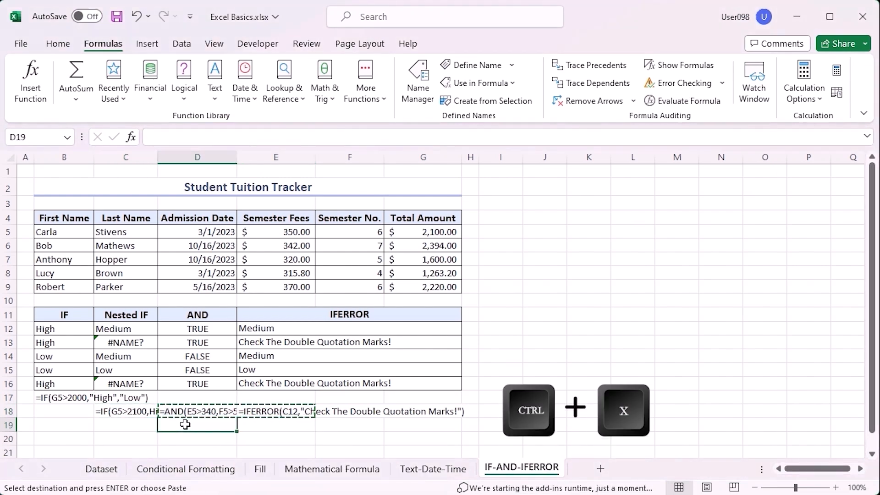
key("ctrl+v")
Step: Move the IFERROR formula text from E19 down to E20
left_click(254, 429)
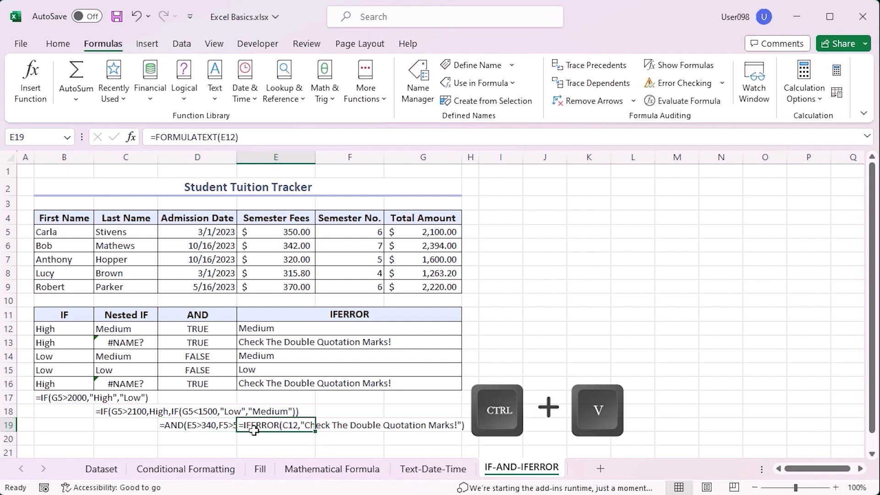
key("ctrl+x")
left_click(247, 440)
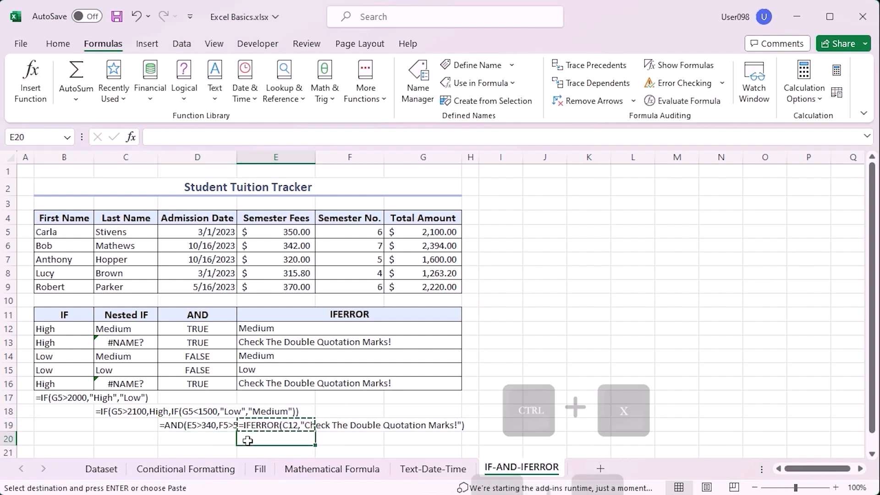
key("ctrl+v")
key("Return")
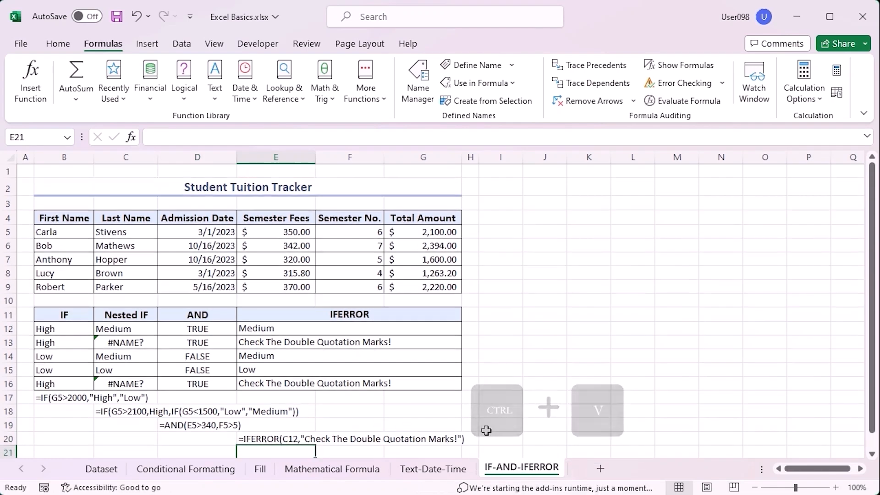
left_click(489, 427)
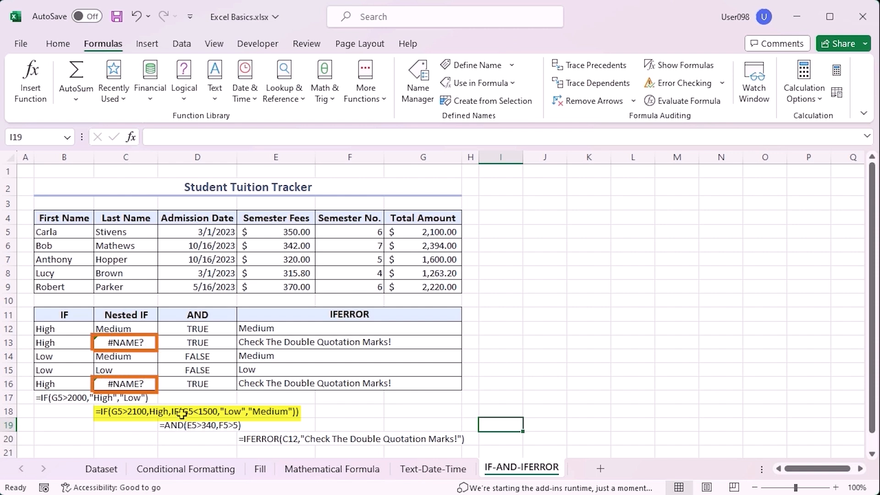
Step: Correct the nested IF formula in C12 by enclosing High in double quotation marks: =IF(G5>2100,"High",IF(G5<1500,"Low","Medium"))
left_click(143, 327)
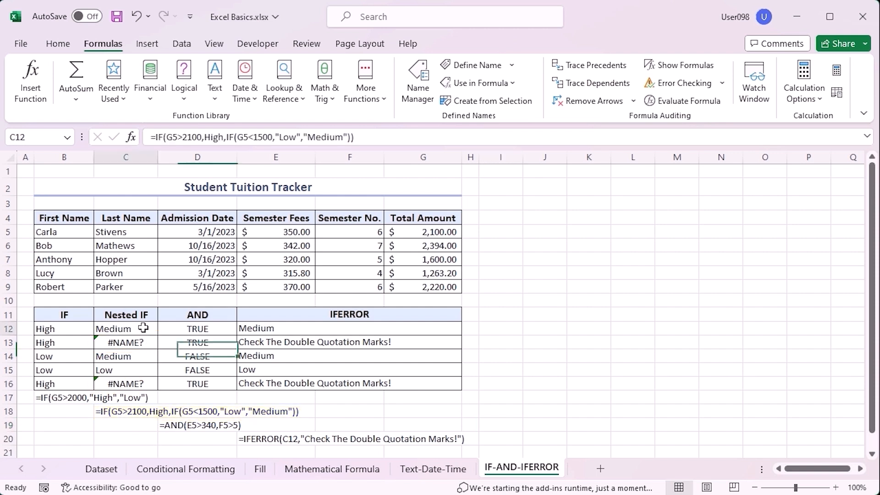
left_click(207, 137)
type("\",")
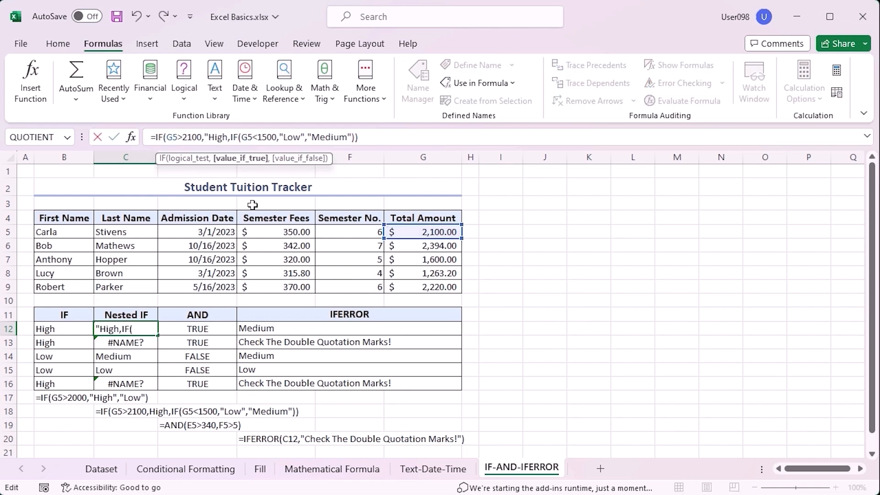
type("\"")
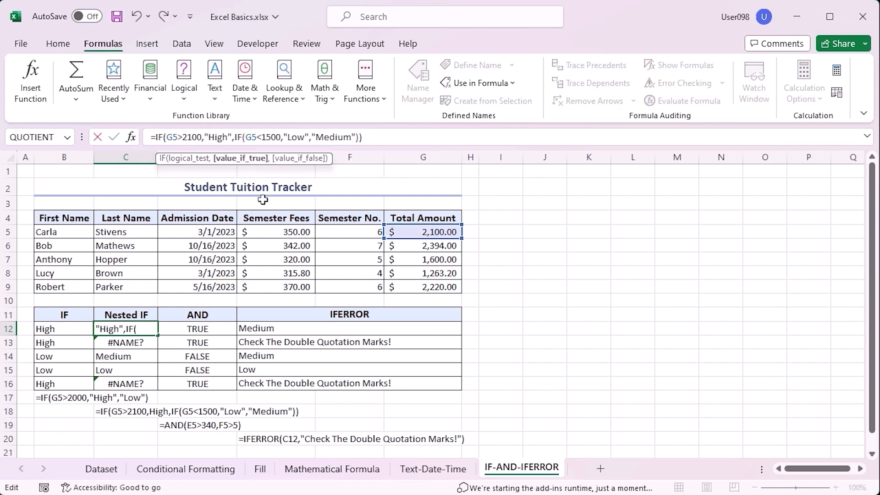
key("Return")
Step: Fill the corrected nested IF formula from C12 down to C16
left_click(131, 332)
double_click(158, 337)
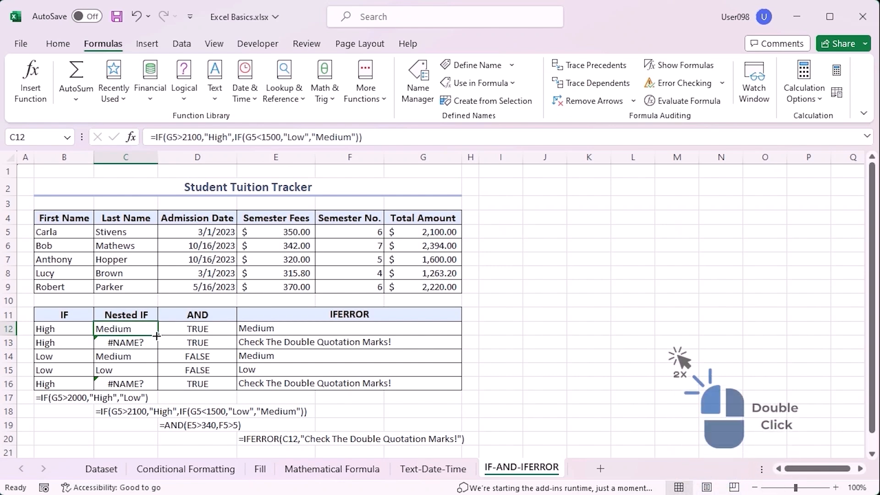
left_click_drag(353, 398, 456, 412)
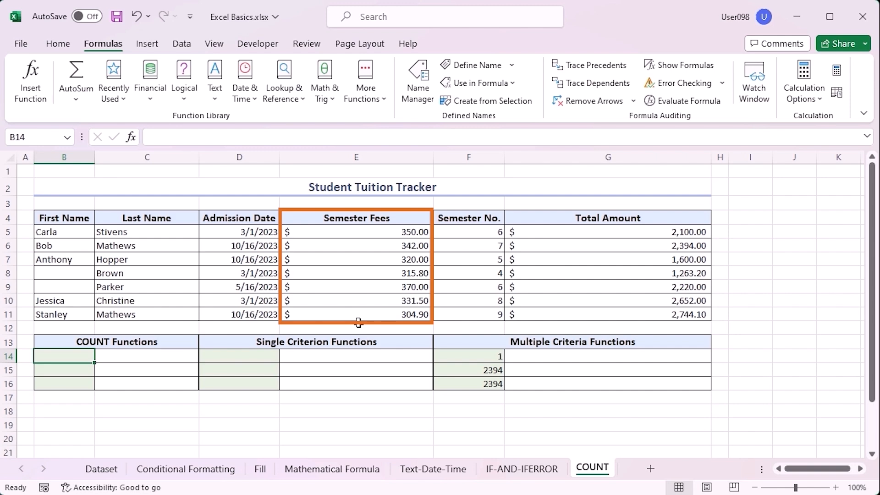
Step: Enter a COUNT formula over the Semester Fees range E5:E11 in cell B14 of the COUNT sheet
type("=")
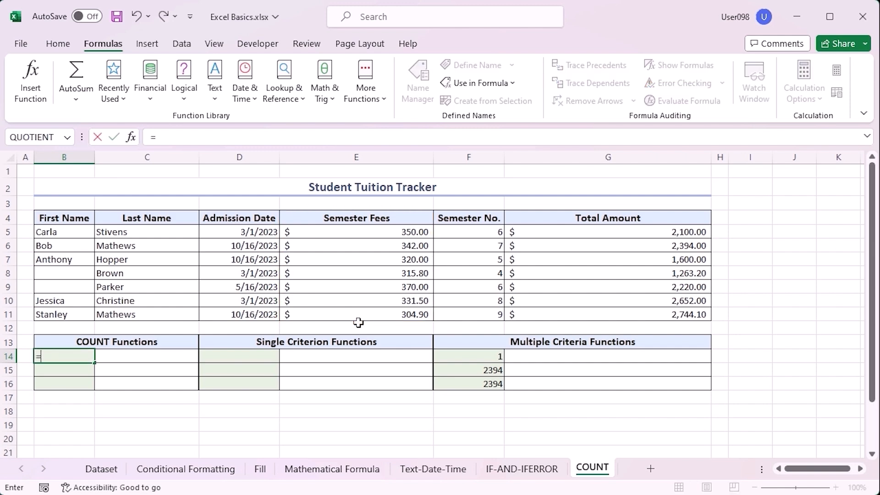
type("cou")
key("Tab")
left_click_drag(351, 230, 358, 314)
key("Return")
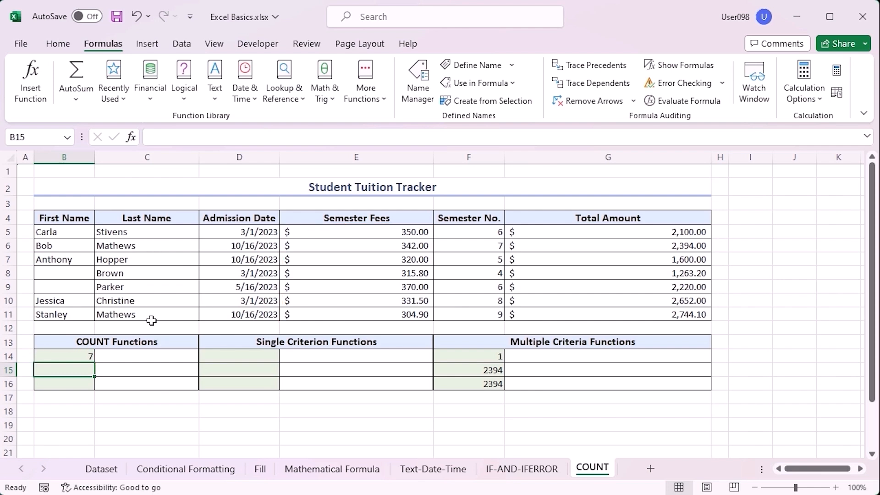
Step: Enter a COUNTA formula over the Last Name range C5:C11 in cell B15
type("=coun")
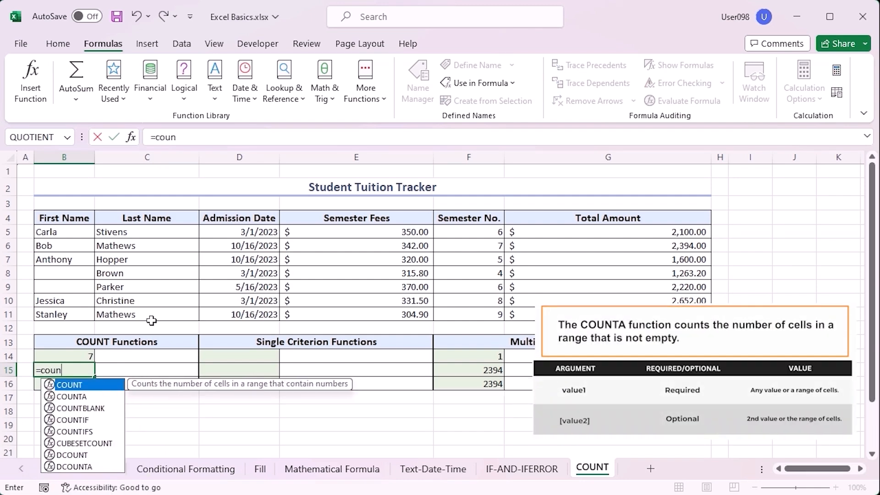
type("ta")
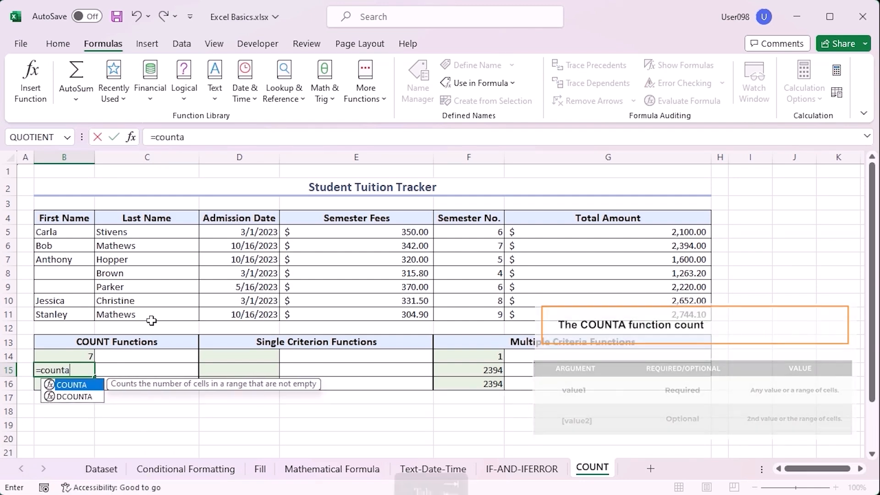
key("Tab")
left_click(129, 236)
left_click_drag(129, 242, 138, 316)
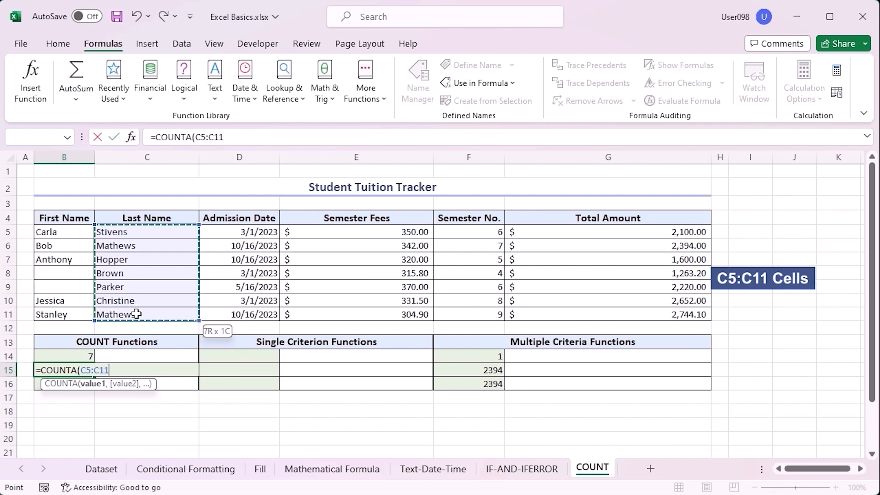
key("Return")
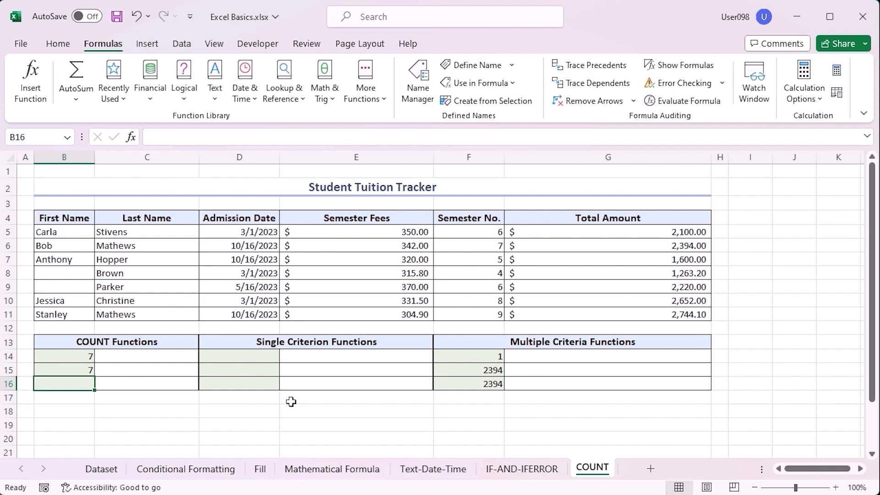
Step: Enter a COUNTBLANK formula over the First Name range B5:B11 in cell B16
type("=c")
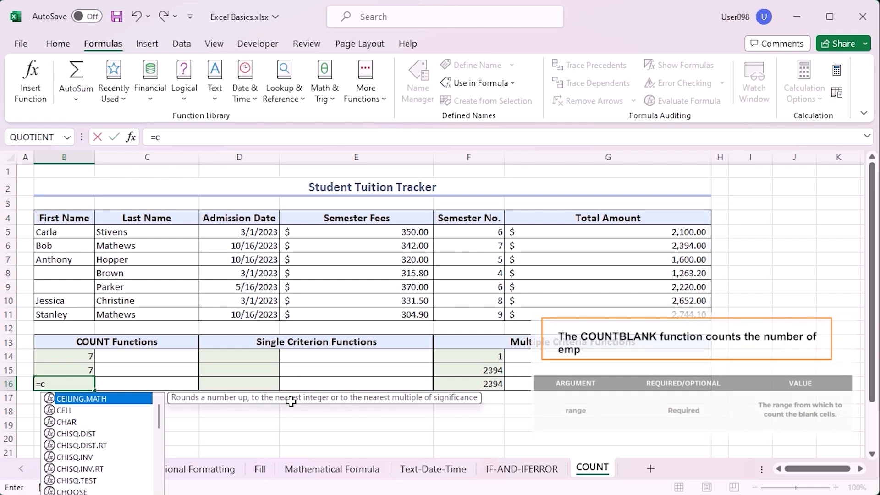
type("ountb")
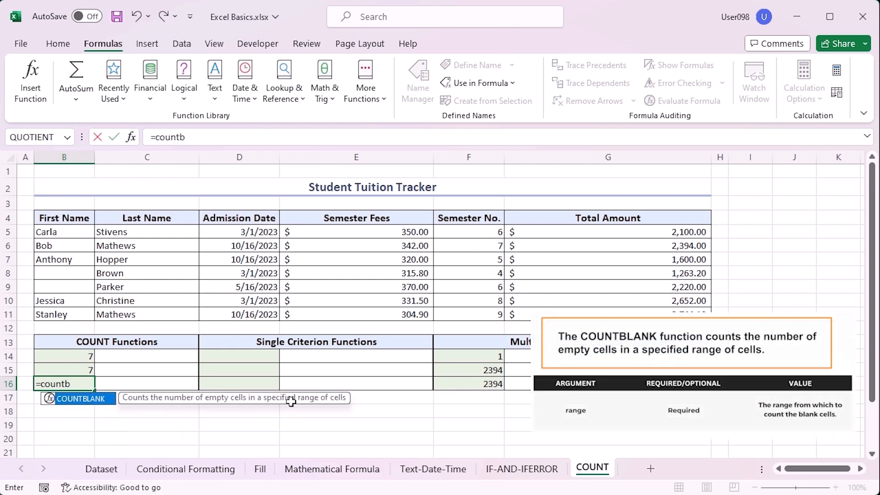
key("Tab")
left_click_drag(64, 231, 67, 315)
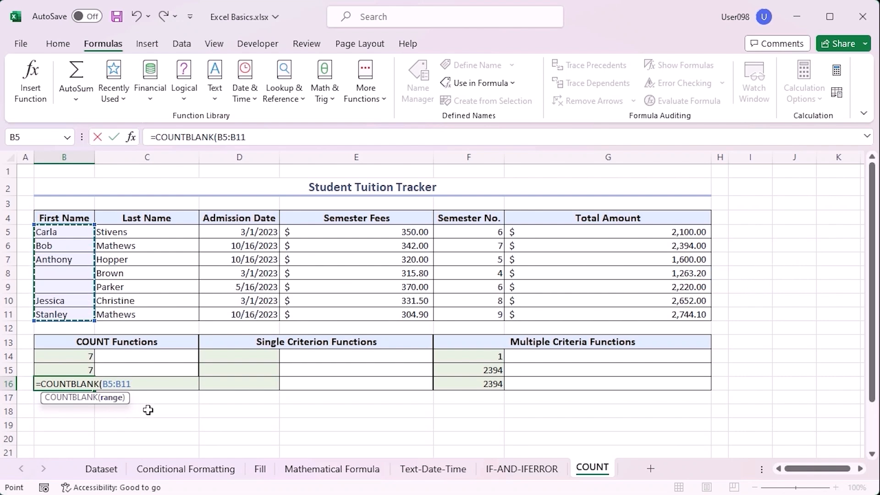
key("Return")
Step: Show the formula text of B14 in cell C14 with FORMULATEXT and fill it down to C16
left_click(134, 355)
type("=for")
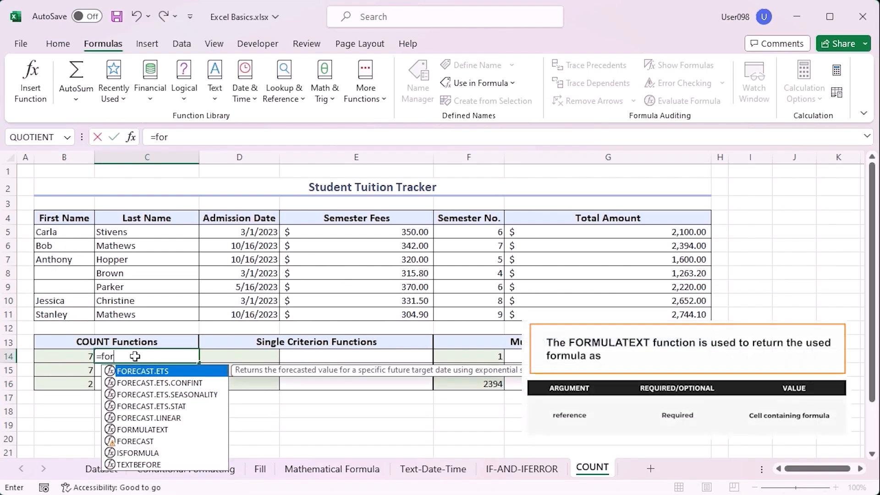
type("mul")
key("Tab")
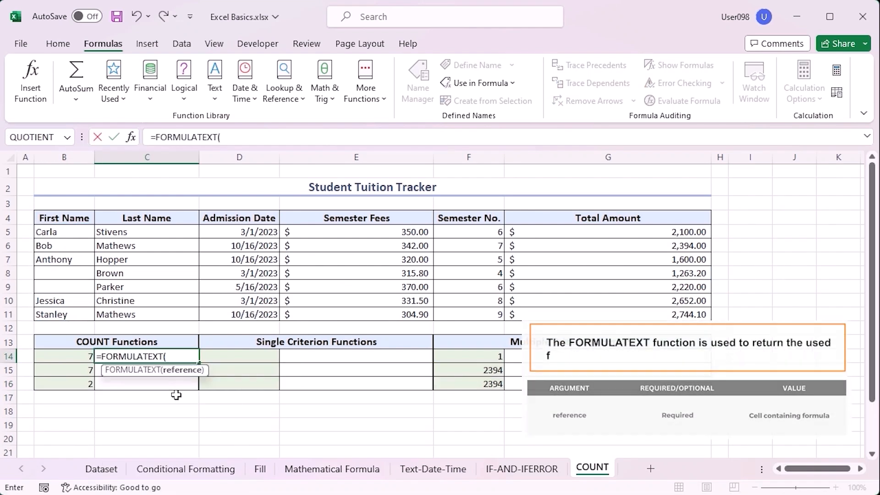
left_click(71, 355)
key("ctrl+Return")
left_click_drag(198, 362, 200, 384)
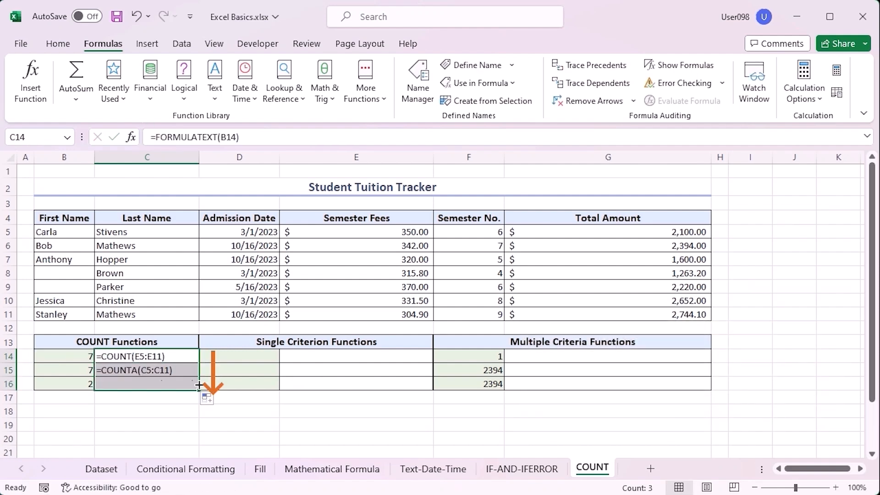
left_click(165, 400)
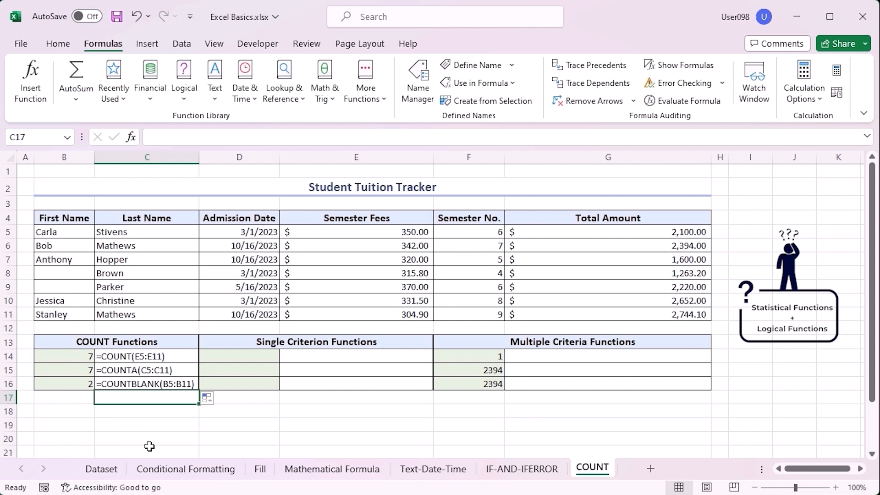
Step: Enter =COUNTIF(F5:F11,6) in cell D14 to count the Semester No. entries equal to 6
left_click(266, 354)
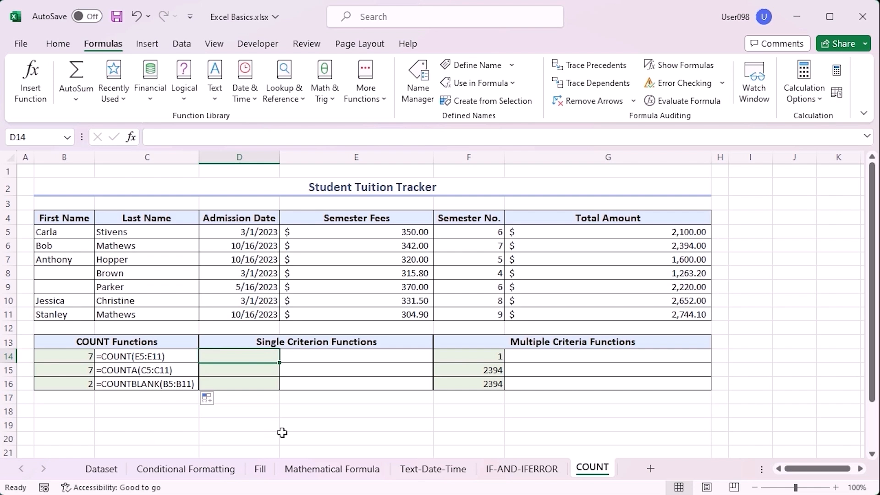
type("=coun")
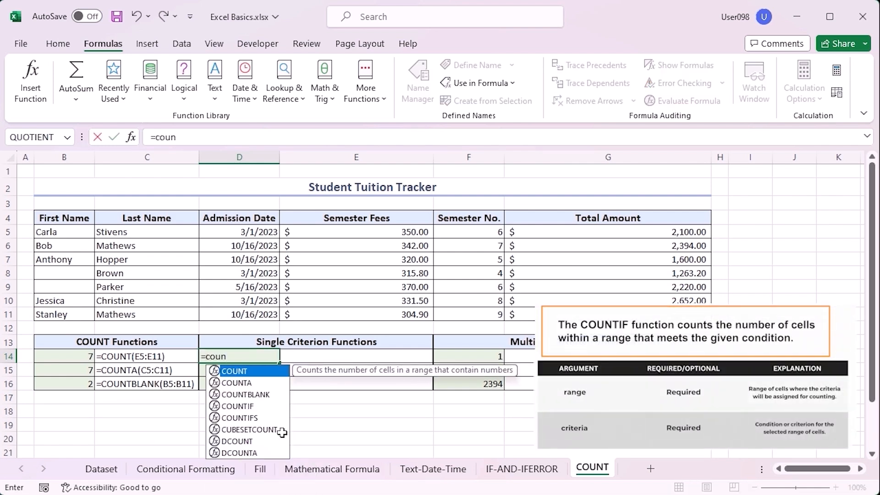
type("i")
key("Tab")
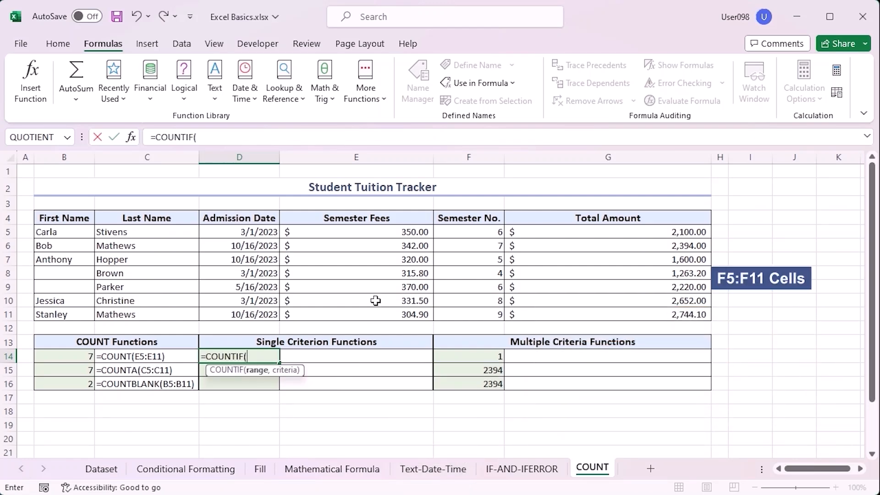
left_click_drag(472, 235, 472, 316)
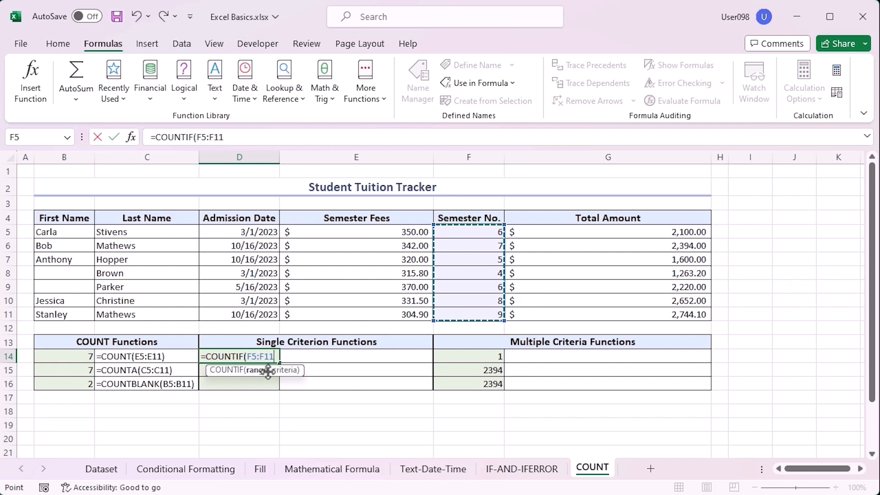
type(",")
type("6")
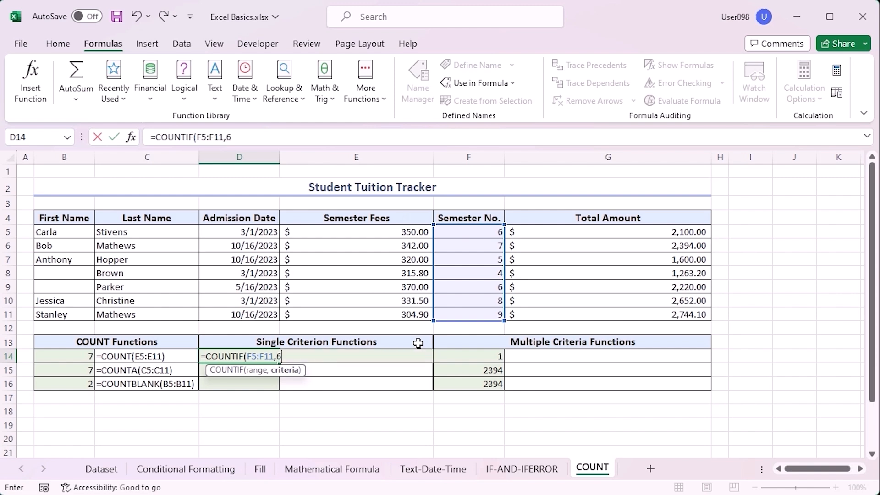
type(")")
key("Return")
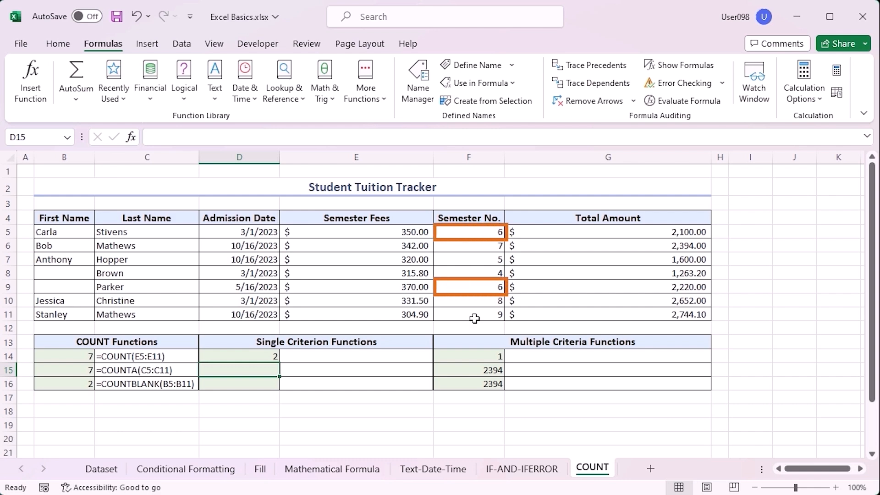
Step: Show the formula text of D14 in cell E14 with the FORMULATEXT function
left_click(361, 358)
type("=")
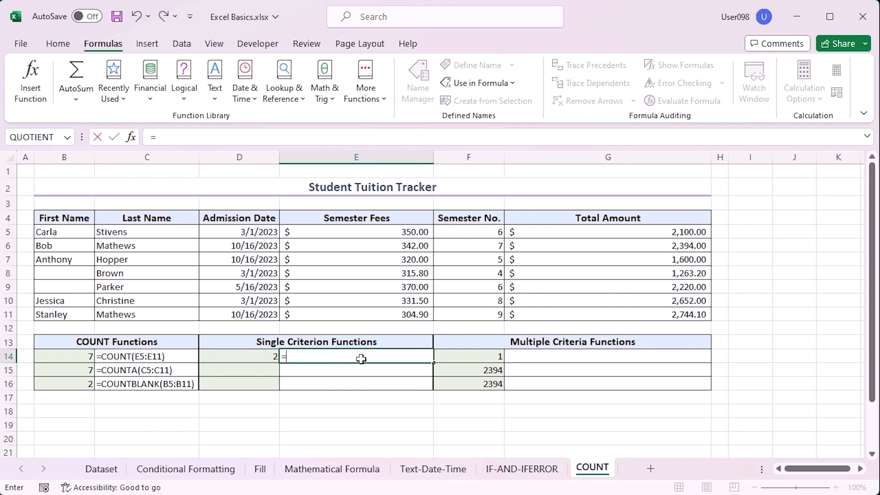
type("fot")
key("BackSpace")
type("rm")
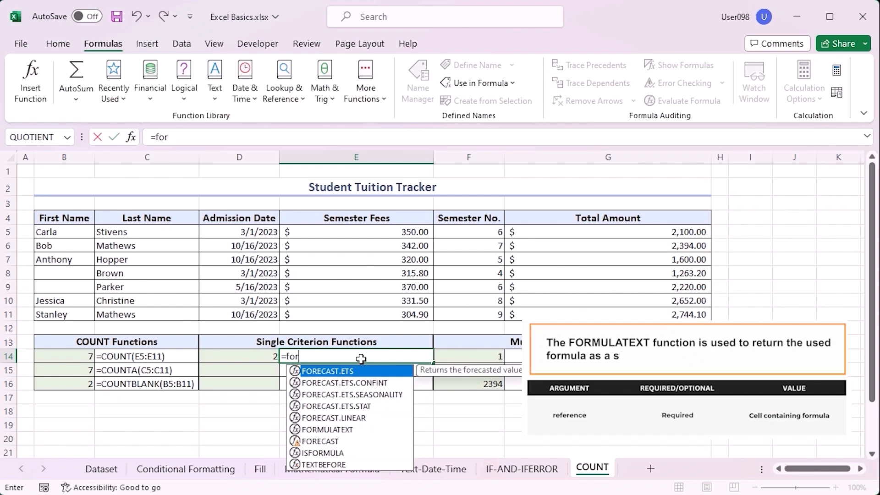
key("Tab")
left_click(252, 352)
key("Return")
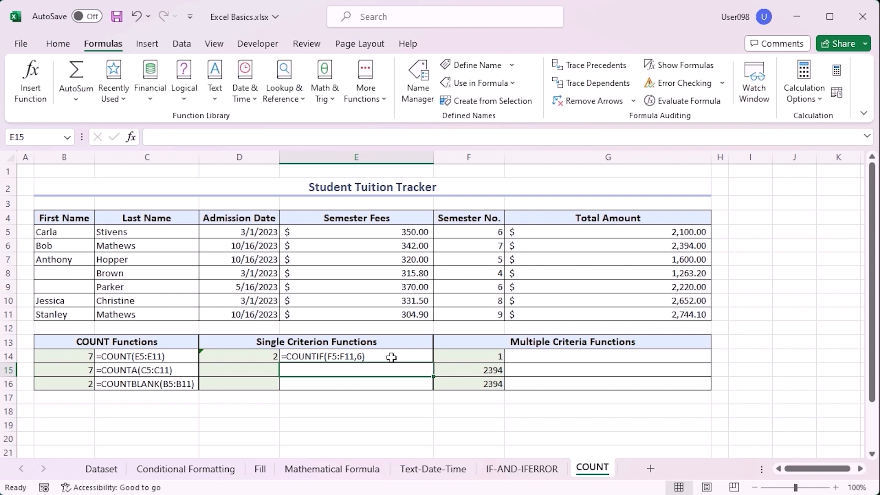
Step: Show the COUNTIFS formula of F14 as text in cell G14 with the FORMULATEXT function
left_click(485, 355)
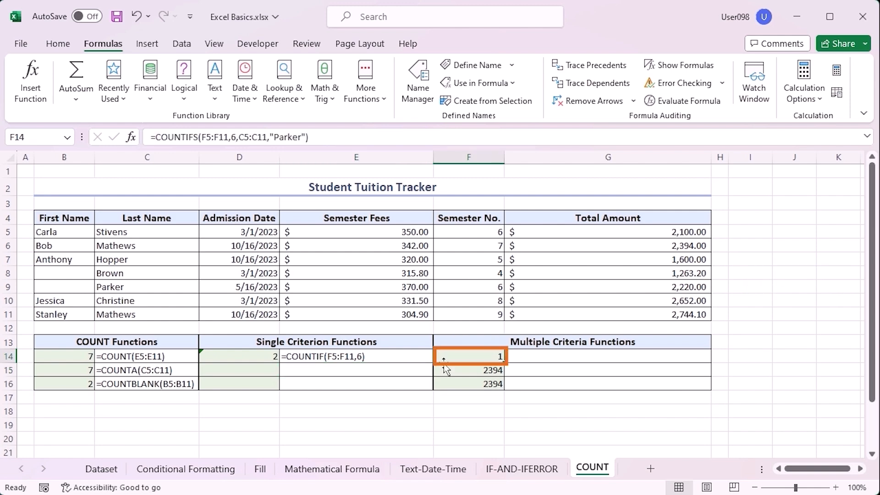
left_click(530, 354)
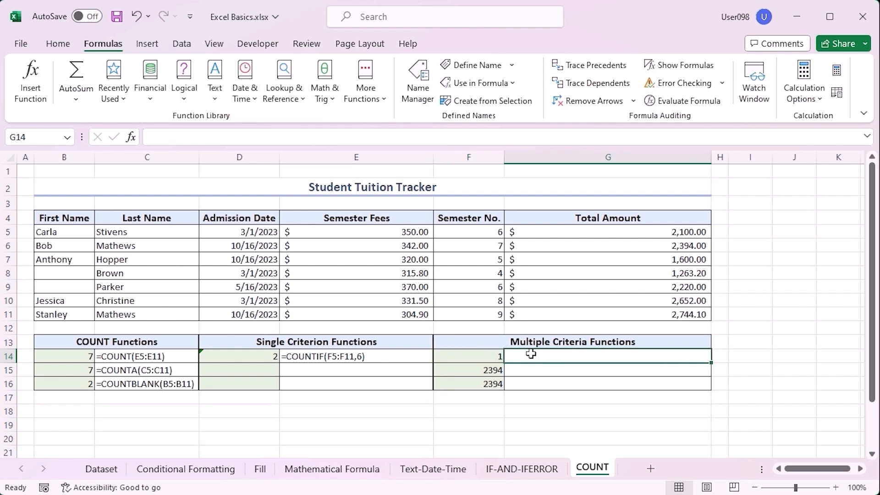
type("=formula")
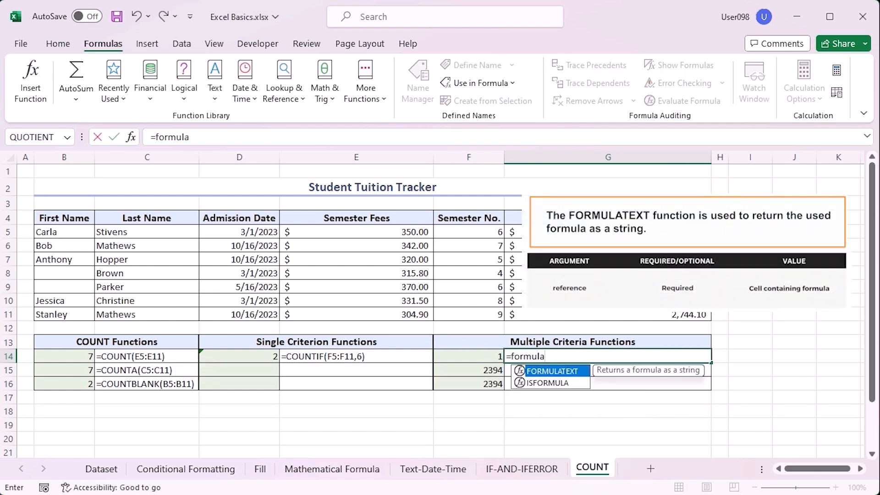
type("te")
key("Tab")
left_click(477, 355)
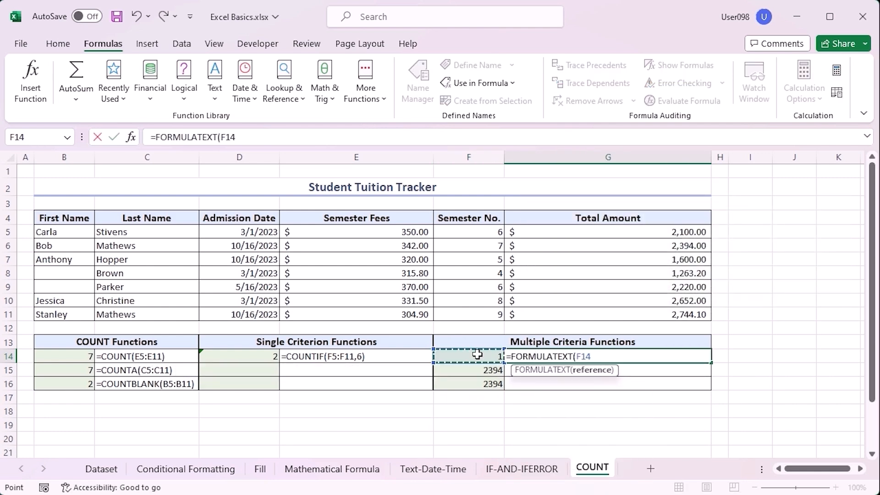
key("Return")
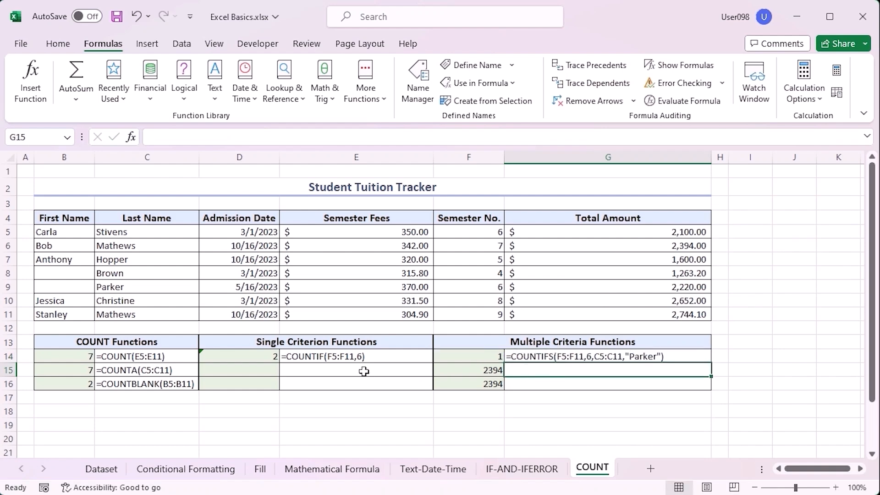
Step: Examine the criteria ranges and criteria of the COUNTIFS formula in cell F14, leaving the formula as it is
left_click(475, 356)
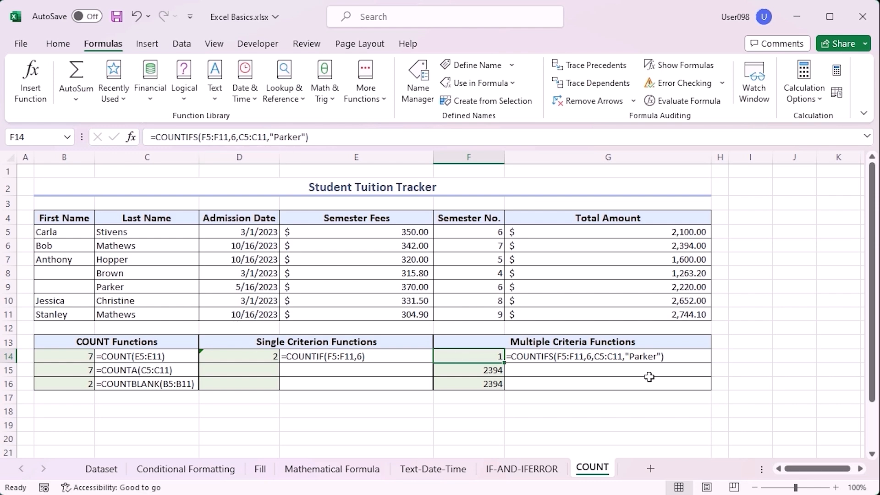
left_click(244, 137)
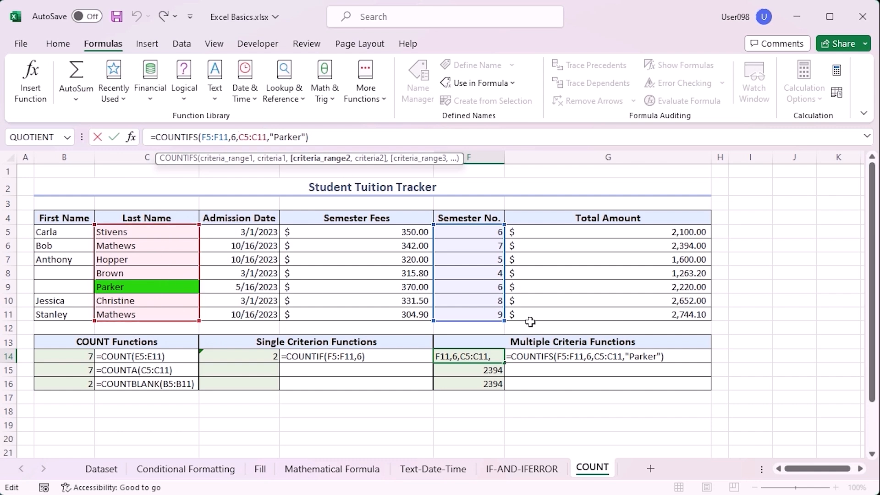
left_click(359, 133)
key("Return")
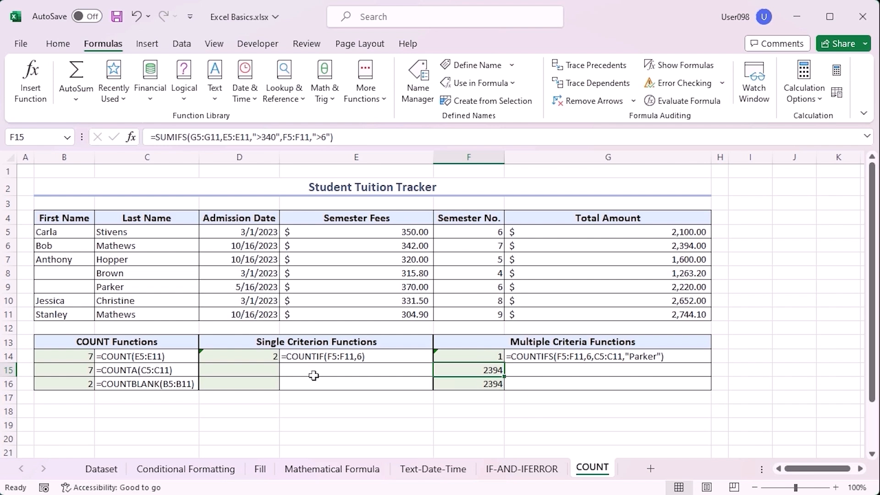
Step: Ignore the inconsistent formula errors flagged on cells D14 and F14
left_click(216, 356)
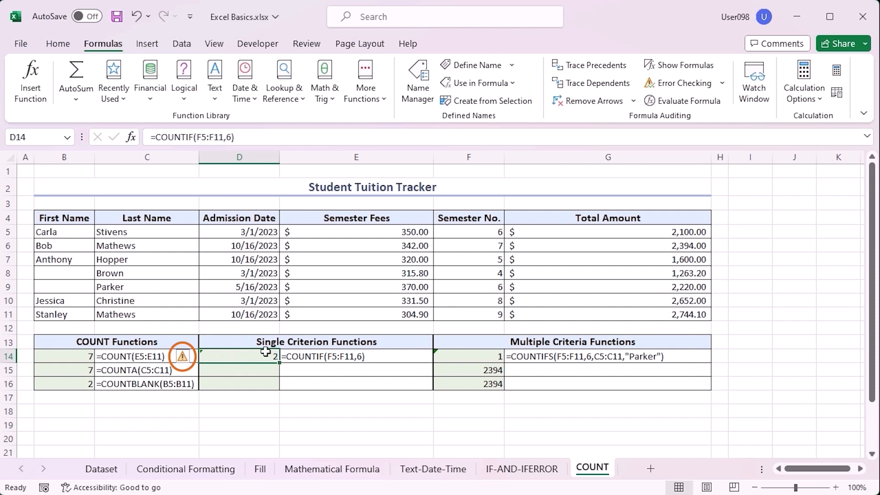
left_click(183, 357)
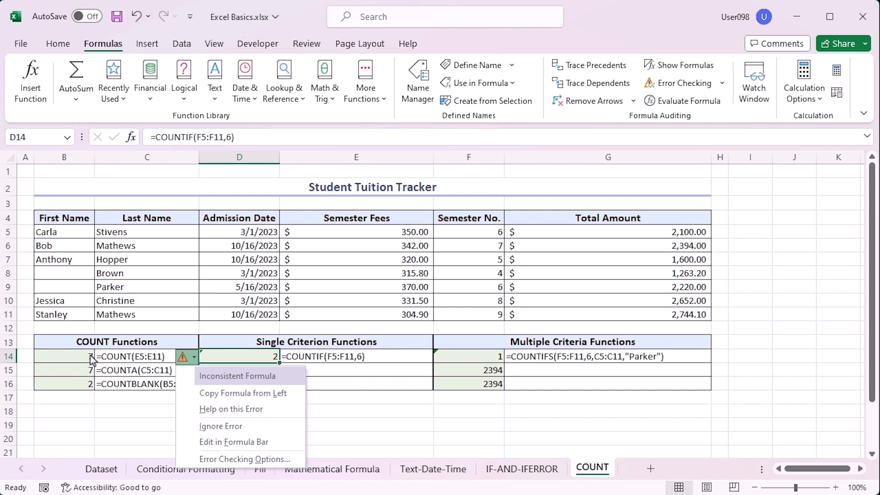
left_click(224, 427)
left_click(481, 359)
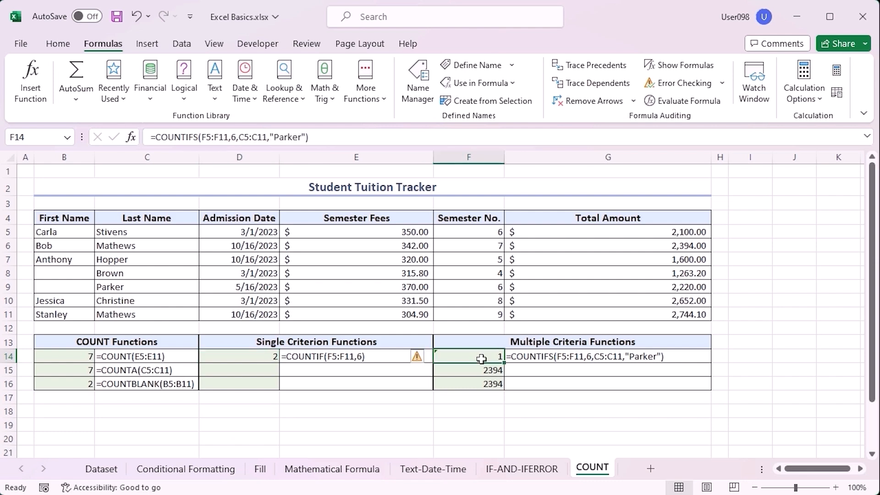
left_click(419, 358)
left_click(461, 425)
Step: Enter =SUMIF(E5:E11,">340",G5:G11) in cell D15 to sum the Total Amount for semester fees above 340
left_click(263, 371)
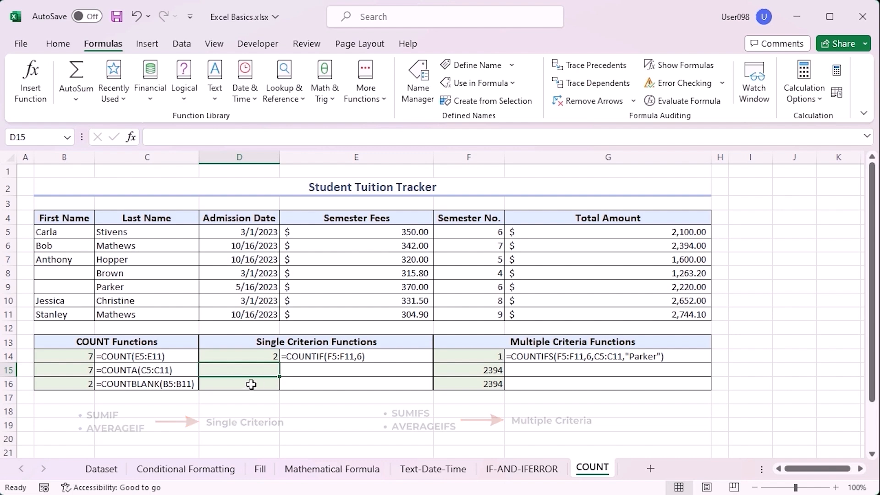
type("=sumif")
key("Tab")
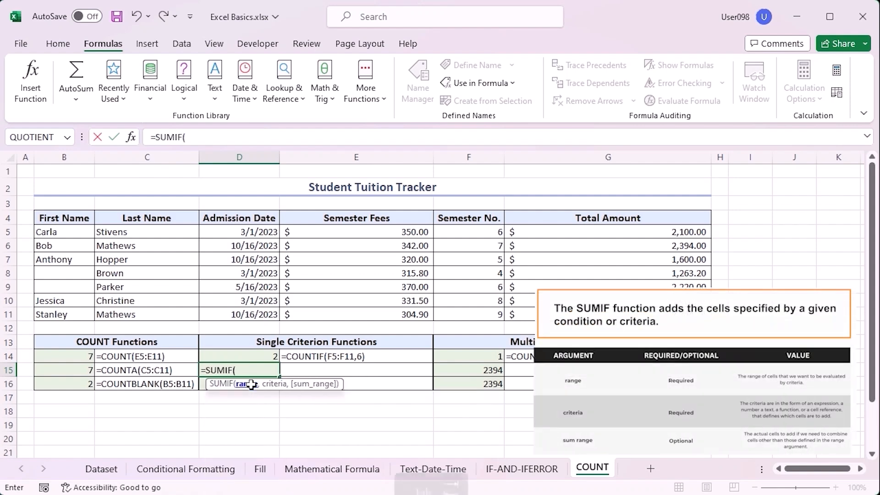
left_click_drag(330, 232, 345, 316)
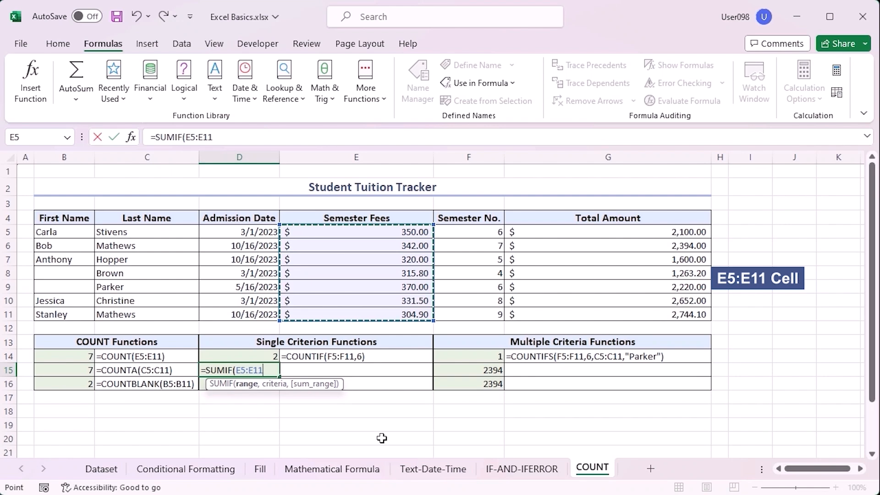
type(",")
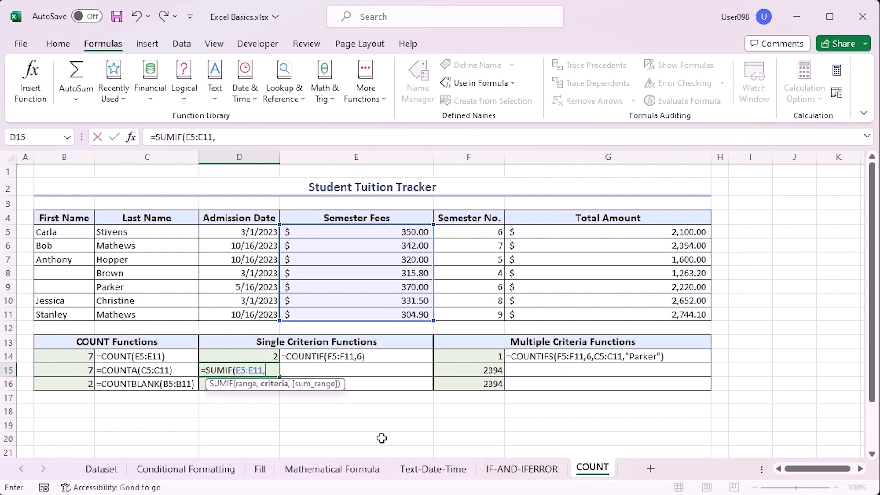
type("\">340")
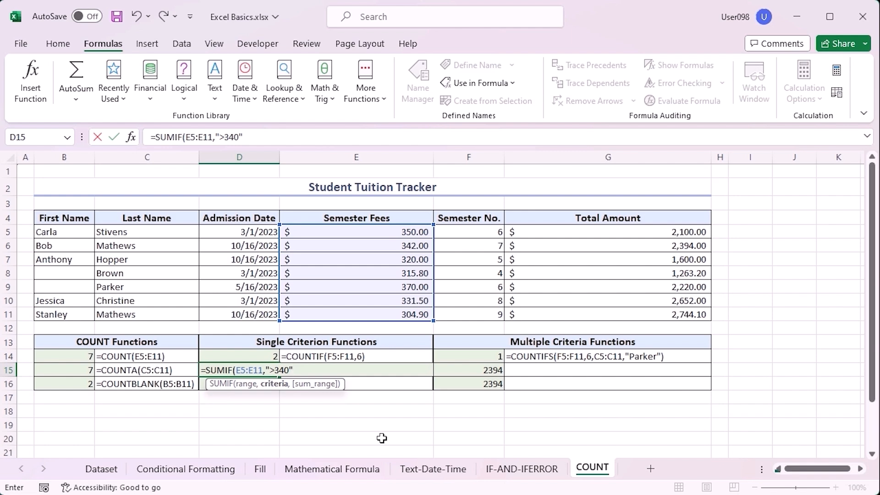
type(",")
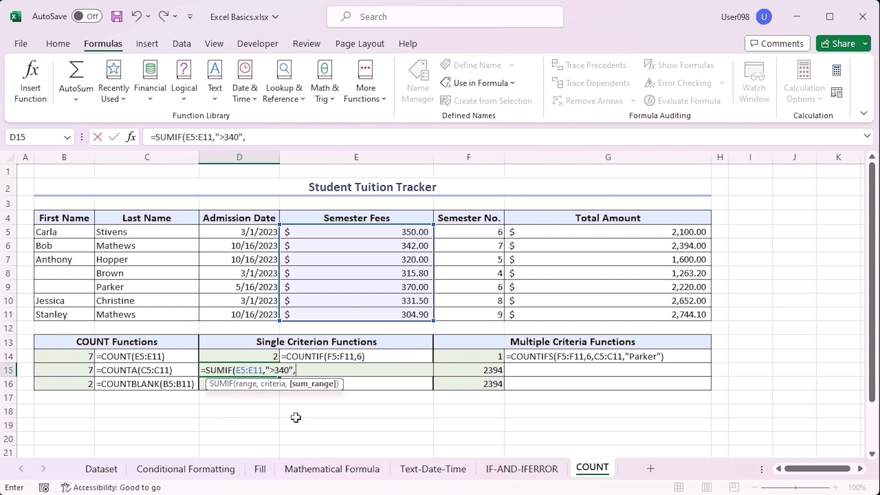
left_click_drag(647, 232, 650, 314)
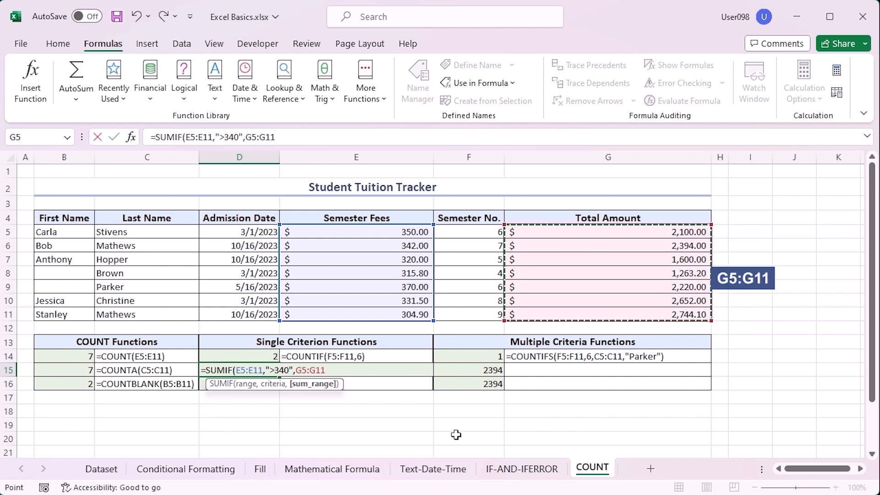
key("Return")
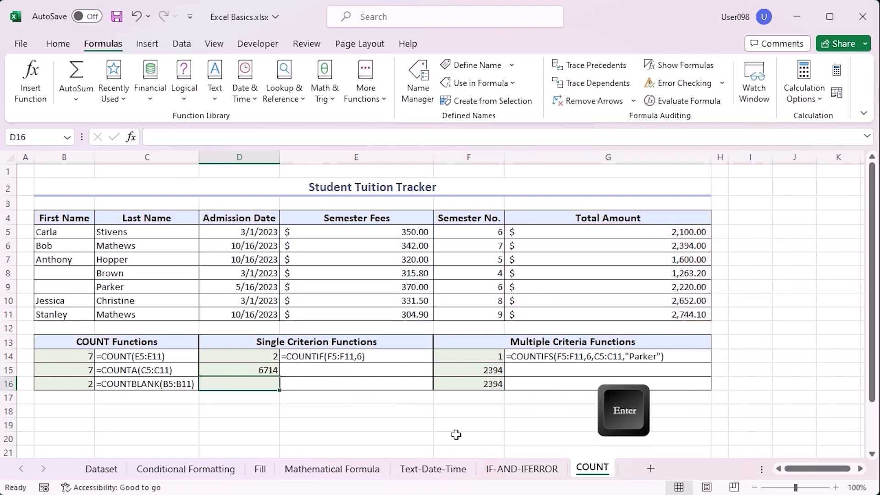
Step: Enter =AVERAGEIF(E5:E11,">340",G5:G11) in cell D16 to average the Total Amount for semester fees above 340
type("=average")
double_click(266, 421)
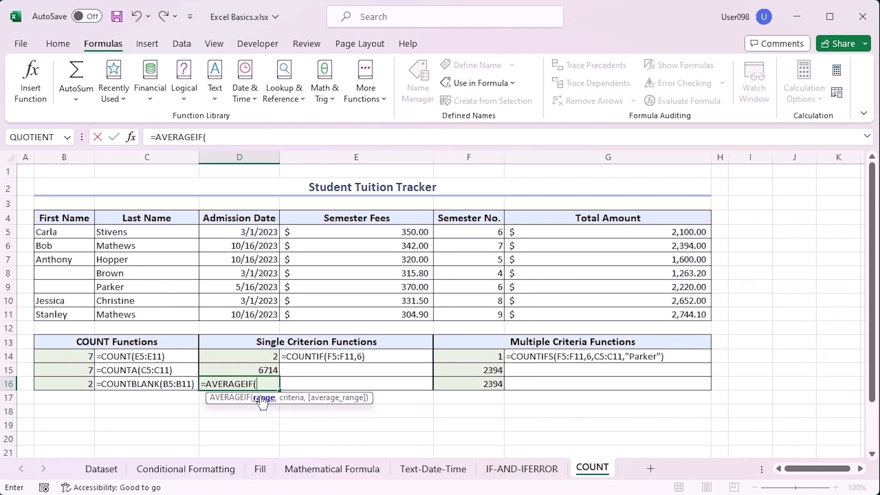
left_click_drag(331, 233, 348, 313)
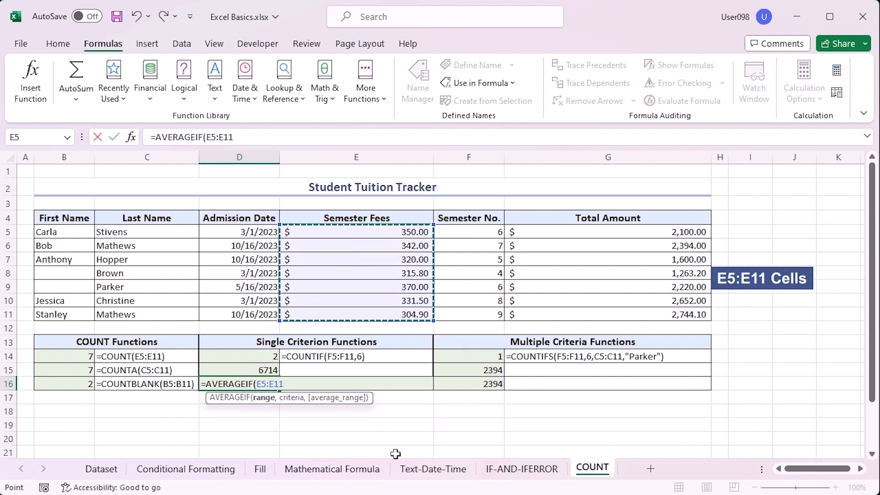
type(",\">340")
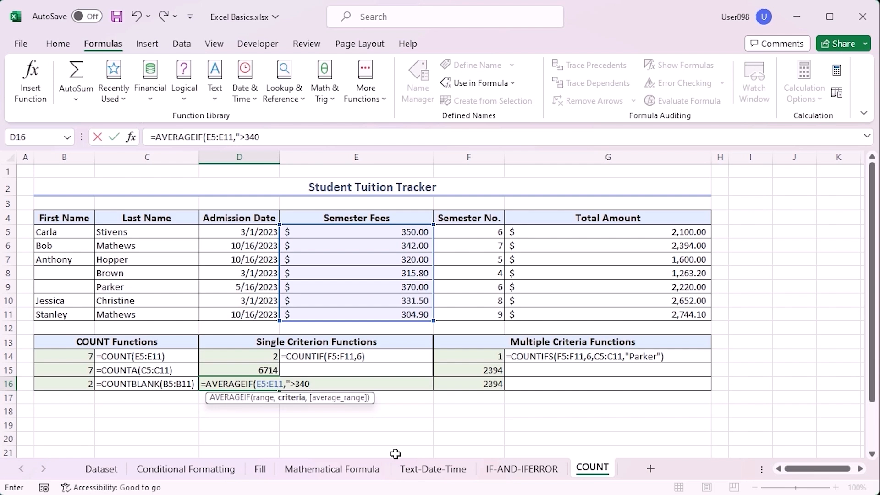
type("\",")
left_click_drag(622, 230, 622, 315)
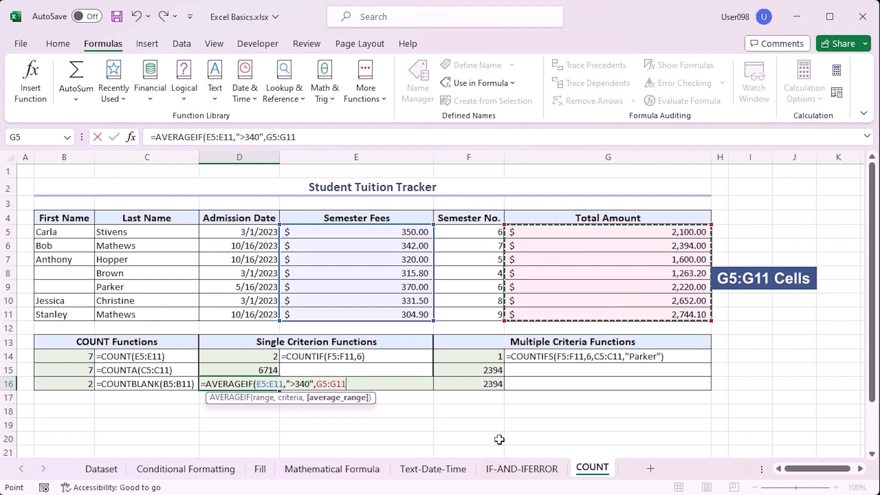
key("Return")
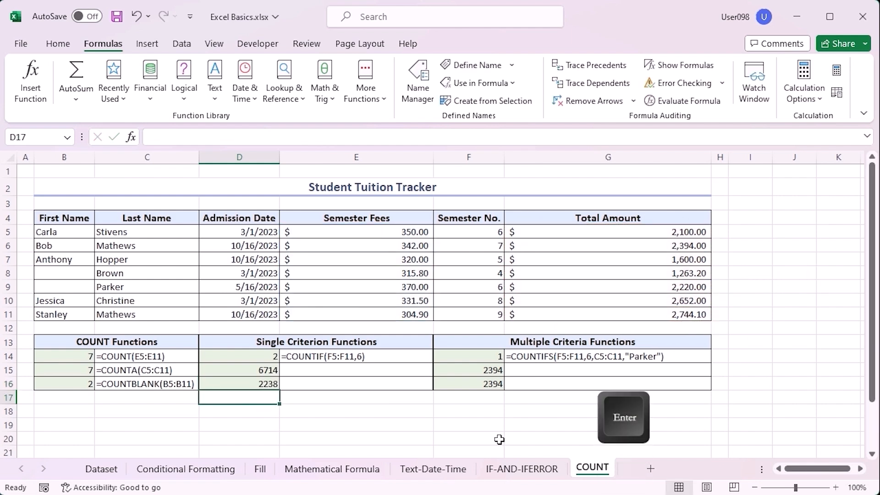
Step: Fill the FORMULATEXT formula of cell E14 down to E16 to show the SUMIF and AVERAGEIF formulas as text
left_click(430, 362)
double_click(433, 362)
left_click(353, 404)
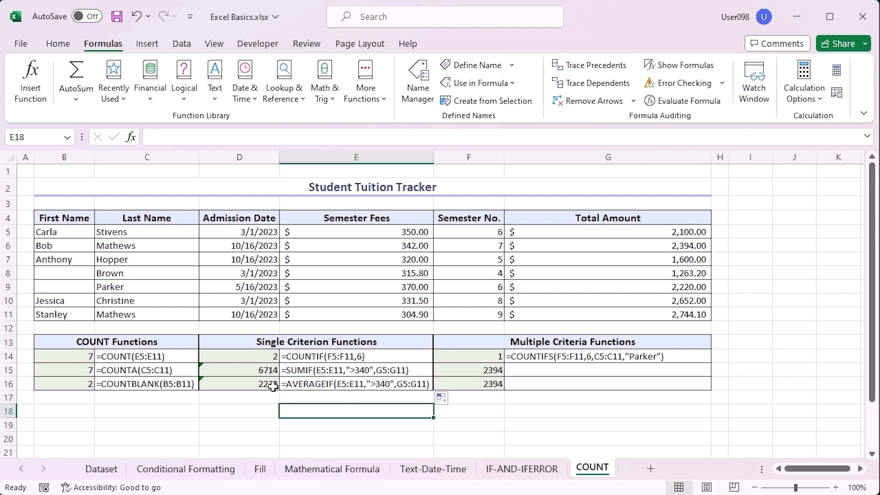
Step: Ignore the inconsistent formula errors flagged on cells D15 and D16
left_click_drag(240, 367, 238, 384)
left_click(181, 380)
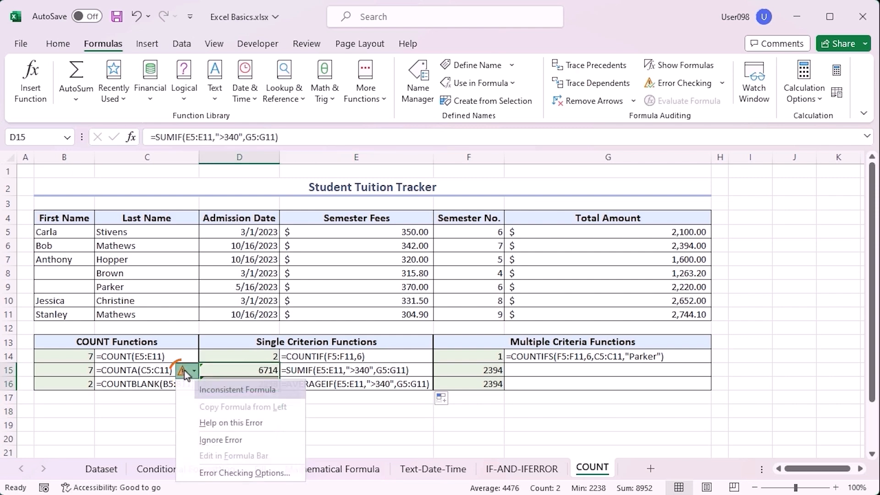
left_click(235, 437)
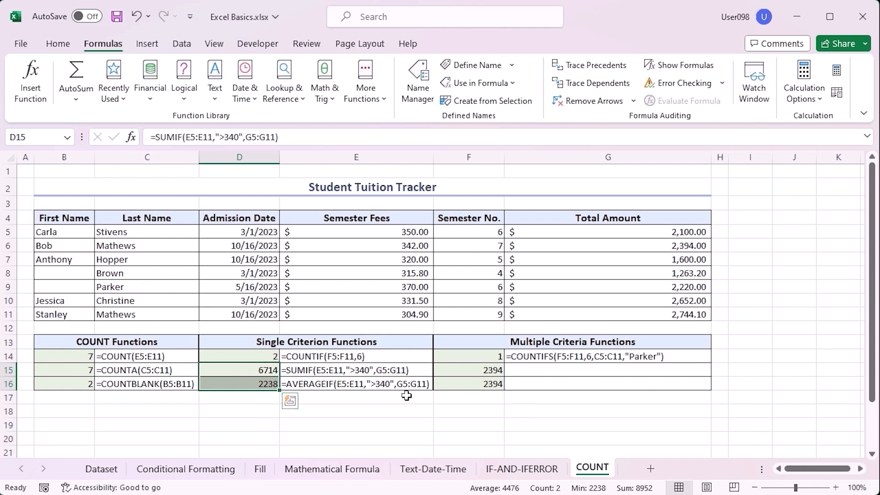
Step: Fill the FORMULATEXT formula of cell G14 down to G16 to show the SUMIFS and AVERAGEIFS formulas as text
left_click(654, 356)
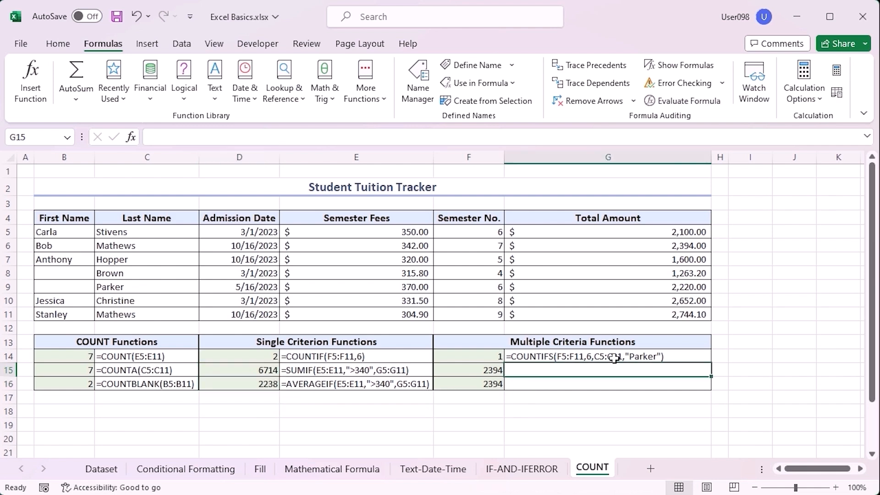
double_click(710, 362)
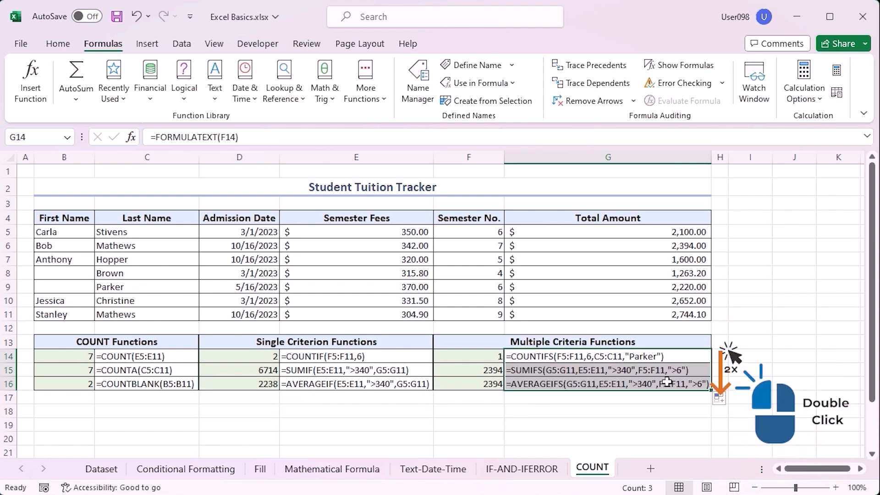
left_click(545, 423)
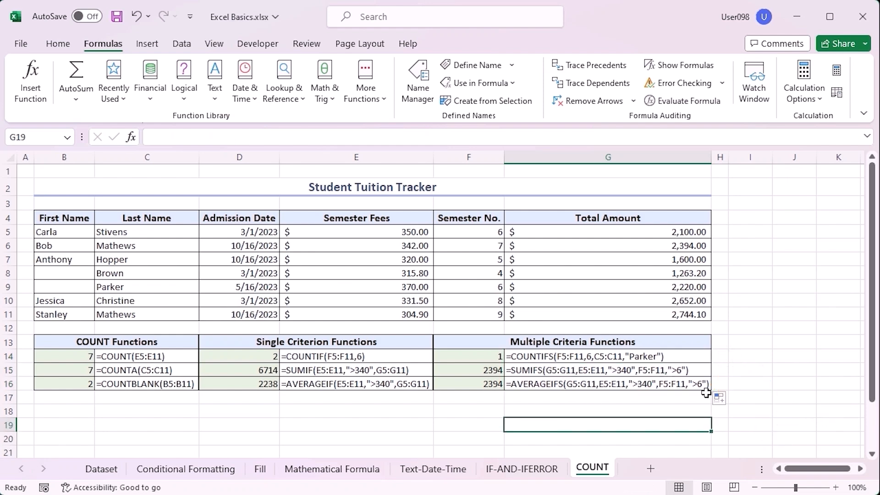
Step: Examine the sum range, criteria ranges and criteria of the SUMIFS formula in cell F15, leaving the formula as it is
left_click(469, 369)
left_click(216, 137)
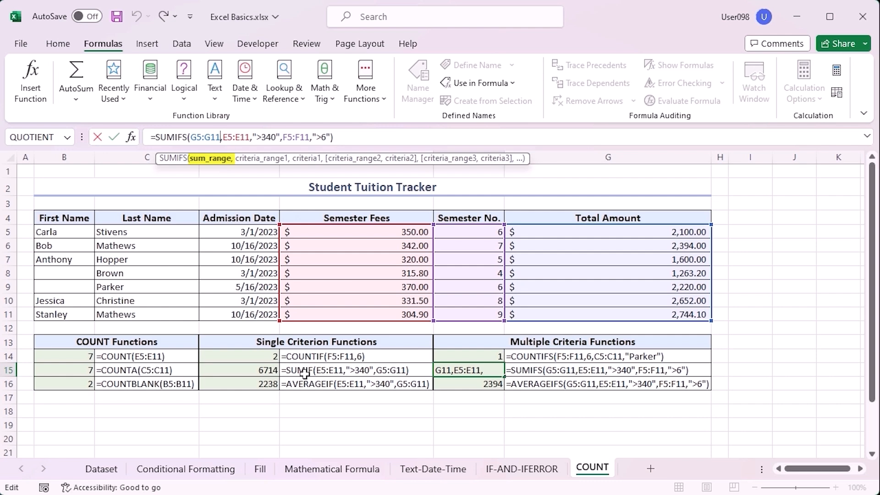
left_click(223, 137)
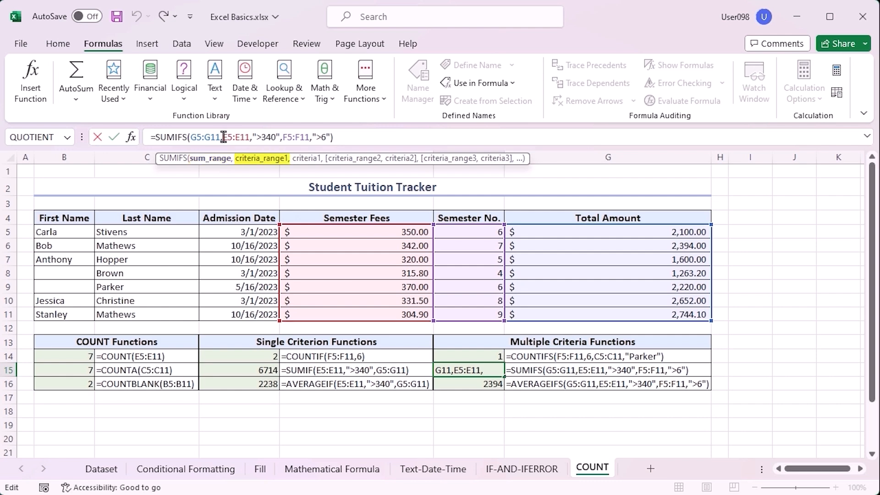
left_click(264, 137)
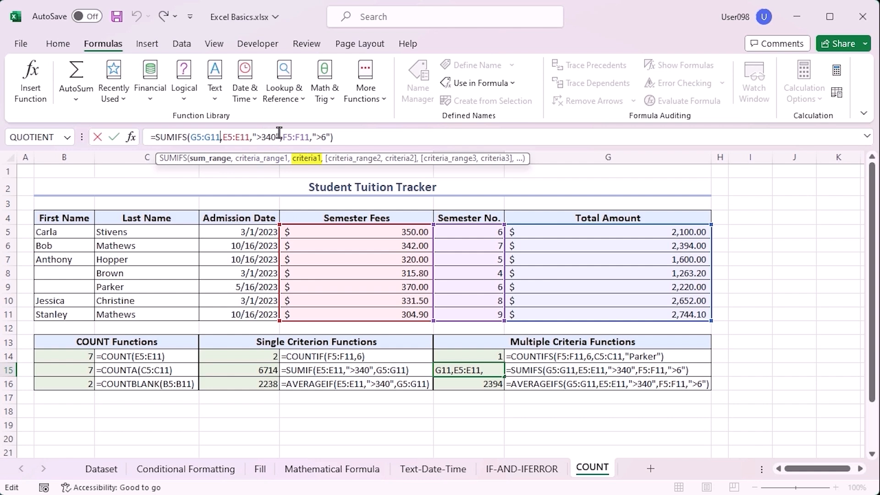
left_click(303, 138)
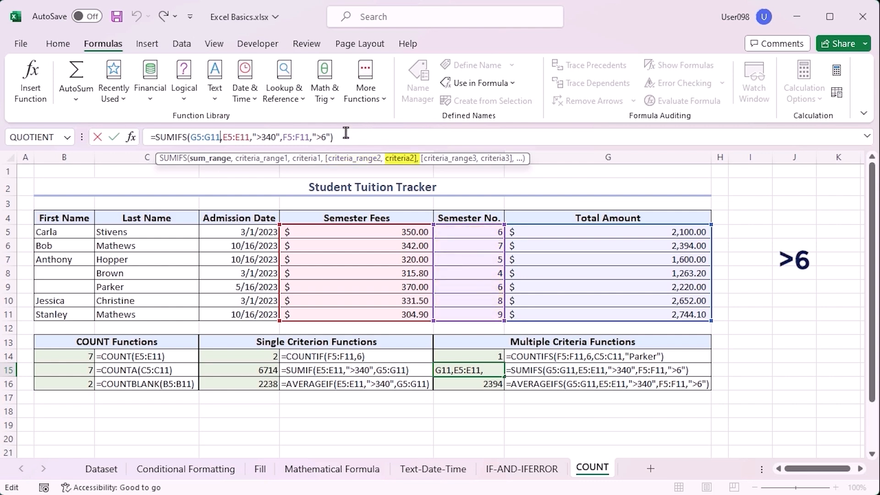
key("Return")
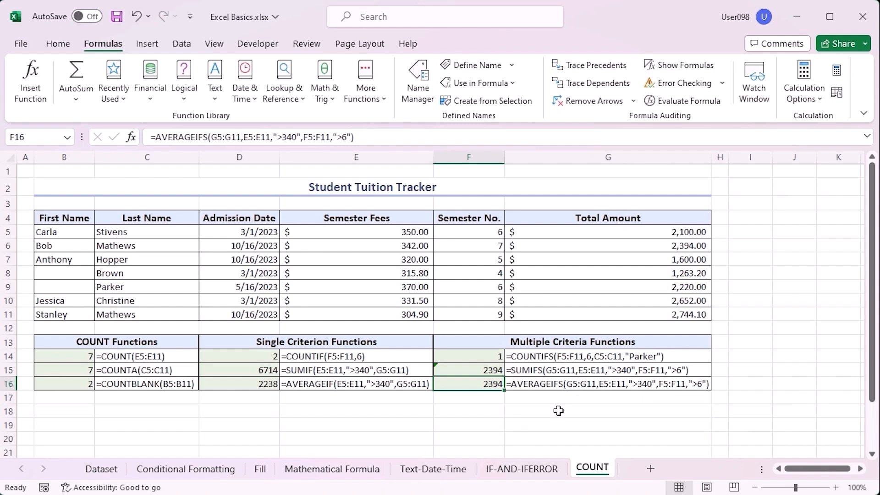
Step: Ignore the inconsistent formula error flagged on cell F15
left_click(459, 370)
left_click(418, 371)
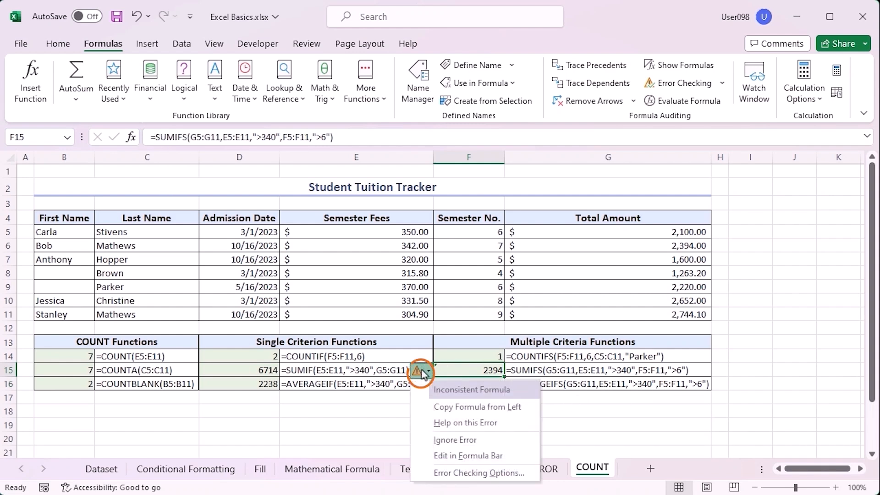
left_click(471, 440)
left_click(393, 422)
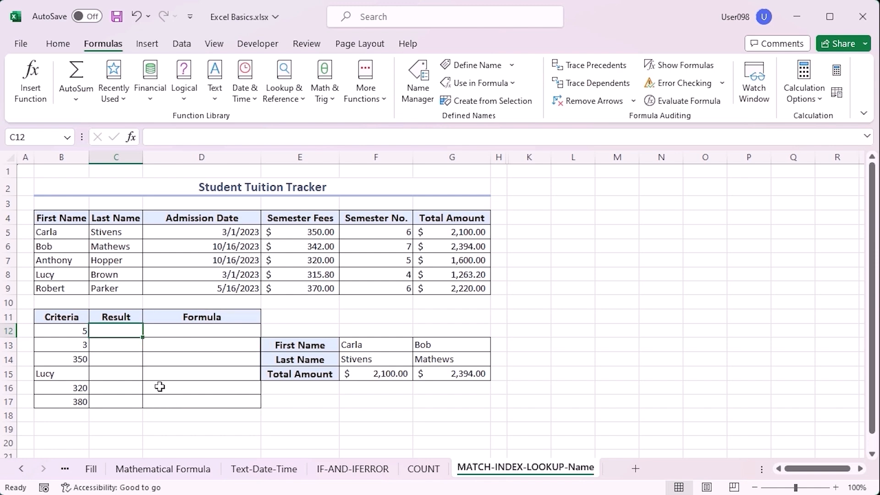
Step: Enter =MATCH(B12,F5:F9,0) in cell C12 to find the exact-match position of the B12 criterion among the semester numbers
type("=match")
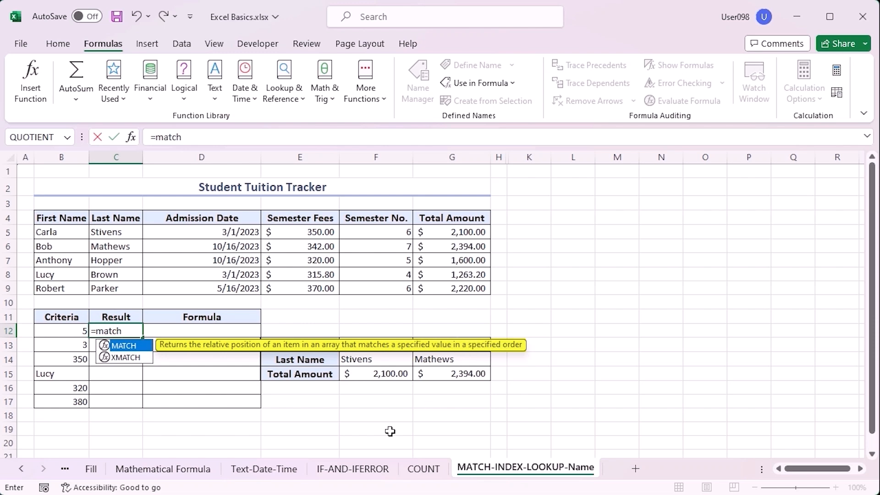
key("Tab")
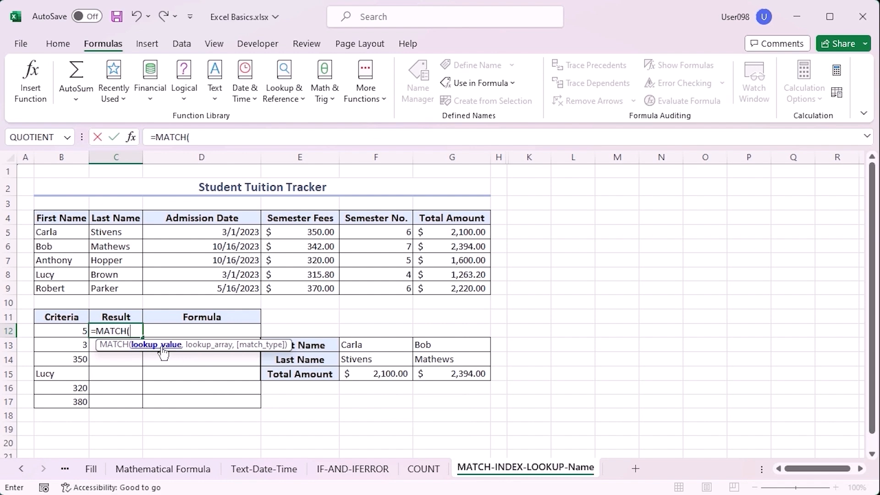
left_click(51, 330)
type(",")
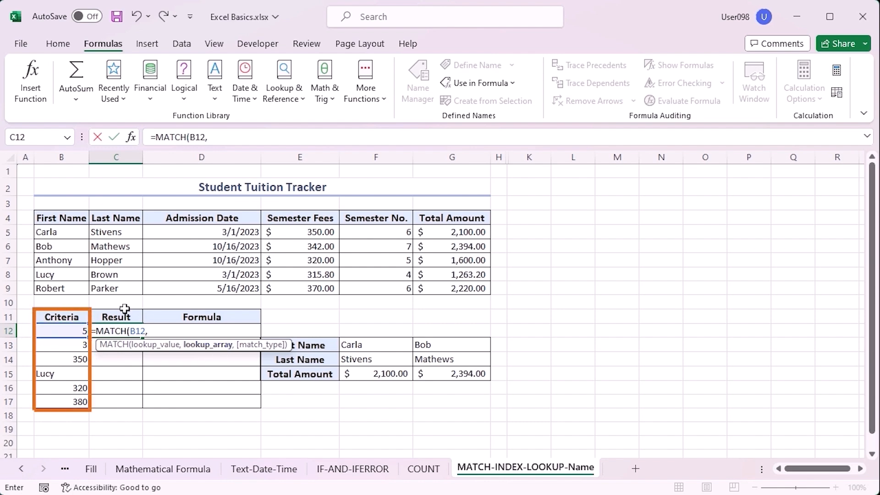
left_click_drag(366, 231, 367, 288)
type(",")
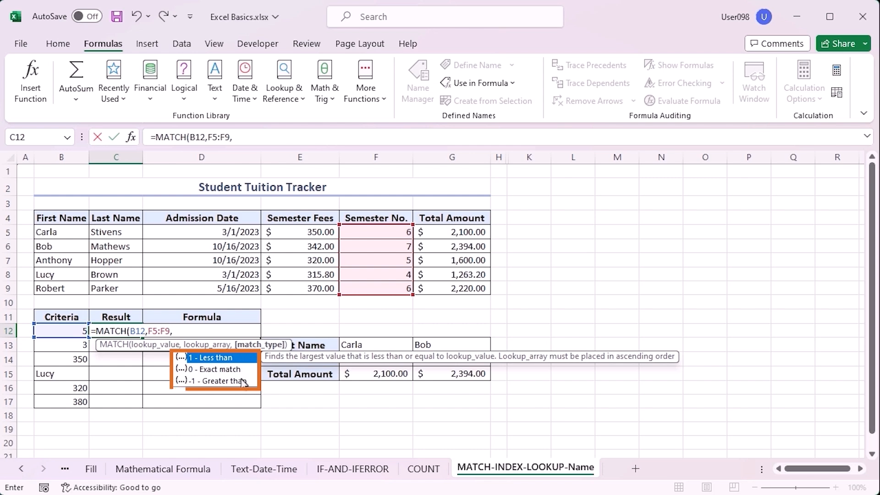
type("0")
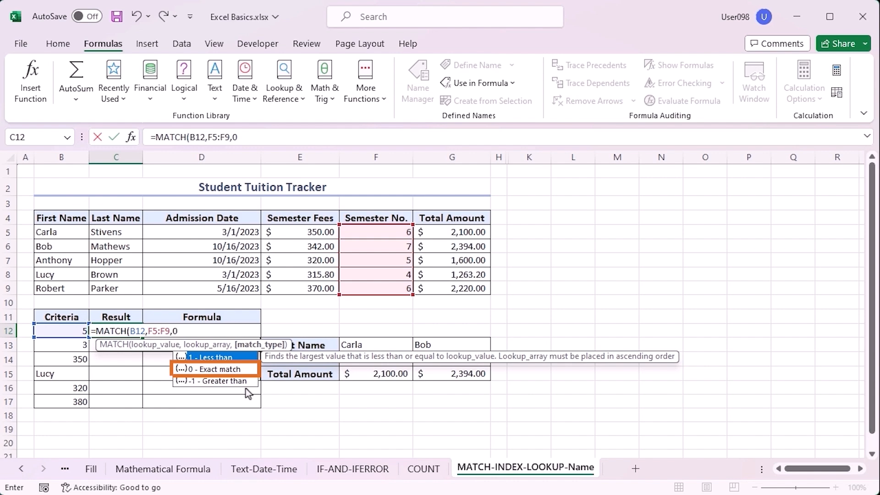
type(")")
key("Return")
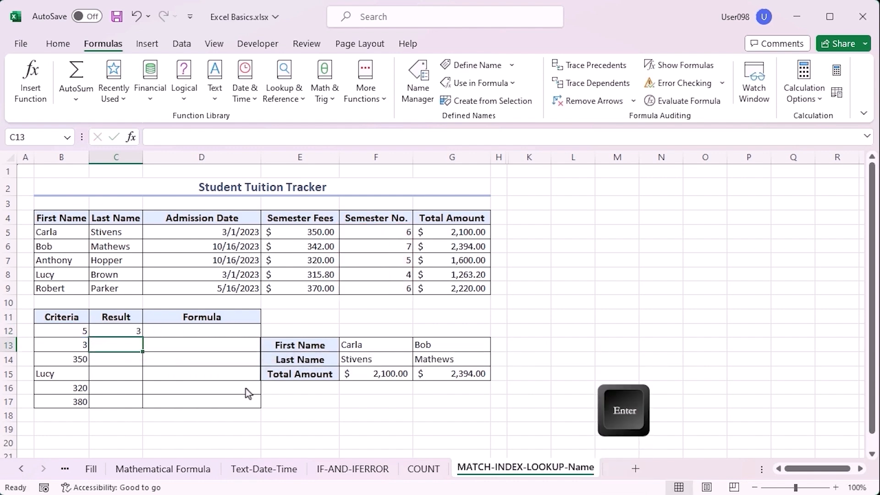
Step: Enter =INDEX(F5:F9,B13) in cell C13 to return the semester number at the row position given in B13
type("=index")
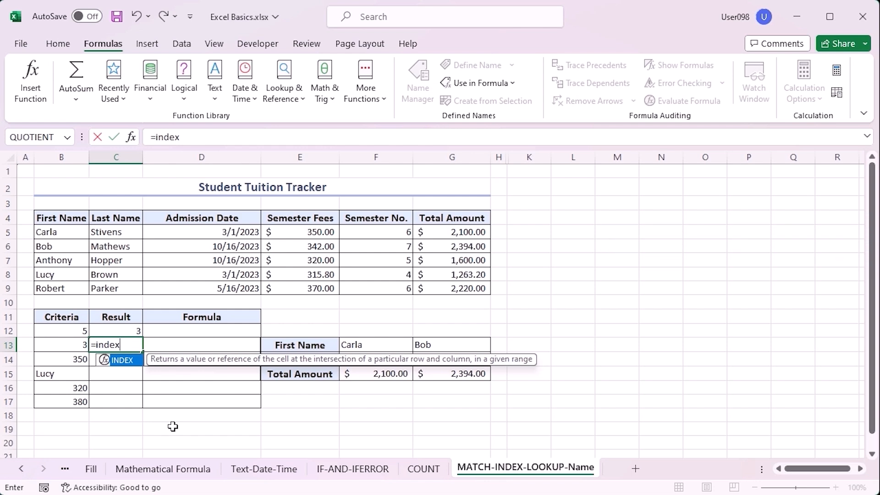
key("Tab")
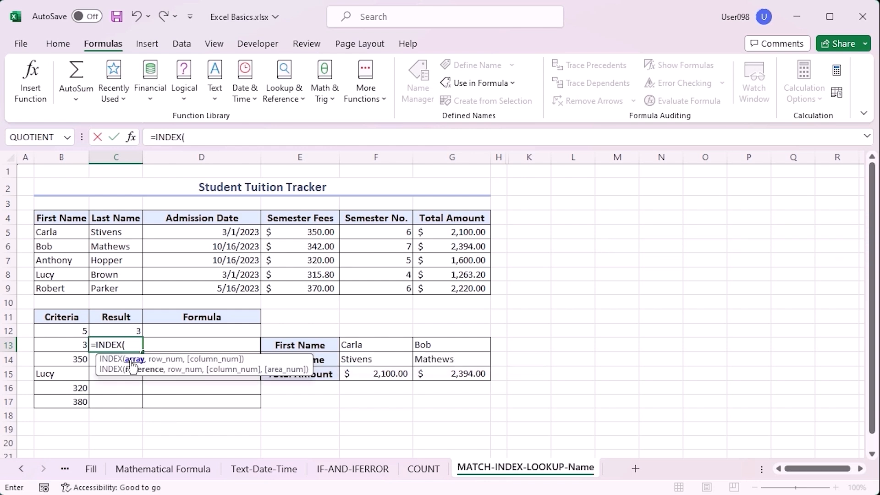
left_click_drag(373, 231, 376, 287)
type(",")
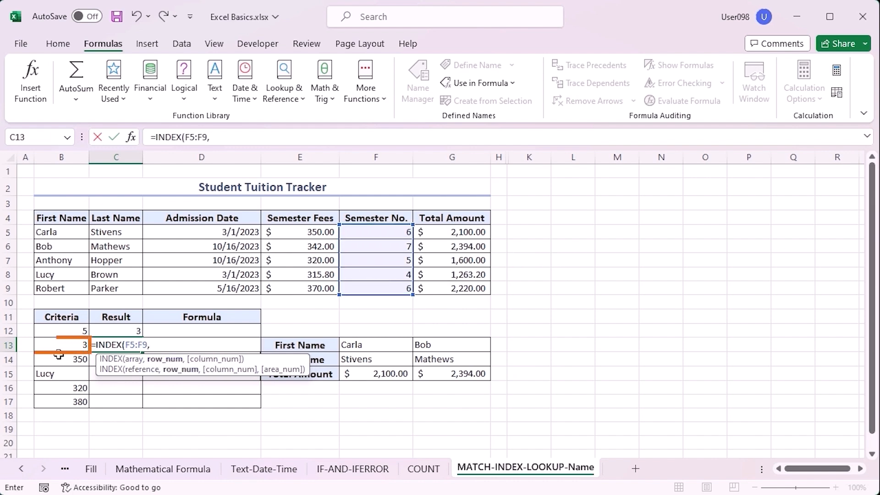
left_click(54, 344)
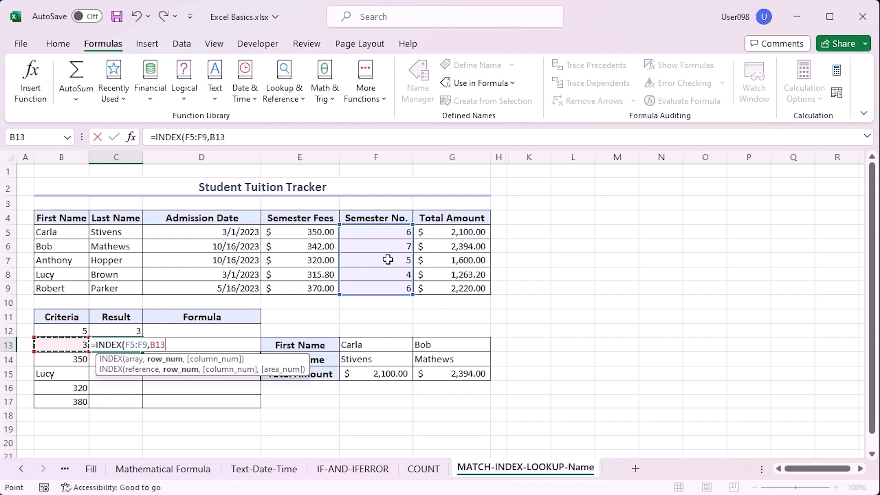
key("Return")
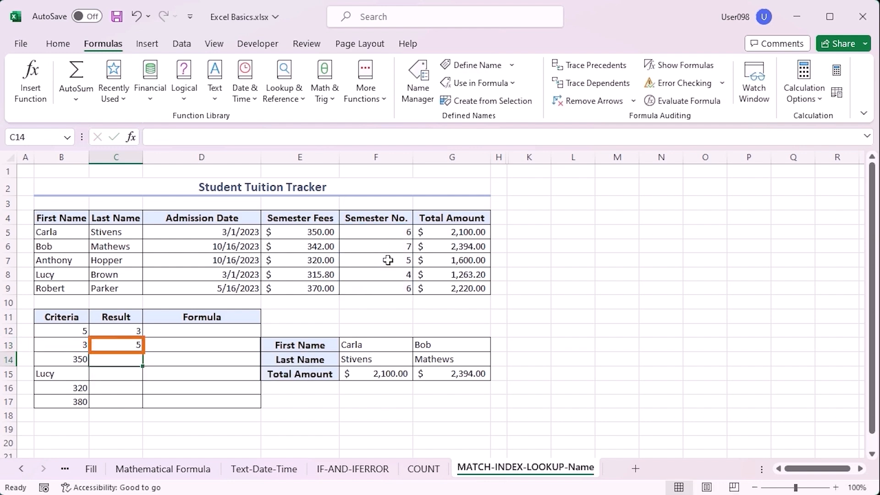
left_click(50, 331)
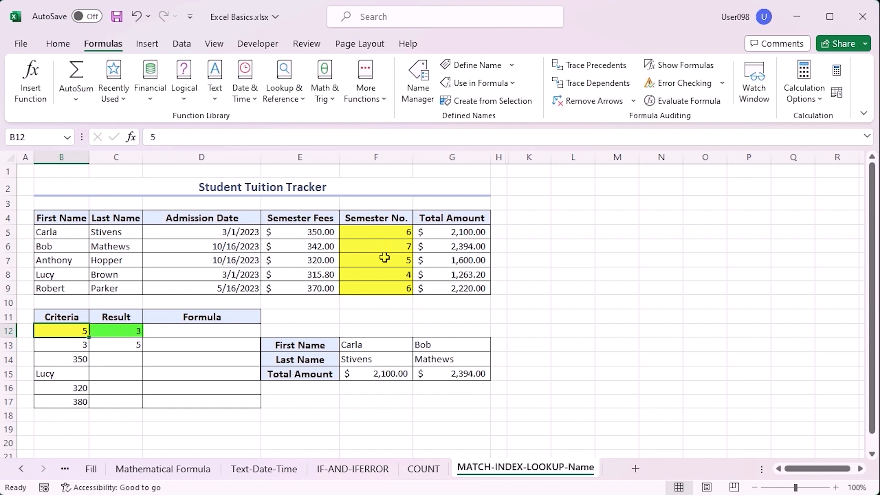
Step: Enter =LOOKUP(B14,E5:F9) in cell C14 to return the semester number for the fee given in B14
left_click(116, 359)
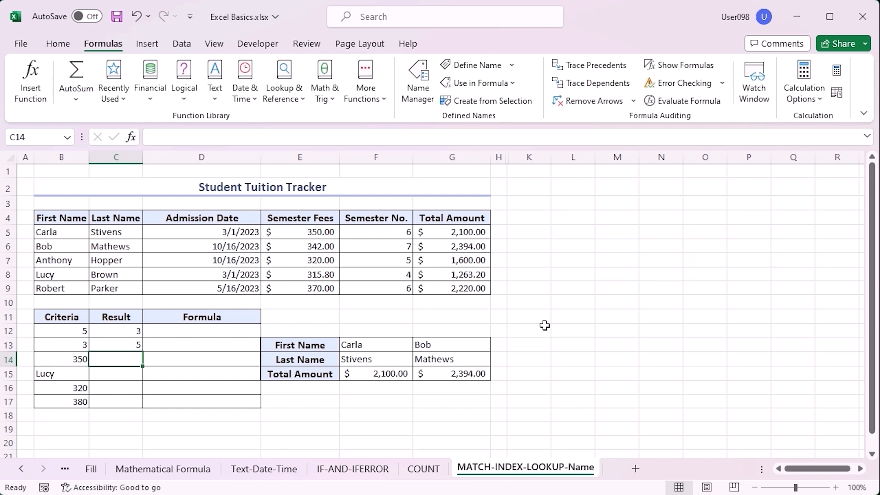
type("=looku")
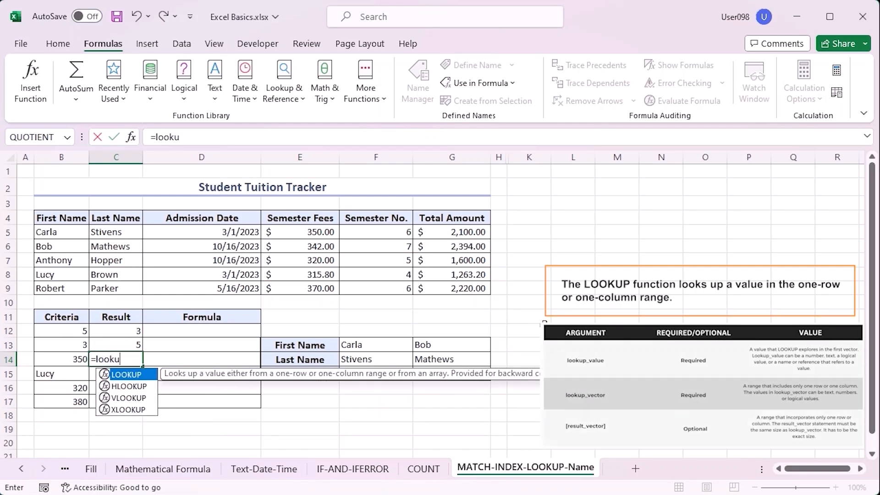
key("Tab")
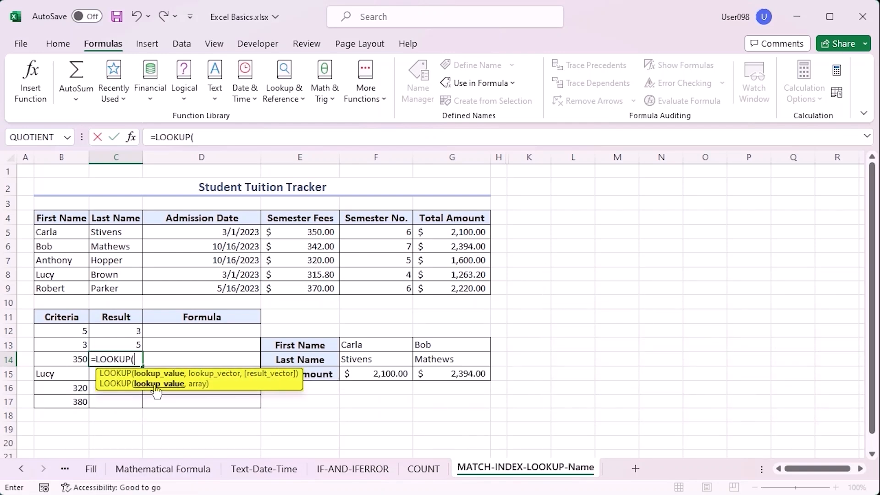
left_click(52, 358)
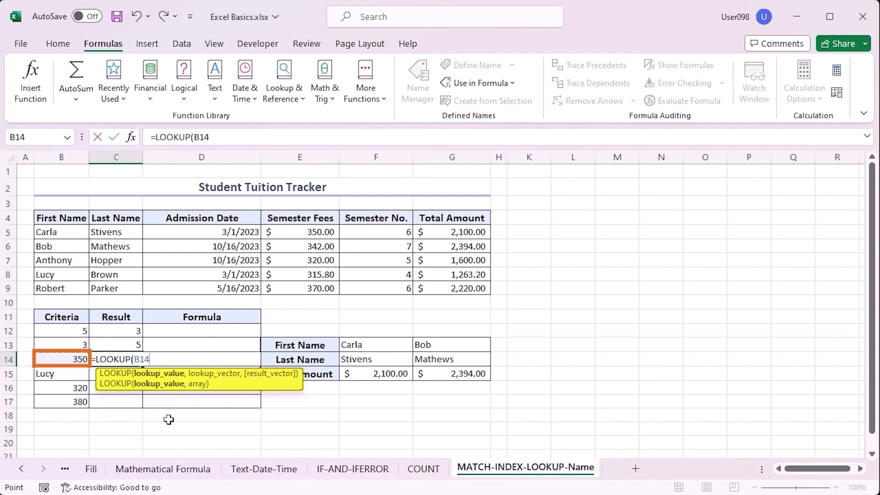
type(",")
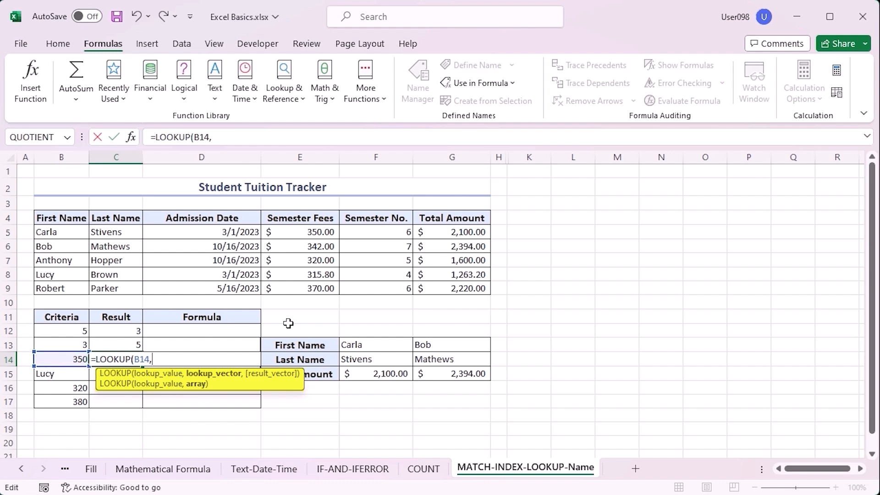
left_click(294, 233)
left_click_drag(295, 233, 370, 289)
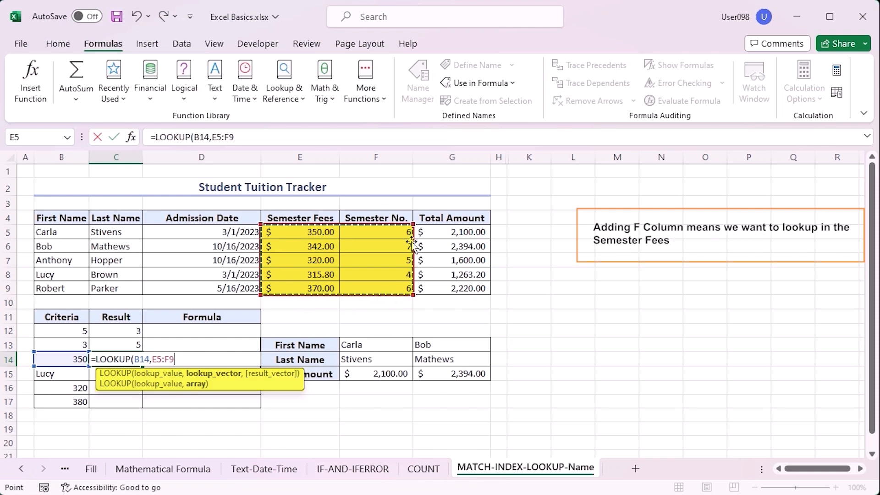
type(")")
key("Return")
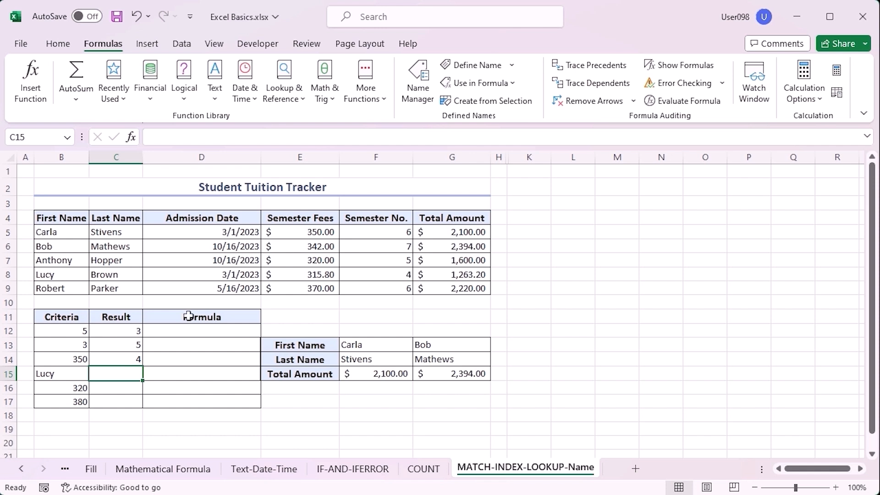
Step: Sort the student table by the Semester Fees in E4:E9 from smallest to largest, expanding the selection to the adjacent columns
left_click(295, 155)
left_click_drag(304, 218, 307, 284)
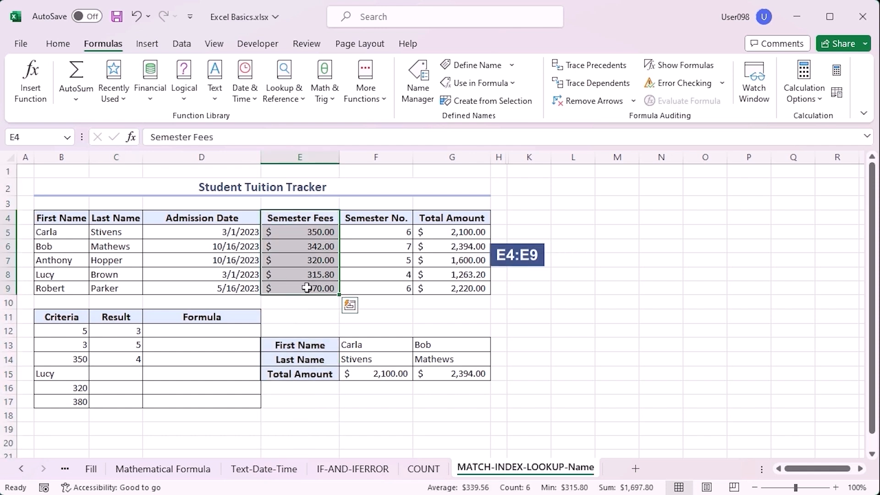
right_click(307, 287)
mouse_move(421, 405)
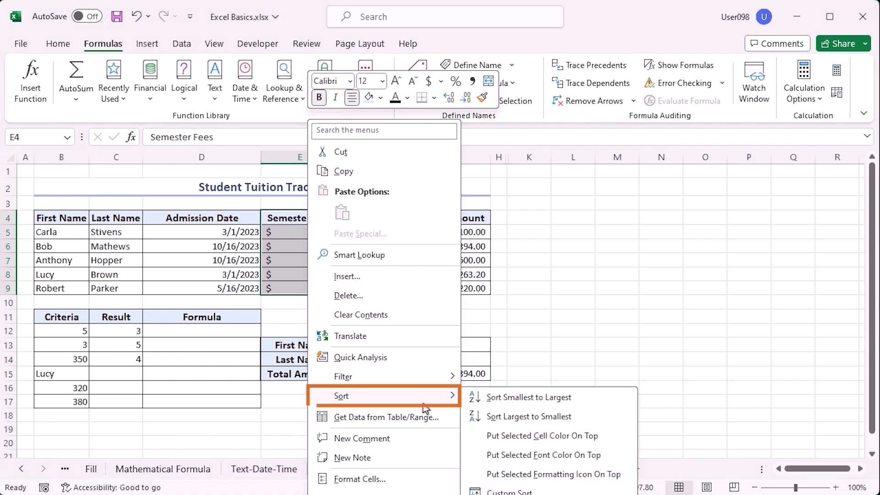
left_click(577, 400)
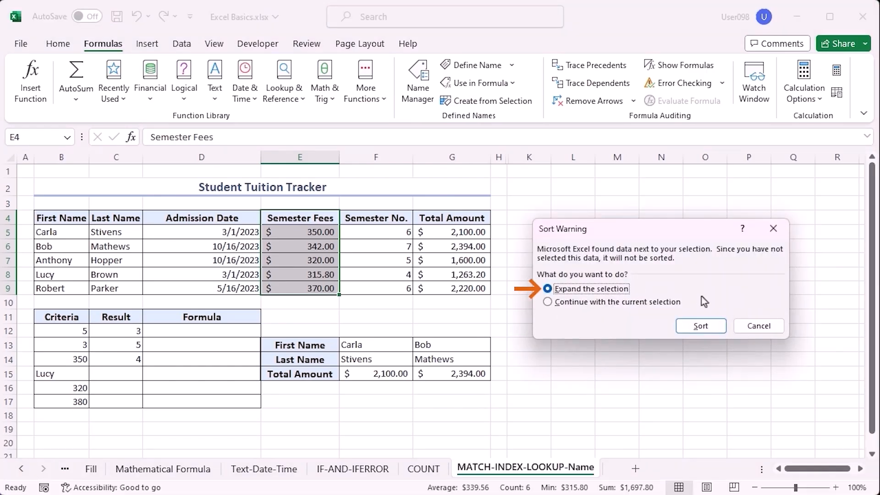
left_click(718, 325)
left_click(718, 326)
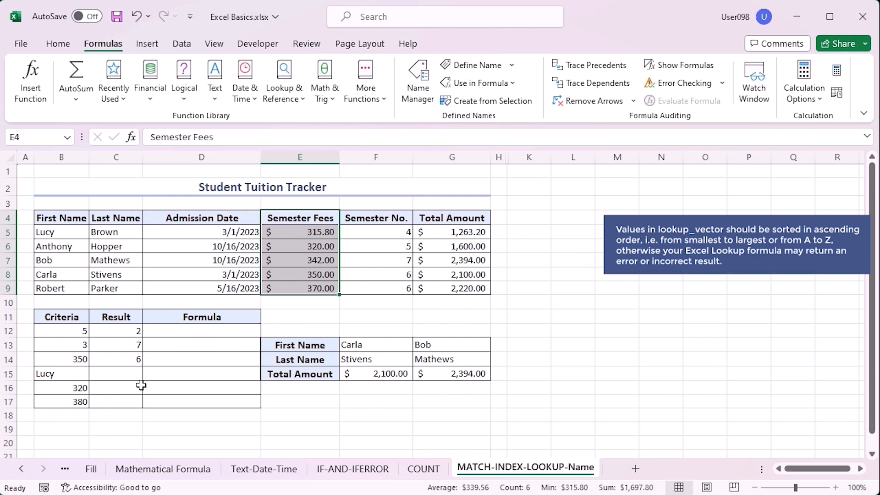
Step: Enter =HLOOKUP(B15,F13:G15,3,TRUE) in cell C15 to return the total amount by approximate match of the B15 name
left_click(112, 376)
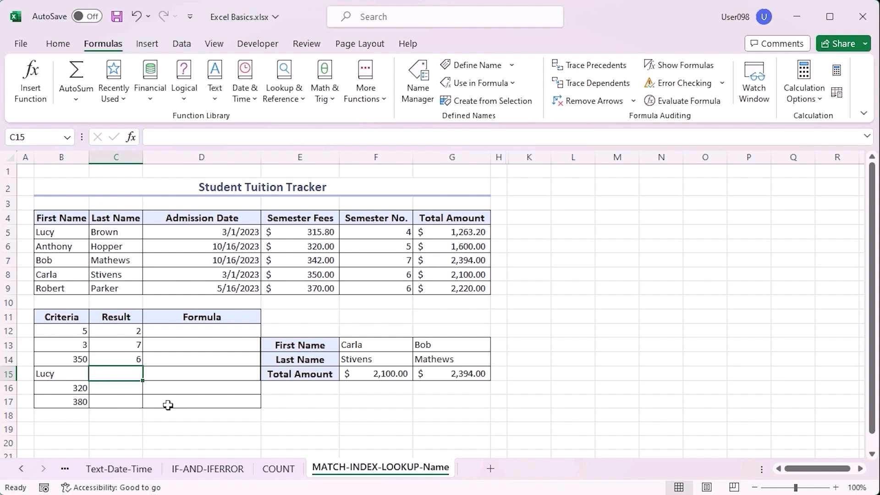
type("=hloo")
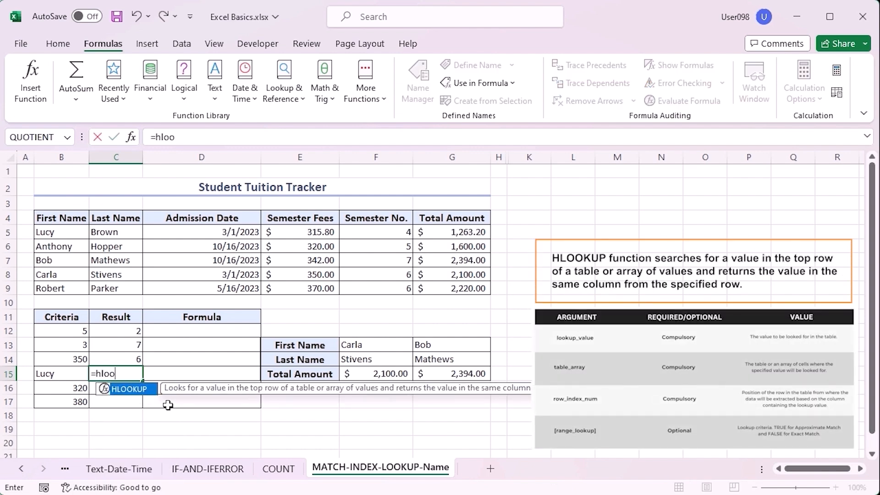
key("Tab")
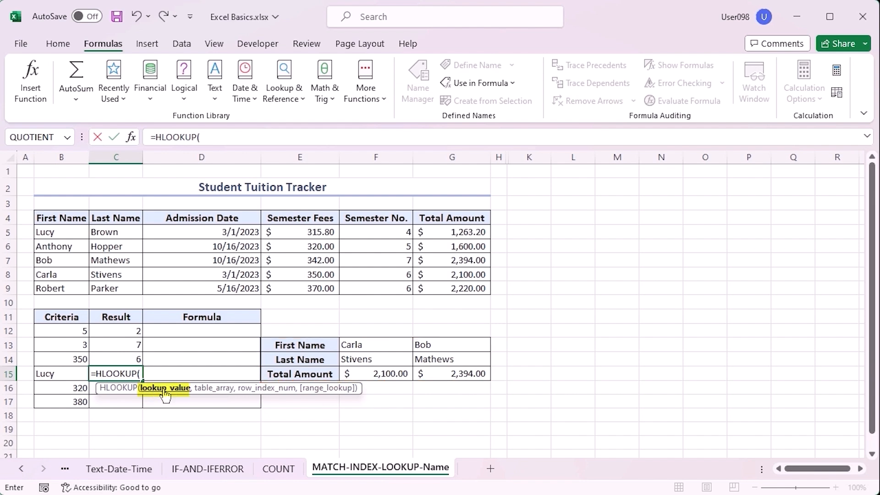
left_click(61, 373)
type(",")
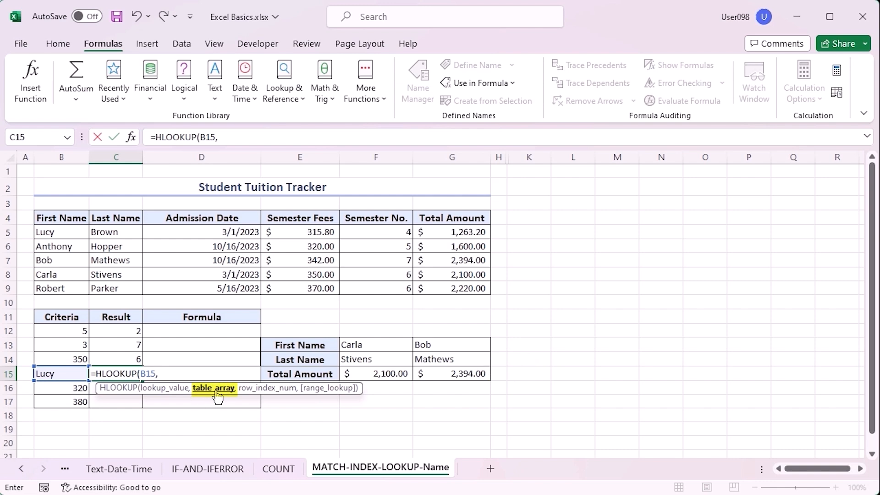
left_click_drag(377, 340, 453, 374)
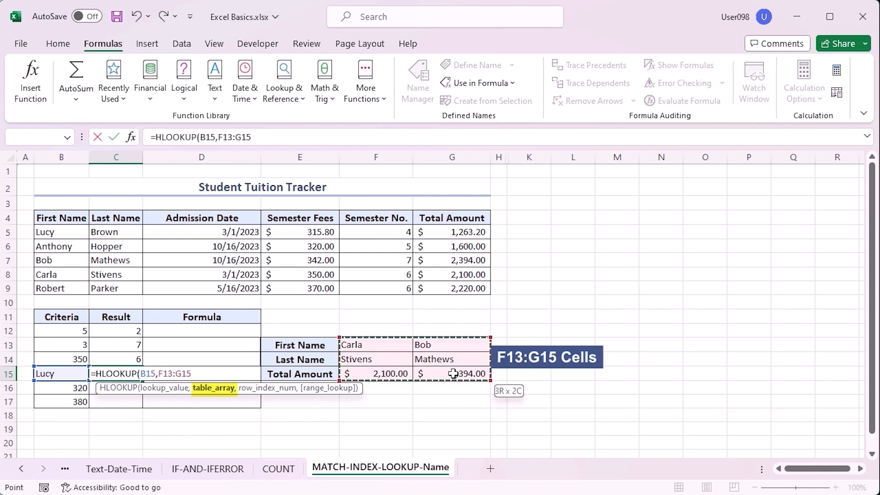
type(",")
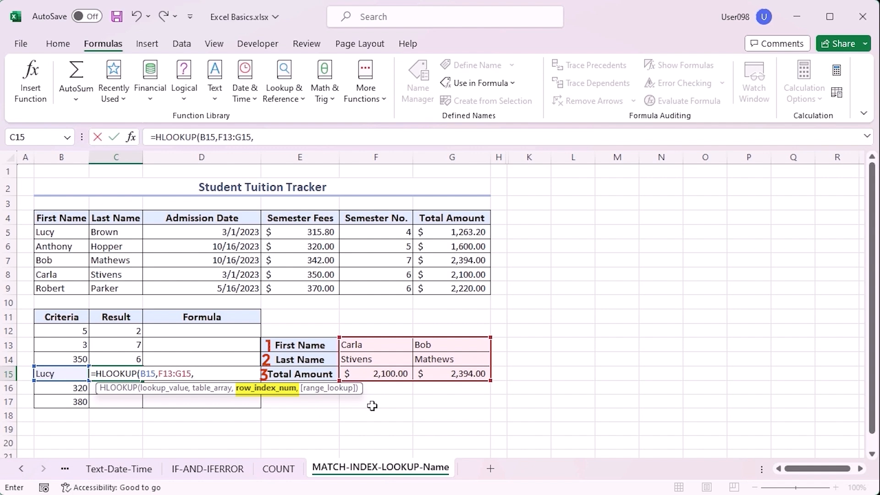
type("3,")
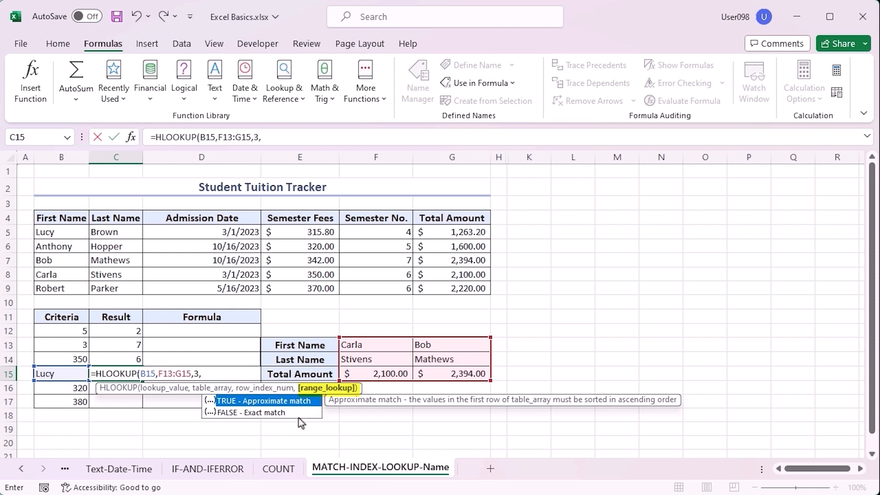
type("tr")
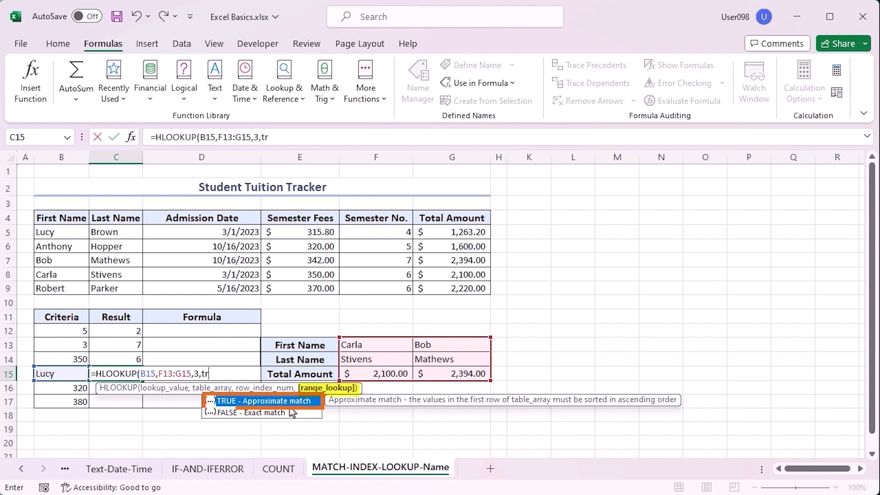
key("Tab")
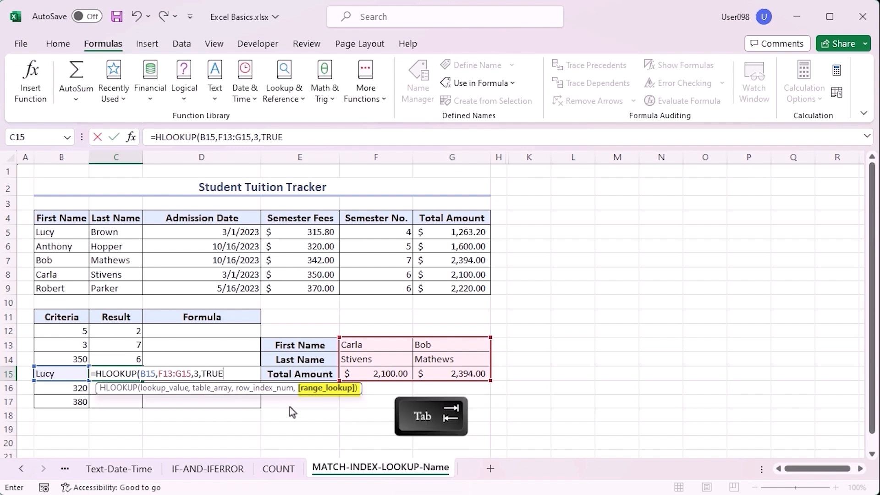
type(")")
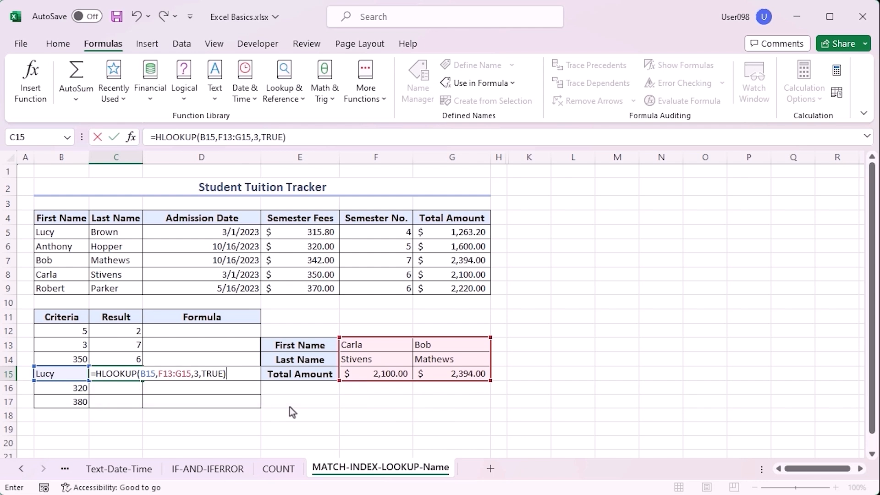
key("Return")
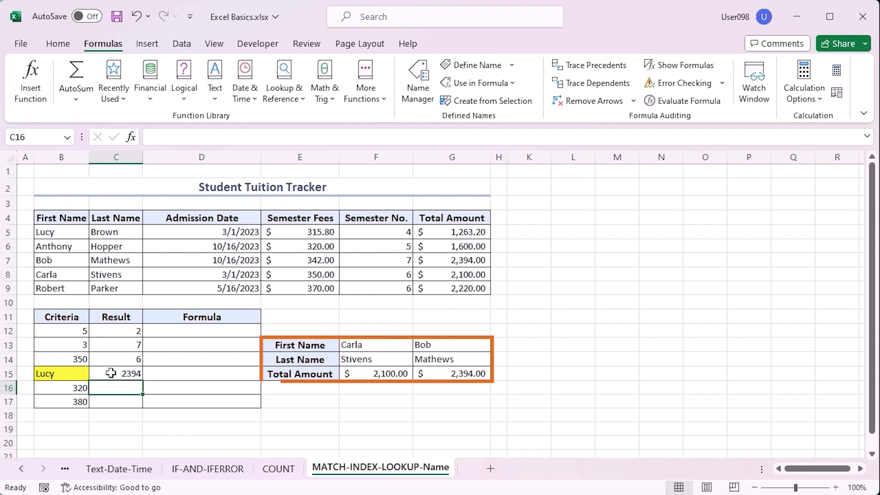
Step: Insert a blank row above row 16 and enter the first name shown in G13 as the criterion in B16
key("Up")
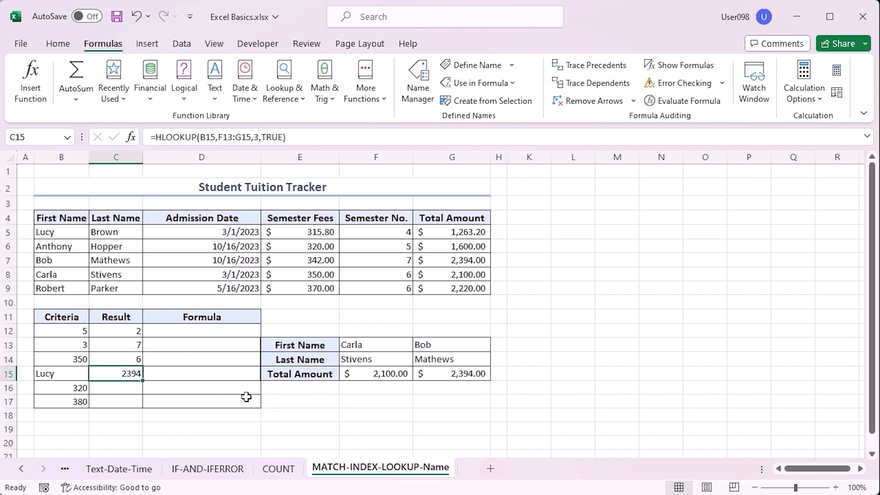
left_click(7, 373)
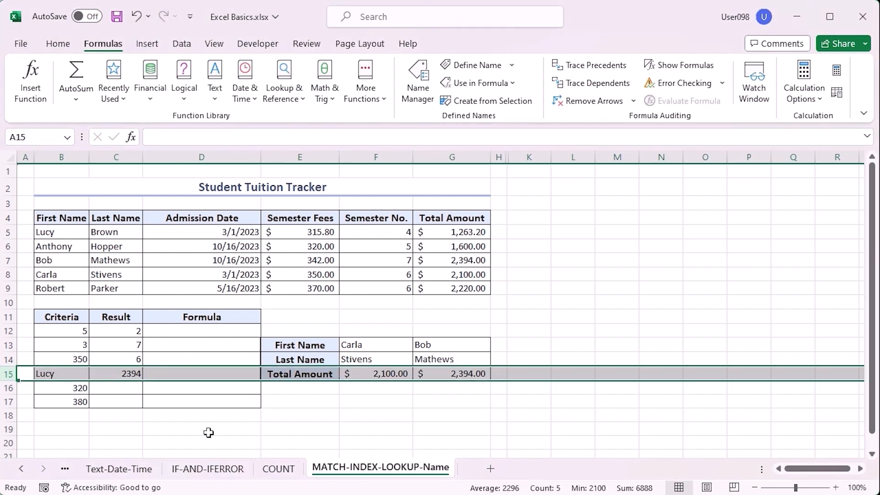
left_click(8, 388)
right_click(9, 388)
left_click(45, 260)
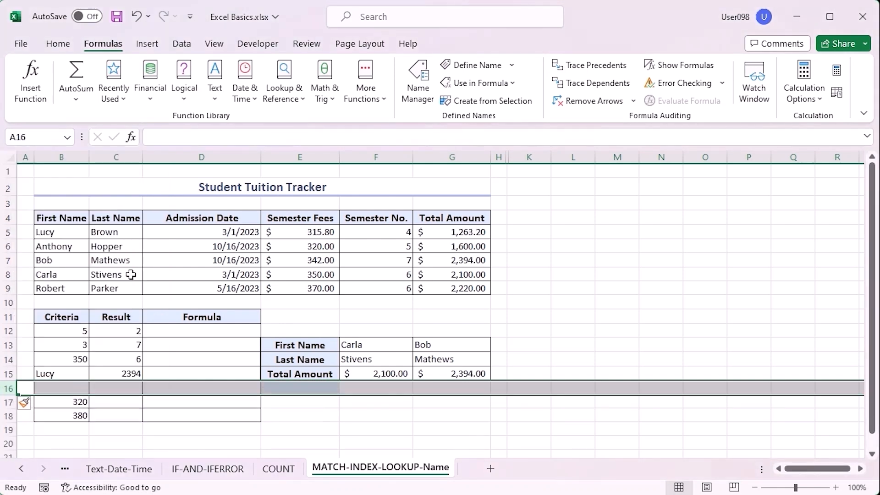
left_click(68, 389)
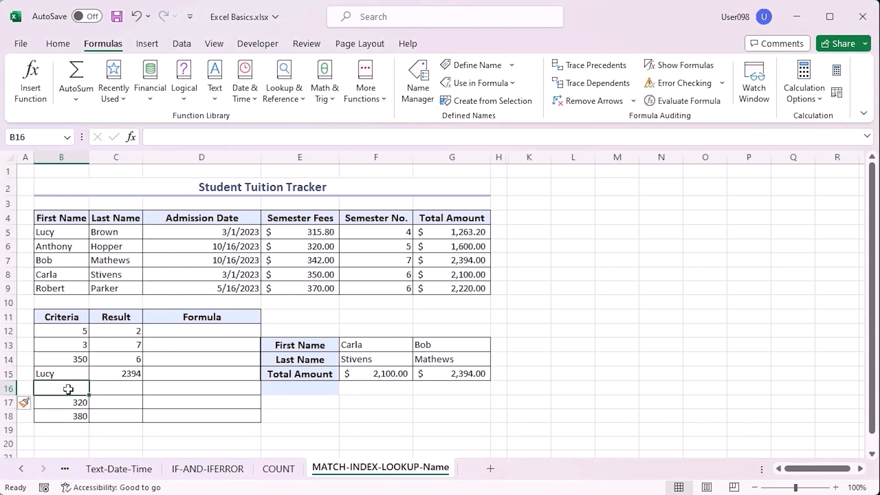
type("Bob")
key("Tab")
Step: Enter =HLOOKUP(B16,F13:G15,3,FALSE) in cell C16 to return the total amount by exact match of the B16 name
type("=hloo")
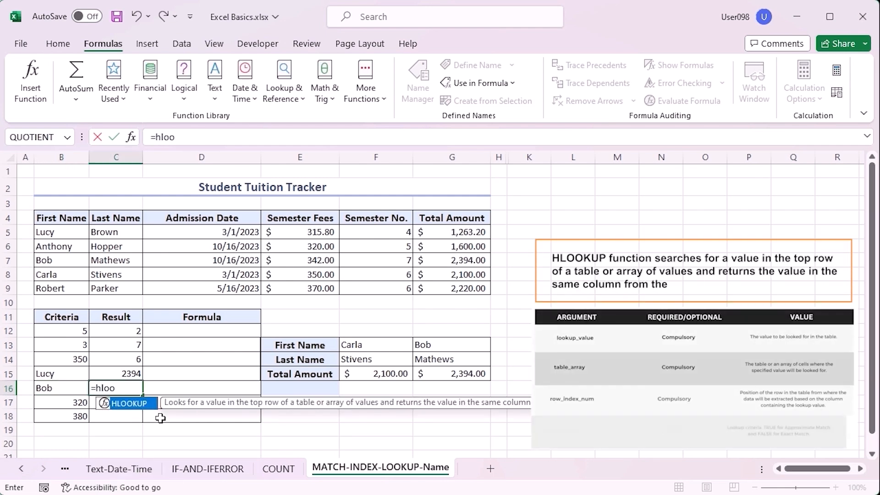
key("Tab")
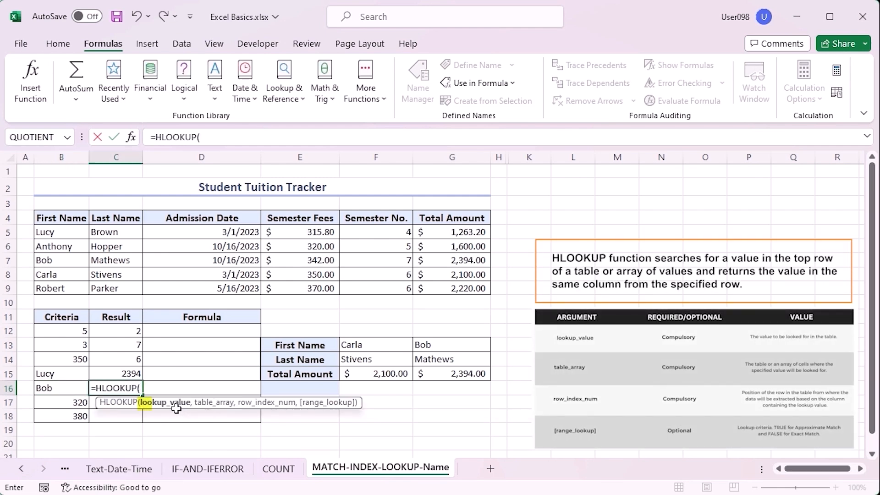
left_click(69, 385)
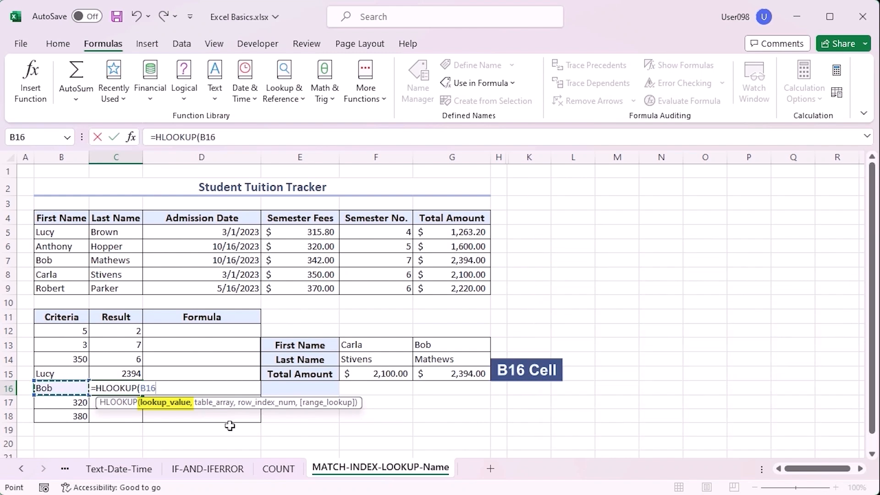
type(",")
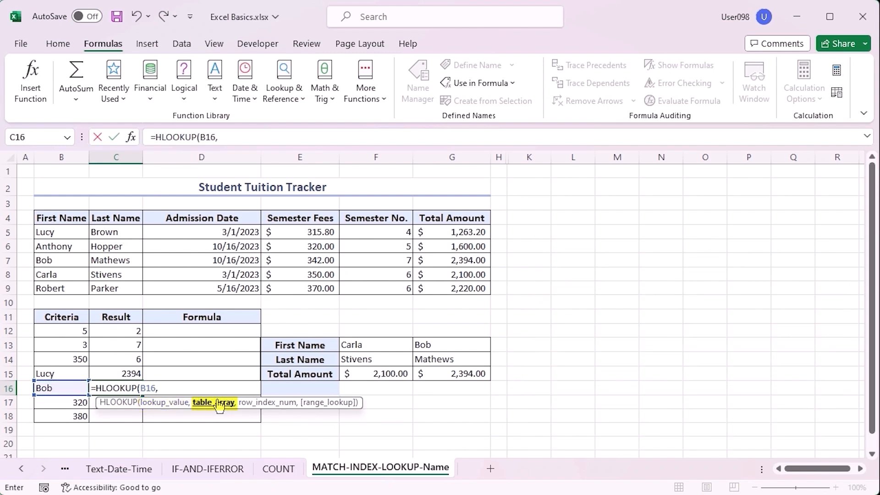
left_click_drag(357, 343, 426, 372)
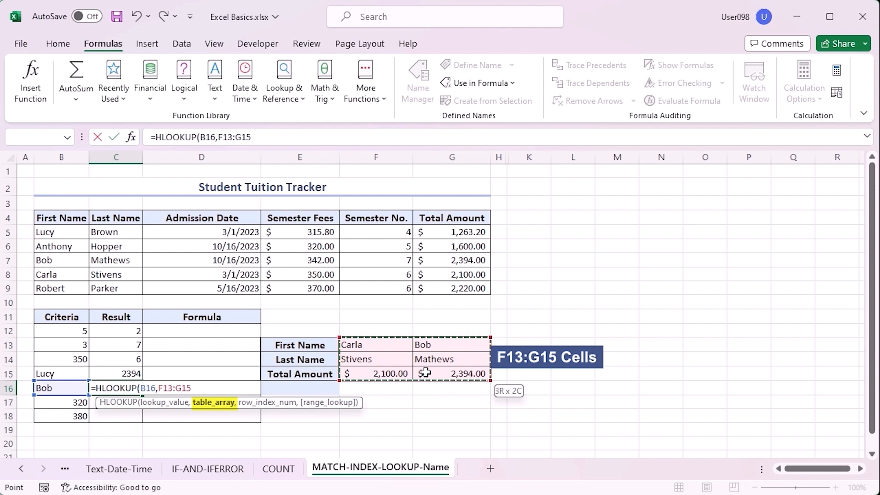
type(",")
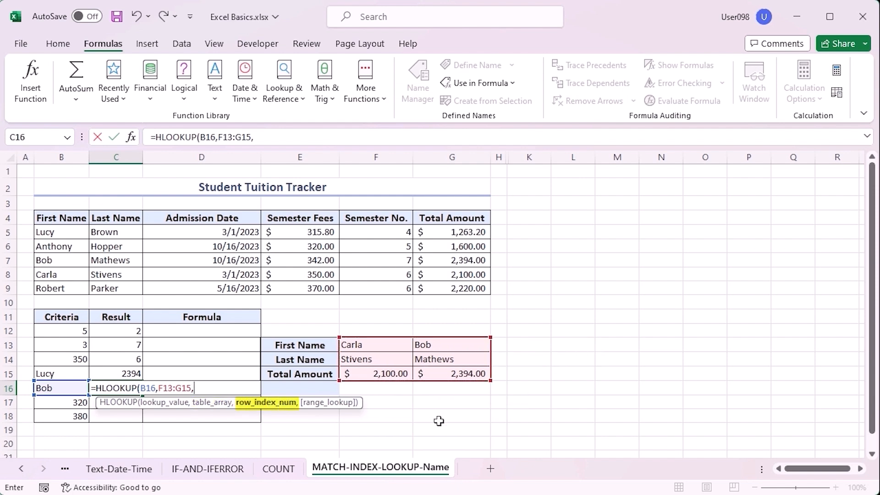
type("3,")
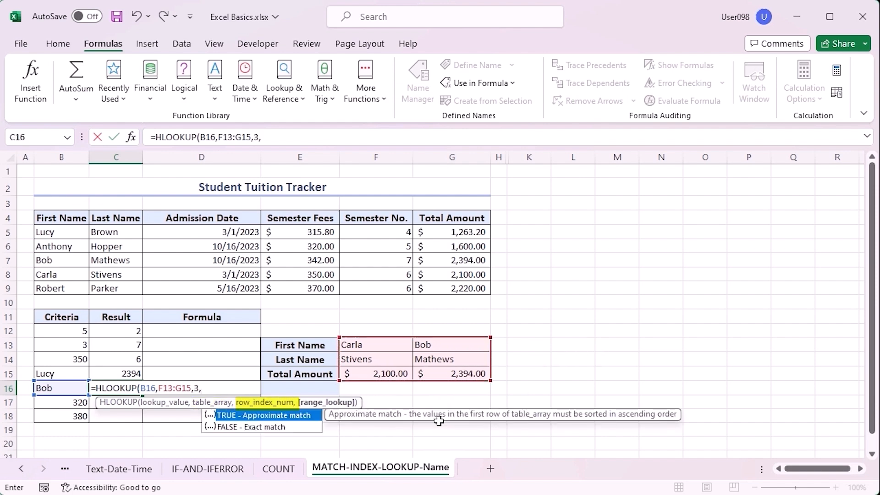
type("false)")
key("Return")
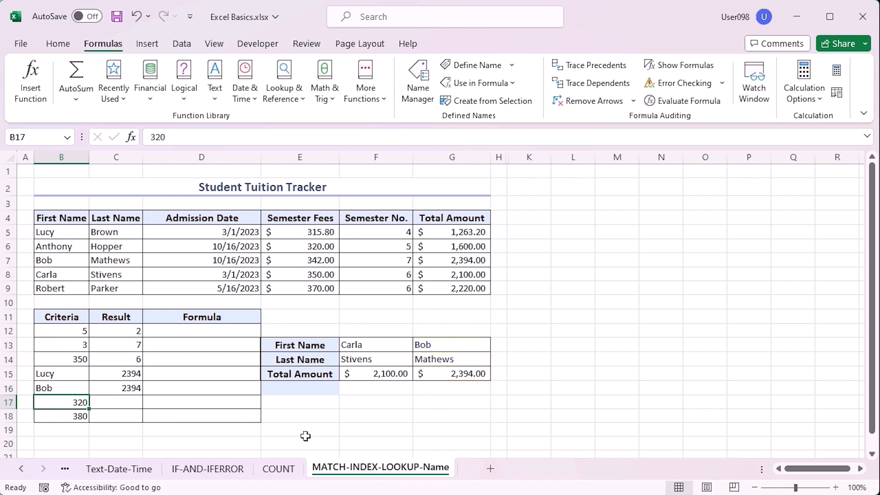
left_click(117, 405)
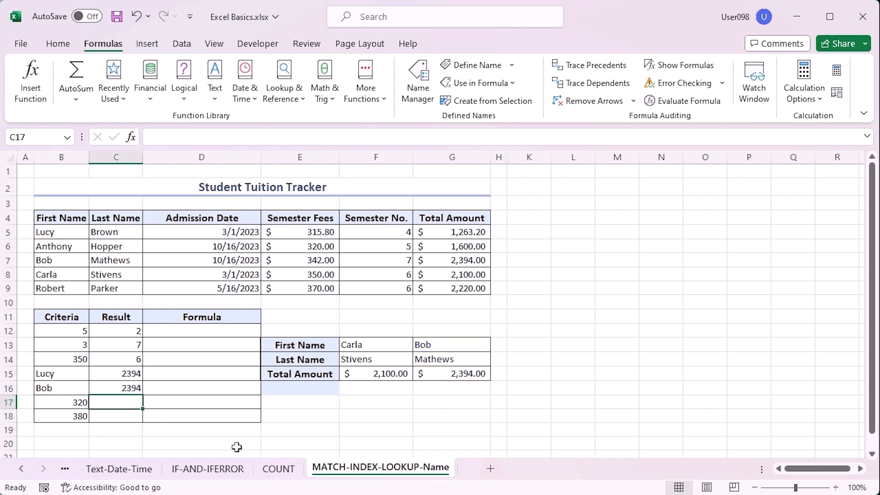
Step: Enter =VLOOKUP(B17,E5:G9,3,FALSE) in cell C17 to return the total amount by exact match of the B17 semester fee
type("=vlookup")
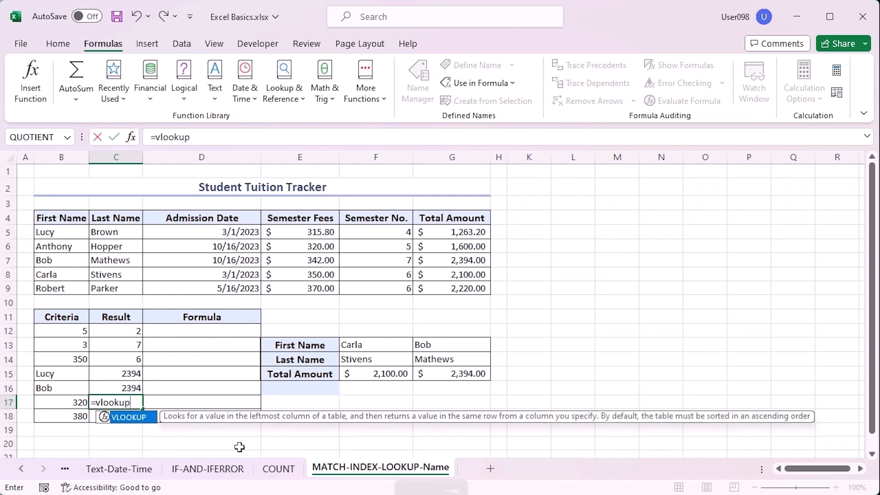
key("Tab")
left_click(69, 402)
type(",")
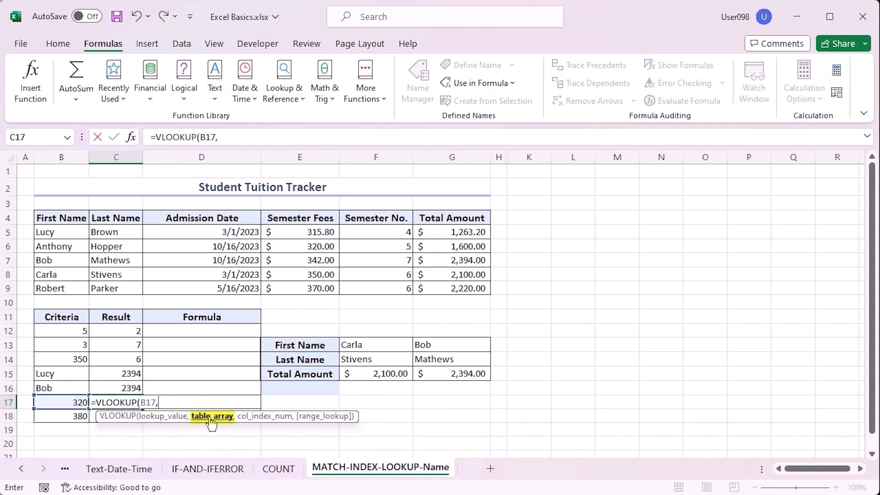
left_click_drag(288, 230, 449, 286)
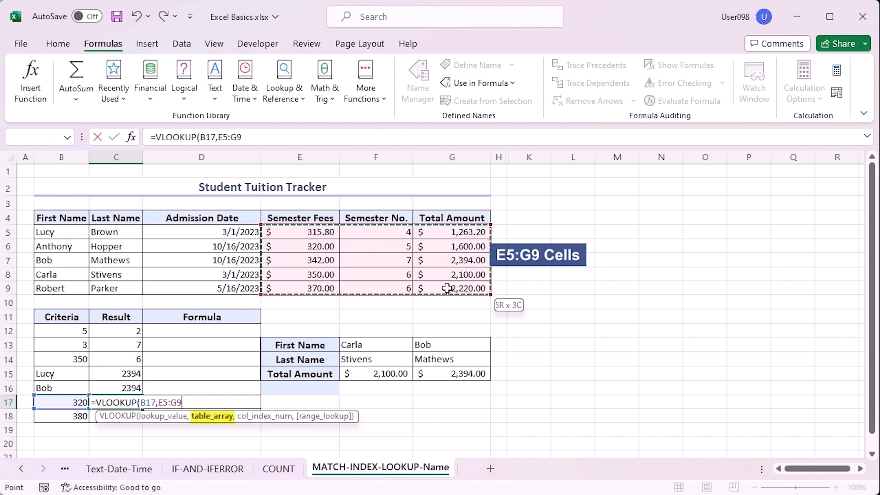
type(",3")
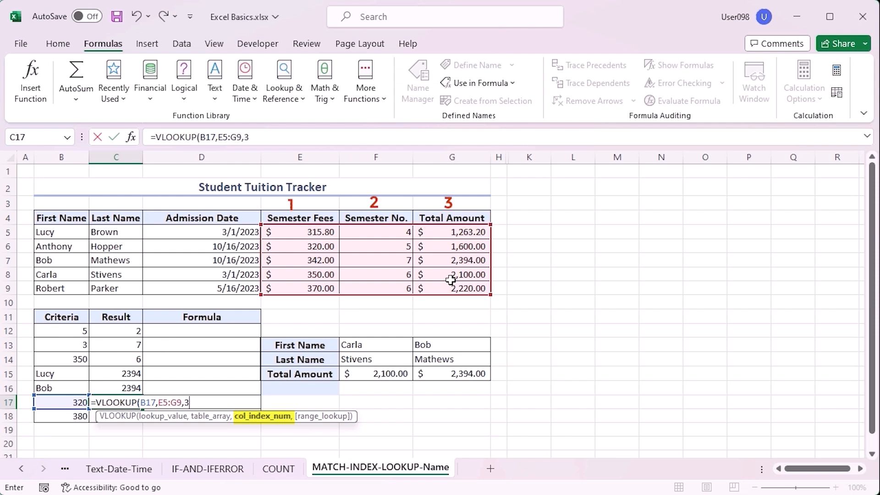
type(",")
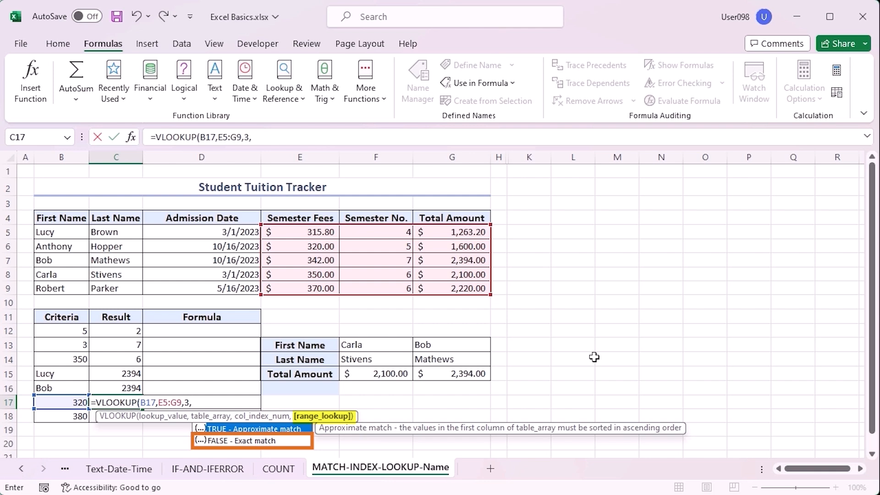
key("Down")
key("Tab")
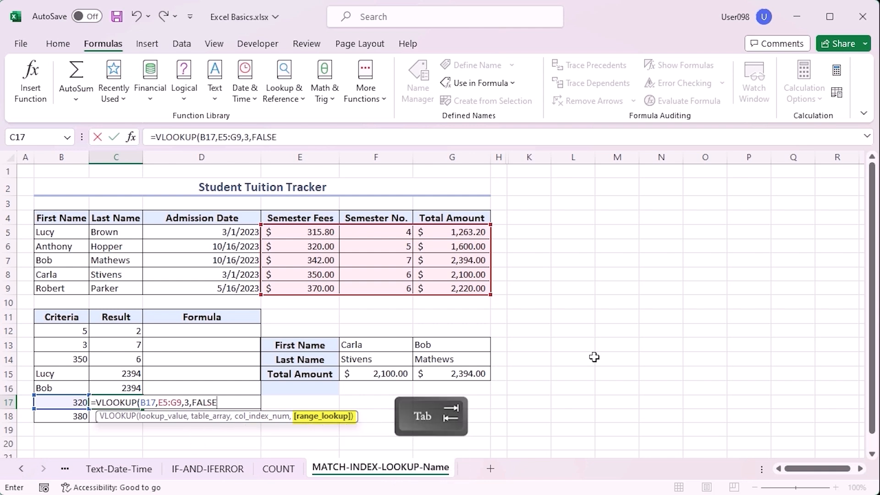
type(")")
key("Return")
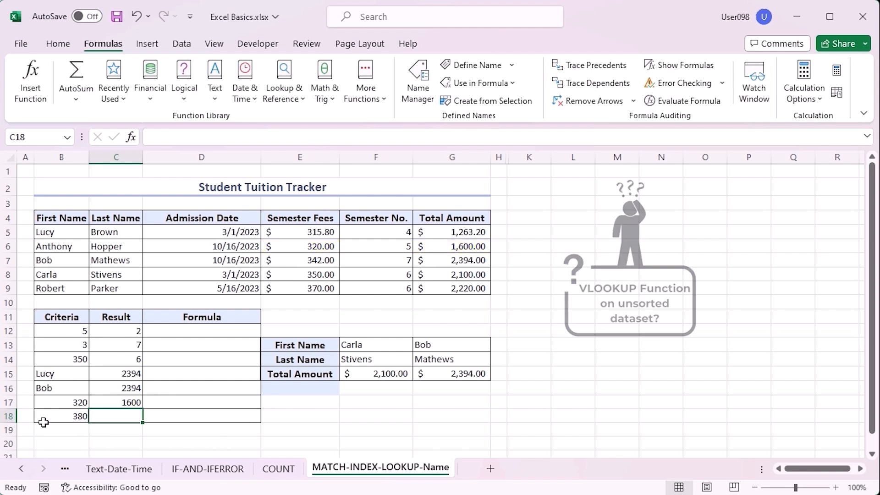
Step: Insert a blank row above row 18 and enter the first name shown in B6 as the criterion in B18
right_click(13, 416)
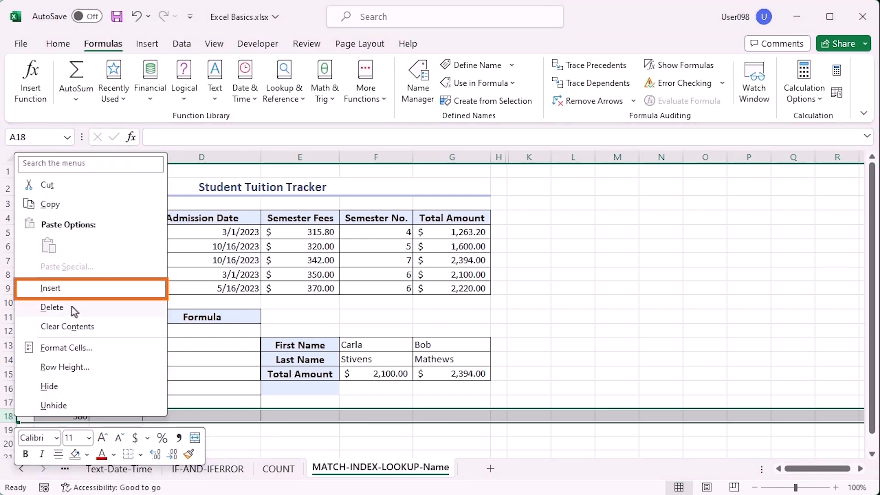
left_click(52, 288)
left_click(70, 413)
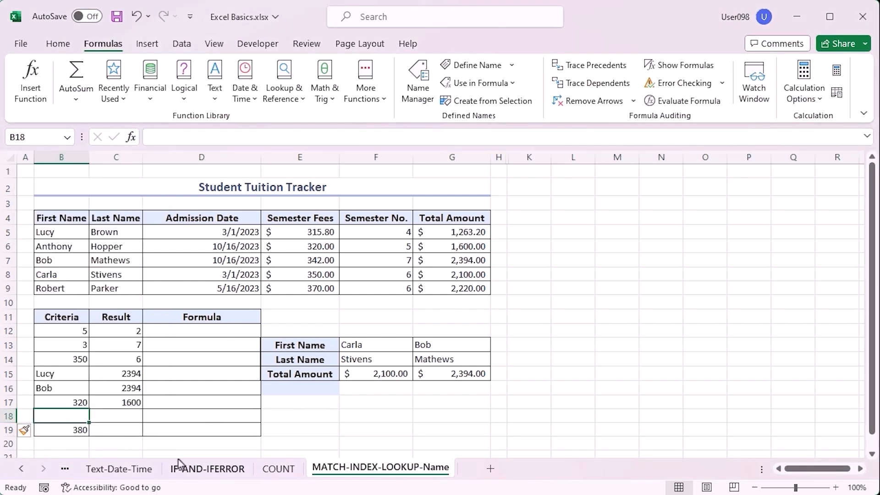
type("Anthony")
key("Tab")
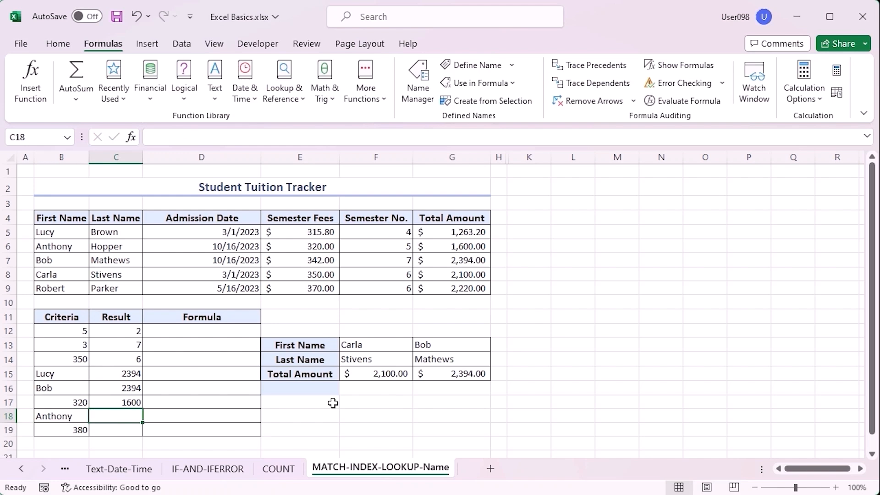
Step: Enter =VLOOKUP(B18,B5:G9,6,0) in cell C18 to return the total amount by exact match of the B18 name
type("=vloo")
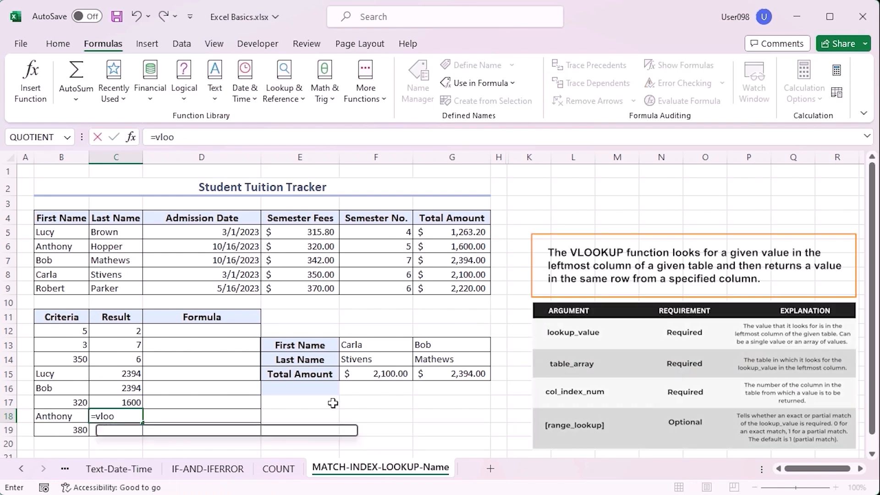
key("Tab")
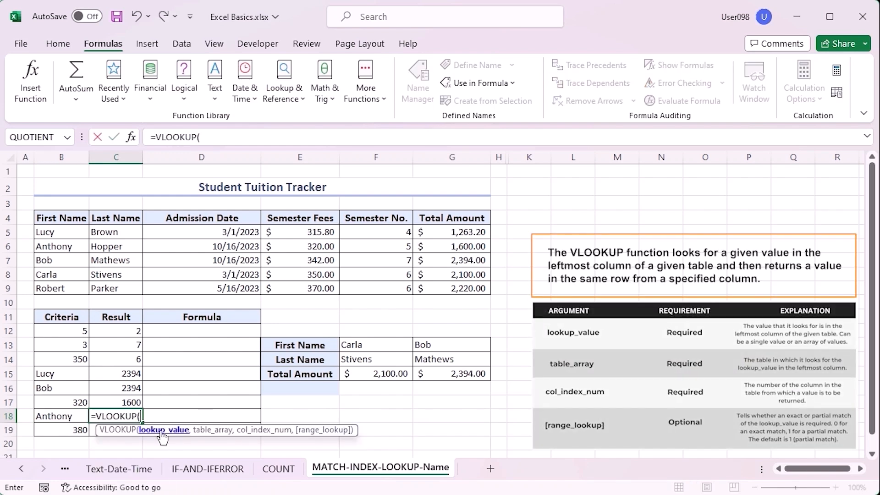
left_click(80, 415)
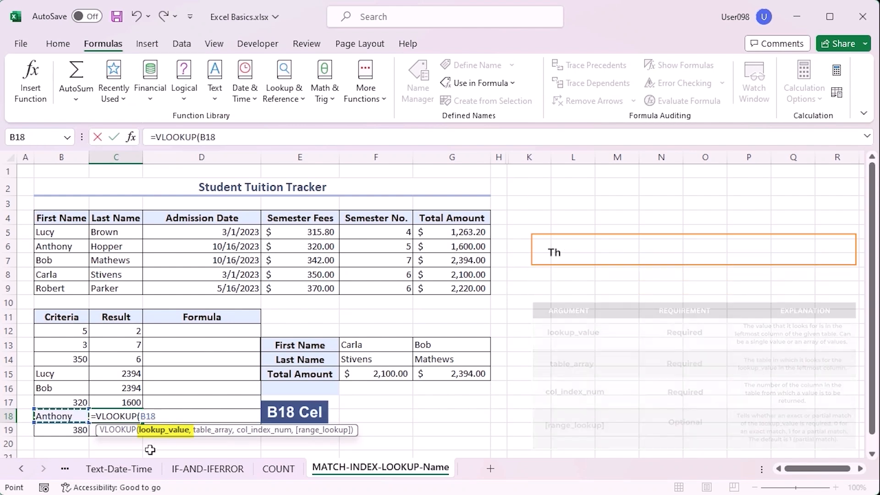
type(",")
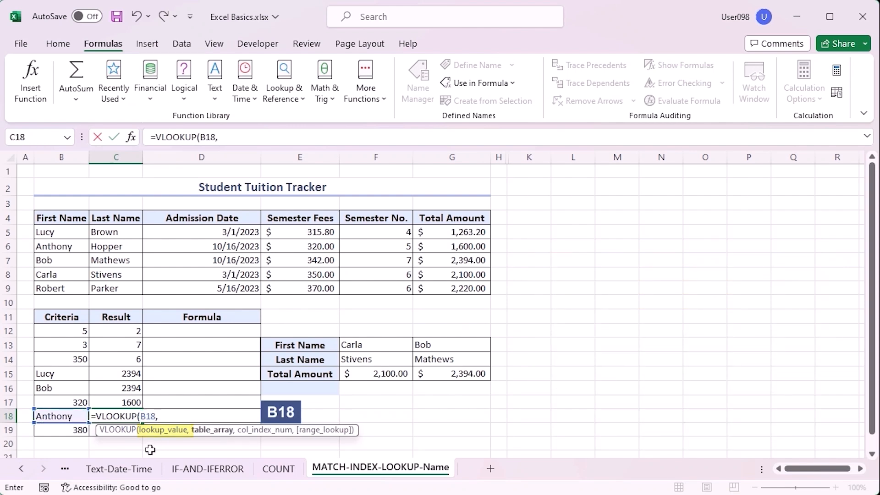
left_click_drag(75, 232, 436, 289)
type(",")
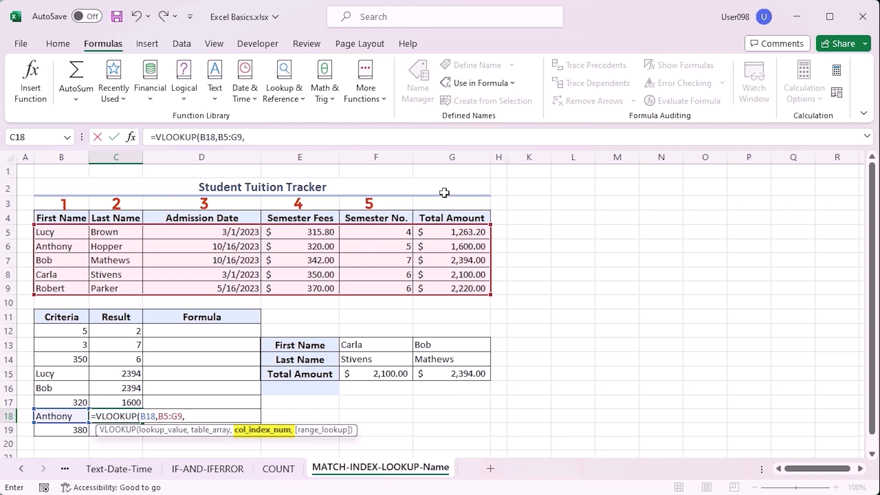
type("6,")
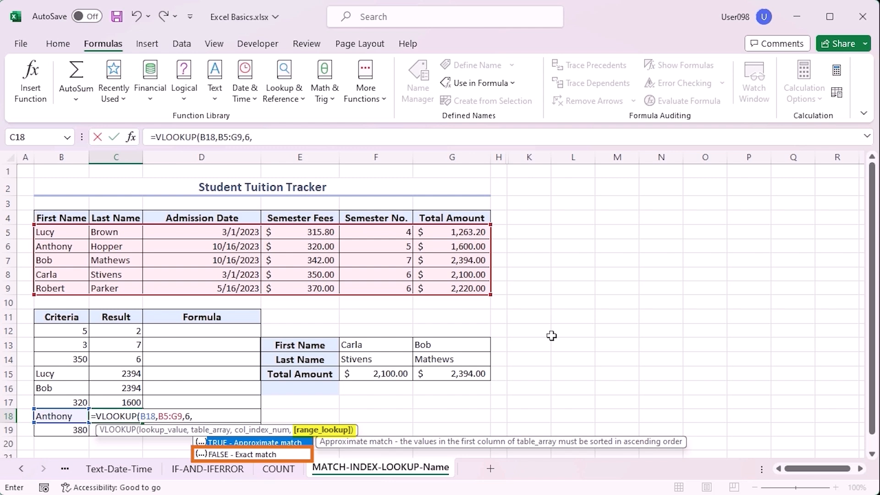
type("0)")
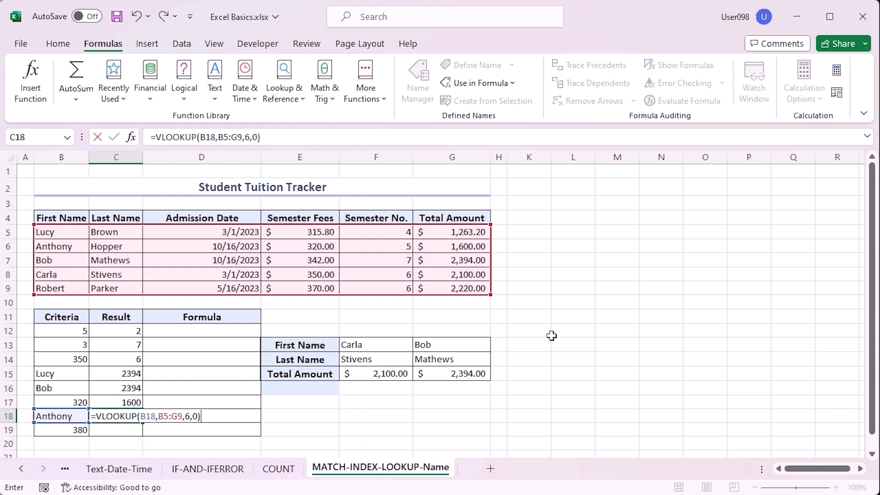
key("Return")
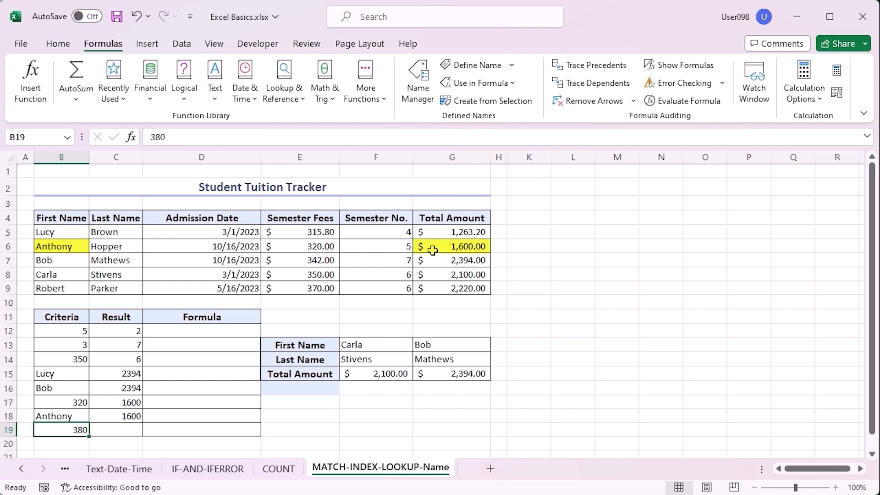
Step: Enter =VLOOKUP(B19,E5:G9,3,1) in cell C19 to return the total amount by approximate match of the B19 semester fee
left_click(128, 431)
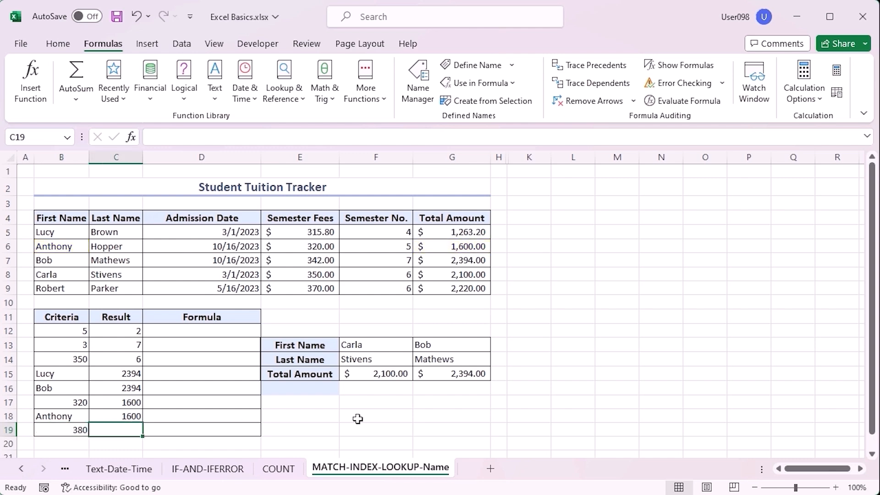
type("=")
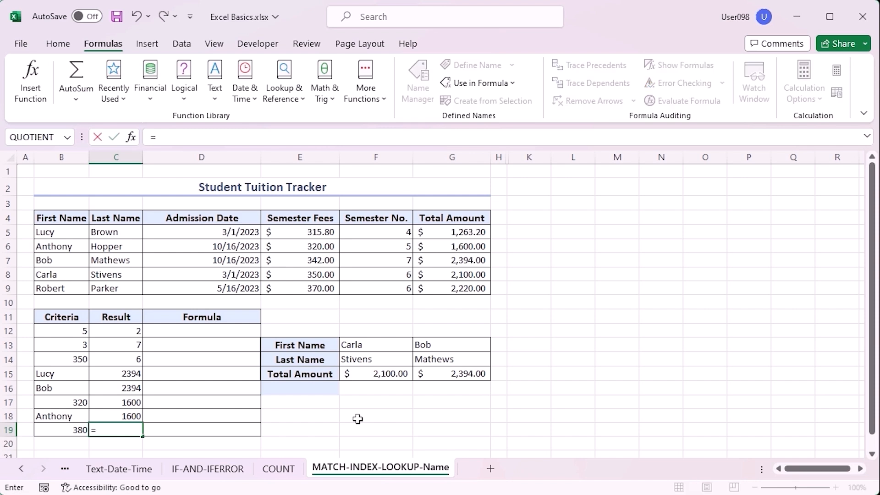
type("vloo")
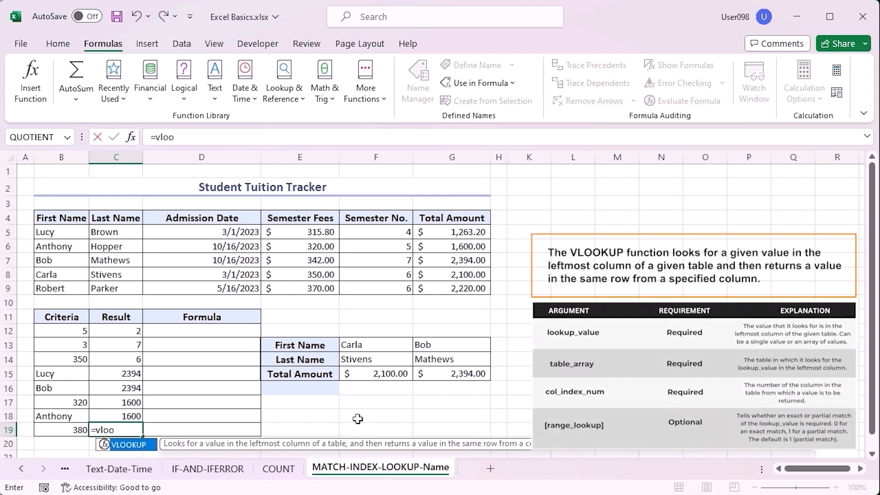
key("Tab")
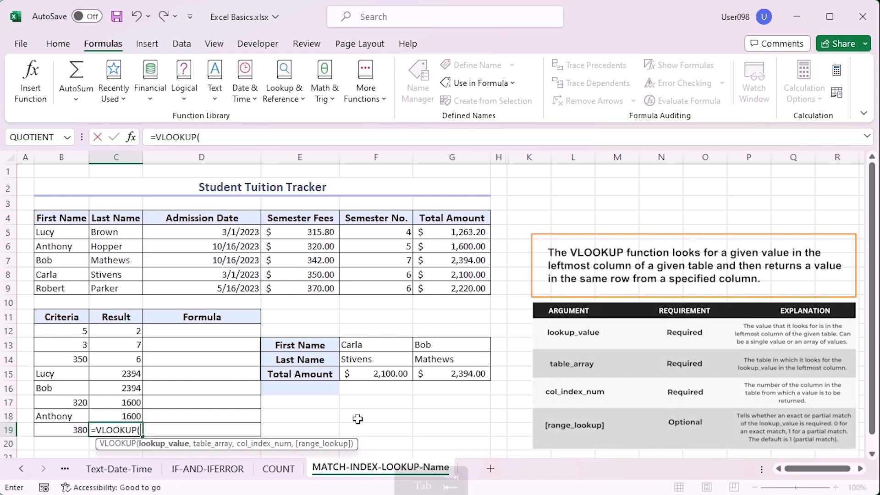
left_click(60, 427)
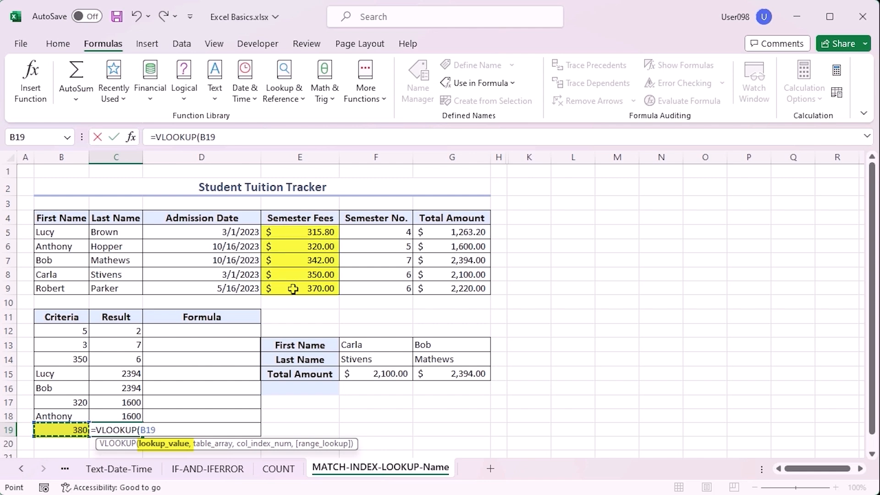
type(",")
left_click_drag(294, 231, 444, 285)
type(",3,1")
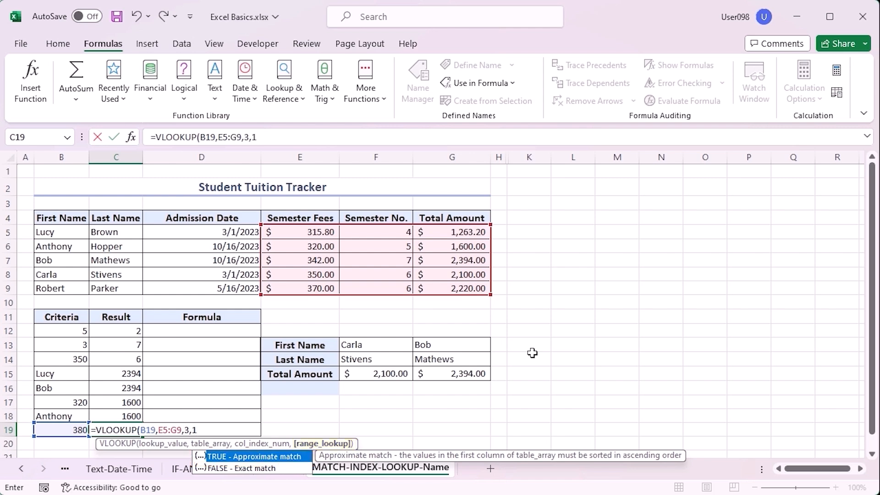
type(")")
key("Return")
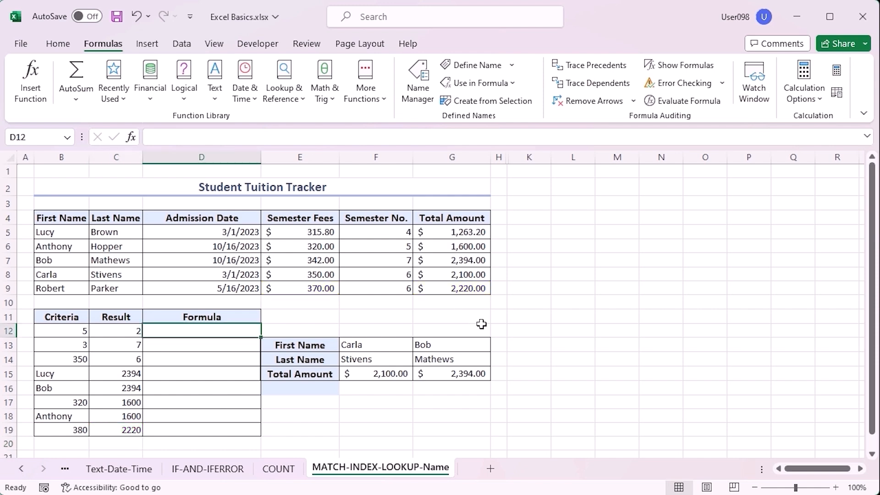
Step: Enter =FORMULATEXT(C12) in cell D12 to show the formula used in C12
type("=for")
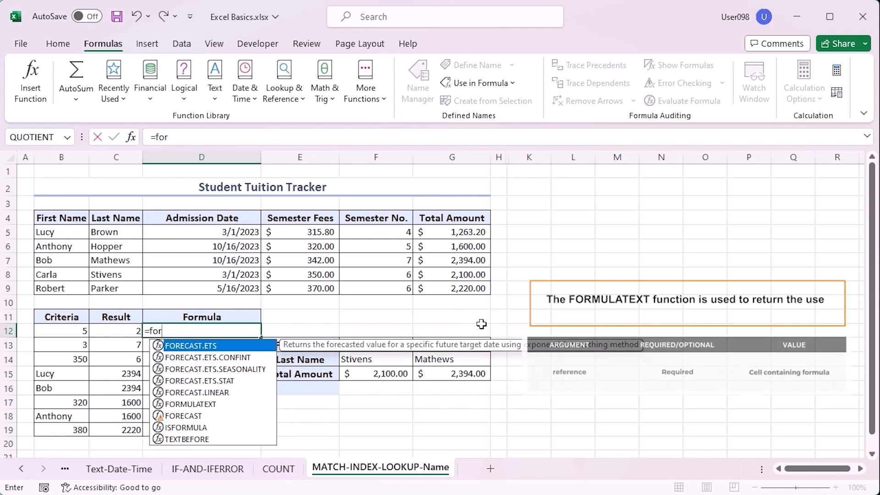
type("mula")
key("Tab")
left_click(112, 331)
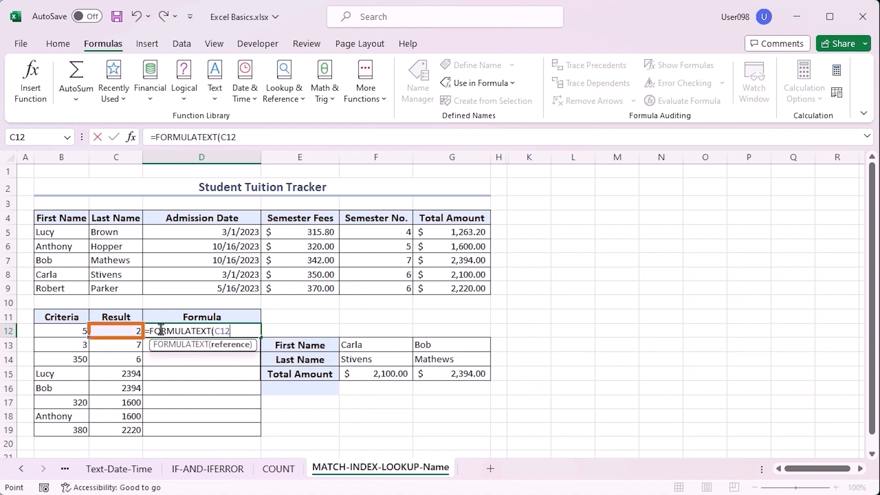
type(")")
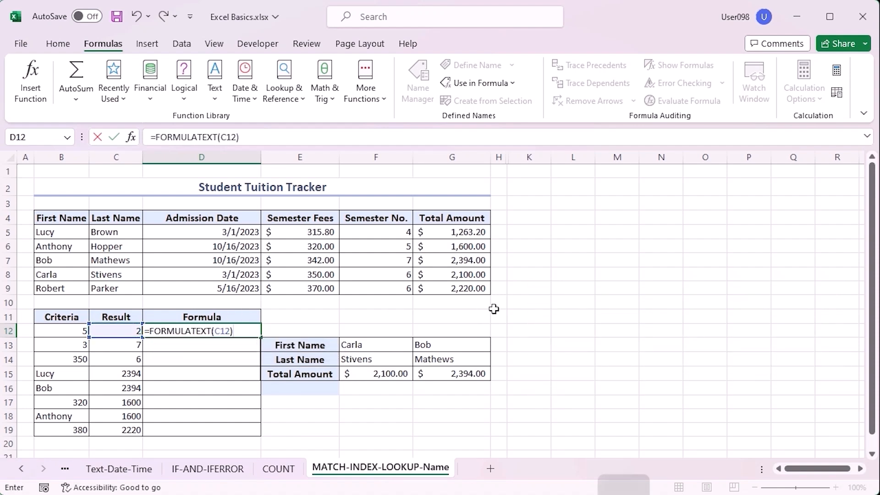
Step: Enter =FORMULATEXT(C12) in D12, fill it down through D19, and fit column D's width to its contents
key("Return")
left_click(216, 330)
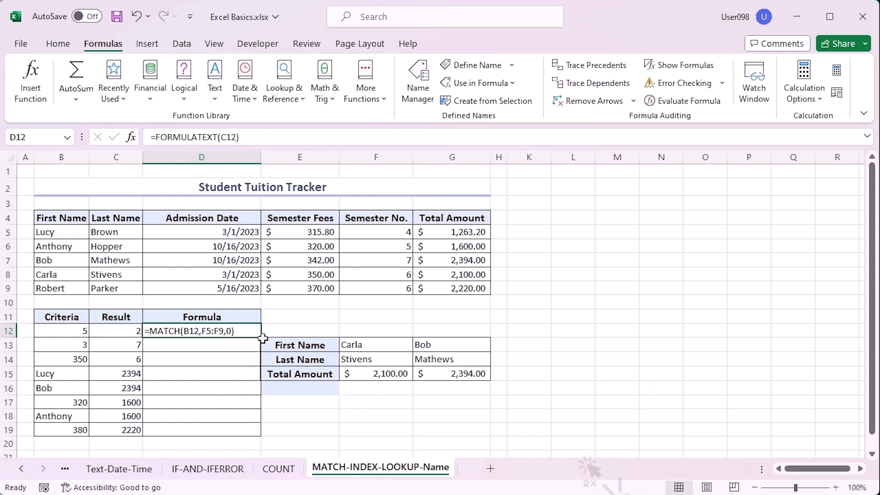
double_click(260, 338)
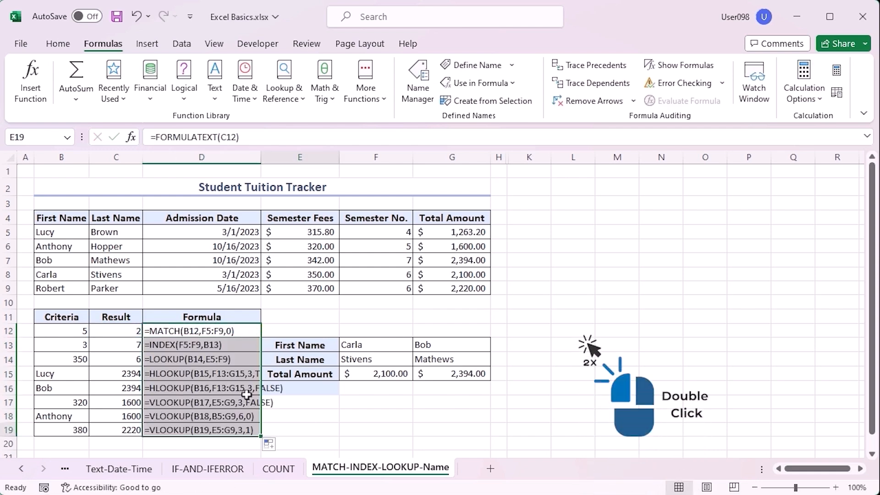
left_click(310, 428)
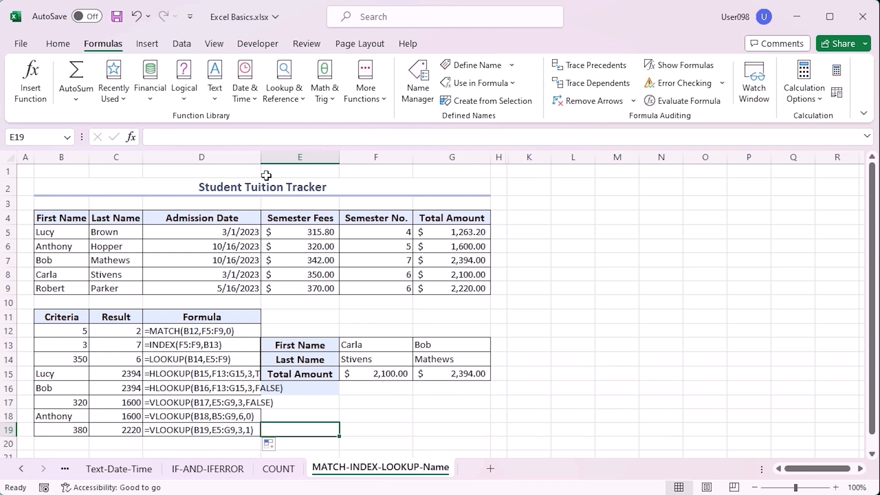
double_click(260, 157)
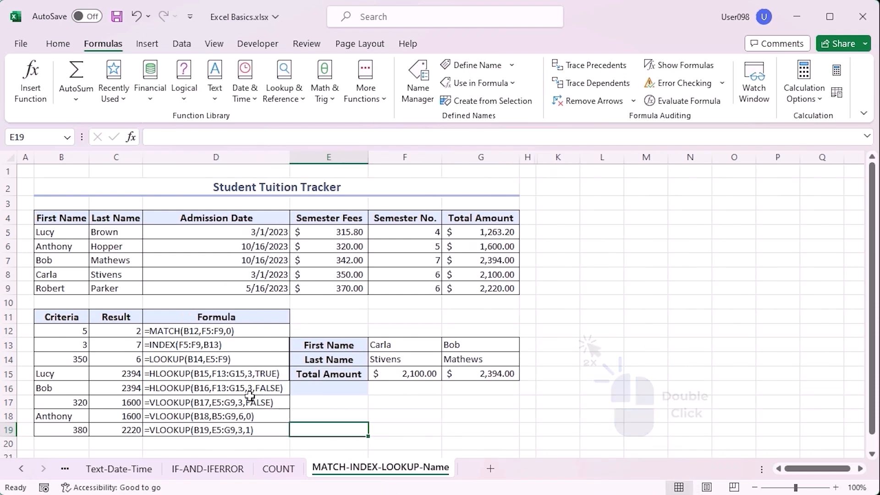
Step: Remove the fill color from the empty cell E16 below the Total Amount label
left_click(341, 389)
left_click(58, 44)
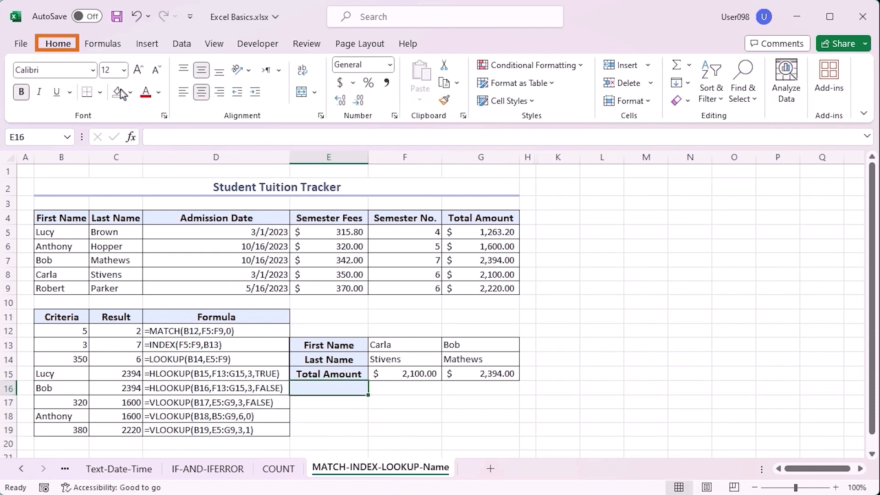
left_click(130, 92)
left_click(163, 245)
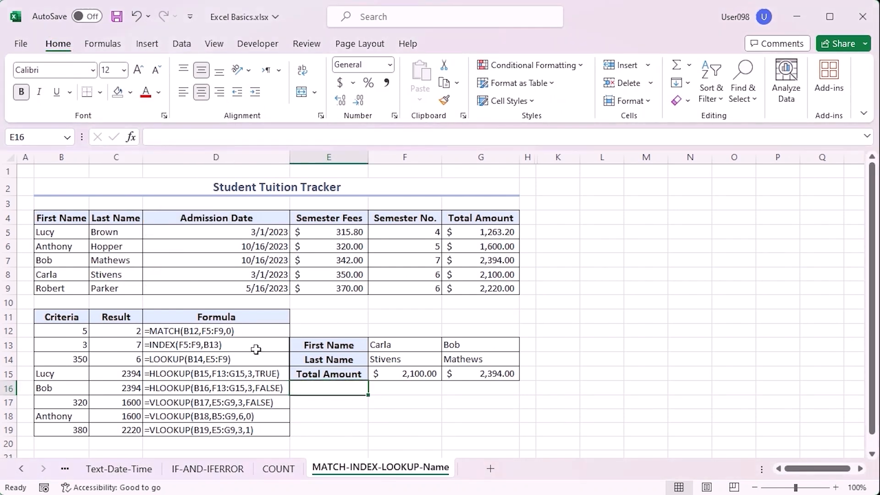
left_click(393, 425)
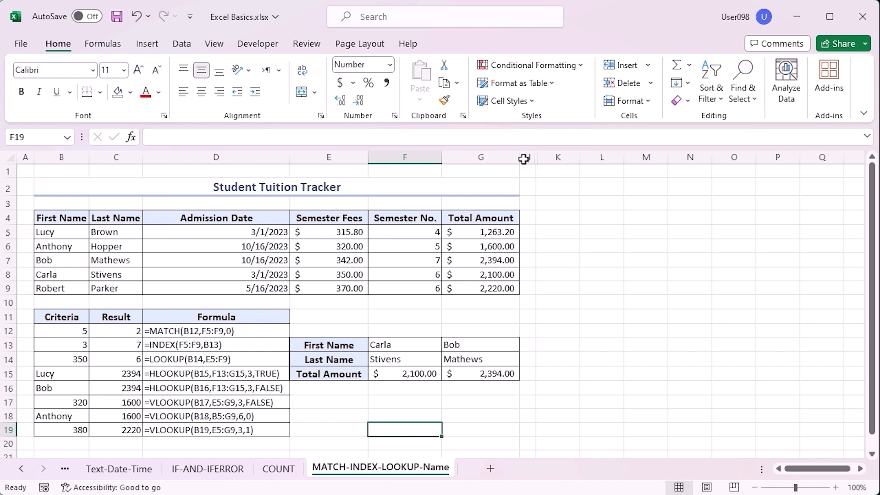
Step: Unhide the columns between H and K that hold the practice section
left_click_drag(527, 156, 558, 156)
right_click(557, 156)
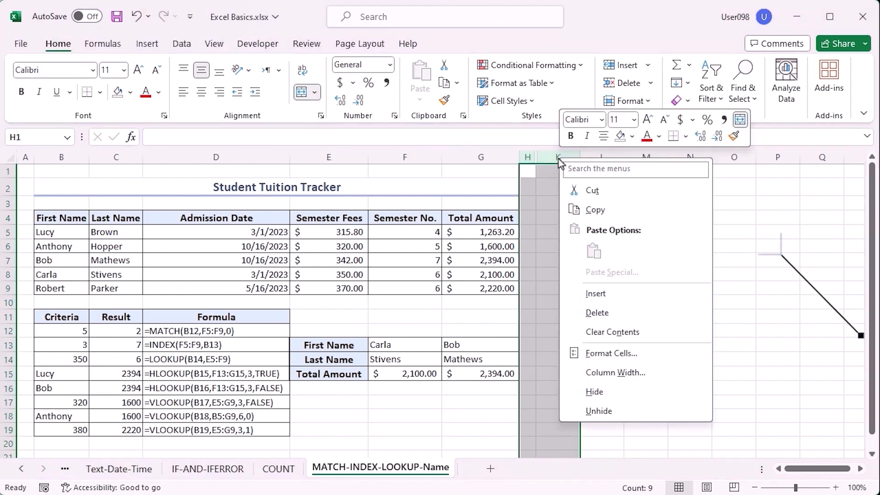
left_click(597, 411)
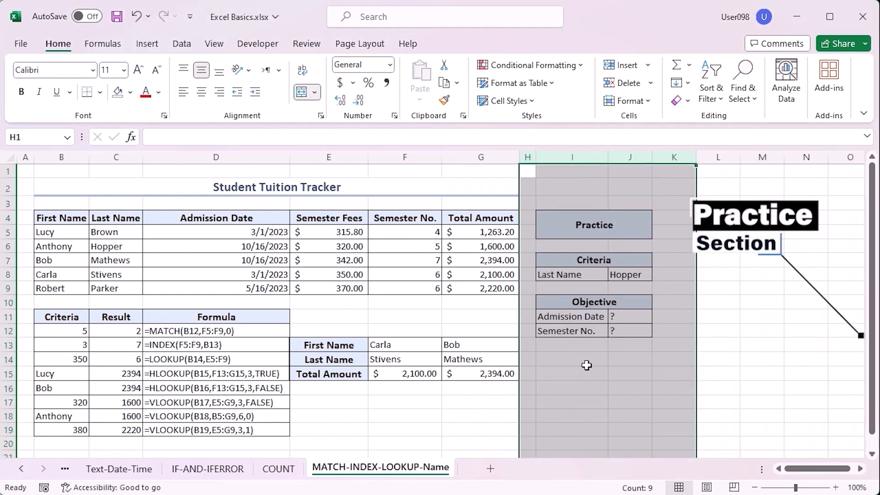
left_click(584, 361)
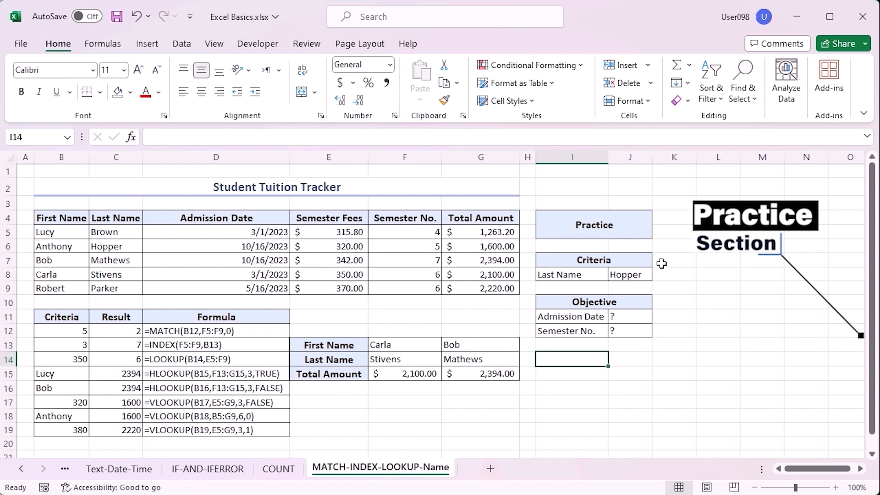
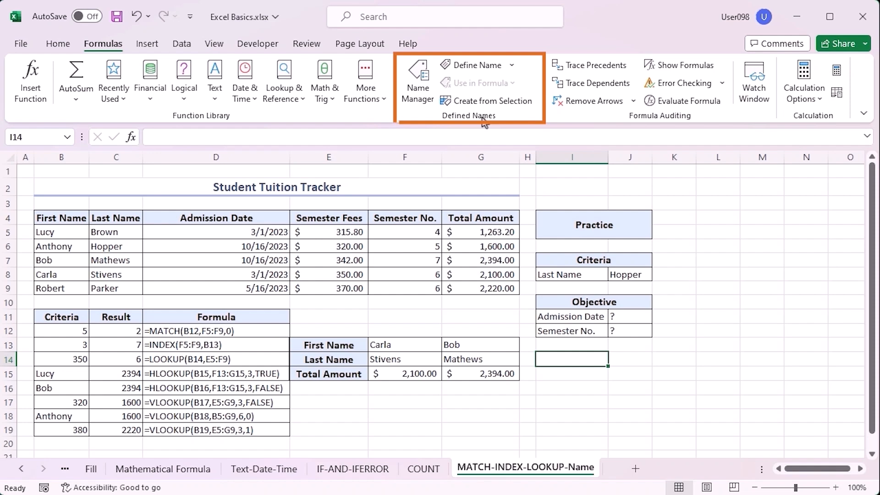
Step: Assign the name Name1 to cell B5
left_click(75, 231)
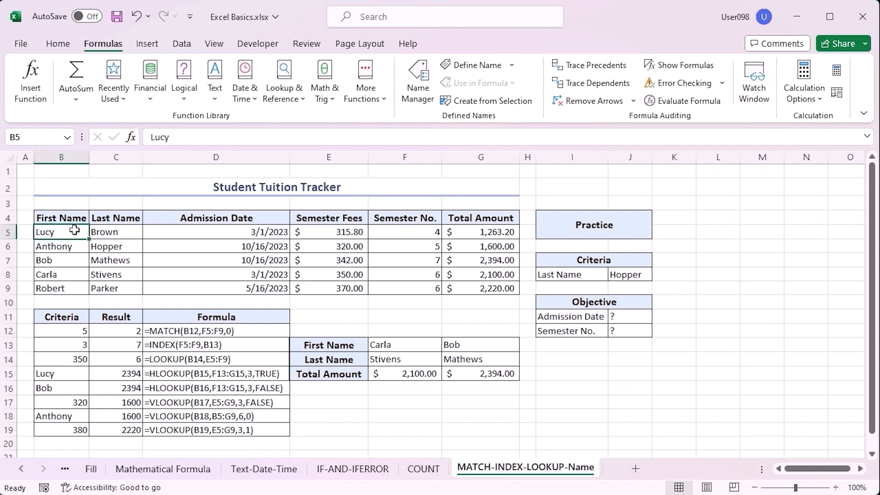
left_click(37, 136)
type("Name1")
key("Return")
Step: Name the First Name column range B4:B9, including its header, as First
left_click_drag(74, 216, 75, 286)
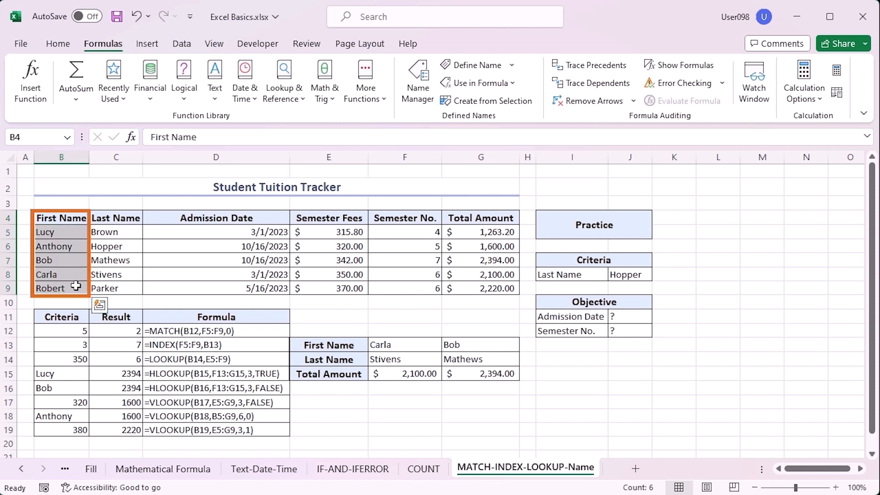
left_click(44, 137)
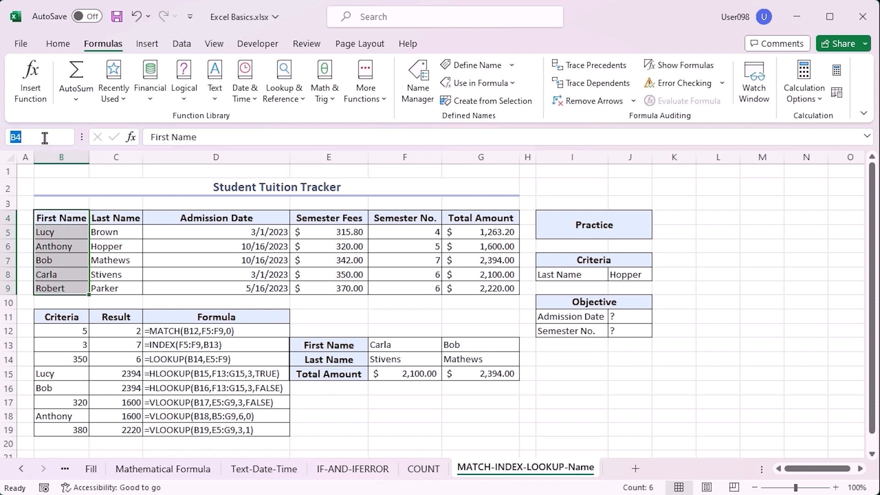
type("First")
key("Return")
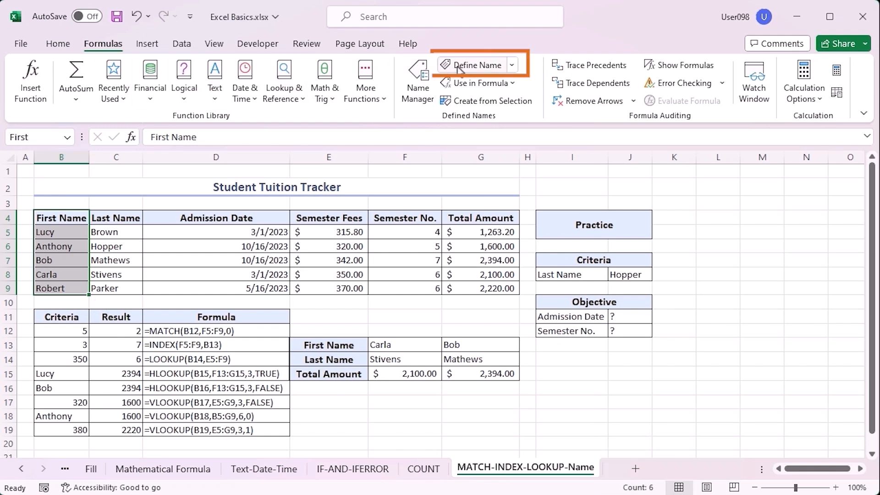
Step: Define the workbook-scoped name Last_Name referring to C4:C9, and select that range to check its name
left_click(474, 67)
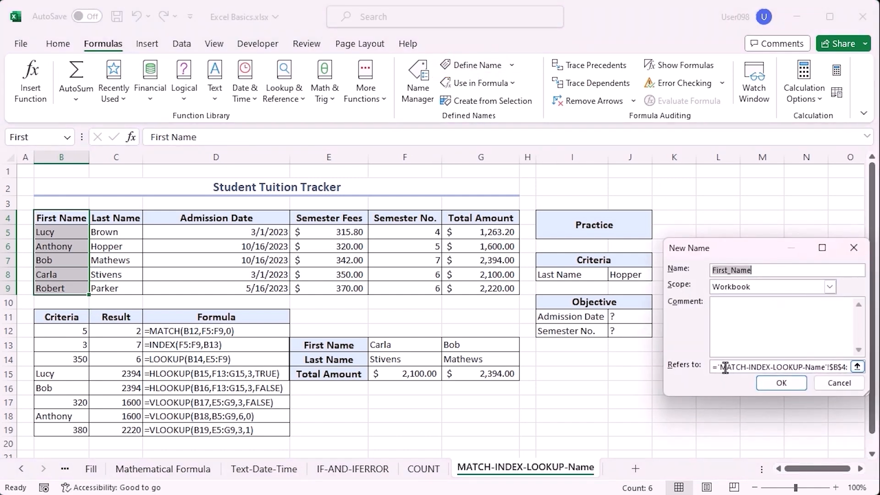
left_click_drag(714, 367, 872, 367)
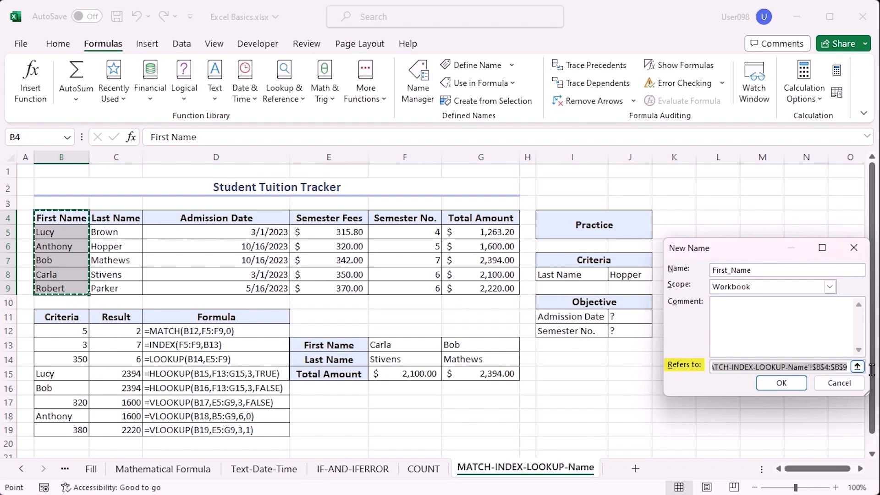
key("BackSpace")
left_click(856, 366)
left_click_drag(116, 218, 121, 288)
left_click(856, 271)
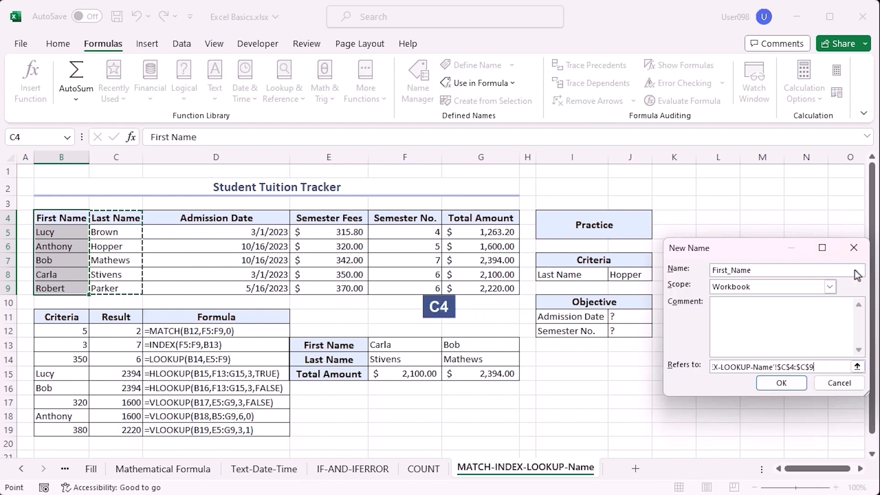
double_click(757, 270)
type("Last")
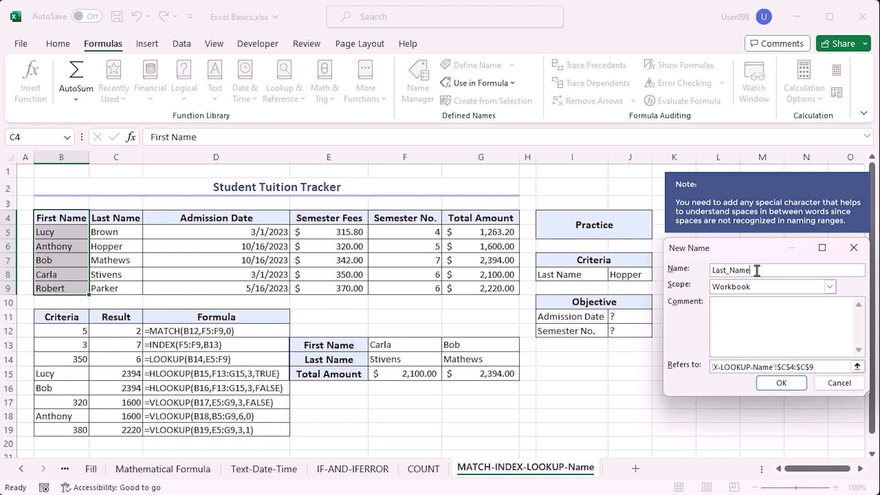
left_click(781, 383)
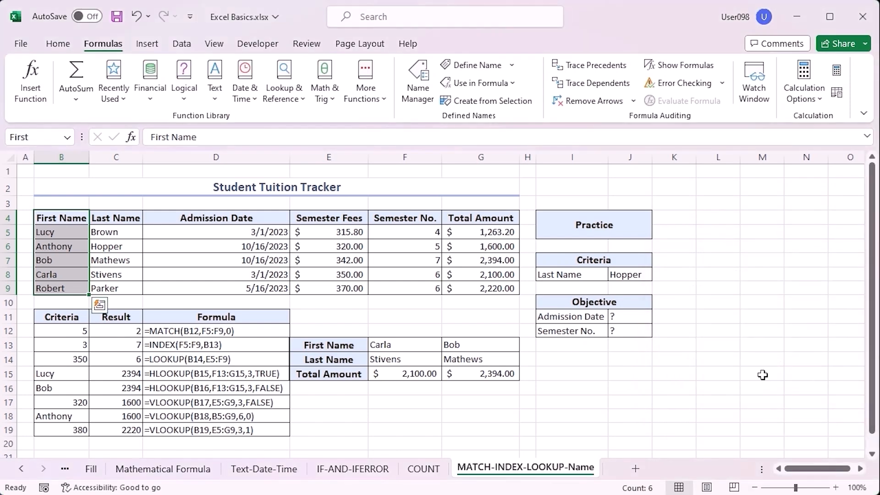
left_click_drag(129, 218, 130, 289)
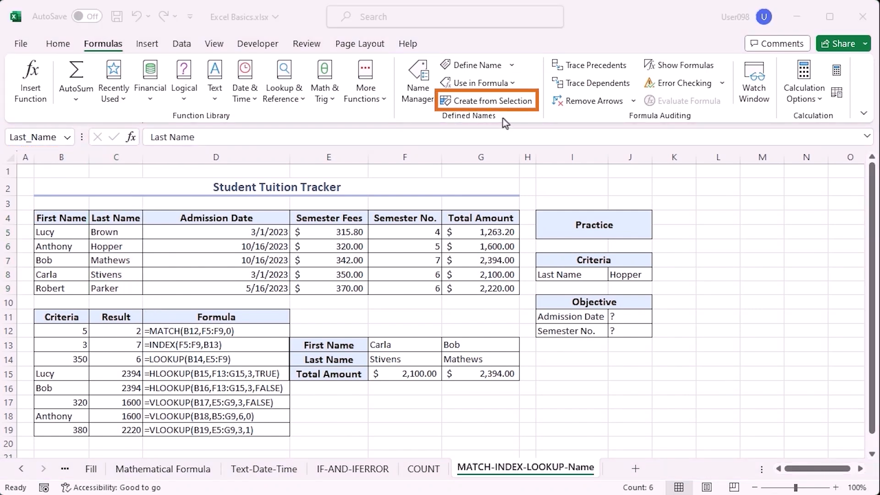
Step: Create named ranges from the selection D4:G9 using only the top row values as names
left_click_drag(171, 215, 459, 285)
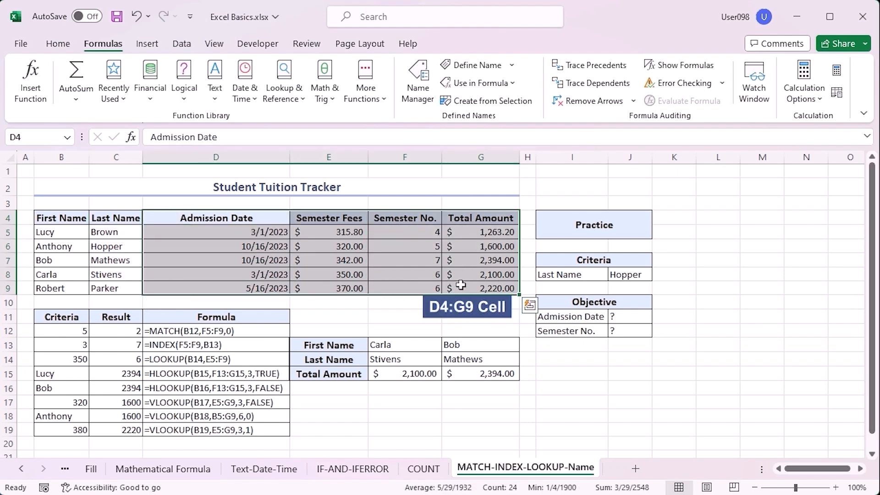
left_click(493, 101)
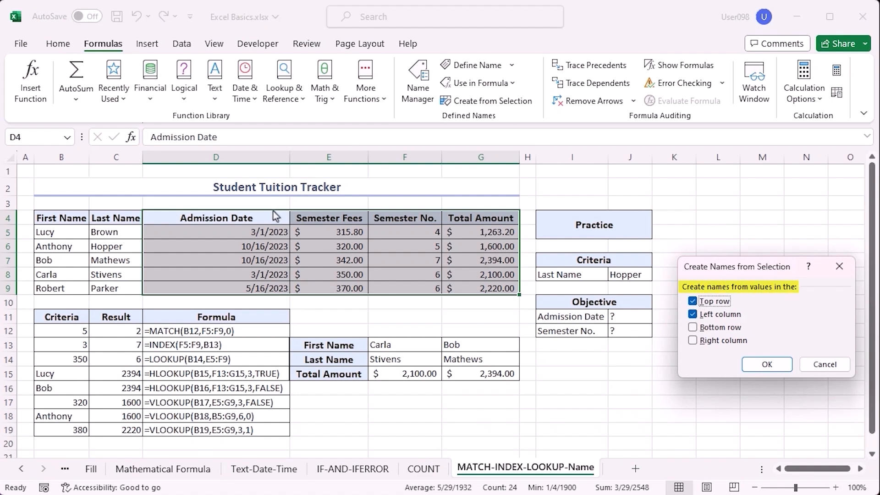
left_click(692, 314)
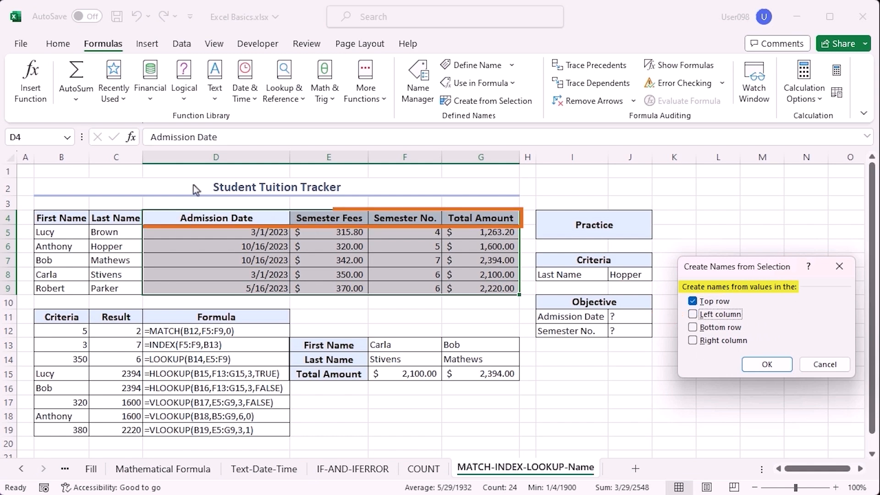
left_click(781, 369)
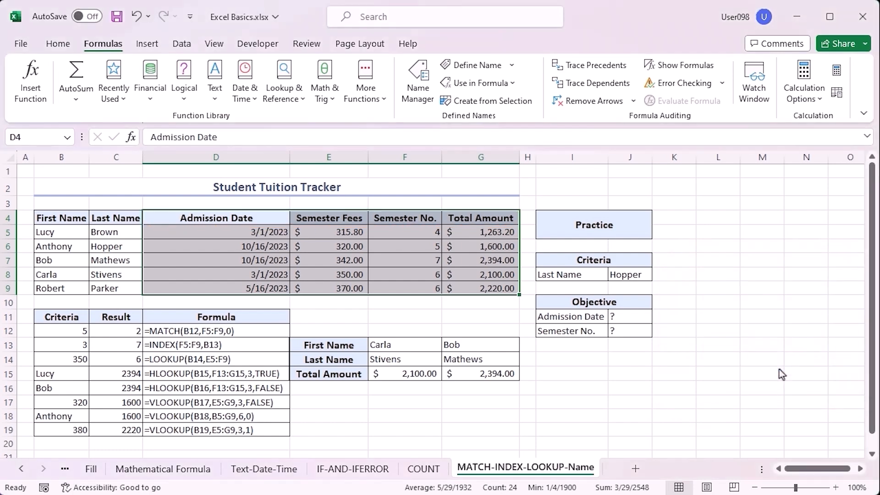
Step: Check which cells the Admission_Date name covers by selecting D4:D9, D5:D9 and the named range itself
left_click_drag(211, 218, 215, 287)
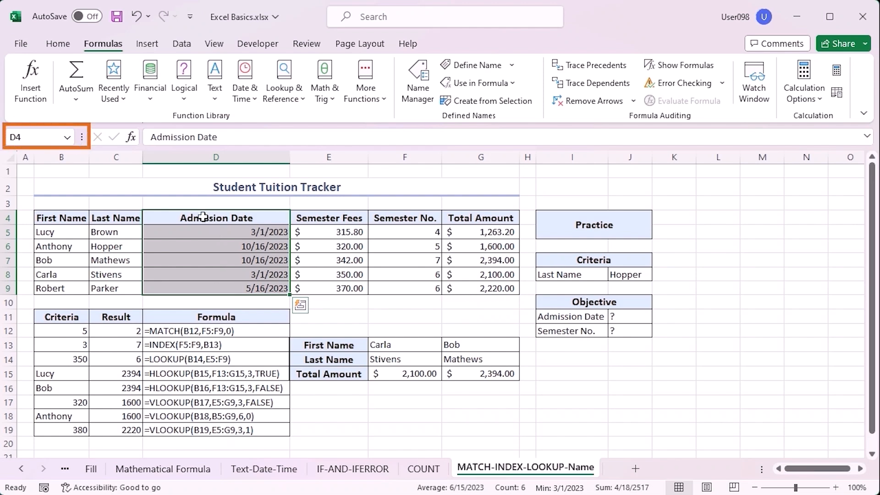
left_click_drag(188, 230, 187, 286)
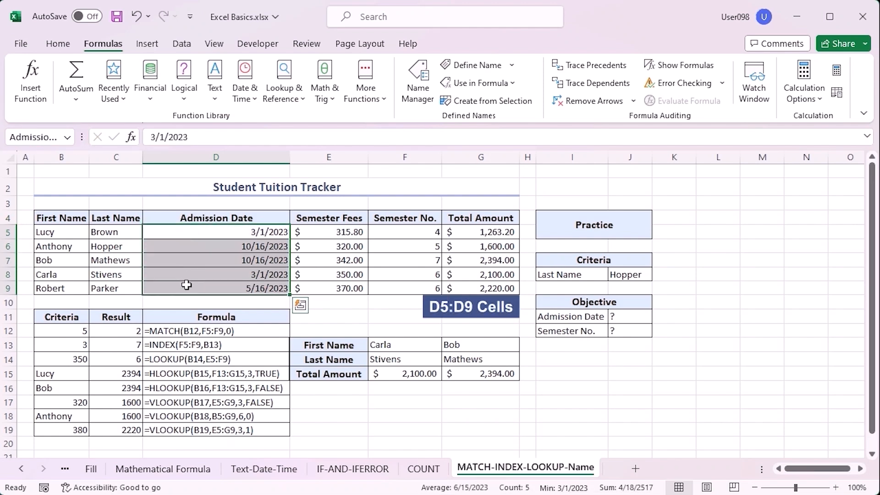
left_click(66, 137)
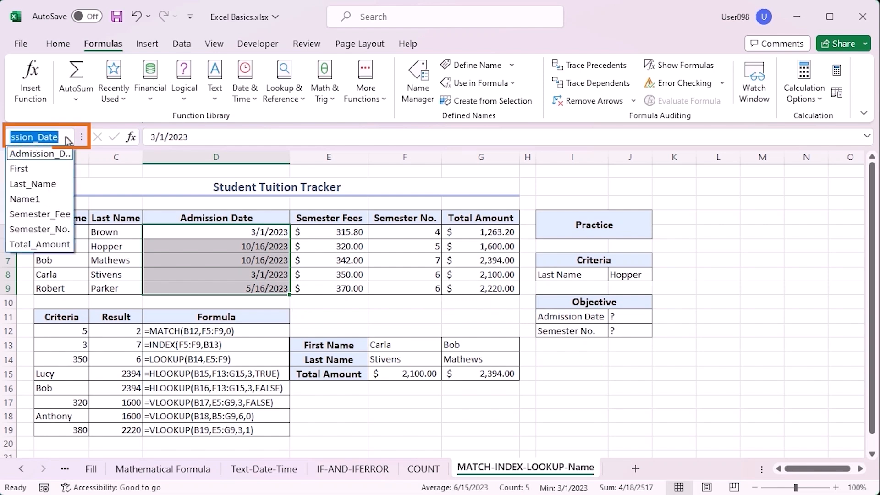
left_click(61, 154)
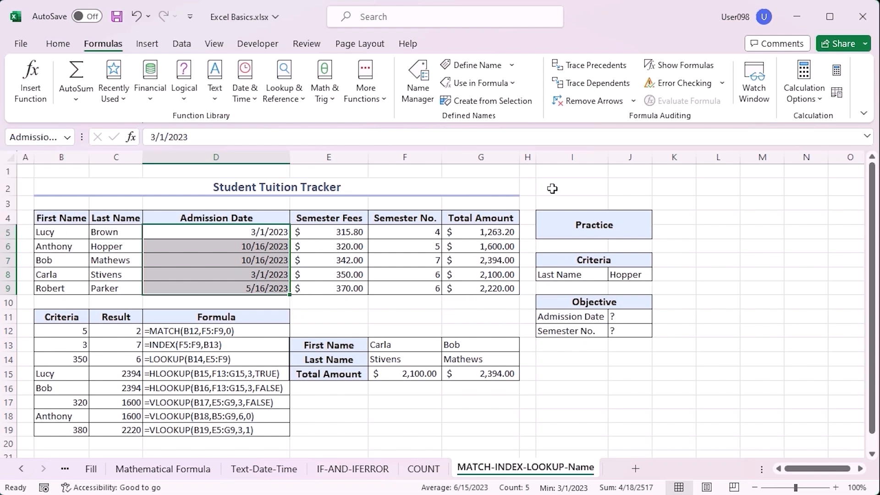
Step: Review the defined names in the Name Manager and in the list of names available for formulas
left_click(430, 95)
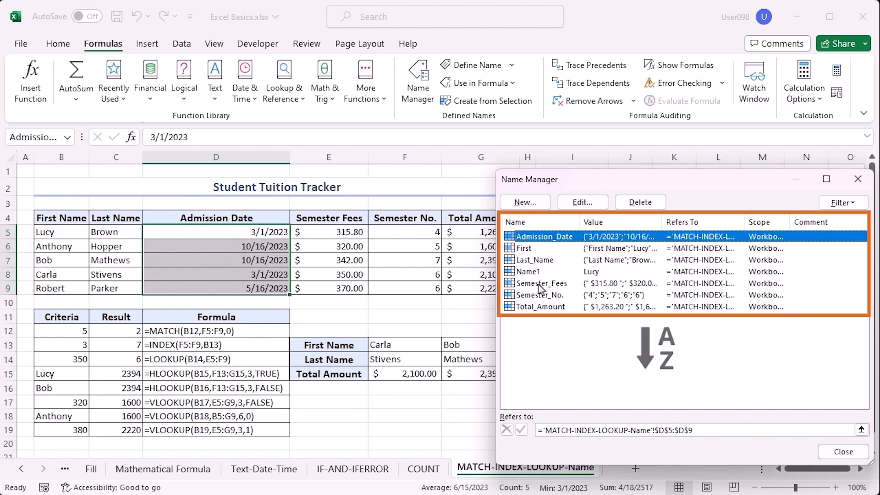
left_click(863, 455)
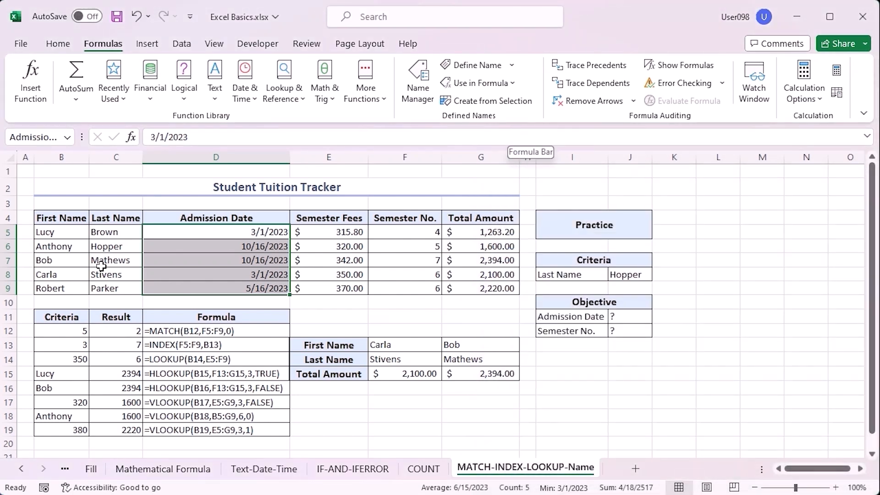
left_click(510, 86)
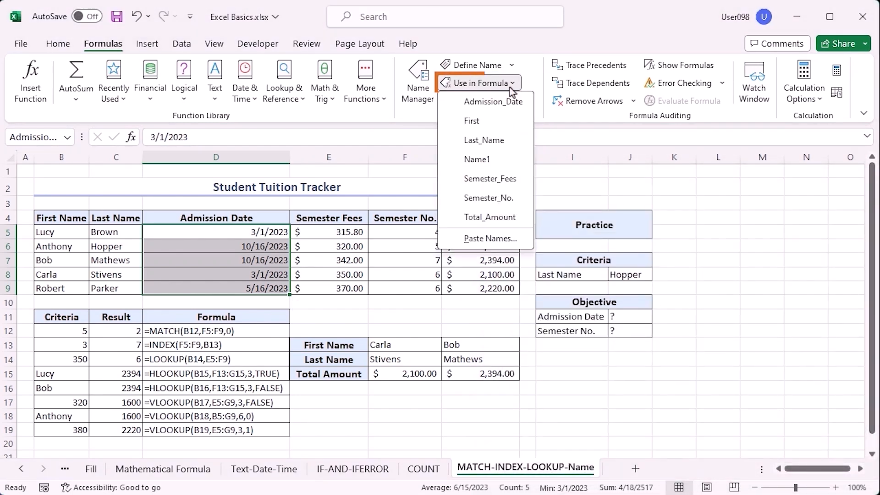
left_click(381, 320)
left_click(381, 319)
Step: Enter the formula =Semester_Fees*2 in cell L7, picking Semester_Fees from the defined names
left_click(709, 260)
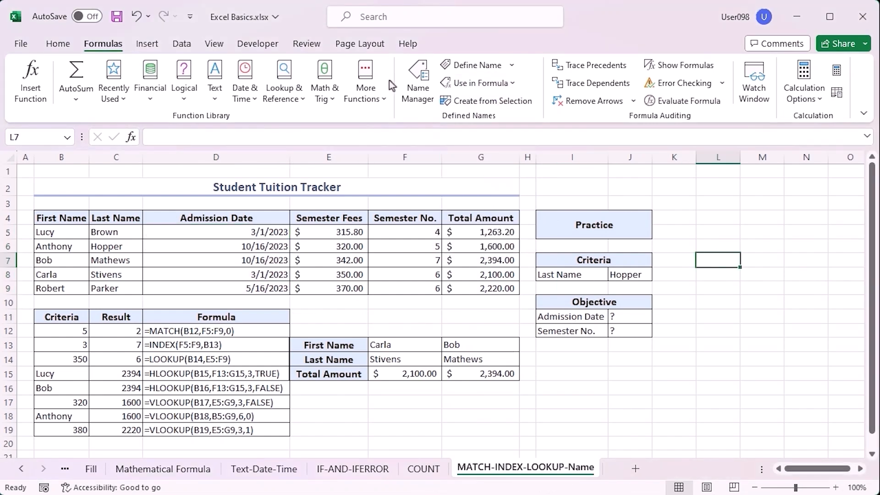
type("=")
left_click(507, 82)
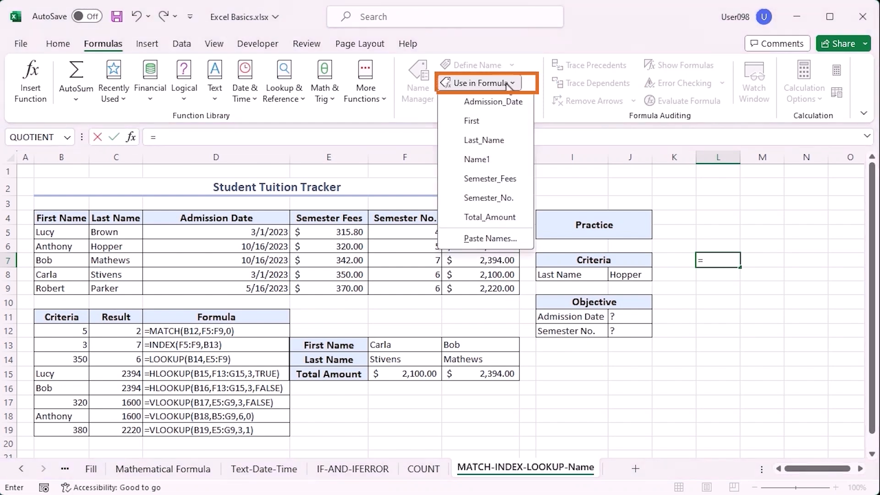
left_click(504, 178)
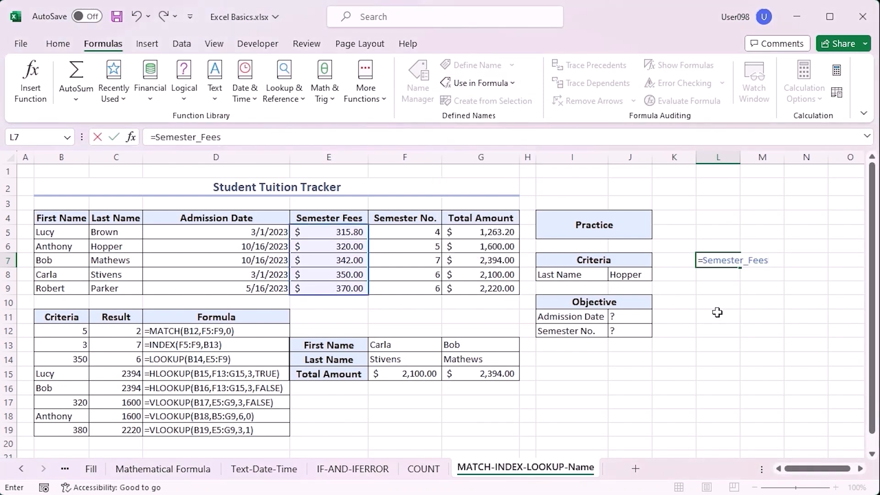
type("*2")
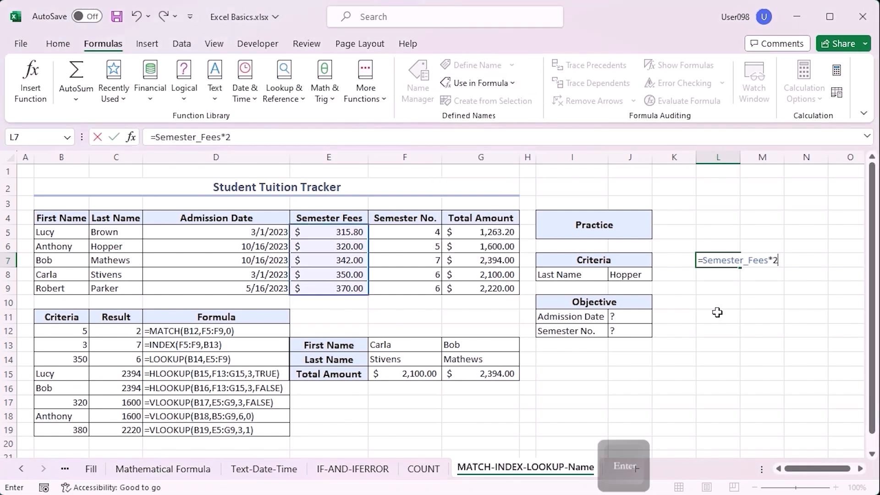
key("Return")
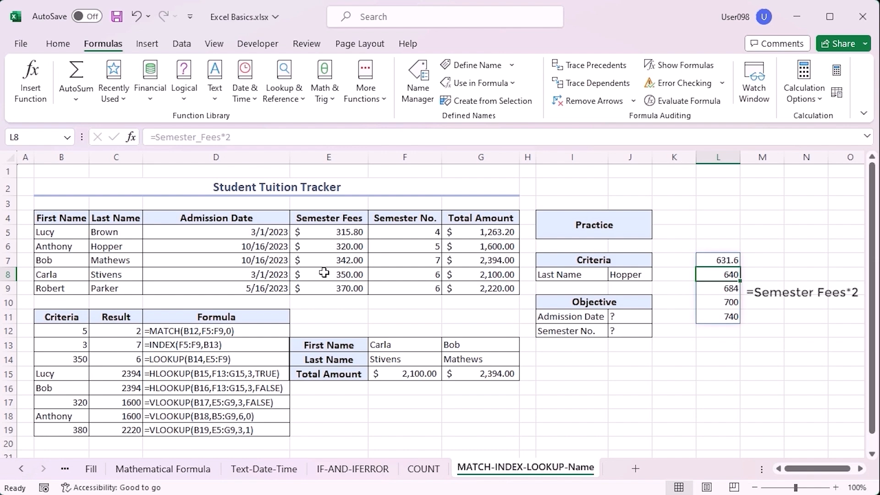
Step: Delete column L together with the trial named-range formula
left_click(763, 343)
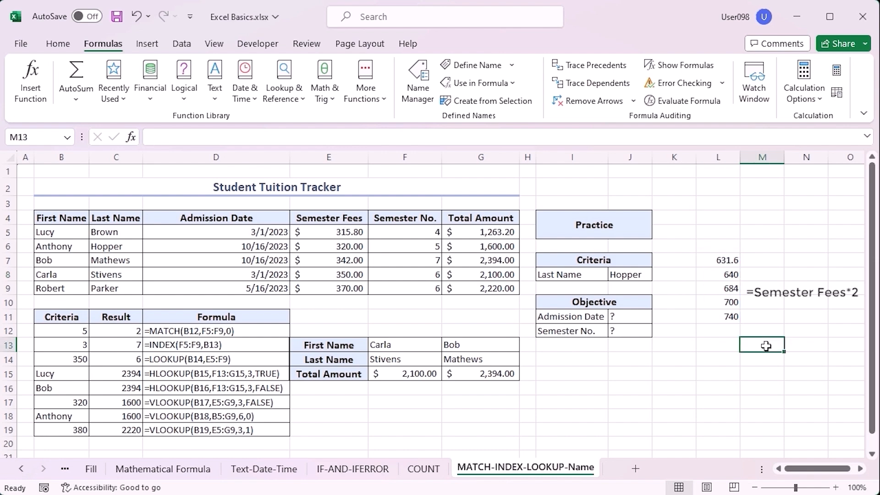
right_click(720, 157)
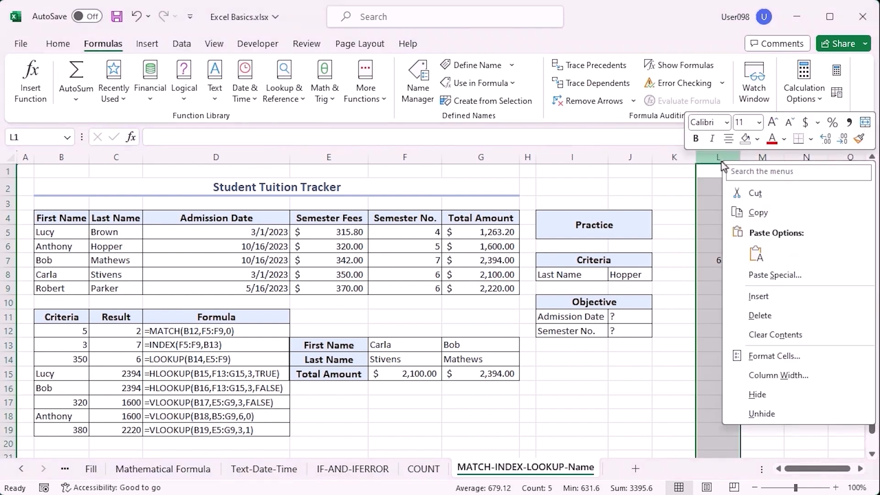
left_click(771, 315)
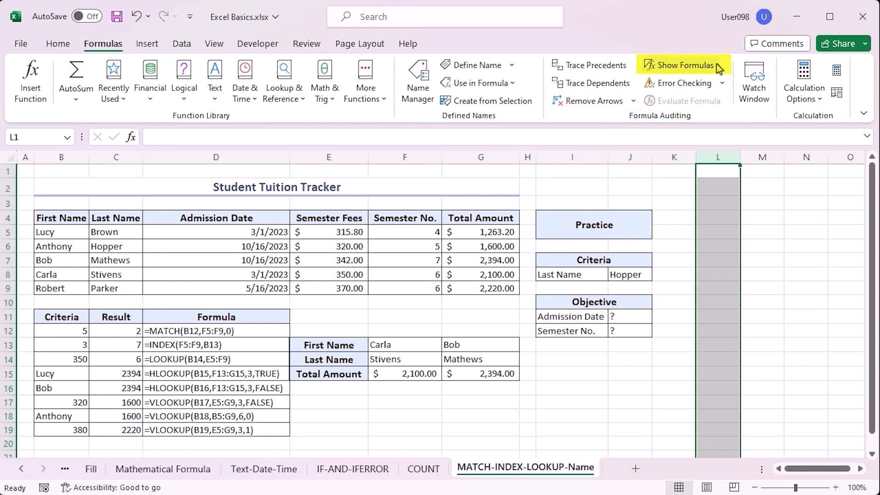
Step: Show the sheet's formulas instead of their results, restore the normal display, and look at the Trace Error check
left_click(697, 69)
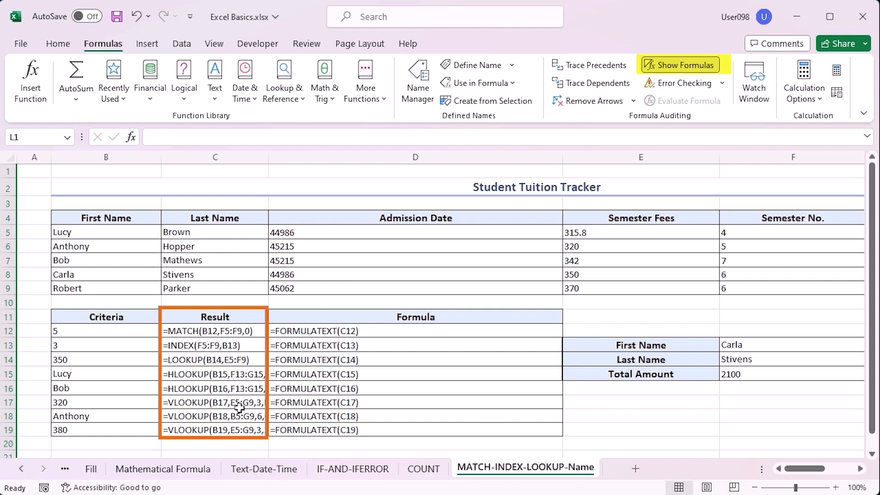
left_click(678, 69)
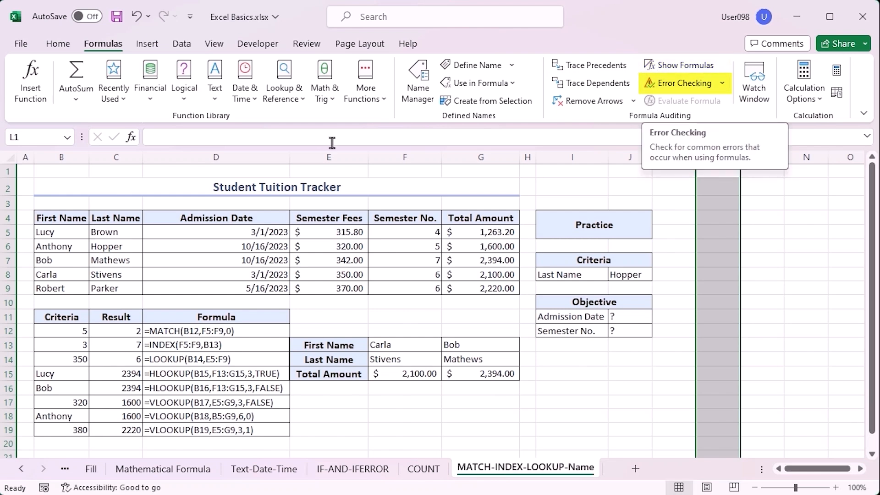
left_click(721, 83)
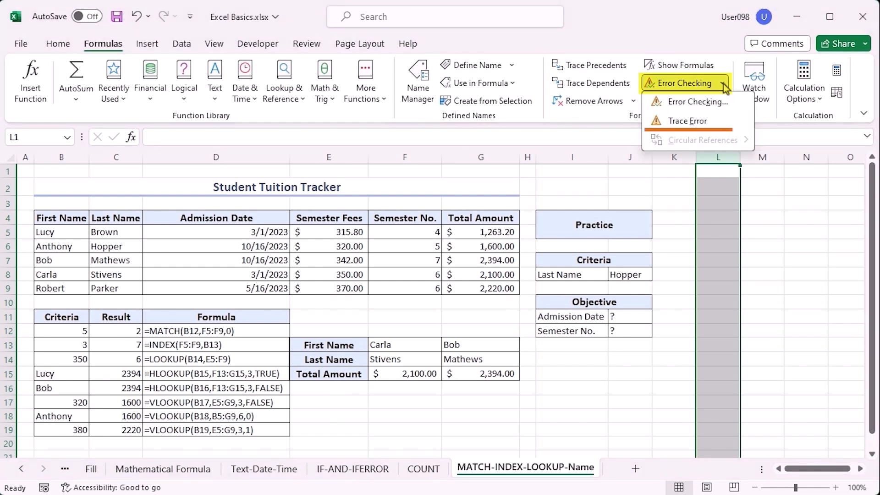
left_click(687, 120)
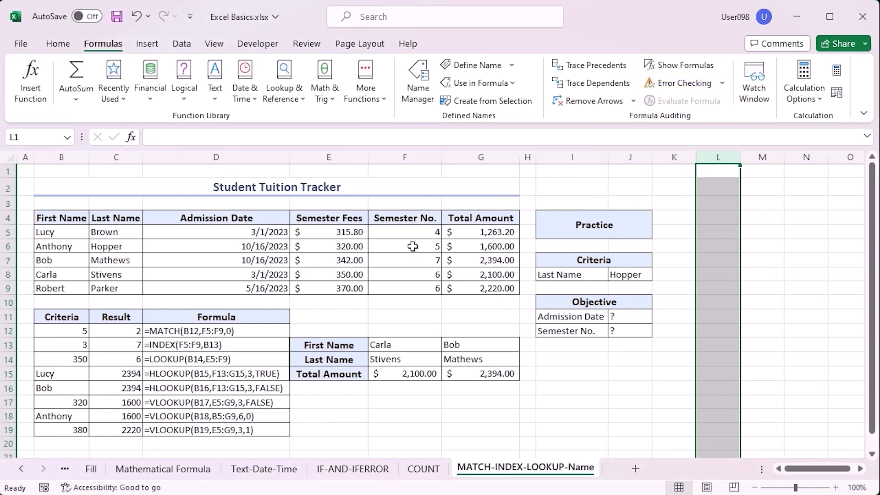
Step: Evaluate the VLOOKUP formula in C17 stage by stage until its result is reached, and close the evaluation
left_click(474, 232)
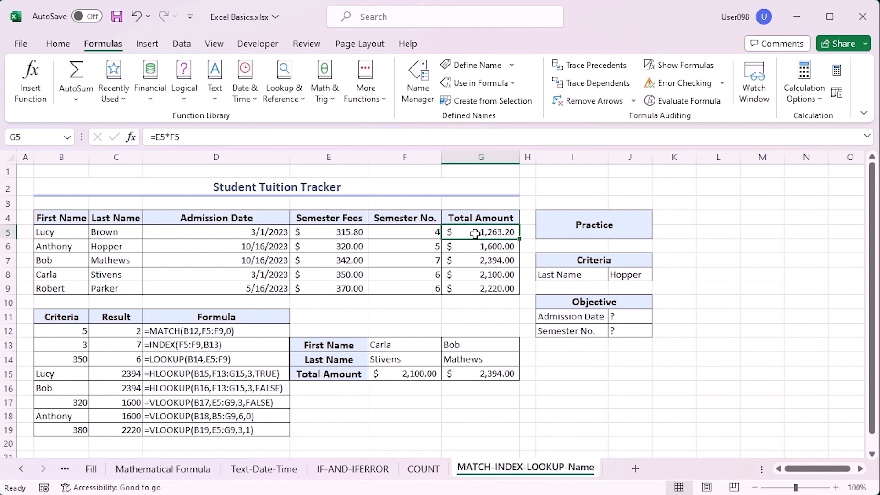
left_click(115, 403)
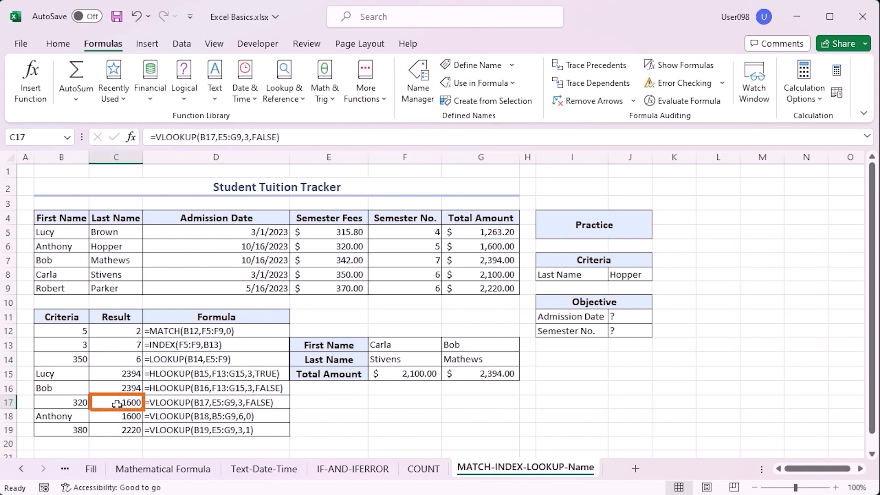
left_click(696, 102)
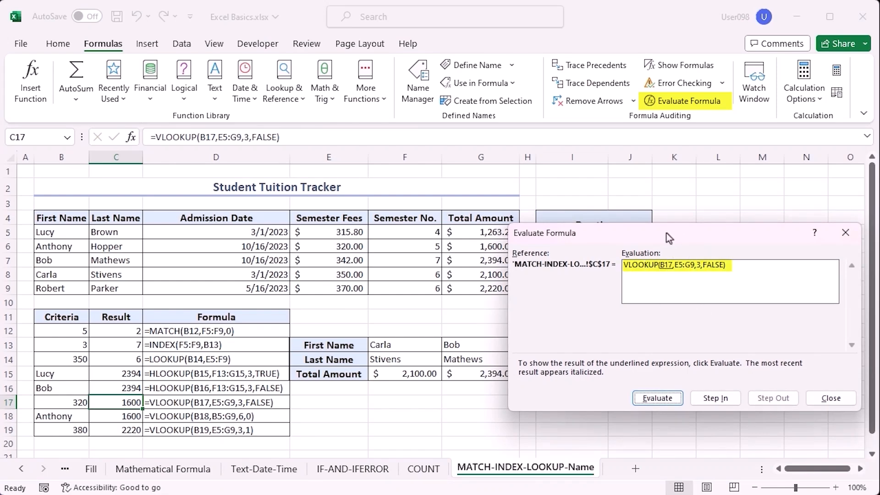
left_click(671, 402)
left_click(667, 397)
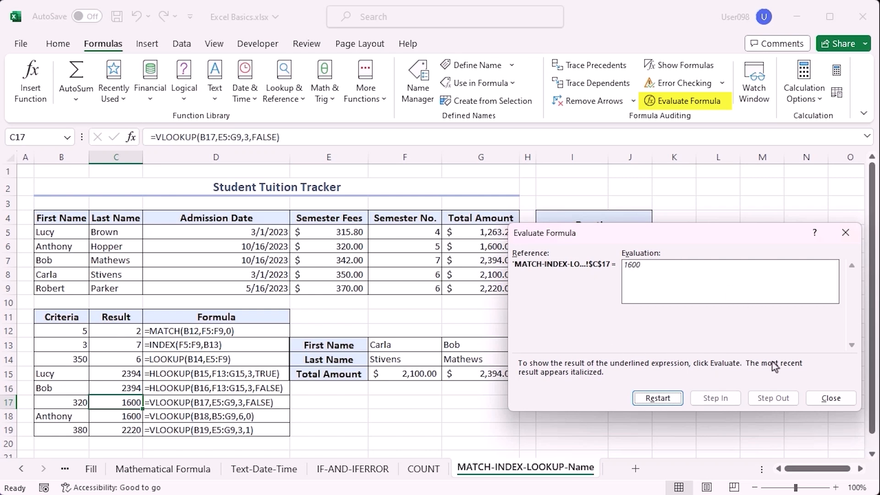
left_click(839, 399)
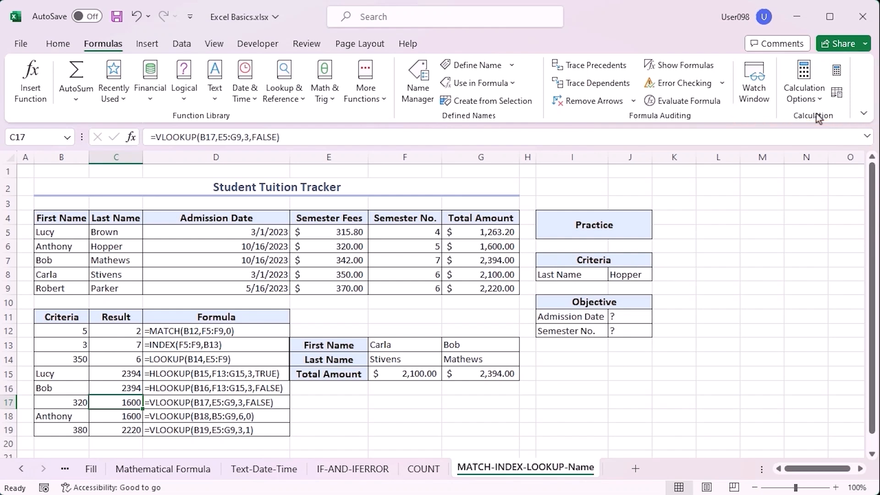
Step: Review the workbook's calculation options and recalculate it with Calculate Now
left_click(807, 94)
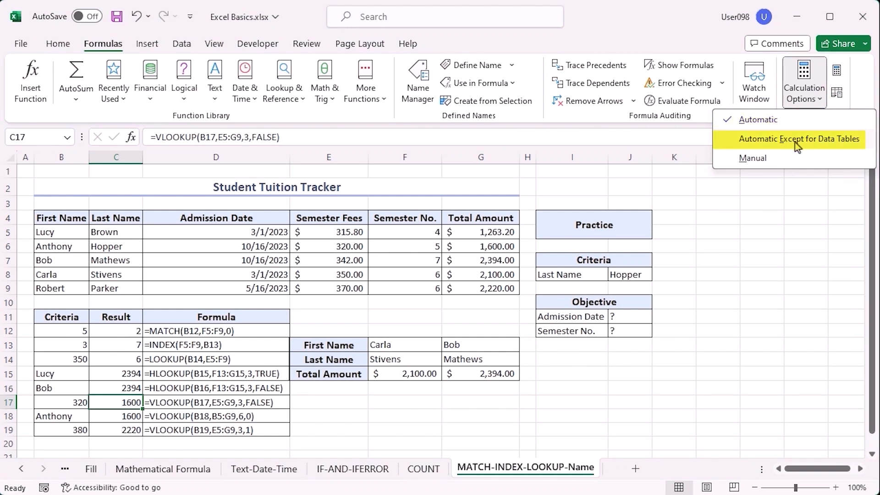
left_click(836, 70)
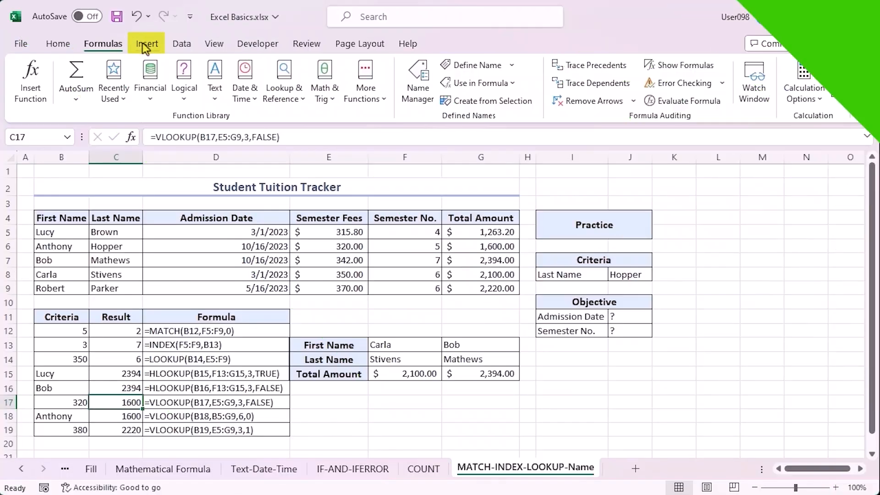
Step: Convert the range B4:G8 on the Tables sheet into a table with headers
left_click(147, 44)
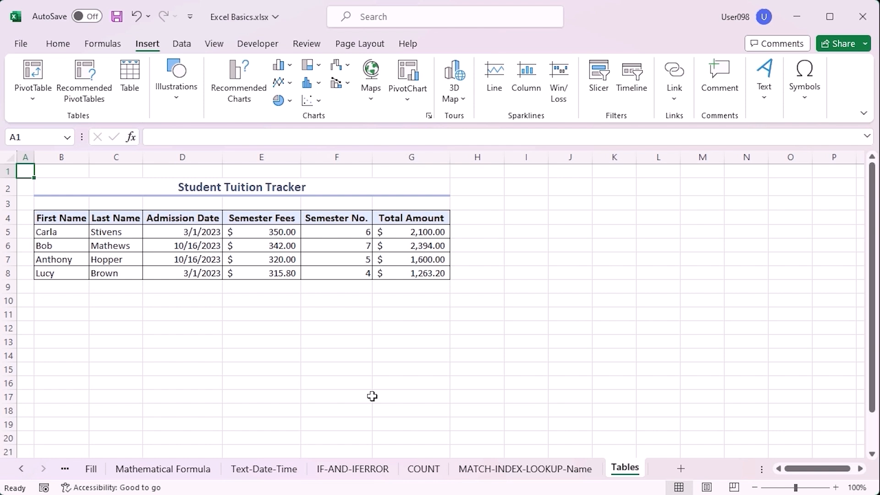
left_click_drag(56, 214, 420, 270)
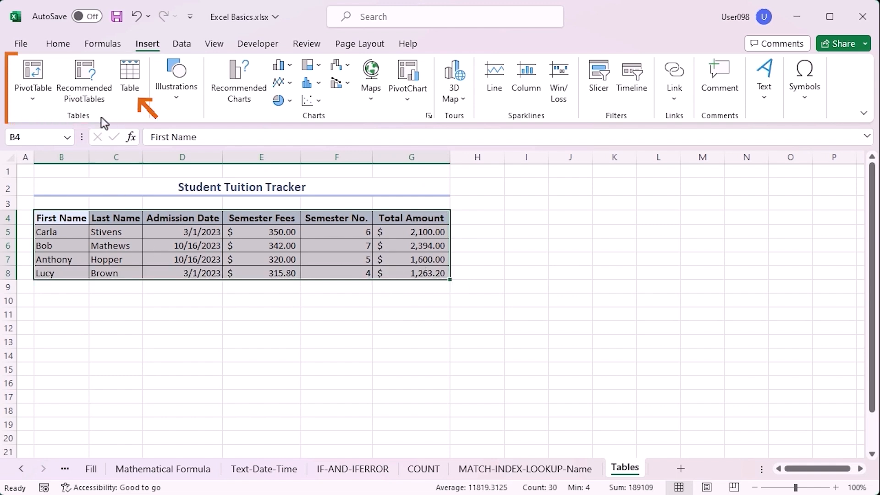
left_click(133, 78)
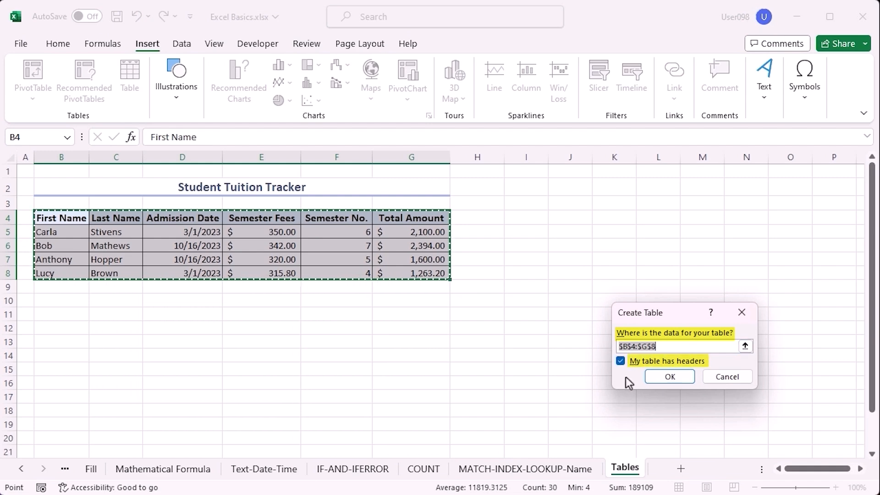
left_click(671, 377)
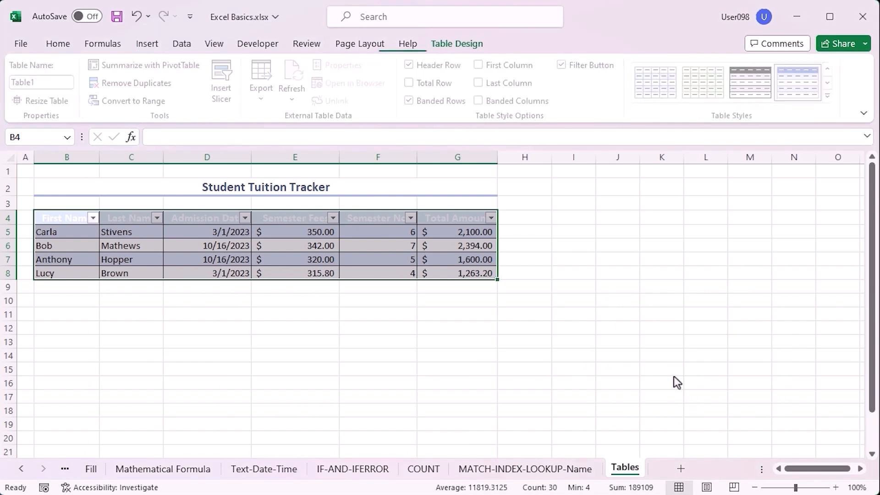
left_click(131, 341)
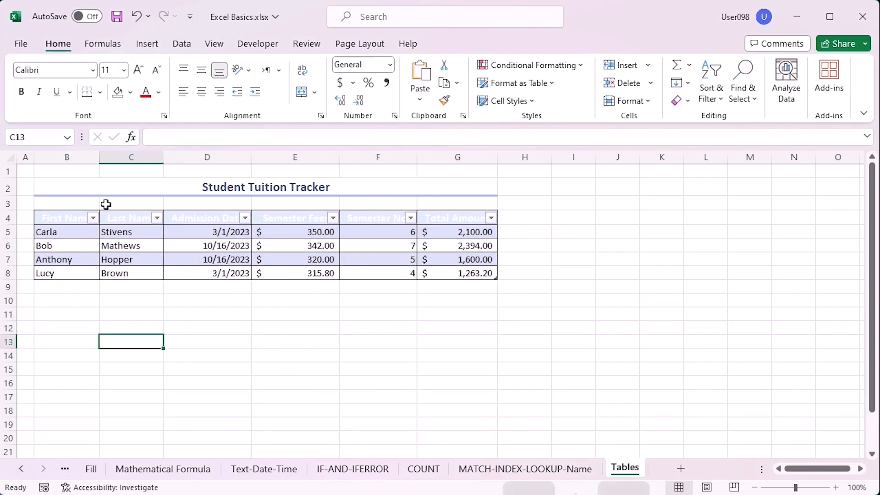
Step: Undo the table creation and create the table from B4:G8 again, keeping its headers
key("ctrl+z")
key("ctrl+t")
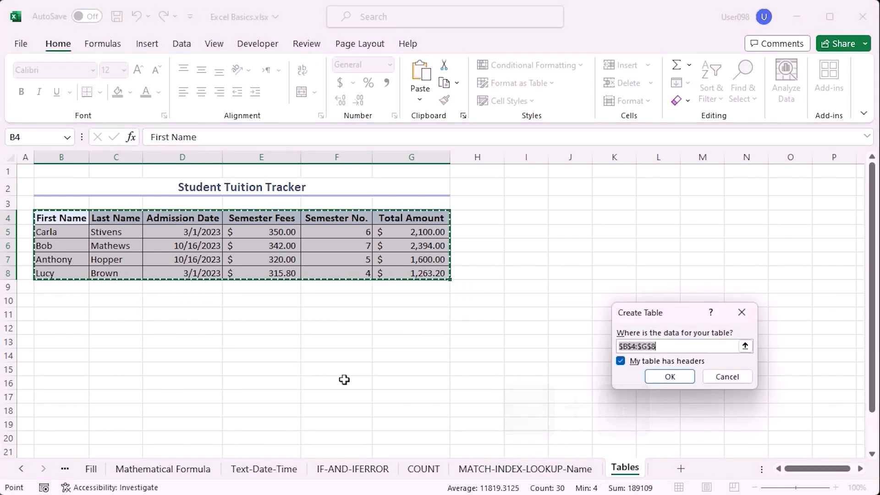
left_click(677, 381)
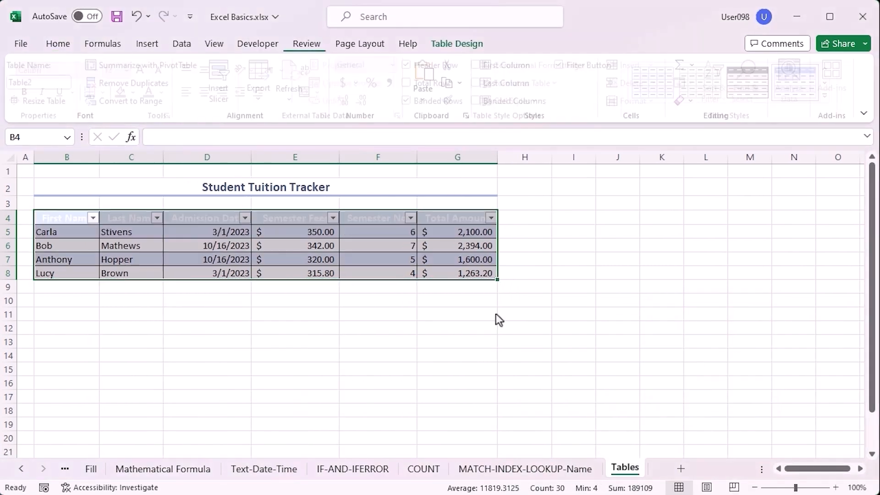
Step: Autofit columns B to G and give the table's header row a light green fill
left_click_drag(64, 156, 463, 153)
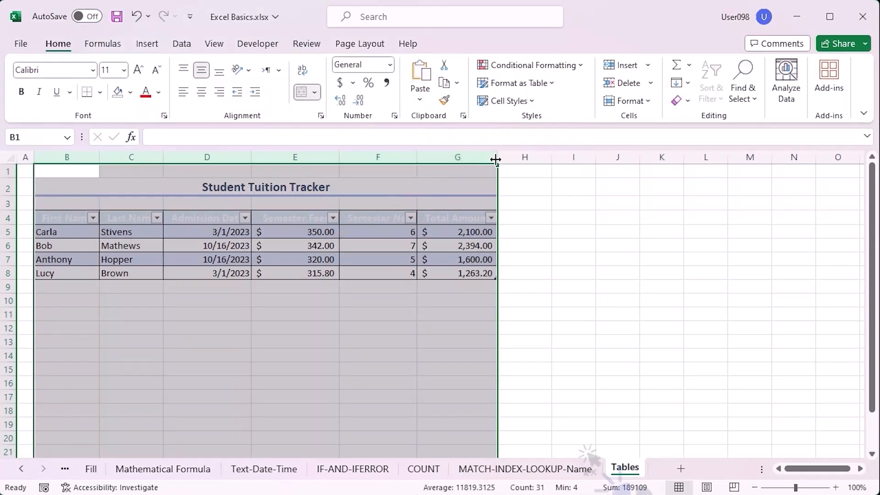
double_click(497, 157)
left_click_drag(69, 221, 511, 220)
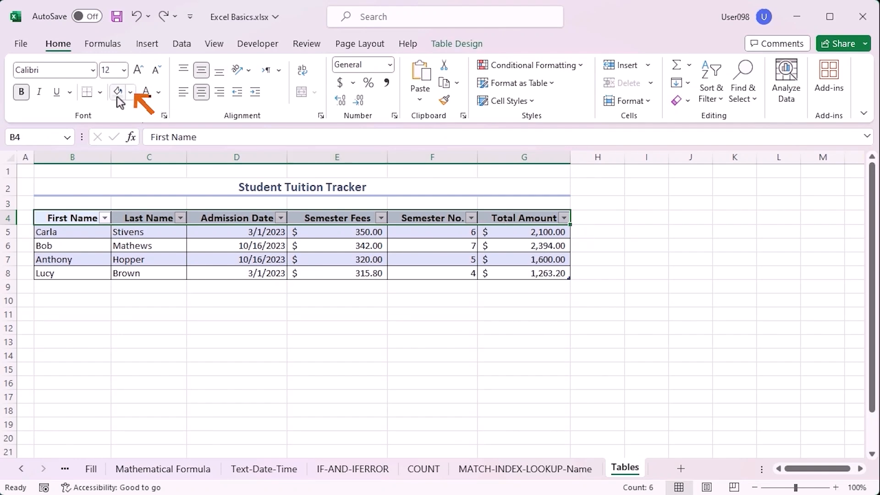
left_click(130, 92)
left_click(220, 148)
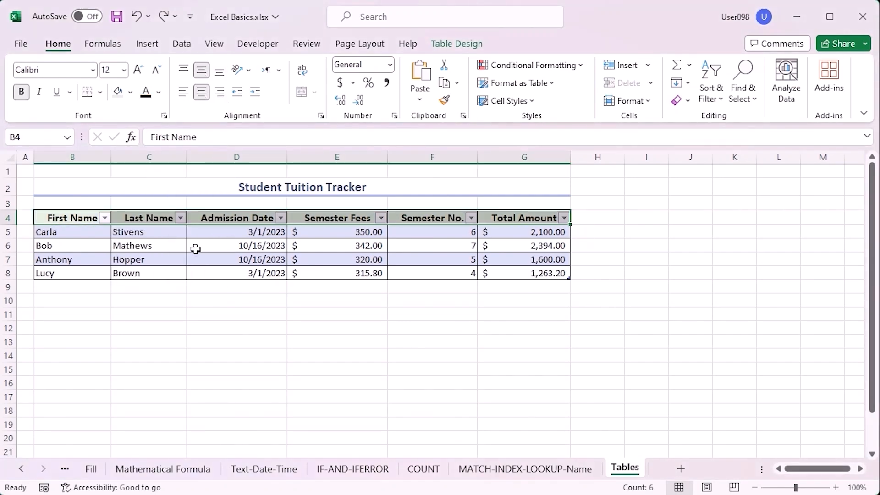
Step: Select cells inside the table and view the Table Design options available for it
key("ctrl+Home")
left_click(280, 259)
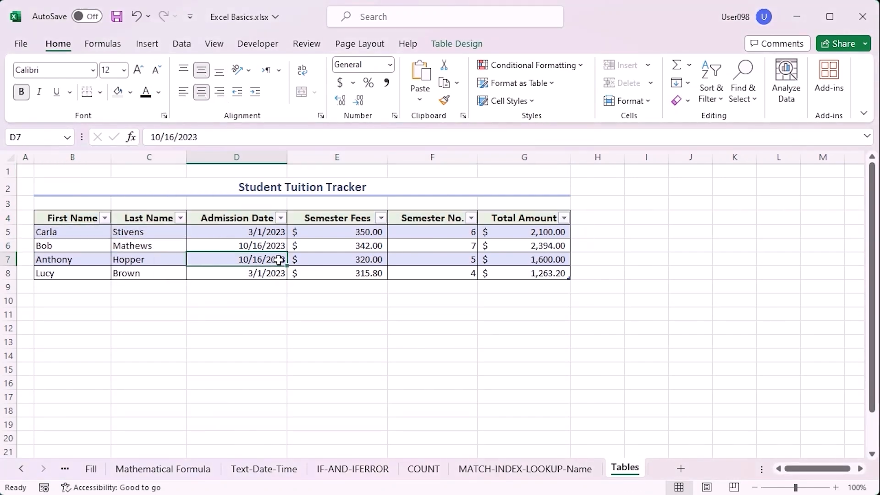
left_click(177, 263)
left_click(367, 232)
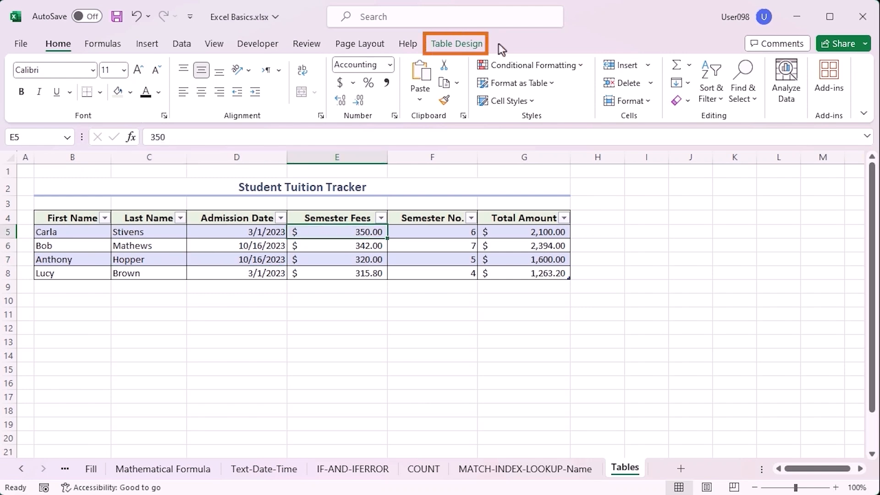
scroll(480, 47, "down", 2)
left_click(470, 51)
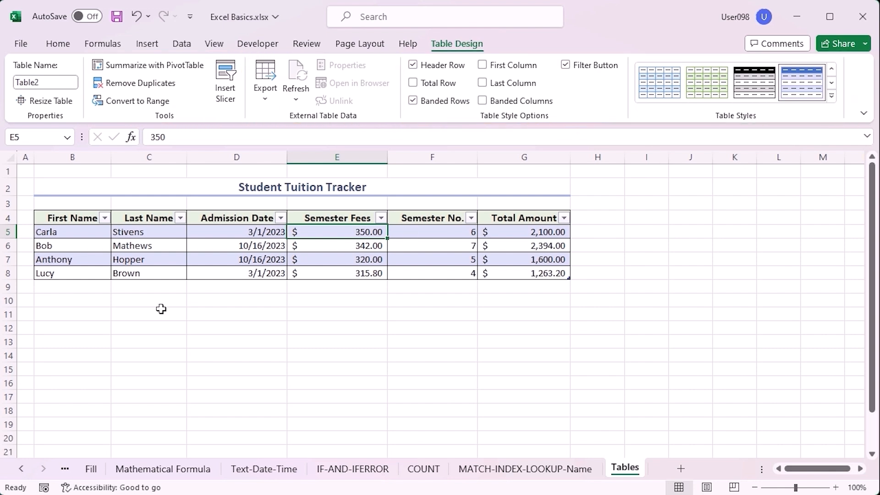
Step: Apply the light blue banded table style from the Light group to the table in B4:G8
left_click_drag(73, 224, 542, 273)
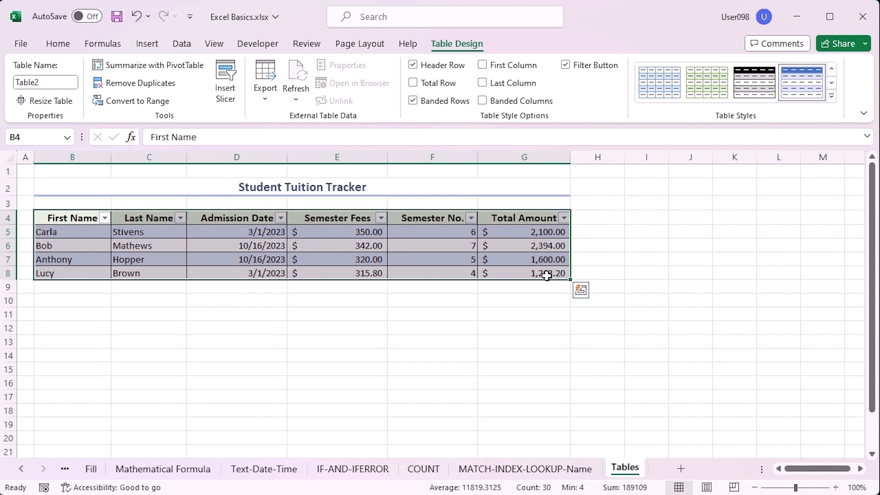
left_click(831, 96)
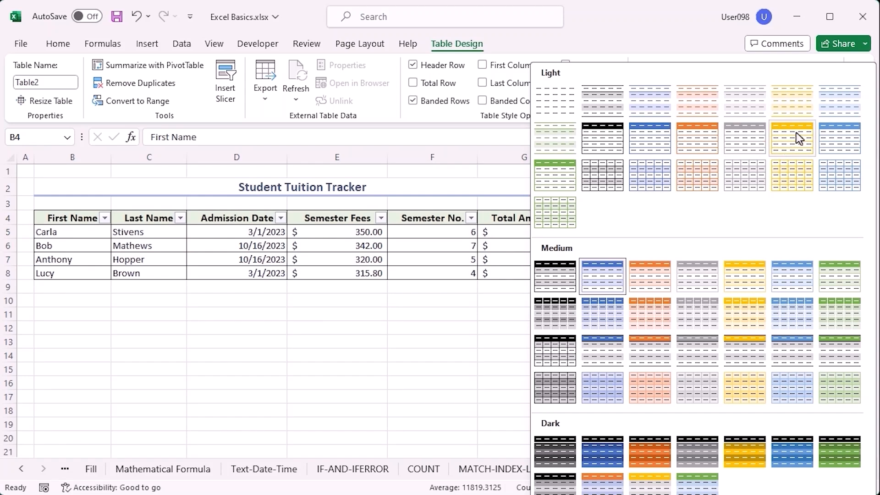
left_click(832, 113)
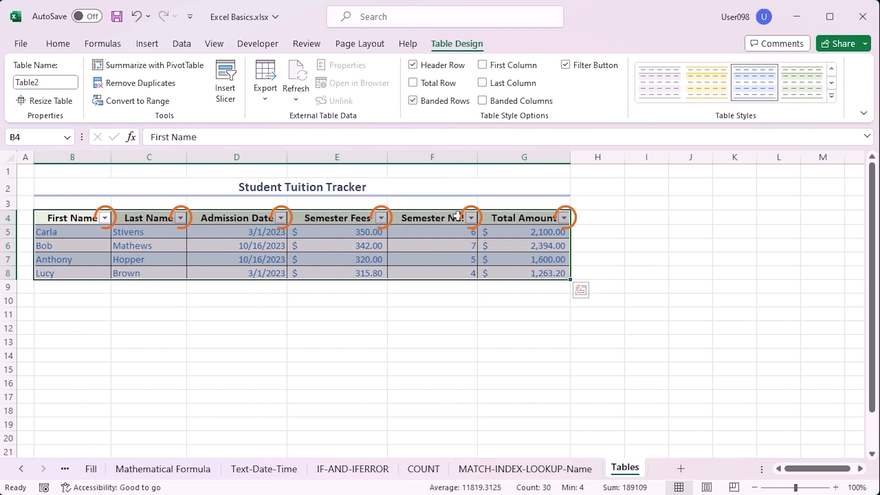
Step: Turn the table's filter buttons off and back on, and convert the table to a normal range of cells
left_click(566, 66)
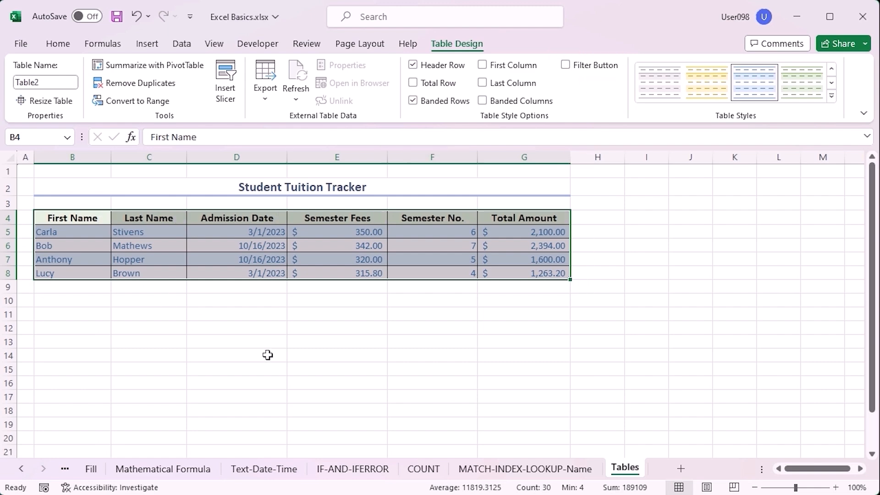
left_click(567, 66)
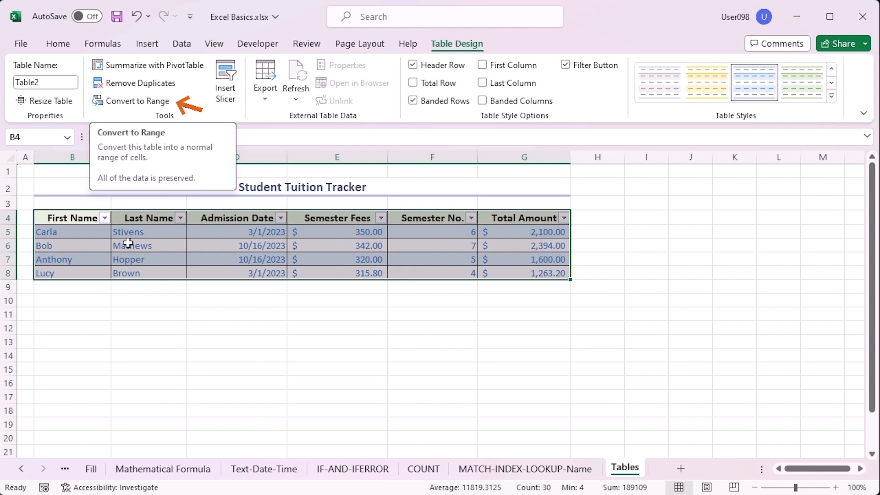
left_click(146, 102)
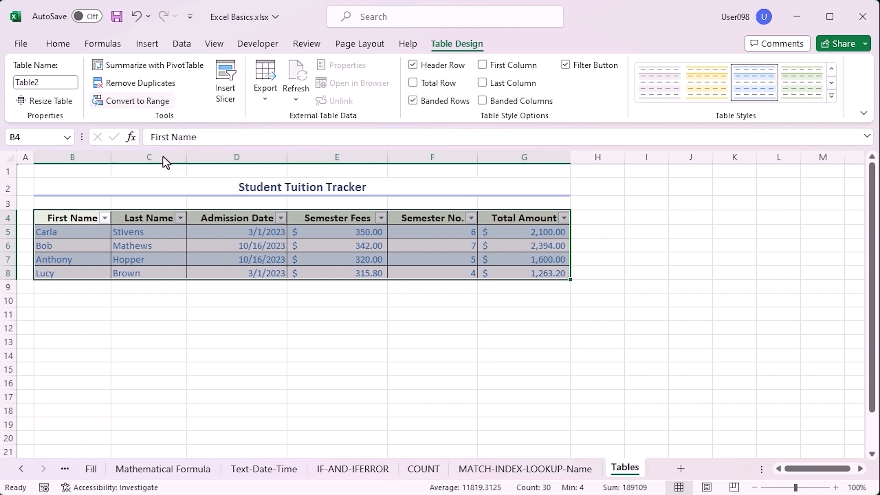
left_click(190, 261)
left_click(165, 256)
left_click(329, 260)
left_click(325, 234)
left_click(223, 233)
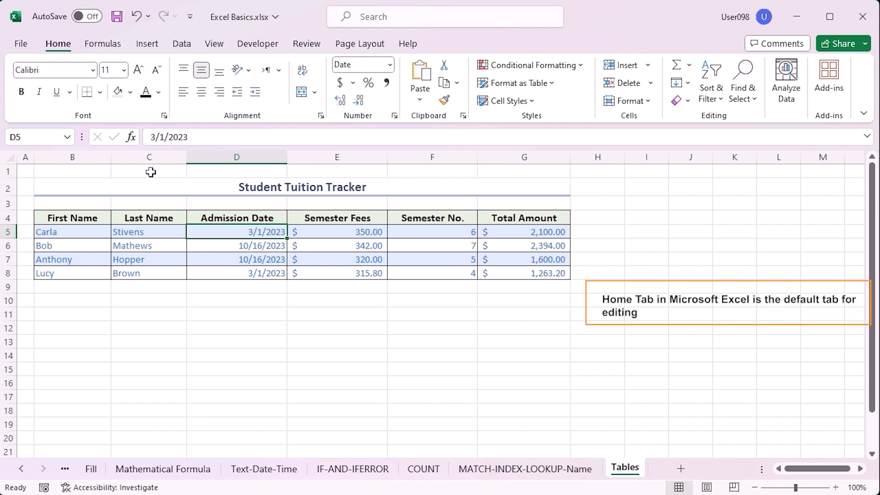
Step: Create a PivotTable from B4:G8 and place it on the existing worksheet at cell B10
left_click(153, 46)
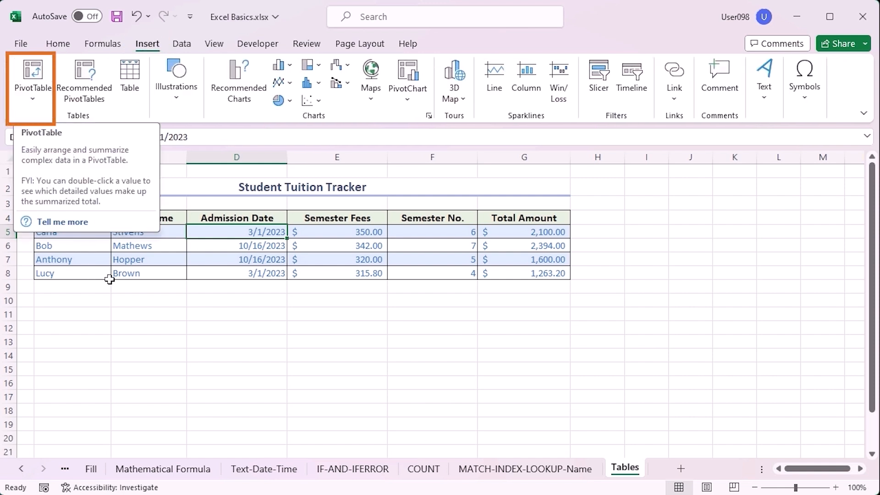
left_click_drag(72, 219, 507, 265)
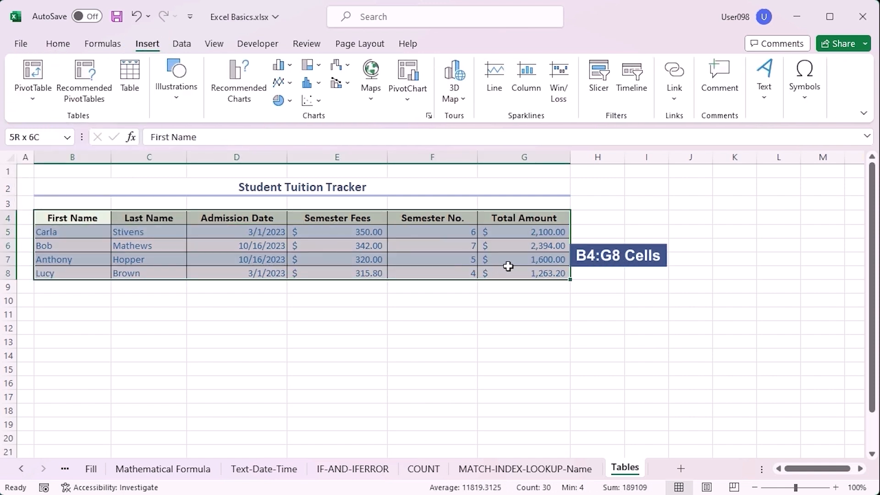
left_click(34, 75)
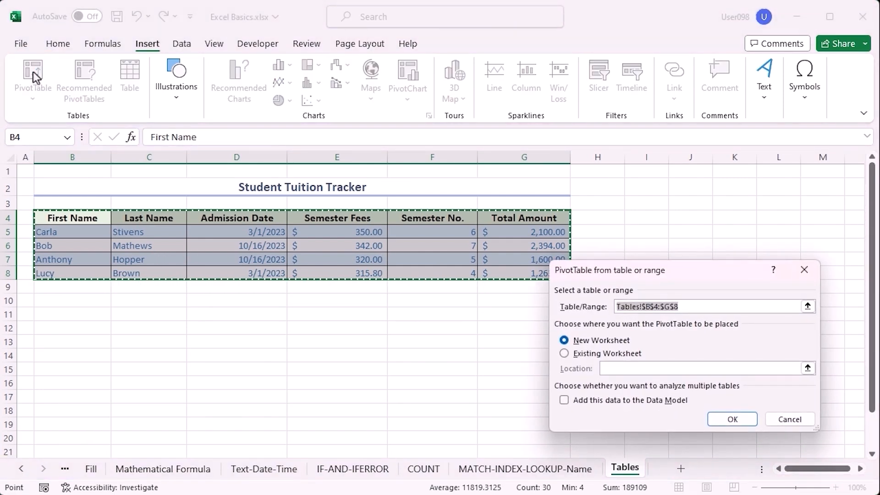
left_click_drag(686, 272, 730, 184)
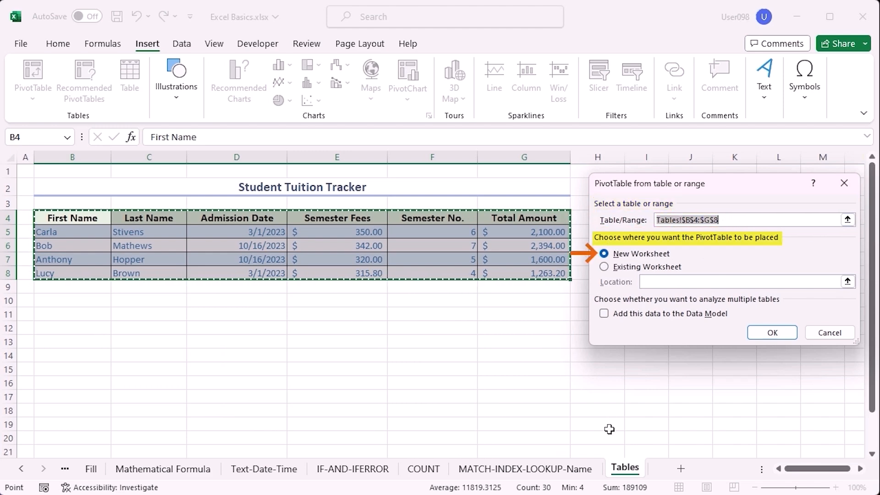
left_click(608, 268)
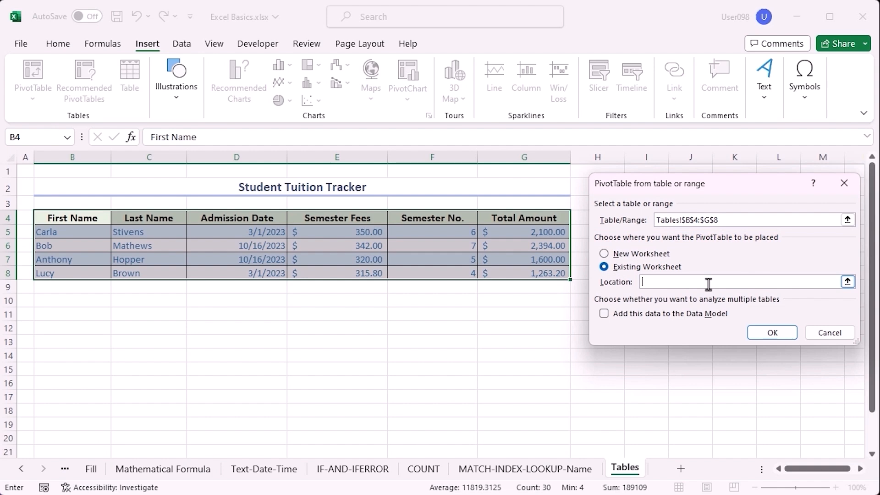
left_click(56, 302)
left_click(772, 333)
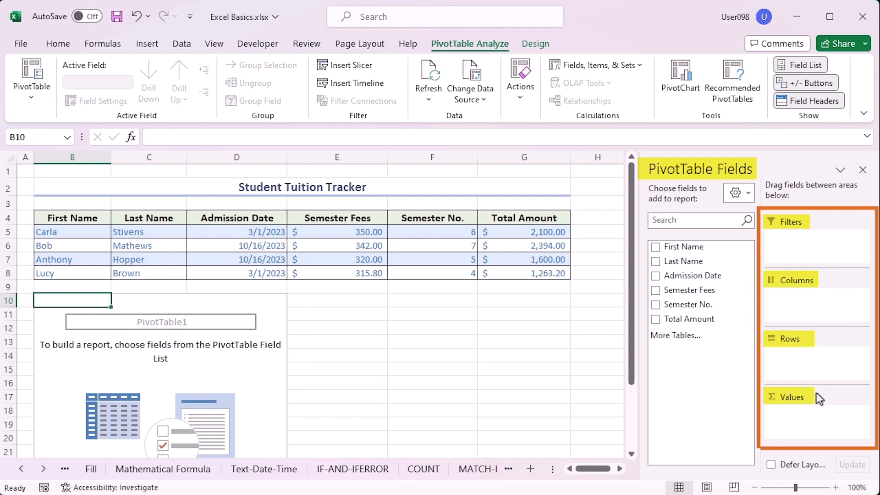
Step: Replace a trial Semester Fees row field with Semester No., and add Total Amount to the values and First Name to the columns
mouse_move(664, 292)
left_mouse_down()
mouse_move(811, 381)
mouse_move(809, 374)
left_mouse_up()
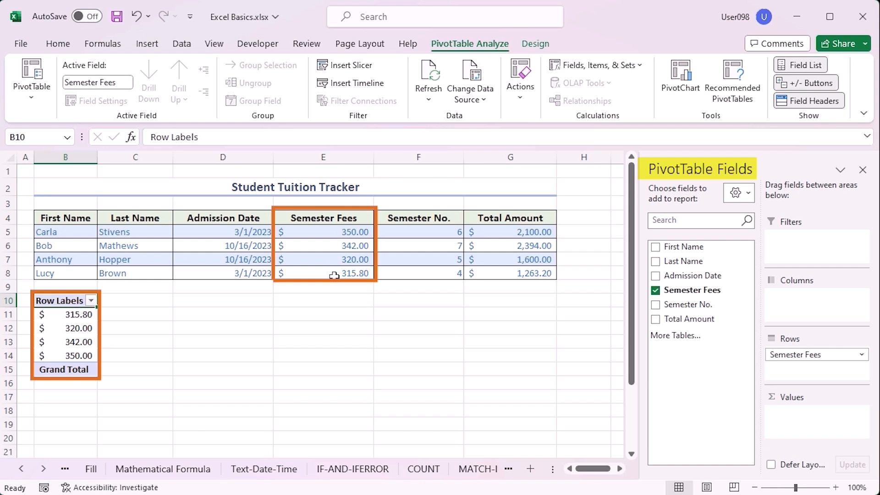
left_click_drag(811, 355, 687, 379)
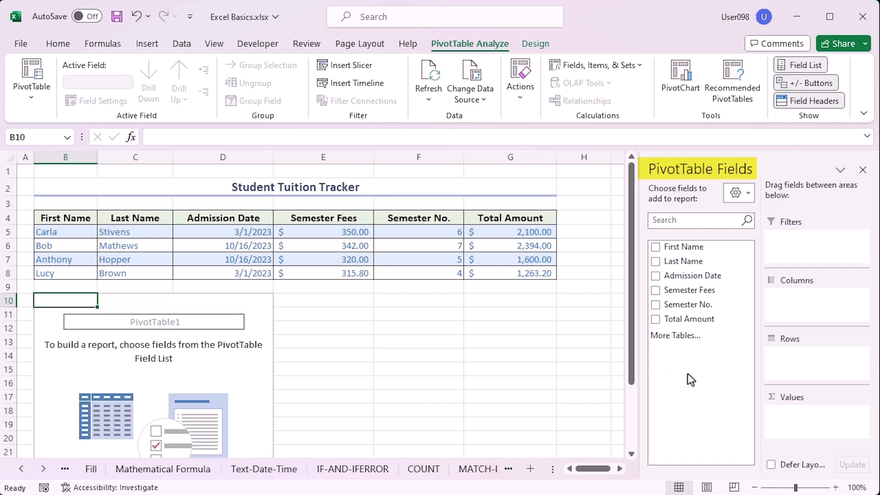
left_click_drag(687, 305, 822, 367)
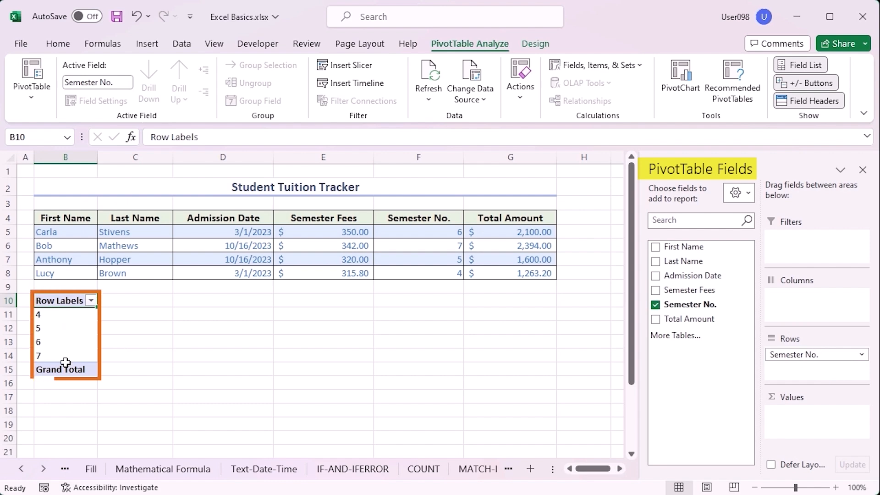
left_click_drag(677, 319, 814, 431)
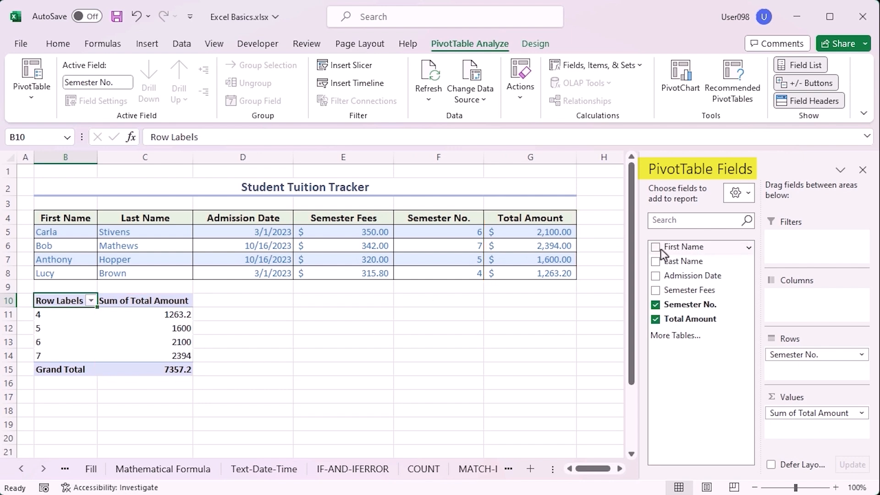
left_click_drag(658, 251, 815, 300)
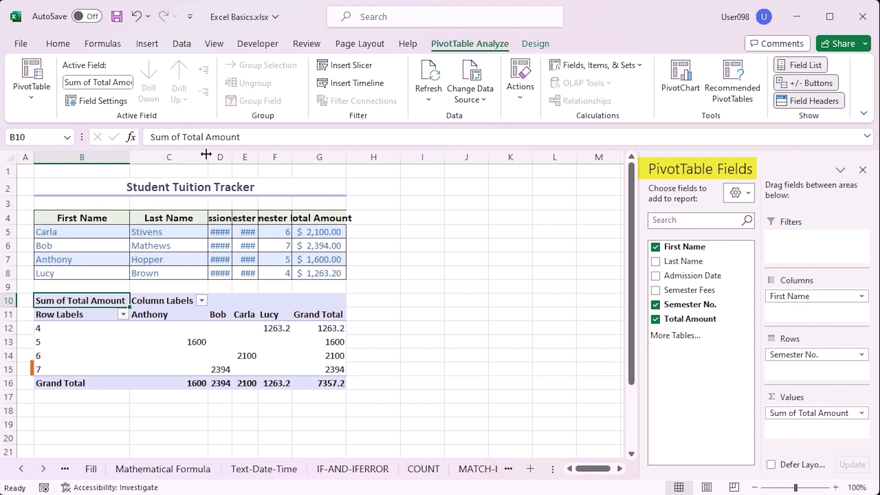
Step: Autofit the widths of columns D to G
left_click_drag(220, 157, 344, 157)
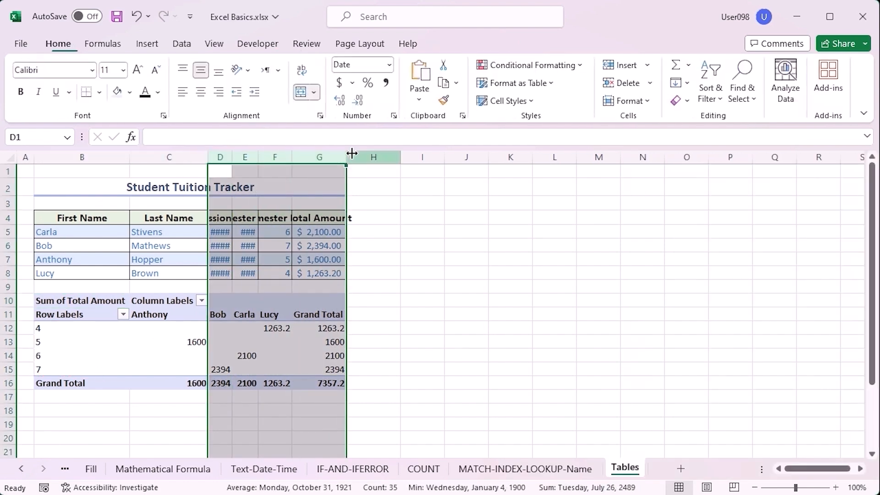
double_click(345, 158)
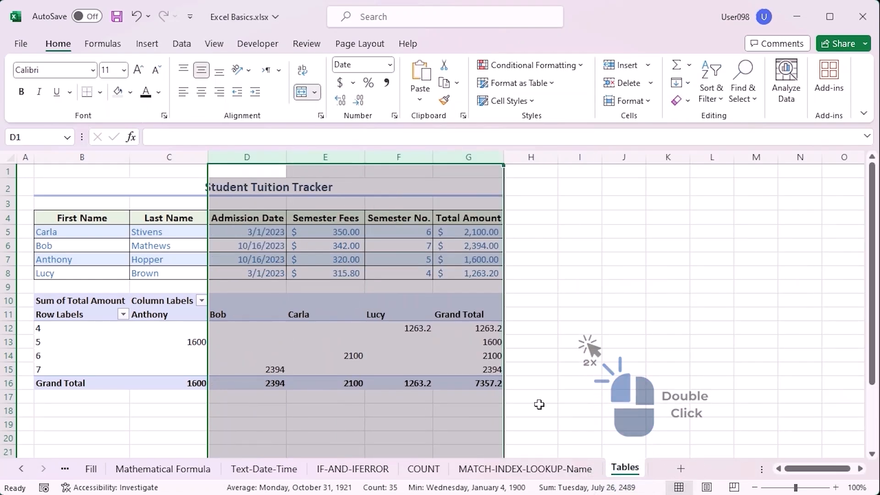
left_click(540, 409)
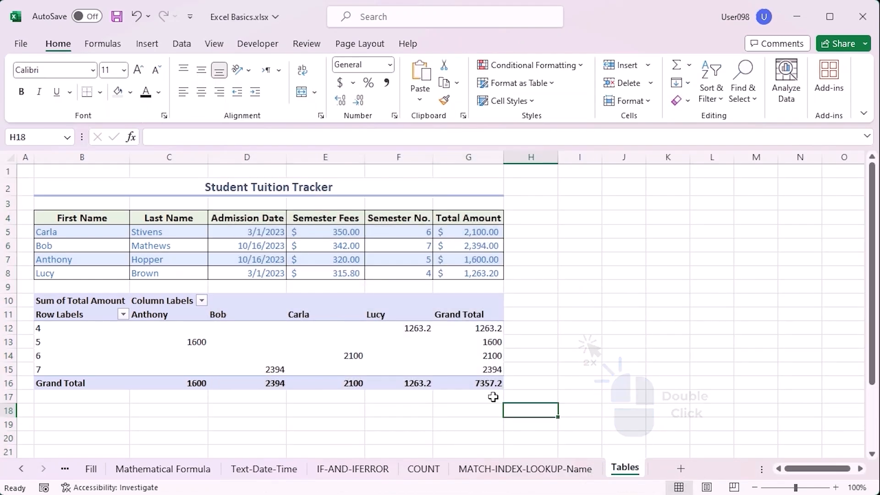
Step: View the PivotTable's analysis options and apply the light grey PivotTable style to it
left_click(398, 307)
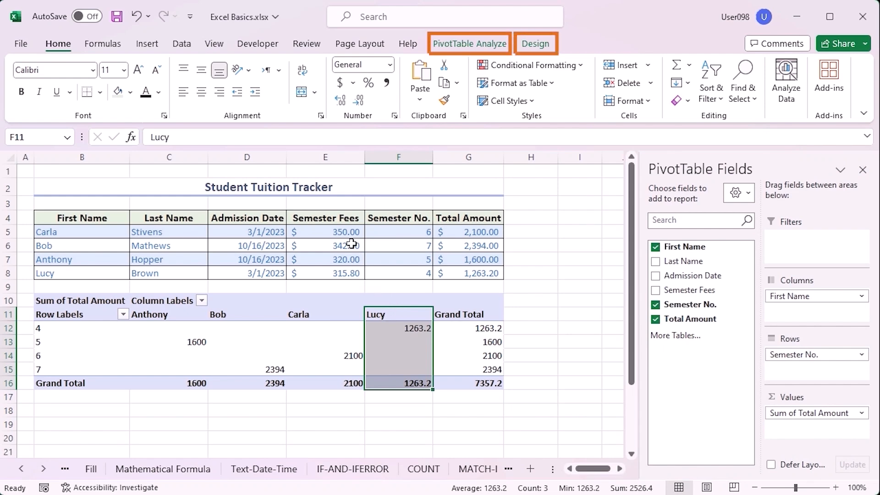
left_click(488, 48)
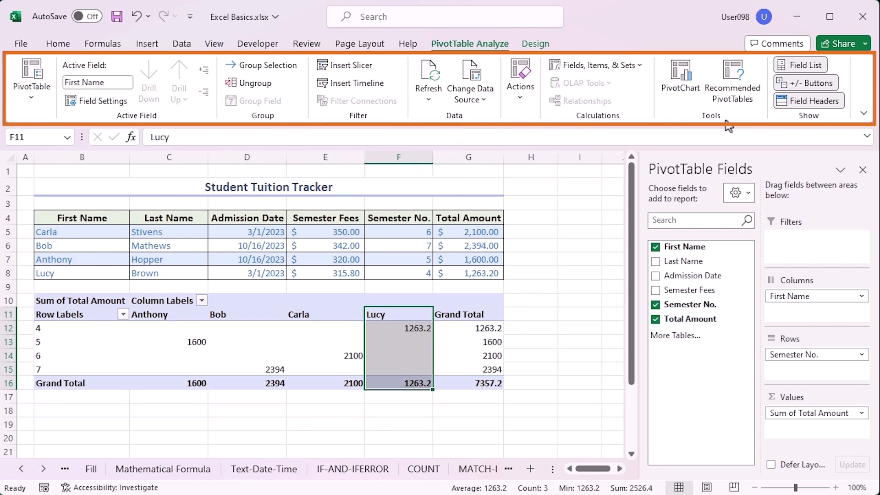
left_click(544, 45)
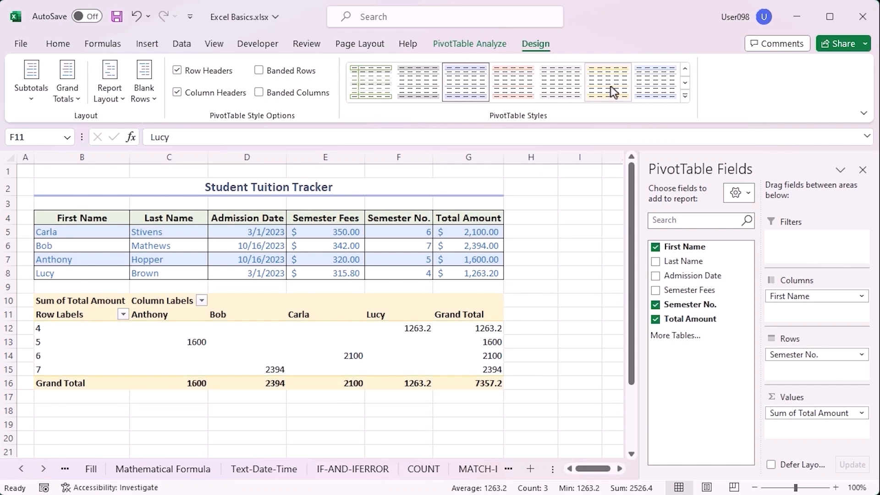
left_click(418, 84)
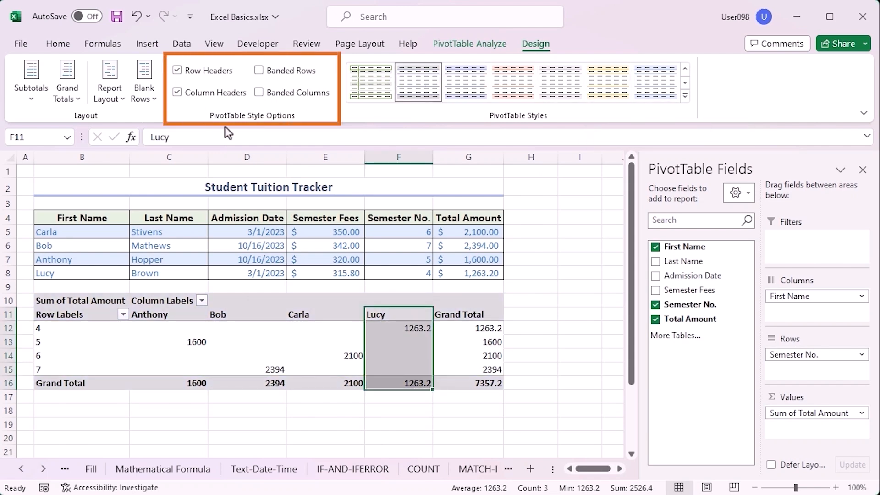
Step: Turn the PivotTable's row headers and column headers off and back on
left_click(177, 71)
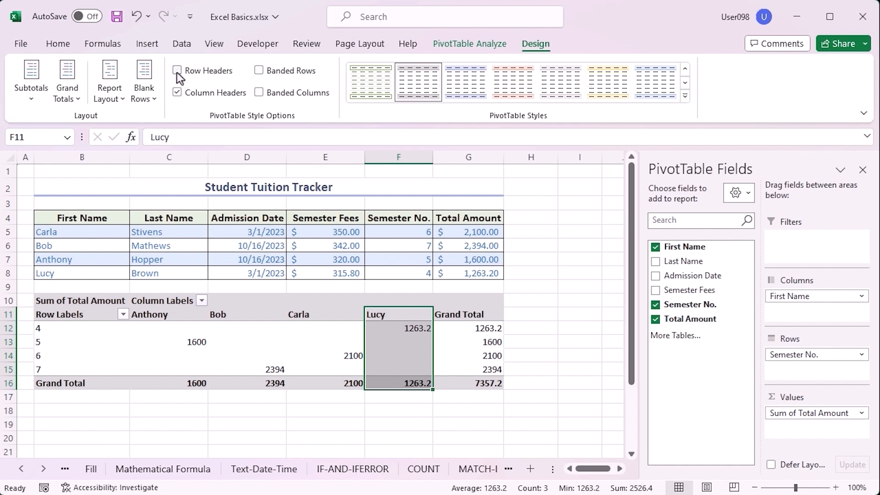
left_click(177, 92)
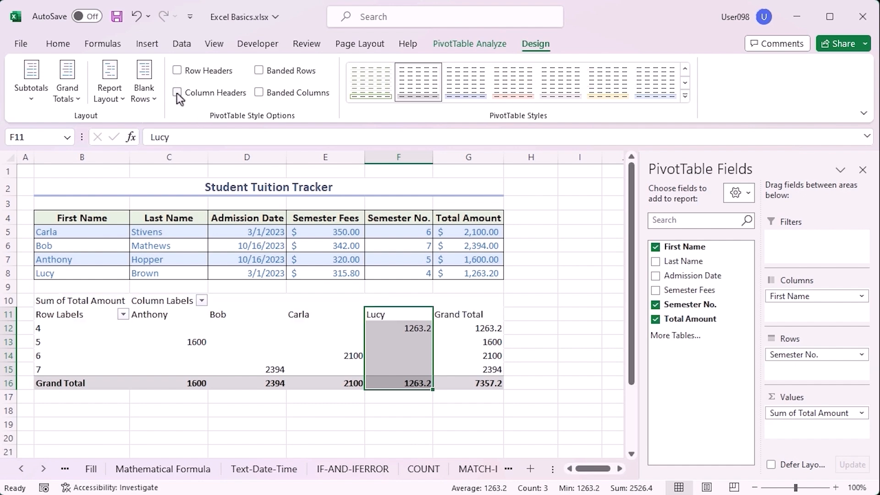
left_click(176, 93)
left_click(178, 69)
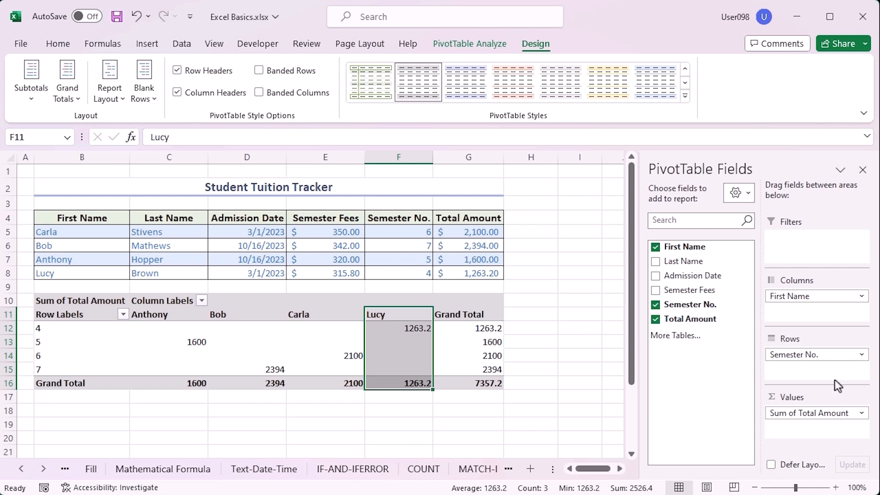
Step: Add Admission Date to the PivotTable's columns and expand the Mar and Oct groups, closing the field list
left_click_drag(682, 275, 803, 297)
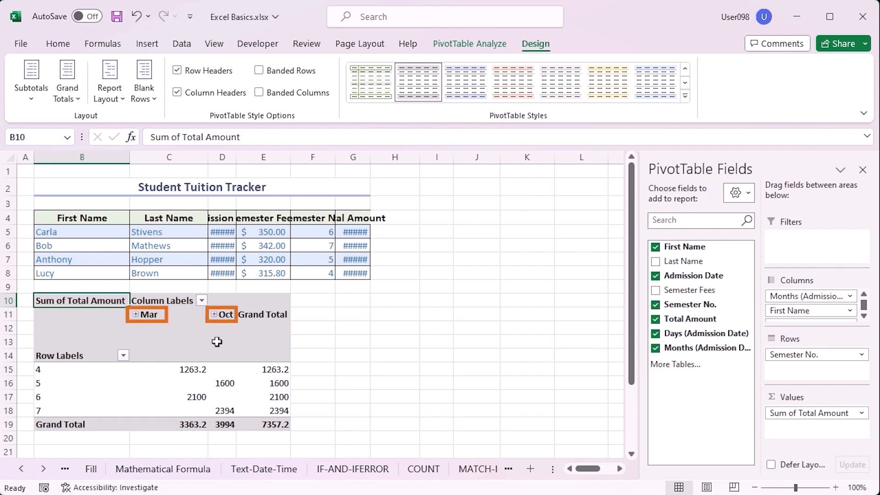
double_click(237, 157)
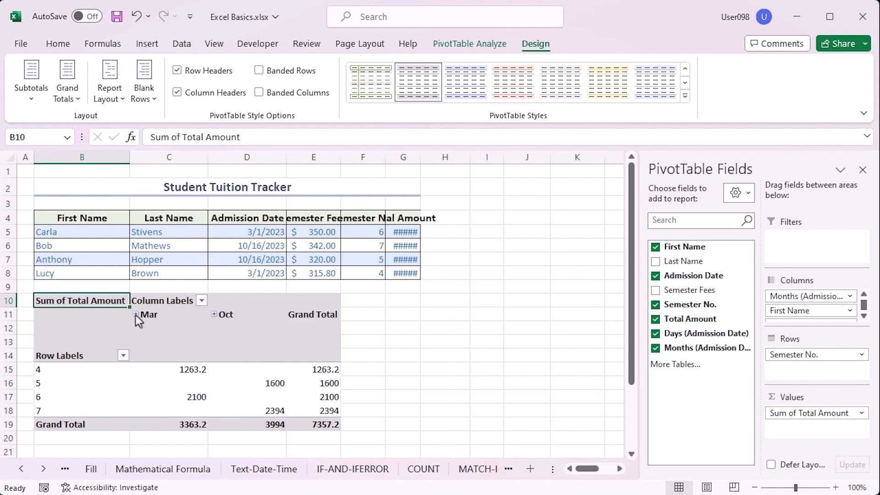
left_click(135, 315)
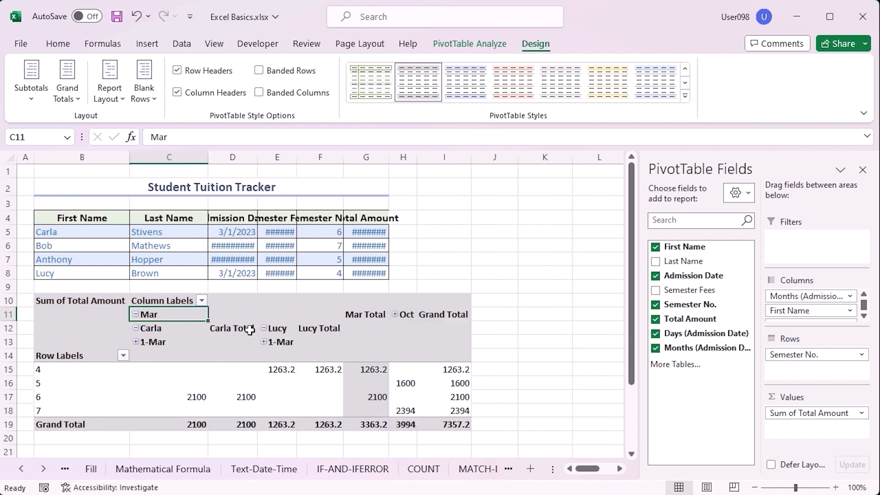
left_click(395, 314)
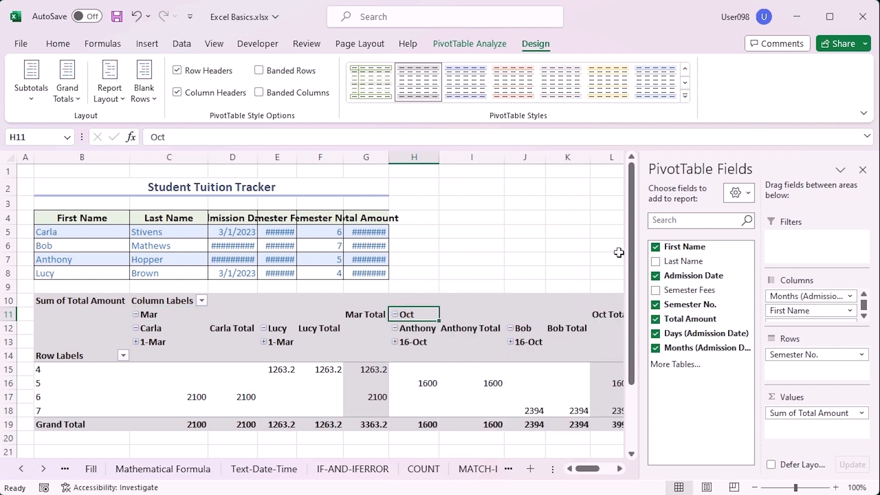
left_click(862, 170)
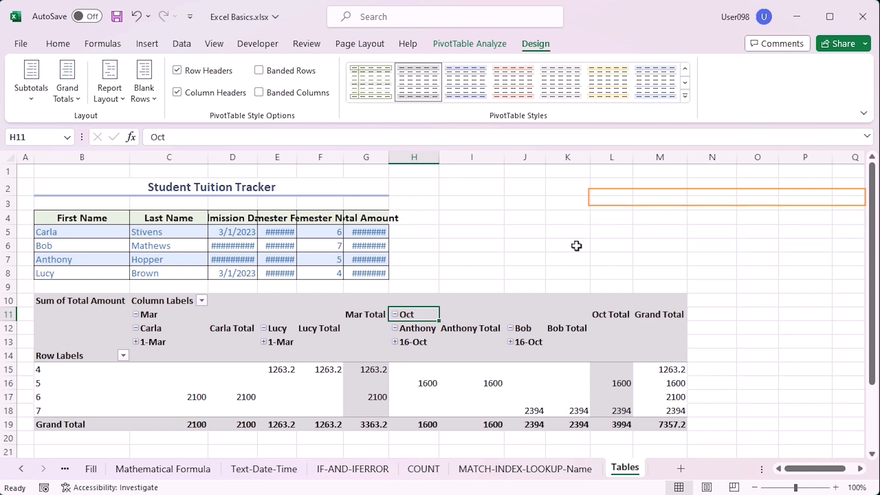
Step: Insert a rectangle with rounded diagonal corners, about 0.83" high and 1.76" wide, beside the tuition table in columns H to J
left_click(155, 45)
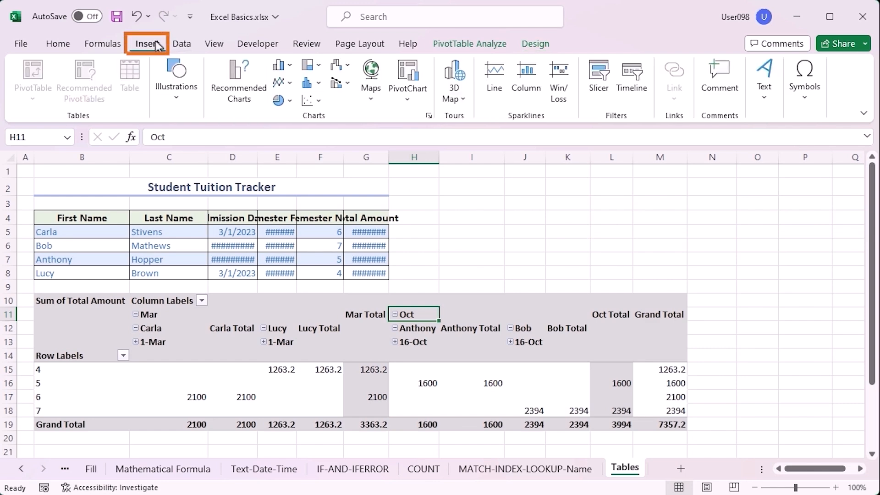
left_click(188, 100)
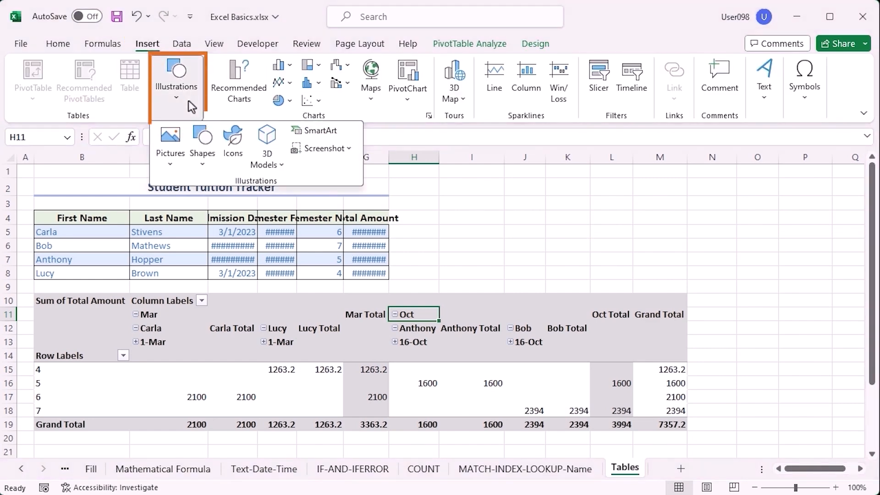
left_click(171, 165)
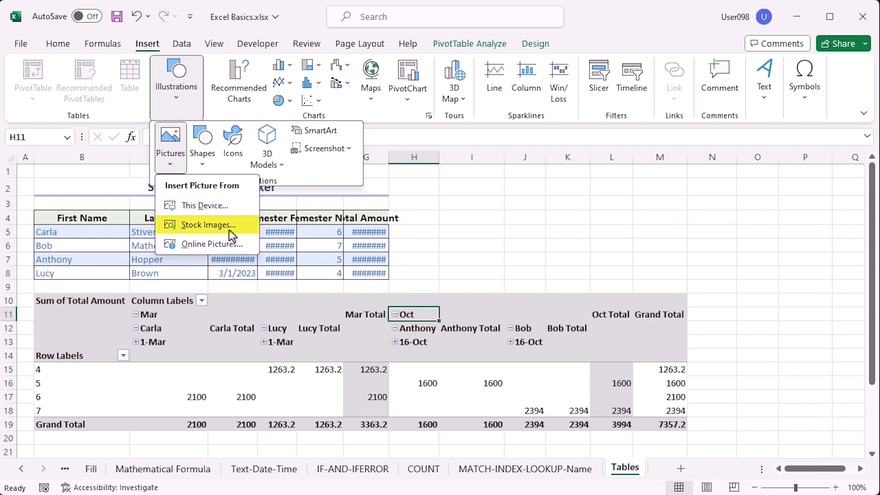
left_click(207, 161)
left_click(207, 159)
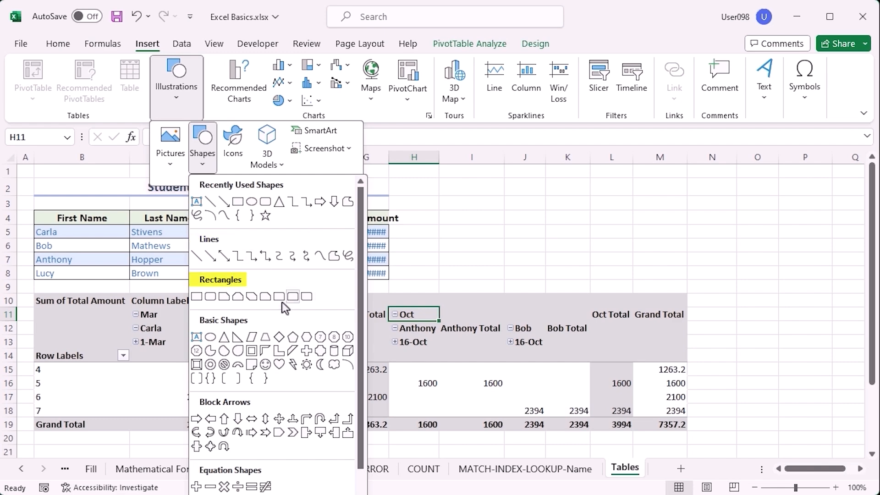
left_click(307, 296)
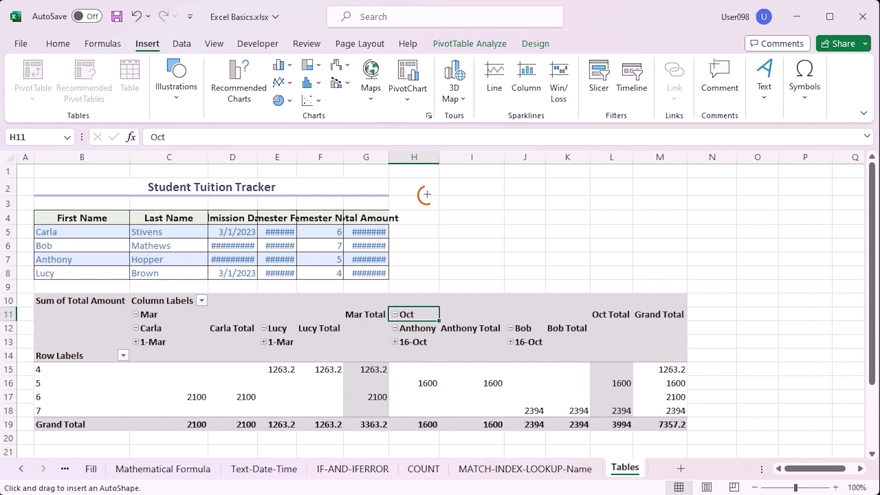
left_click_drag(426, 194, 543, 249)
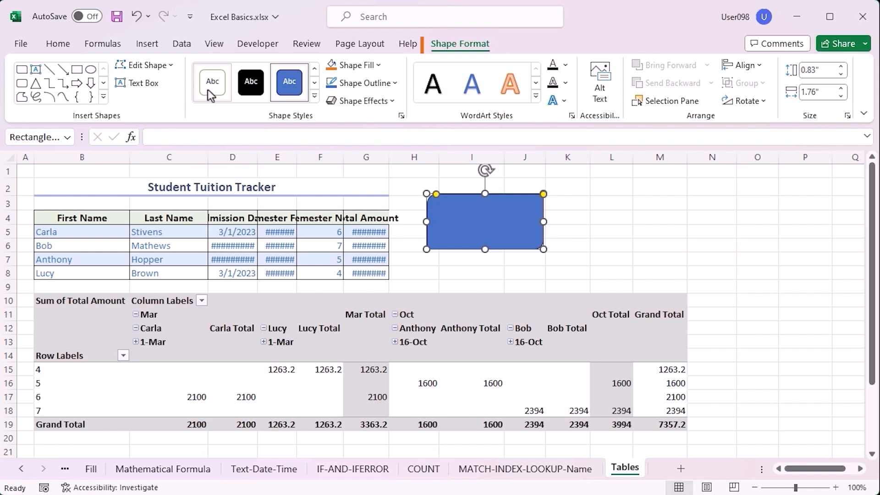
Step: Format the rectangle with the grey gradient theme style, a lighter grey fill and no outline
left_click(314, 96)
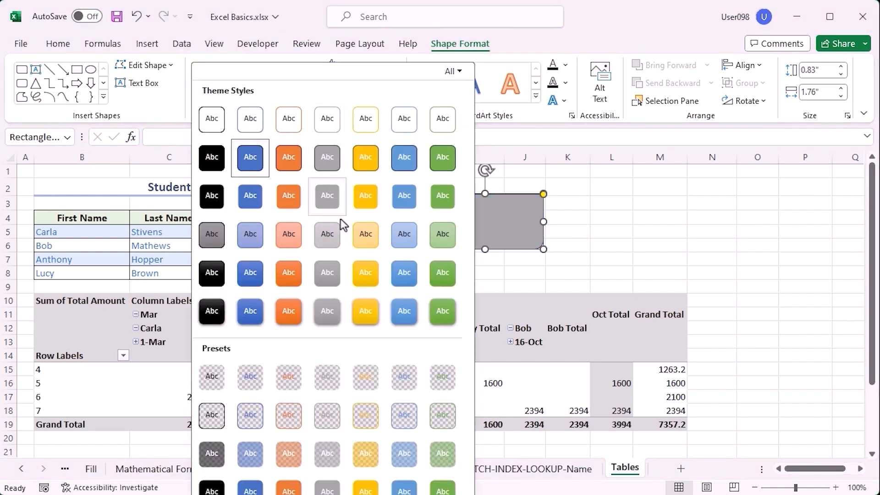
left_click(331, 273)
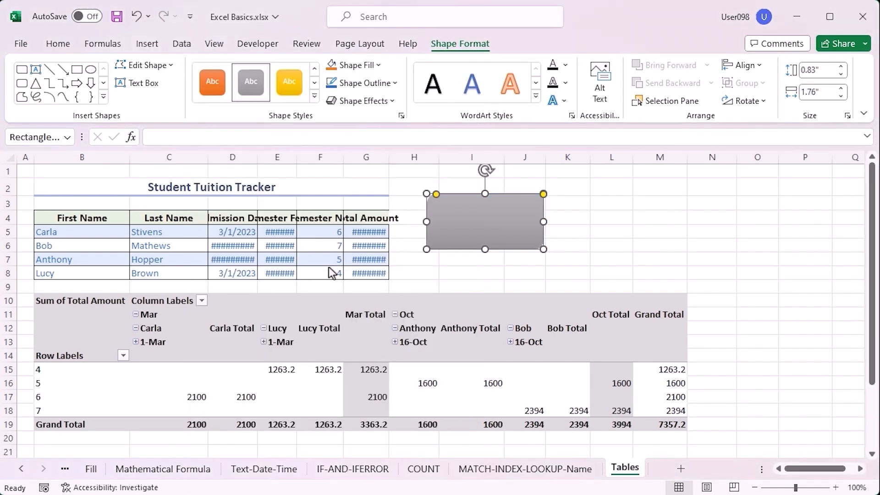
left_click(380, 65)
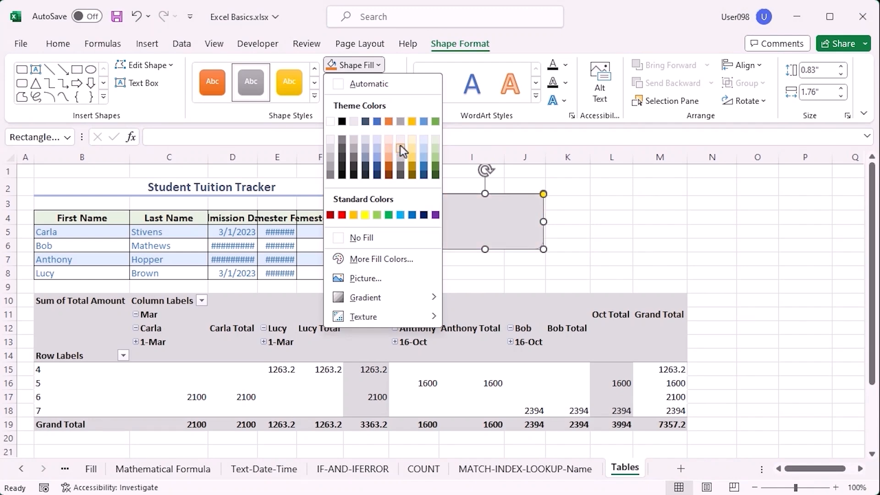
left_click(402, 147)
left_click(394, 83)
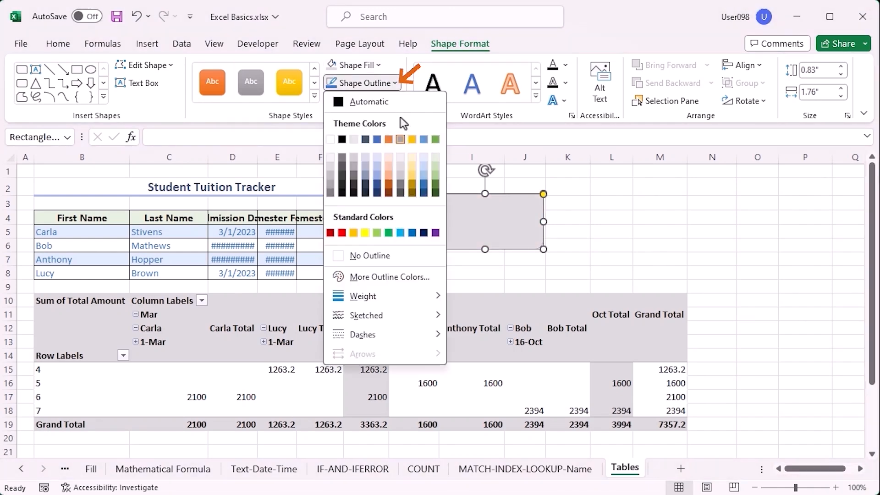
left_click(383, 255)
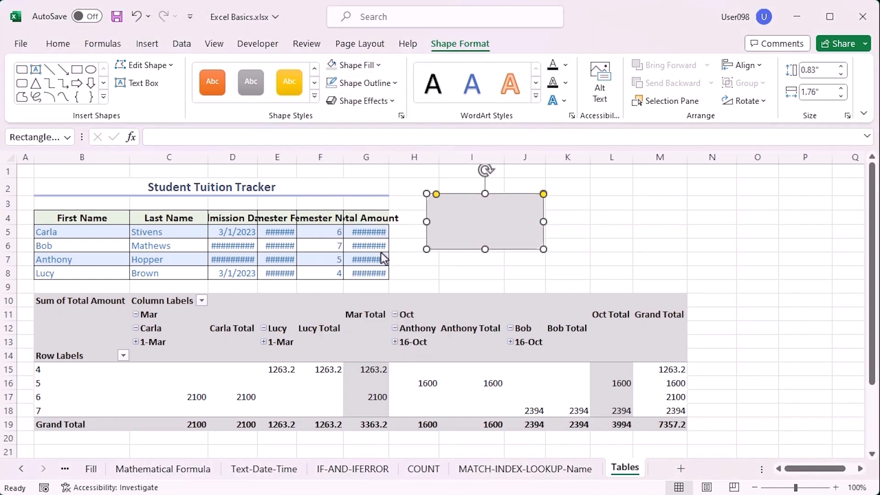
Step: View the available shape effects and WordArt styles for the rectangle
left_click(394, 102)
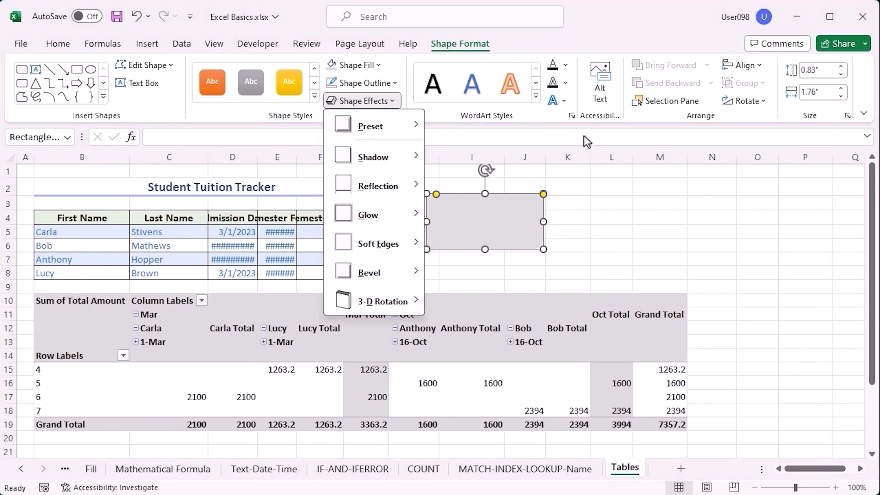
left_click(535, 96)
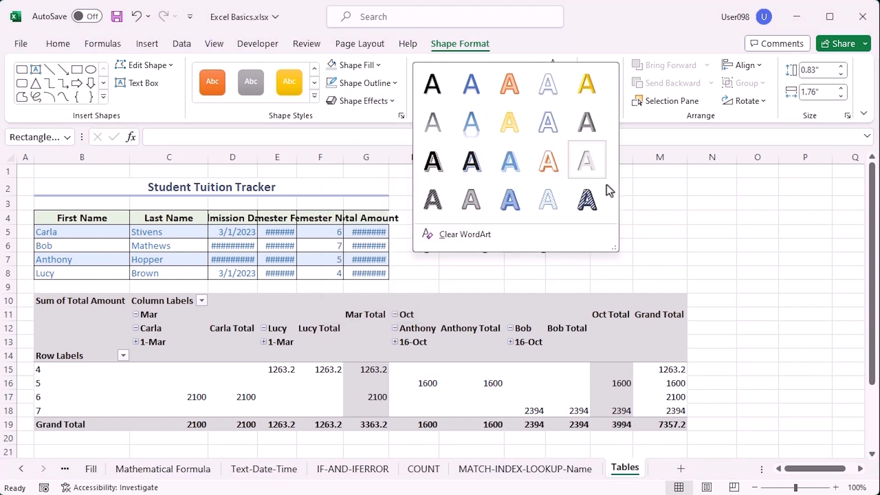
left_click(632, 237)
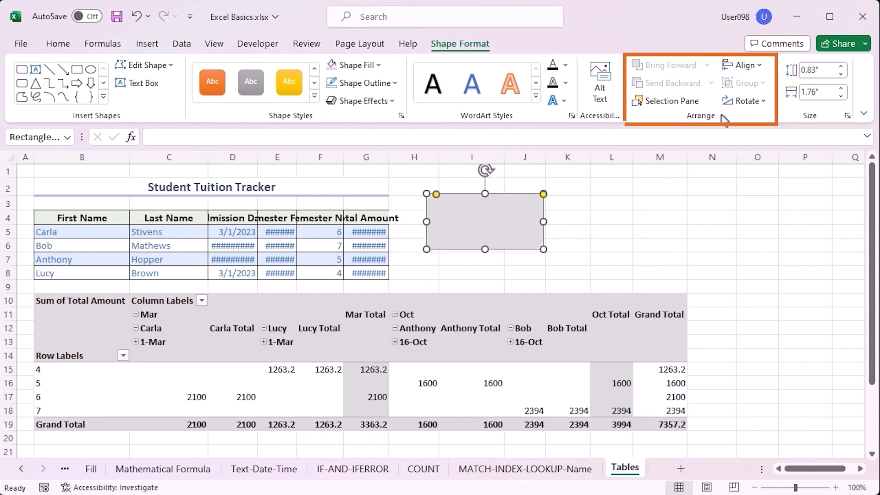
Step: Insert a Basic Block List SmartArt graphic and place it at a smaller size in columns L to Q, beside the rectangle
left_click(147, 44)
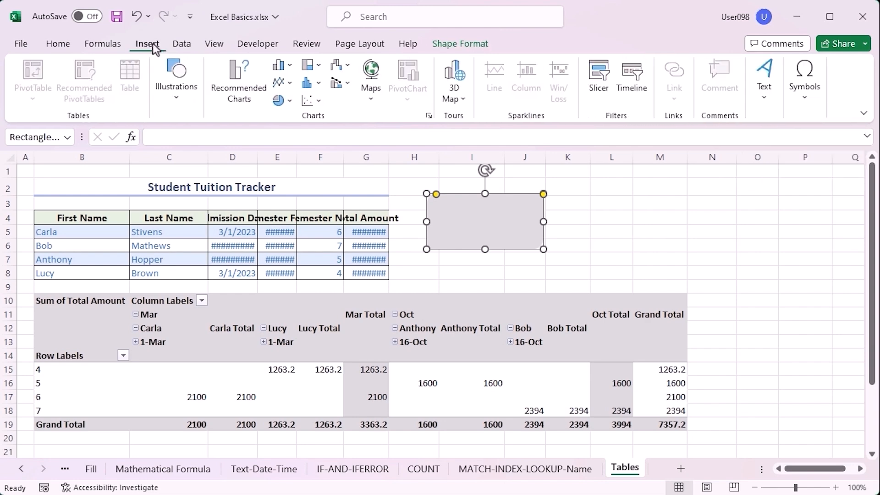
left_click(192, 94)
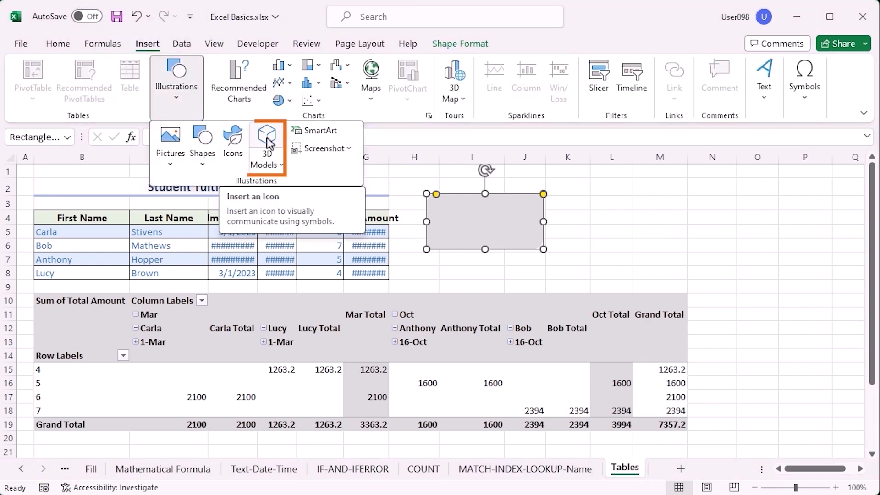
left_click(329, 133)
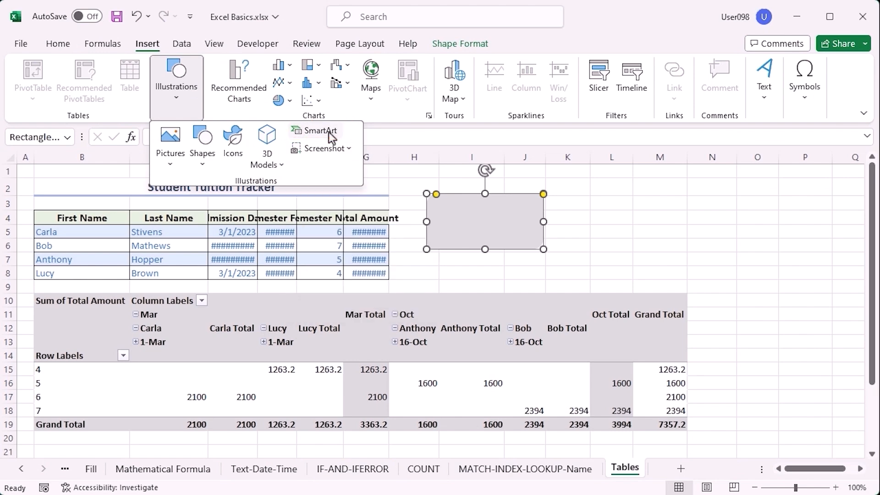
left_click(248, 239)
left_click(257, 304)
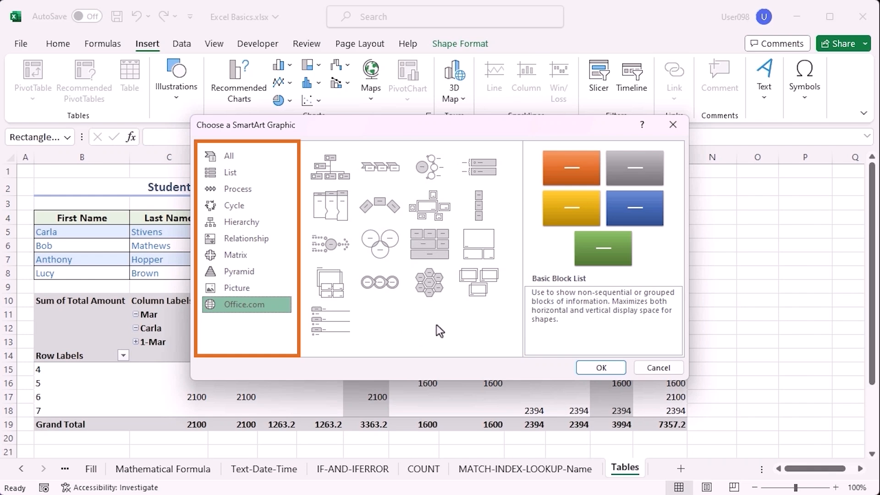
left_click(601, 367)
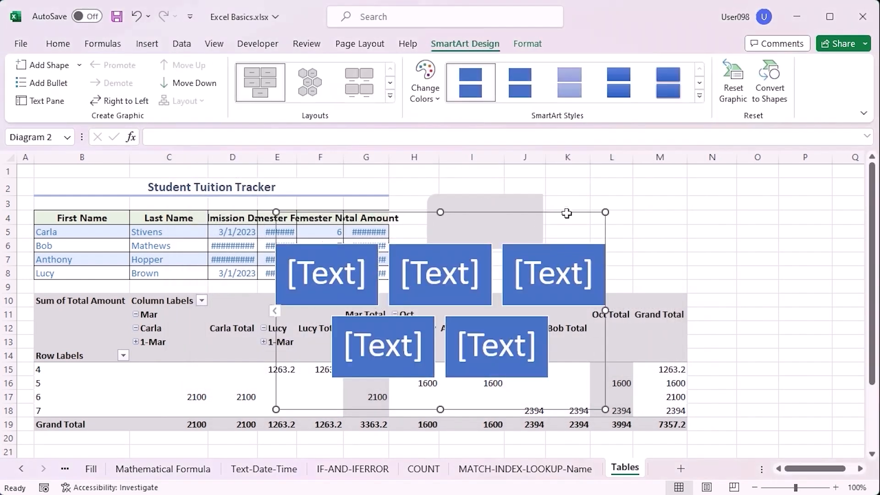
left_click_drag(680, 265, 819, 179)
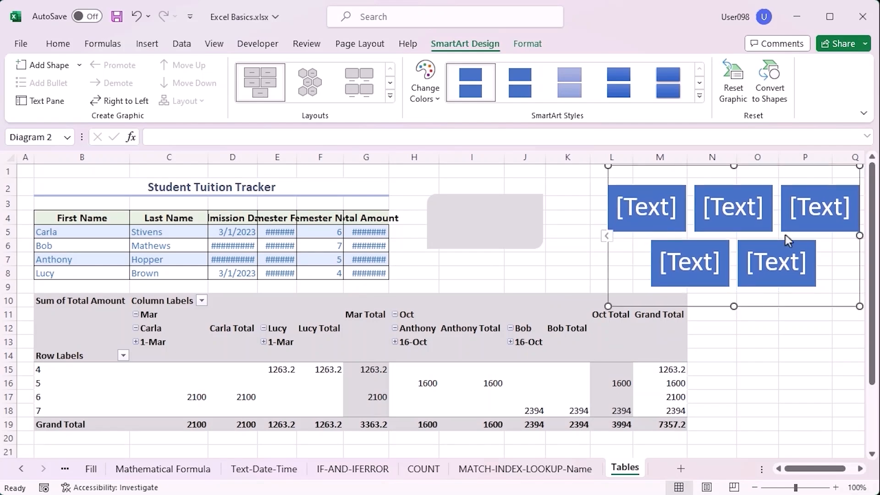
left_click(773, 337)
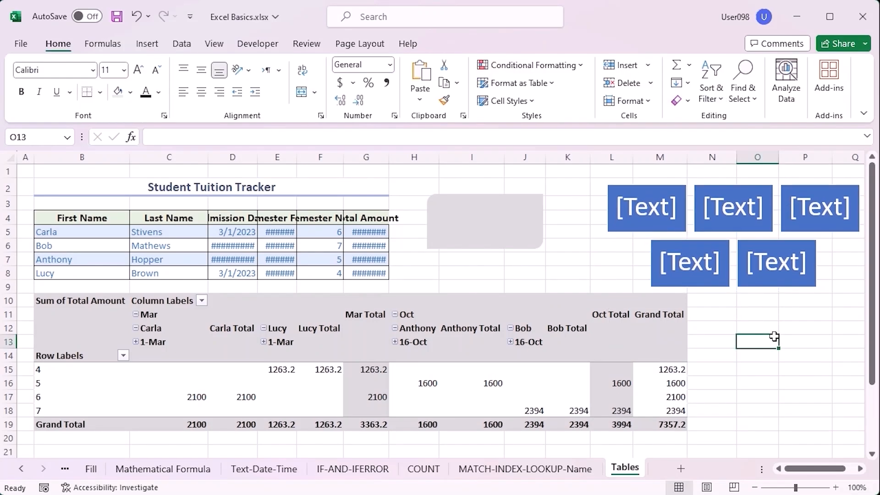
Step: On the Charts-Text-Symbol sheet, insert a 2-D clustered column chart of First Name, Semester Fees and Total Amount, placed over columns J to Q
left_click(155, 47)
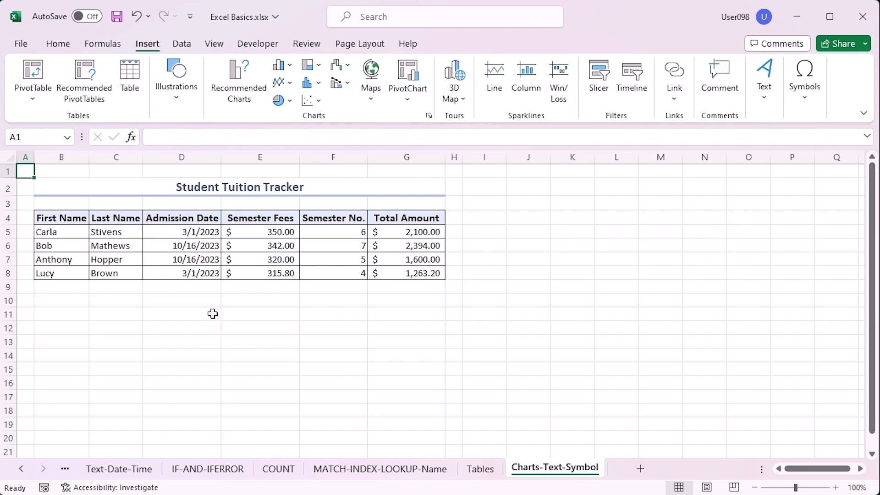
left_click_drag(67, 219, 57, 273)
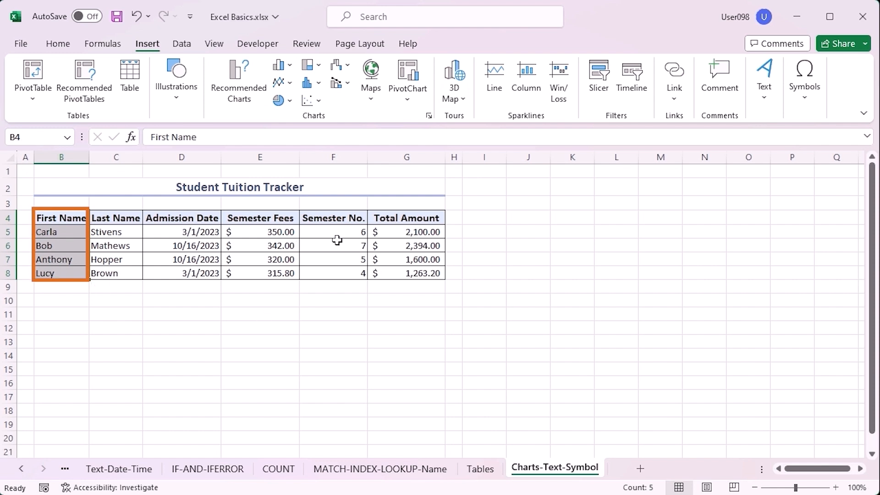
left_click_drag(269, 219, 266, 273)
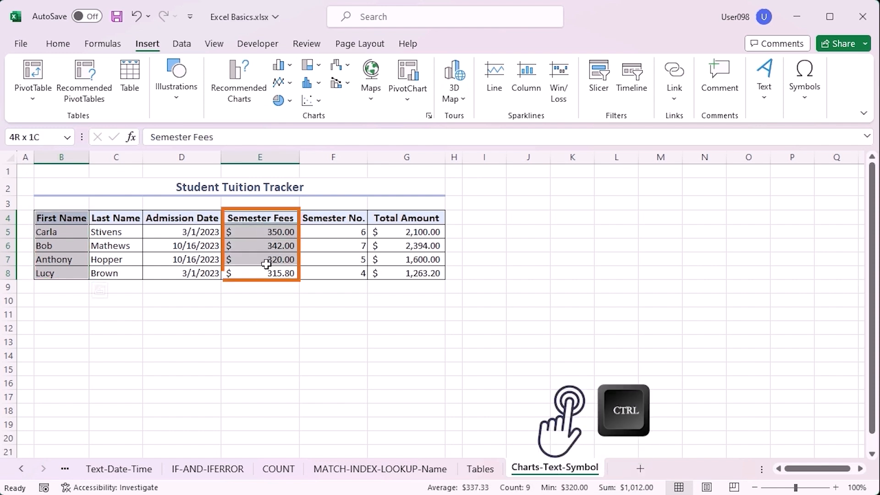
left_click_drag(416, 217, 421, 273)
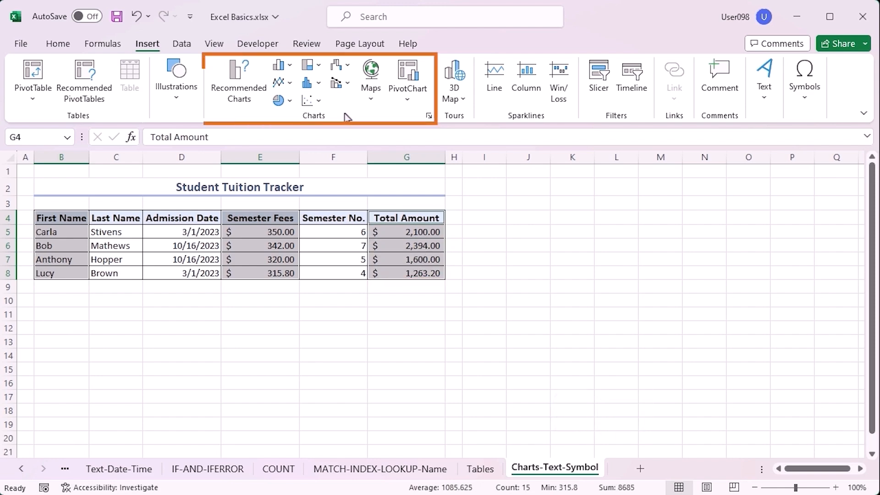
left_click(278, 66)
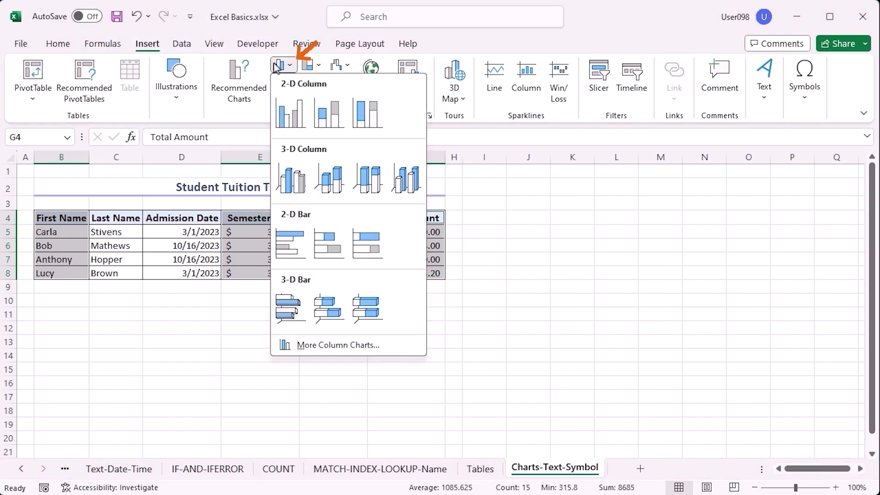
left_click(288, 120)
left_click_drag(508, 234, 749, 195)
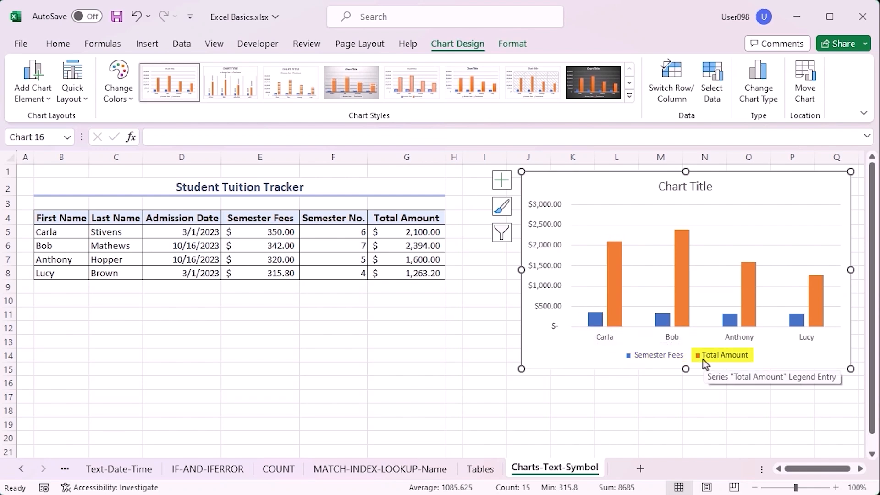
Step: Change the chart's title to "Tracker Chart"
left_click(697, 187)
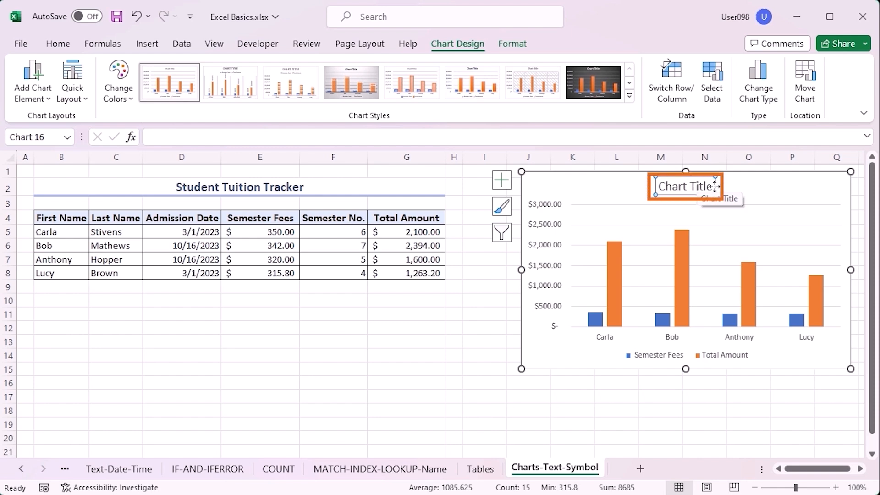
left_click_drag(713, 187, 660, 185)
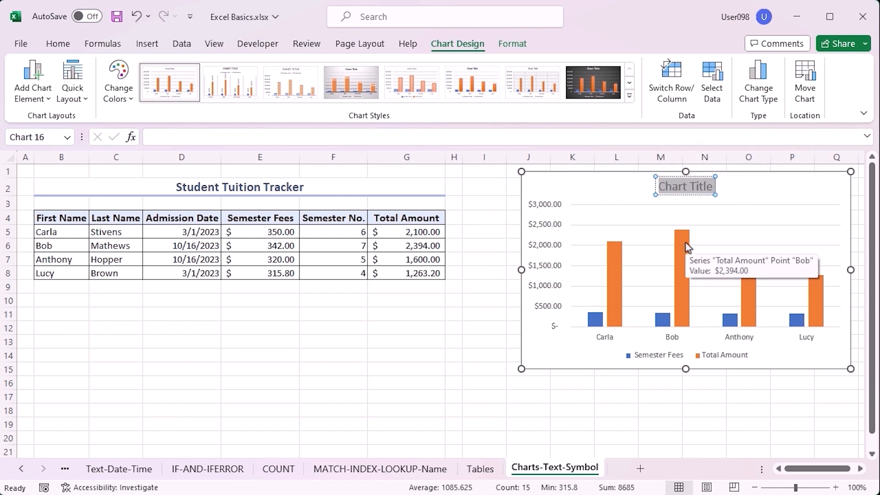
type("Tracker")
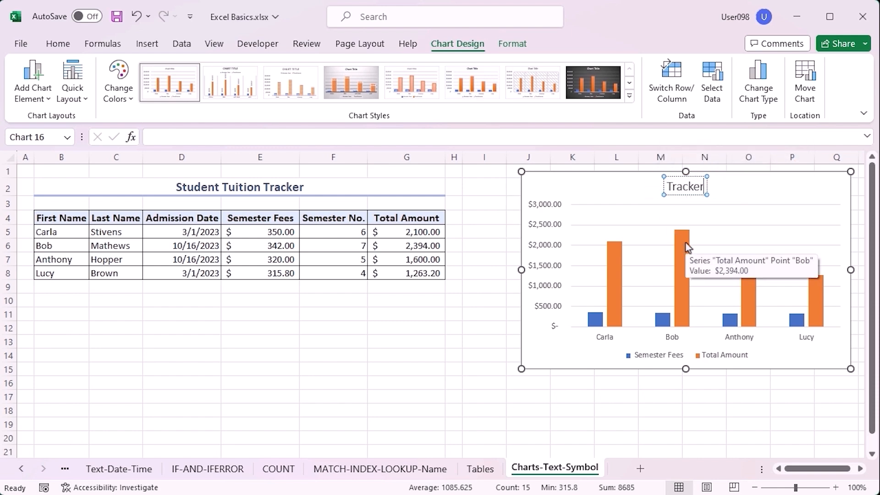
type(" Chart")
left_click(713, 227)
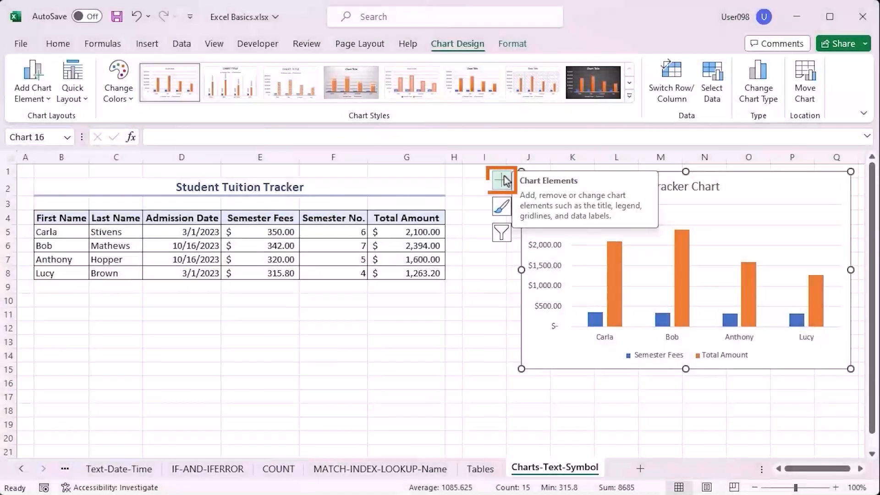
Step: Add axis titles, data labels and a data table to the column chart
left_click(504, 180)
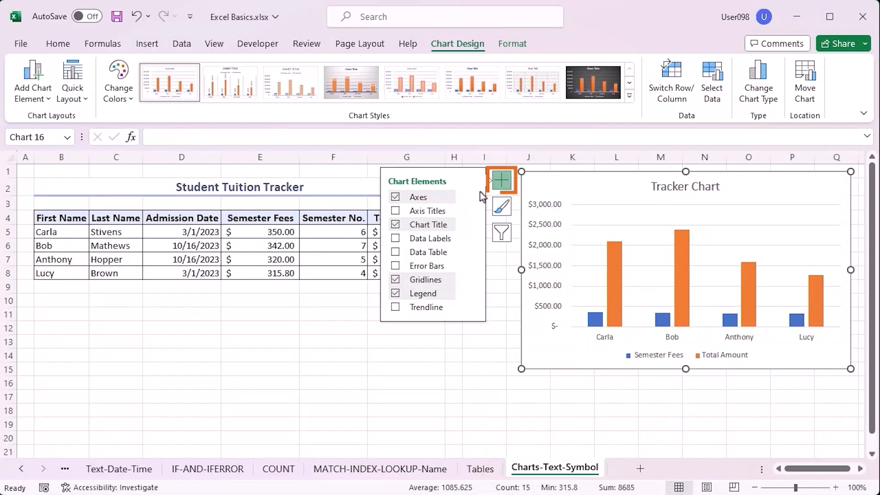
left_click(394, 211)
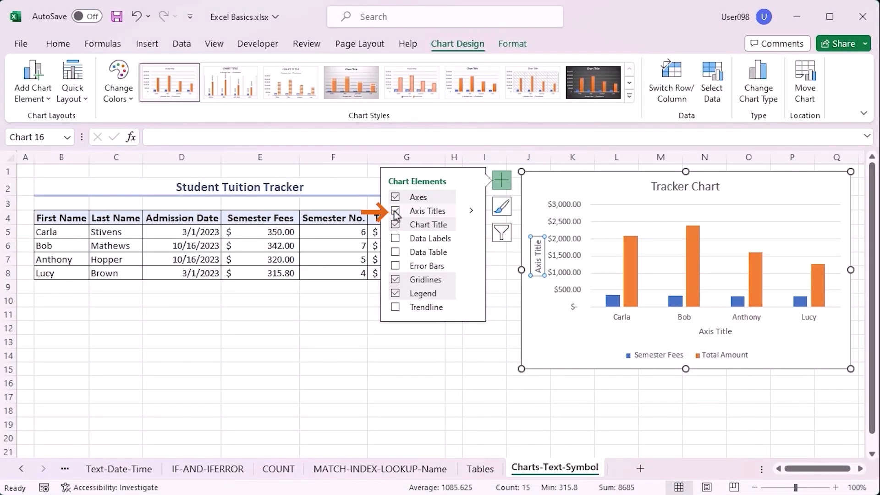
left_click(395, 239)
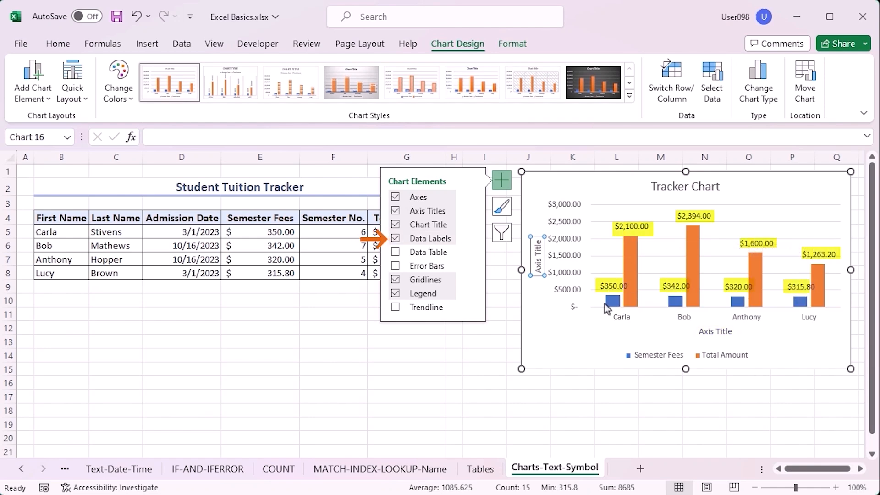
left_click(396, 253)
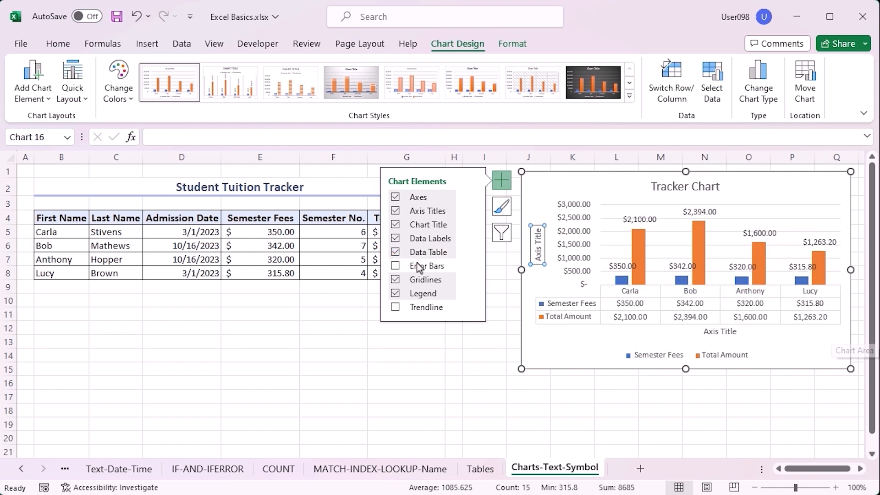
Step: Remove the data table and the gridlines from the Tracker Chart
left_click(395, 253)
left_click(395, 279)
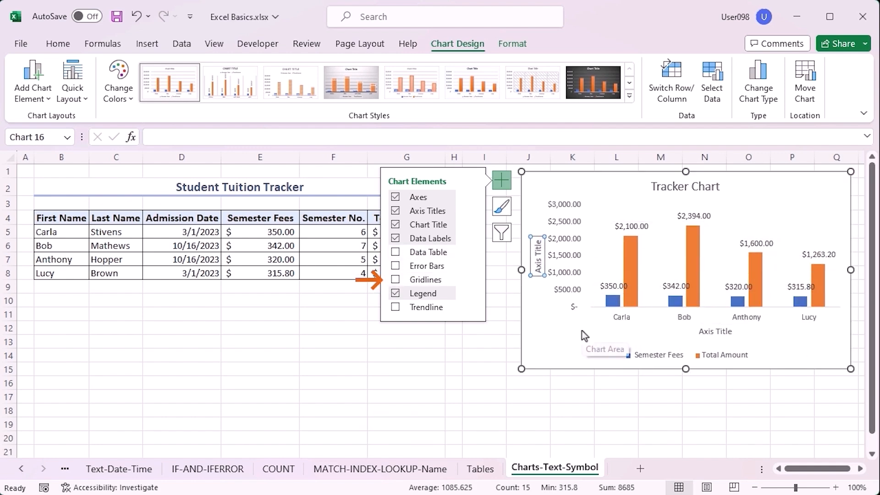
left_click(503, 409)
Step: Insert a 2-D clustered bar chart of First Name, Semester Fees and Total Amount below the table and widen it to about 7.97"
left_click_drag(61, 218, 60, 271)
left_click_drag(259, 218, 270, 260, "ctrl")
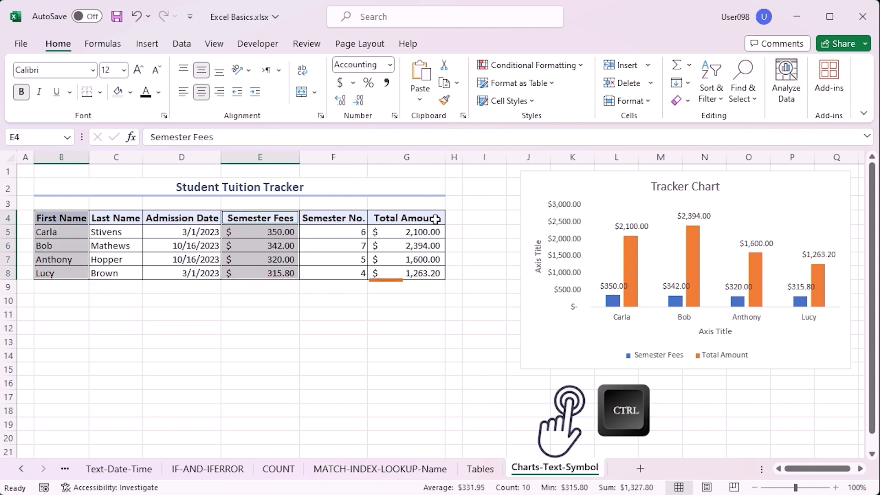
left_click_drag(435, 219, 426, 273, "ctrl")
left_click(148, 44)
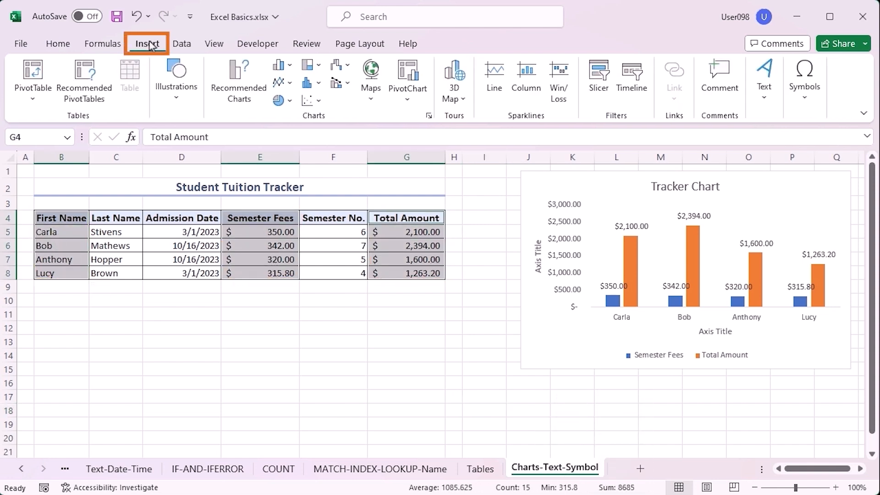
left_click(282, 64)
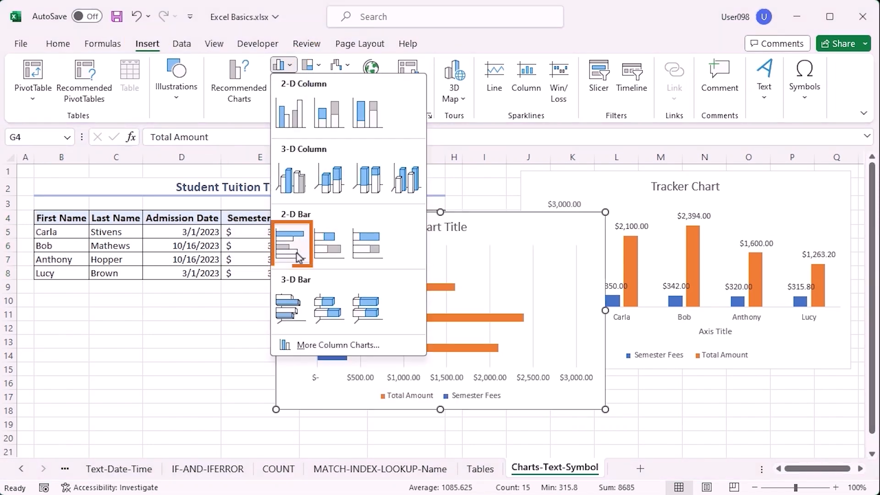
left_click(292, 240)
left_click_drag(483, 221, 191, 285)
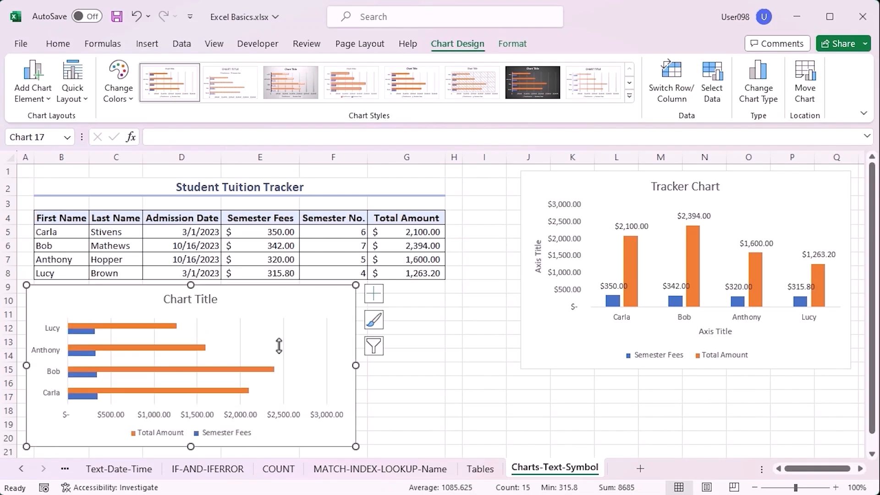
mouse_move(350, 365)
left_mouse_down()
mouse_move(580, 356)
mouse_move(550, 363)
left_mouse_up()
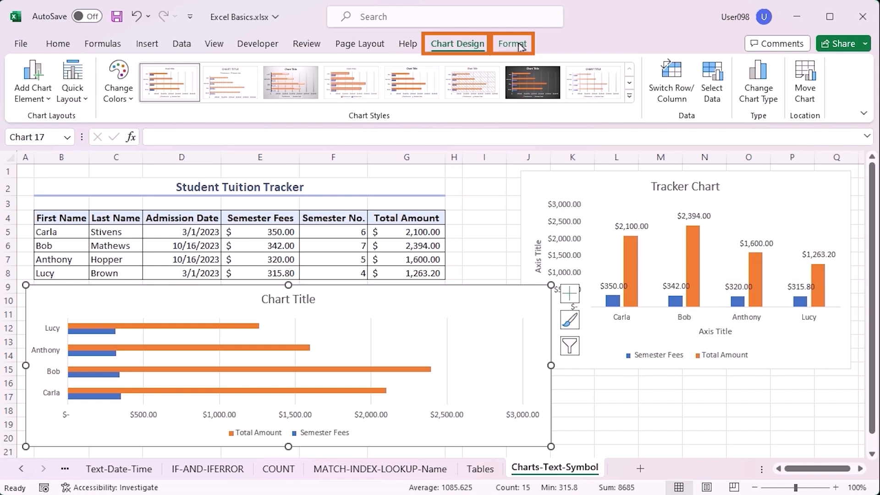
Step: Look through the chart styles, color palettes and formatting options available for the bar chart
left_click(628, 98)
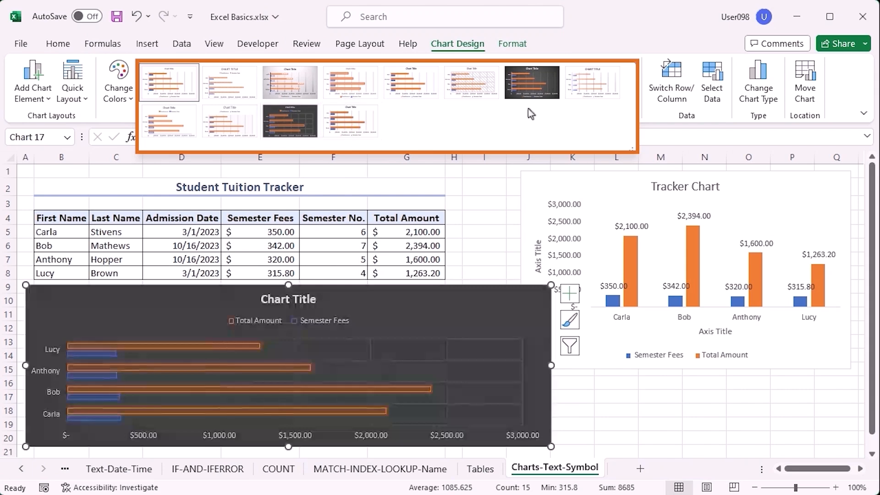
left_click(118, 92)
left_click(120, 96)
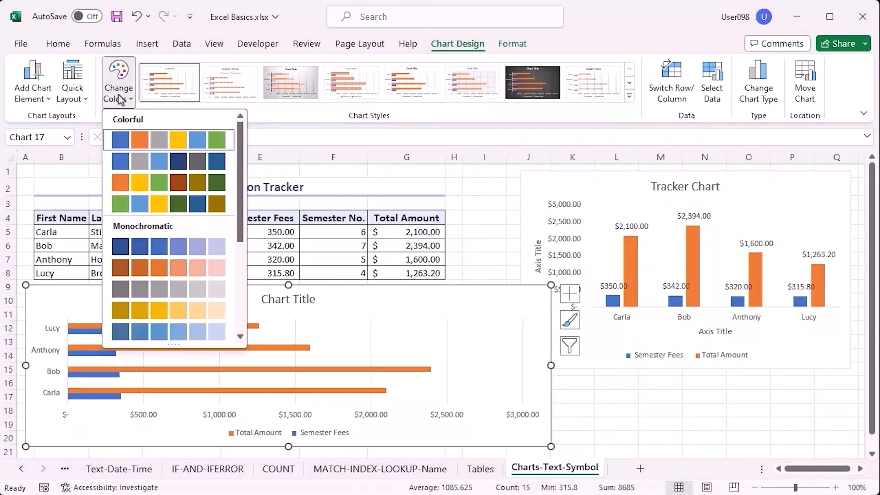
left_click(672, 113)
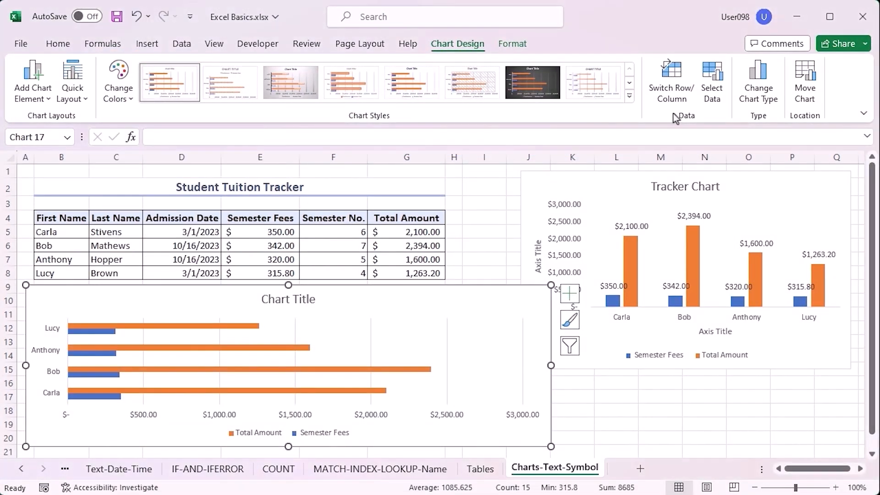
left_click(523, 44)
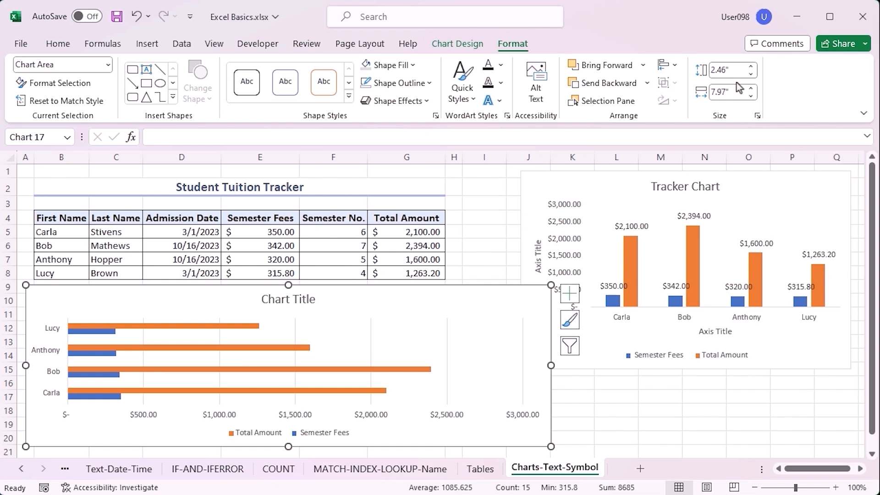
Step: Delete the bar chart and the Tracker Chart from the sheet
left_click(485, 218)
left_click(504, 292)
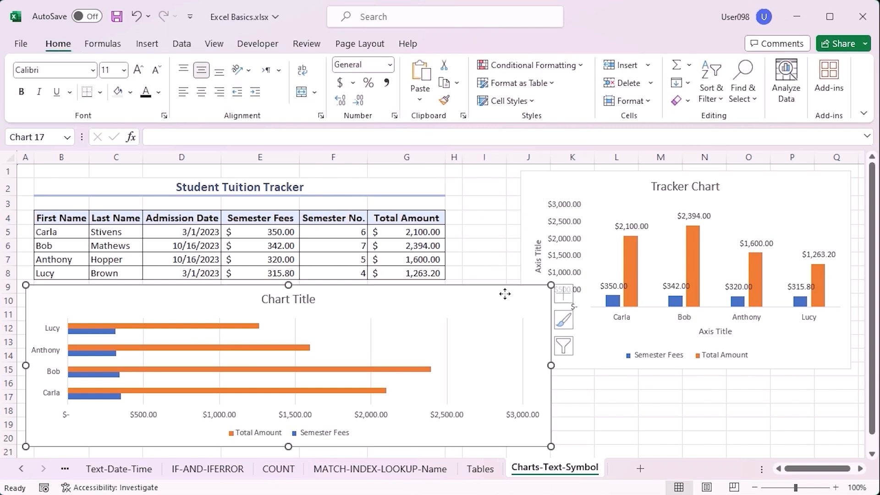
key("Delete")
left_click(611, 188)
key("Delete")
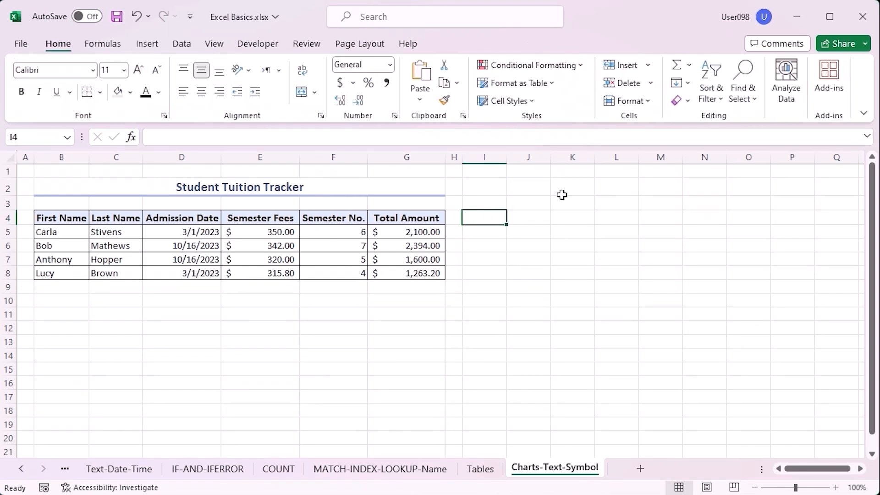
Step: Insert a 2-D line chart of First Name, Semester Fees and Total Amount, placed beside the table from column J onward
left_click_drag(61, 218, 65, 273)
left_click_drag(266, 220, 268, 273)
left_click_drag(415, 210, 415, 273)
left_click(147, 44)
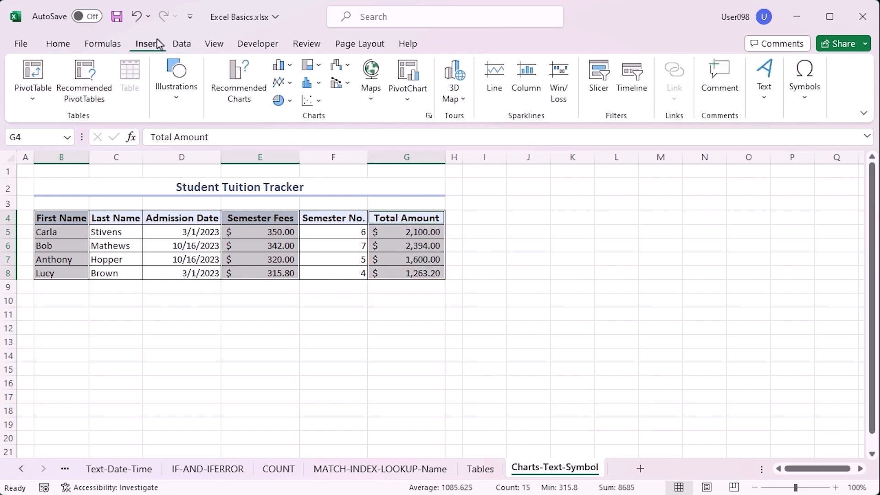
left_click(281, 83)
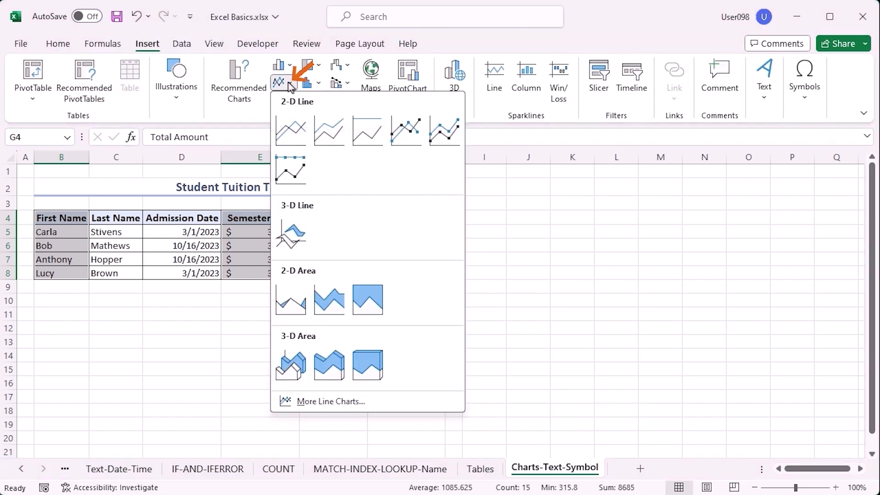
left_click(291, 133)
left_click_drag(473, 218, 792, 195)
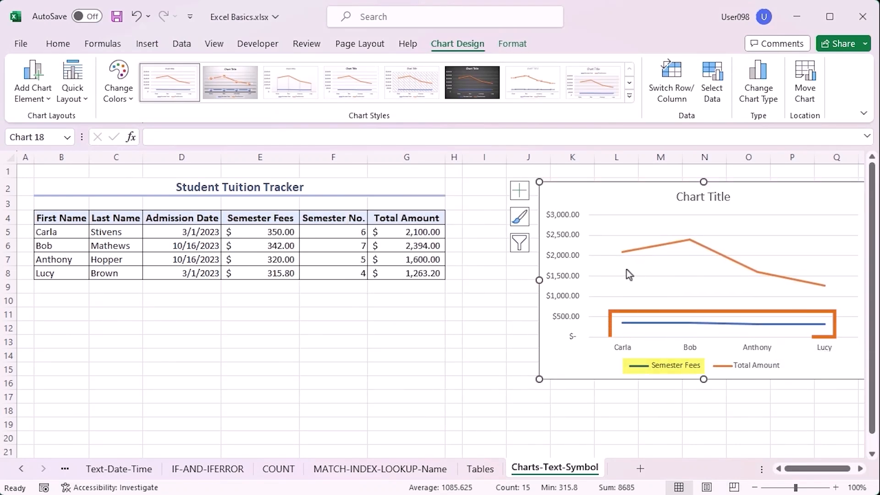
Step: Insert a 2-D pie chart of First Name and Total Amount, placed over columns I to P
left_click_drag(71, 217, 59, 273)
left_click_drag(411, 213, 411, 273)
left_click(147, 43)
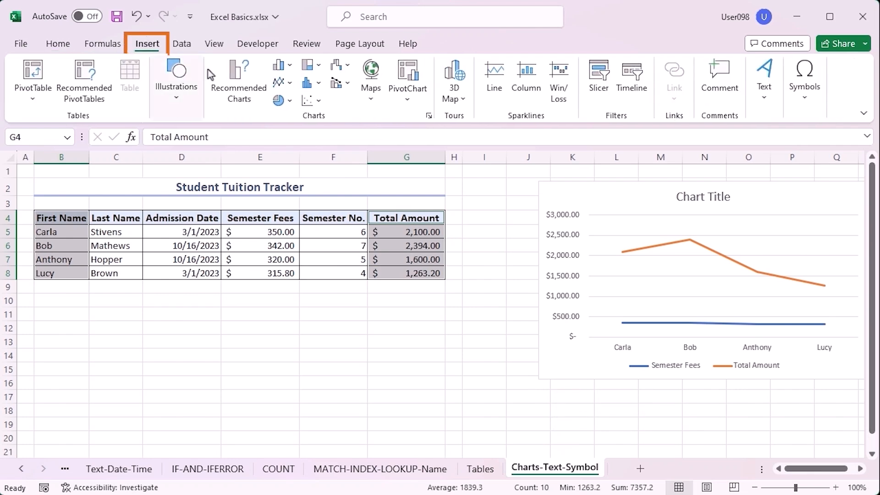
left_click(279, 100)
left_click(291, 145)
left_click_drag(529, 267, 742, 293)
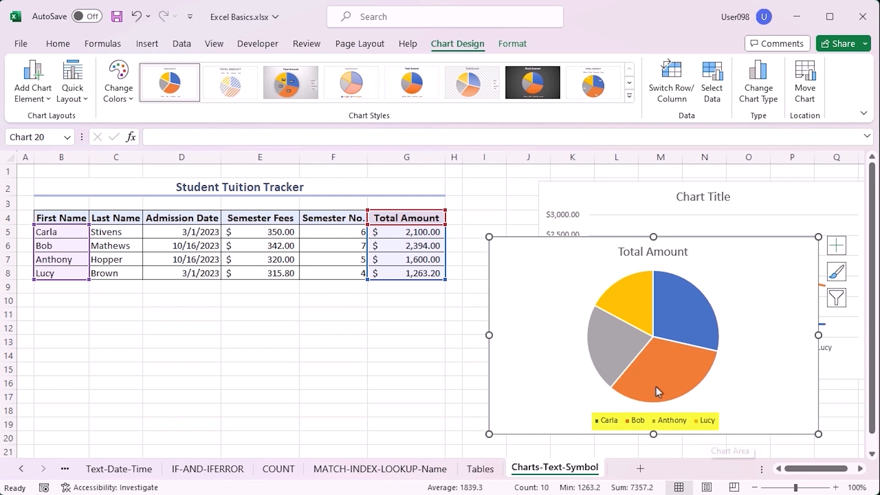
mouse_move(605, 340)
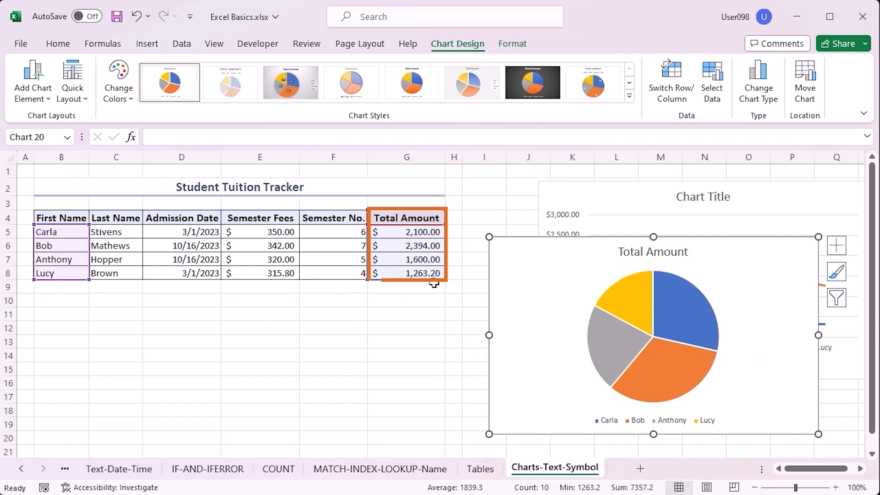
Step: Delete the pie chart and the line chart from the sheet
key("Delete")
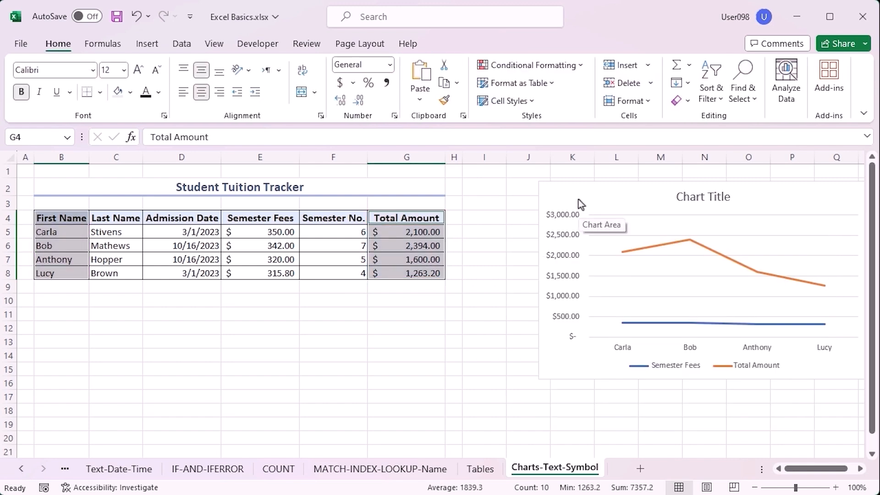
left_click(578, 200)
key("Delete")
Step: Insert a scatter chart of First Name, Semester Fees and Total Amount, placed beside the table over columns J to Q
left_click_drag(67, 216, 70, 273)
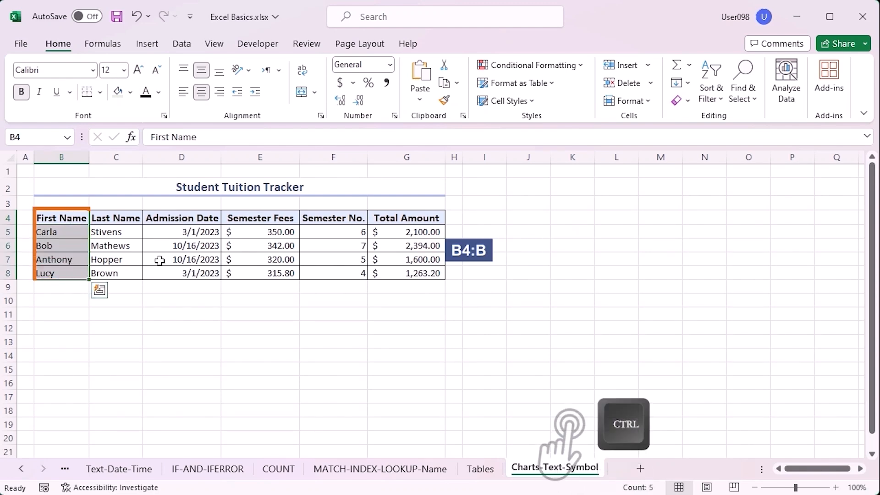
left_click_drag(287, 219, 289, 271)
left_click_drag(415, 217, 415, 273)
left_click(147, 44)
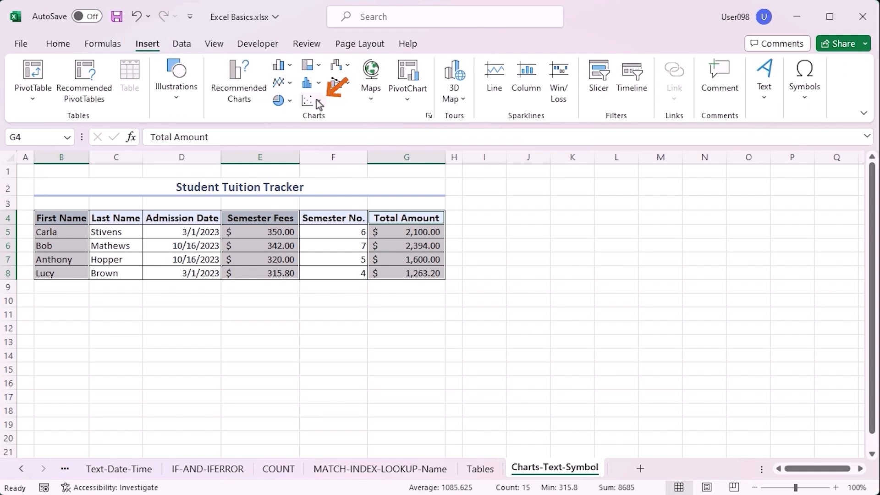
left_click(316, 100)
left_click(321, 147)
left_click_drag(543, 231, 779, 213)
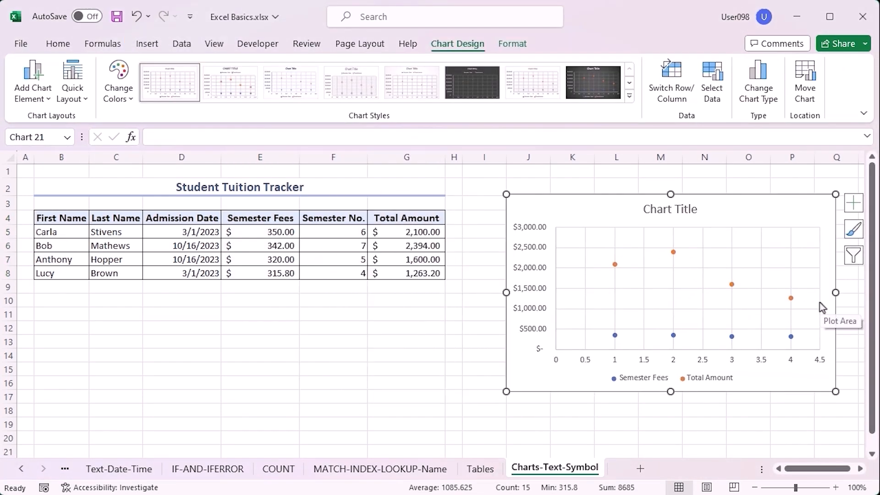
Step: Insert a clustered column and line combo chart of First Name, Semester Fees and Total Amount, placed below the table
left_click(152, 48)
left_click_drag(70, 218, 69, 272)
left_click_drag(256, 218, 257, 273, "ctrl")
left_click_drag(406, 218, 412, 273, "ctrl")
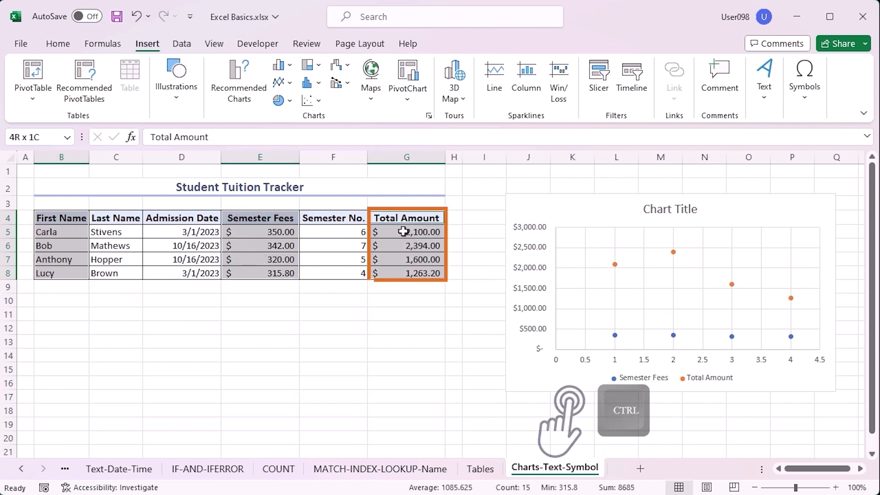
left_click(341, 87)
left_click(348, 131)
left_click_drag(455, 213, 207, 284)
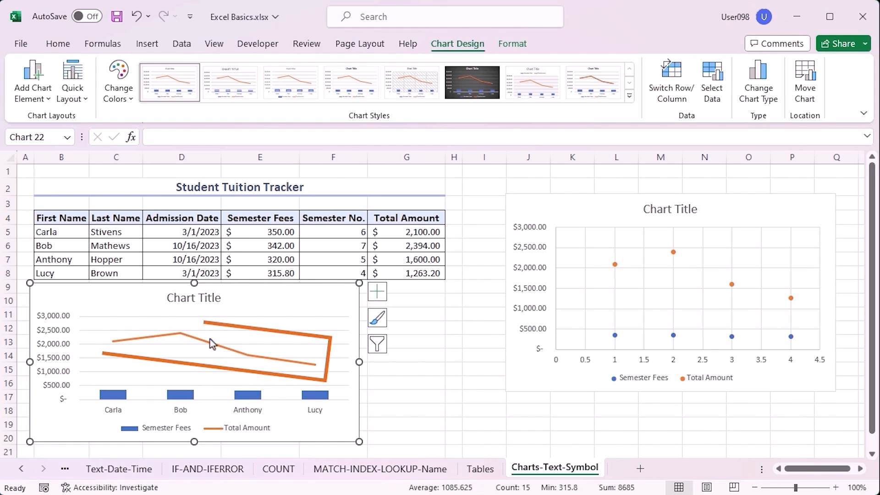
Step: Examine the formatting options of the combo chart's plot area and horizontal axis
right_click(334, 339)
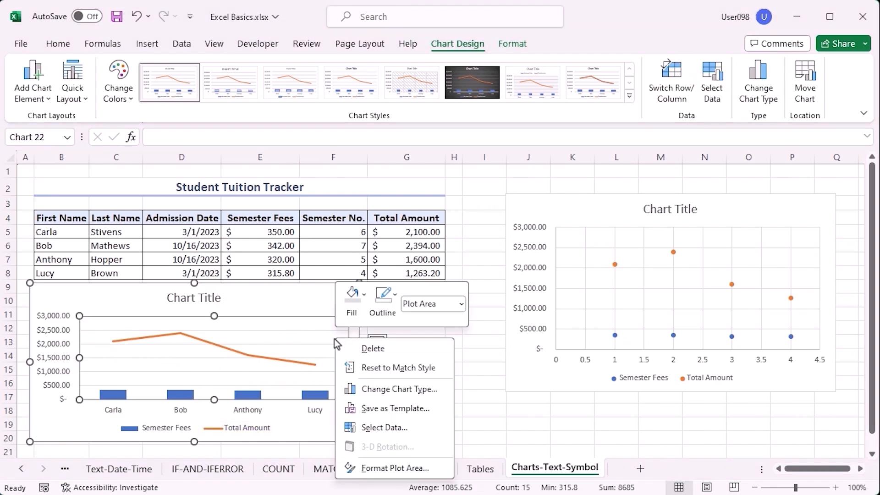
left_click(425, 465)
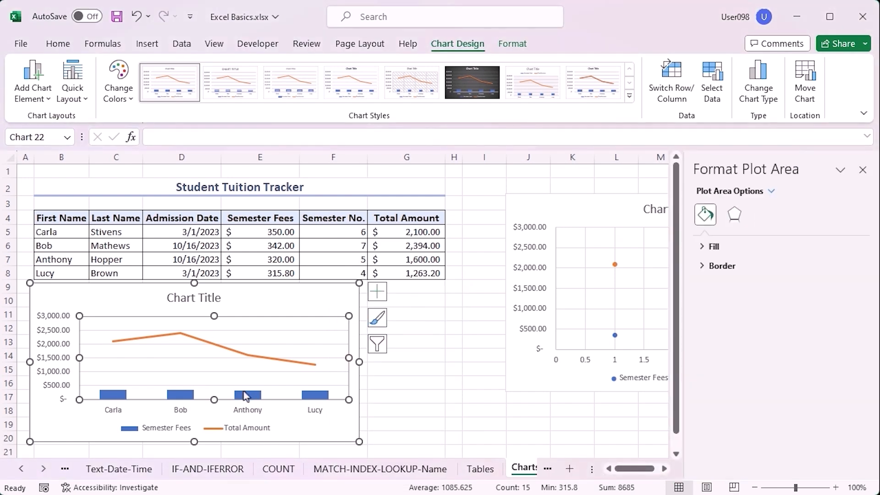
left_click(251, 415)
right_click(183, 414)
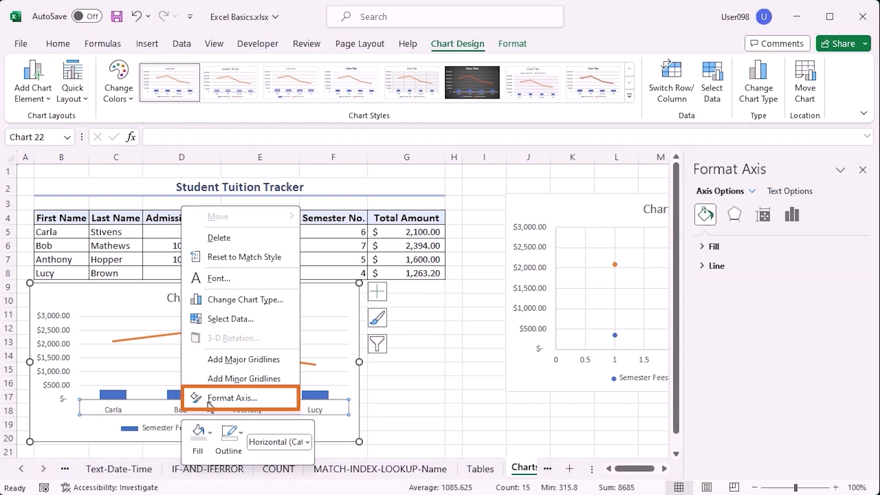
left_click(232, 398)
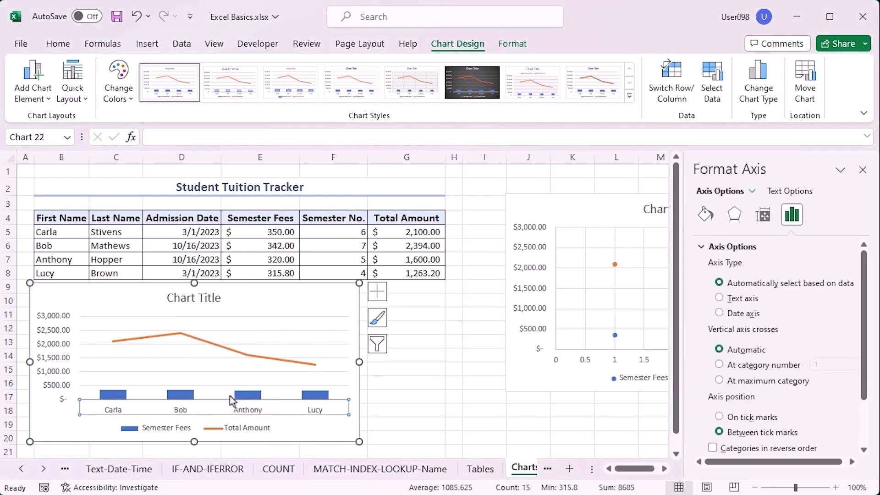
left_click(863, 170)
left_click(625, 284)
left_click(147, 49)
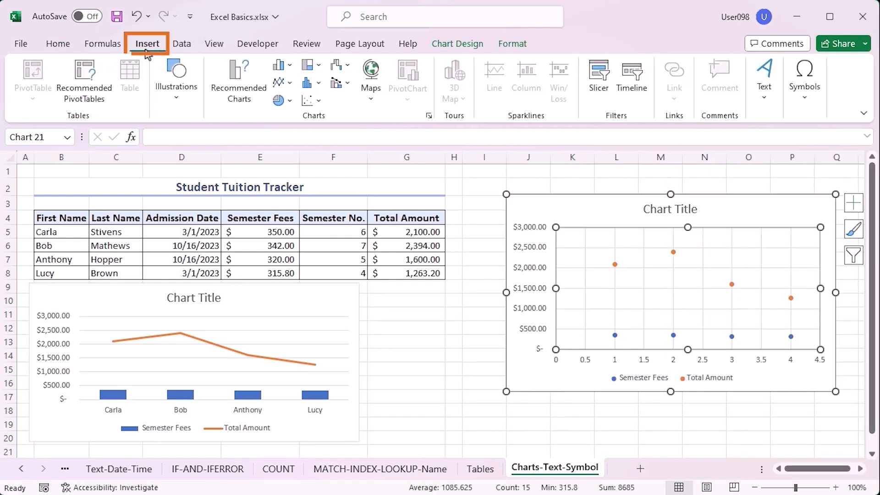
left_click(370, 97)
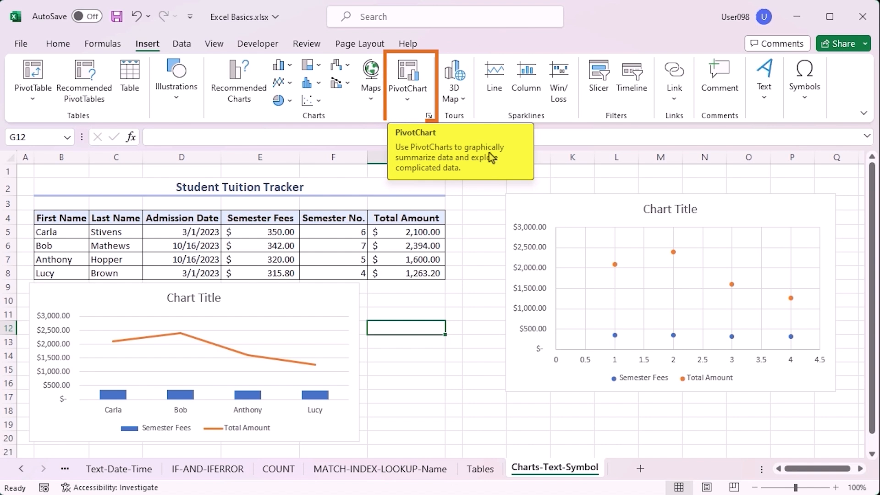
left_click(460, 94)
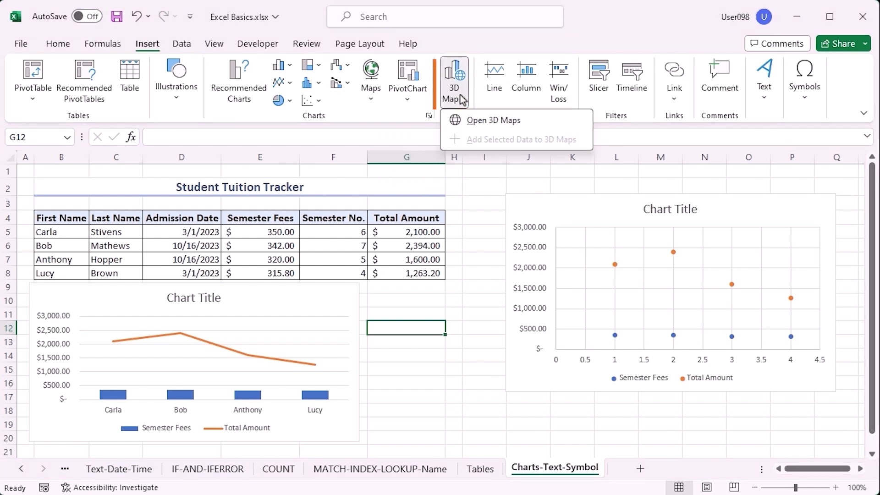
left_click(460, 94)
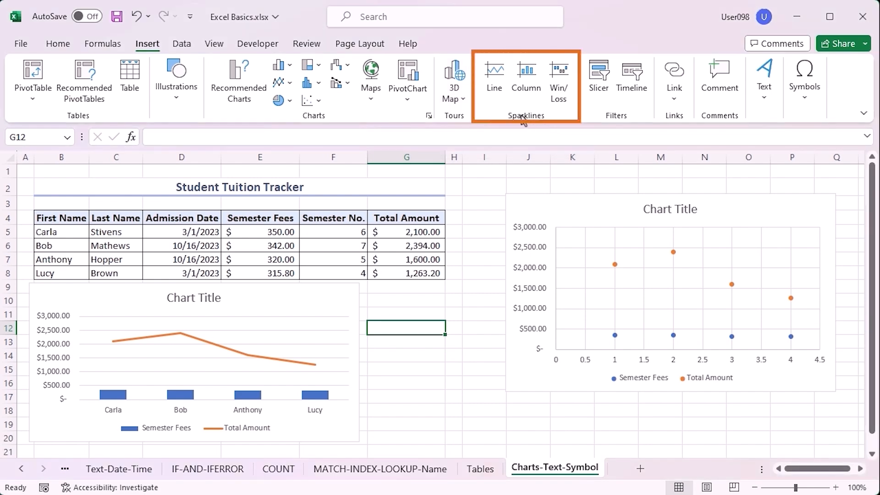
Step: Insert a line sparkline of the Total Amount values G5:G8 in cell H5 and widen column H
left_click(451, 230)
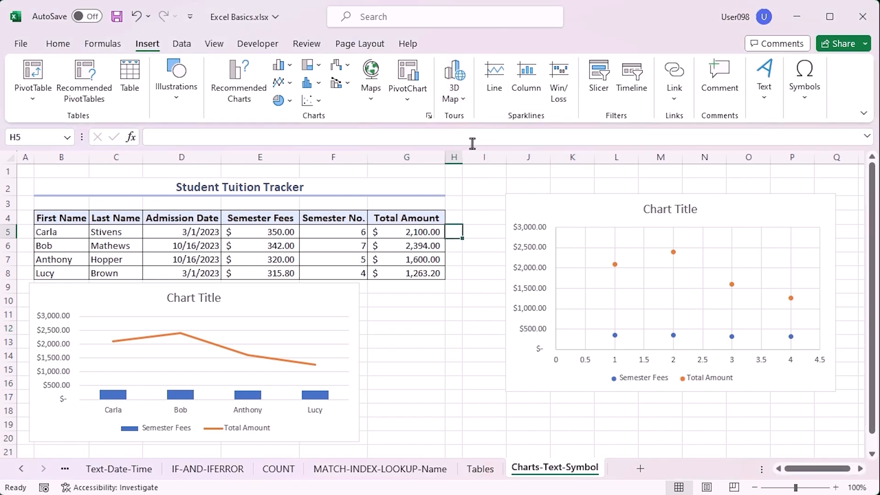
left_click(502, 86)
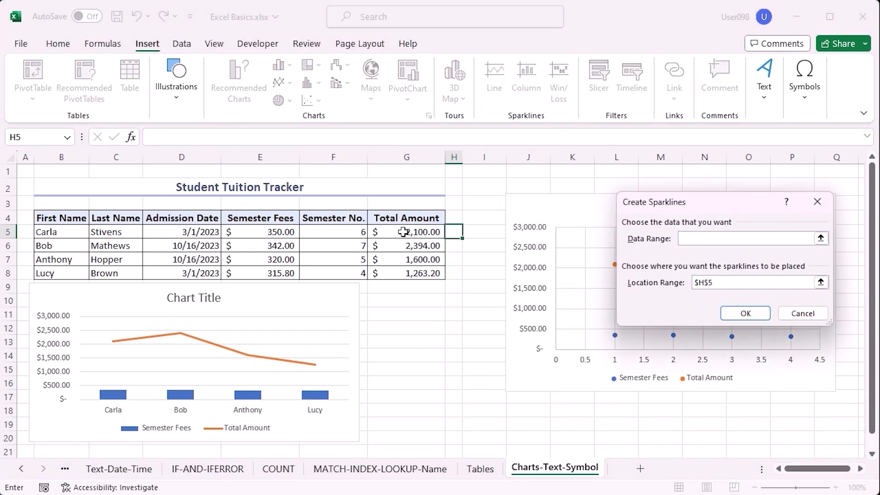
left_click_drag(402, 232, 408, 273)
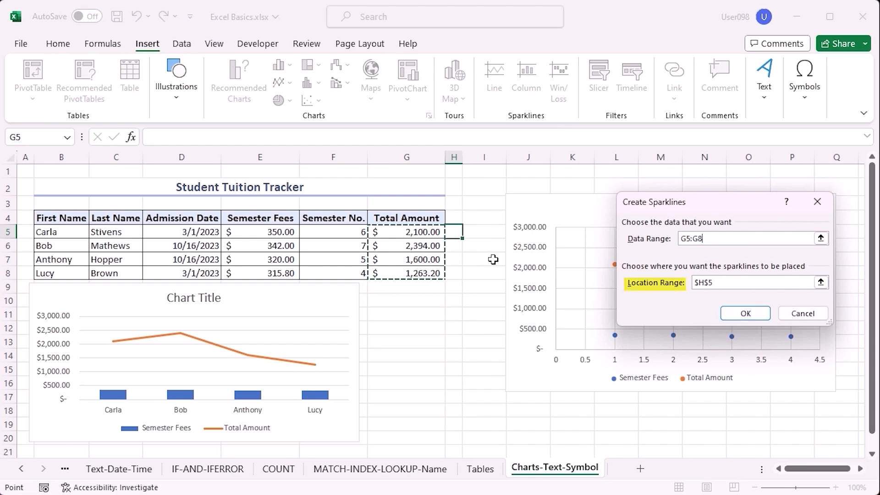
left_click(745, 314)
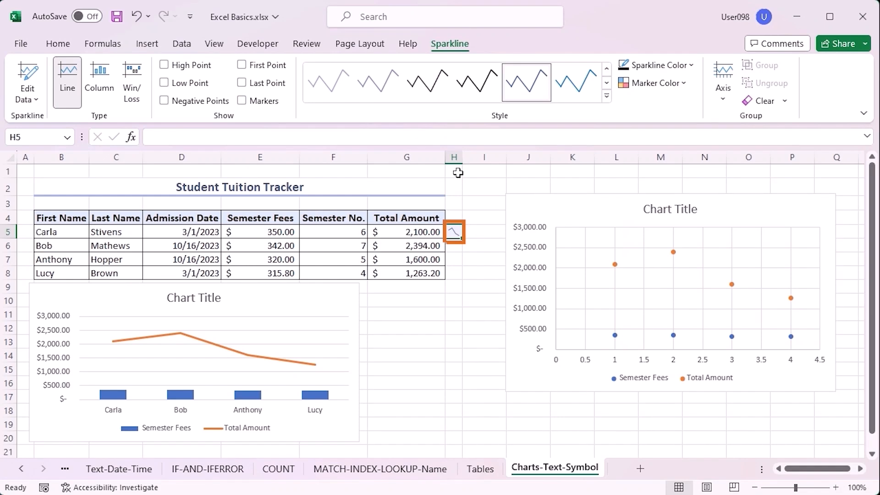
left_click_drag(461, 157, 498, 159)
left_click(488, 312)
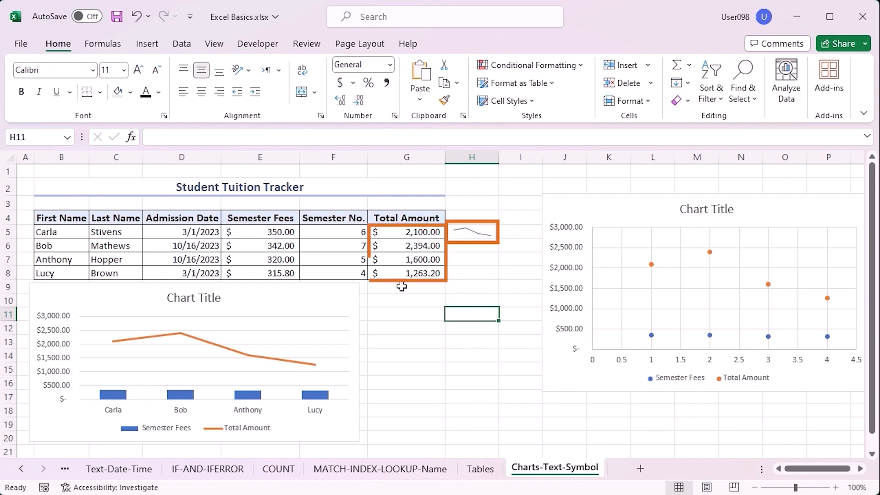
Step: Add and post the comment "This is for In" on cell H10
left_click(147, 44)
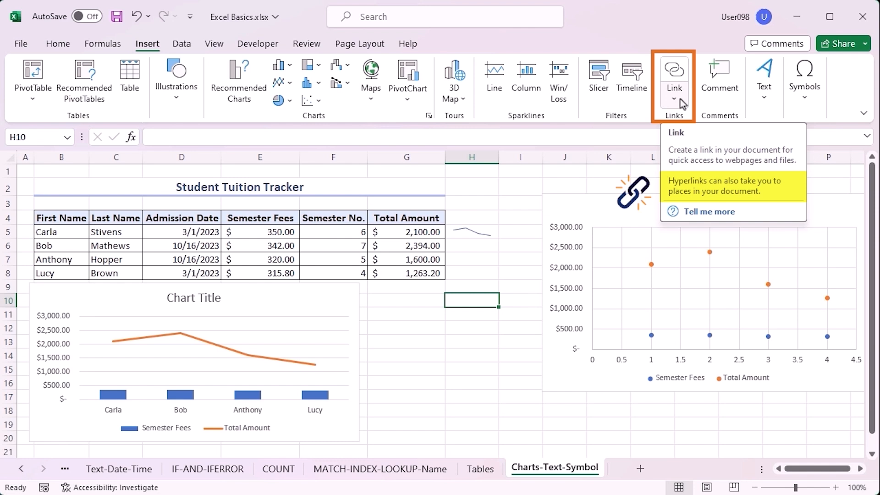
left_click(723, 95)
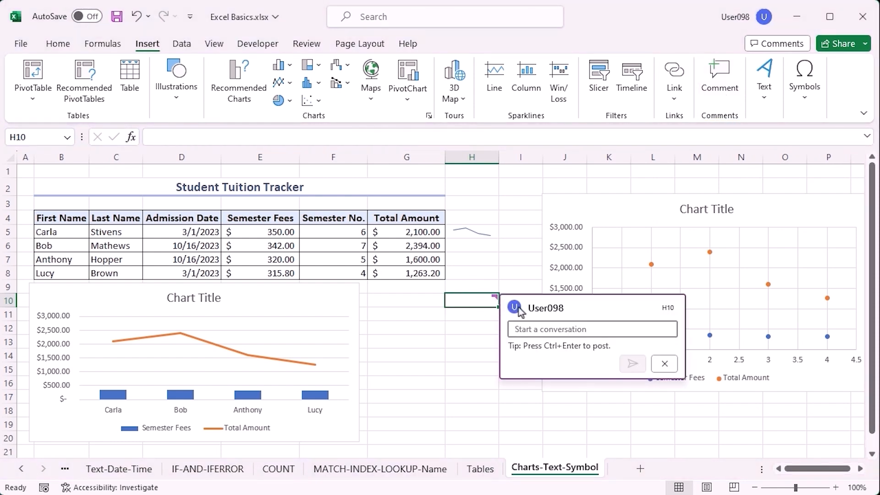
type("This is for In")
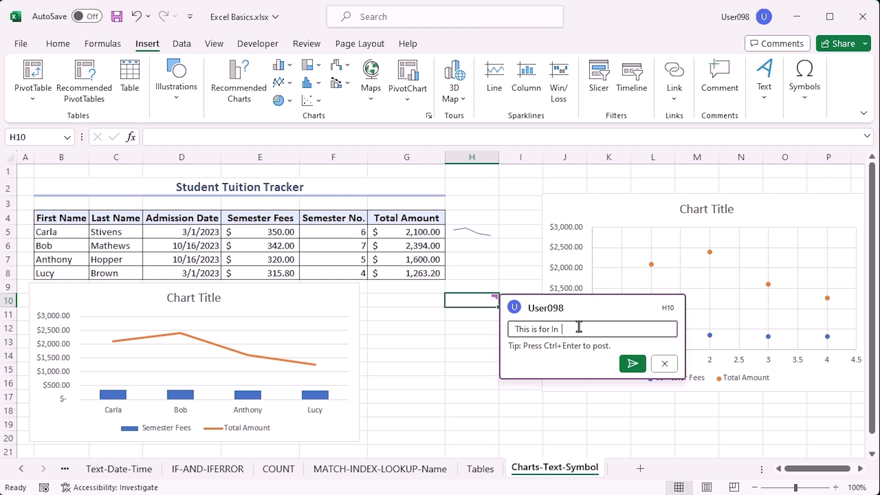
left_click(632, 363)
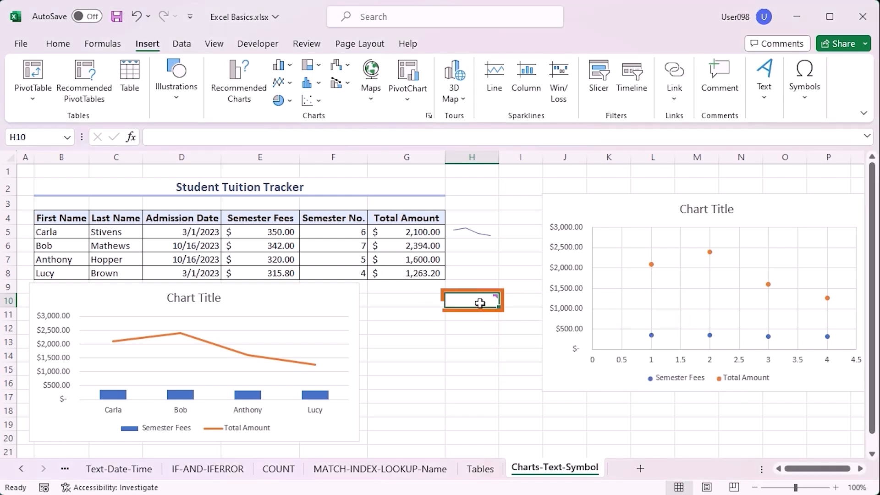
mouse_move(468, 290)
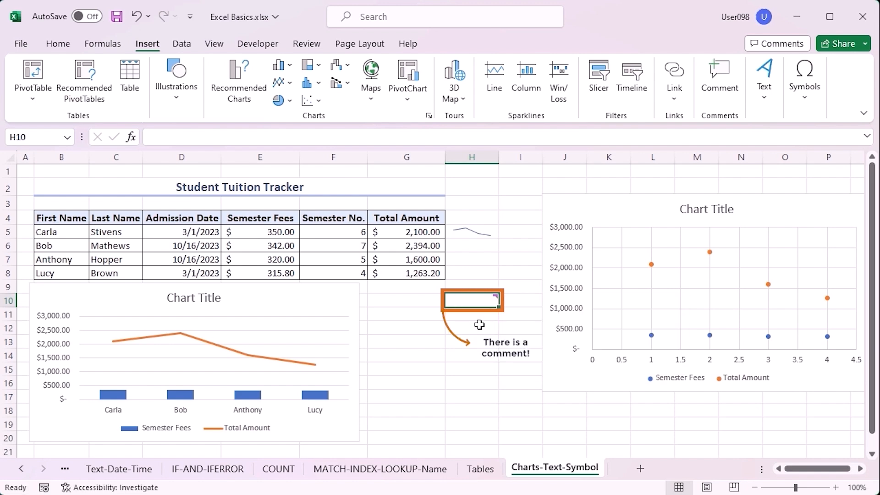
left_click(460, 341)
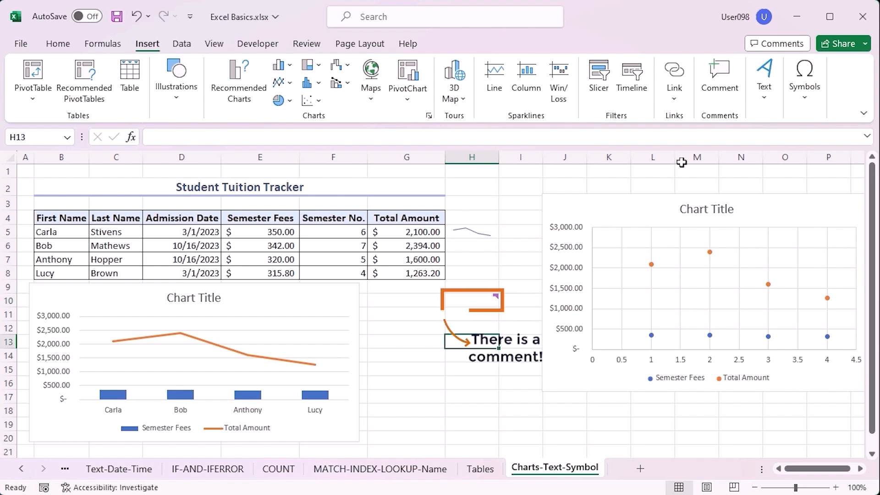
Step: Examine the text insert options, the equation gallery, and the fonts and subsets available for inserting symbols
left_click(765, 94)
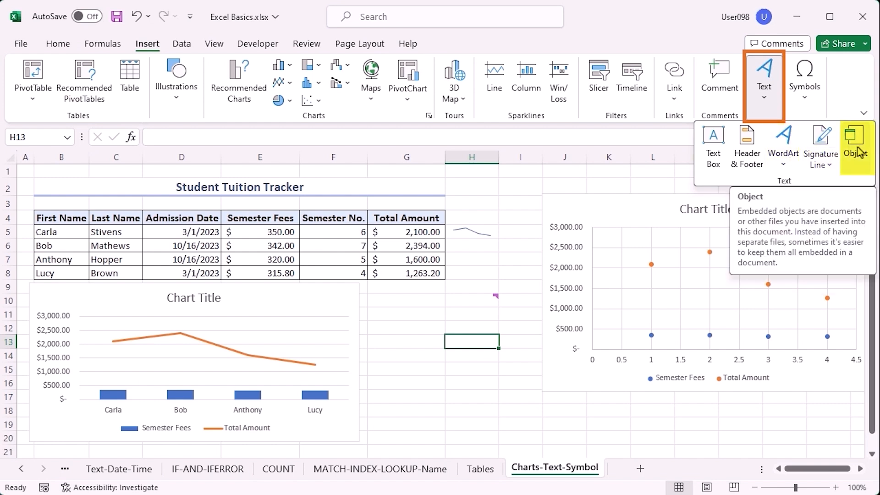
left_click(808, 102)
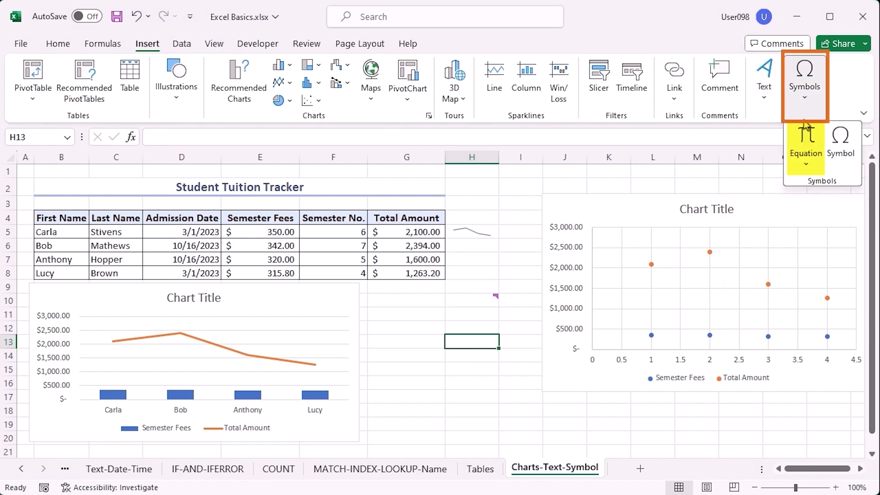
left_click(806, 160)
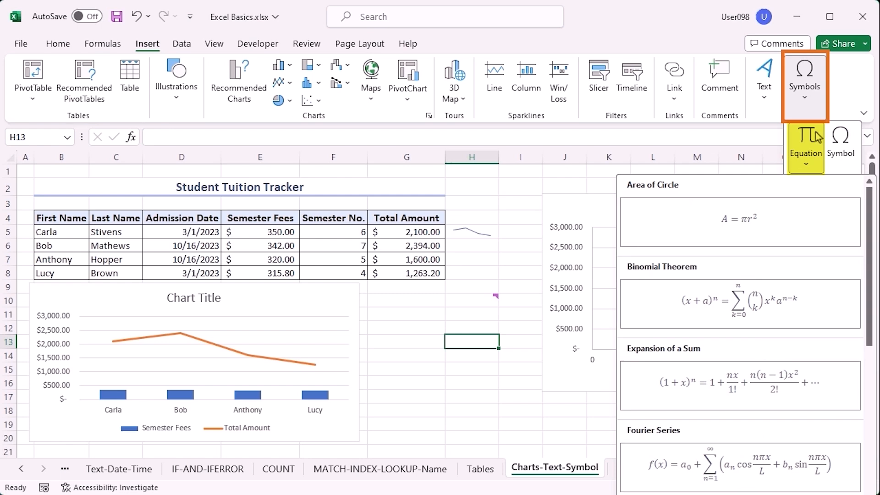
left_click(838, 139)
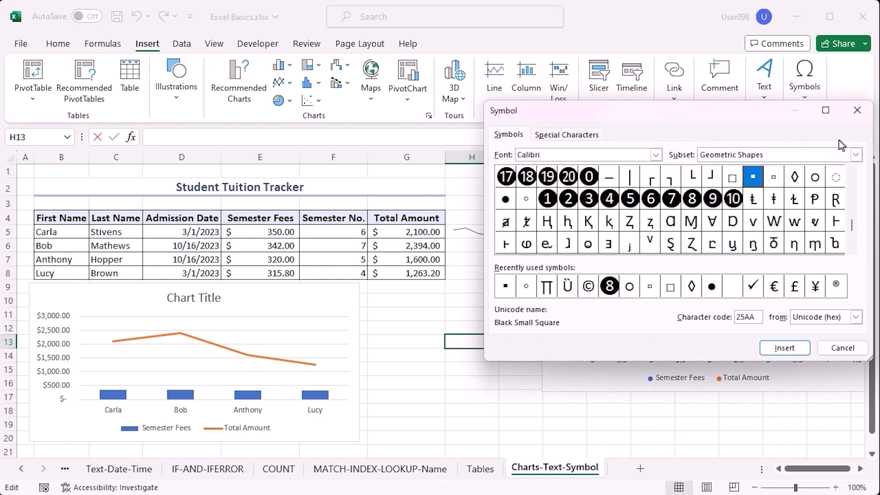
left_click(655, 154)
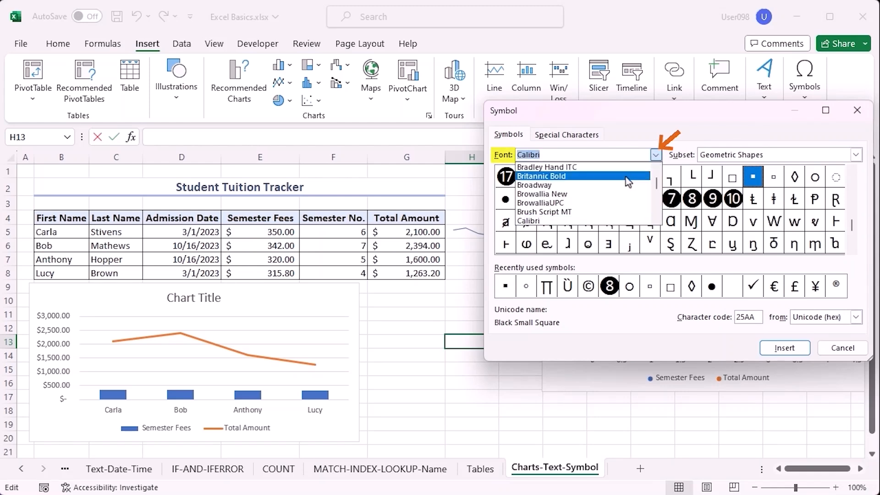
scroll(625, 177, "down", 6)
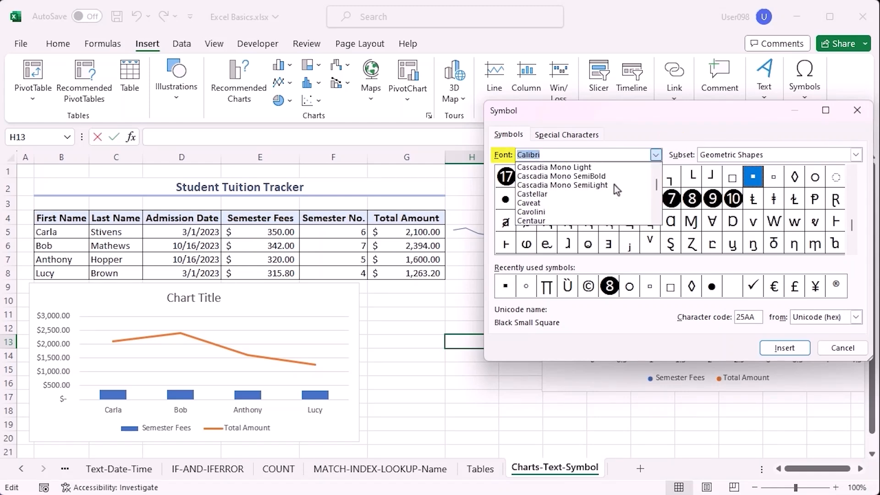
left_click(855, 155)
left_click(855, 155)
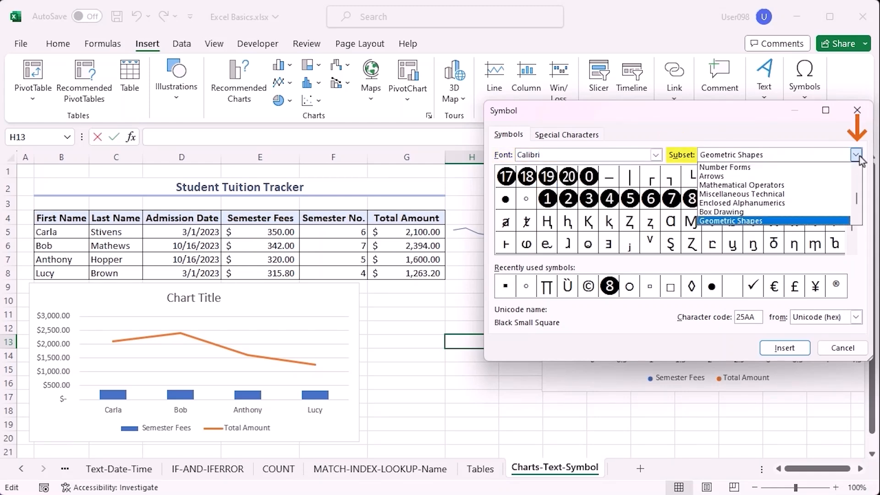
scroll(815, 182, "down", 2)
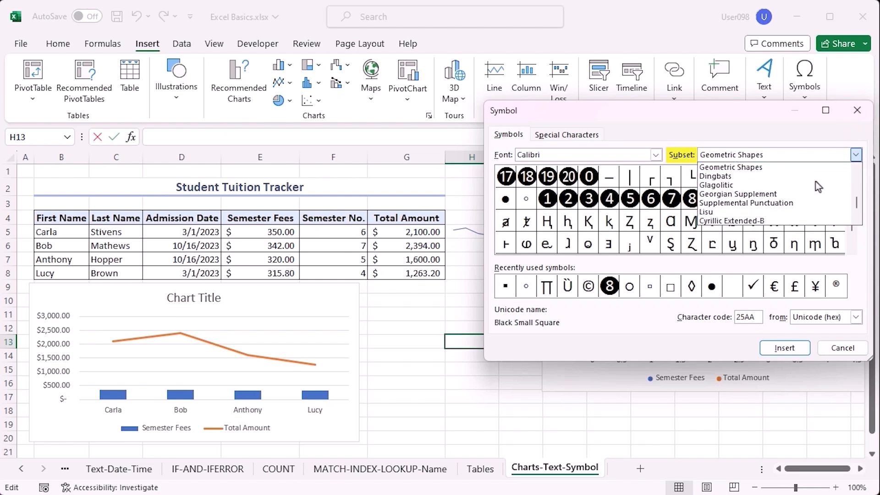
left_click(684, 132)
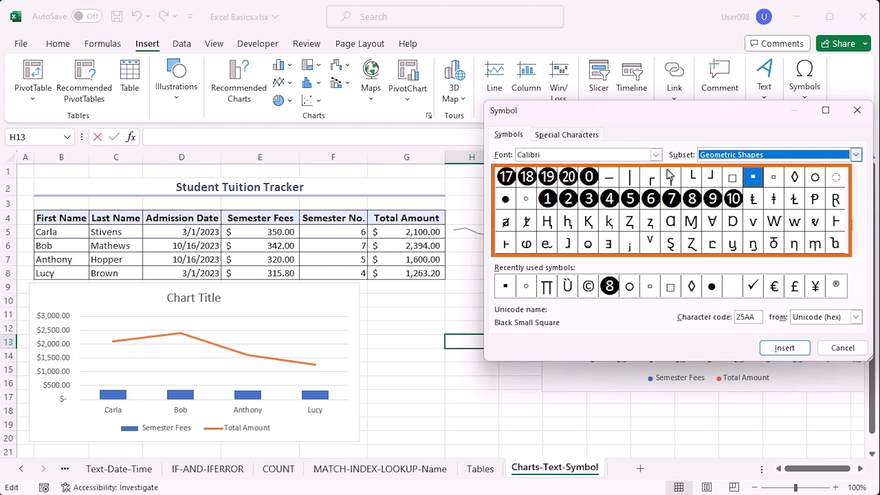
Step: Insert the Lozenge symbol (25CA) followed by the symbol with character code 2C70 into cell H13
left_click(794, 177)
left_click(784, 347)
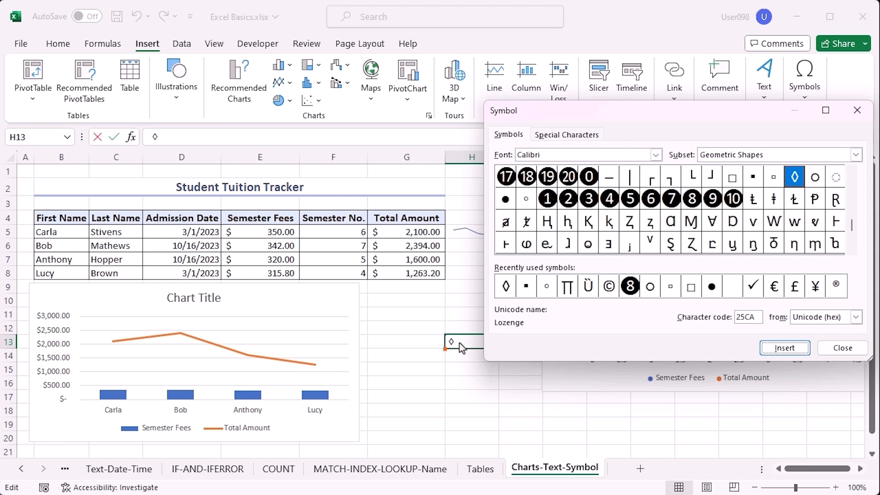
left_click(736, 223)
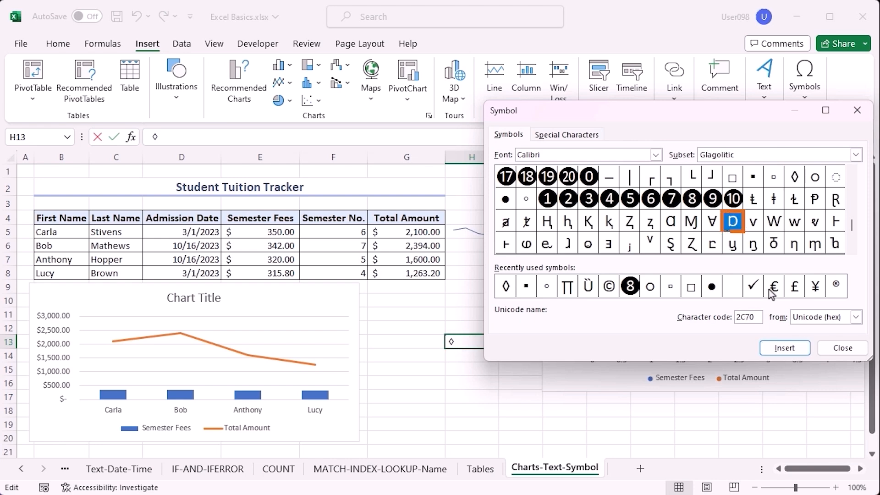
left_click(796, 348)
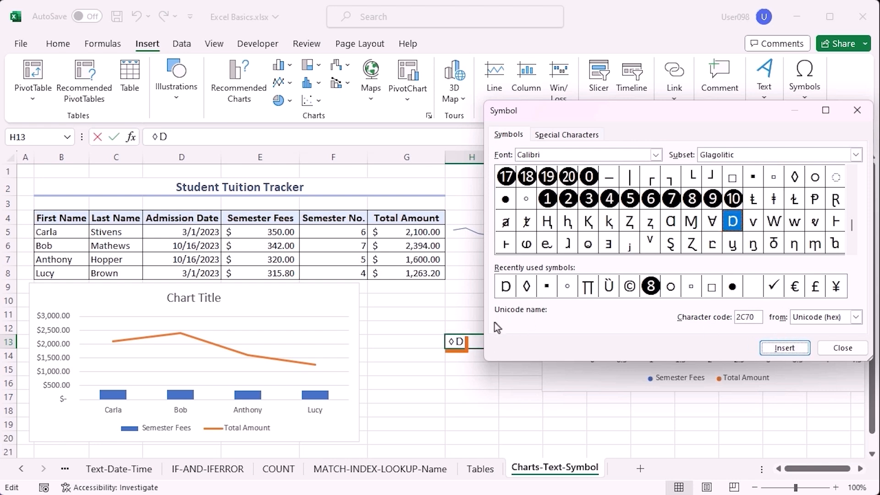
left_click(841, 348)
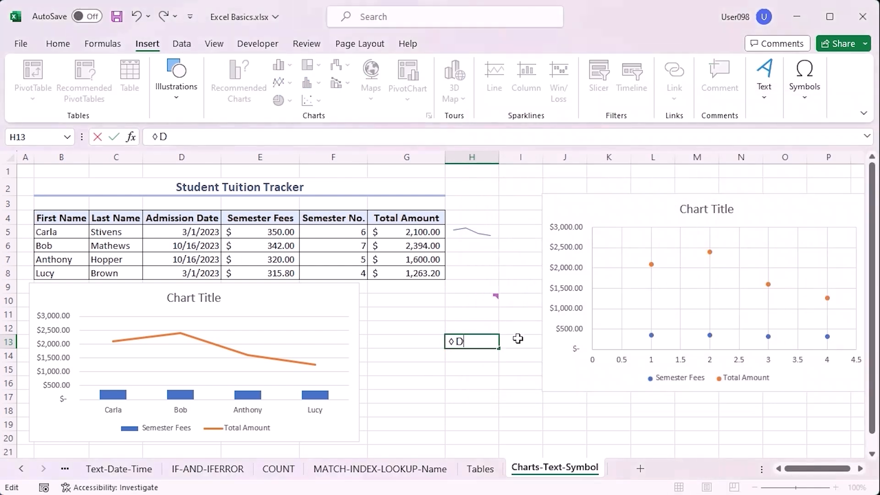
key("Return")
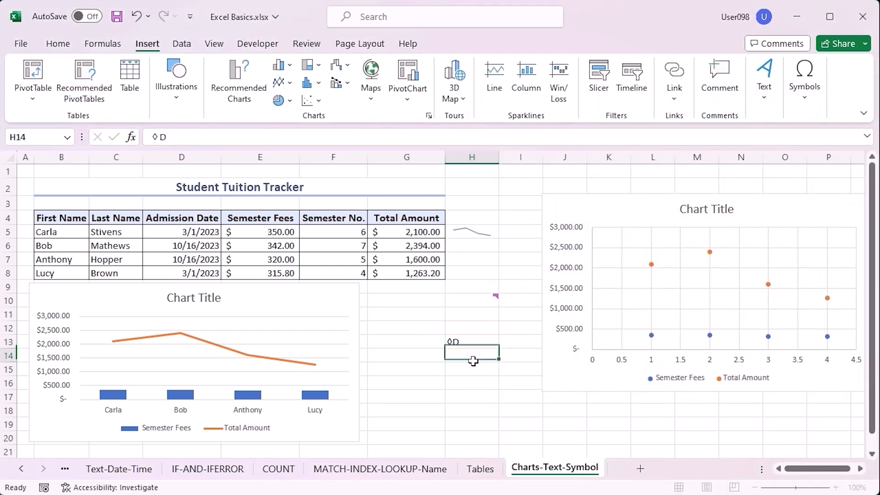
Step: On the Data Tools sheet, start a Delimited Text to Columns conversion of the admission dates in D5:D10
key("ctrl+Page_Down")
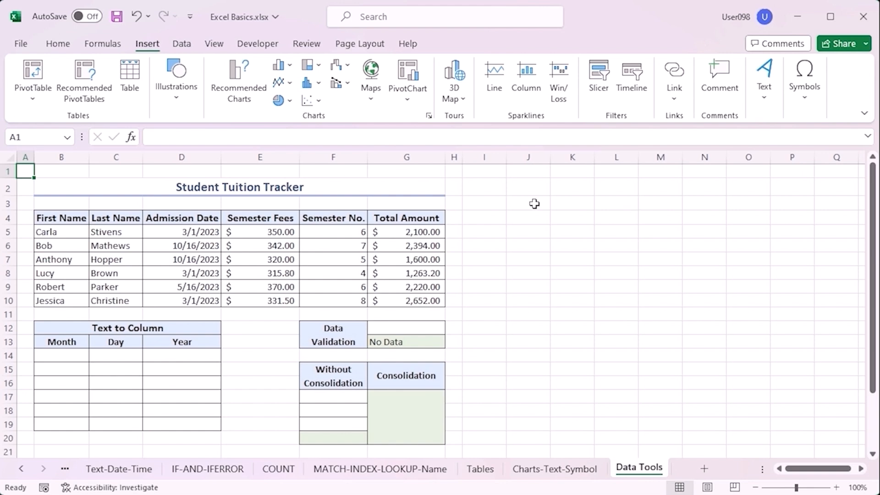
left_click(182, 44)
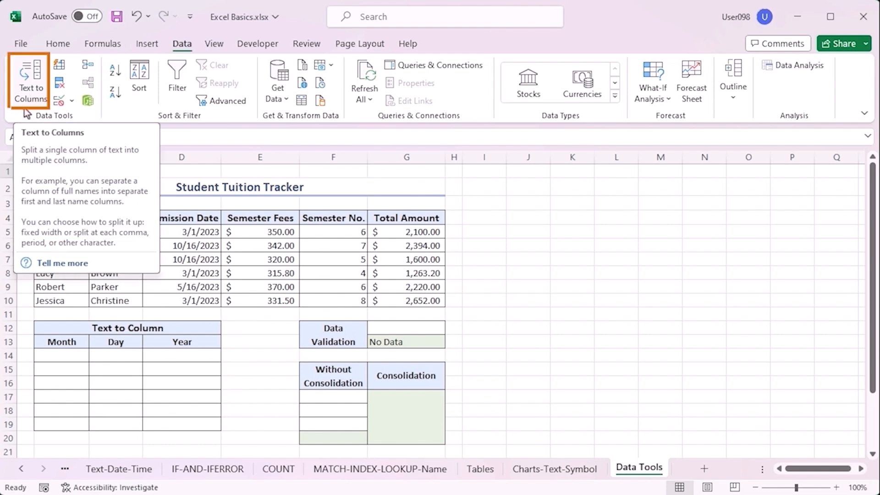
left_click_drag(176, 230, 170, 298)
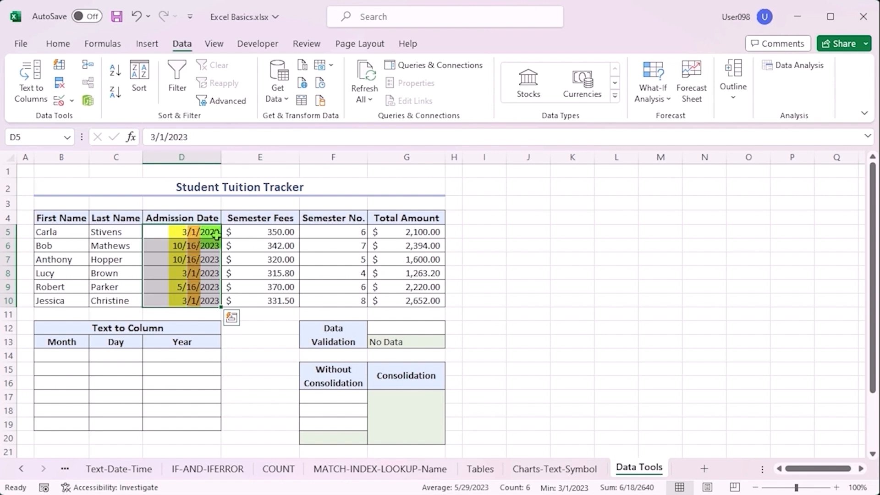
left_click(38, 97)
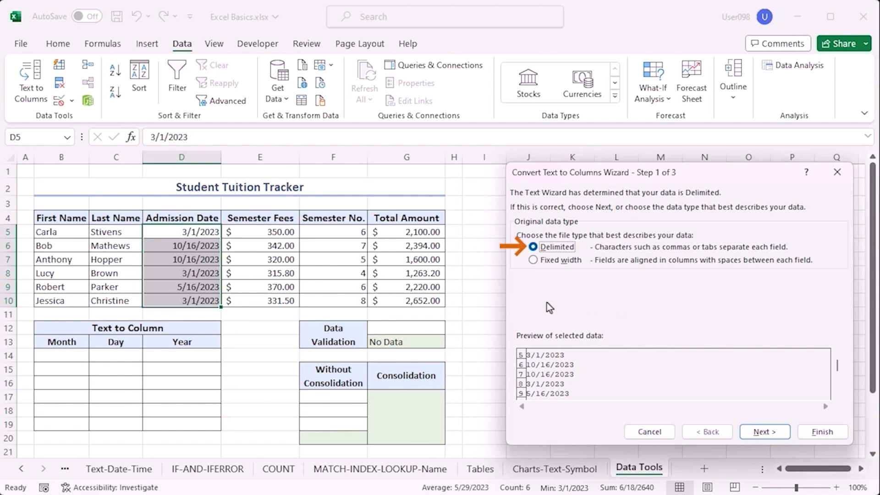
left_click(760, 432)
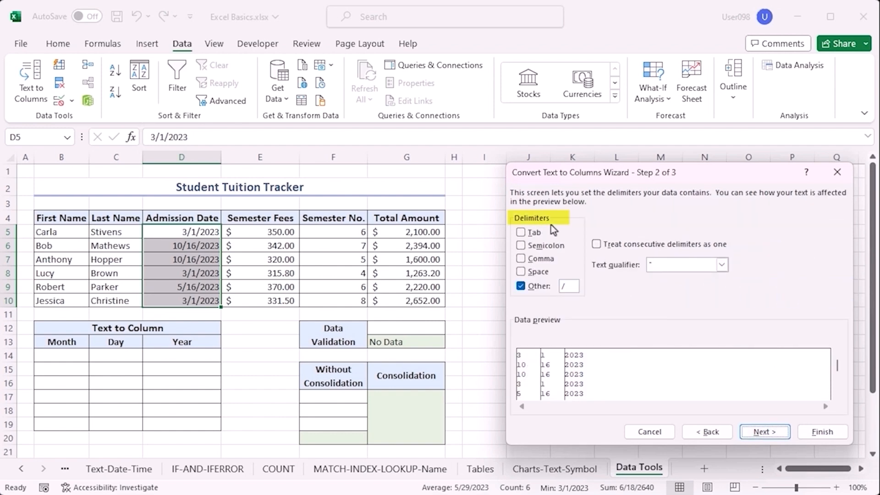
Step: Use Tab and the other character "/" as delimiters for splitting the dates
left_click(521, 286)
left_click(522, 233)
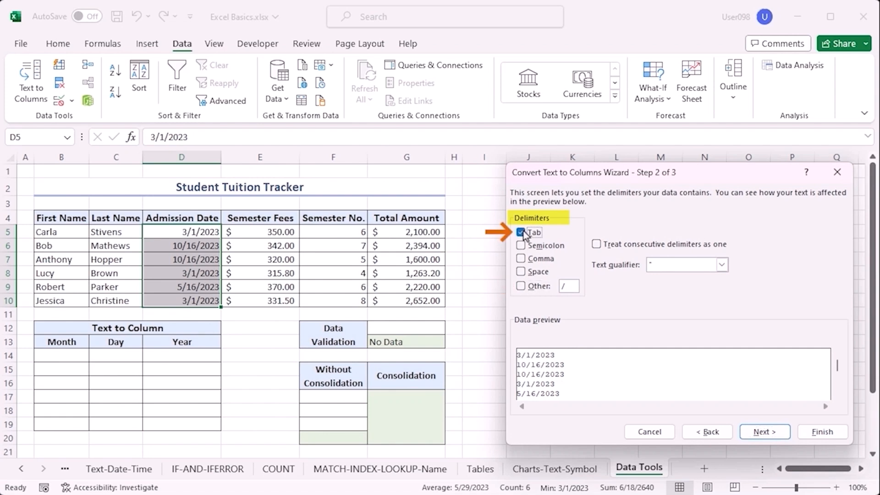
left_click(520, 286)
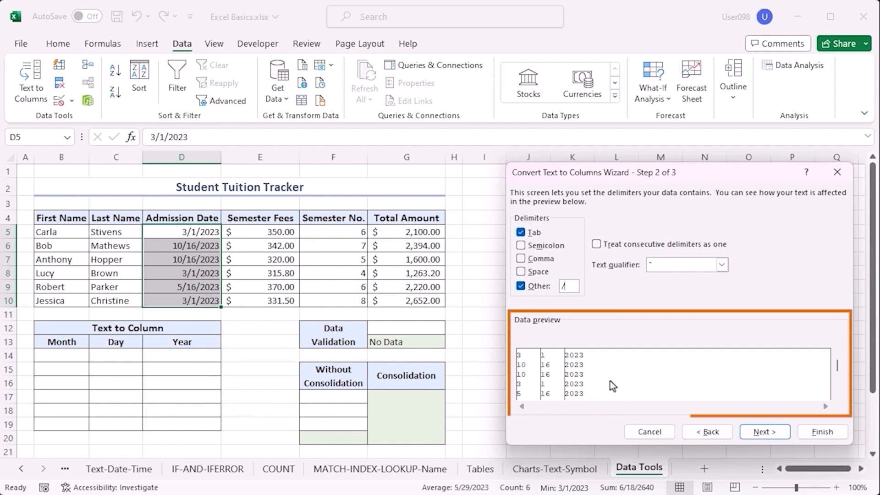
left_click(764, 432)
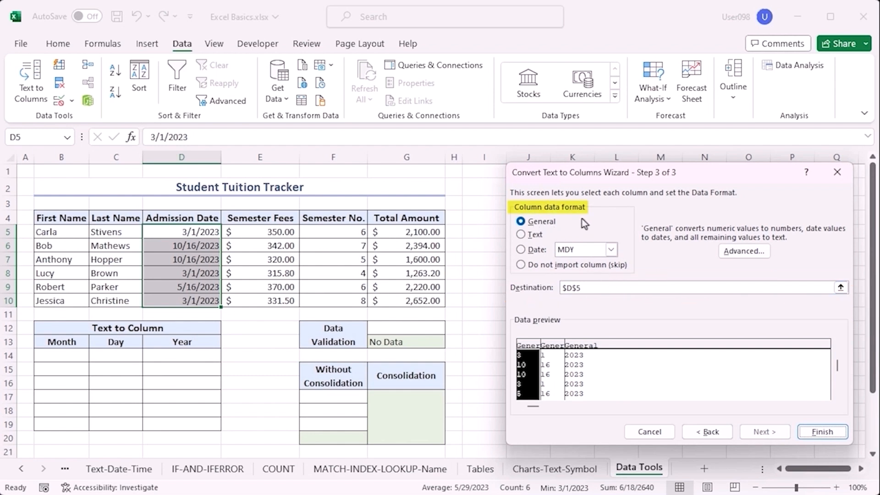
Step: Set the split dates' destination to cell B14 and finish the conversion, replacing the data already there
left_click_drag(584, 289, 548, 291)
left_click(54, 352)
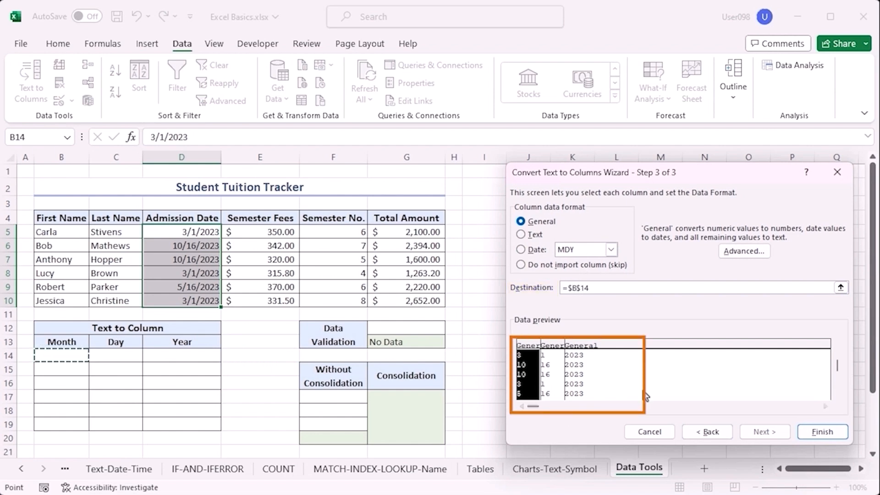
left_click(823, 433)
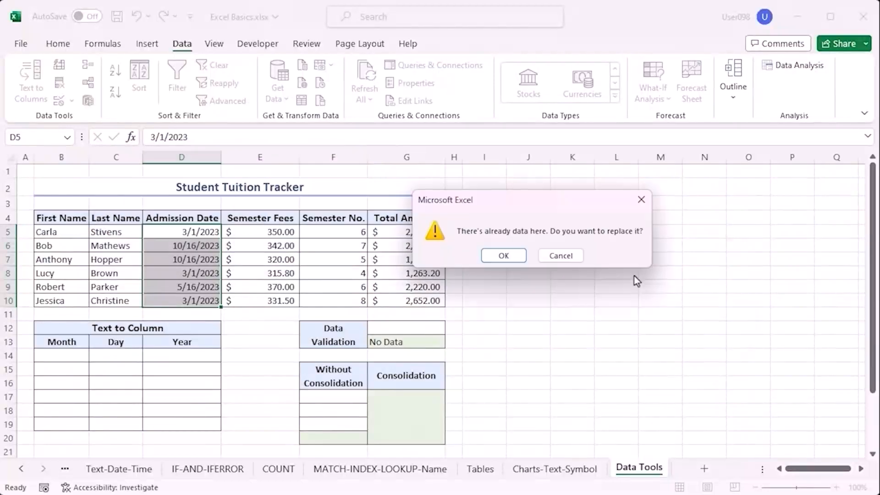
left_click(600, 311)
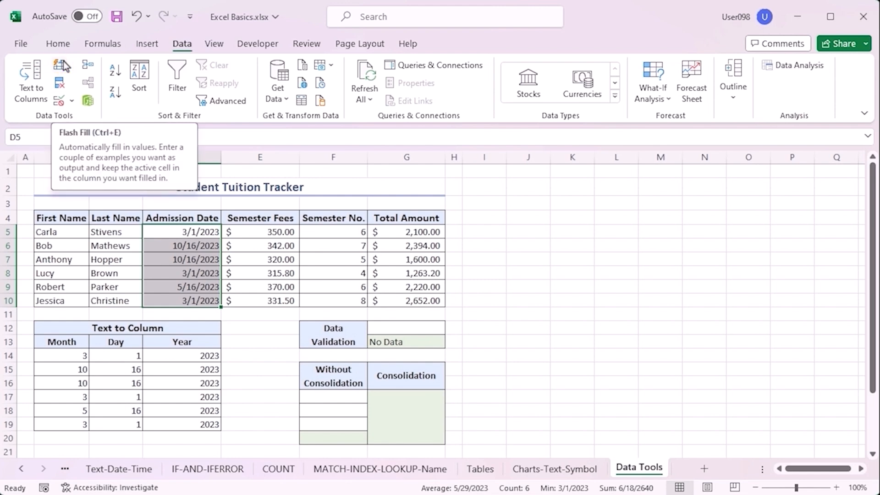
Step: Flash Fill H7:H10 from the examples 100 in H5 and 394 in H6, with column H fitted to its contents, and undo everything
left_click(453, 231)
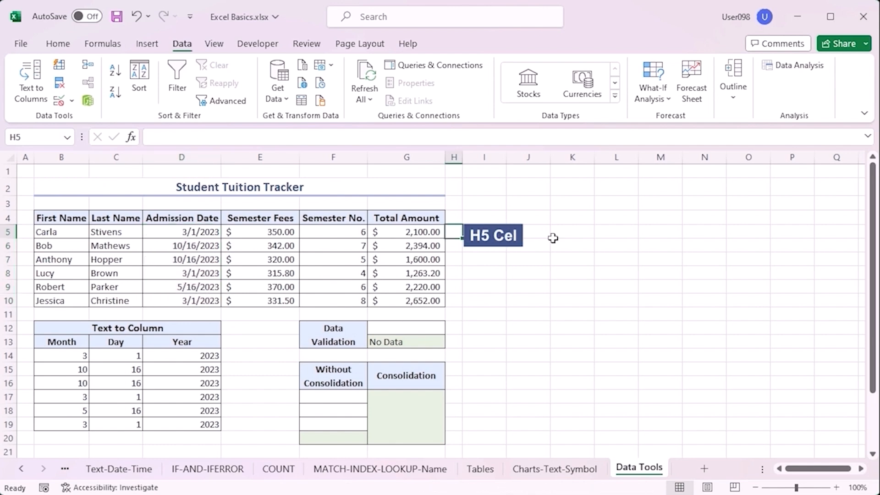
type("300")
key("Return")
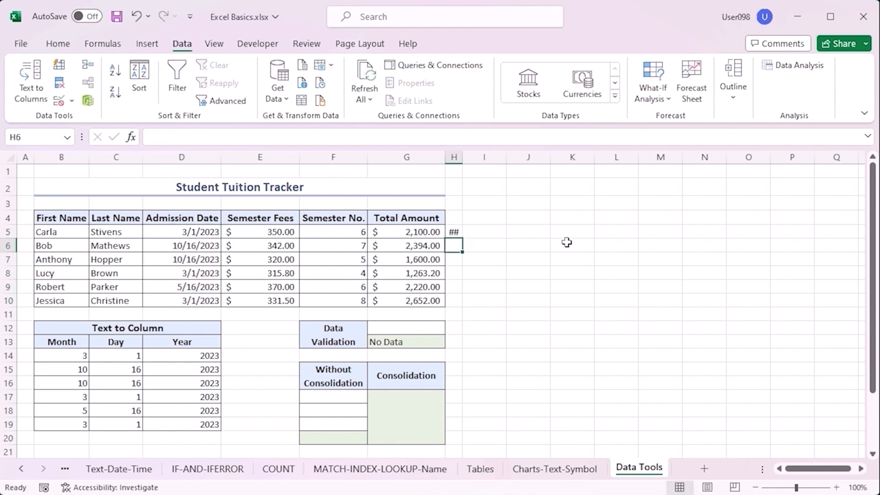
type("394")
key("Return")
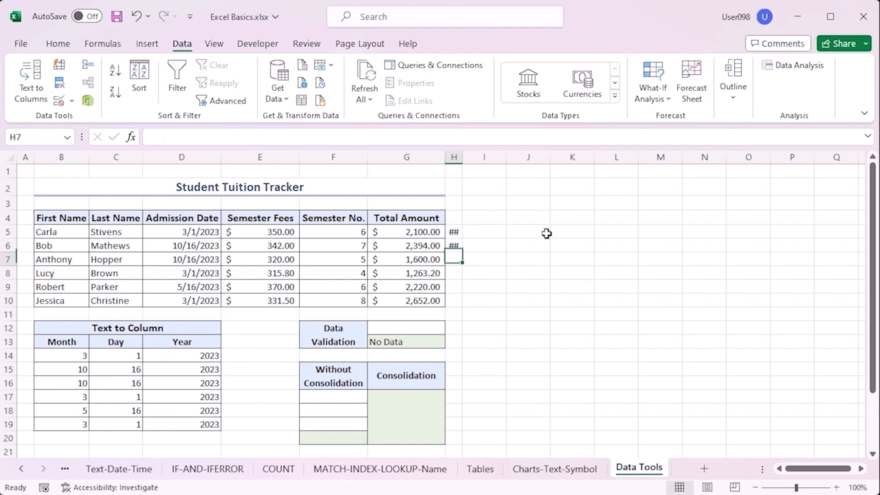
double_click(462, 156)
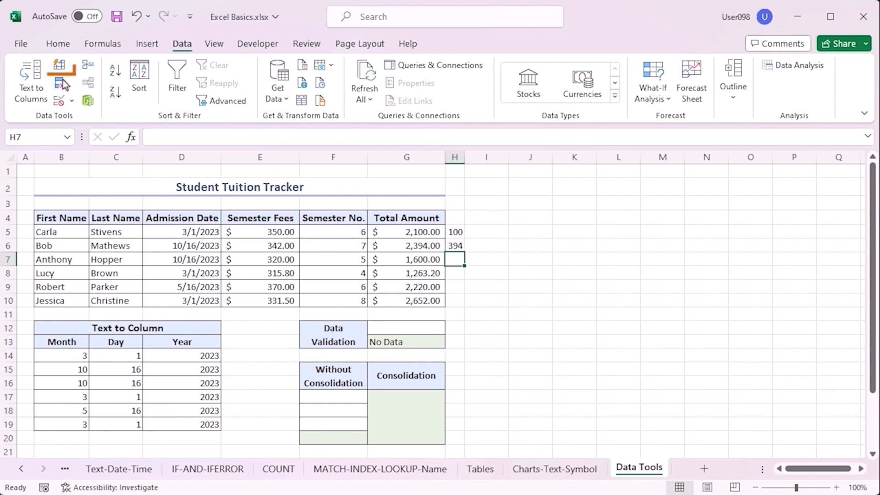
left_click(59, 65)
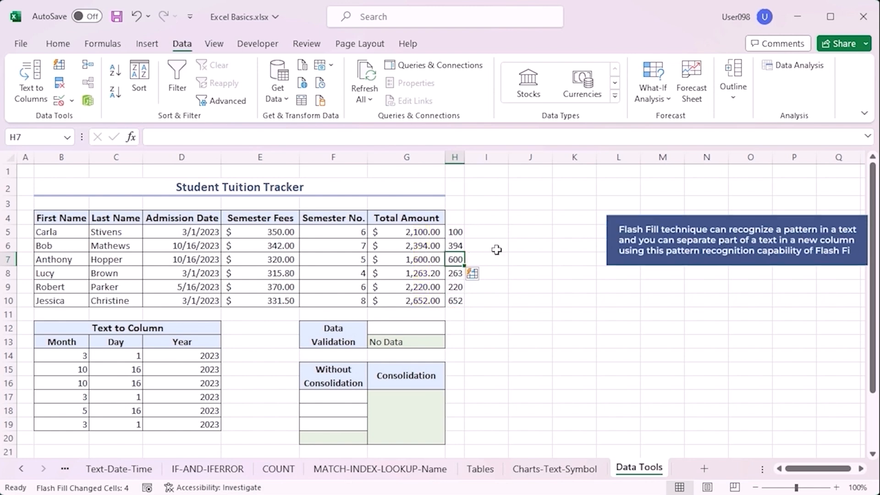
key("ctrl+z")
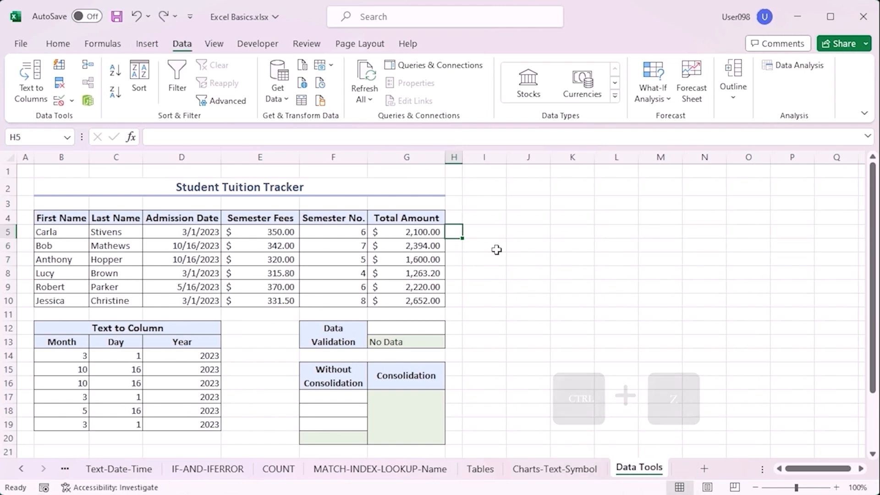
Step: Remove duplicates from the admission dates in D5:D10, continuing with the current selection only
left_click_drag(164, 230, 160, 294)
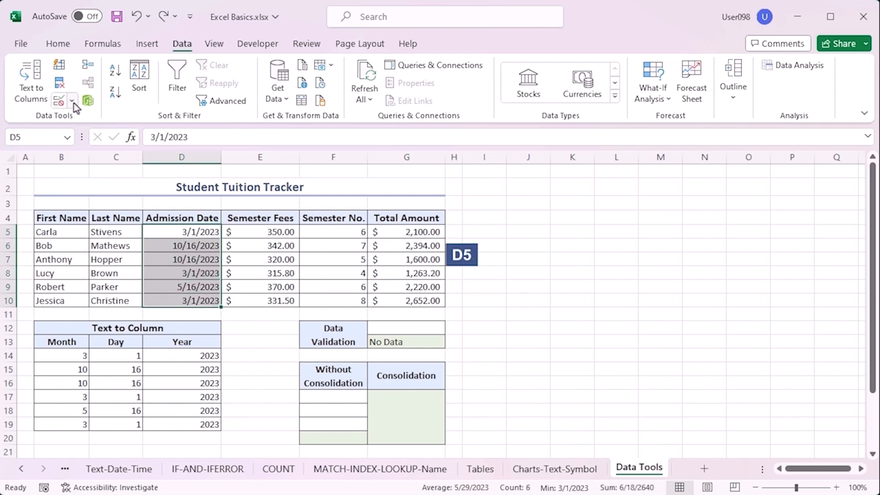
left_click(59, 83)
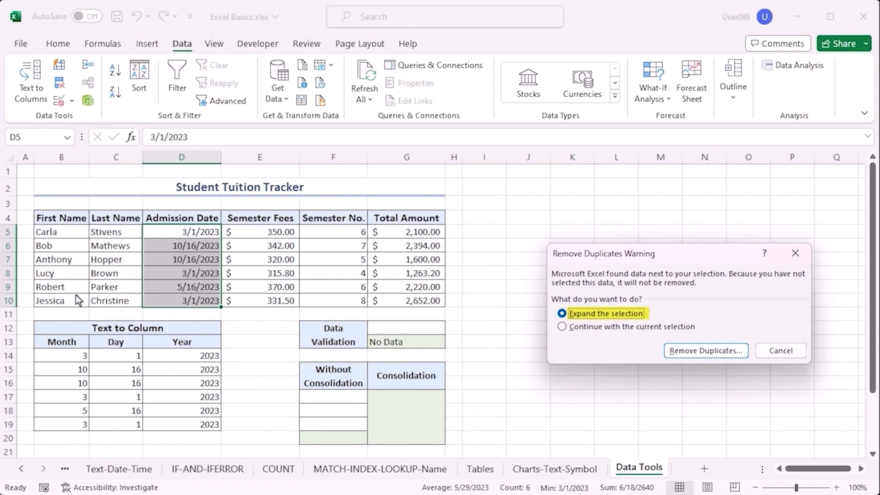
left_click(561, 327)
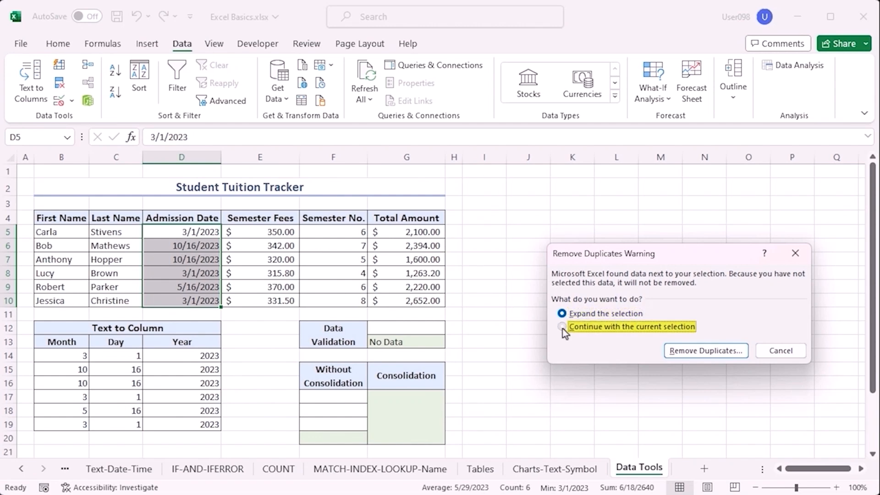
left_click(725, 354)
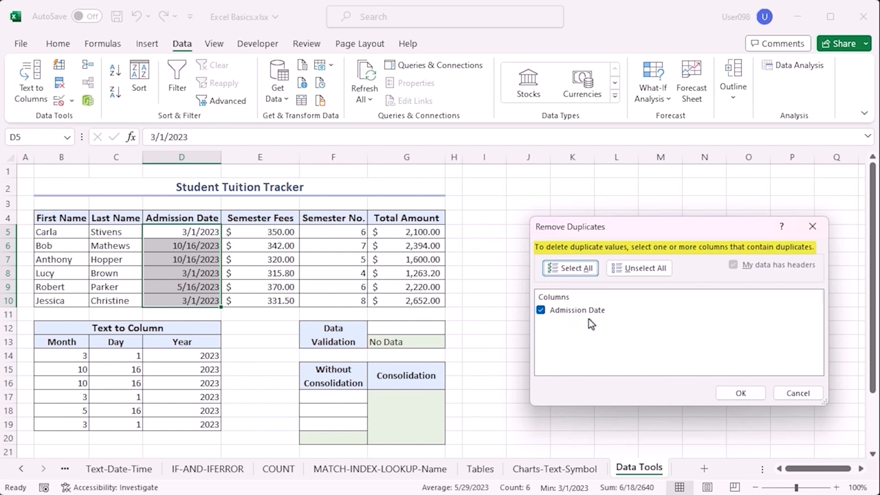
left_click(753, 395)
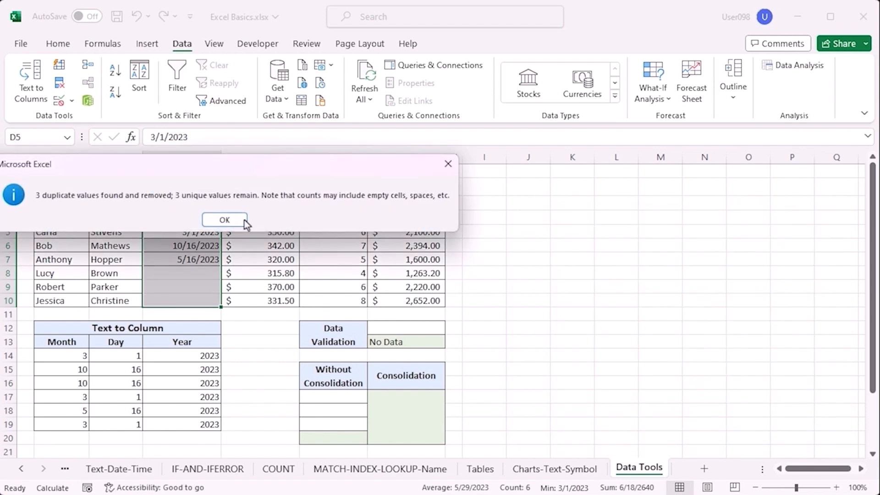
left_click_drag(163, 168, 496, 370)
left_click(559, 424)
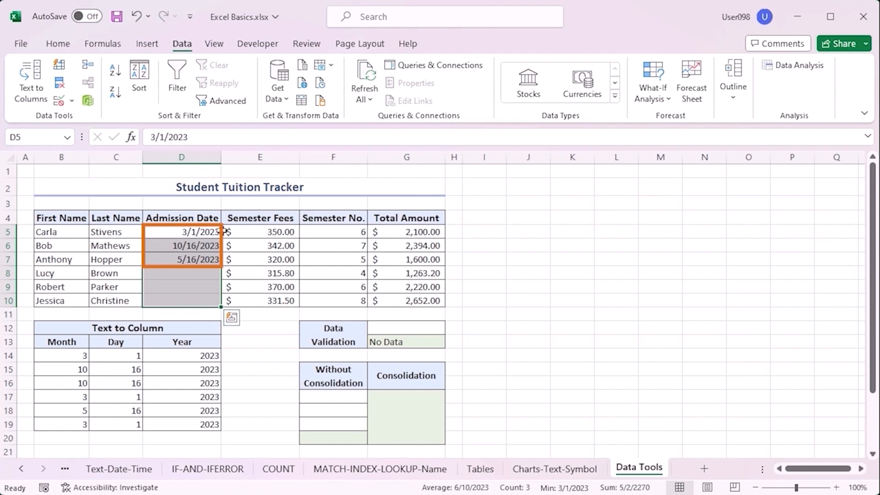
Step: Undo the duplicate removal in the Admission Date column
left_click(480, 275)
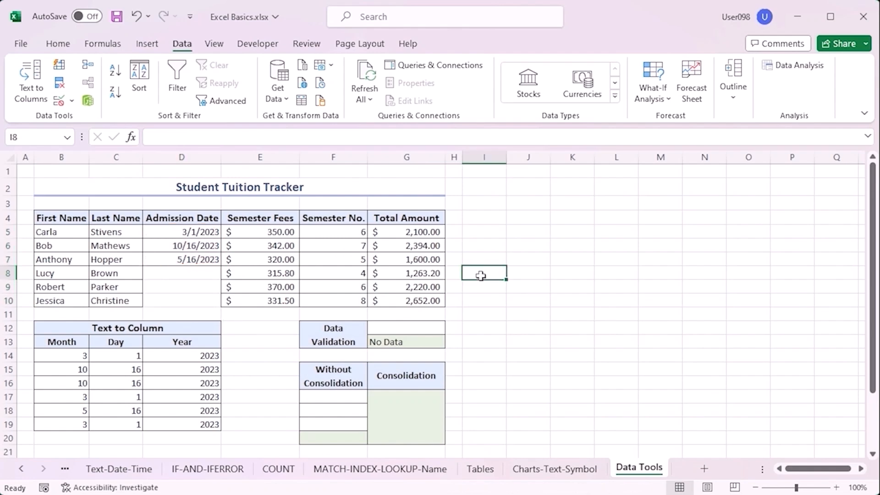
key("ctrl+z")
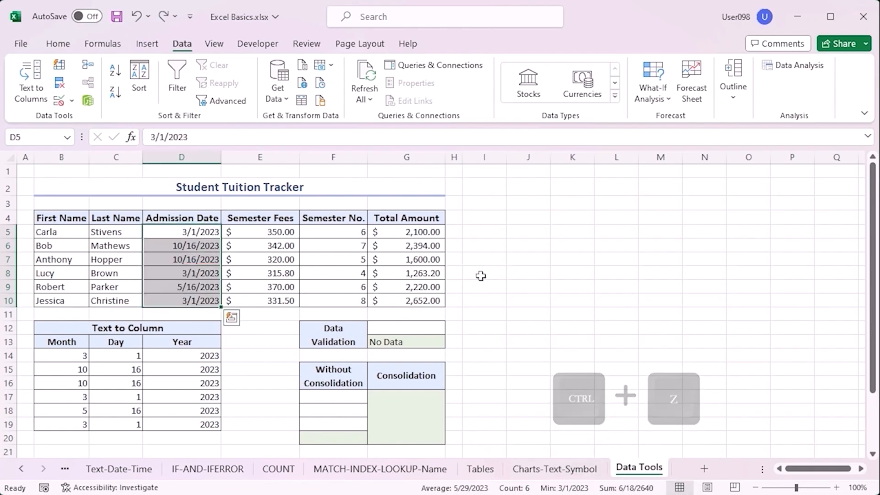
left_click(480, 276)
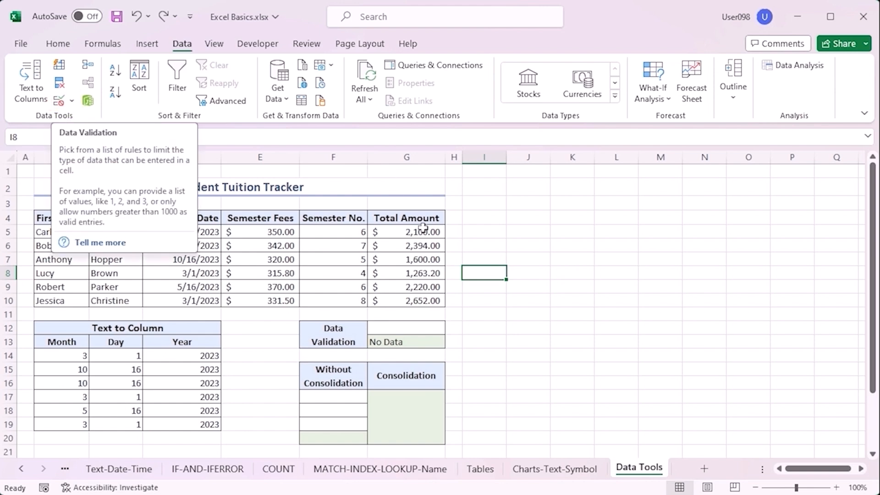
Step: Check the lookup formula in G13 and add a List data validation to cell G12 with the first names in B5:B10 as source
left_click(409, 327)
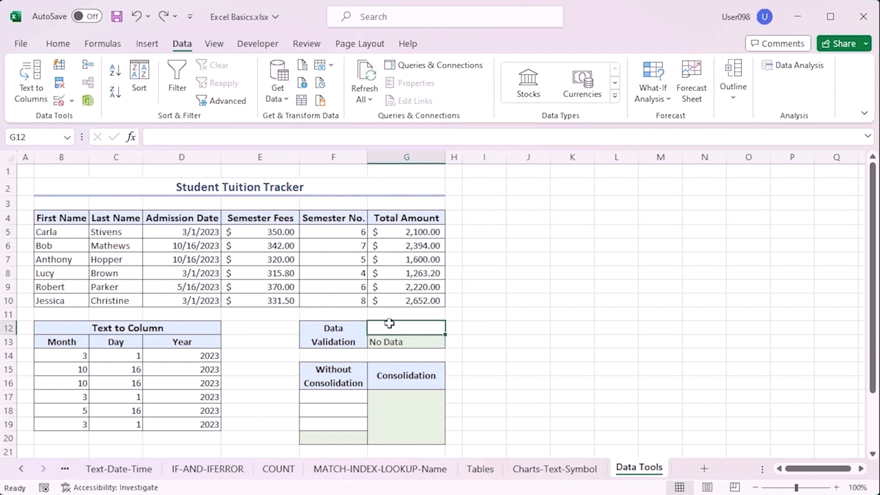
left_click(422, 341)
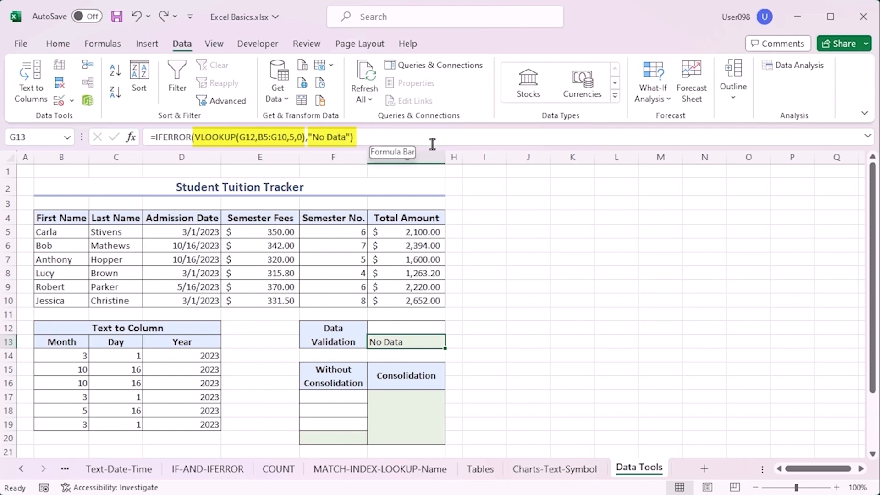
key("Down")
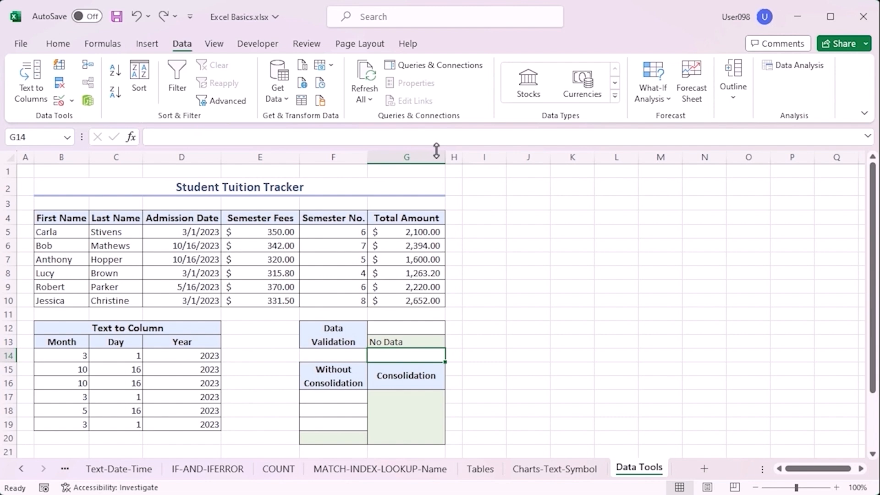
left_click(420, 323)
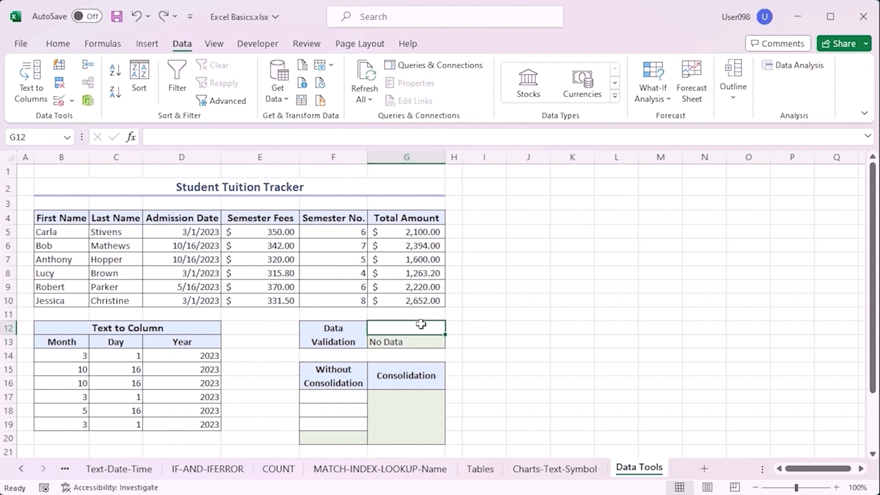
left_click(58, 100)
left_click(660, 274)
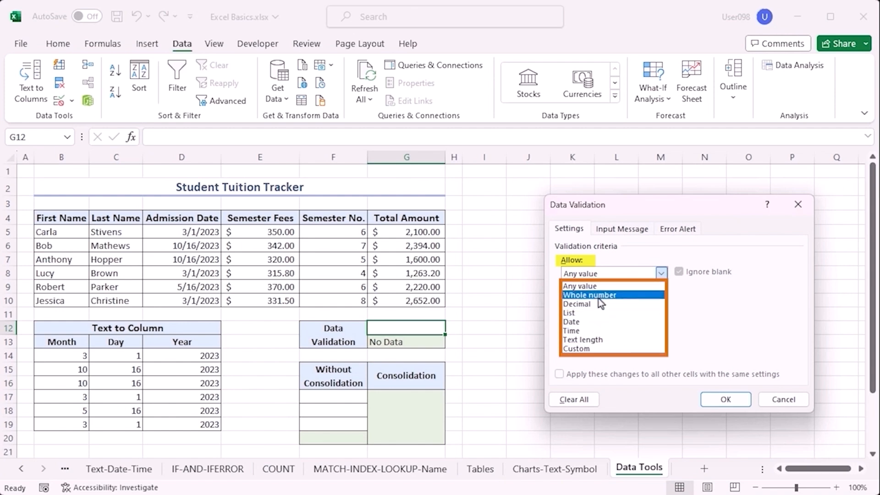
left_click(577, 312)
left_click(608, 330)
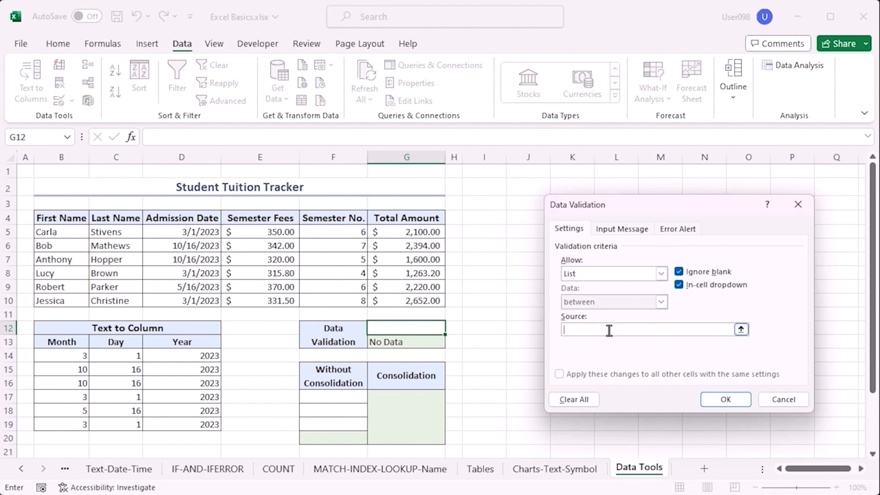
left_click_drag(60, 230, 64, 300)
left_click(729, 400)
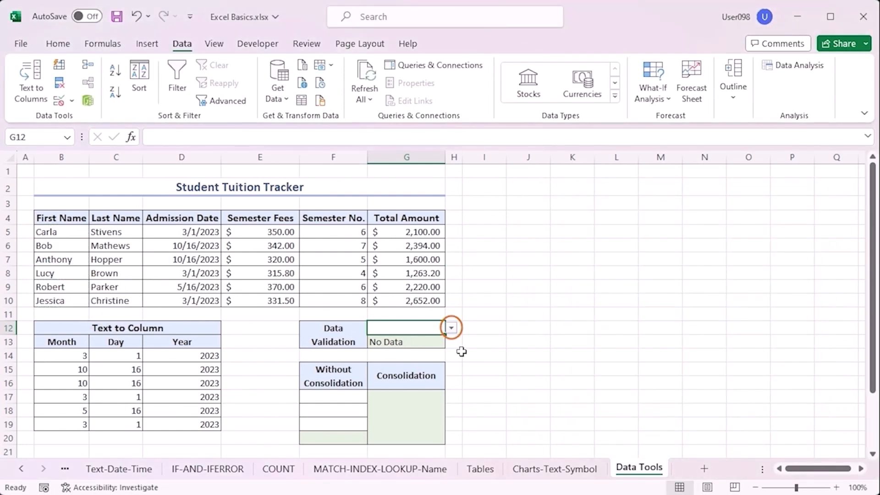
Step: Test the lookup by choosing the second, the first and finally the fourth first name from G12's validation list
left_click(451, 328)
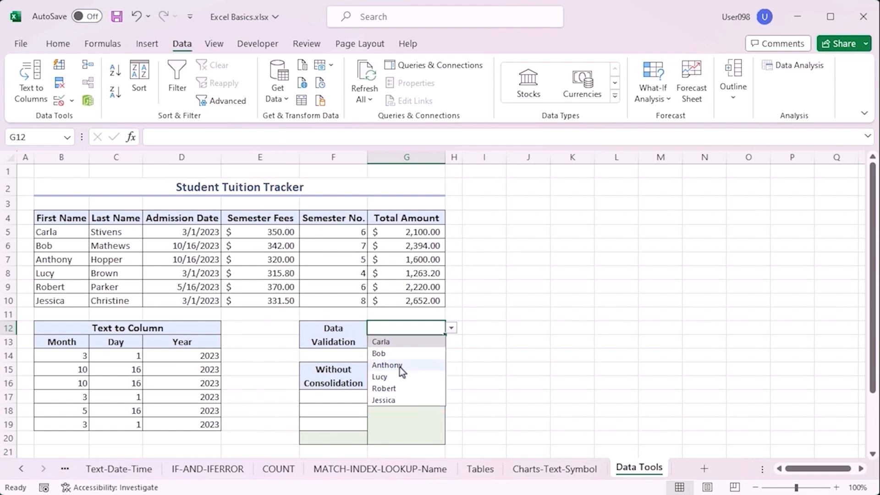
left_click(395, 354)
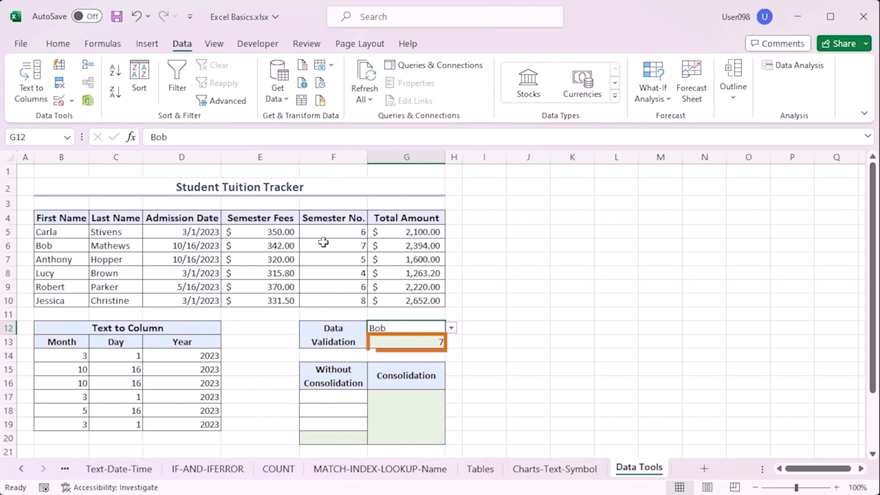
left_click(451, 328)
left_click(431, 340)
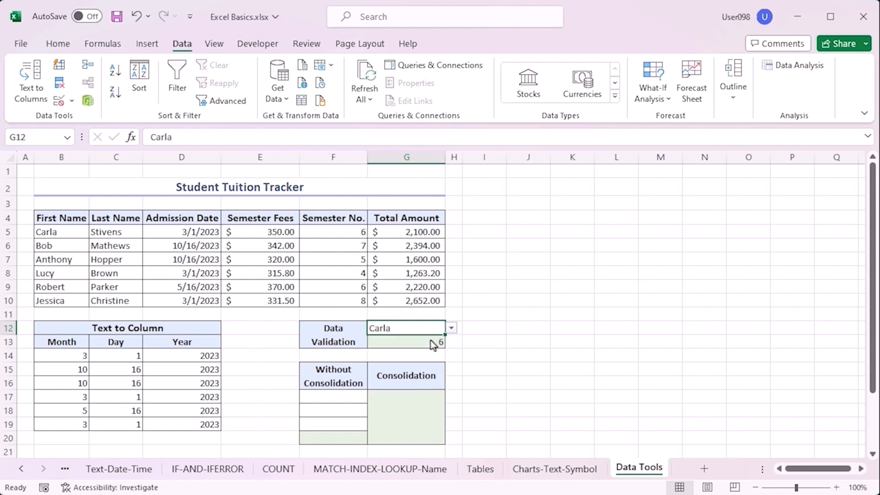
left_click(450, 327)
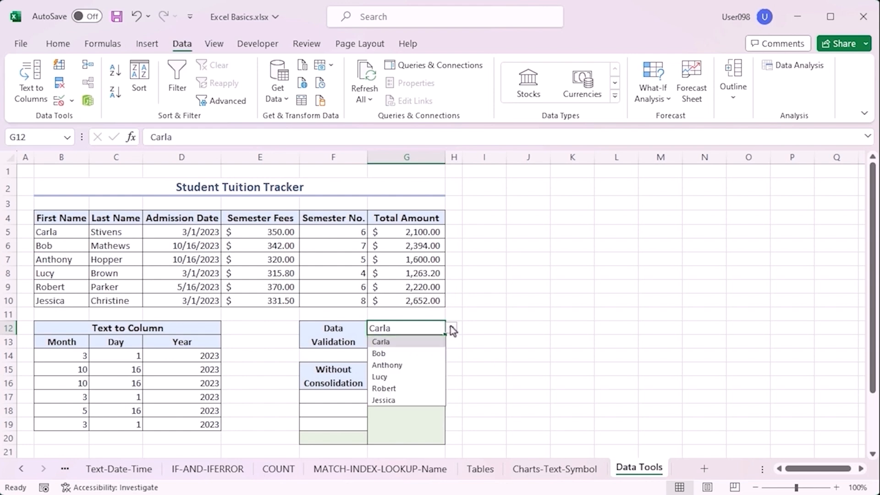
left_click(420, 375)
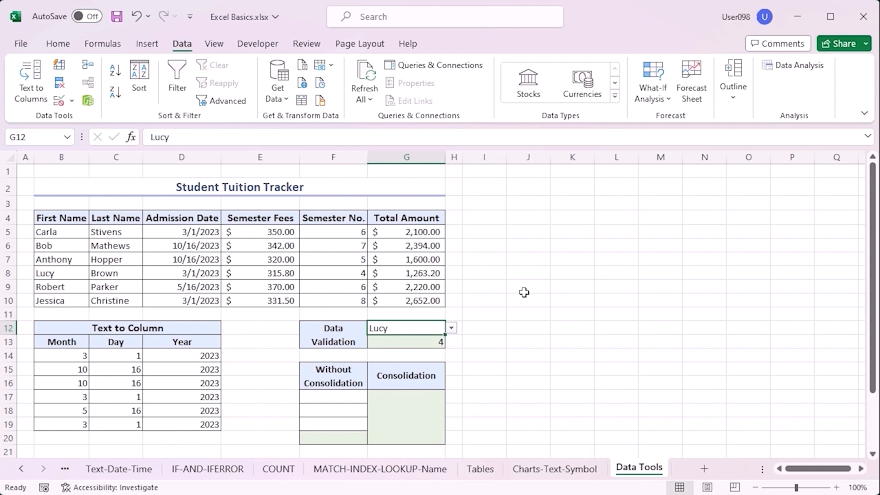
Step: In cell F17 under Without Consolidation, enter a reference to cell F14 of the Text-Date-Time sheet
left_click(349, 396)
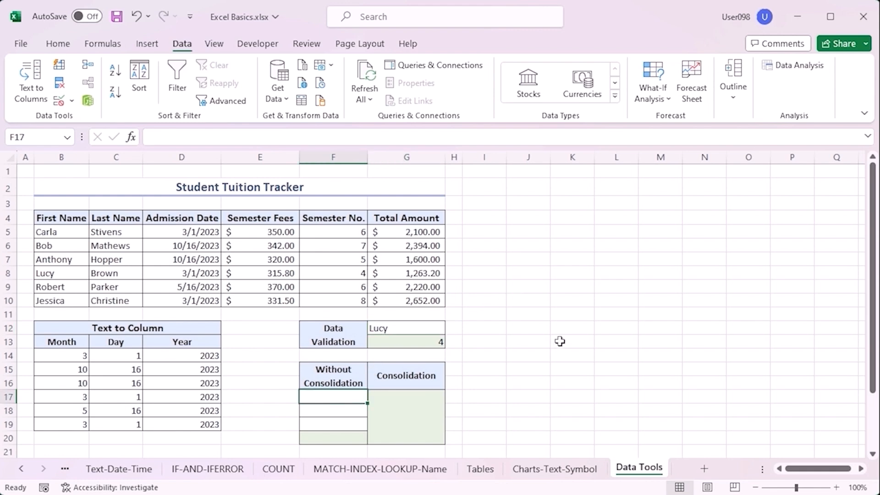
type("=")
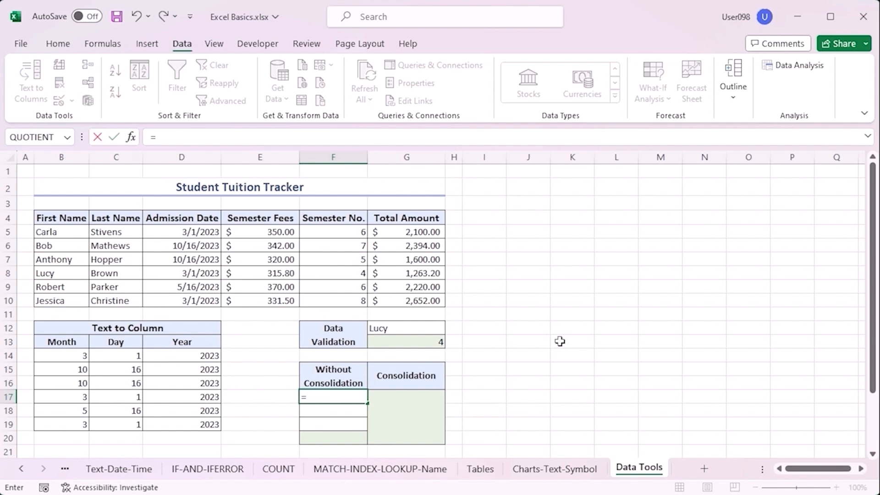
left_click(118, 468)
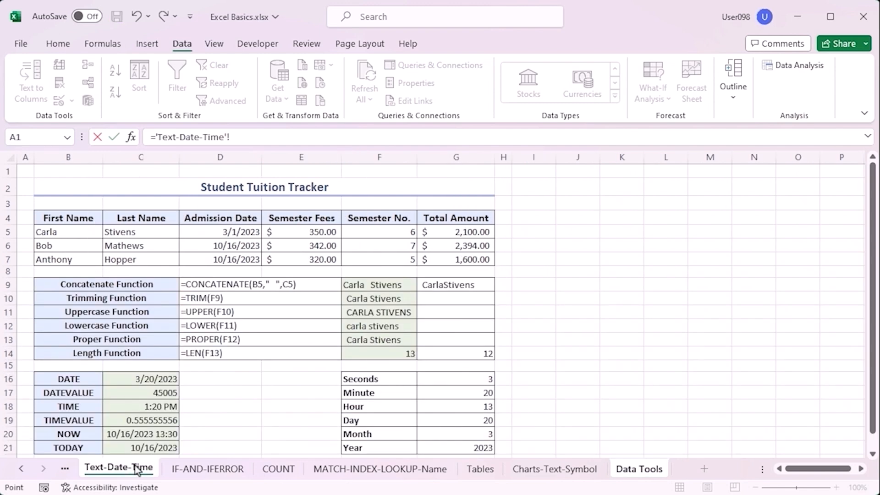
left_click(349, 354)
key("Return")
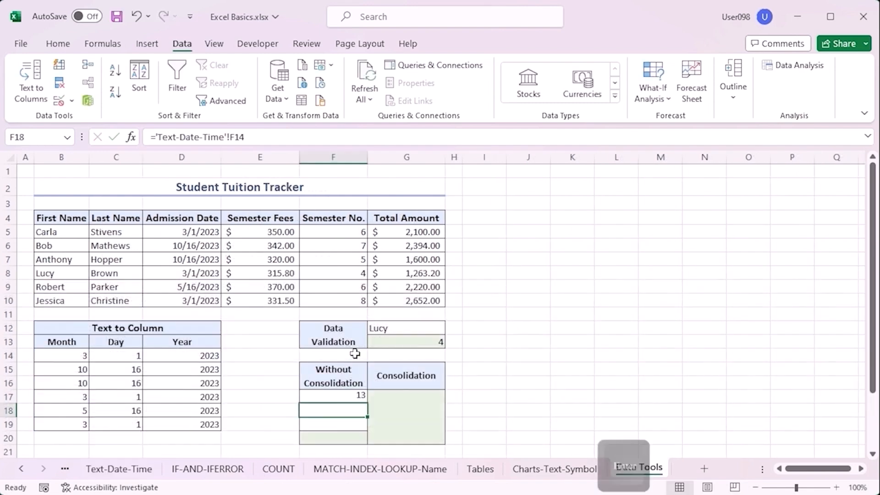
Step: In cell F18 under Without Consolidation, enter a reference to cell F14 of the COUNT sheet
type("=")
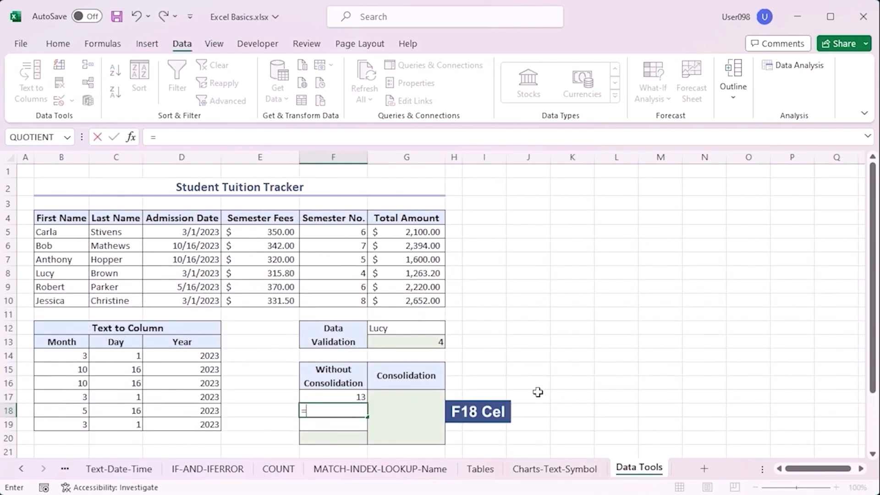
left_click(278, 470)
left_click(447, 358)
key("Return")
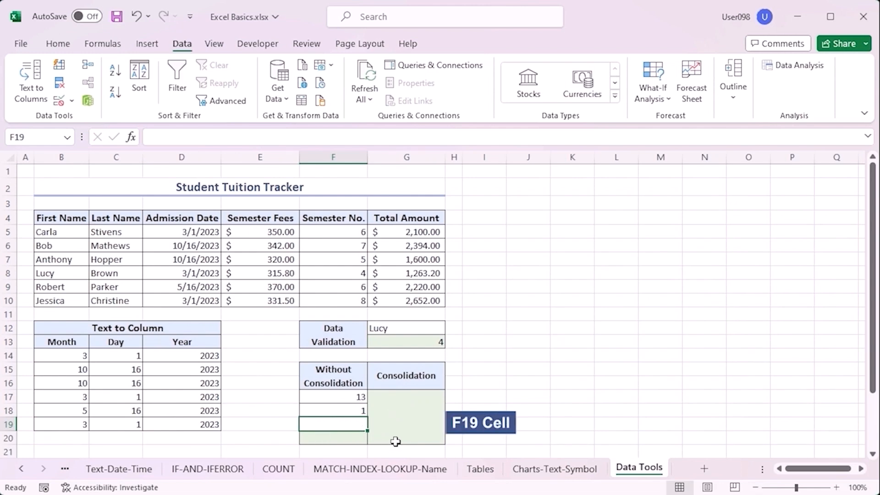
Step: Reference cell F14 of the MATCH-INDEX-LOOKUP-Name sheet in F19, and total F17:F19 in F20 with AutoSum
type("=")
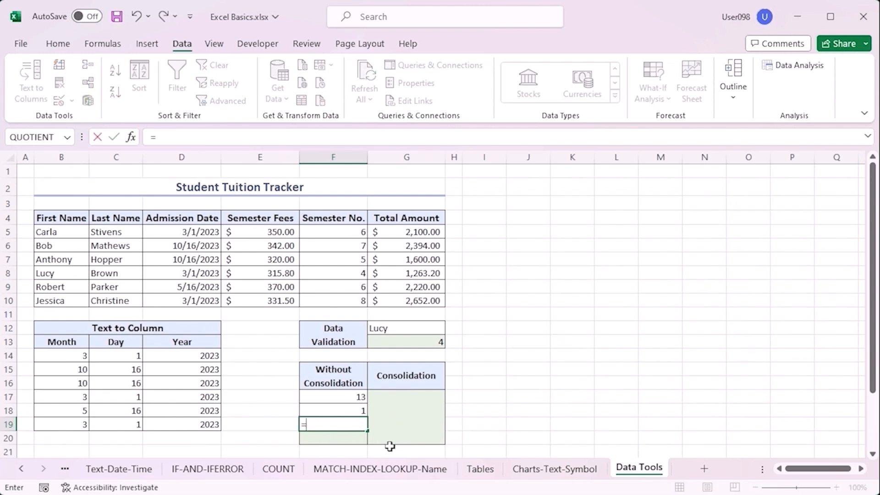
left_click(401, 472)
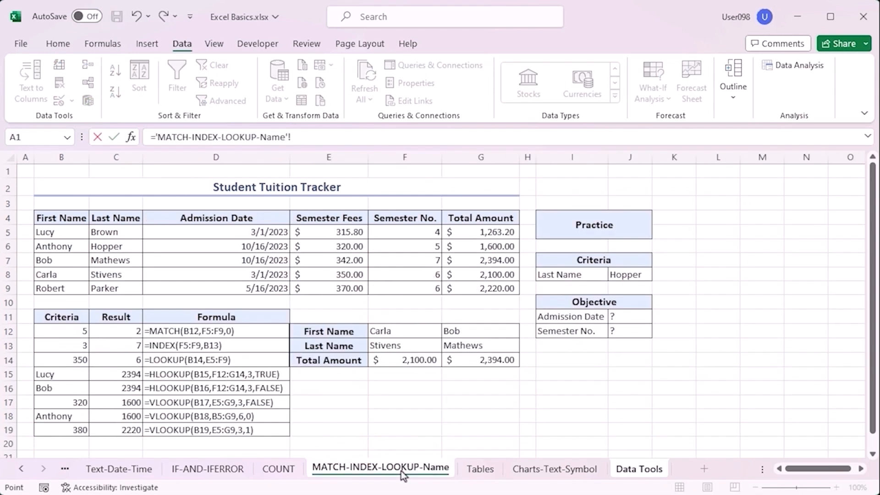
left_click(384, 361)
key("Return")
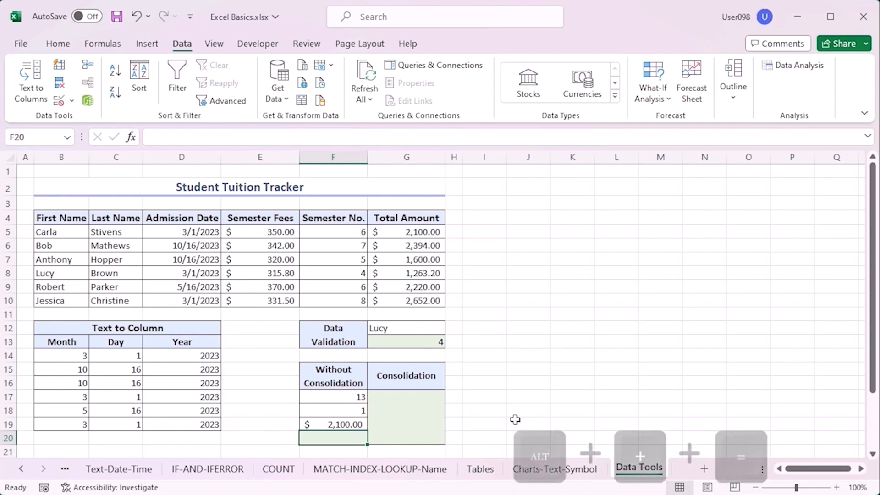
key("alt+equal")
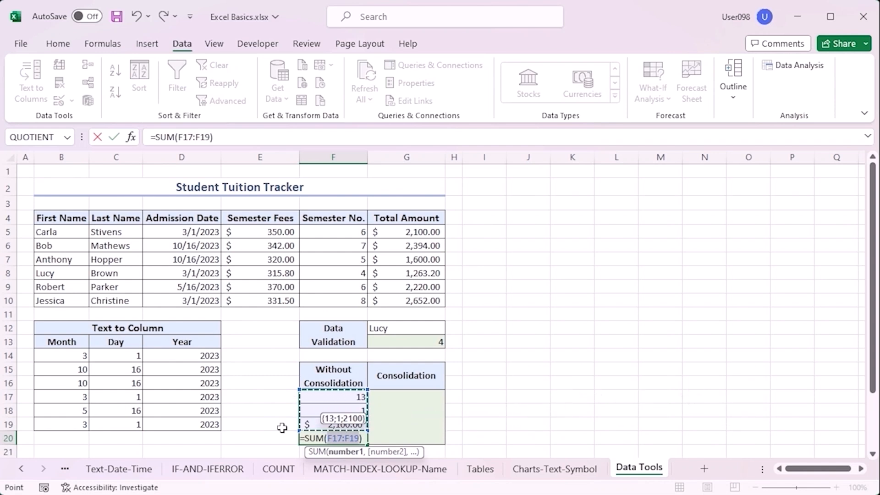
key("Return")
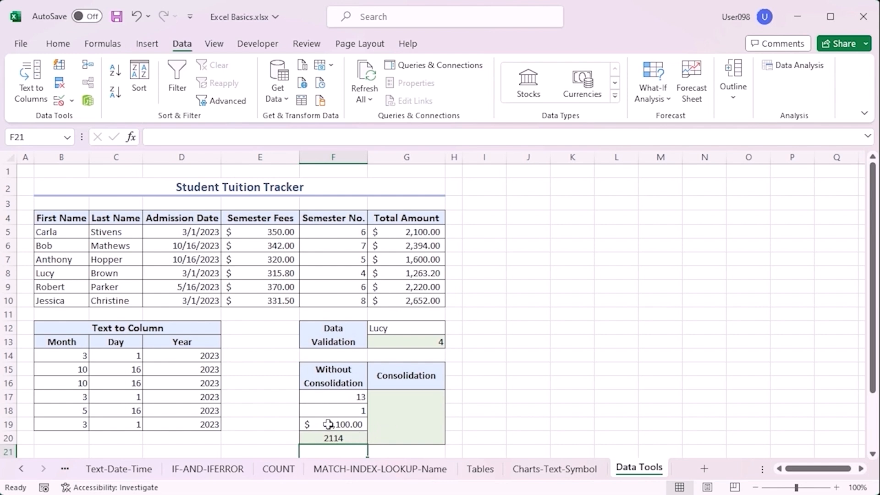
Step: Start a Consolidate operation in G17 with the Sum function and add cell F14 of the Text-Date-Time sheet as a reference
left_click(393, 407)
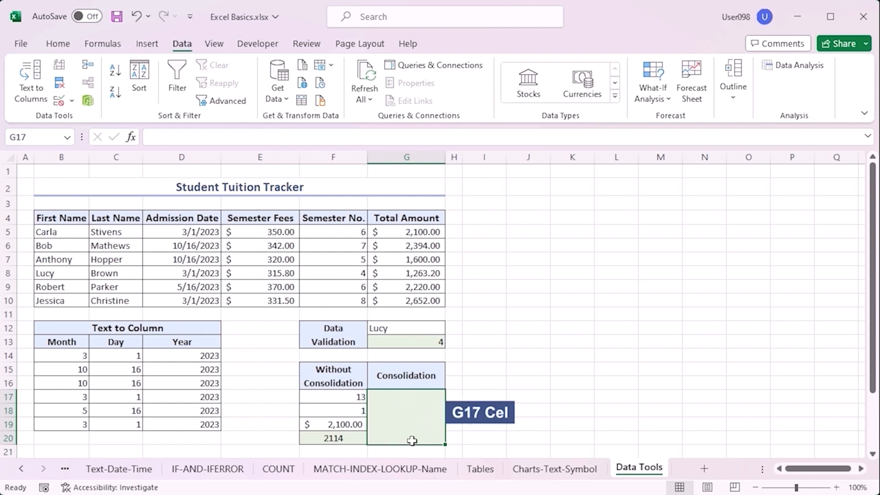
left_click(89, 70)
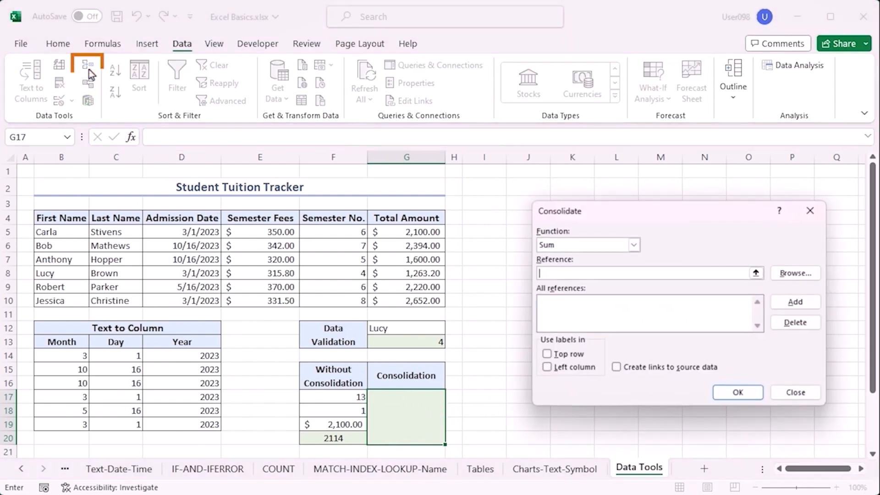
left_click(633, 245)
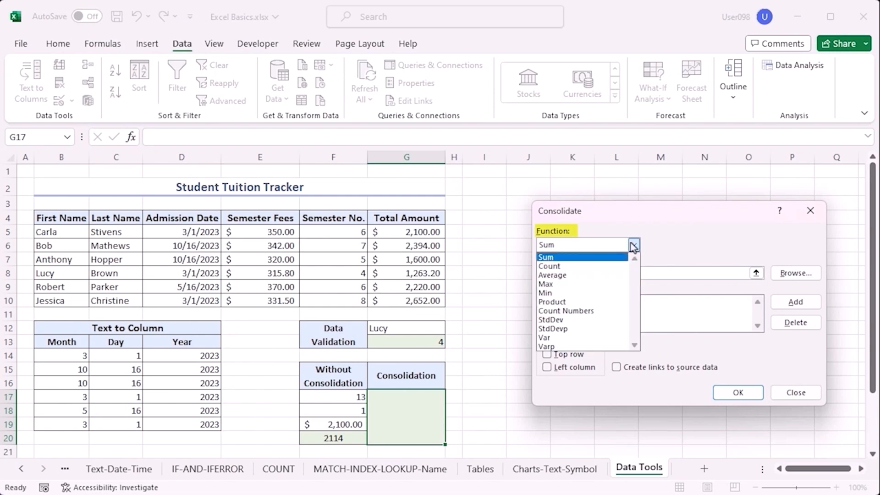
left_click(588, 259)
left_click(616, 273)
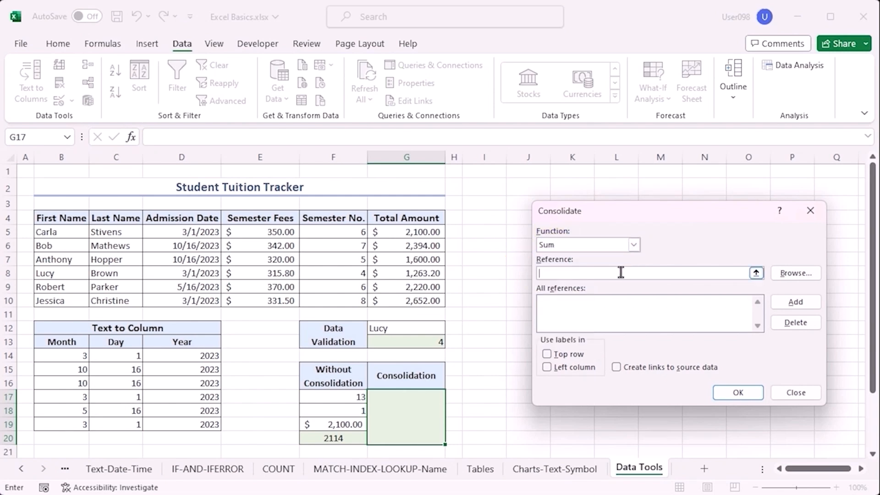
left_click(148, 472)
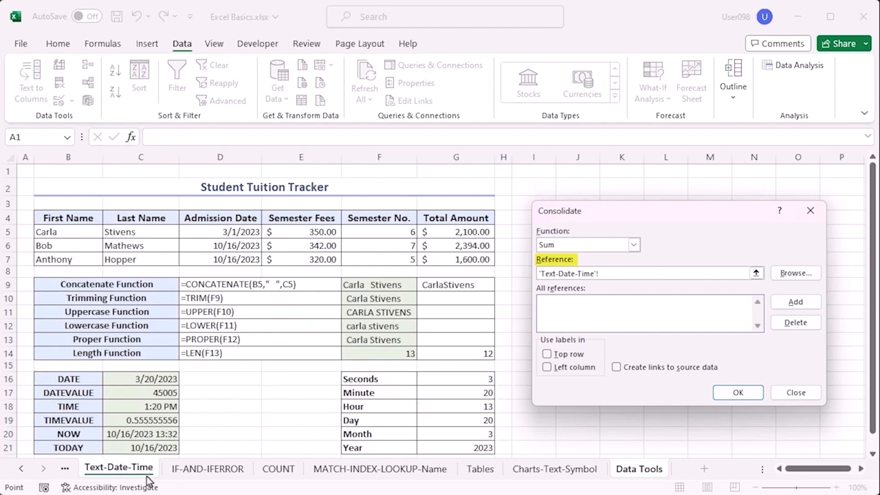
left_click(360, 352)
left_click(794, 302)
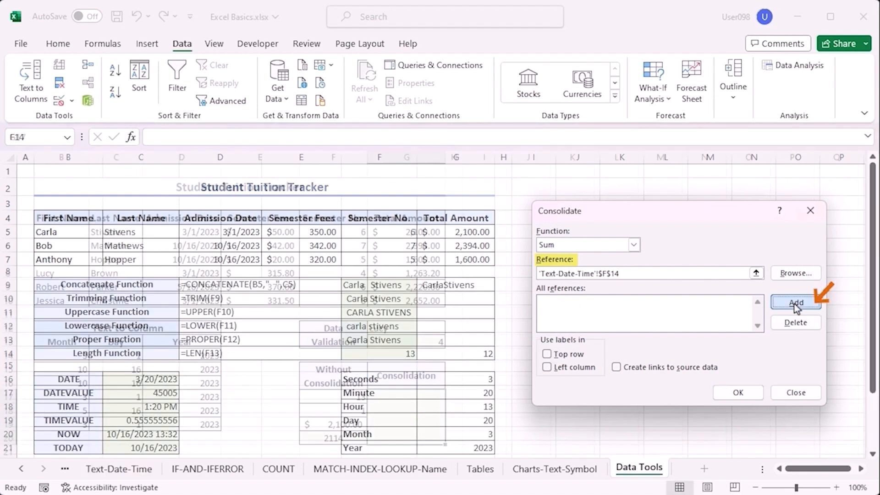
Step: Add cell F14 of the COUNT and MATCH-INDEX-LOOKUP-Name sheets to the consolidation references and run the consolidation
left_click(278, 468)
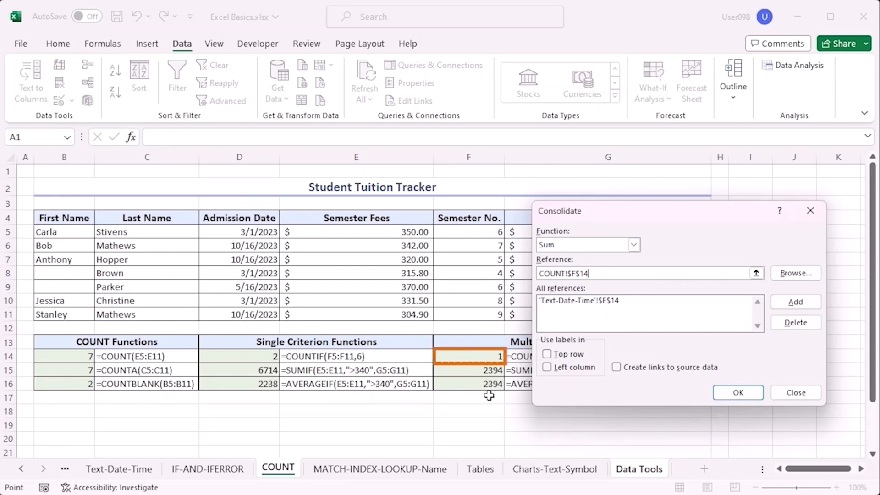
left_click(792, 302)
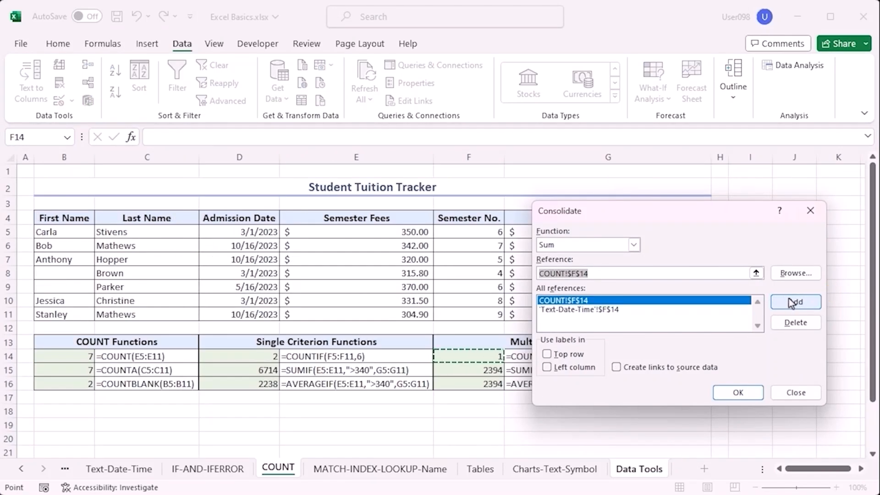
left_click(414, 469)
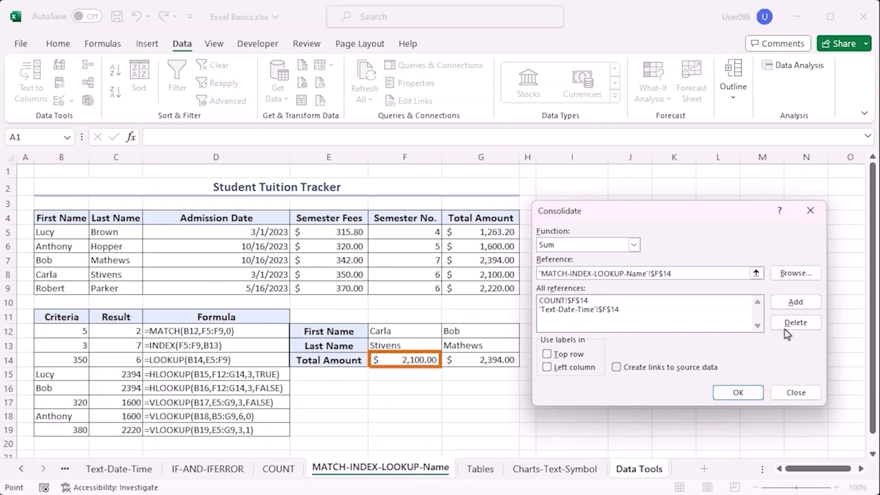
left_click(799, 304)
left_click(733, 392)
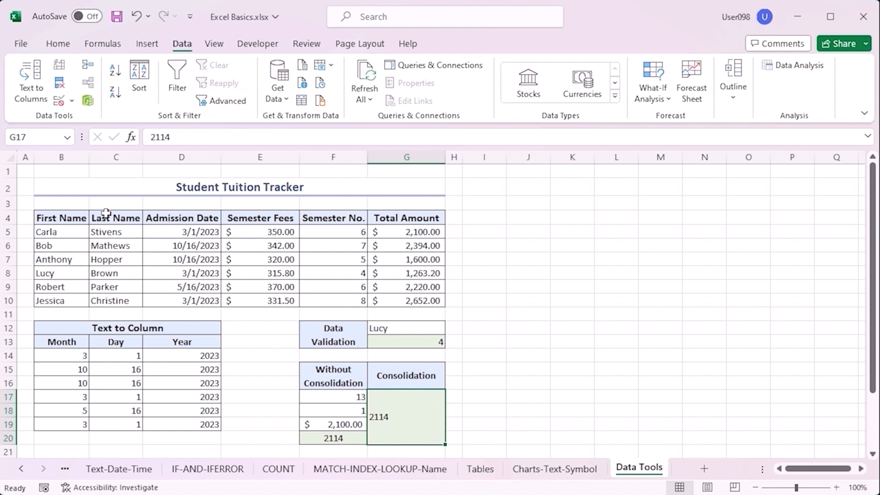
left_click_drag(114, 218, 185, 299)
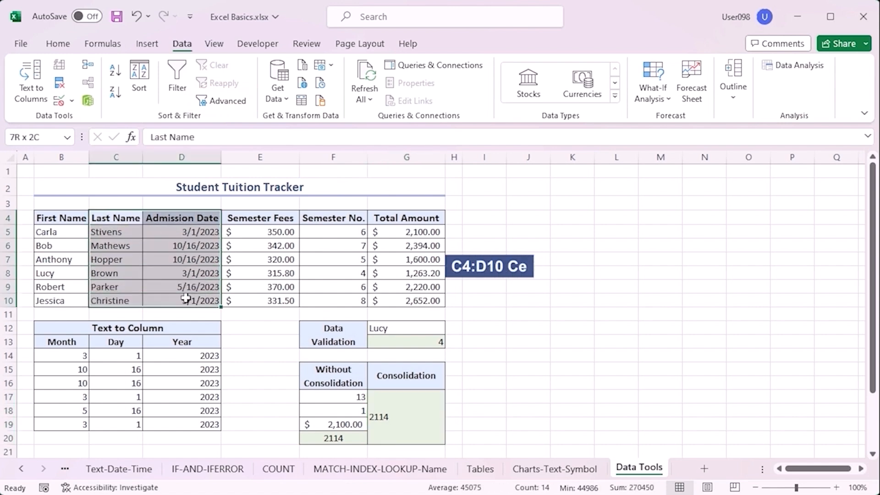
left_click(219, 100)
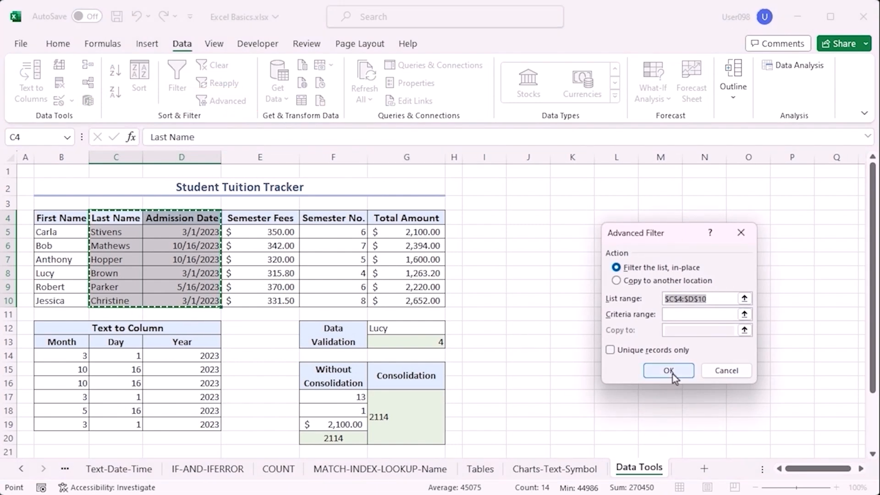
left_click(617, 282)
left_click(680, 319)
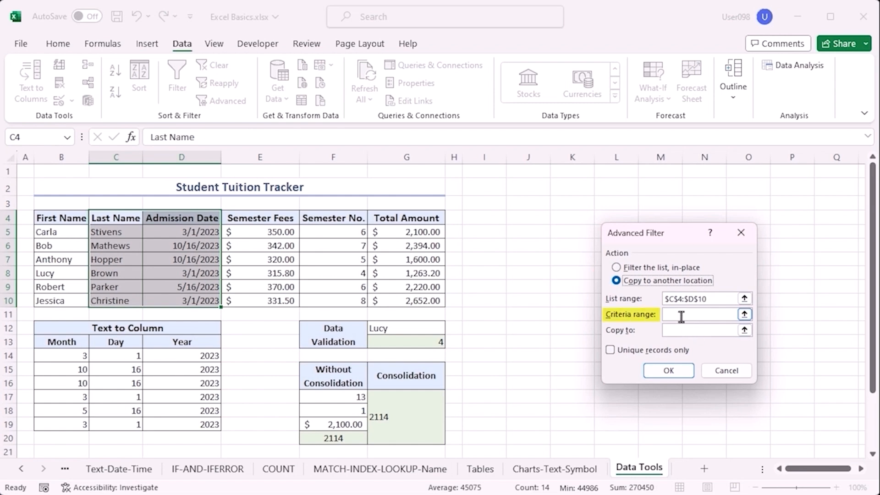
left_click(680, 315)
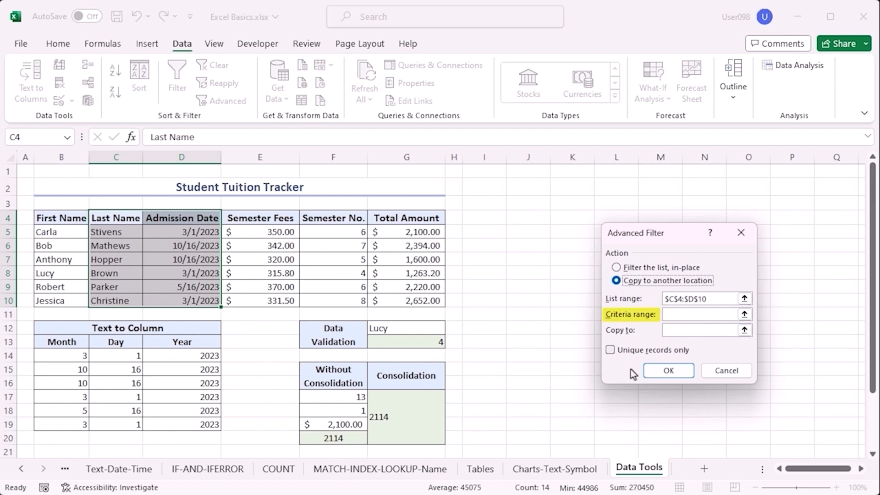
left_click(728, 372)
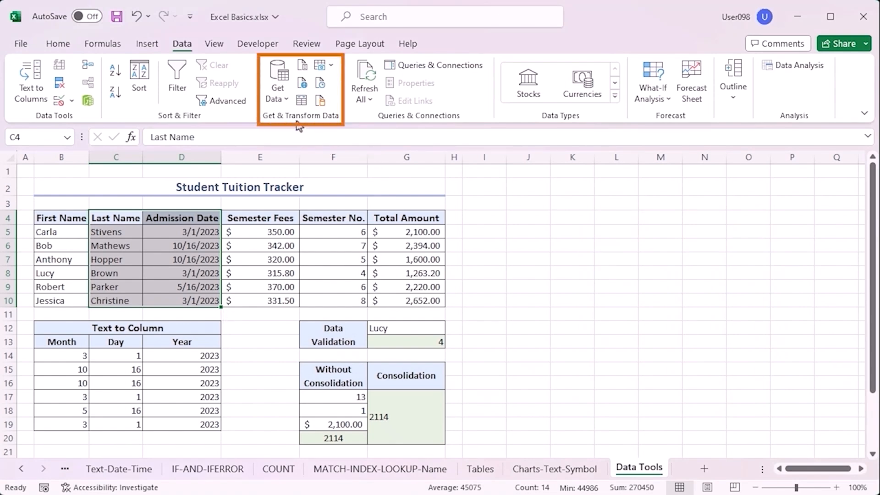
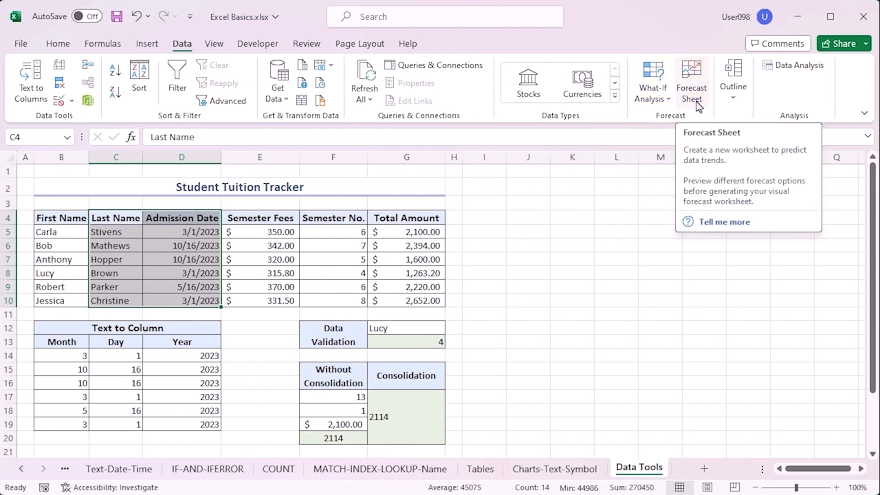
left_click(732, 103)
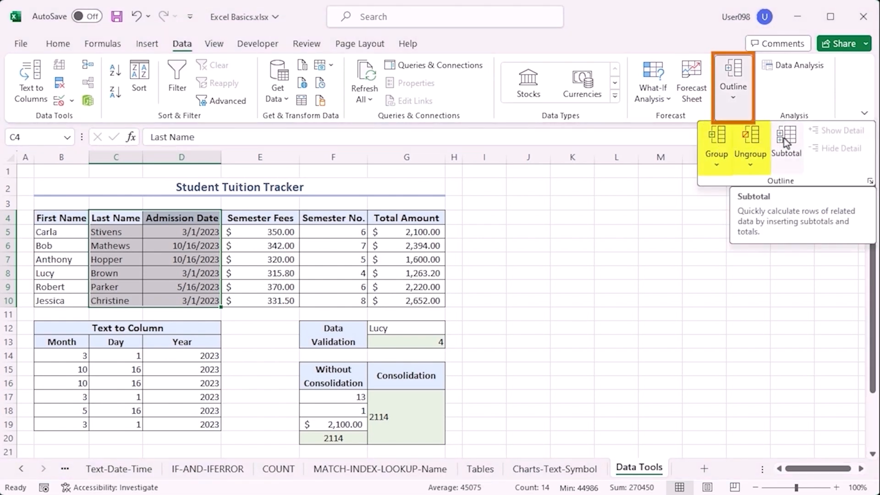
left_click(812, 107)
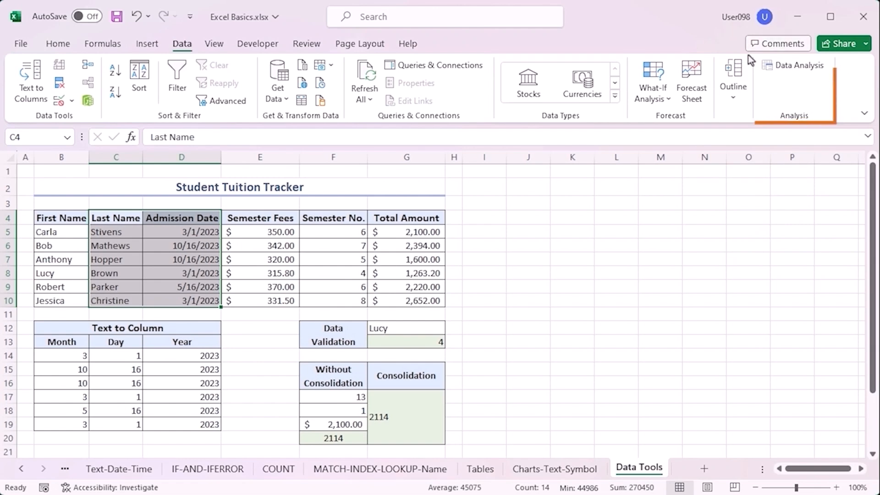
left_click(802, 71)
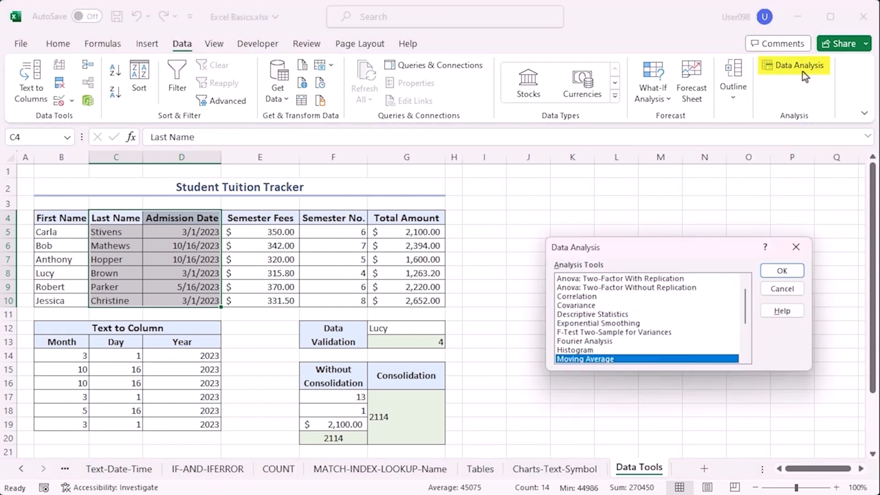
scroll(649, 310, "down", 3)
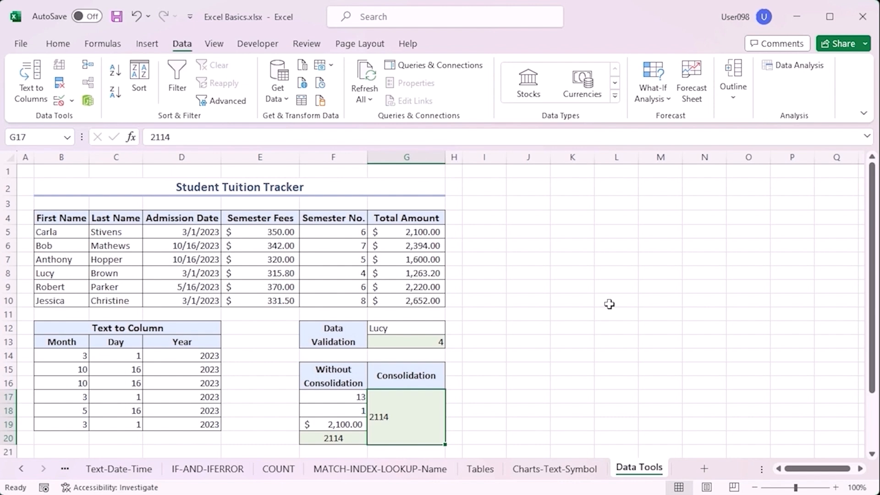
left_click(221, 48)
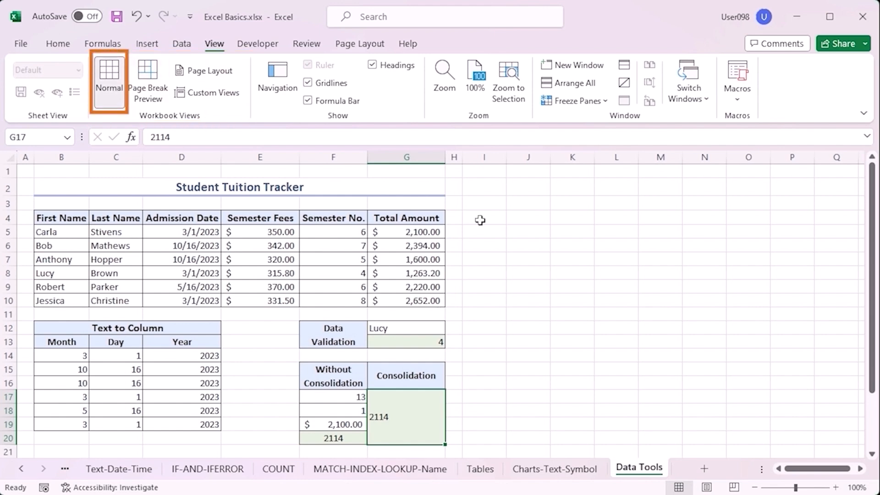
left_click(156, 89)
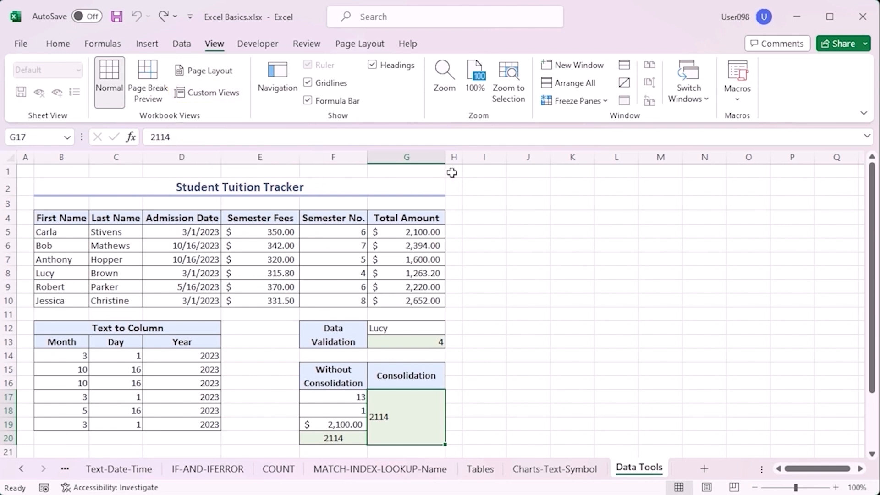
Step: Show the Navigation pane and look through its list of the workbook's sheets
left_click(275, 78)
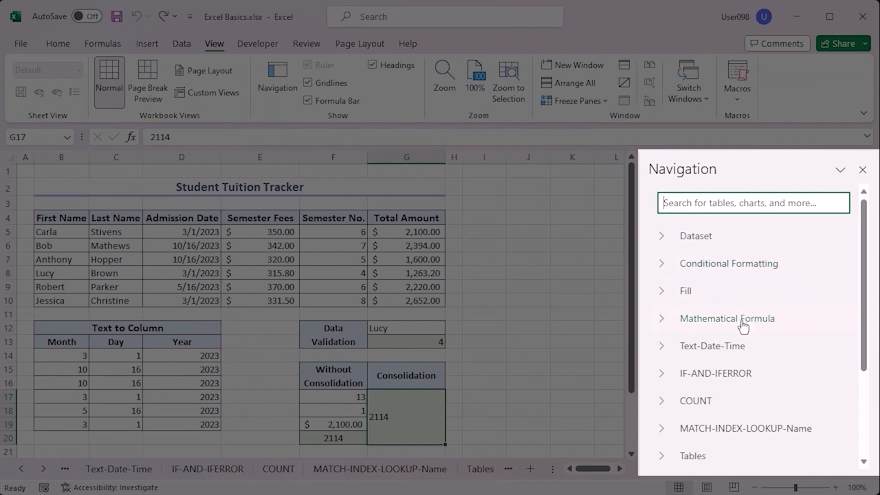
scroll(743, 328, "down", 3)
scroll(743, 329, "down", 1)
scroll(743, 329, "up", 5)
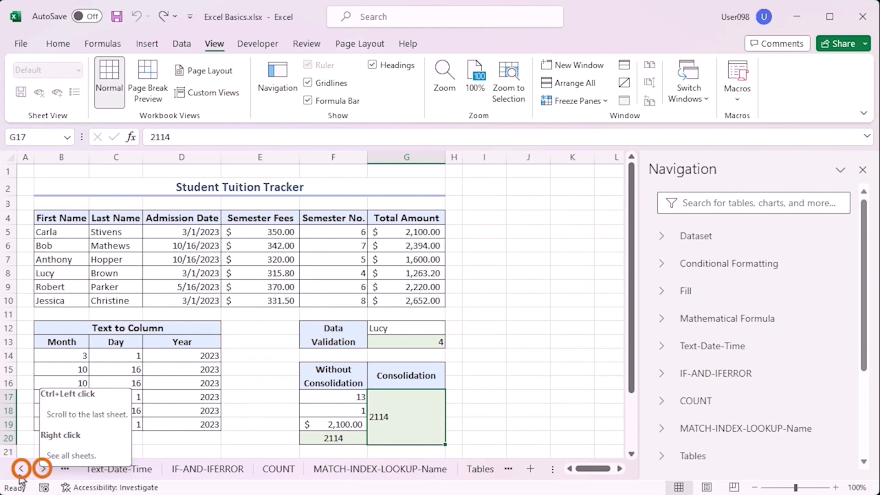
Step: Activate the Text-Date-Time sheet from the list of all sheets, and switch to the Tables sheet
right_click(20, 472)
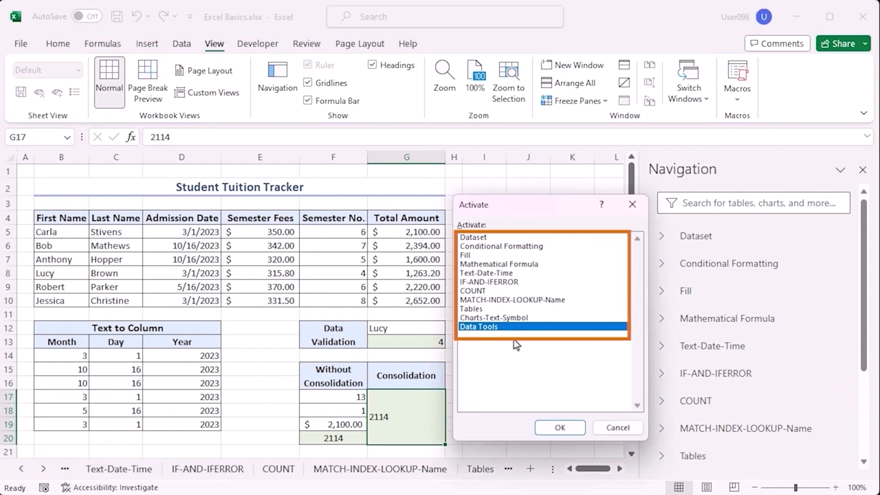
left_click(502, 274)
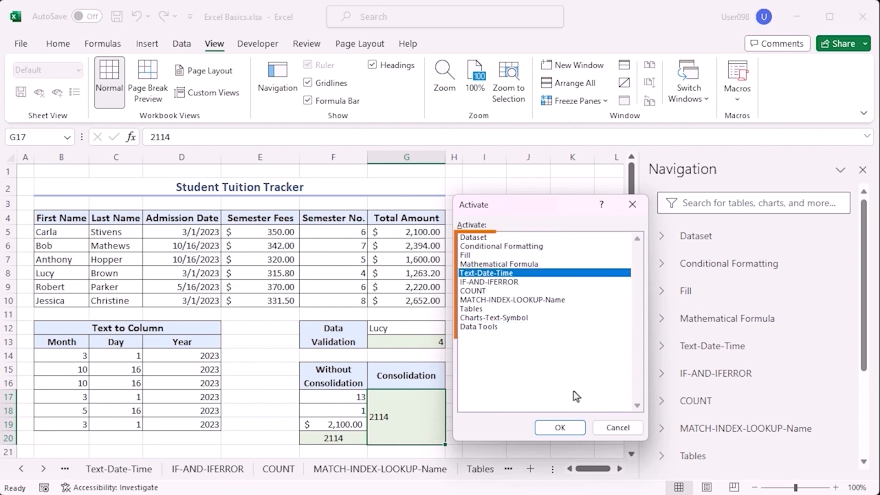
left_click(560, 426)
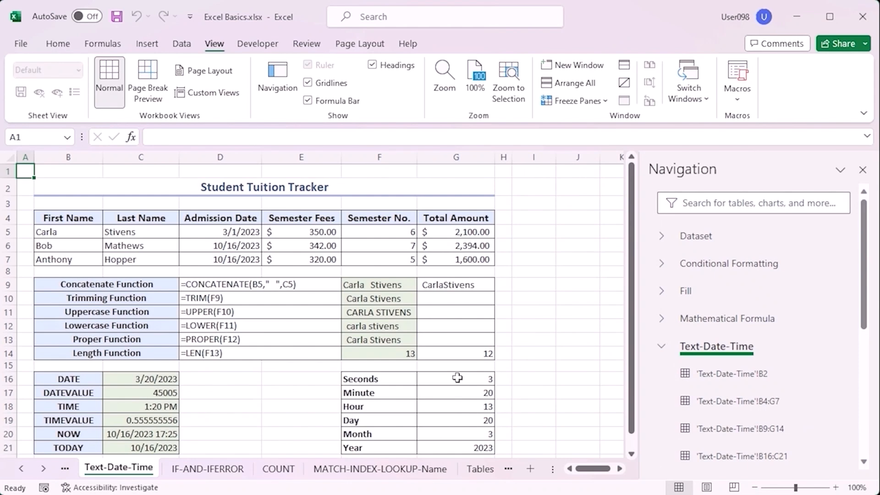
left_click(508, 468)
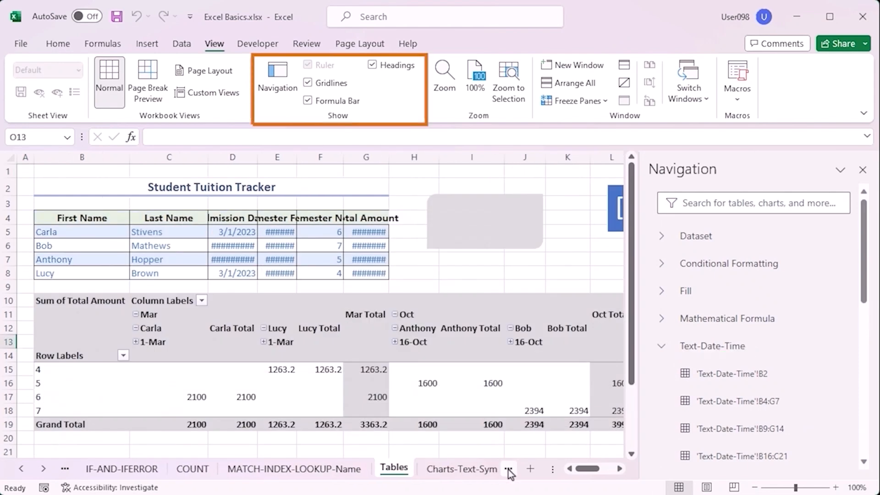
Step: Switch to the Data Tools sheet and hide the gridlines, the formula bar and the row and column headings
left_click(471, 469)
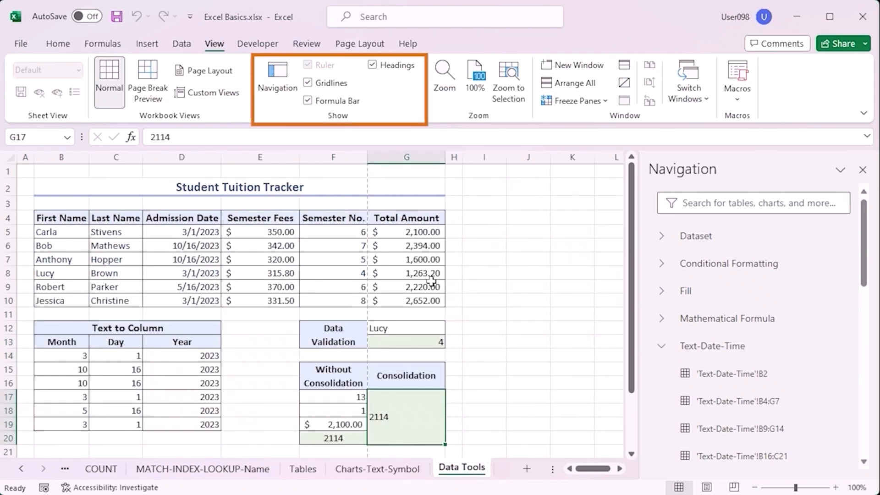
left_click(311, 83)
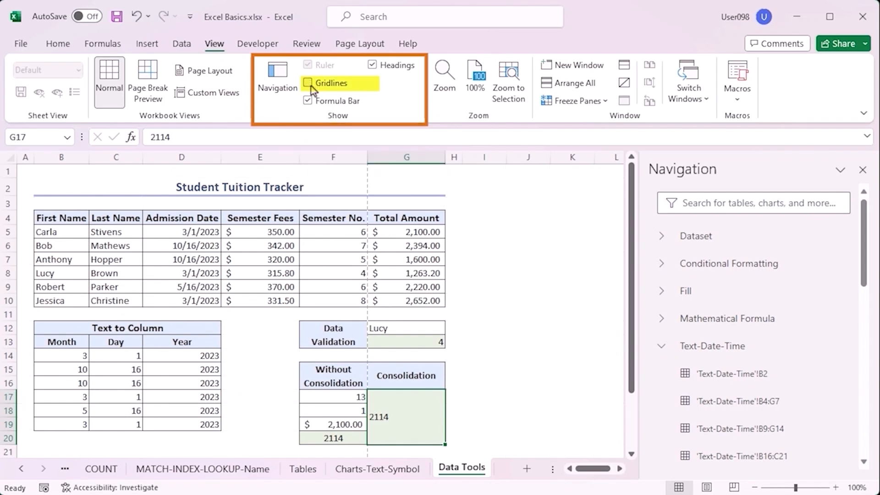
left_click(309, 102)
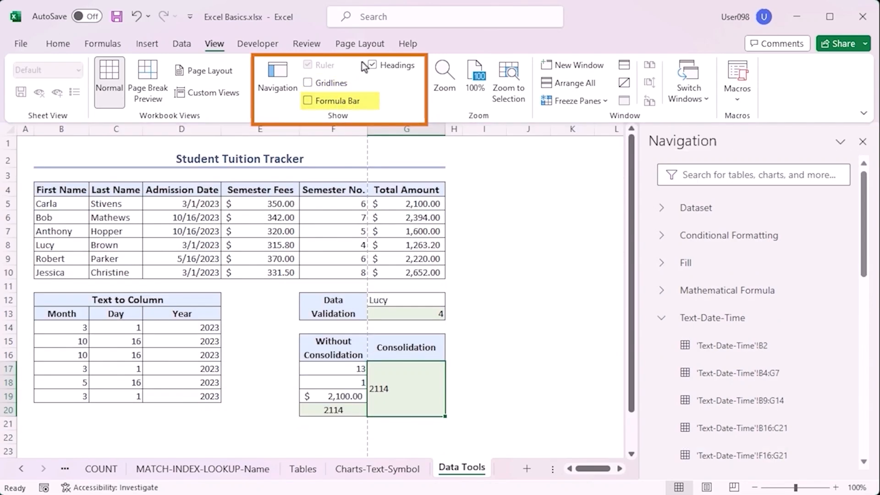
left_click(372, 65)
Step: Show the headings, gridlines and formula bar again, and close the Navigation pane
left_click(372, 65)
left_click(307, 83)
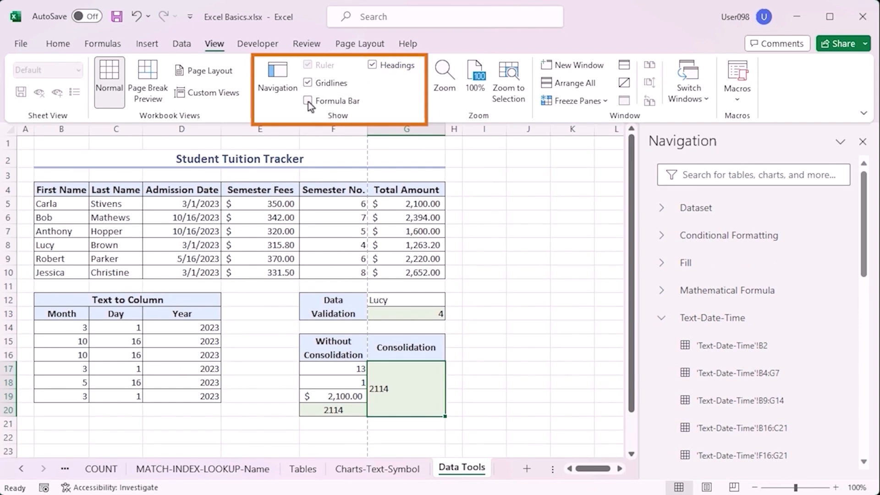
left_click(307, 100)
left_click(862, 170)
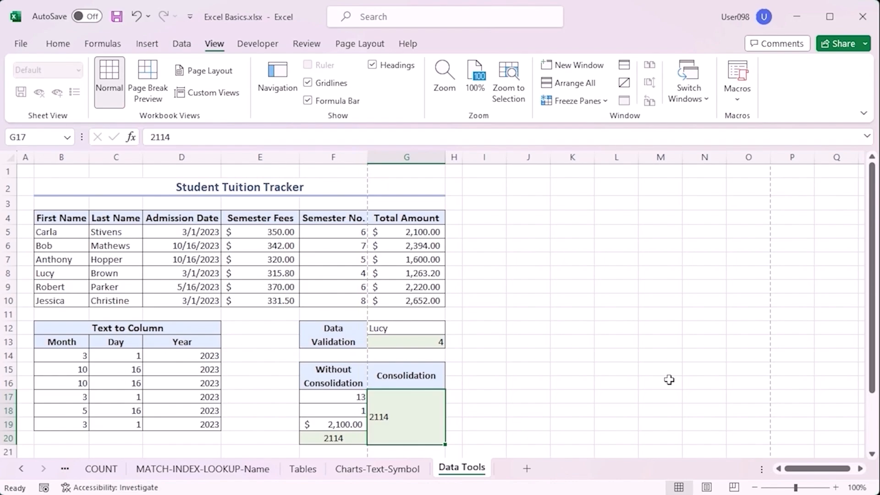
Step: Turn off the display of page breaks for the Data Tools worksheet in the advanced Excel options
key("alt+f")
key("t")
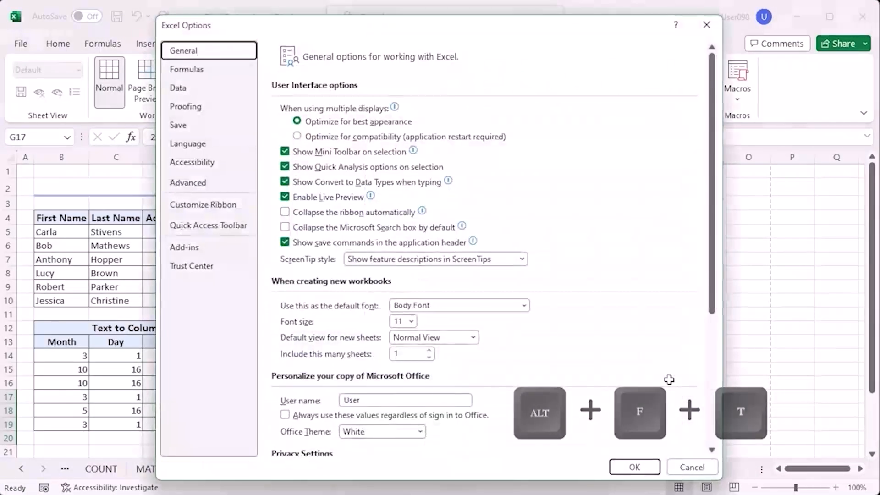
left_click(209, 187)
scroll(362, 263, "down", 15)
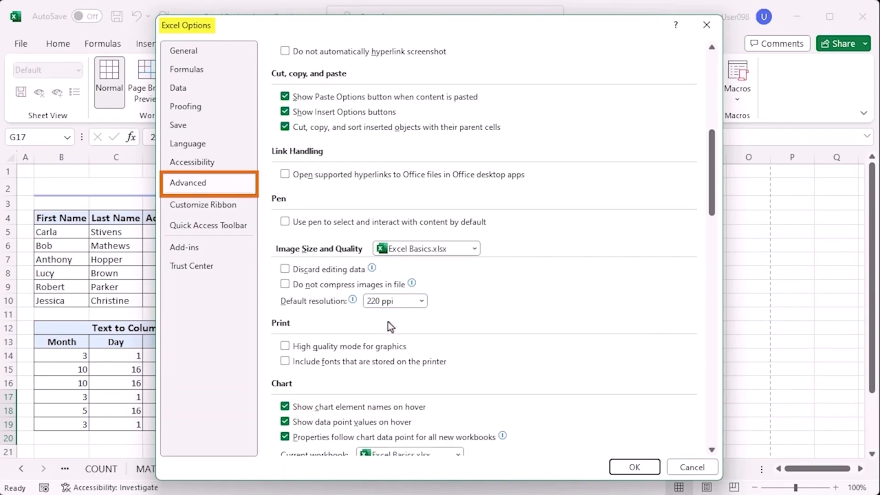
scroll(388, 320, "down", 8)
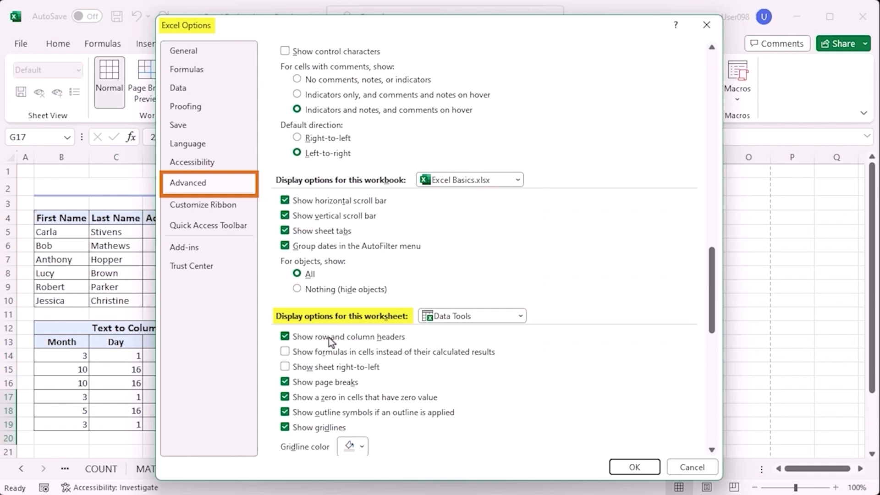
left_click(284, 382)
left_click(625, 465)
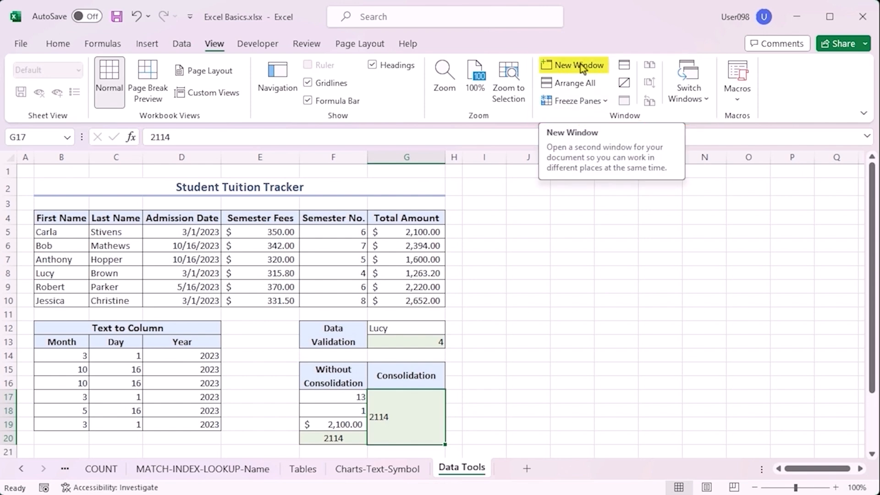
Step: Freeze the panes at cell B4, try scrolling the sheet, and unfreeze them
left_click(587, 102)
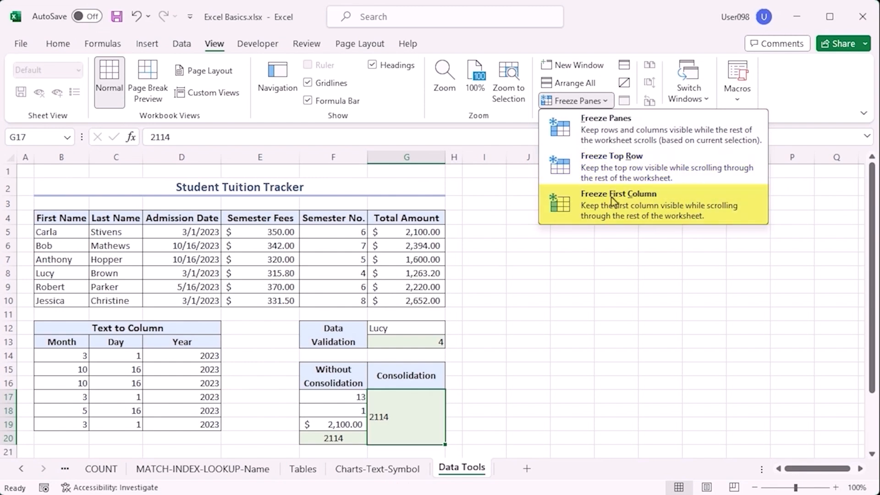
left_click(74, 219)
left_click(68, 217)
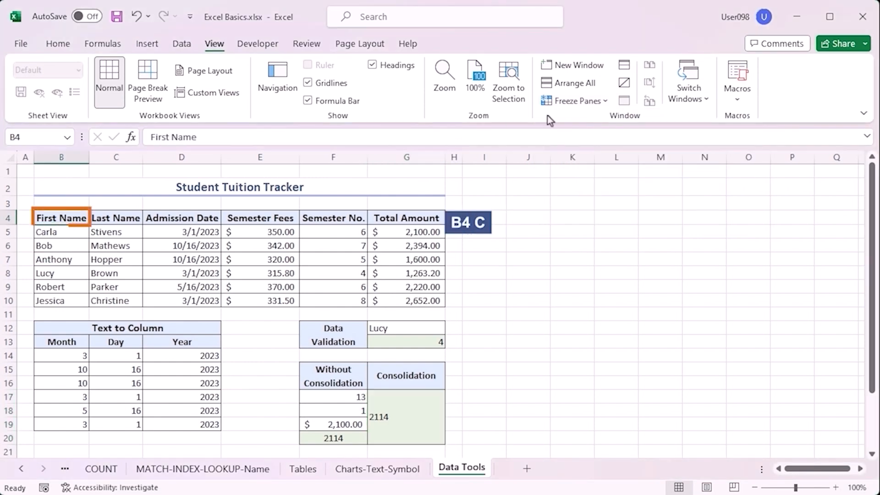
left_click(576, 103)
left_click(593, 123)
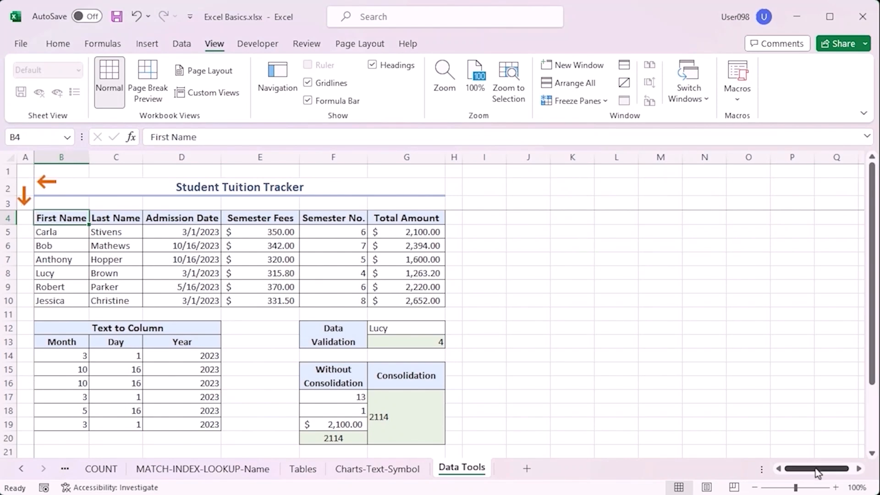
left_click_drag(805, 469, 769, 490)
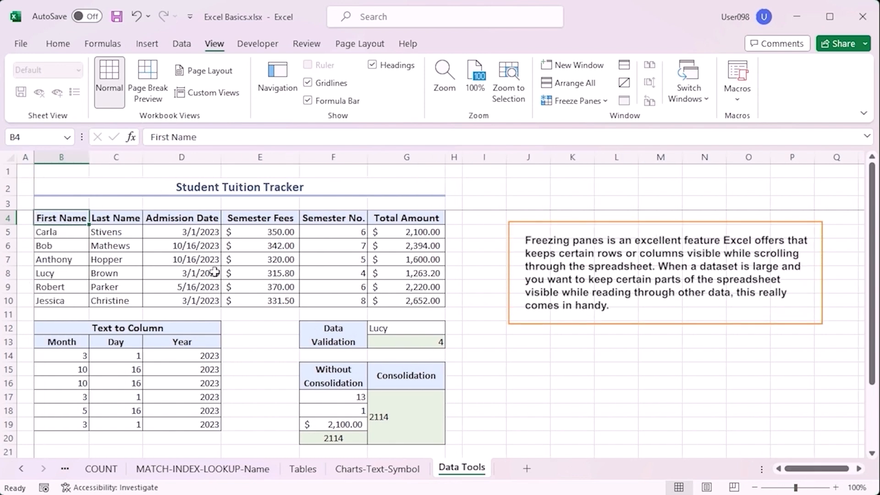
mouse_move(872, 236)
left_mouse_down()
mouse_move(874, 244)
mouse_move(876, 234)
left_mouse_up()
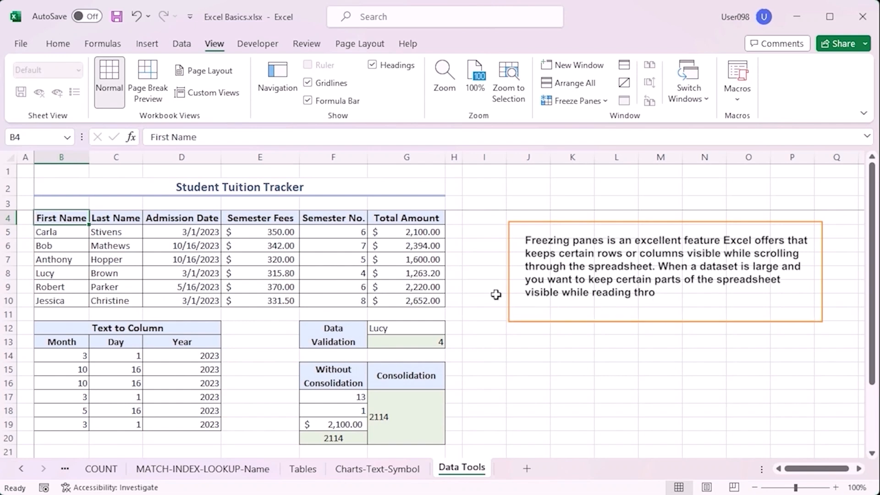
left_click(581, 100)
left_click(590, 137)
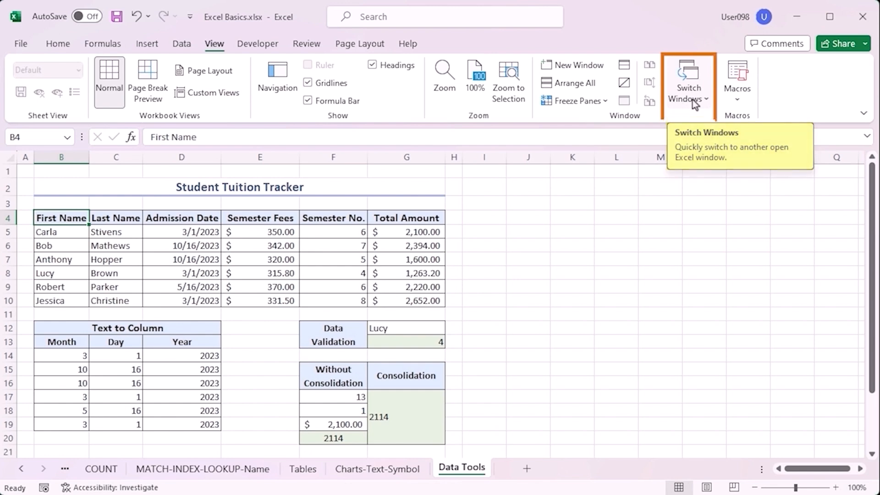
Step: Start recording a macro named Trial with the shortcut Ctrl+Shift+G, stored in this workbook
left_click(739, 99)
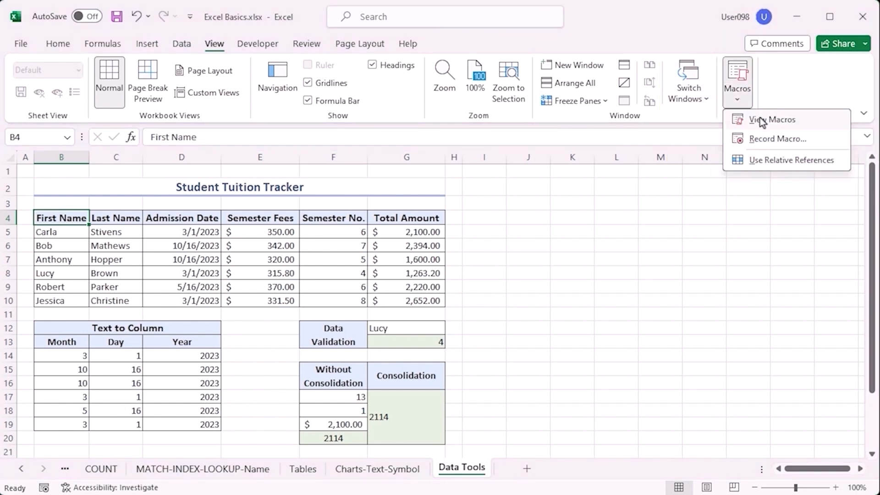
left_click(781, 139)
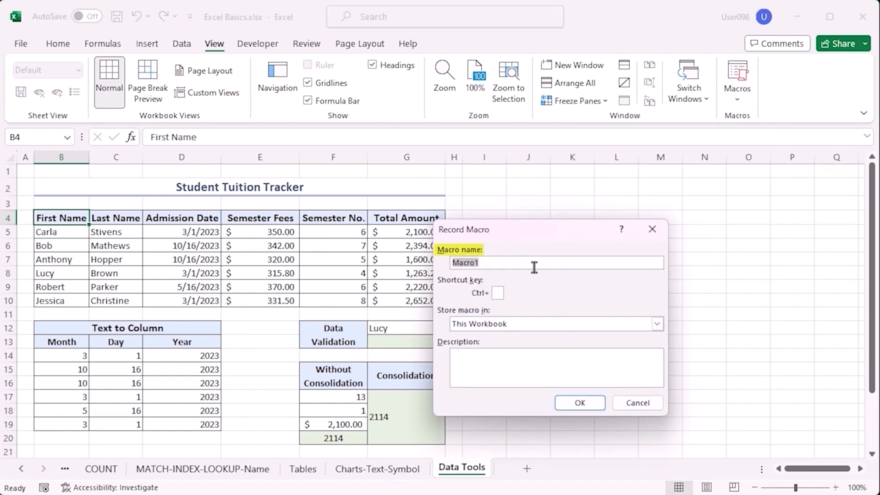
type("Trial")
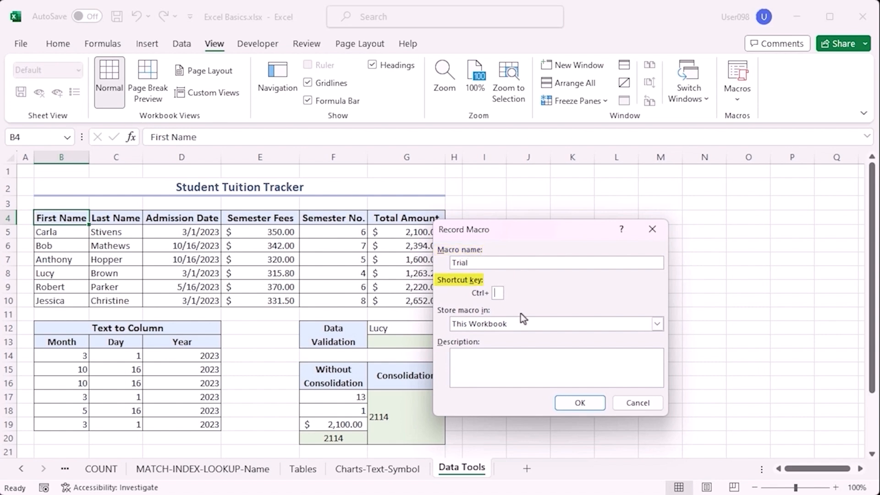
type("G")
left_click(581, 399)
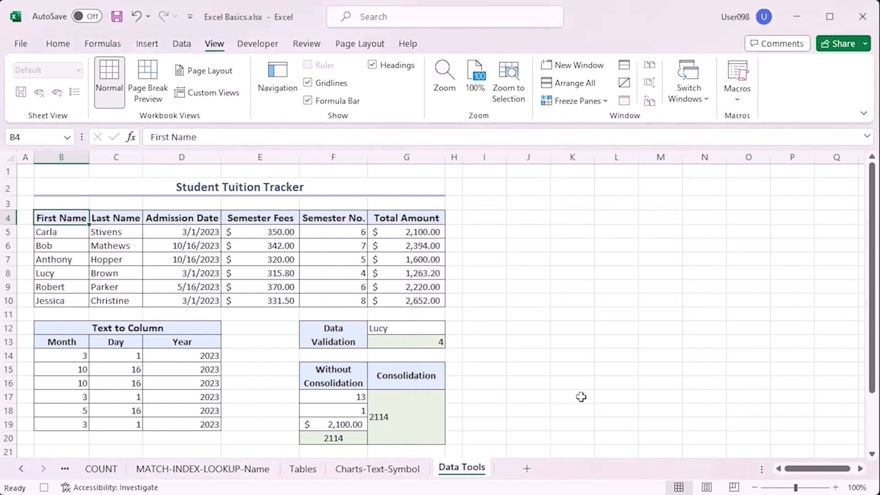
Step: Enter the formula =G5*5 in cell I5 and stop the macro recording
left_click(483, 232)
type("=")
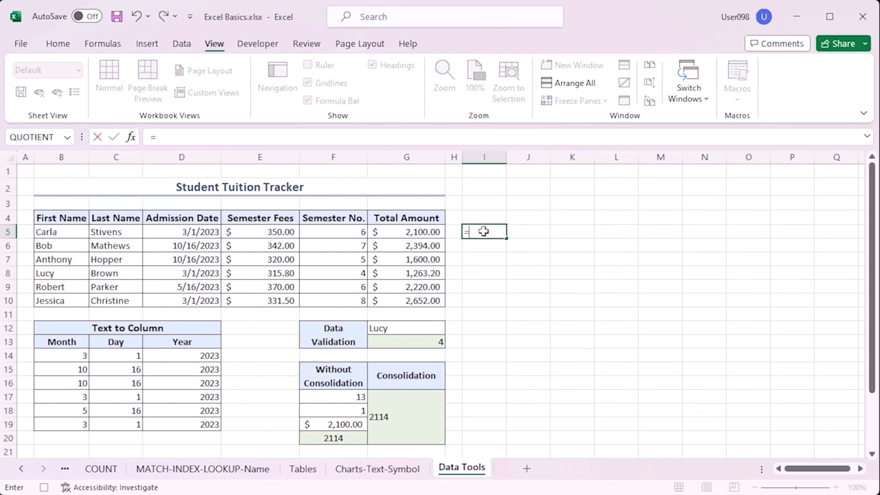
left_click(397, 231)
type("*5")
key("Return")
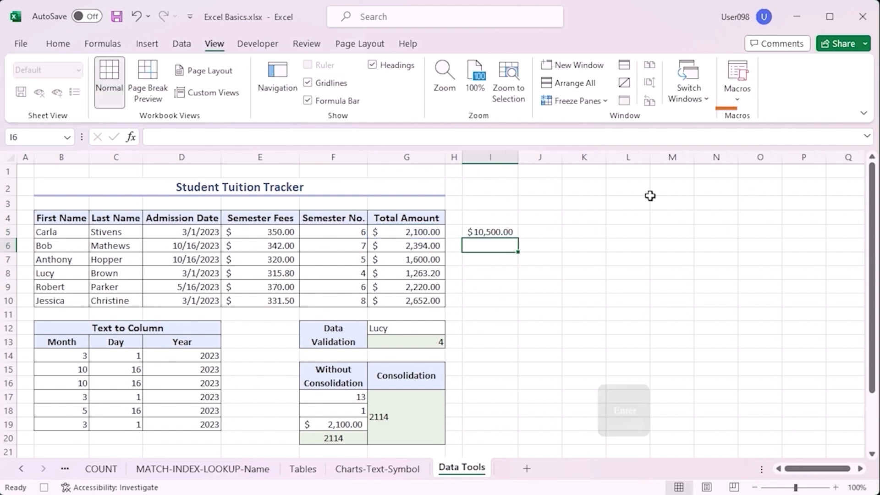
left_click(737, 87)
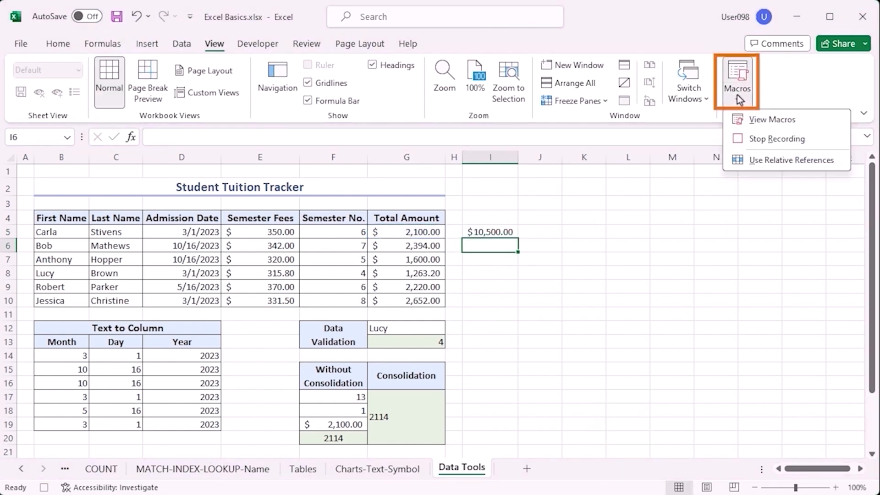
left_click(773, 139)
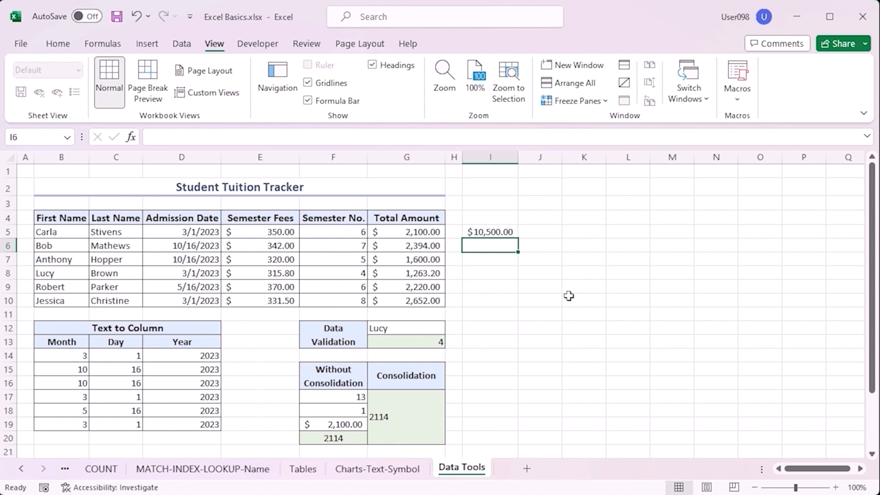
Step: Run the Trial macro on cell I6 and select the cell to check its formula
key("ctrl+shift+g")
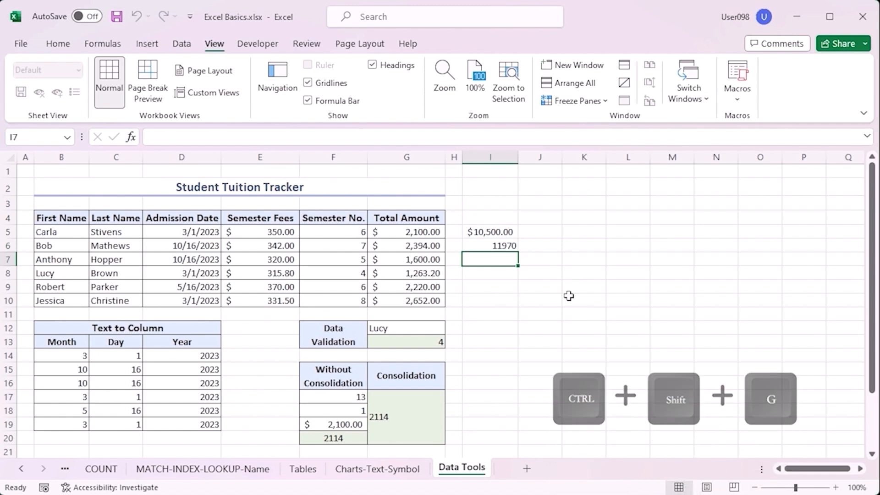
left_click(481, 247)
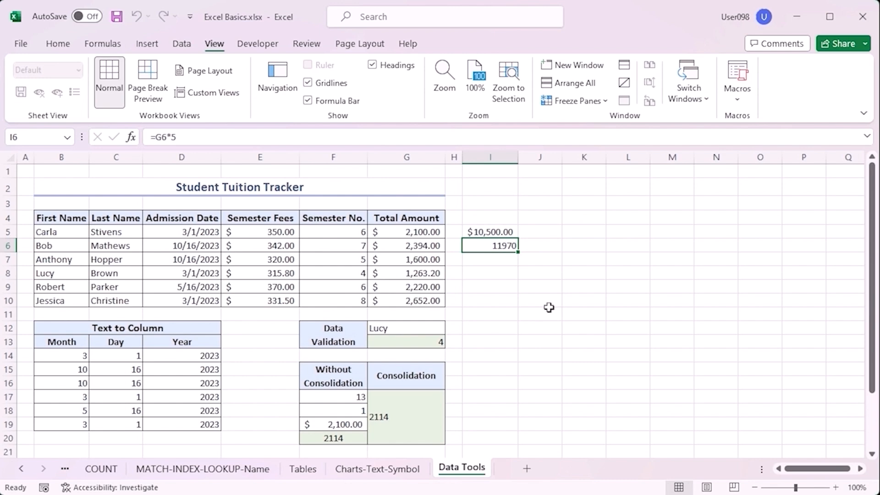
Step: View the Trial macro's code in the Visual Basic editor and close the editor
left_click(740, 92)
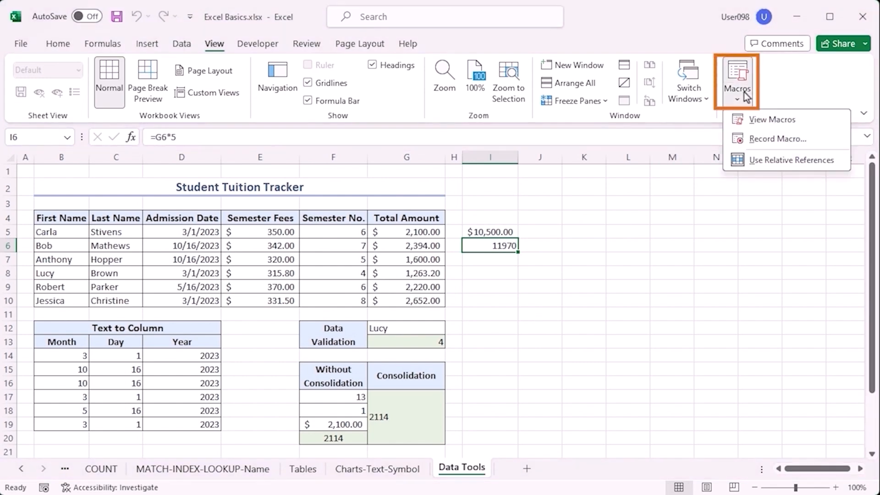
left_click(781, 120)
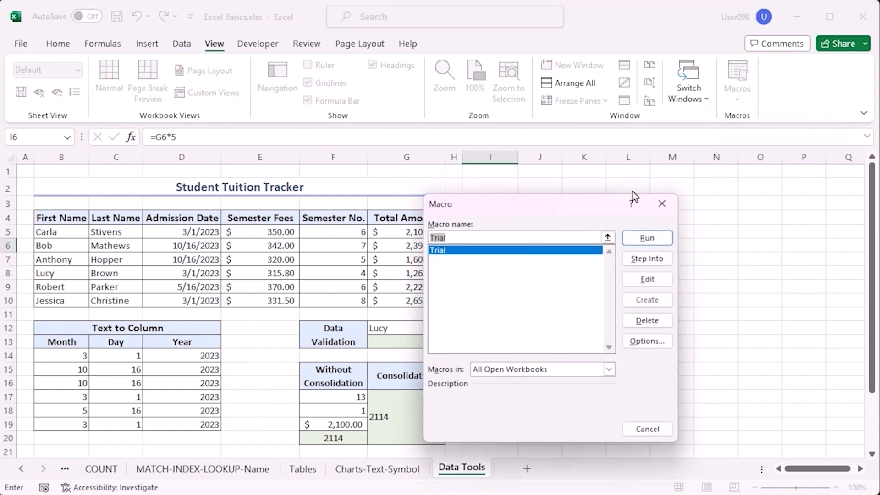
left_click(646, 279)
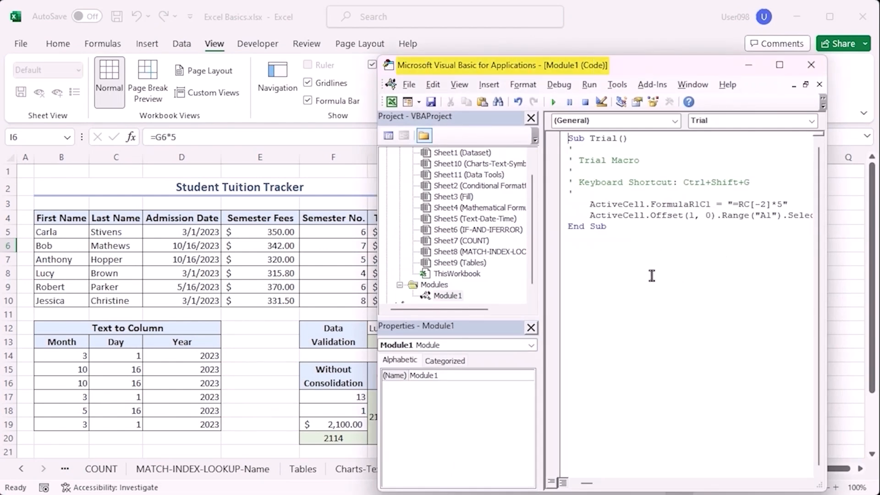
left_click(810, 66)
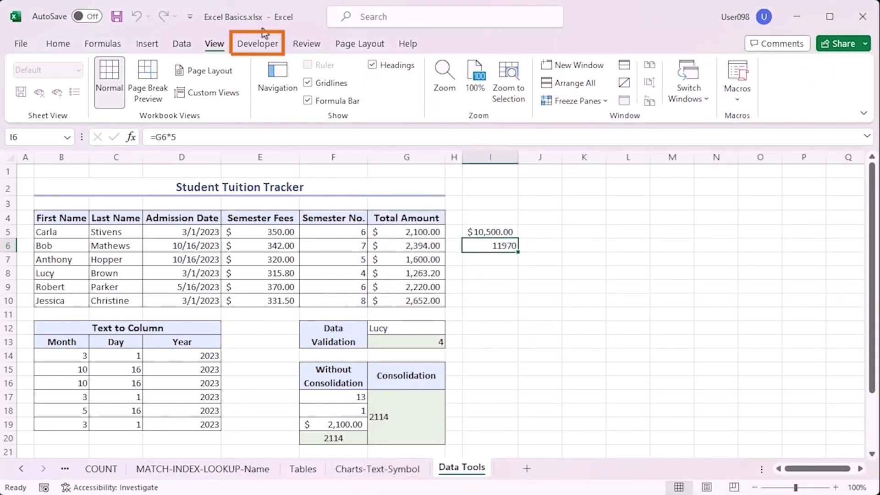
Step: Show the list of available macros using the developer tools and close it
left_click(253, 42)
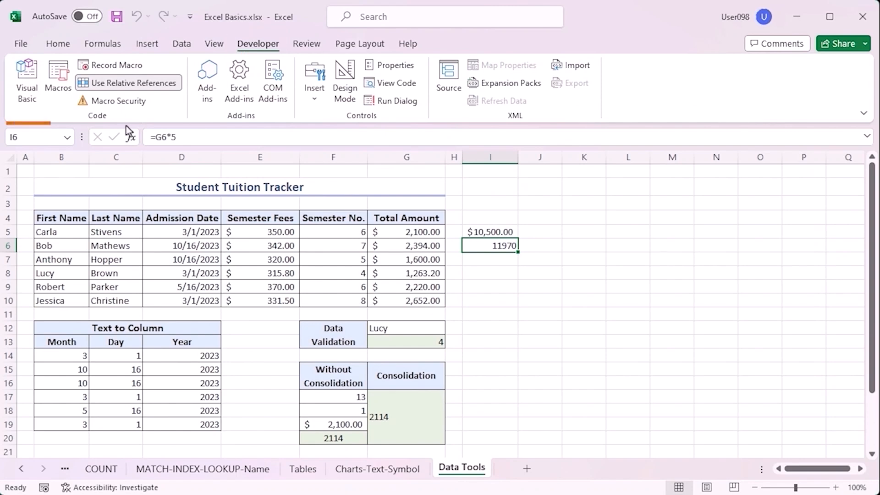
left_click(56, 81)
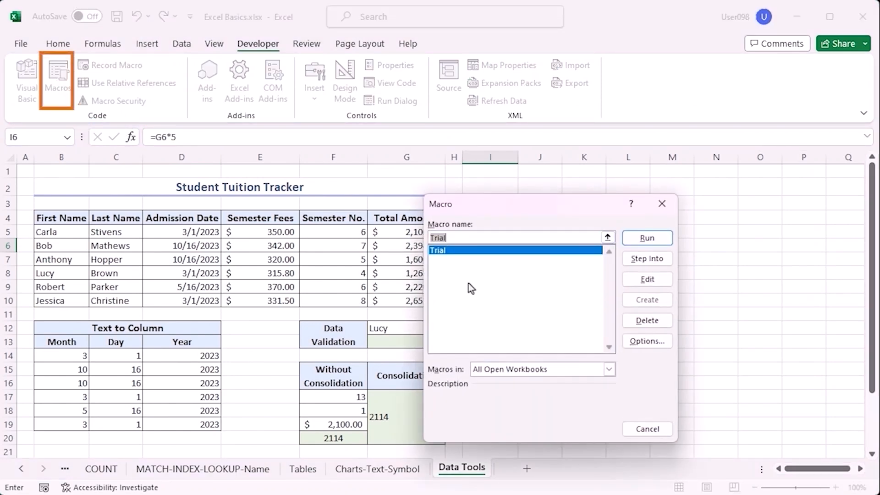
left_click(662, 203)
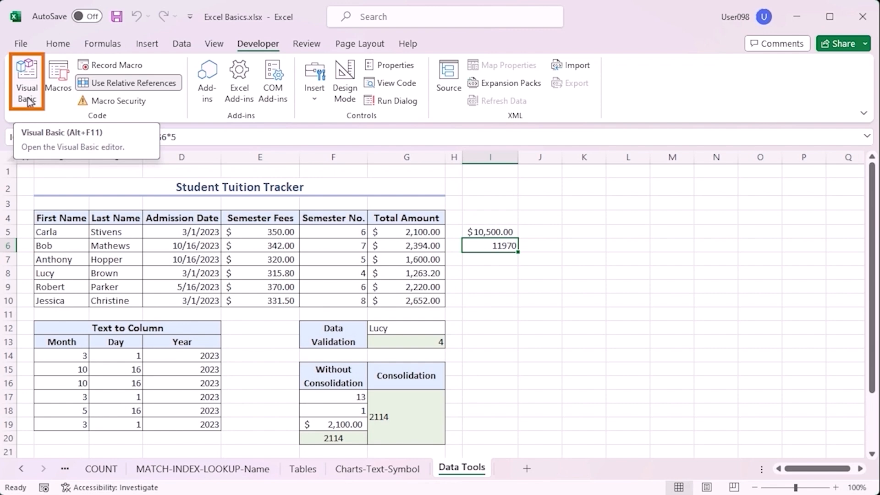
Step: Open the Visual Basic editor and insert a new module into the workbook's VBA project
key("alt+F11")
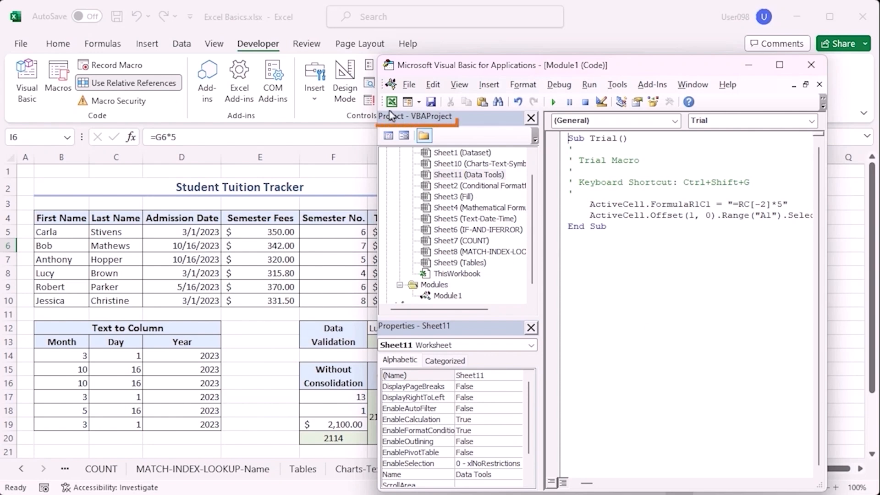
scroll(454, 243, "up", 1)
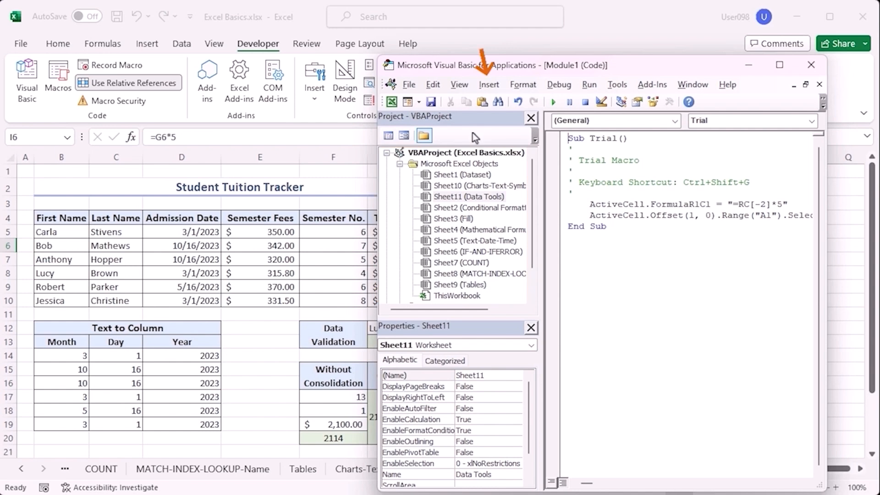
left_click(484, 89)
left_click(506, 132)
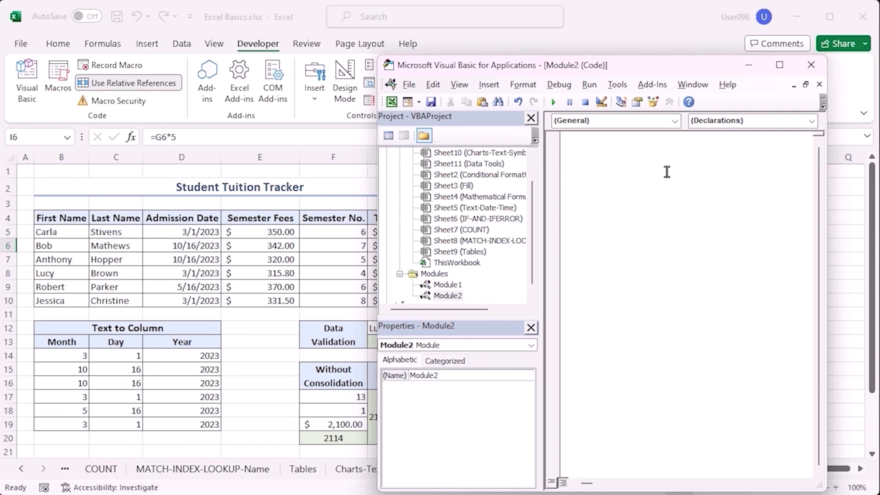
Step: Start a Sub procedure named code_gen in the new module and declare the variable a as Integer
type("Sub code_ge")
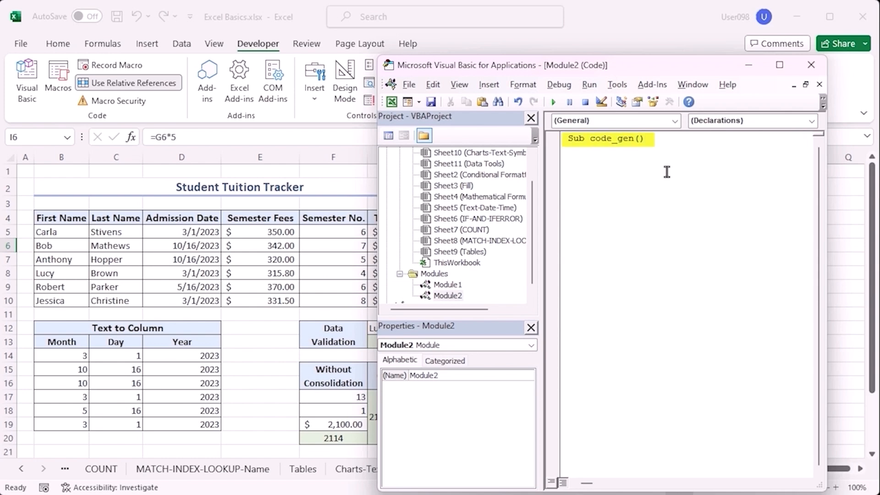
type("n()")
key("Return")
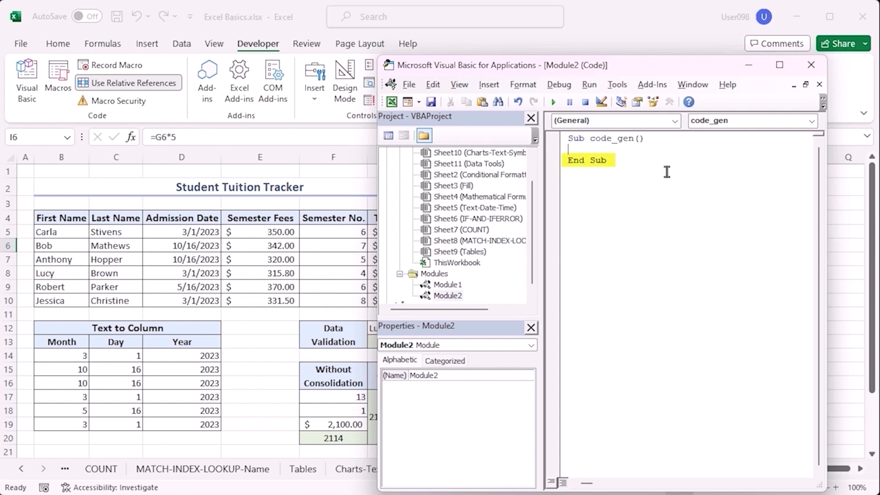
type("Dim")
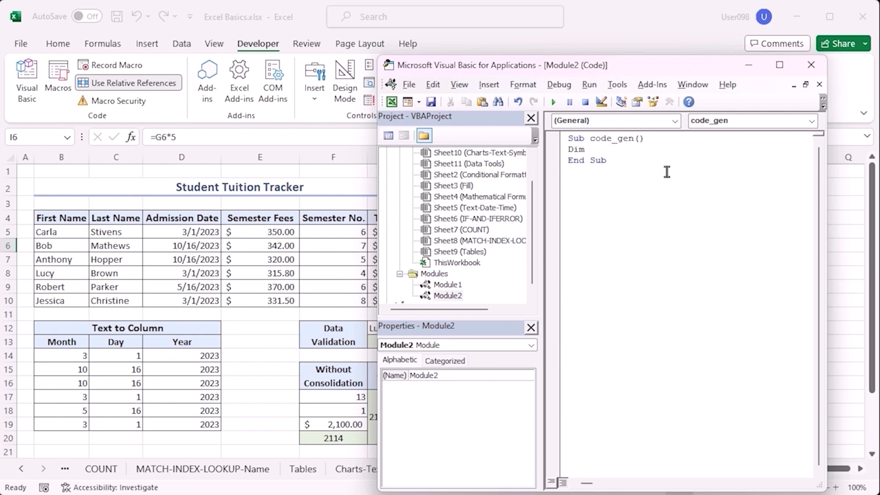
type(" a as Inte")
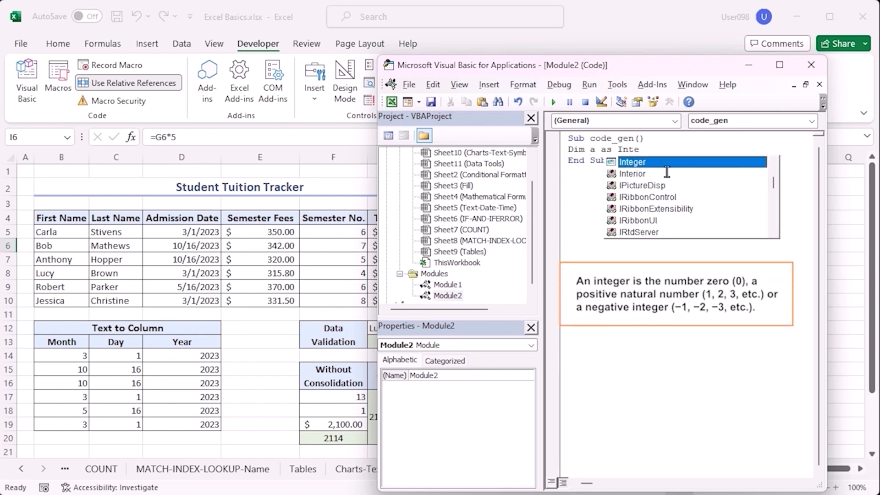
key("Tab")
key("Return")
Step: Complete code_gen by assigning 5 + 1 to a and displaying a in a message box with MsgBox
type("a=5+1")
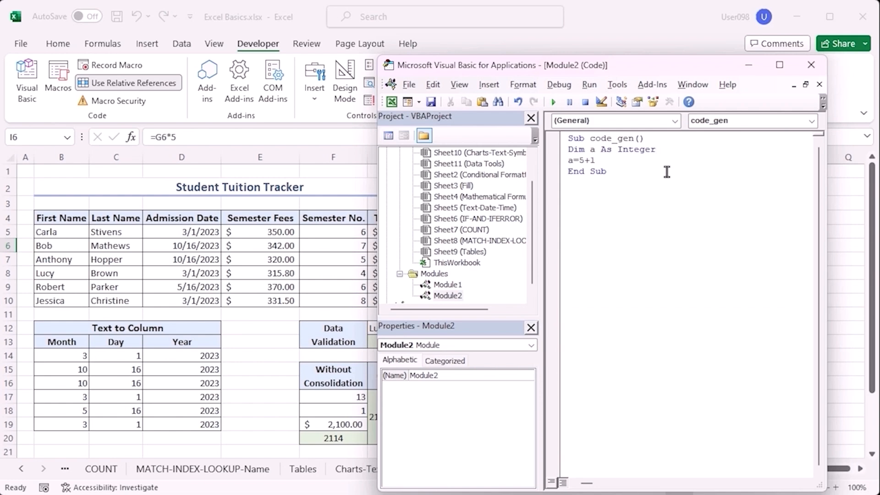
key("Return")
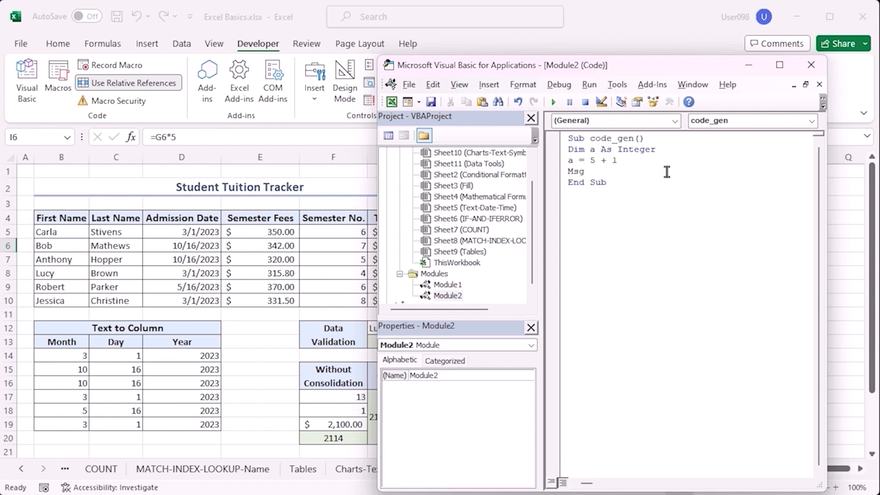
type("MsgBox a")
left_click(634, 189)
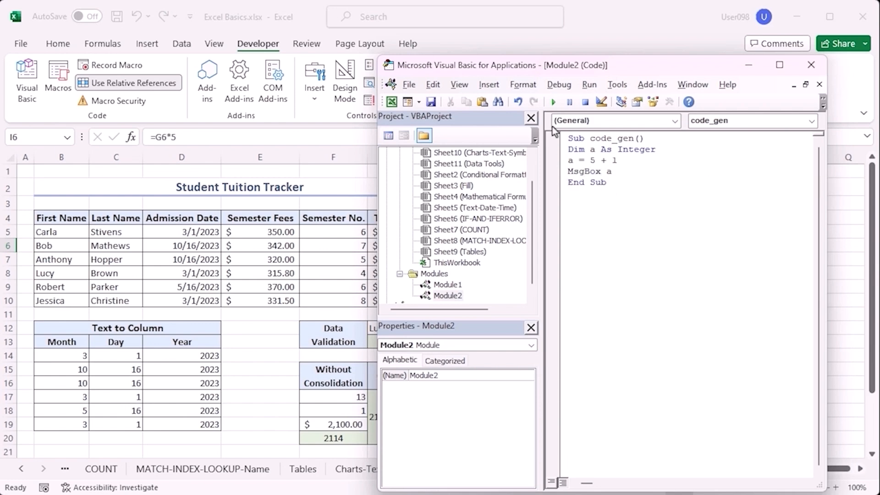
Step: Run the code_gen macro and close the Visual Basic editor
left_click(553, 103)
key("F5")
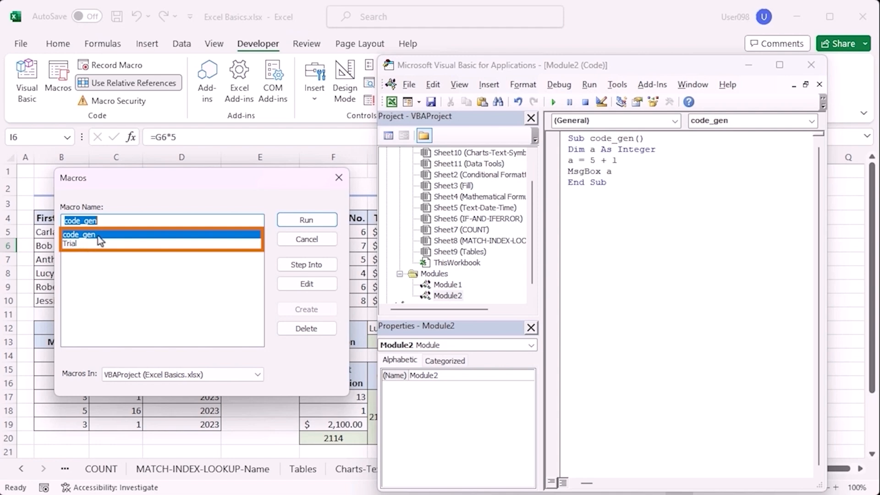
left_click(321, 219)
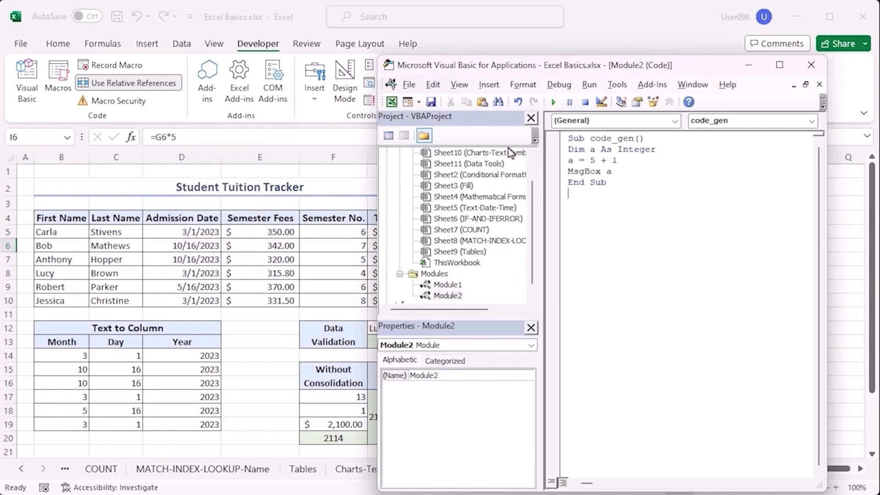
left_click(807, 68)
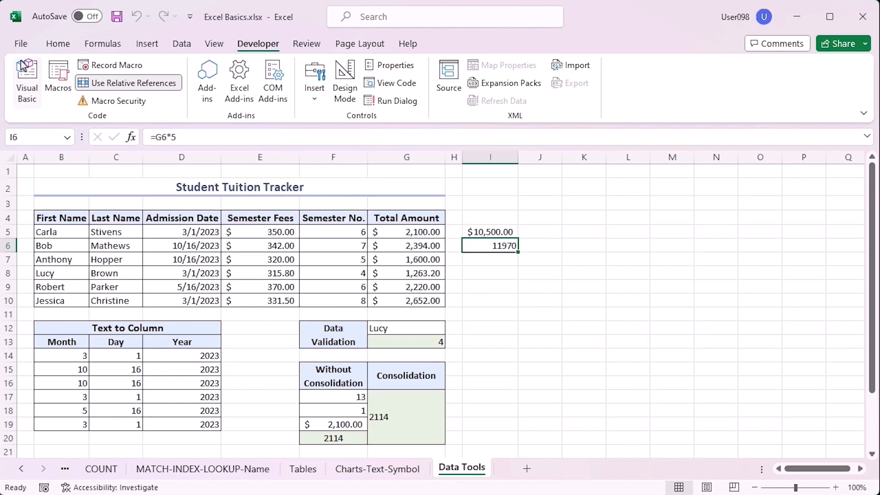
Step: Save the workbook Excel Basics as an Excel Macro-Enabled Workbook (*.xlsm)
left_click(21, 43)
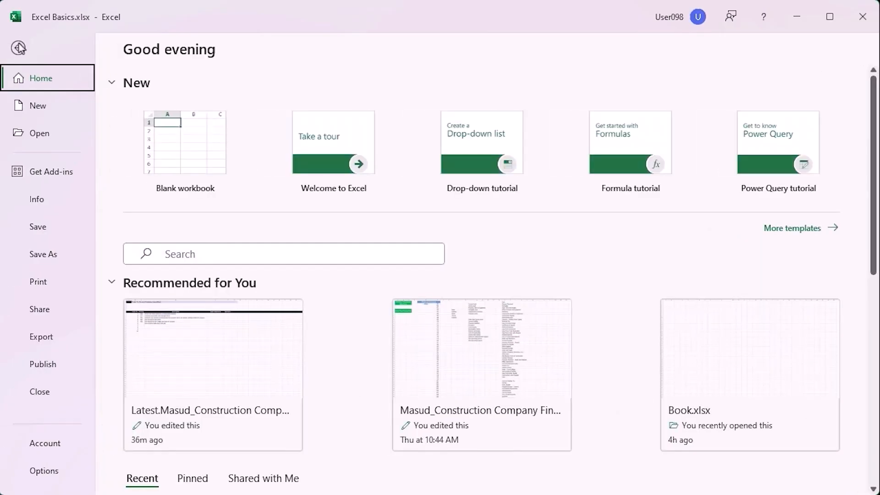
left_click(56, 251)
left_click(476, 123)
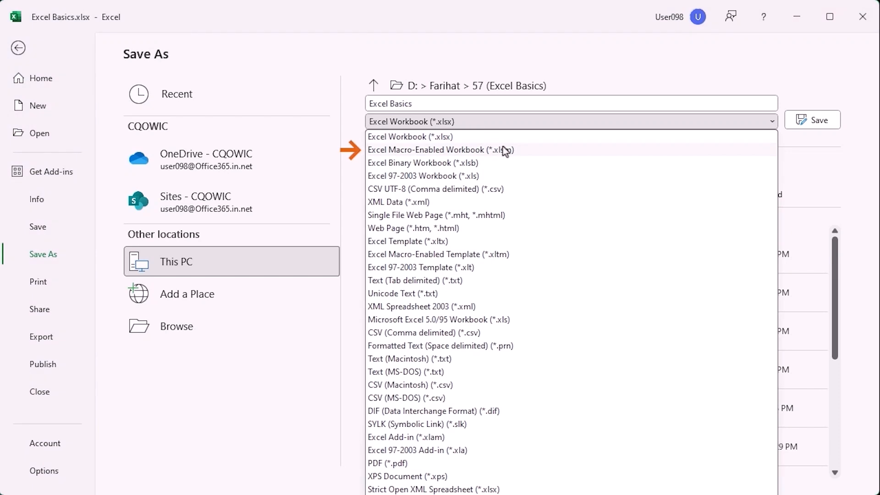
left_click(529, 150)
left_click(812, 120)
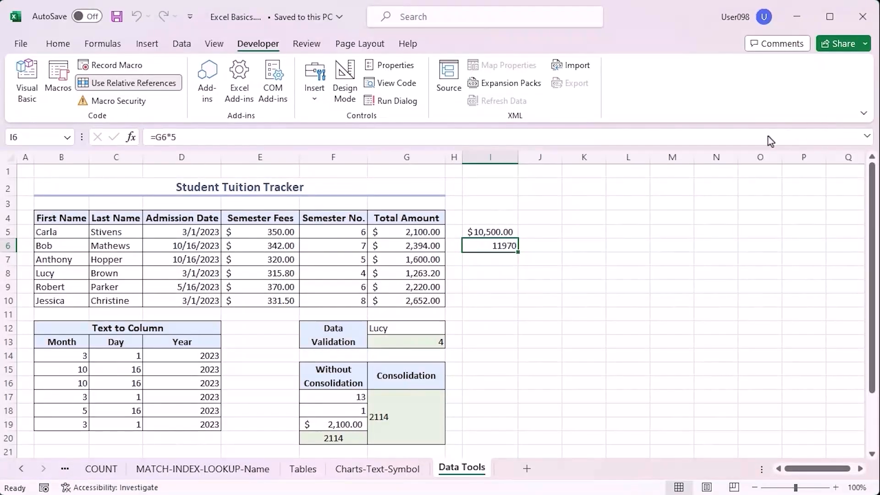
Step: Delete column I from the Data Tools sheet
left_click(493, 158)
right_click(494, 164)
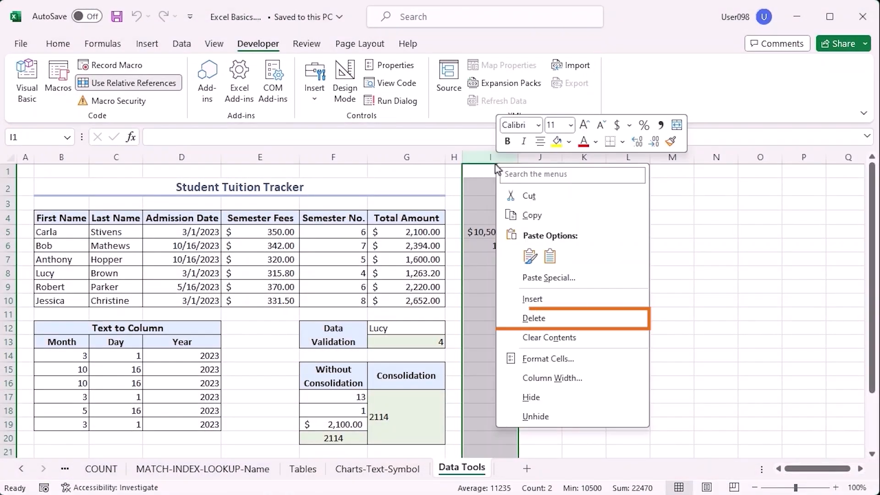
left_click(545, 317)
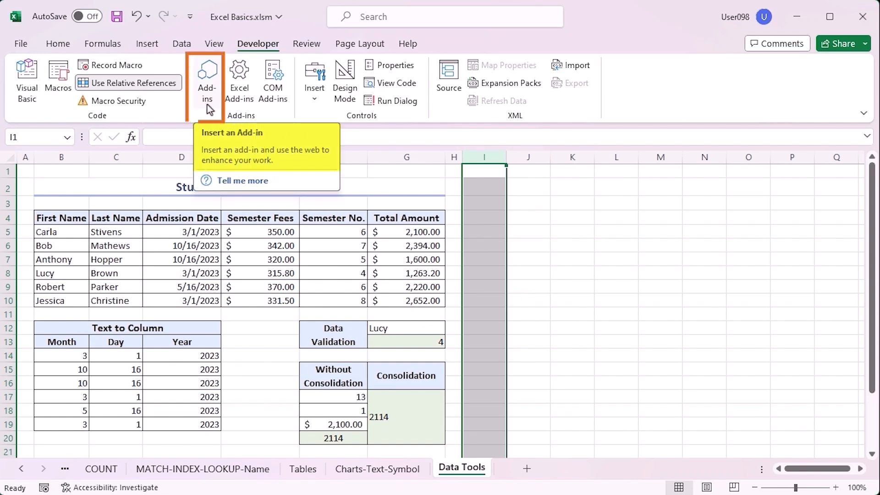
Step: Look over the available Excel add-ins and the insertable Form and ActiveX controls, leaving both unapplied
left_click(240, 102)
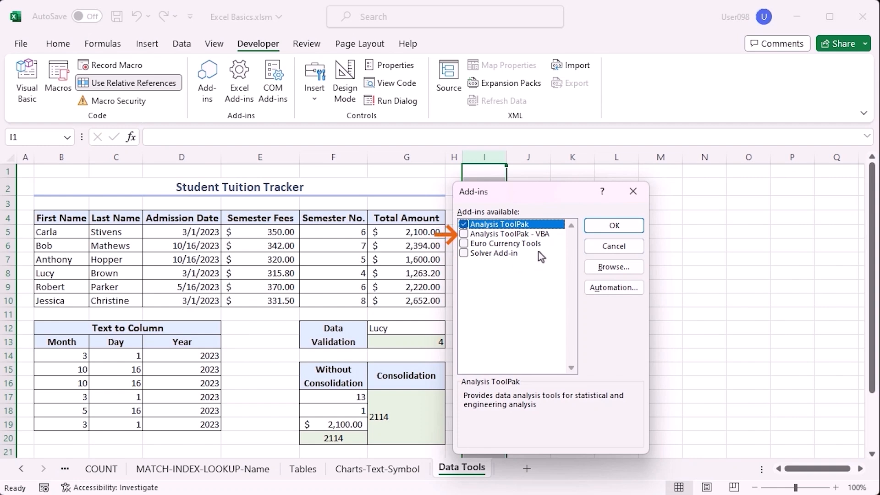
left_click(631, 192)
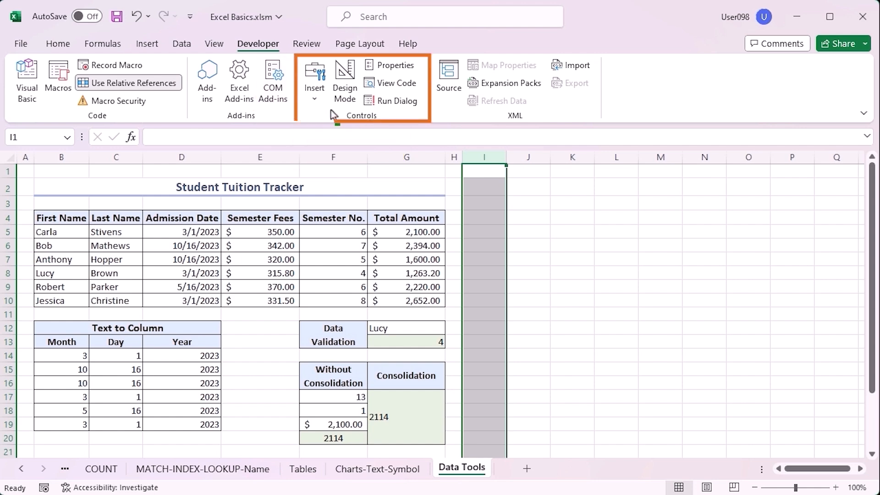
left_click(315, 98)
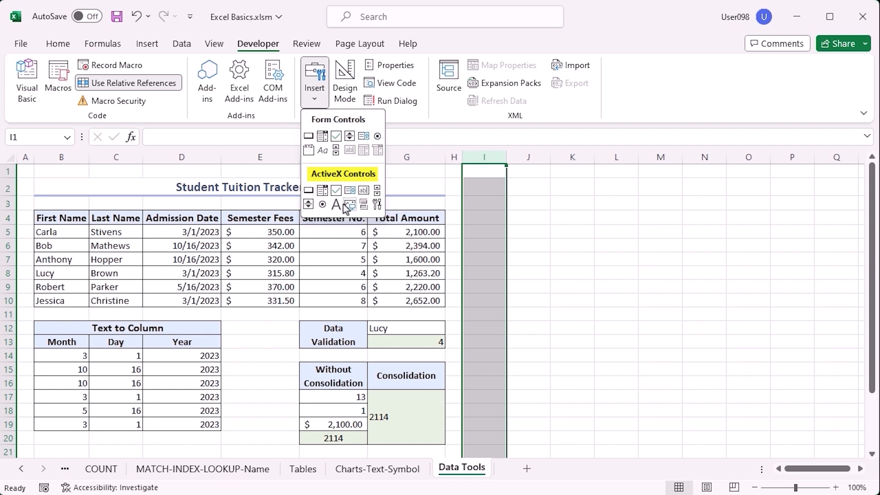
left_click(394, 115)
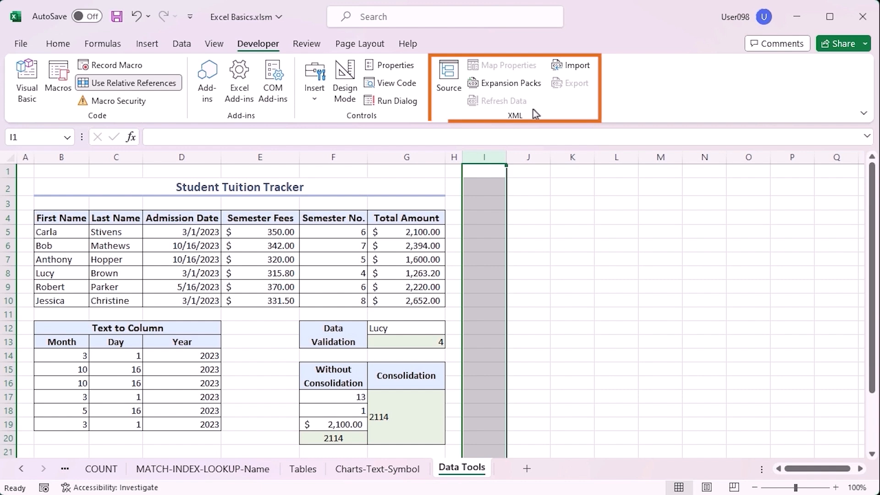
left_click(24, 177)
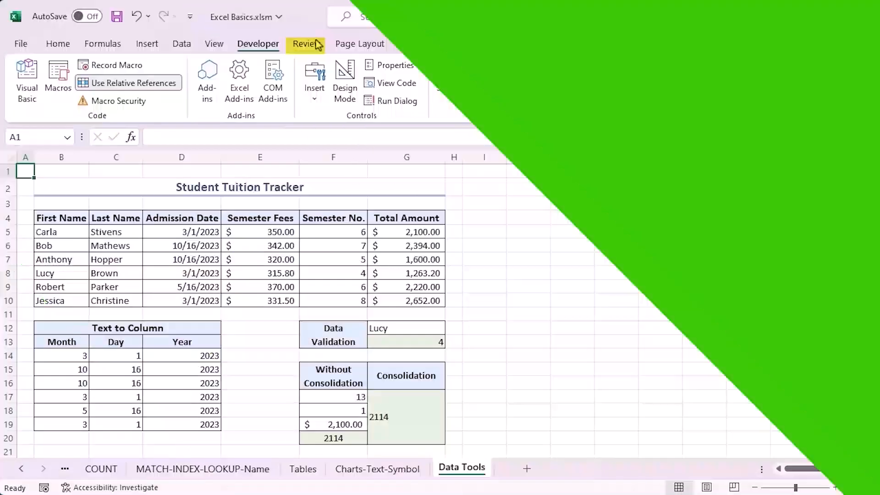
Step: Add and post the comment "Highest amount" on the last Total Amount cell, G10
left_click(306, 43)
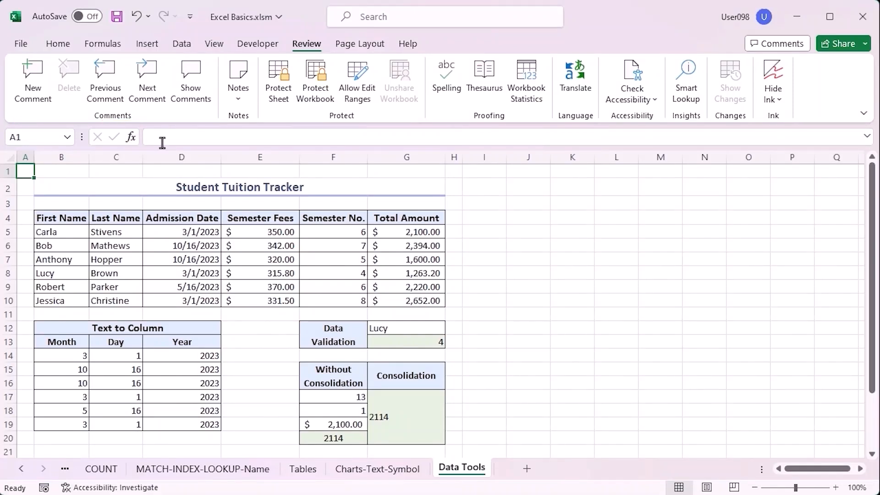
left_click(475, 265)
left_click(397, 263)
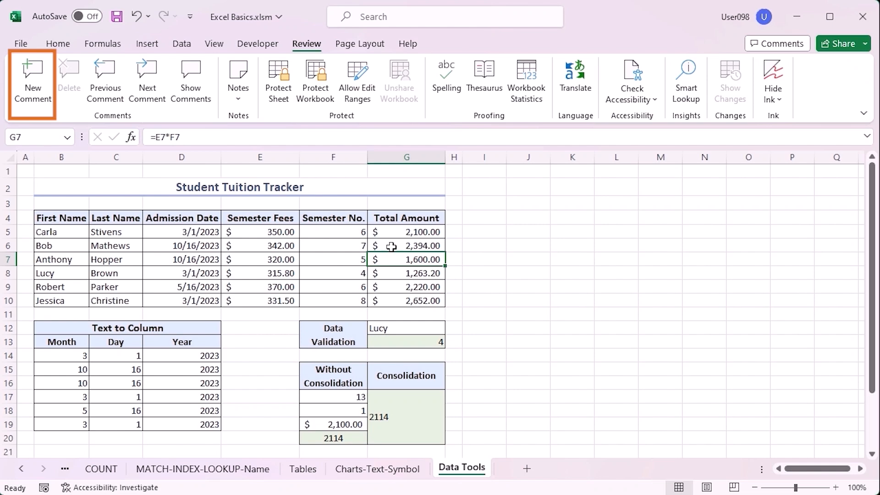
left_click(393, 300)
left_click(32, 82)
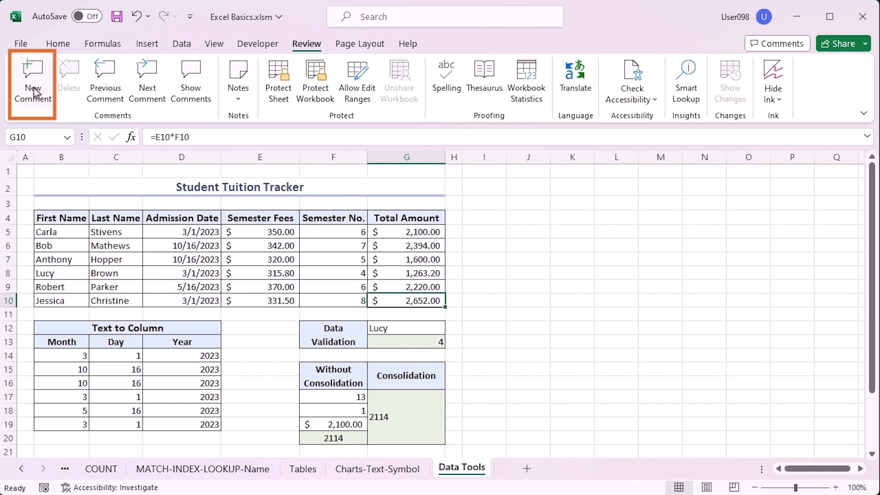
type("Highes")
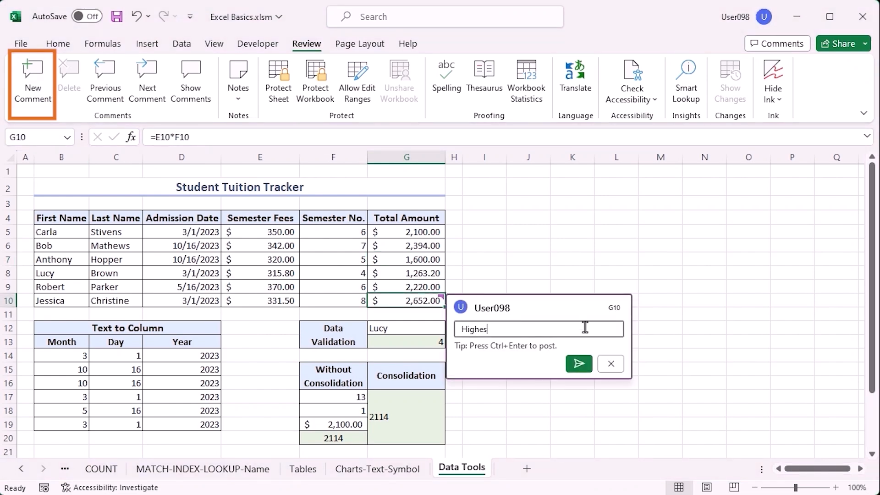
type("t amount")
left_click(578, 363)
left_click(697, 391)
Step: Display the comment on cell G10, open its text for editing and cancel, and delete the comment thread
left_click(441, 296)
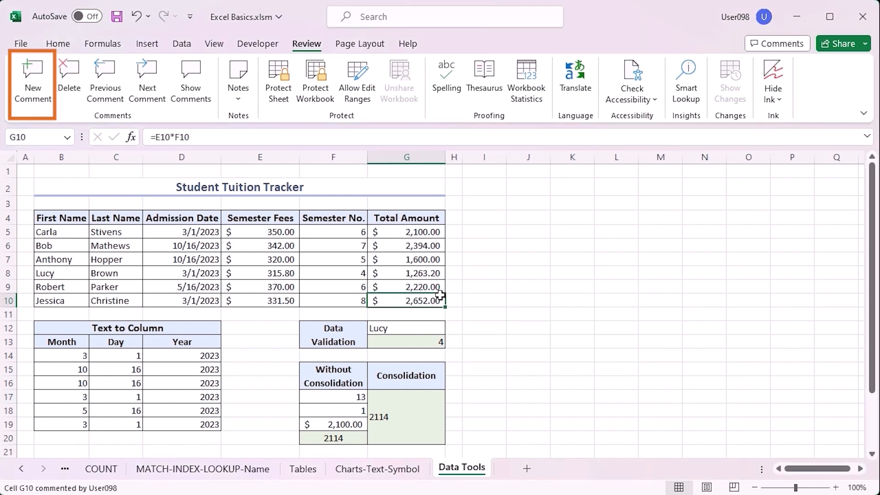
left_click(481, 282)
mouse_move(441, 297)
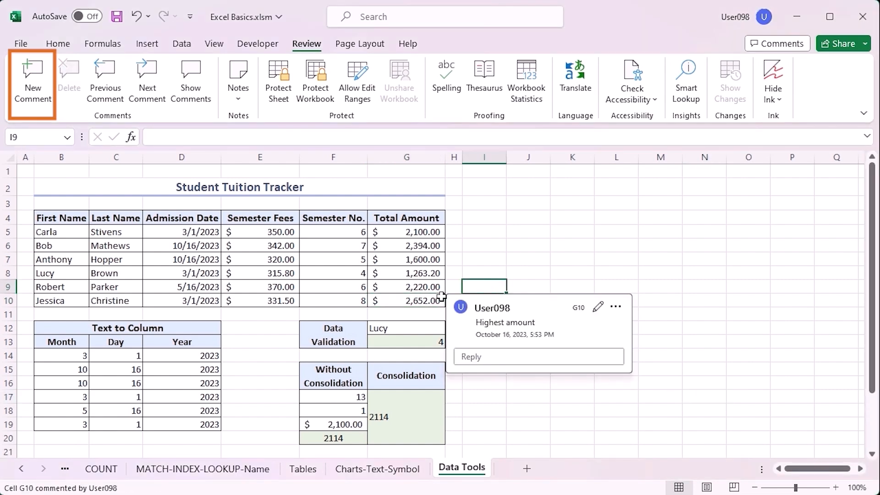
left_click(598, 307)
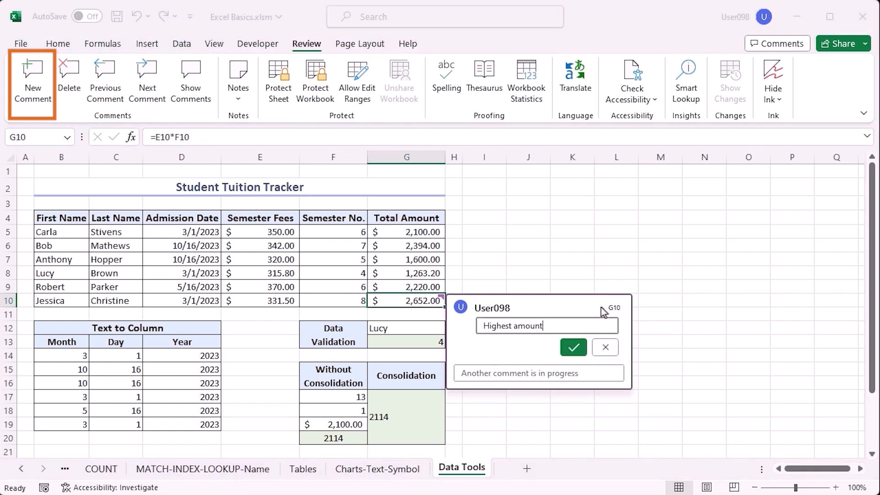
left_click(606, 347)
left_click(613, 307)
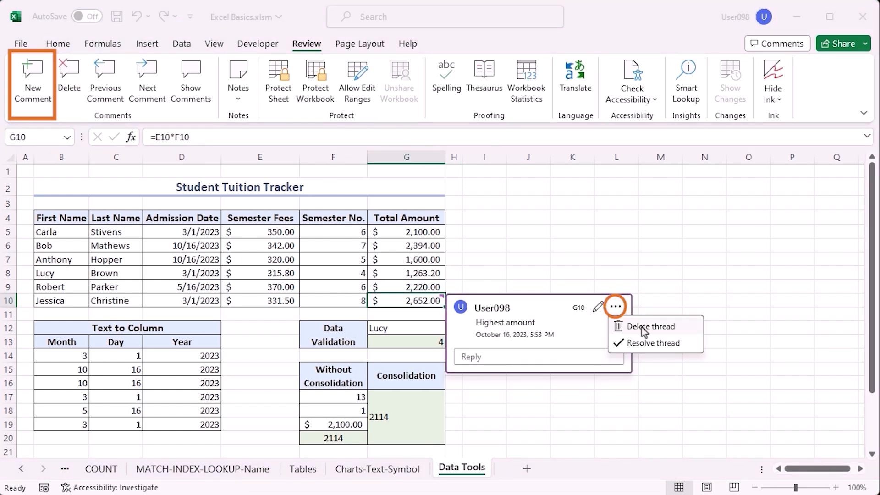
left_click(680, 325)
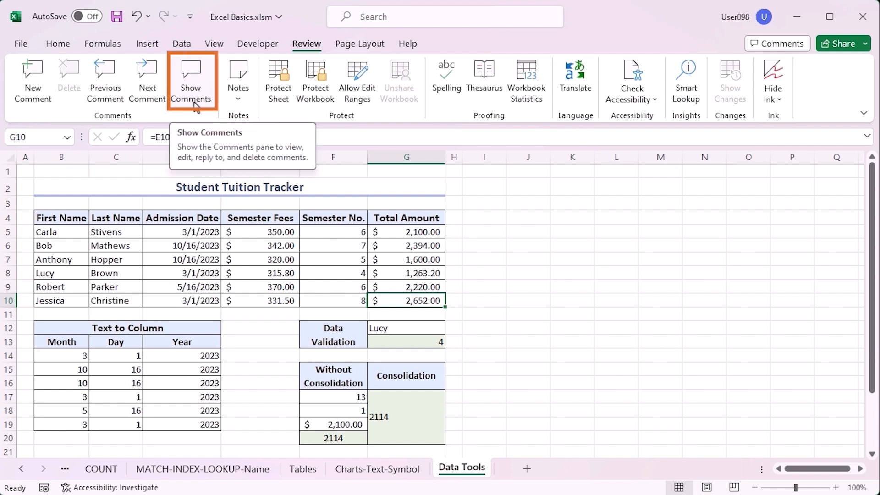
Step: View the available note commands for the sheet
left_click(237, 94)
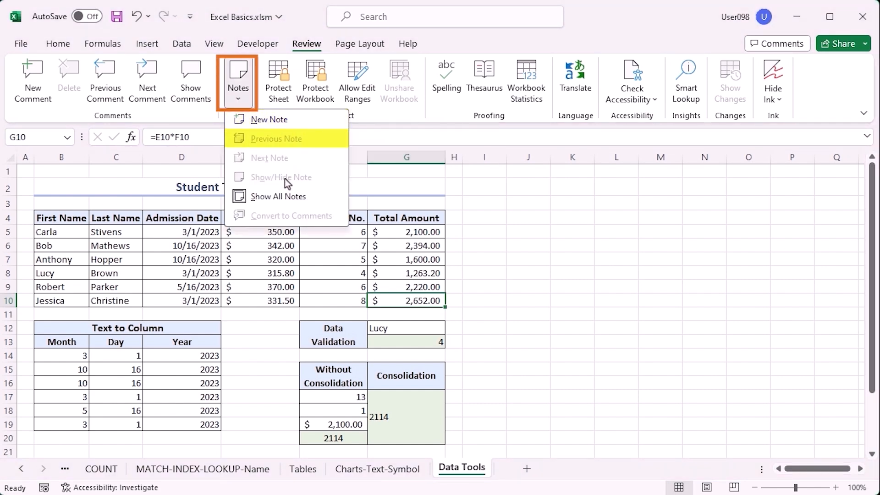
left_click(303, 199)
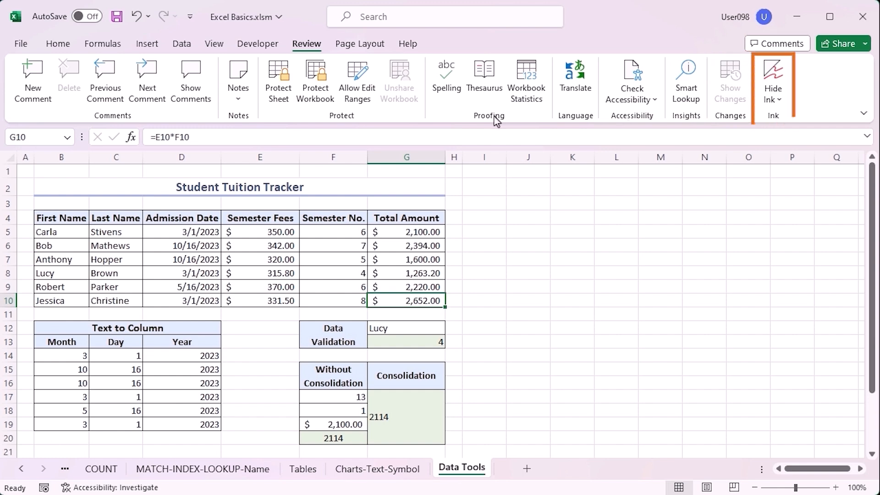
Step: Try different document themes on the workbook and undo the theme changes
left_click(361, 44)
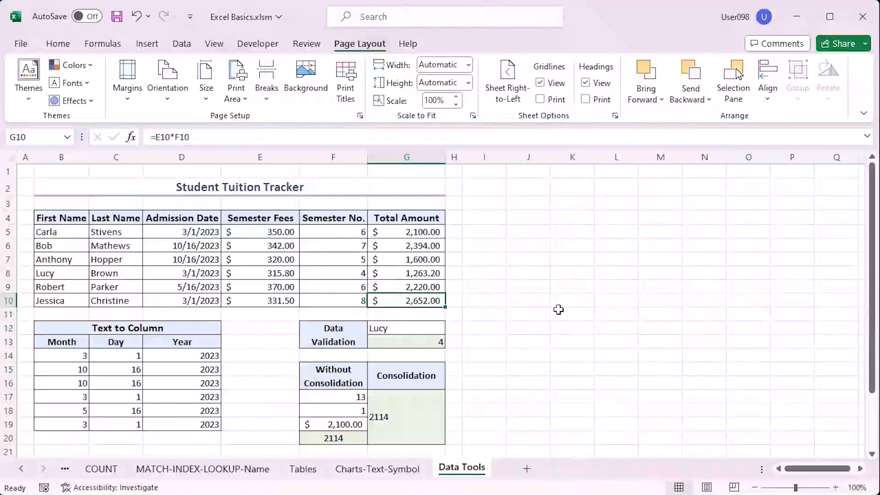
left_click(28, 92)
left_click(44, 146)
left_click(32, 91)
left_click(166, 204)
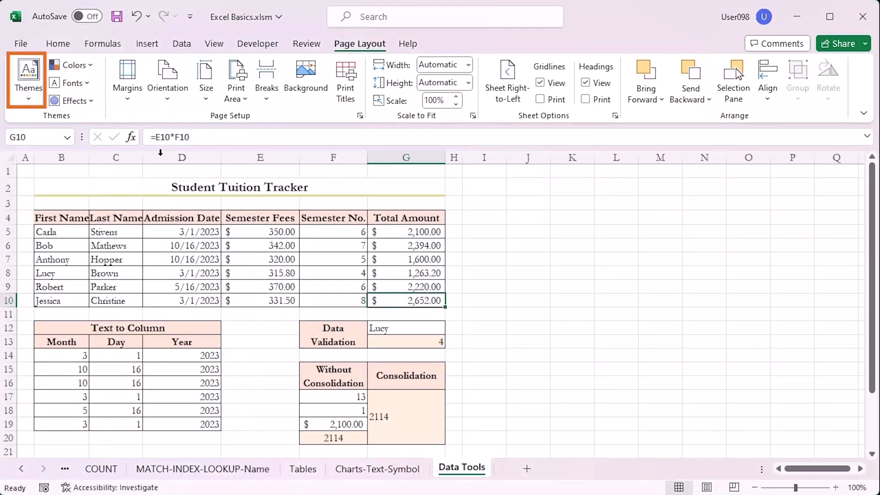
left_click(38, 102)
left_click(151, 306)
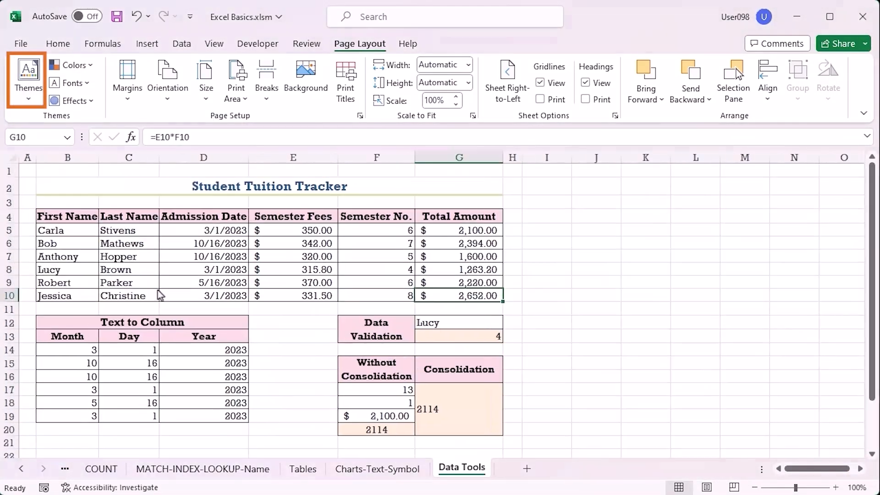
left_click(596, 320)
key("ctrl+z")
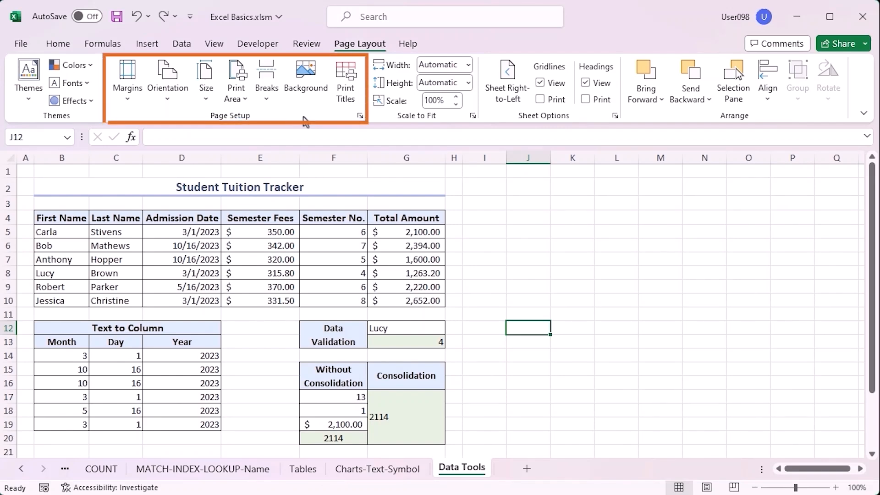
Step: View the sheet's page setup options for margins, orientation, size, print area and background picture without changing any
left_click(132, 96)
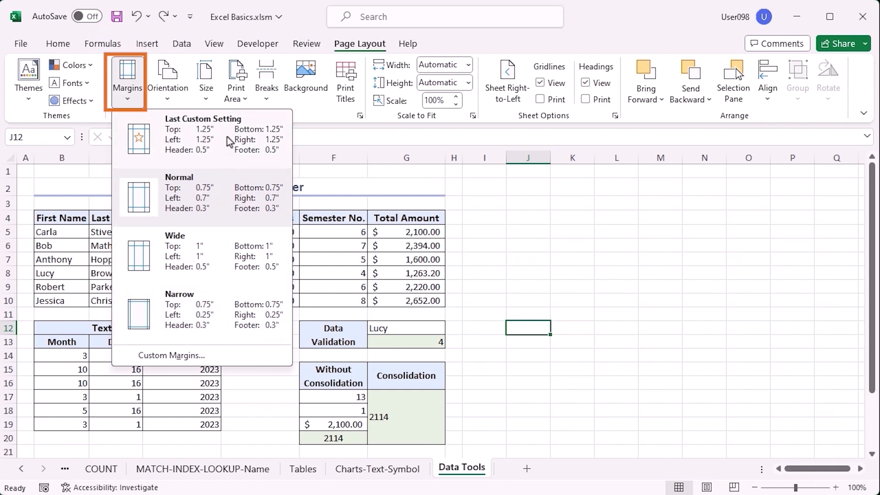
left_click(165, 94)
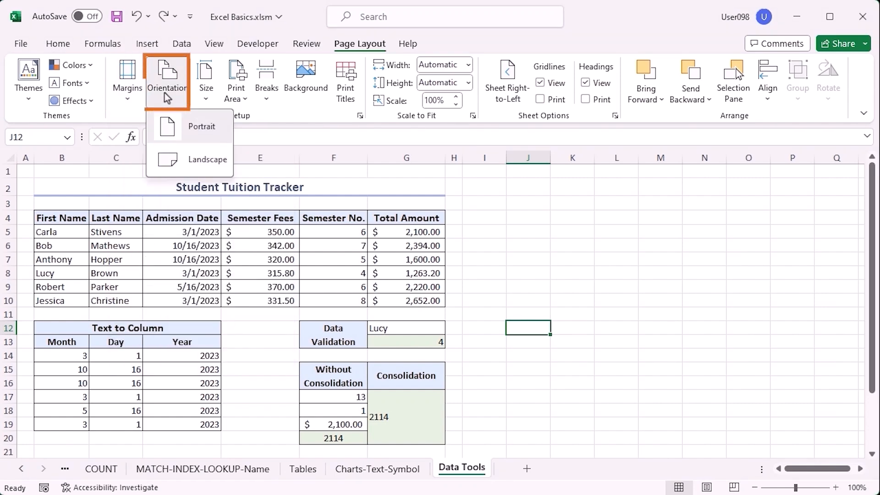
left_click(209, 95)
left_click(237, 97)
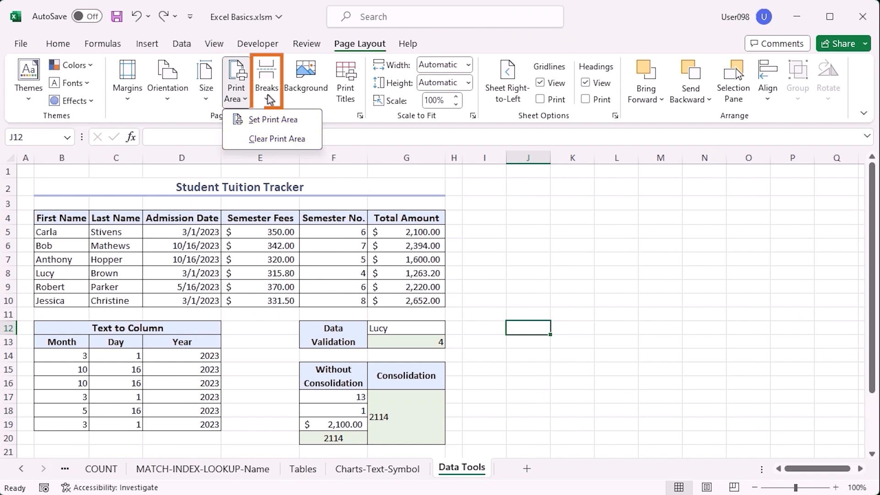
left_click(315, 88)
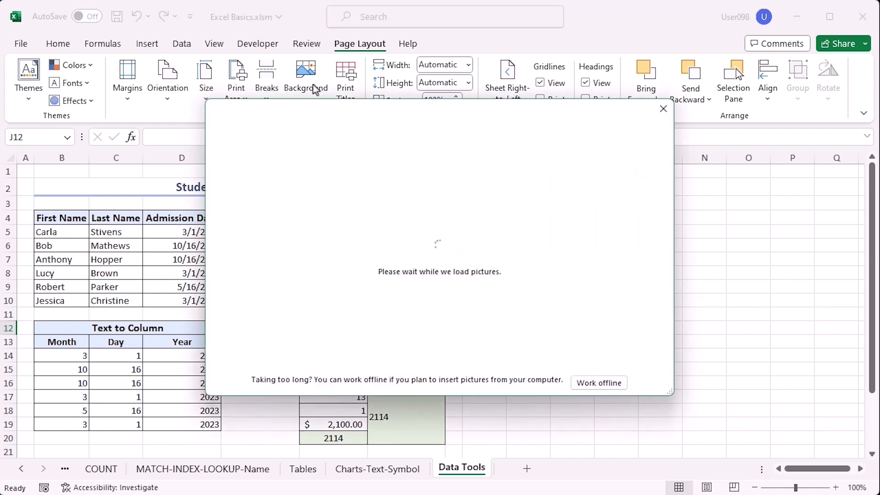
left_click(663, 109)
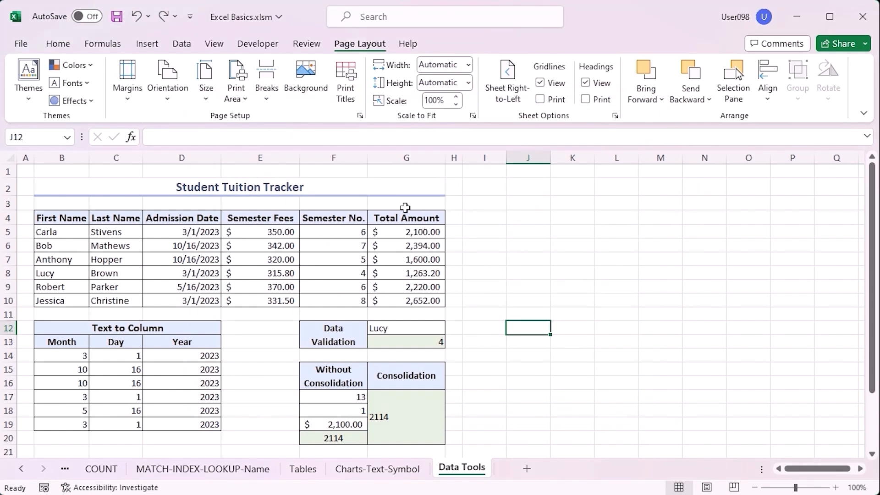
Step: Preview the sheet's printout and examine the print range, orientation, paper size, margin and scaling options, leaving them unchanged
key("ctrl+p")
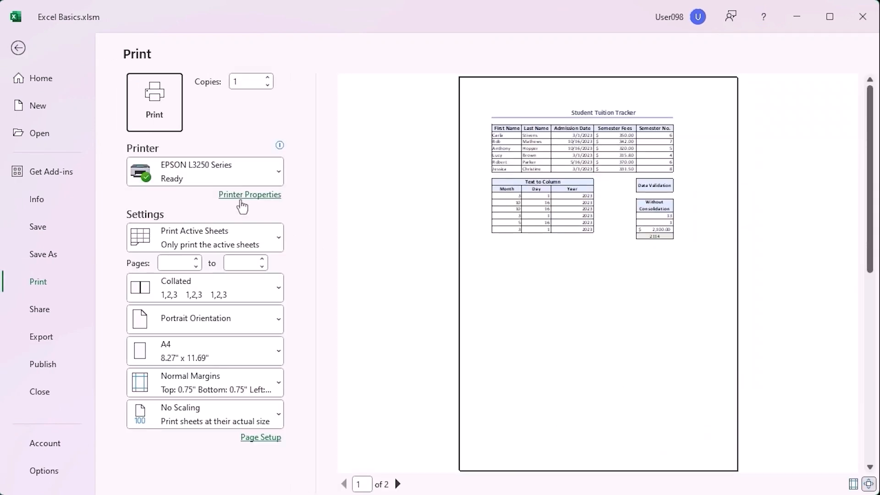
left_click(268, 242)
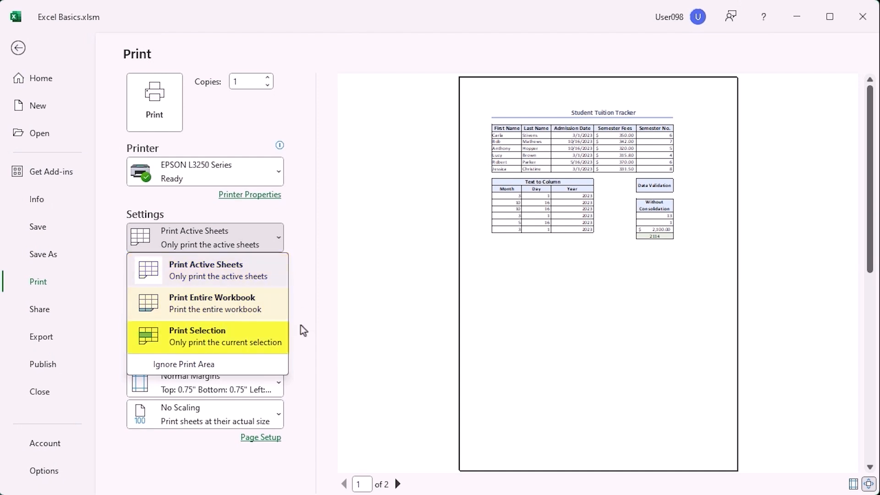
left_click(345, 326)
left_click(269, 321)
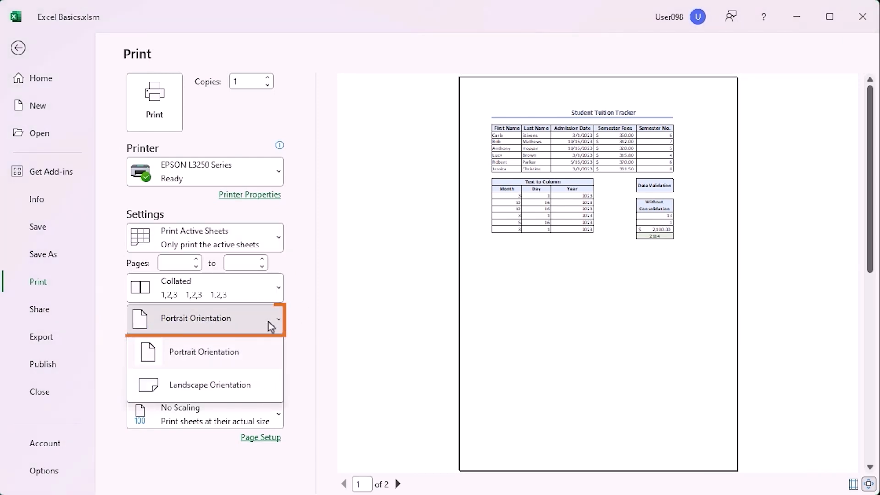
left_click(308, 383)
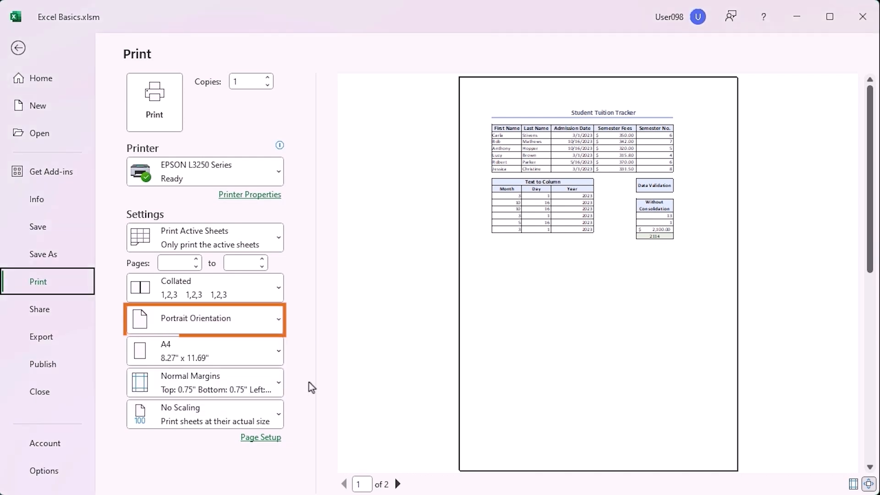
left_click(264, 357)
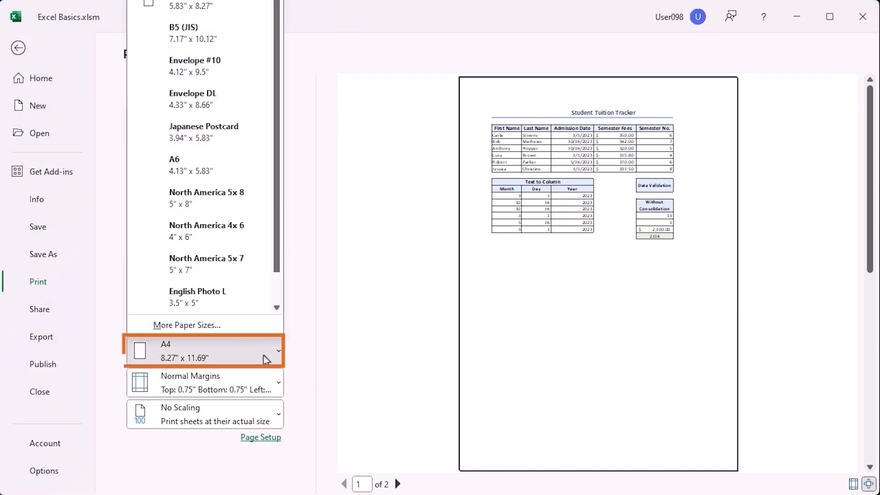
left_click(263, 383)
left_click(263, 419)
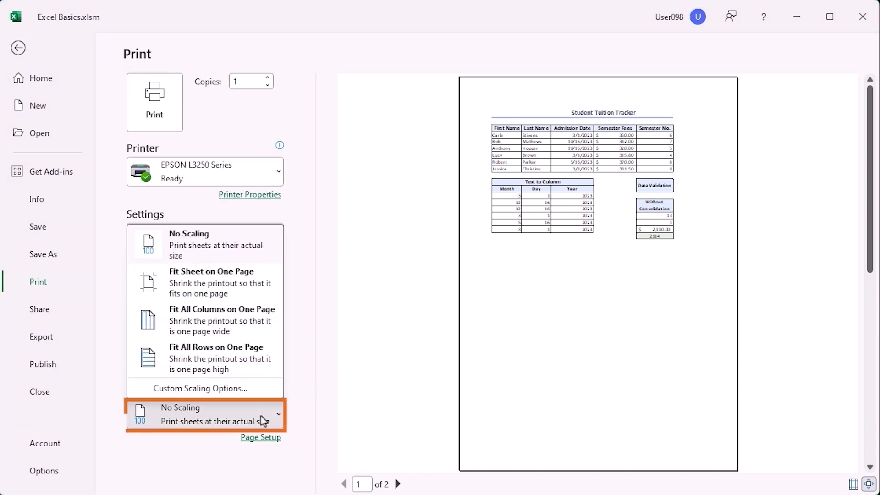
left_click(354, 359)
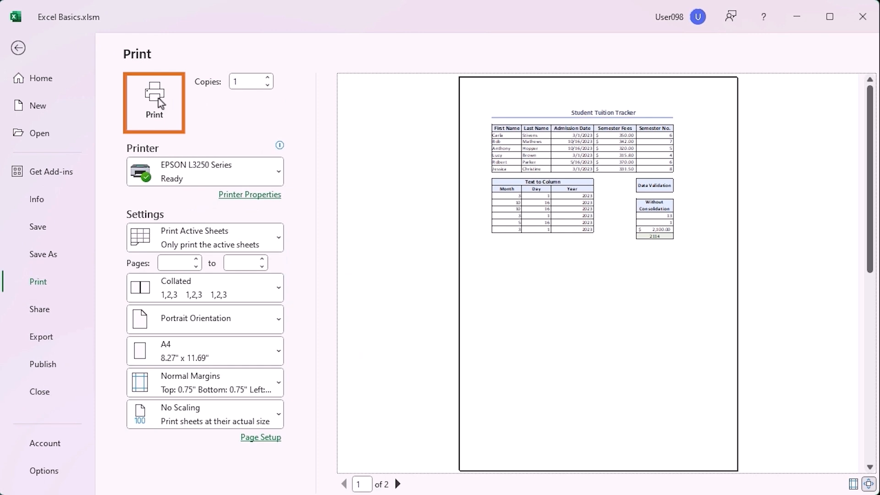
left_click(22, 49)
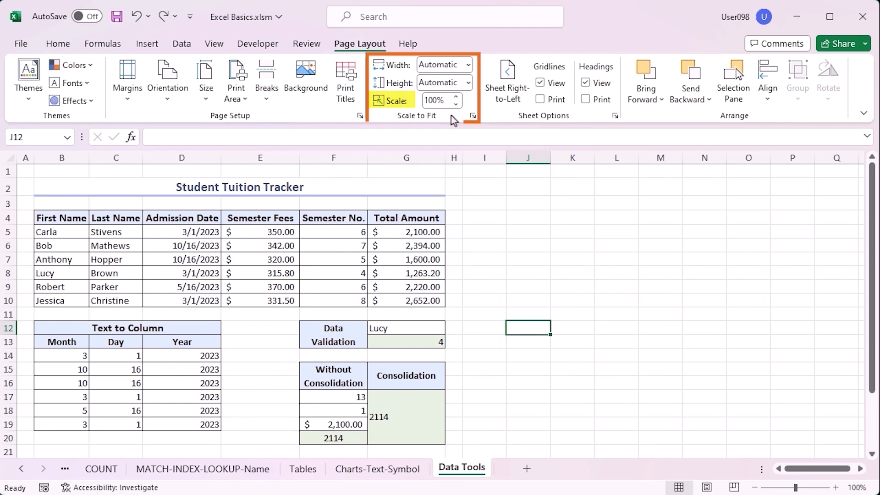
Step: Set the page header to Page 1 and the footer to Excel Basics.xlsm, and check both in the print preview
left_click(615, 115)
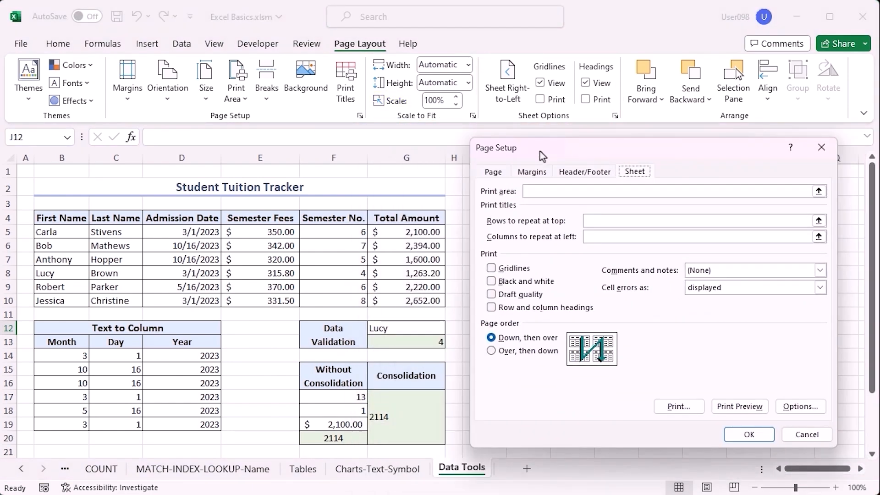
left_click(494, 172)
left_click(532, 172)
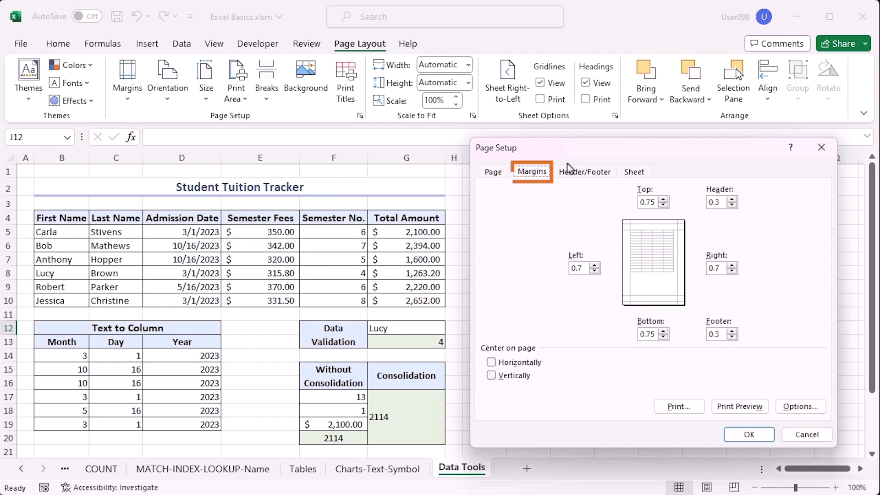
left_click(583, 172)
left_click(563, 239)
left_click(540, 260)
left_click(541, 296)
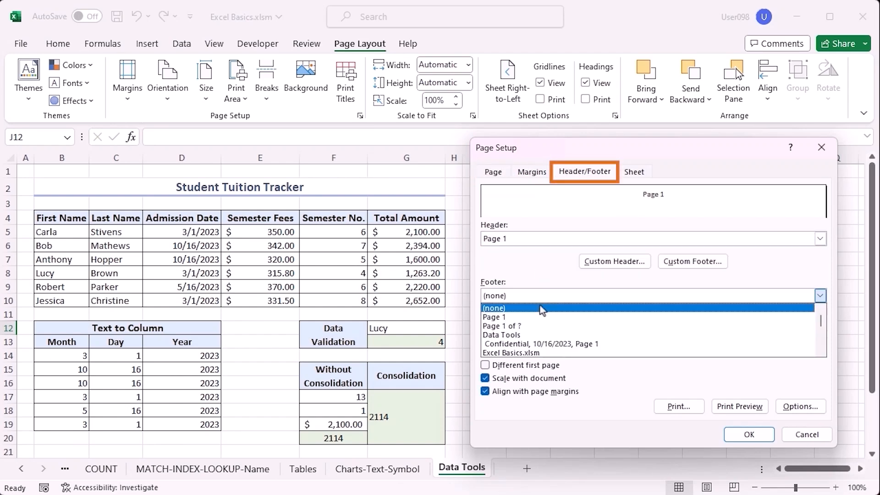
left_click(549, 353)
left_click(740, 433)
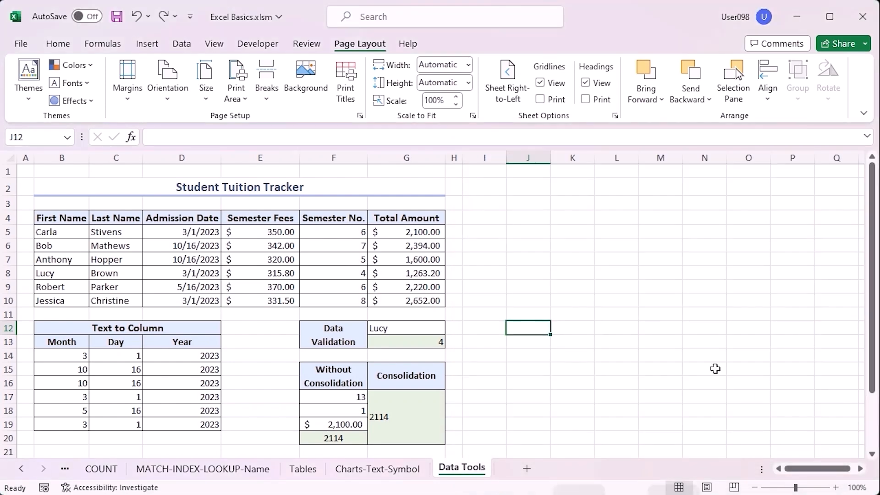
key("ctrl+p")
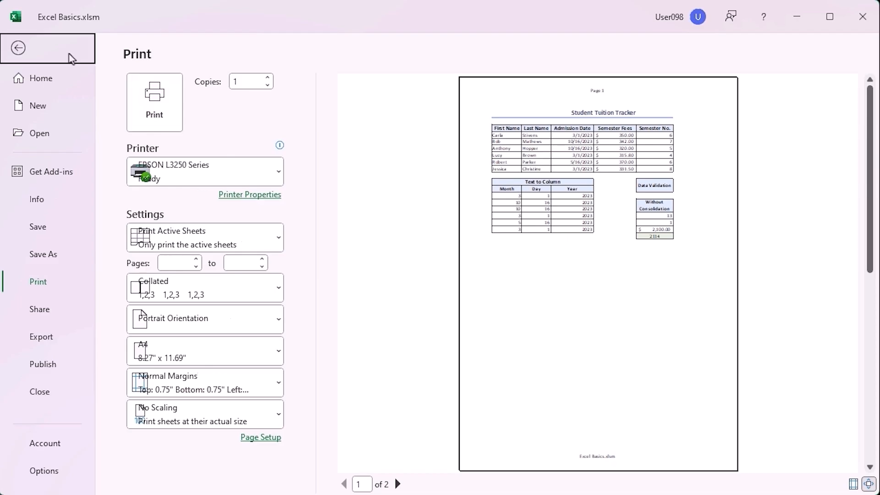
left_click(18, 48)
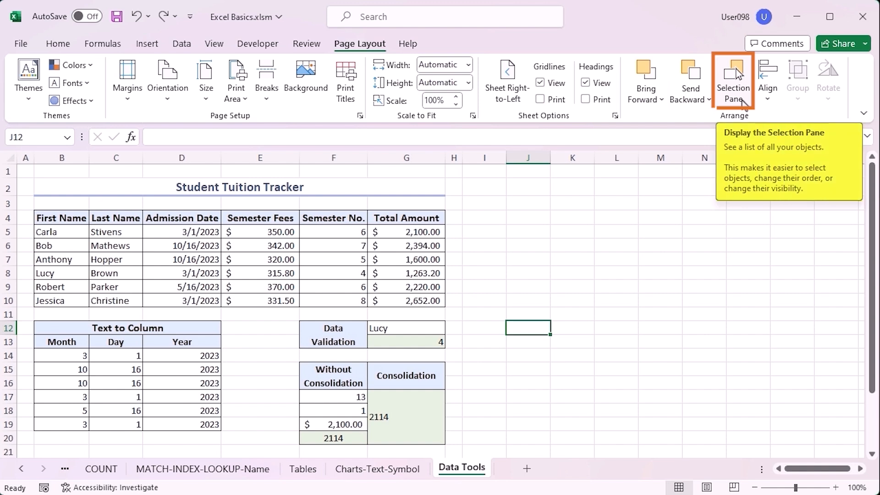
Step: View the object alignment options and the available help and community commands
left_click(769, 94)
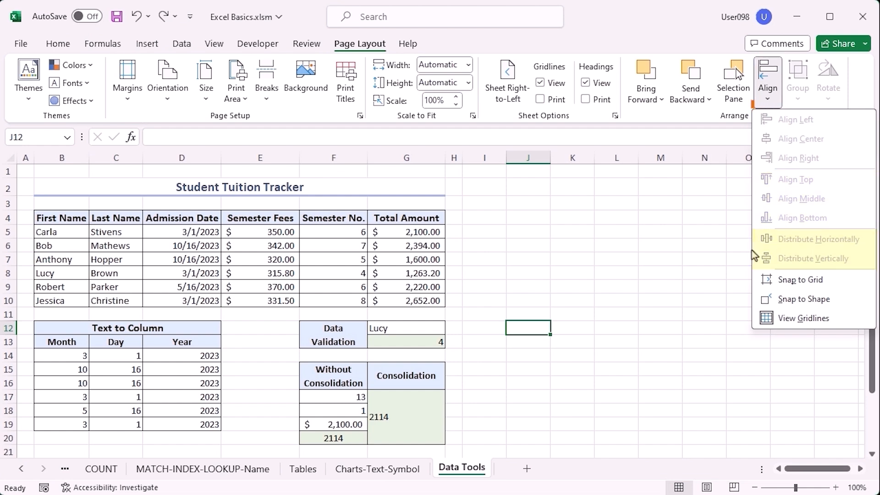
left_click(529, 225)
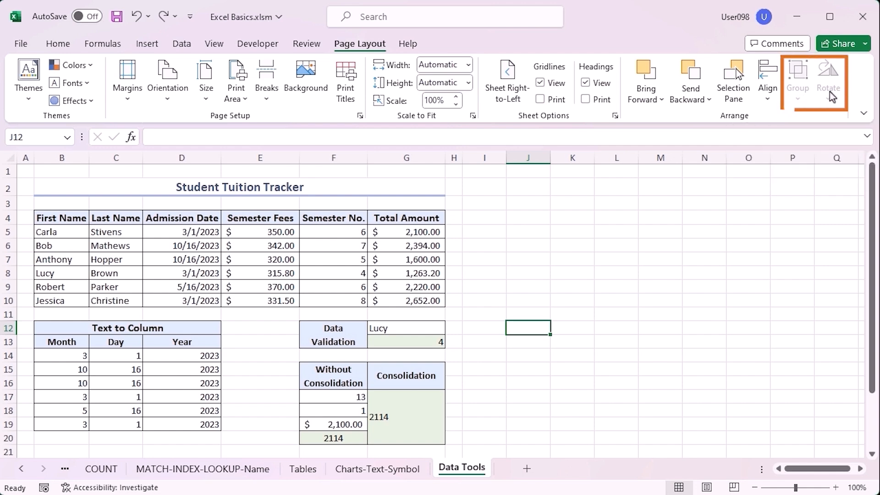
left_click(407, 44)
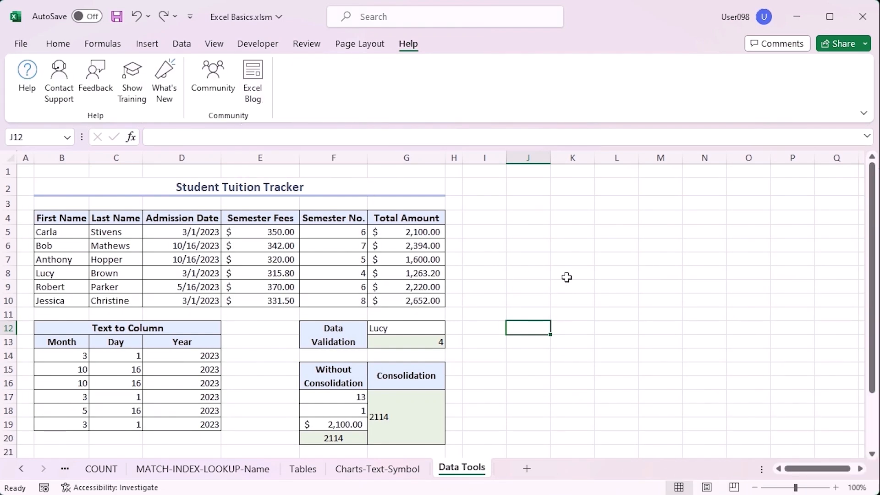
Step: Add a custom list with the entries Paper, Pen, Pencil and Eraser in the advanced Excel options
key("alt+f")
key("t")
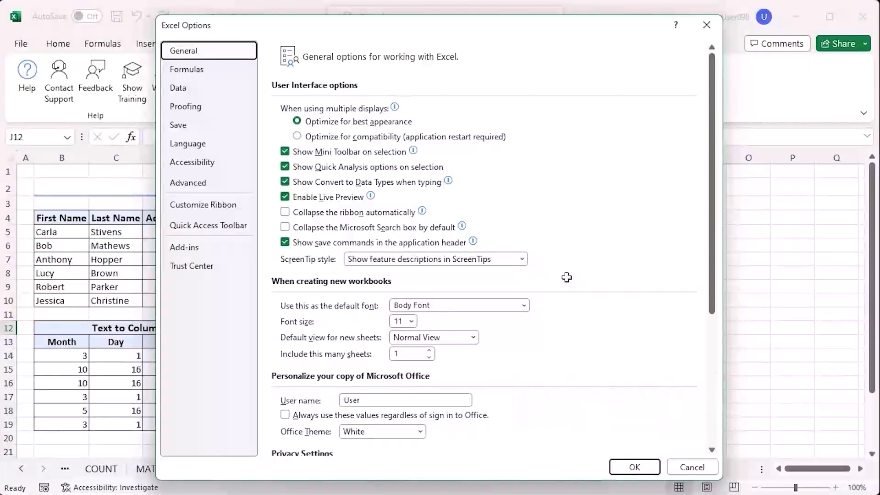
left_click(225, 180)
scroll(472, 287, "down", 5)
scroll(471, 287, "down", 20)
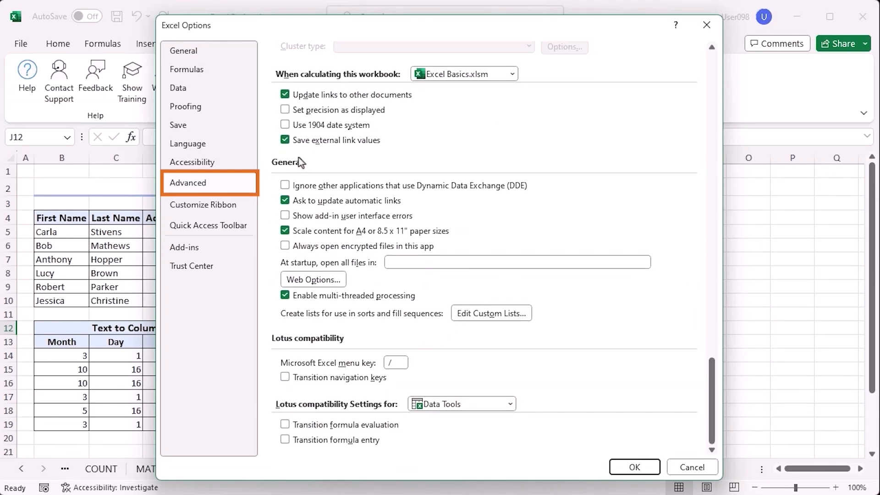
left_click(521, 315)
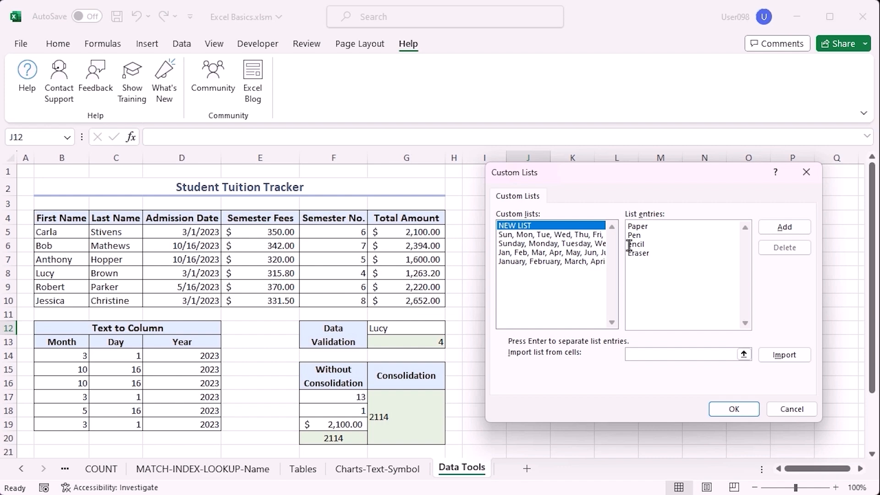
left_click(780, 230)
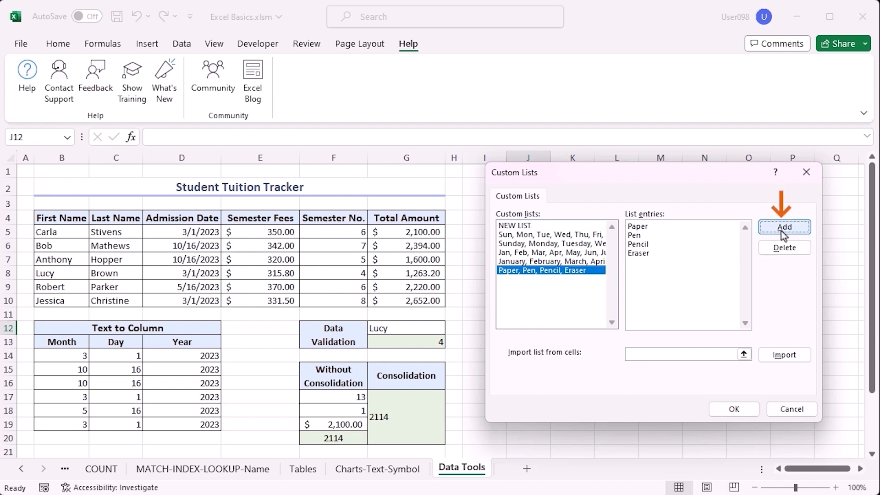
left_click(733, 409)
key("Return")
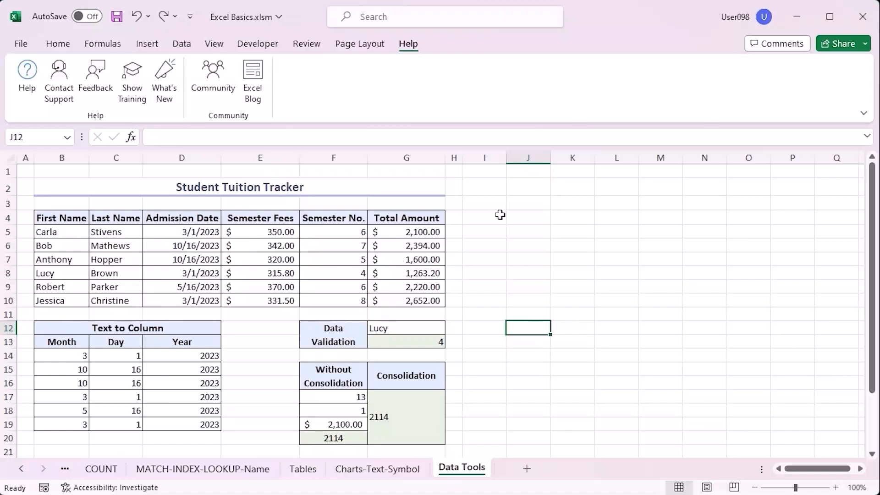
Step: Enter Paper in I5 and Pen in I6, and fill the custom list series down through I9
left_click(501, 228)
type("Pape")
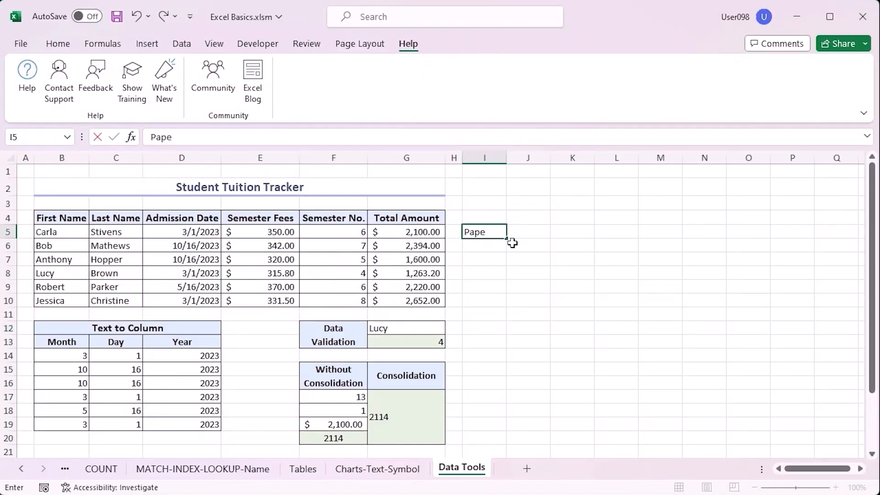
key("Return")
type("Pen")
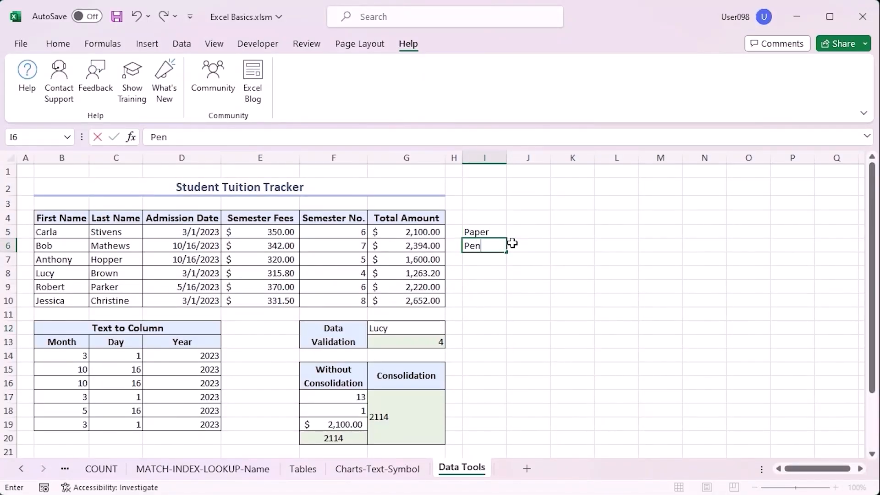
key("Return")
left_click_drag(494, 232, 512, 288)
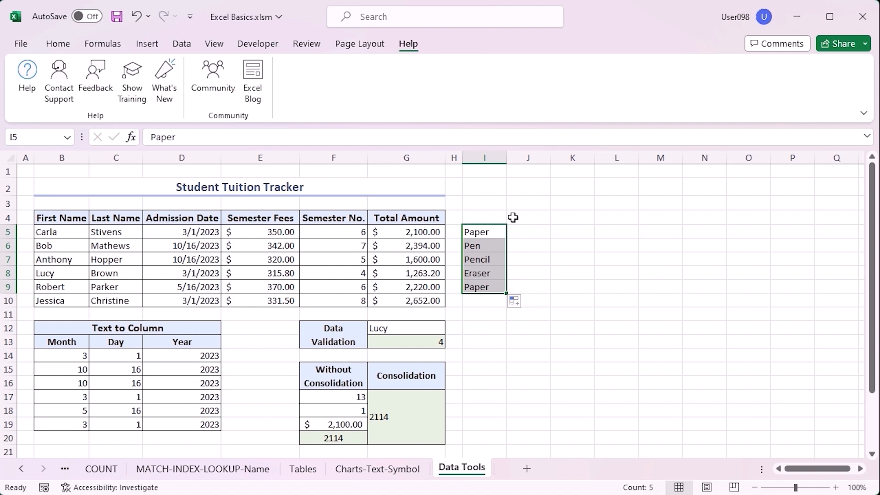
left_click(528, 314)
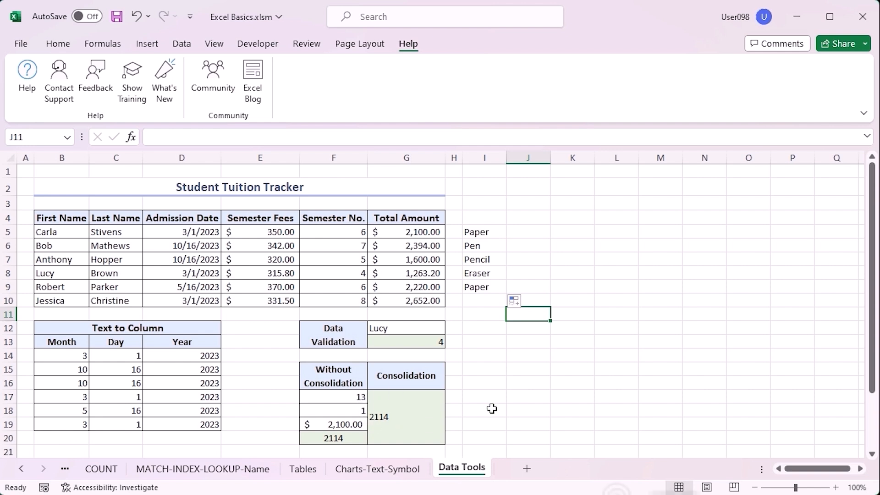
Step: Group all sheets from Dataset to Data Tools and enter Exceldemy in cell J4 of the group
left_click(102, 468, "shift")
left_click(65, 468)
left_click(65, 469)
left_click(65, 469)
left_click(65, 468)
left_click(65, 468)
left_click(65, 468)
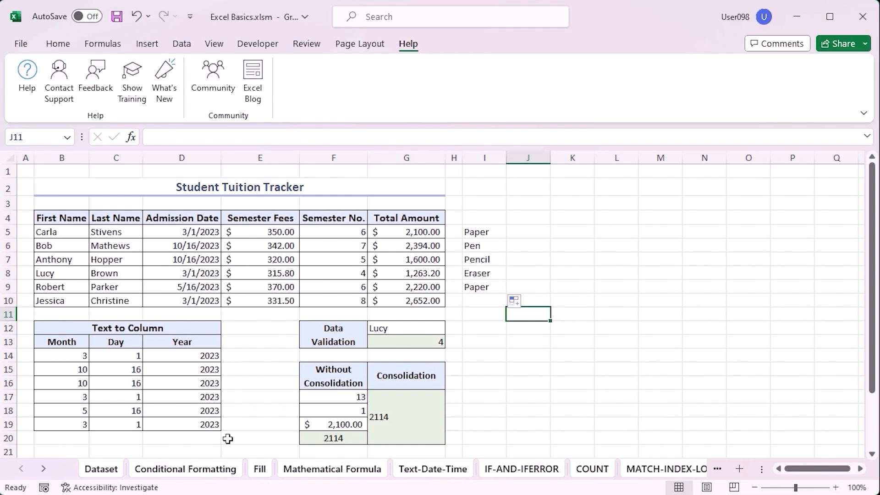
left_click(540, 216)
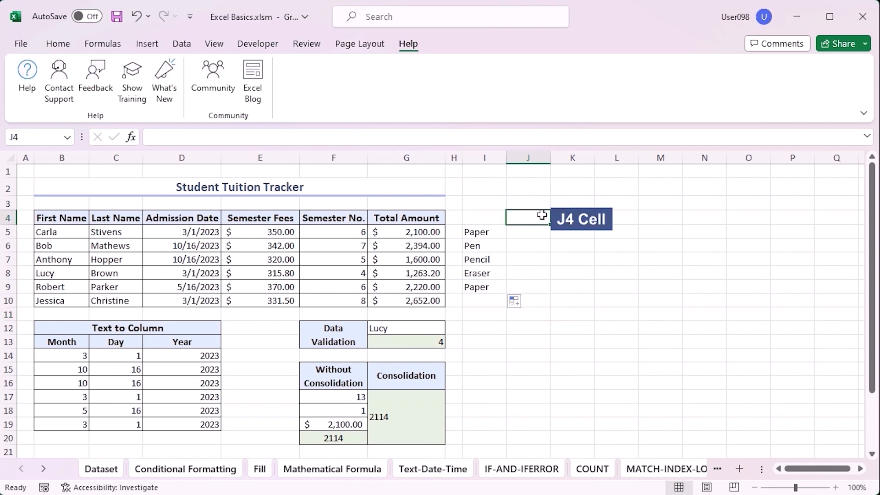
type("Exceldemy")
key("Return")
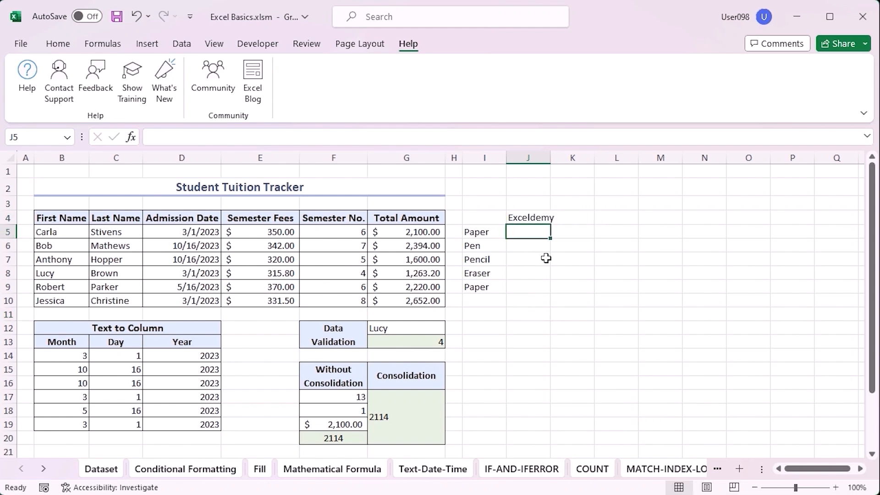
Step: Ungroup the sheets and check cell J4 on the COUNT, IF-AND-IFERROR, Text-Date-Time and Dataset sheets
left_click(660, 469, "shift")
left_click(699, 466)
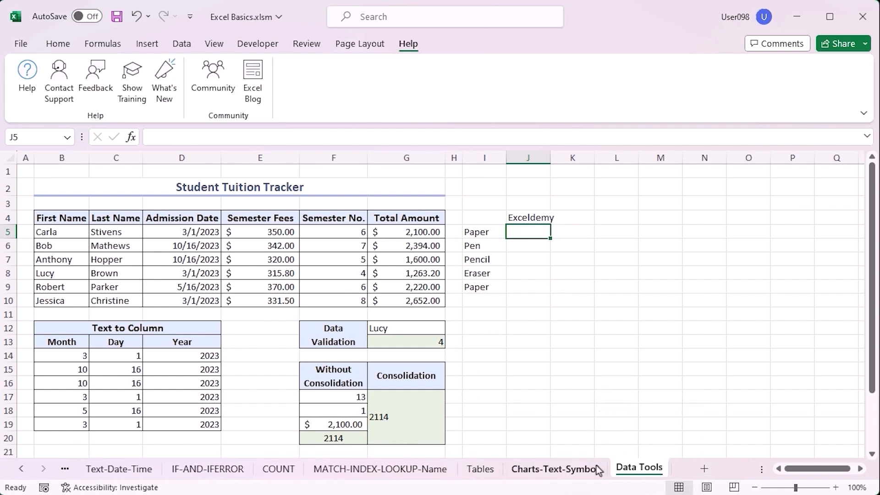
left_click(273, 473)
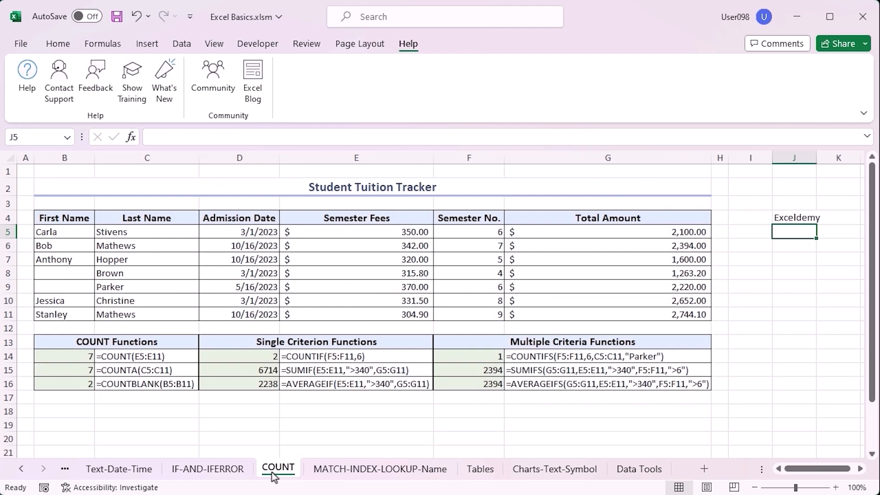
left_click(220, 472)
left_click(130, 473)
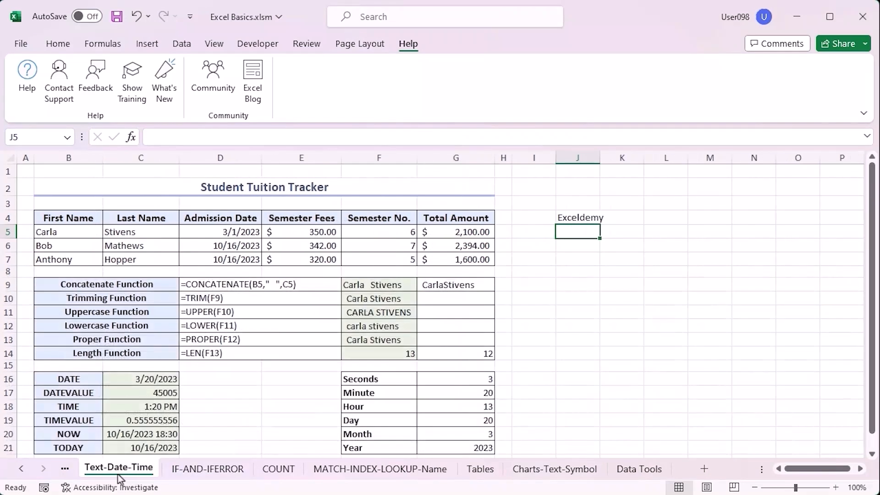
left_click(66, 468)
left_click(70, 470)
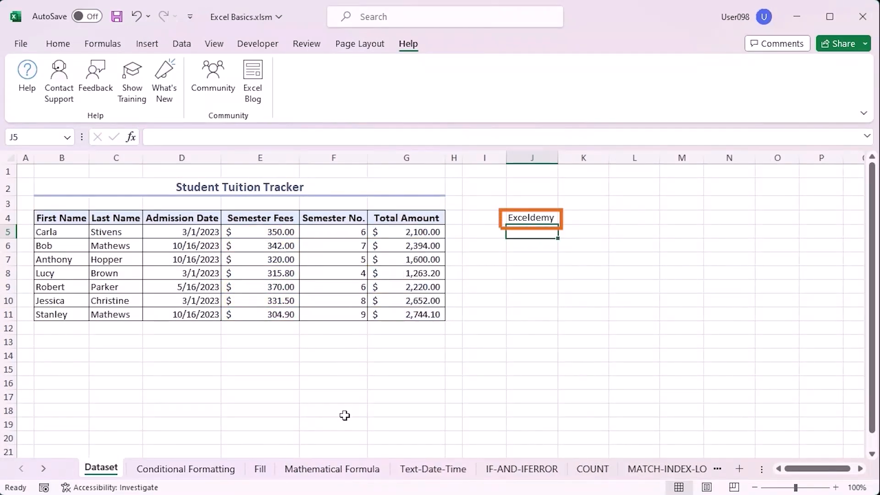